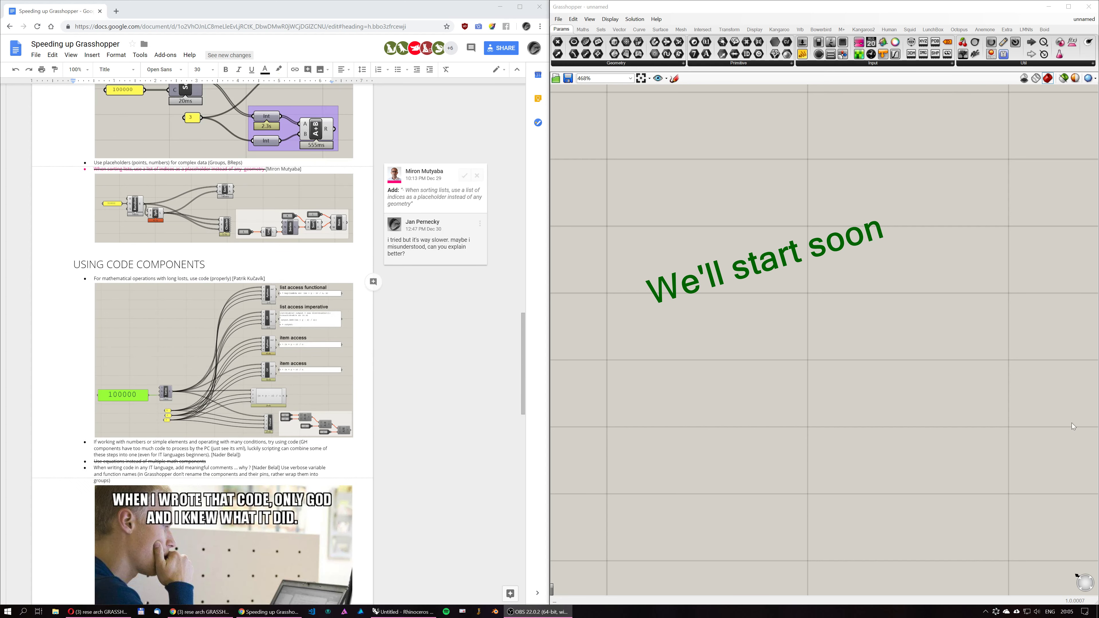
Skim the whole Speeding up Grasshopper document, including its closing Anemone Rules section, and return to the title.
{"action": "left_click_drag", "start_coordinate": [519, 409], "coordinate": [519, 504]}
{"action": "scroll", "coordinate": [314, 339], "scroll_direction": "down", "scroll_amount": 11}
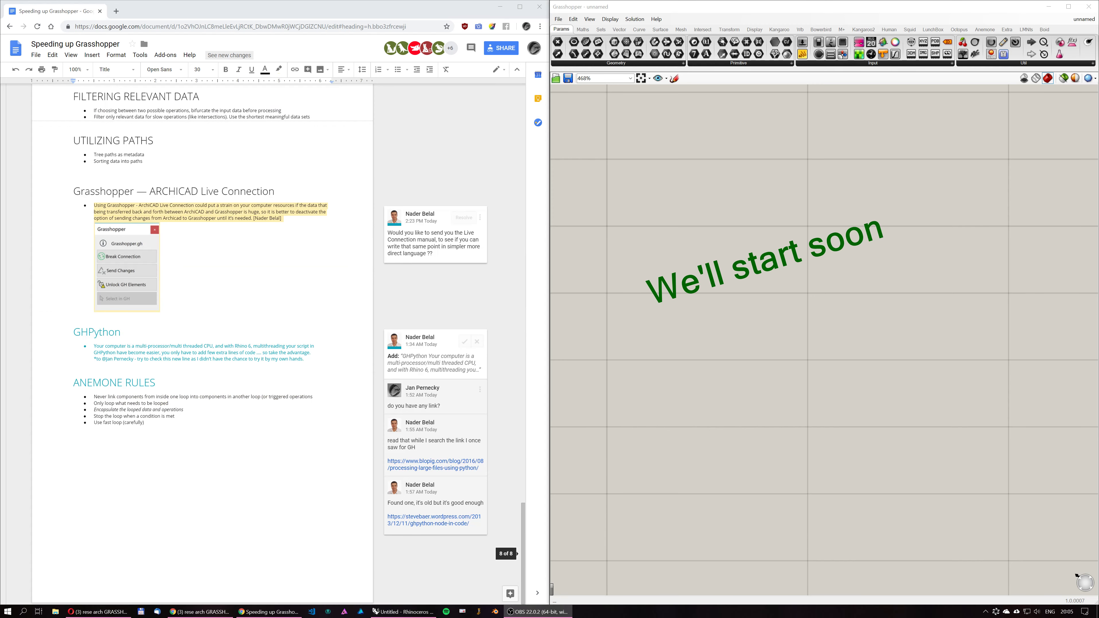
{"action": "scroll", "coordinate": [315, 339], "scroll_direction": "up", "scroll_amount": 9}
{"action": "scroll", "coordinate": [314, 339], "scroll_direction": "up", "scroll_amount": 20}
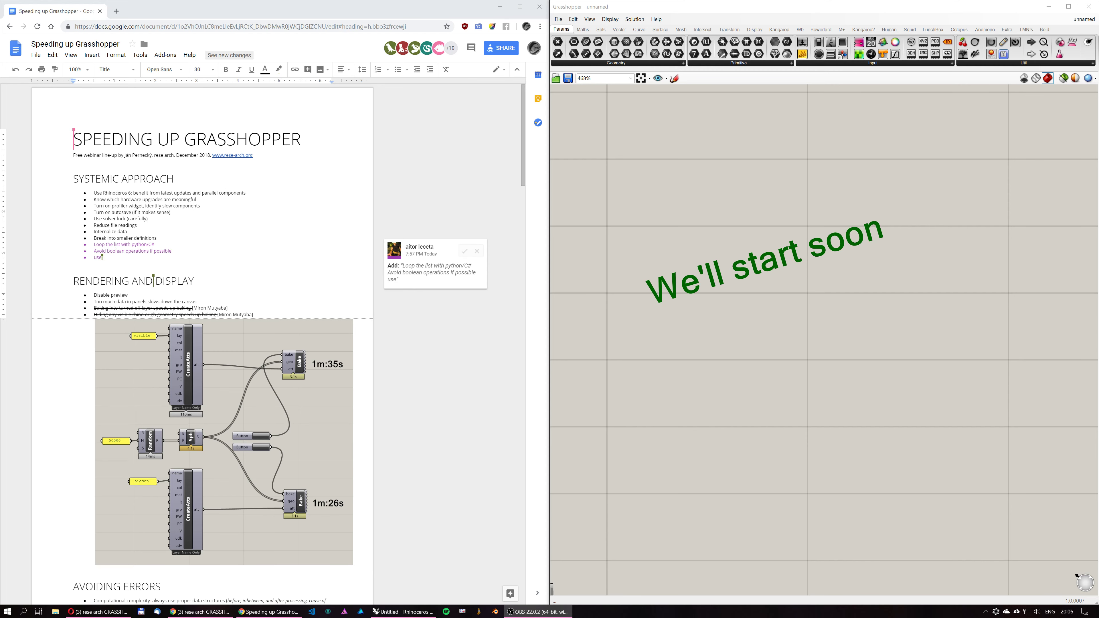
{"action": "scroll", "coordinate": [202, 346], "scroll_direction": "down", "scroll_amount": 2}
{"action": "scroll", "coordinate": [248, 218], "scroll_direction": "down", "scroll_amount": 12}
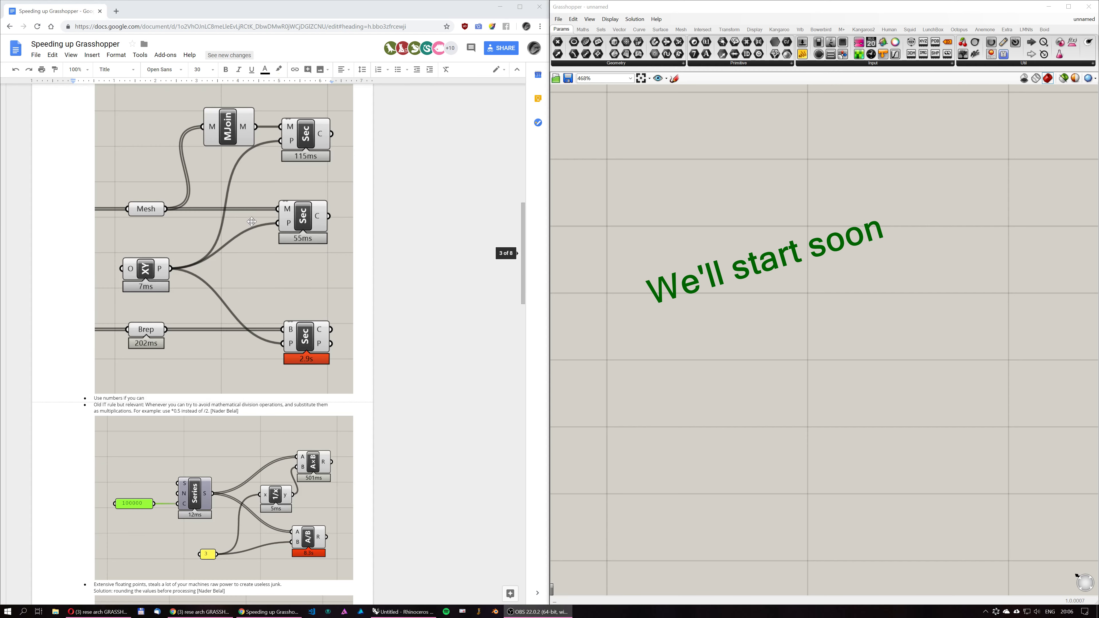
{"action": "scroll", "coordinate": [248, 217], "scroll_direction": "down", "scroll_amount": 10}
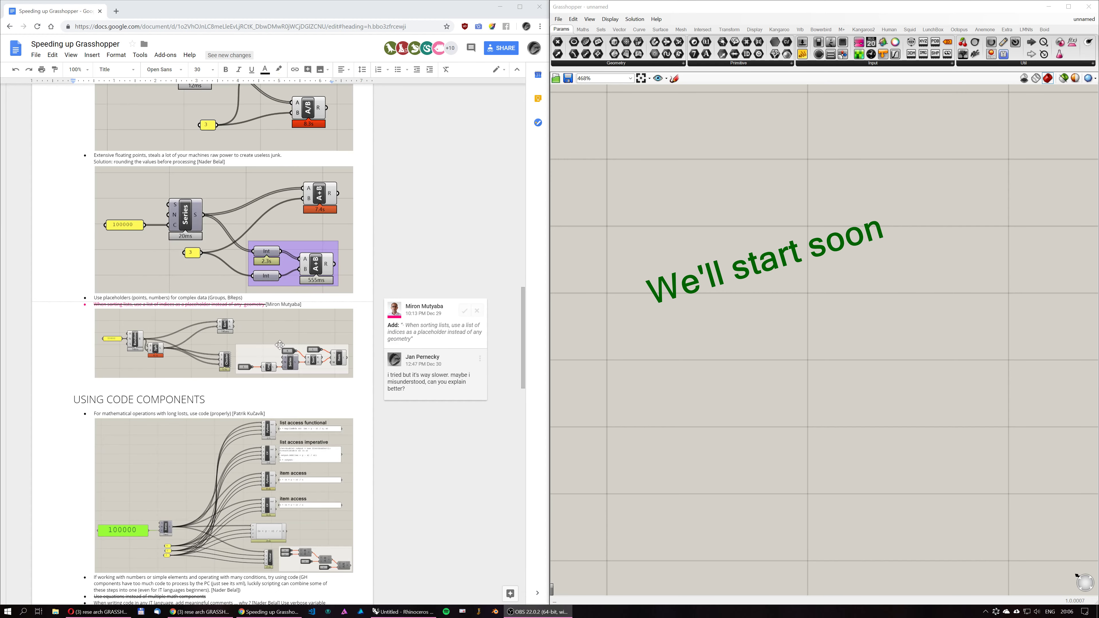
{"action": "scroll", "coordinate": [277, 329], "scroll_direction": "down", "scroll_amount": 7}
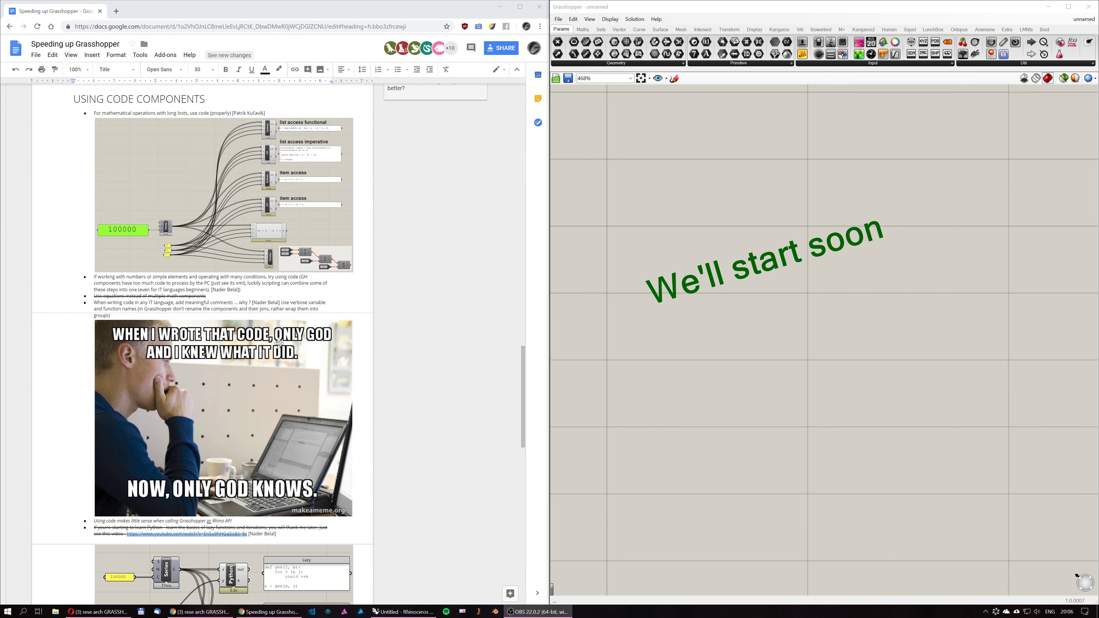
{"action": "scroll", "coordinate": [300, 351], "scroll_direction": "up", "scroll_amount": 13}
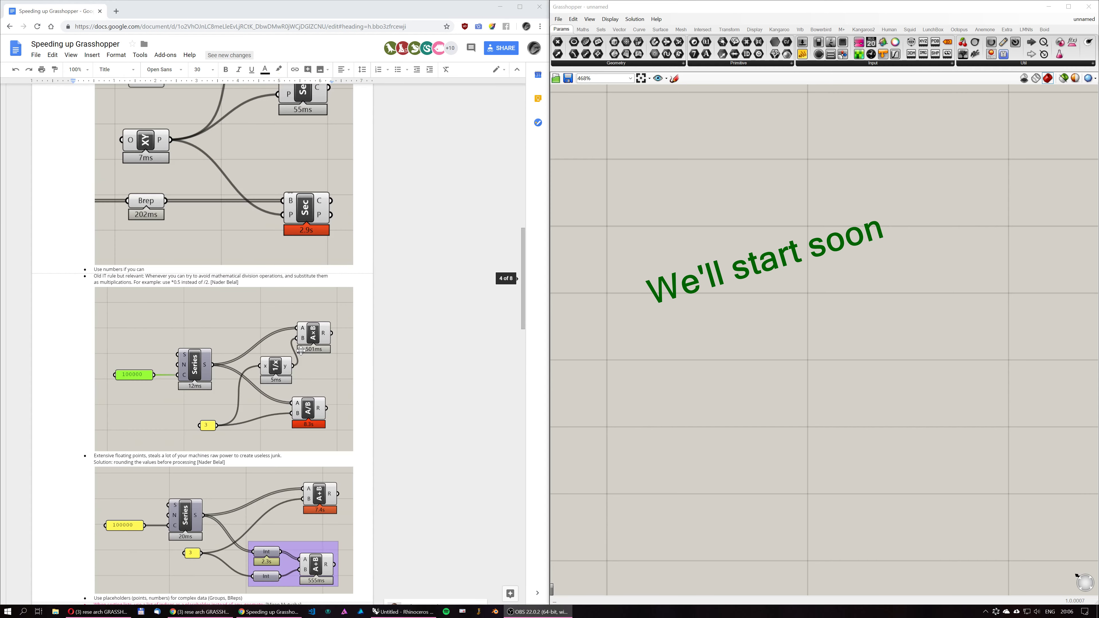
{"action": "scroll", "coordinate": [303, 350], "scroll_direction": "up", "scroll_amount": 20}
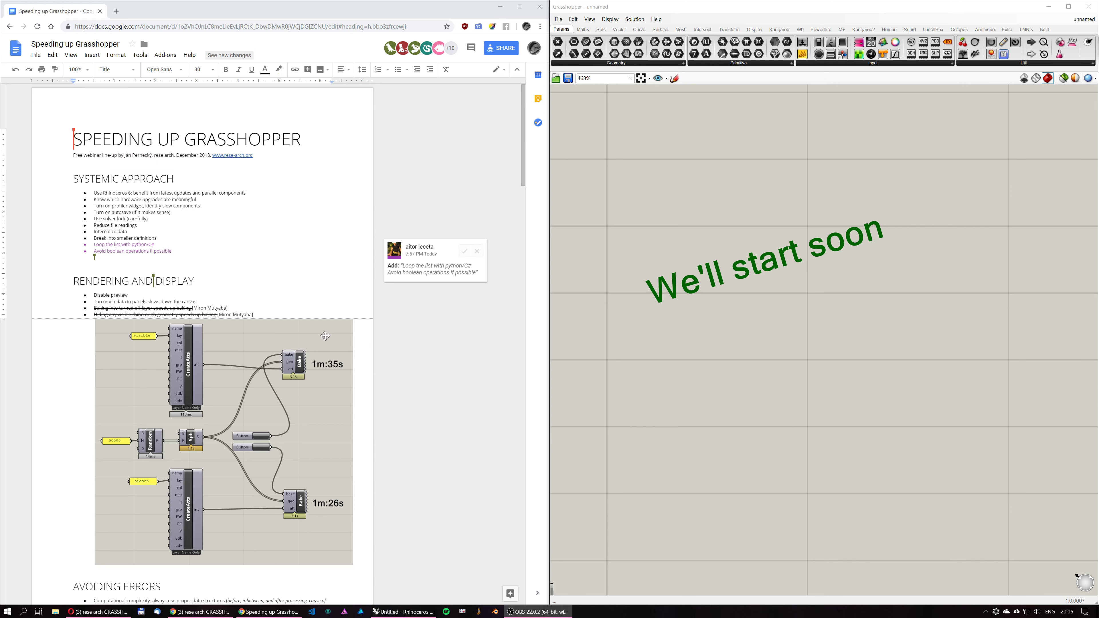
Review the document's sections and example images from Rendering and Display through Using Code Components.
{"action": "scroll", "coordinate": [301, 384], "scroll_direction": "down", "scroll_amount": 3}
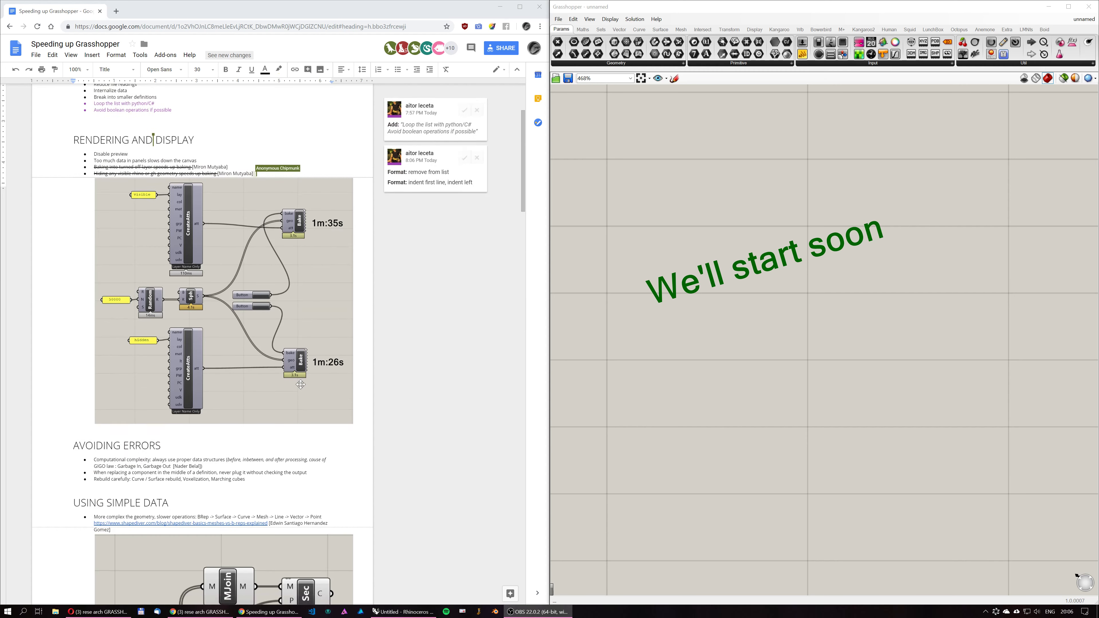
{"action": "scroll", "coordinate": [300, 384], "scroll_direction": "down", "scroll_amount": 4}
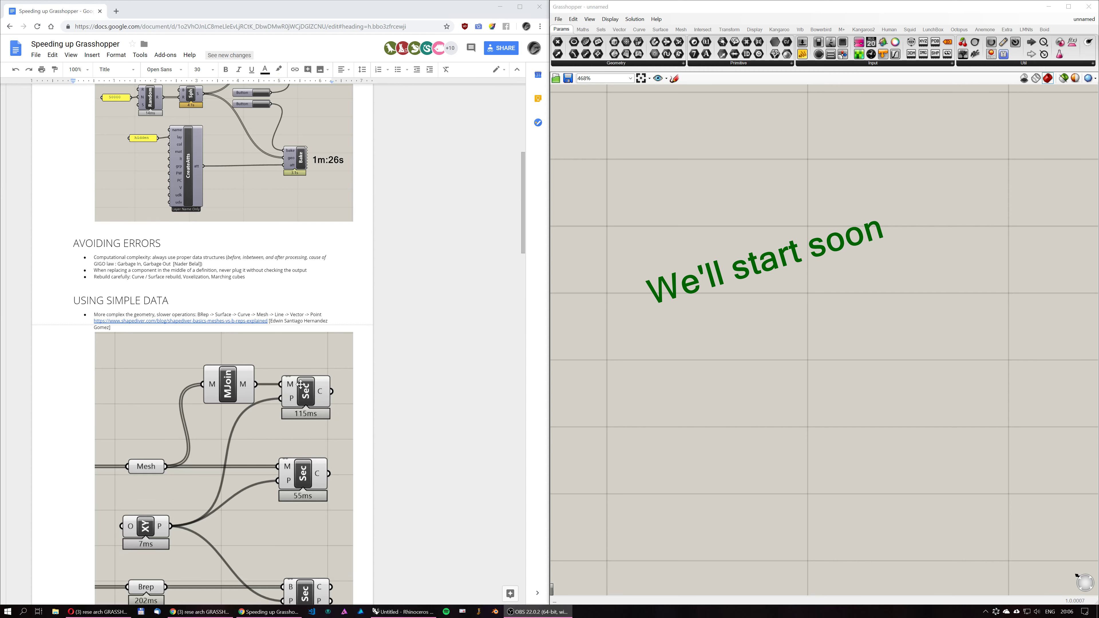
{"action": "scroll", "coordinate": [302, 386], "scroll_direction": "down", "scroll_amount": 6}
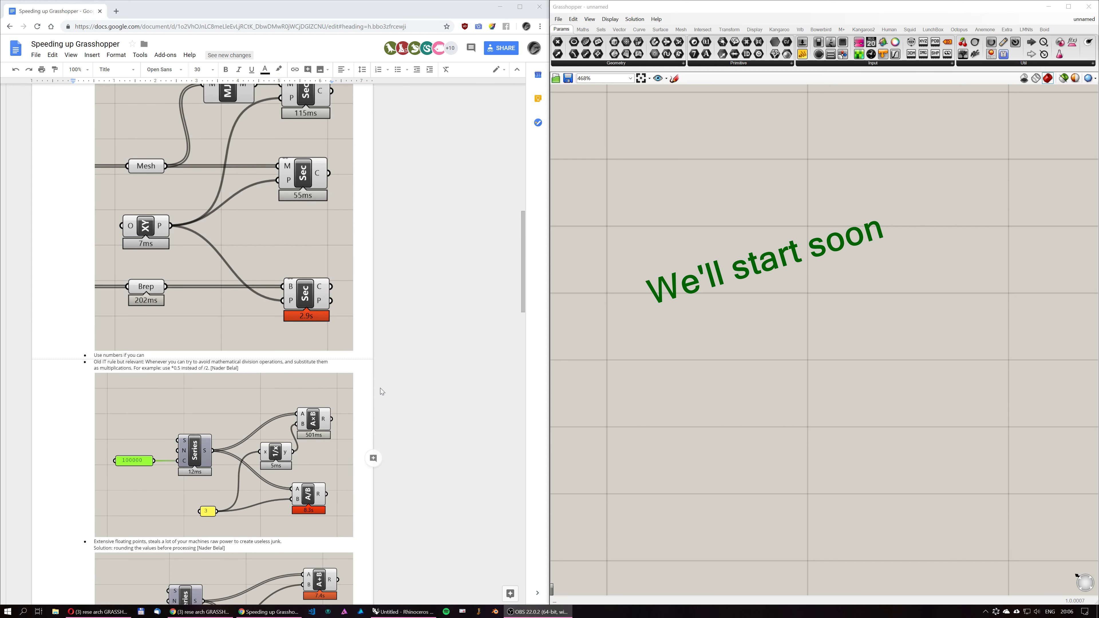
{"action": "scroll", "coordinate": [381, 389], "scroll_direction": "down", "scroll_amount": 10}
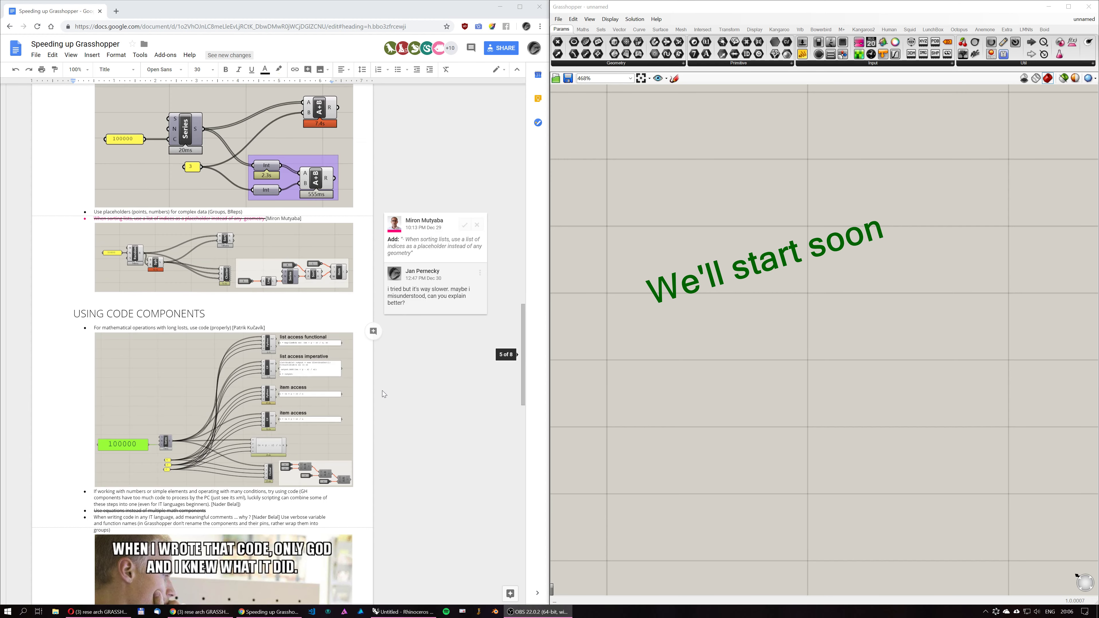
{"action": "scroll", "coordinate": [382, 391], "scroll_direction": "down", "scroll_amount": 5}
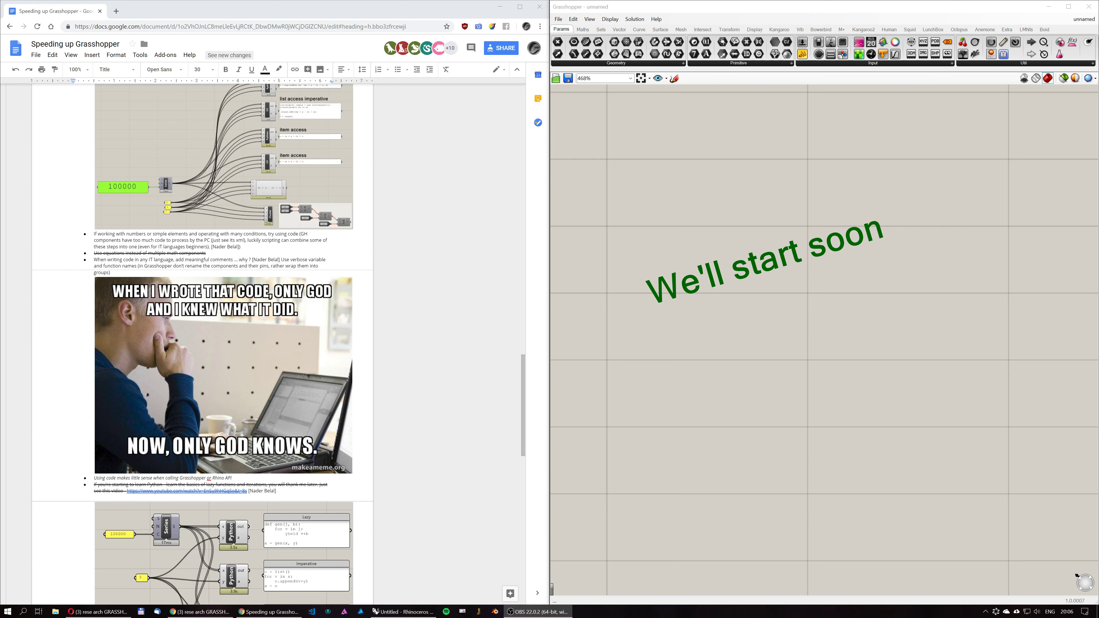
{"action": "scroll", "coordinate": [281, 286], "scroll_direction": "up", "scroll_amount": 1}
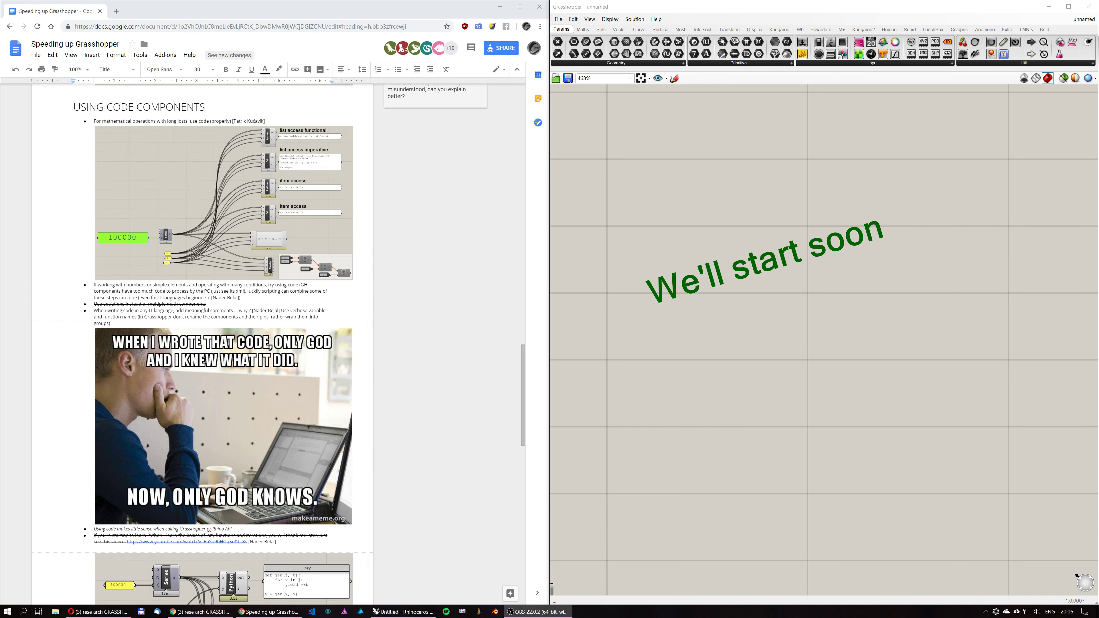
{"action": "scroll", "coordinate": [277, 270], "scroll_direction": "up", "scroll_amount": 4}
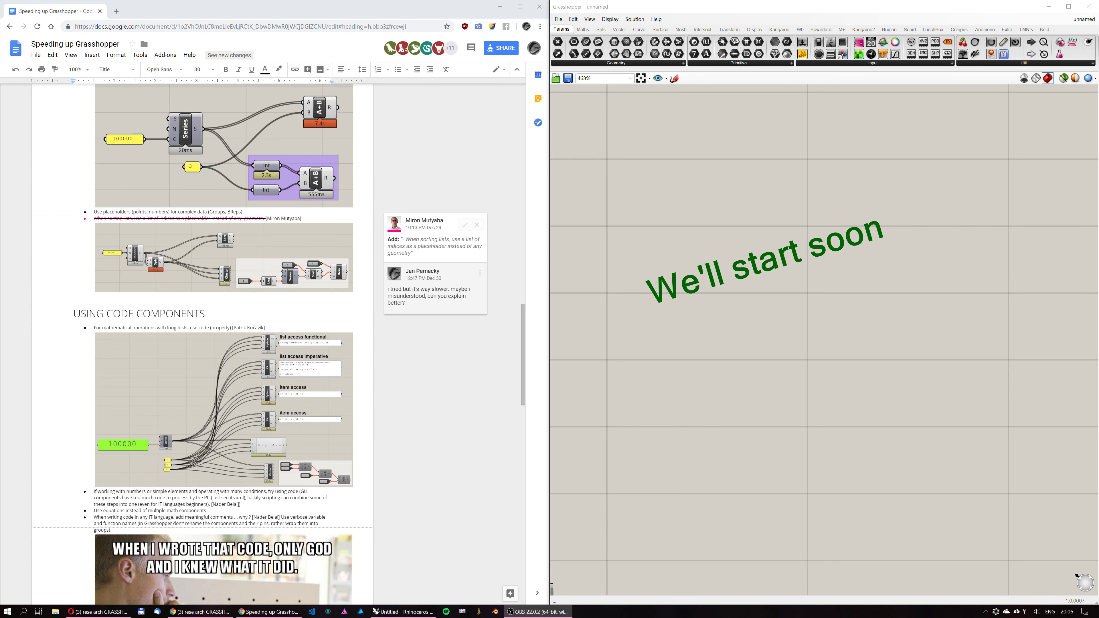
{"action": "scroll", "coordinate": [244, 301], "scroll_direction": "down", "scroll_amount": 5}
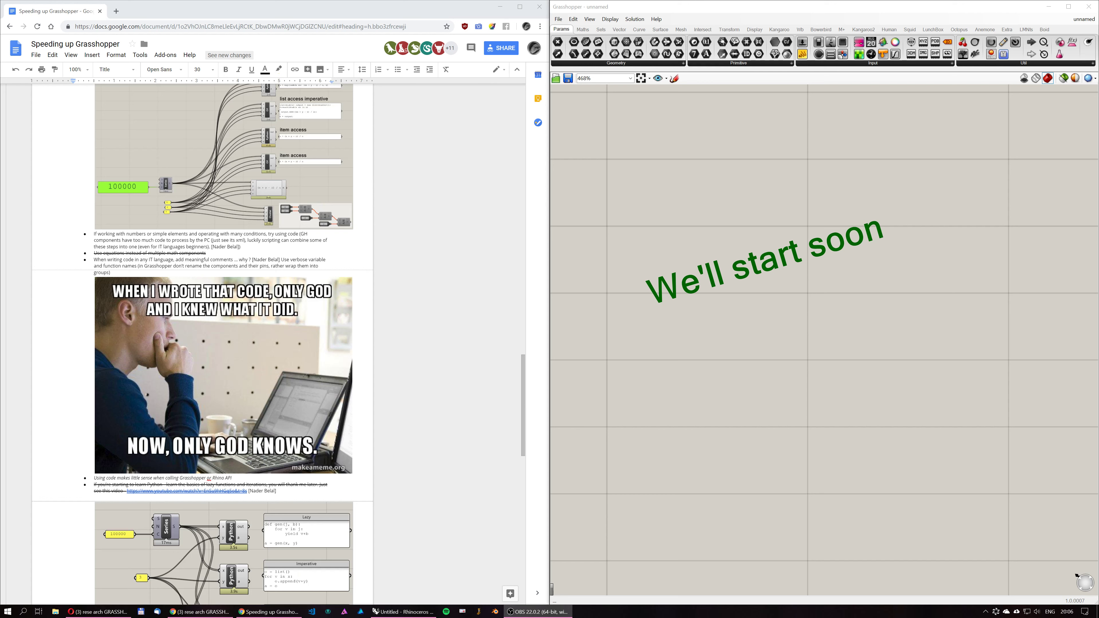
Set the document zoom to 200% and bring the labelled code snippets of the Using Code Components image into view.
{"action": "left_click_drag", "start_coordinate": [222, 246], "coordinate": [239, 247]}
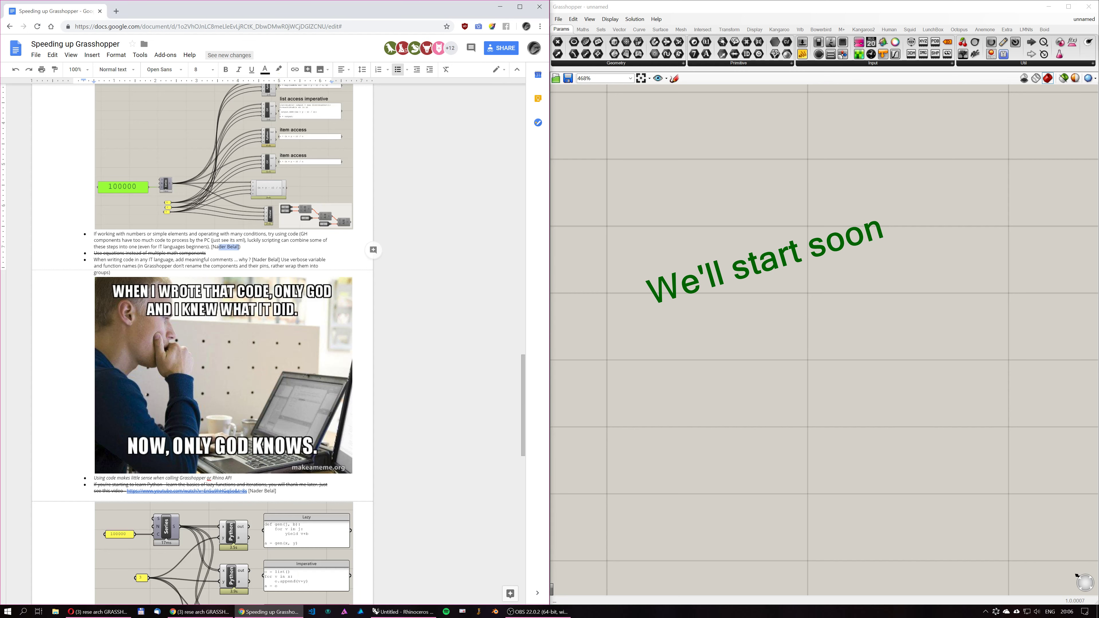
{"action": "scroll", "coordinate": [202, 345], "scroll_direction": "up", "scroll_amount": 1}
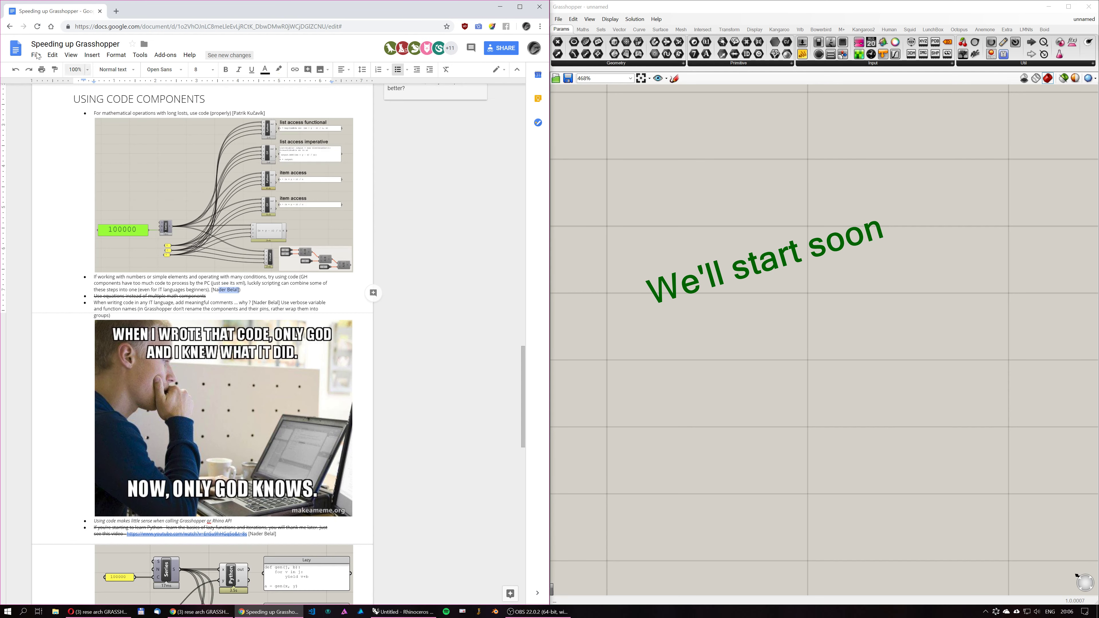
{"action": "left_click", "coordinate": [76, 69]}
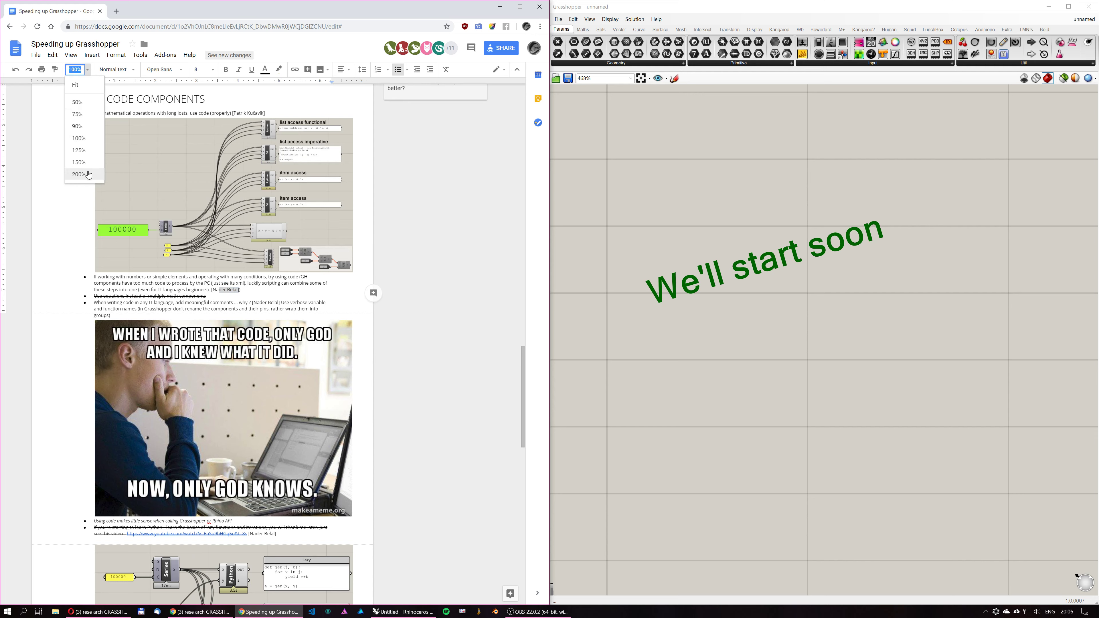
{"action": "left_click", "coordinate": [78, 173]}
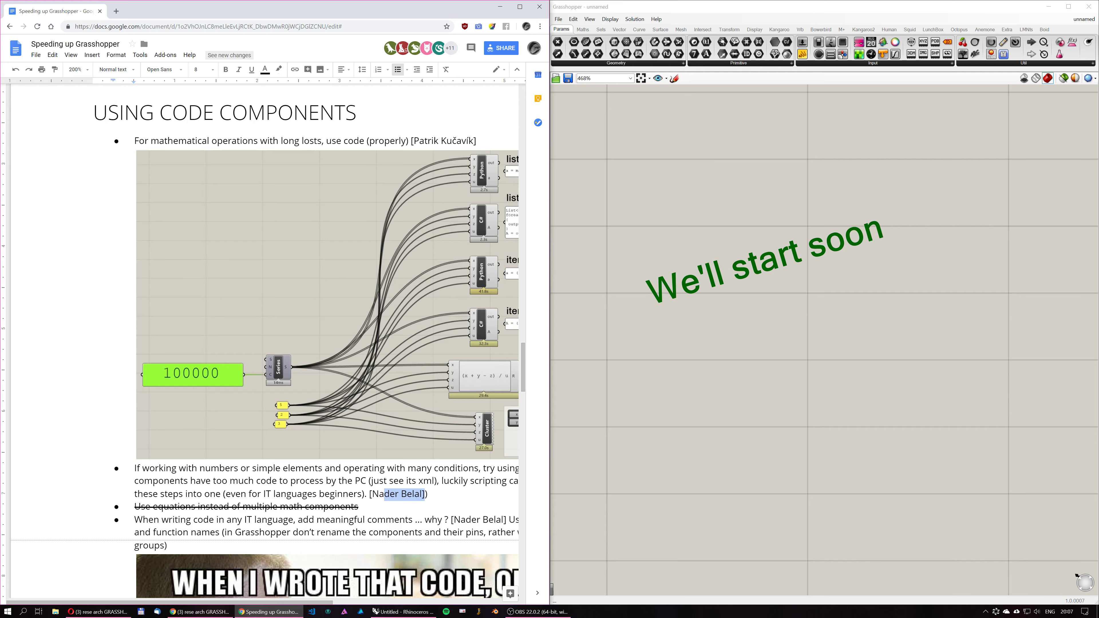
{"action": "left_click_drag", "start_coordinate": [245, 601], "coordinate": [308, 603]}
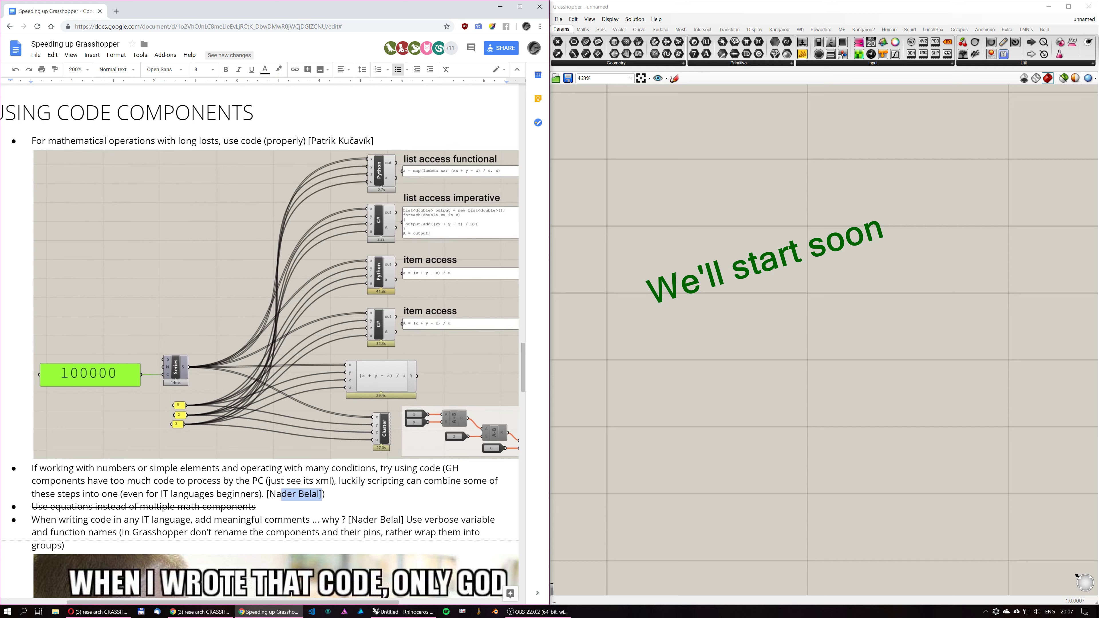
Return to the start of the document with the full title and the Systemic Approach list in view.
{"action": "key", "text": "alt+Tab"}
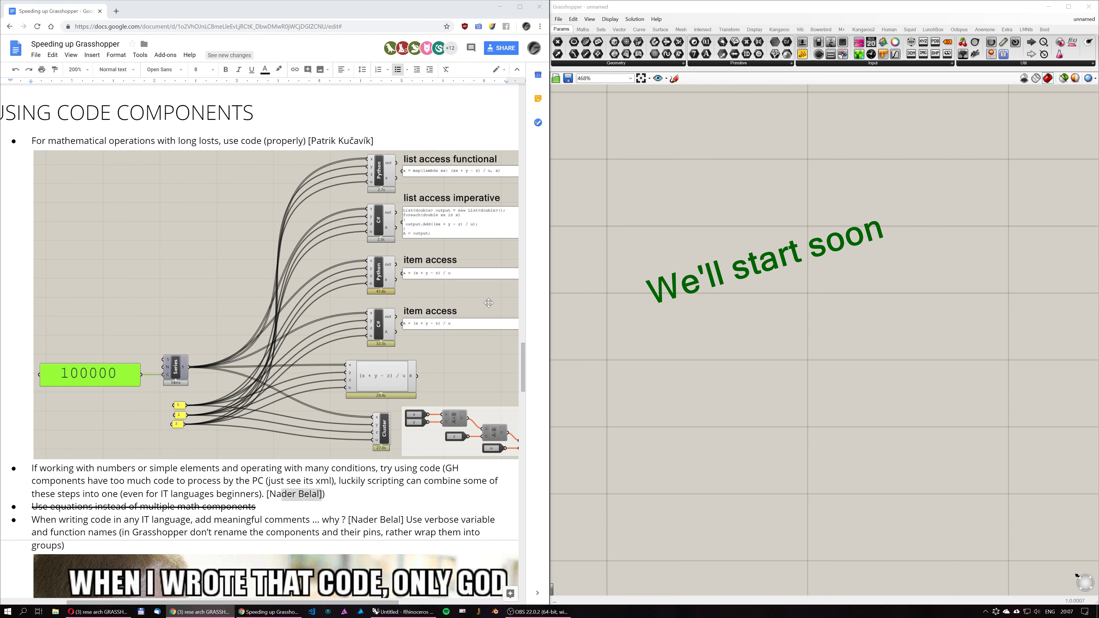
{"action": "scroll", "coordinate": [381, 330], "scroll_direction": "up", "scroll_amount": 6}
{"action": "scroll", "coordinate": [372, 332], "scroll_direction": "up", "scroll_amount": 20}
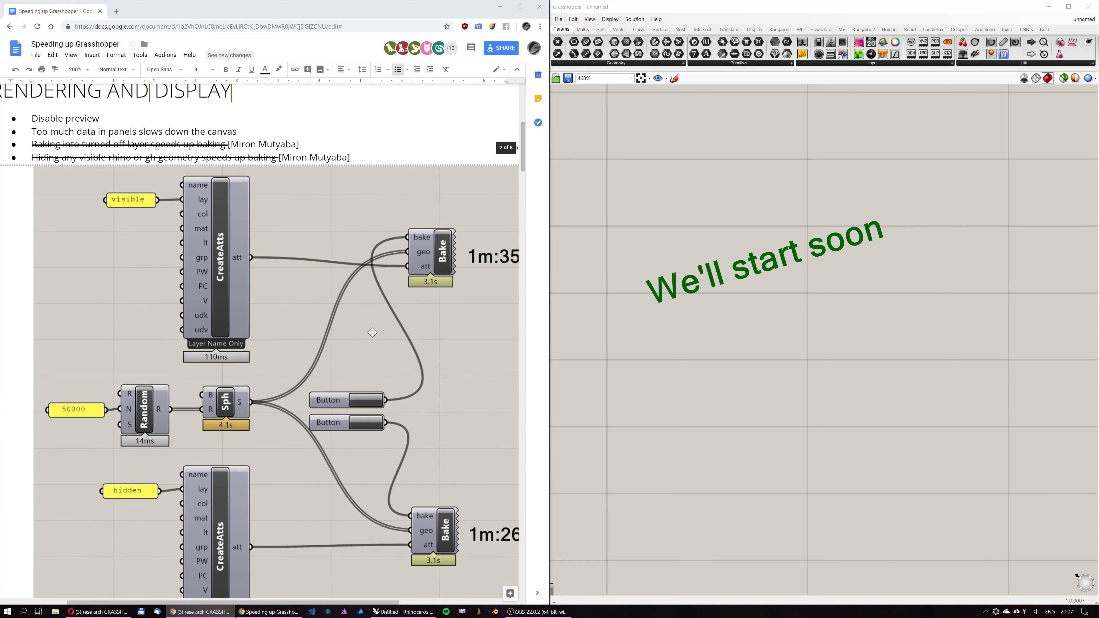
{"action": "scroll", "coordinate": [372, 332], "scroll_direction": "up", "scroll_amount": 9}
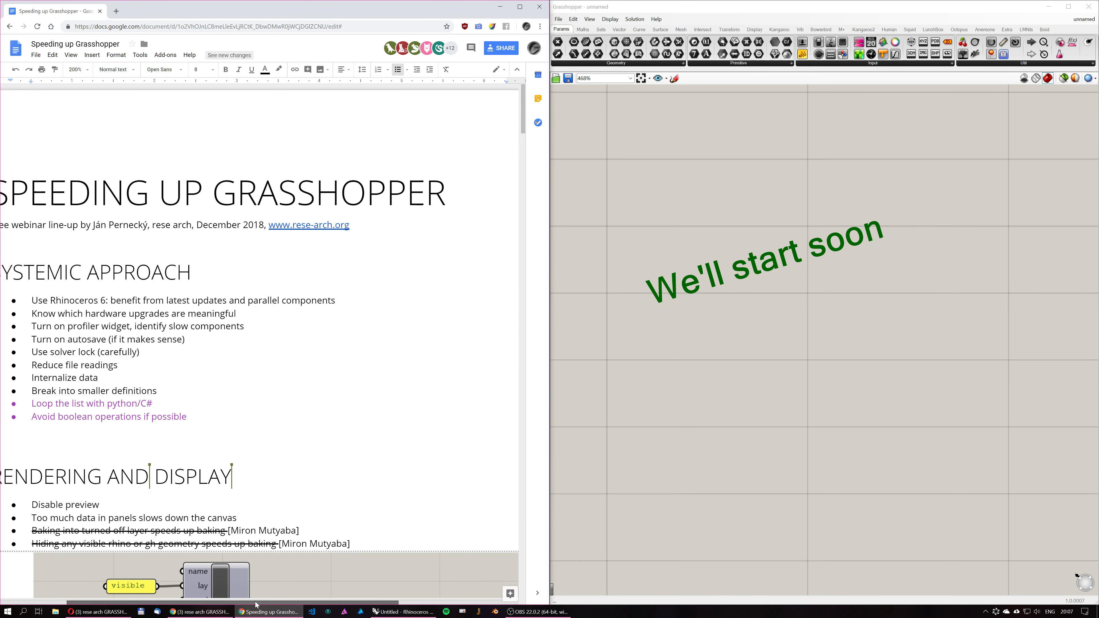
{"action": "scroll", "coordinate": [263, 604], "scroll_direction": "left", "scroll_amount": 3}
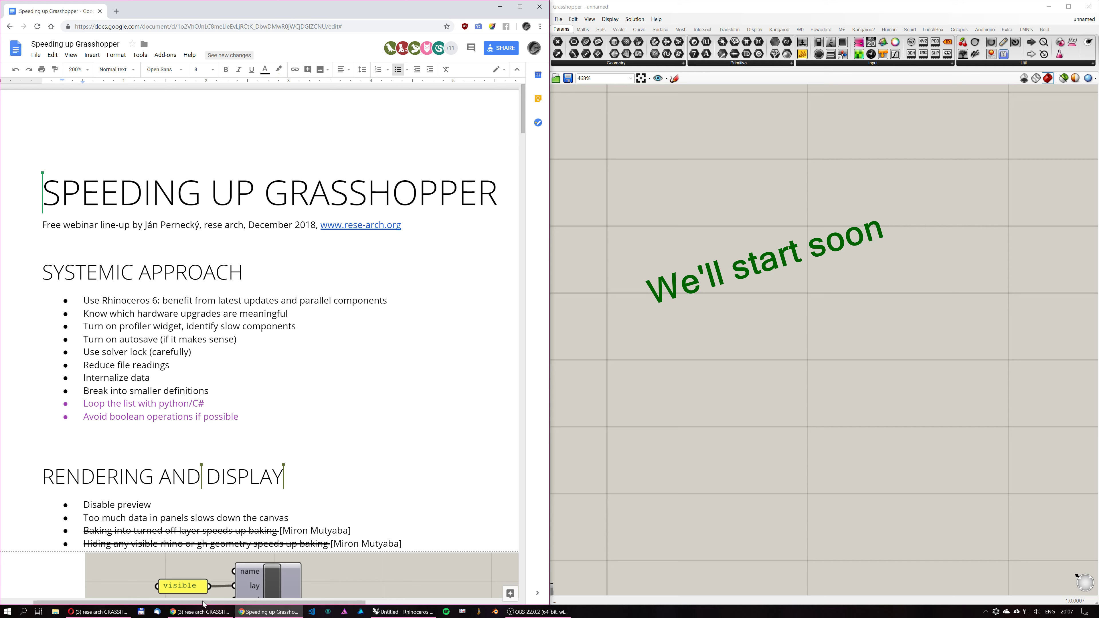
Open the rese-arch.org website in a new browser tab.
{"action": "left_click", "coordinate": [199, 615]}
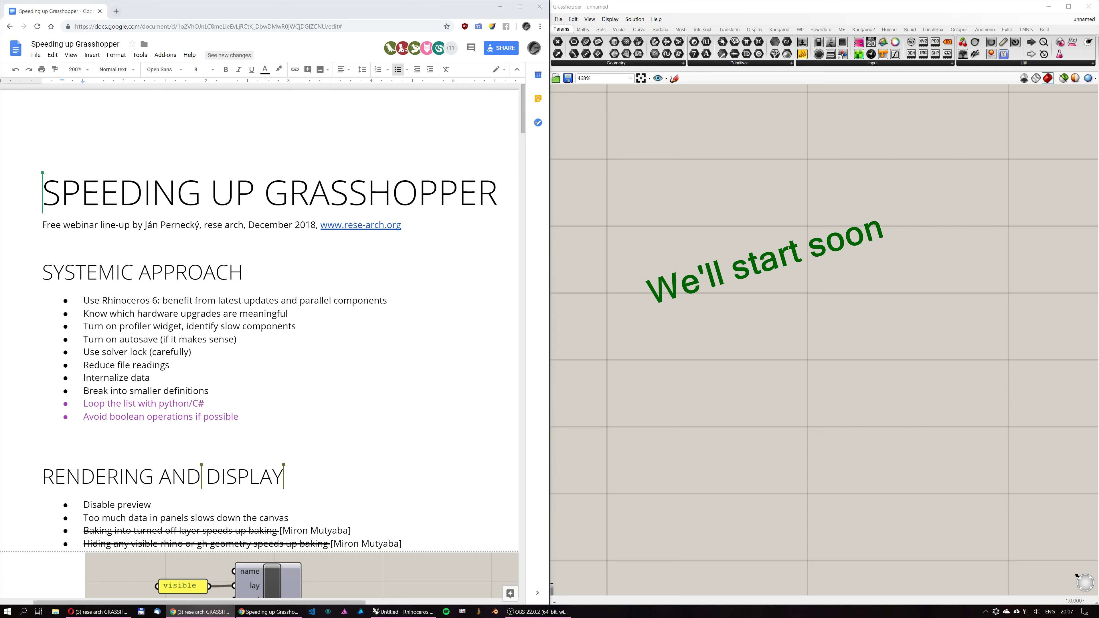
{"action": "left_click", "coordinate": [117, 11]}
{"action": "type", "text": "rese-arch.org"}
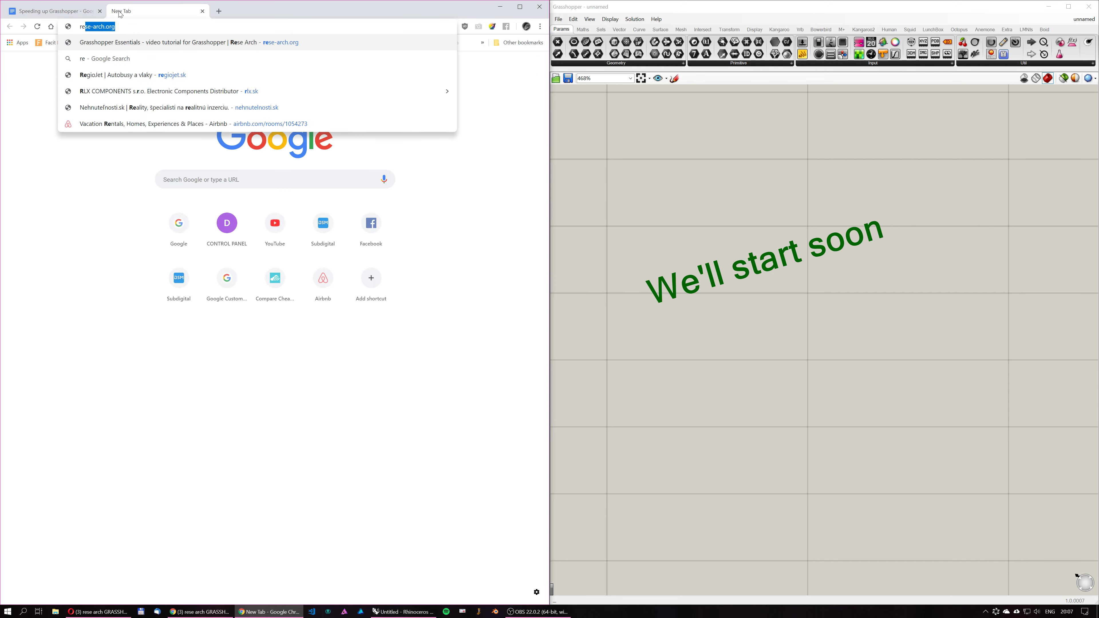
{"action": "key", "text": "Return"}
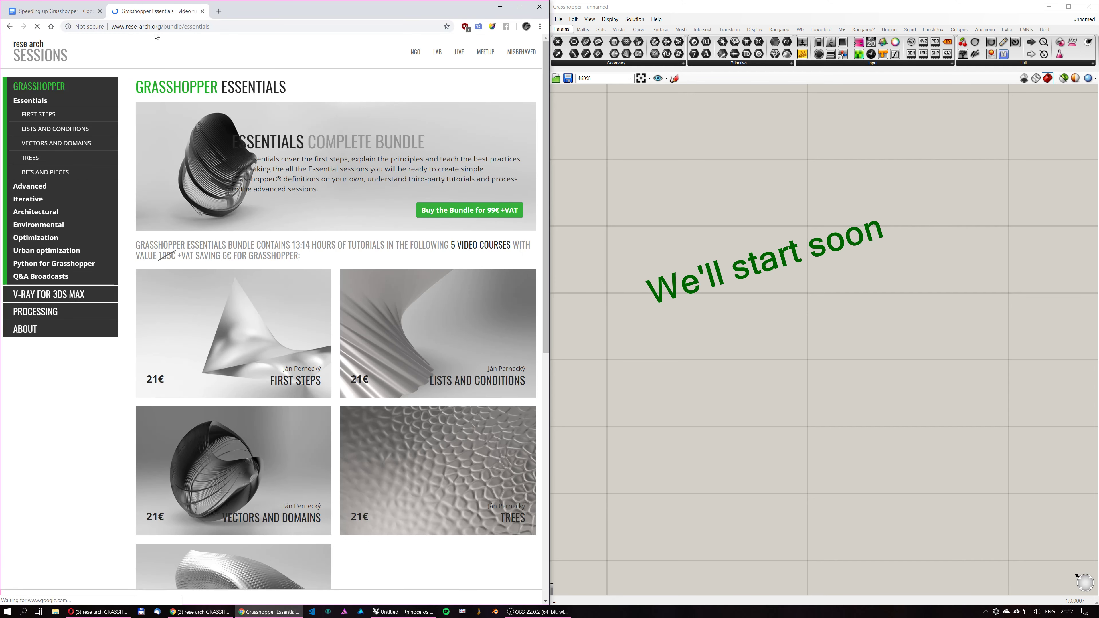
Accept the website's cookie notice and open its About page.
{"action": "scroll", "coordinate": [241, 104], "scroll_direction": "down", "scroll_amount": 7}
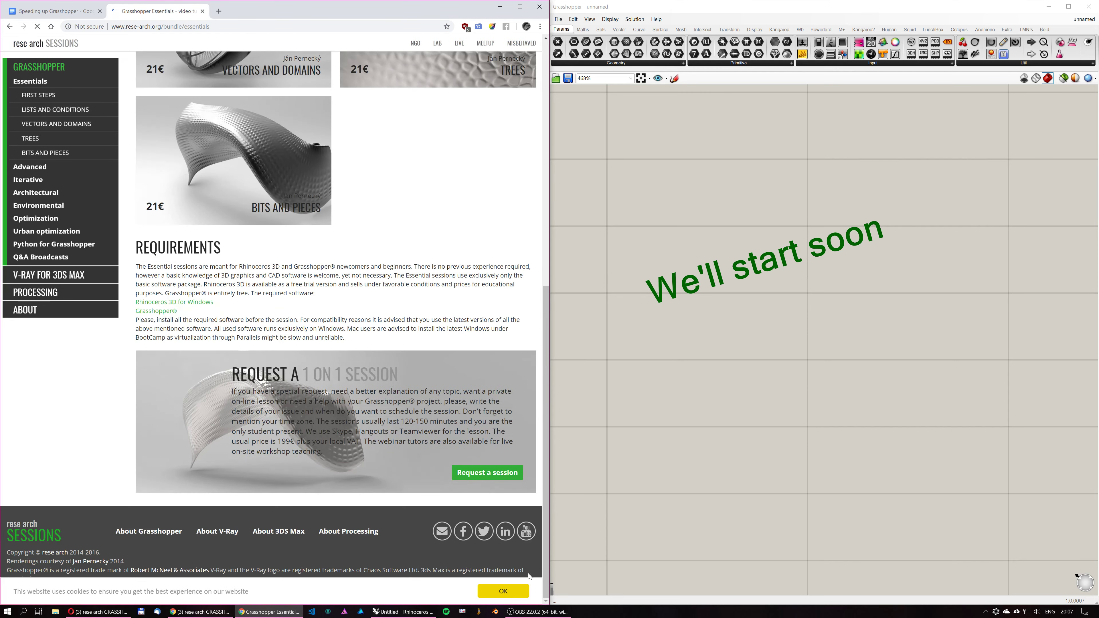
{"action": "left_click", "coordinate": [506, 594]}
{"action": "scroll", "coordinate": [320, 441], "scroll_direction": "up", "scroll_amount": 10}
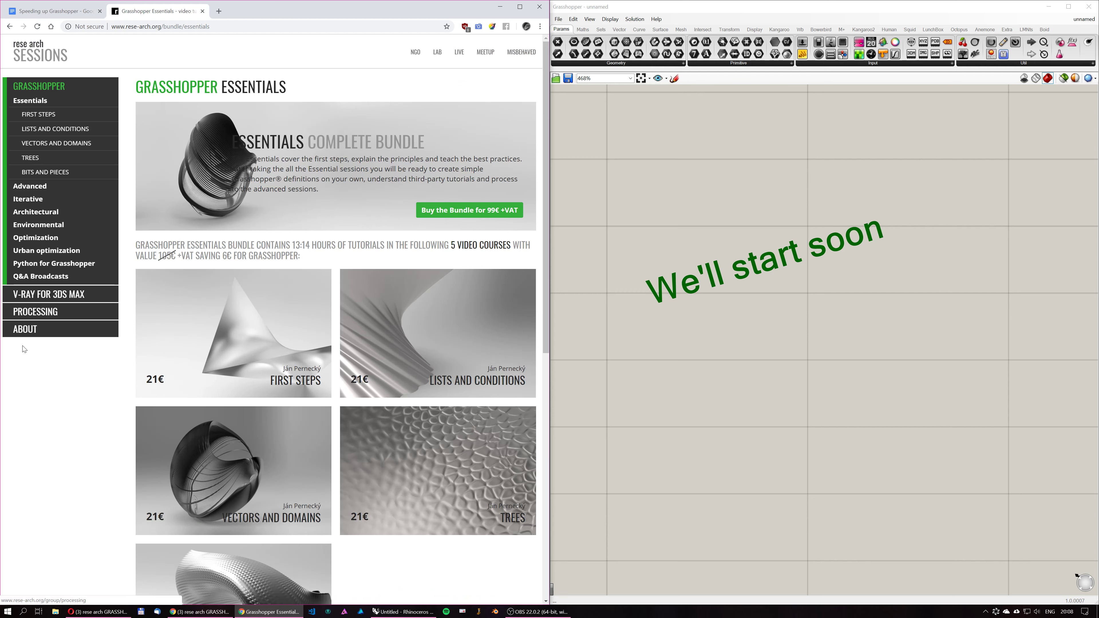
{"action": "left_click", "coordinate": [30, 331]}
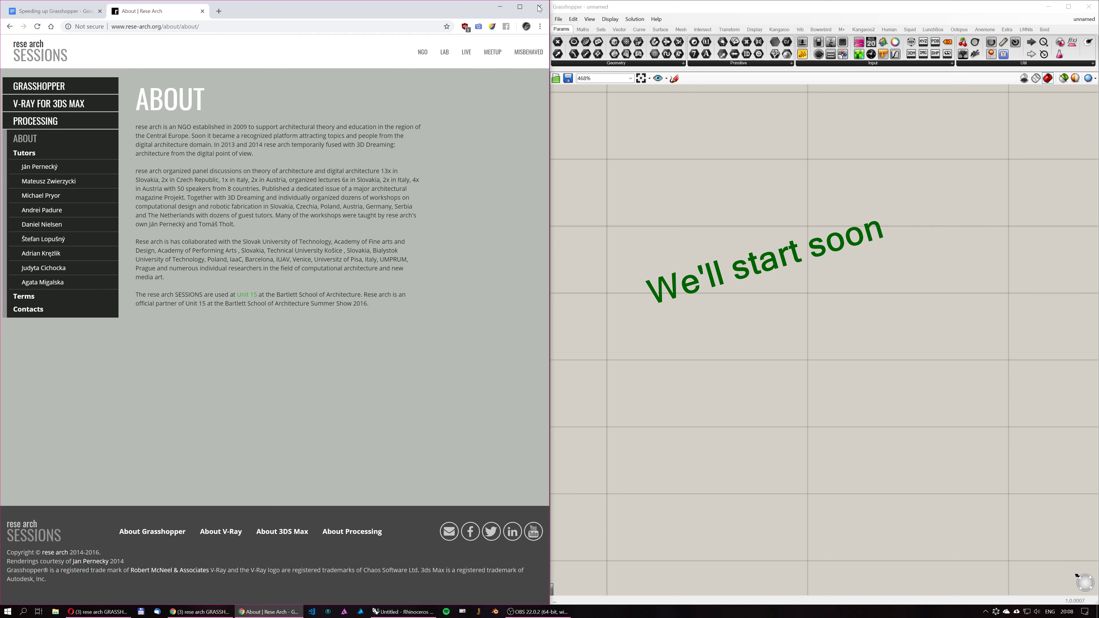
Switch back to the Speeding up Grasshopper document and review the Systemic Approach and Rendering and Display lists.
{"action": "left_click", "coordinate": [52, 11]}
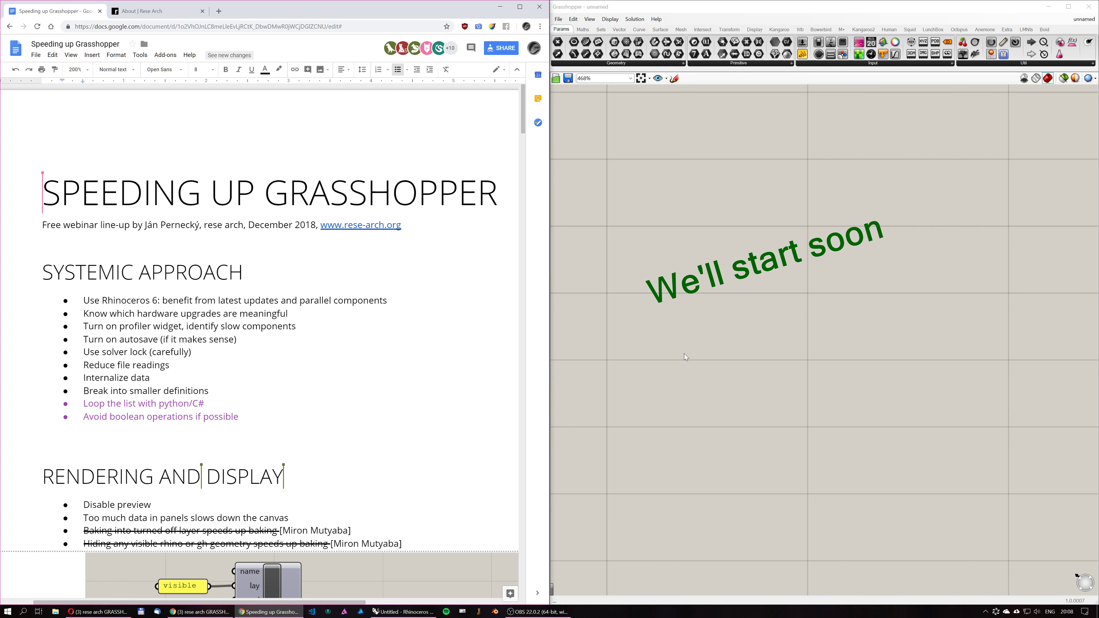
{"action": "scroll", "coordinate": [510, 113], "scroll_direction": "down", "scroll_amount": 3}
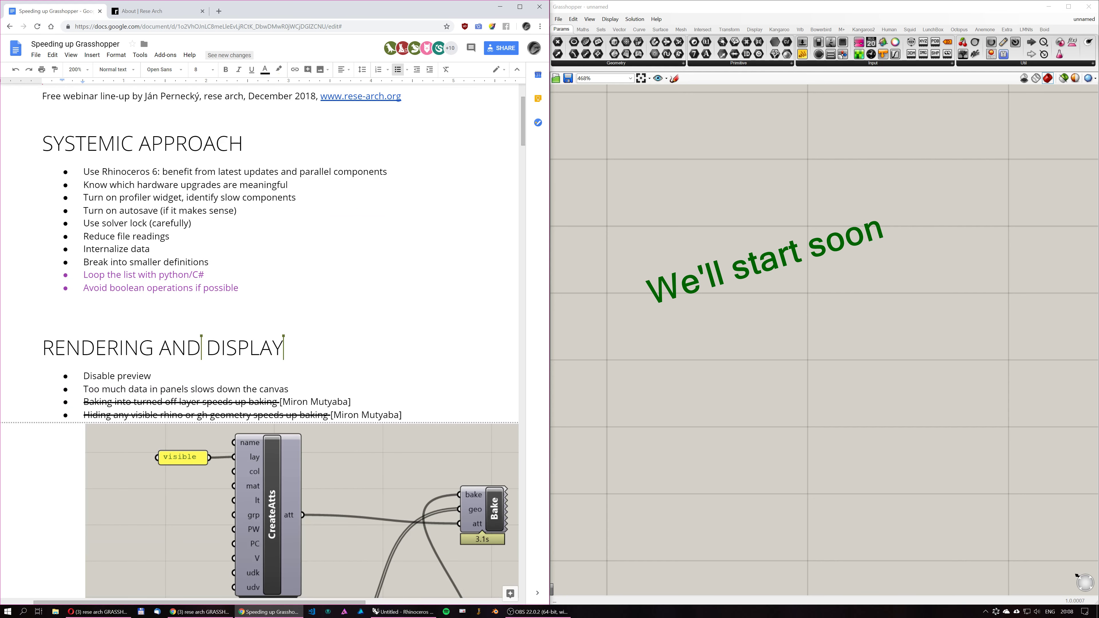
{"action": "scroll", "coordinate": [259, 342], "scroll_direction": "up", "scroll_amount": 2}
{"action": "scroll", "coordinate": [260, 342], "scroll_direction": "down", "scroll_amount": 3}
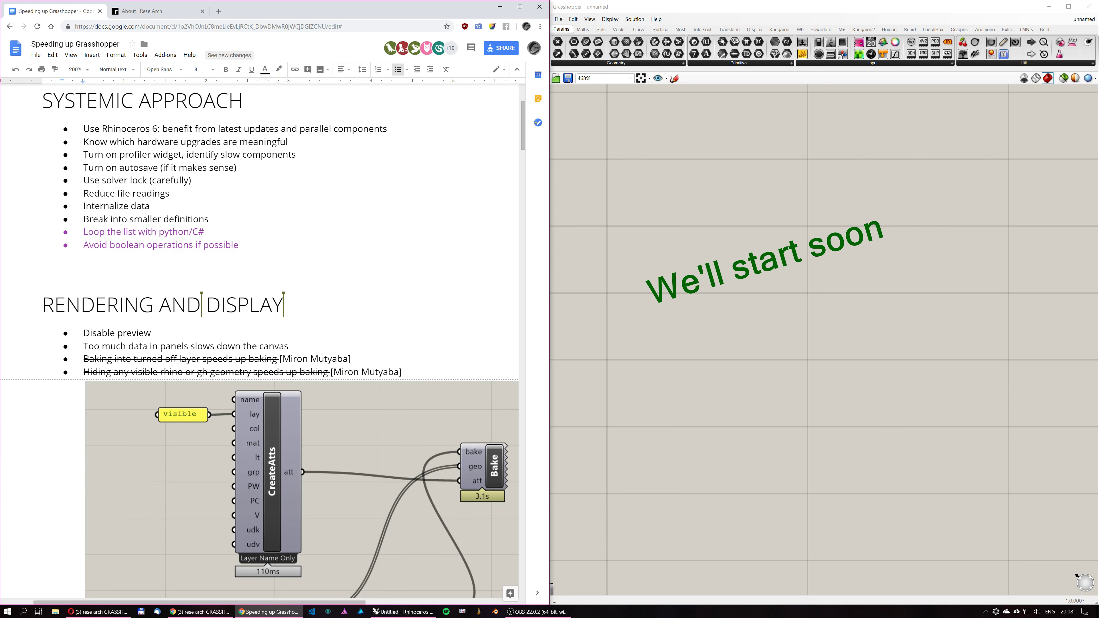
{"action": "scroll", "coordinate": [259, 342], "scroll_direction": "up", "scroll_amount": 1}
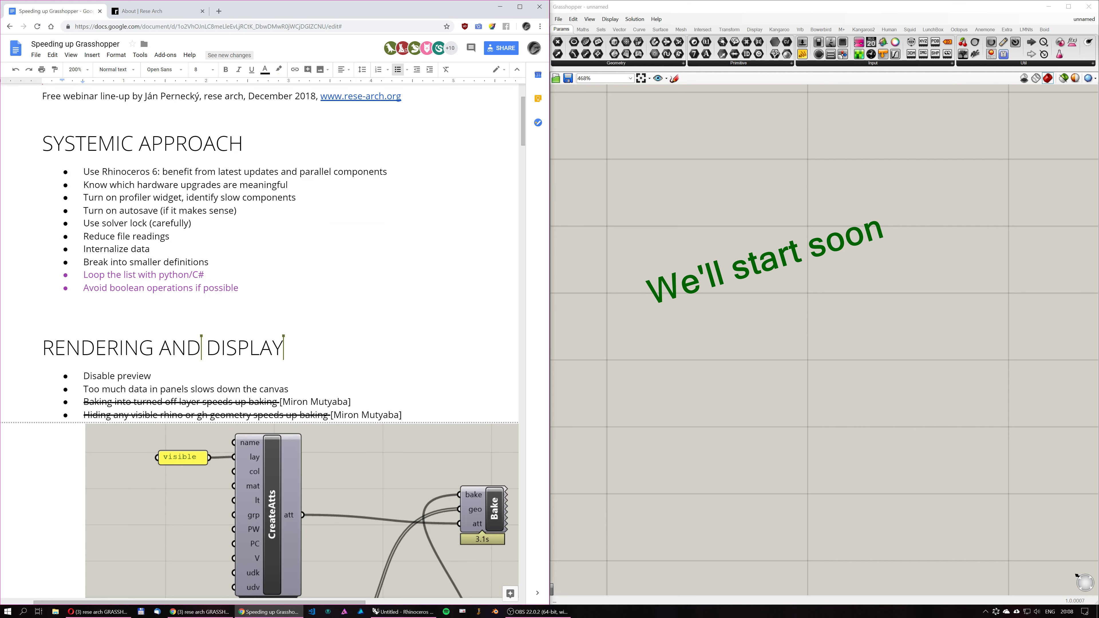
{"action": "scroll", "coordinate": [259, 342], "scroll_direction": "up", "scroll_amount": 2}
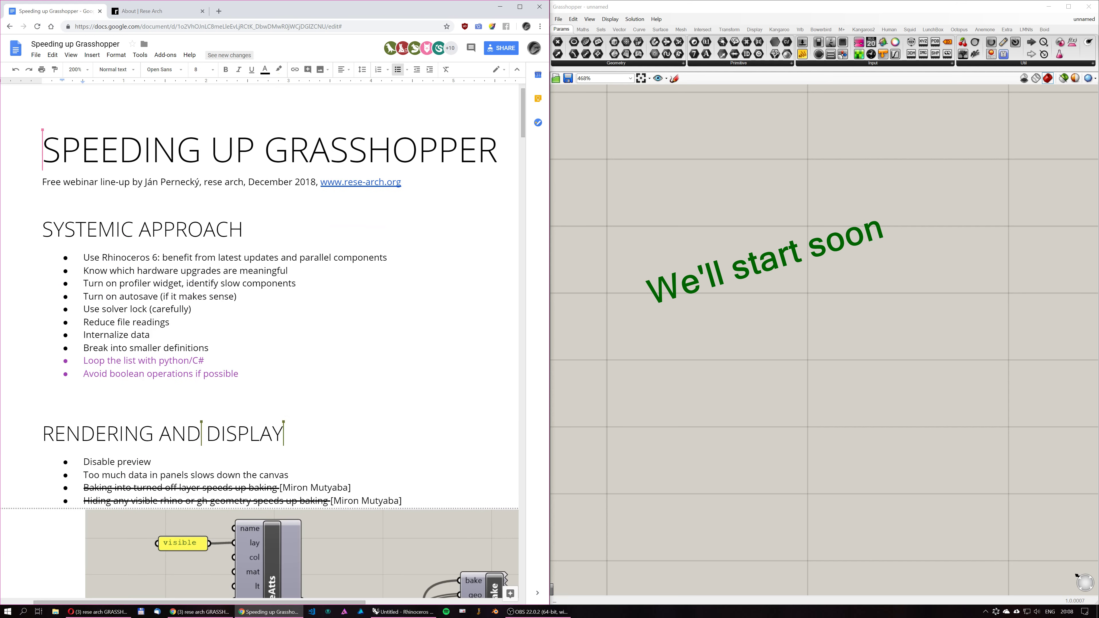
Delete the "We'll start soon" scribble from the Grasshopper canvas and place a Multiplication component on it.
{"action": "left_click", "coordinate": [708, 280]}
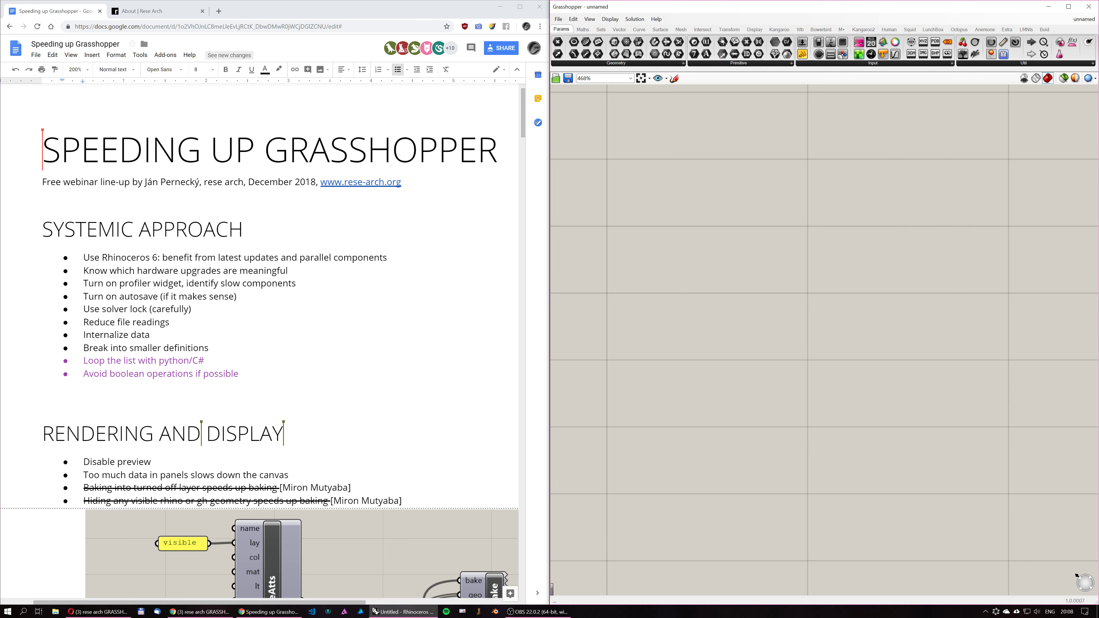
{"action": "scroll", "coordinate": [714, 324], "scroll_direction": "down", "scroll_amount": 5}
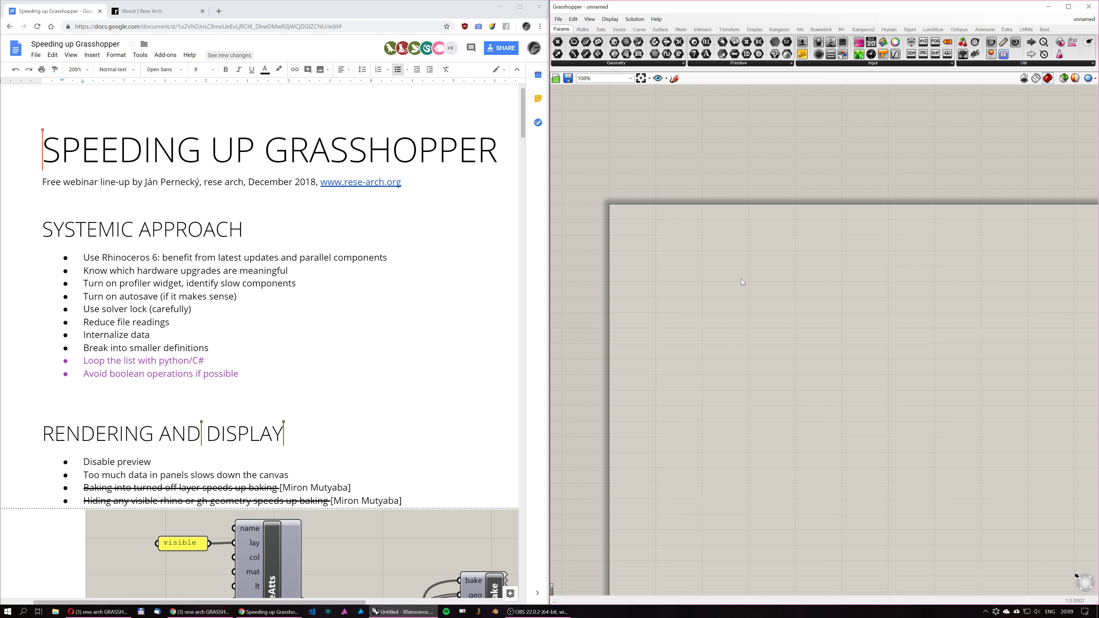
{"action": "double_click", "coordinate": [735, 264]}
{"action": "type", "text": "*"}
{"action": "key", "text": "Return"}
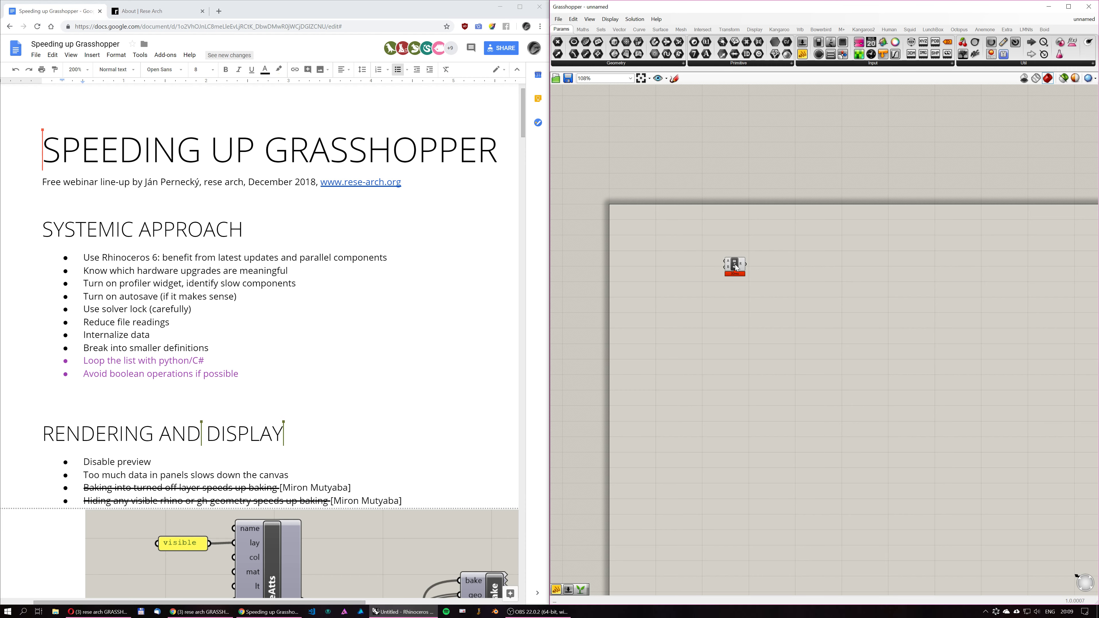
{"action": "scroll", "coordinate": [736, 265], "scroll_direction": "up", "scroll_amount": 5}
{"action": "scroll", "coordinate": [709, 216], "scroll_direction": "up", "scroll_amount": 2}
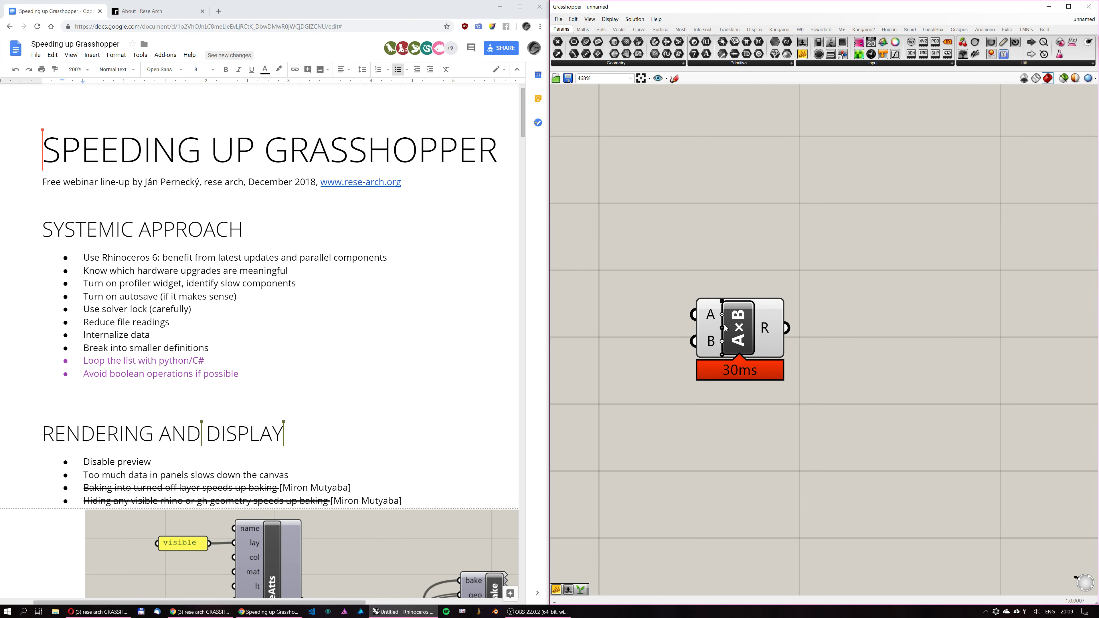
{"action": "right_click_drag", "start_coordinate": [790, 291], "coordinate": [789, 237]}
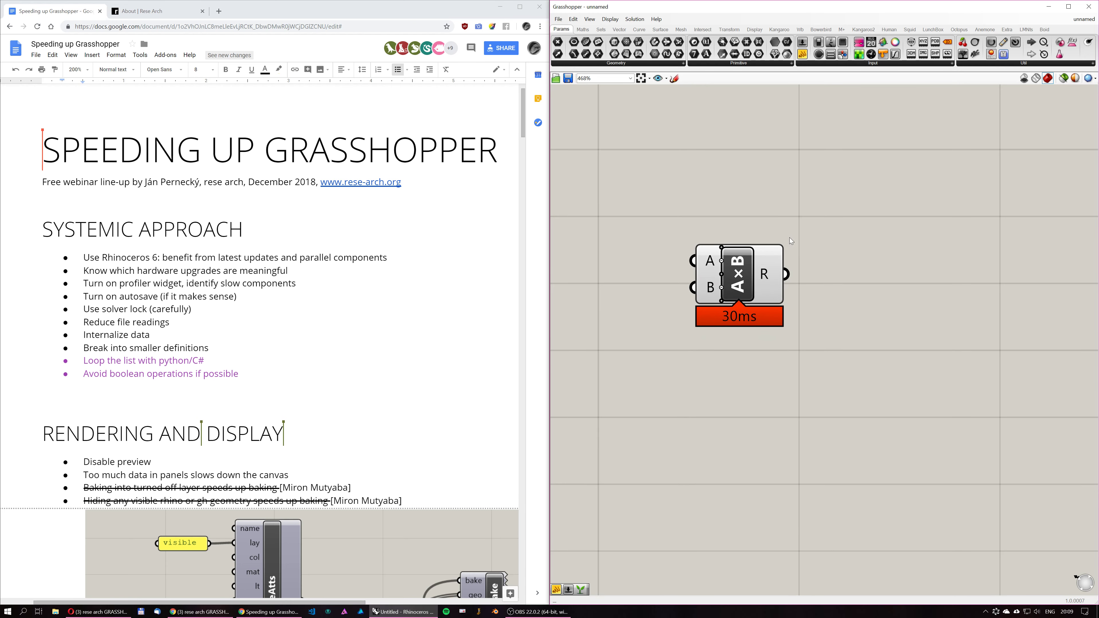
Add an Addition component from the Maths operators below the Multiplication component.
{"action": "left_click", "coordinate": [583, 30]}
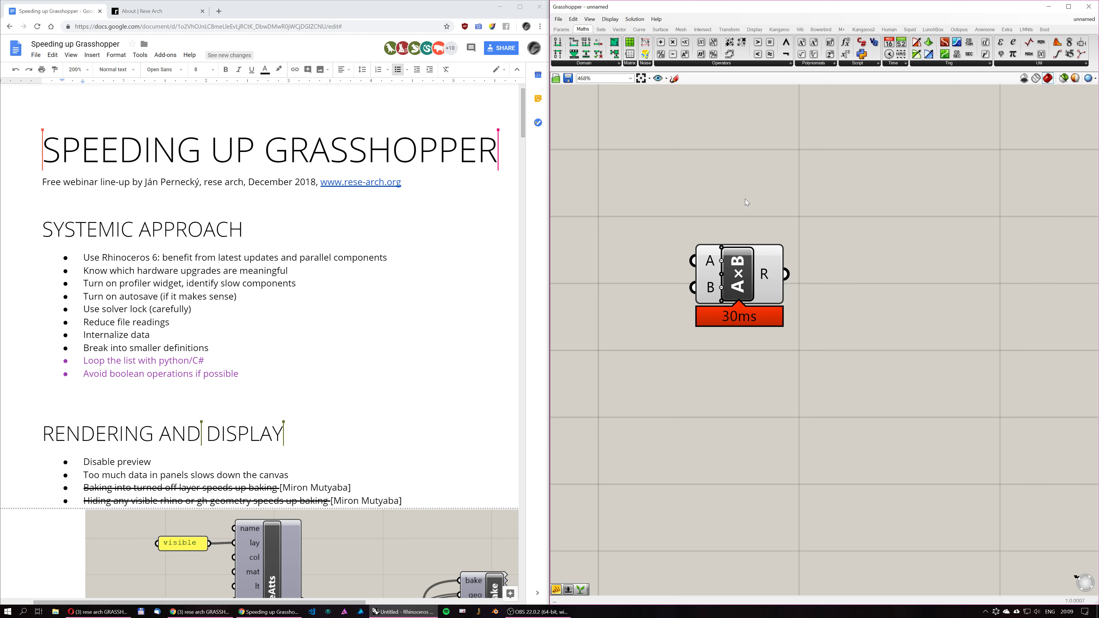
{"action": "left_click_drag", "start_coordinate": [661, 43], "coordinate": [753, 409]}
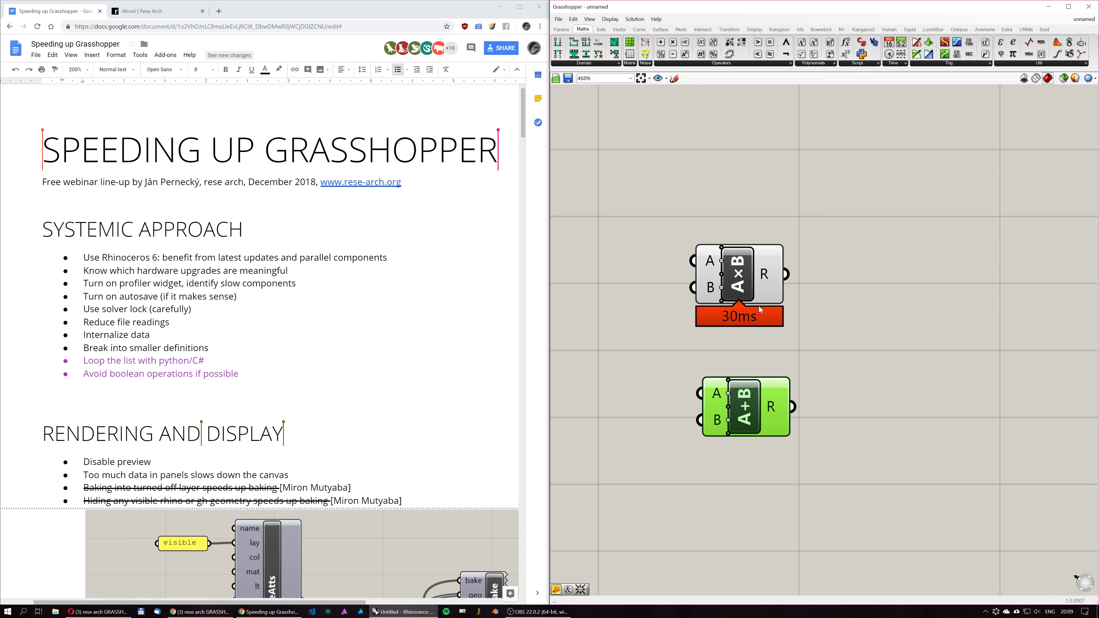
{"action": "scroll", "coordinate": [813, 255], "scroll_direction": "down", "scroll_amount": 1}
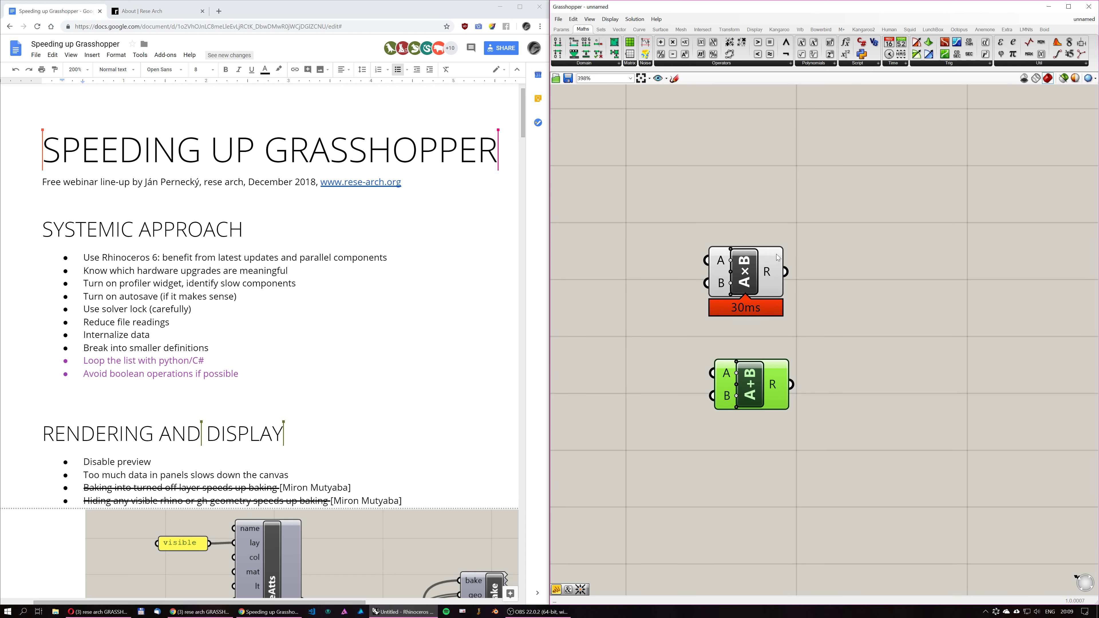
Place a Sort List component on the canvas above the Multiplication component.
{"action": "left_click", "coordinate": [600, 29]}
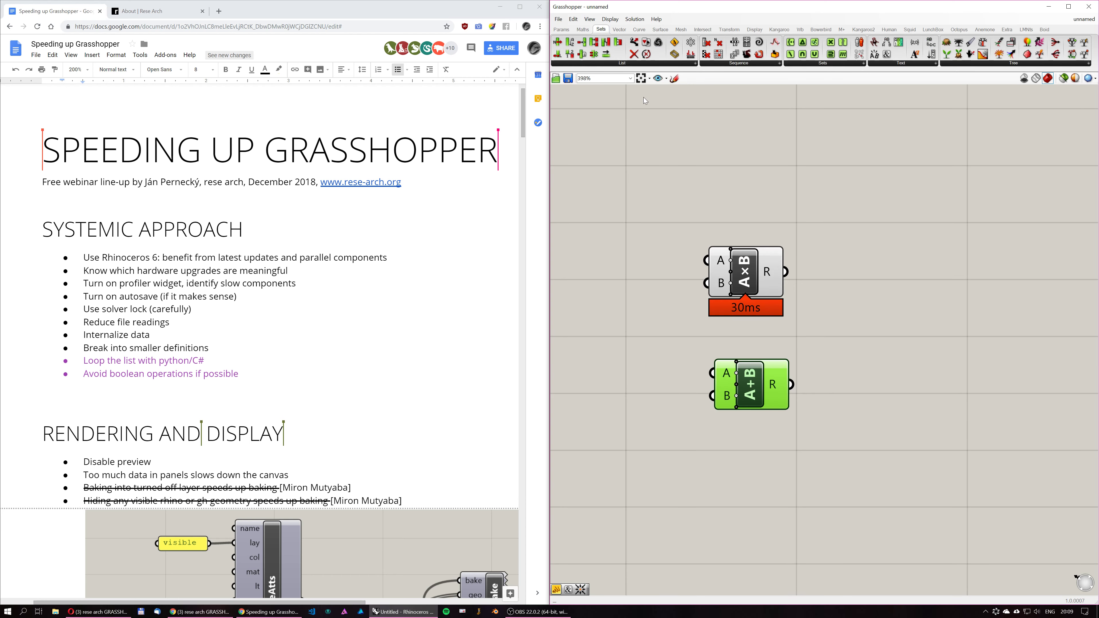
{"action": "double_click", "coordinate": [717, 149]}
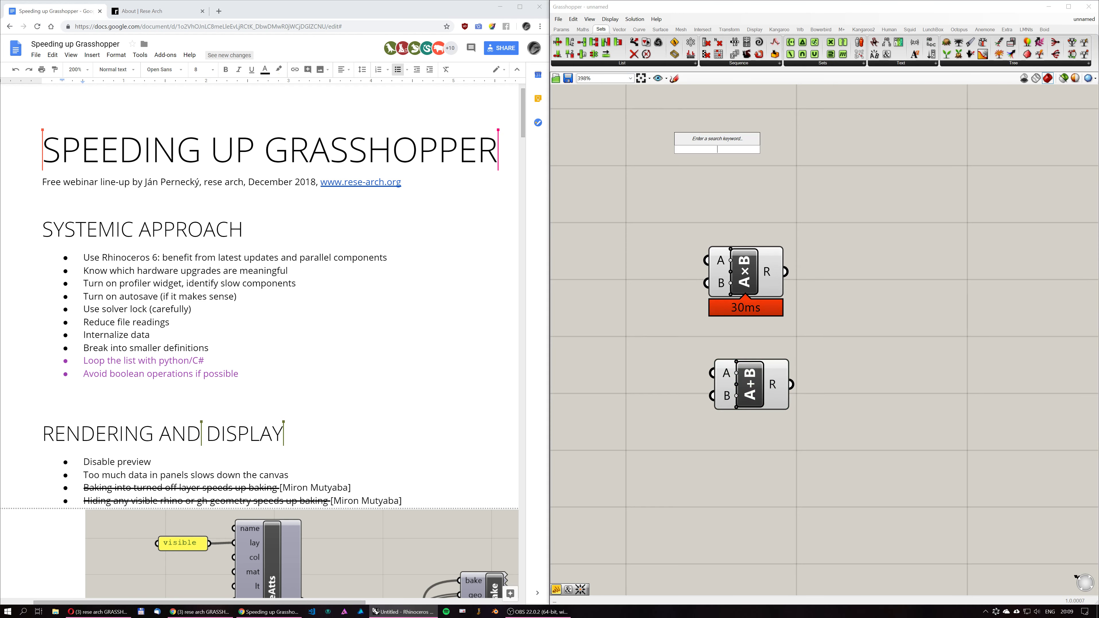
{"action": "type", "text": "sor"}
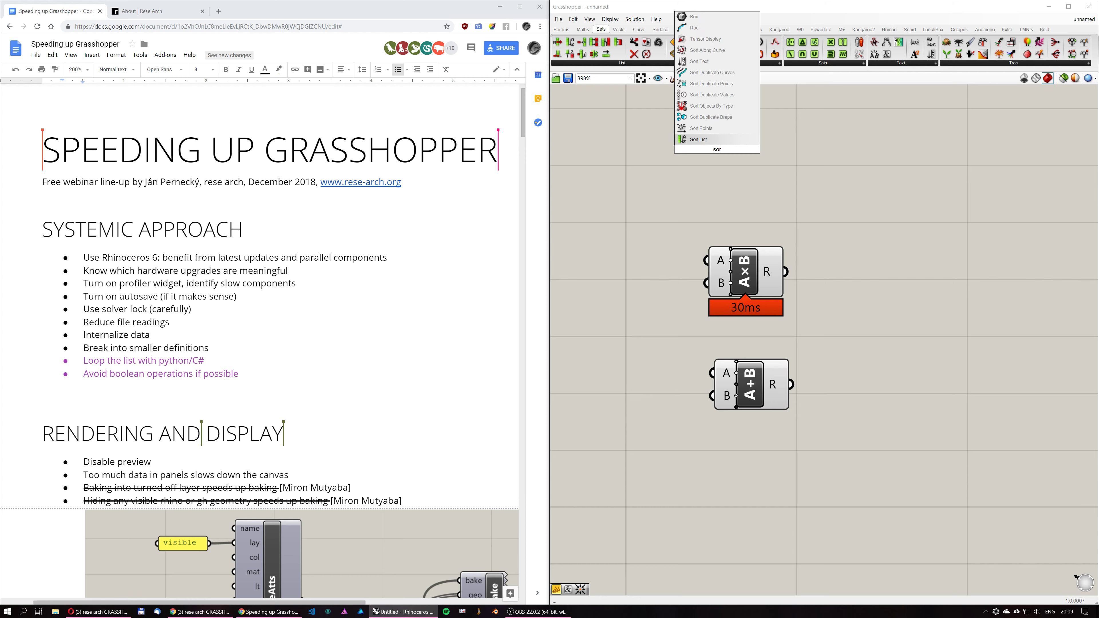
{"action": "type", "text": "t"}
{"action": "key", "text": "Return"}
{"action": "scroll", "coordinate": [740, 144], "scroll_direction": "up", "scroll_amount": 4}
{"action": "scroll", "coordinate": [744, 141], "scroll_direction": "down", "scroll_amount": 3}
{"action": "right_click_drag", "start_coordinate": [747, 138], "coordinate": [793, 205]}
{"action": "scroll", "coordinate": [794, 206], "scroll_direction": "down", "scroll_amount": 3}
{"action": "right_click_drag", "start_coordinate": [852, 248], "coordinate": [828, 262]}
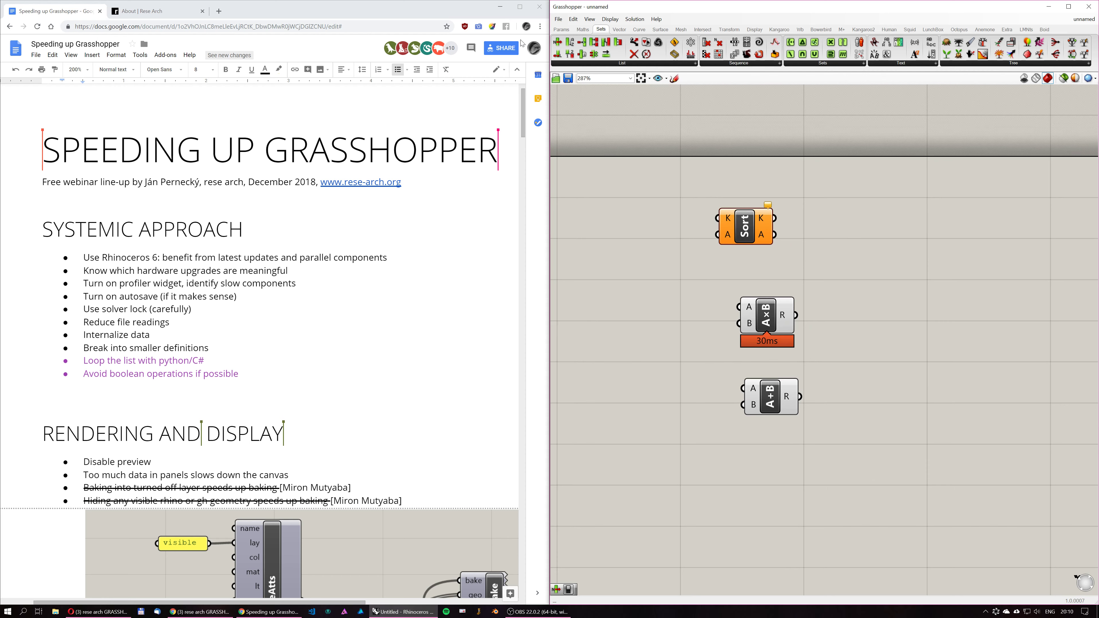
Delete the Sort List component, keeping the Multiplication and Addition components on the canvas.
{"action": "left_click", "coordinate": [580, 29]}
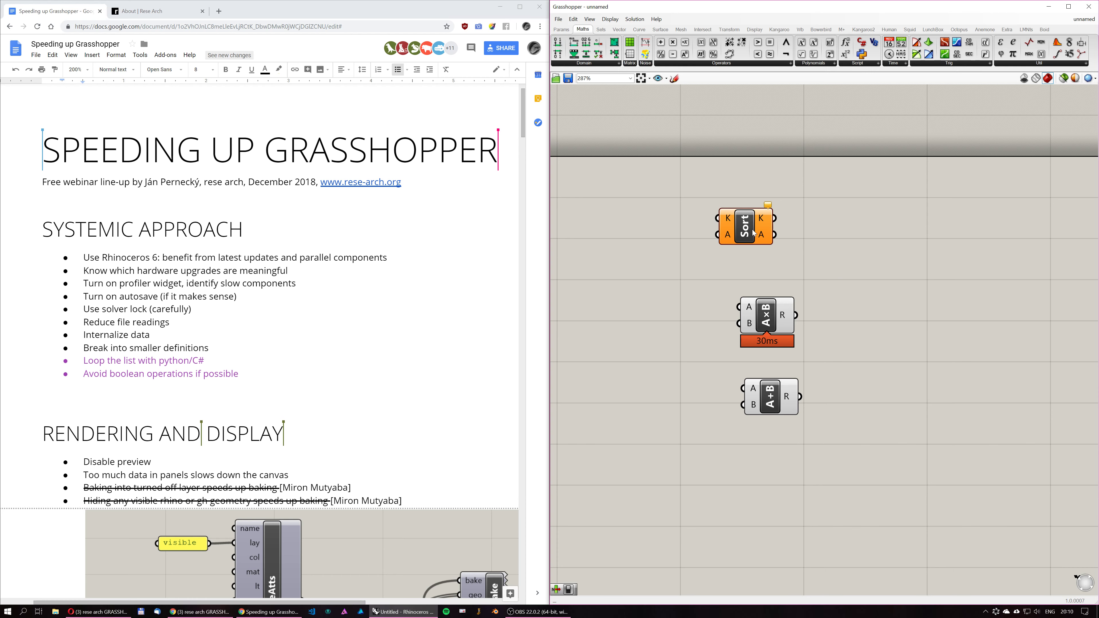
{"action": "key", "text": "Delete"}
{"action": "scroll", "coordinate": [847, 423], "scroll_direction": "up", "scroll_amount": 2}
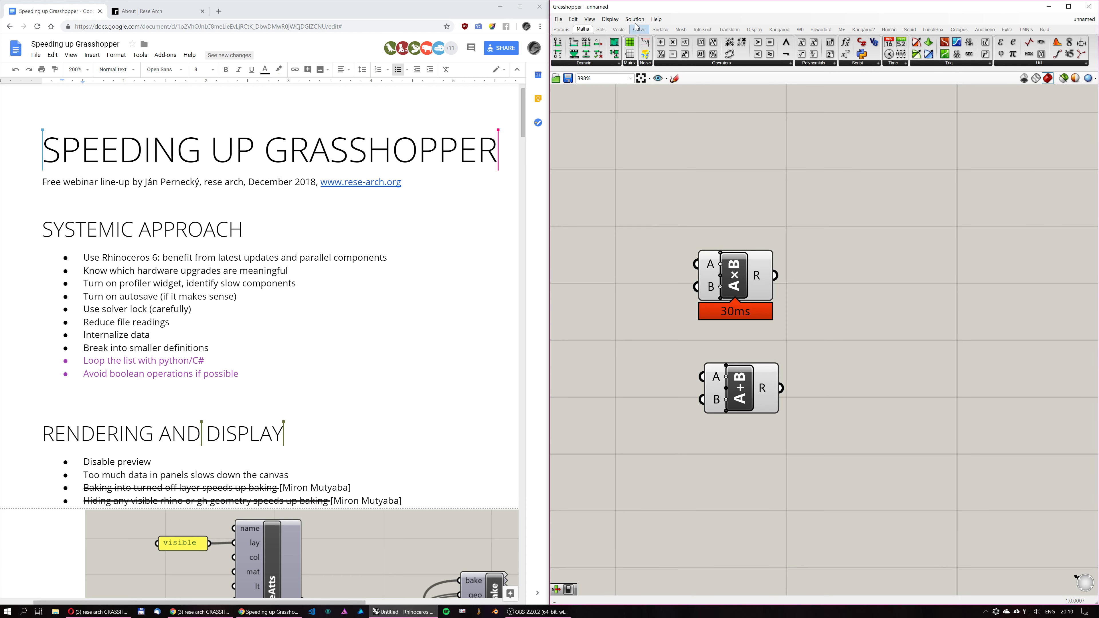
Place a Move component above the Multiplication component and roughly line it up with the other two components.
{"action": "left_click", "coordinate": [619, 28]}
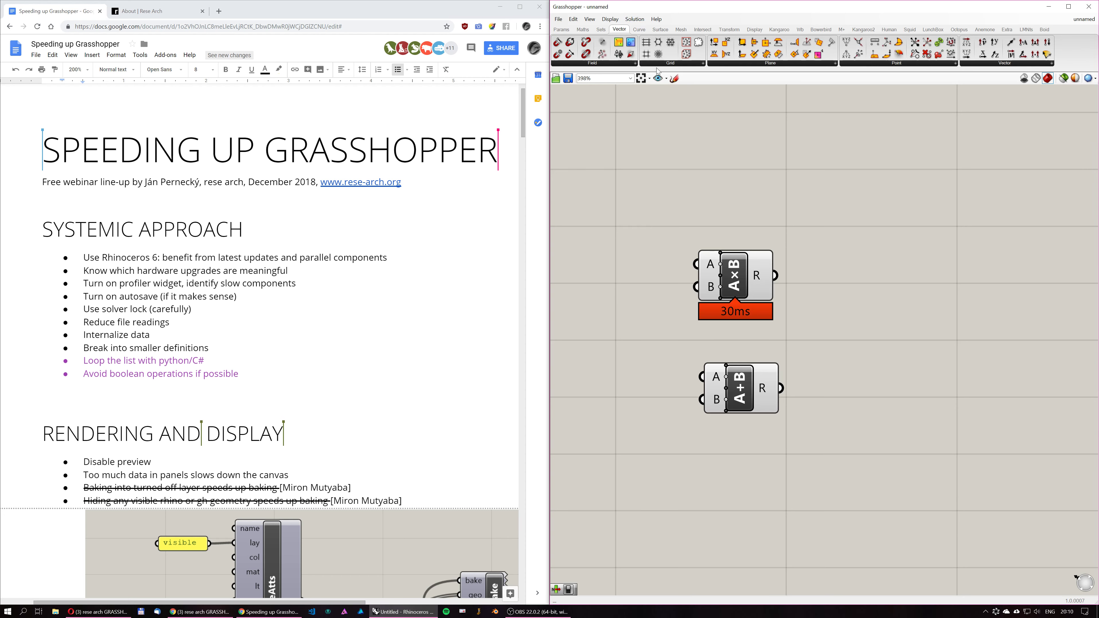
{"action": "double_click", "coordinate": [783, 166]}
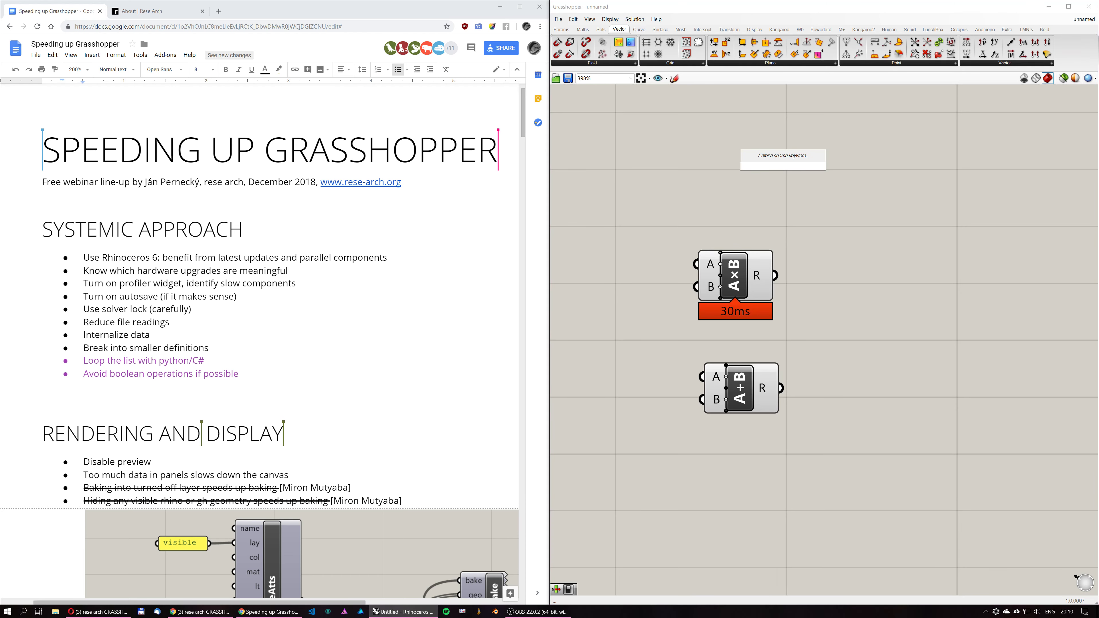
{"action": "type", "text": "move"}
{"action": "key", "text": "Return"}
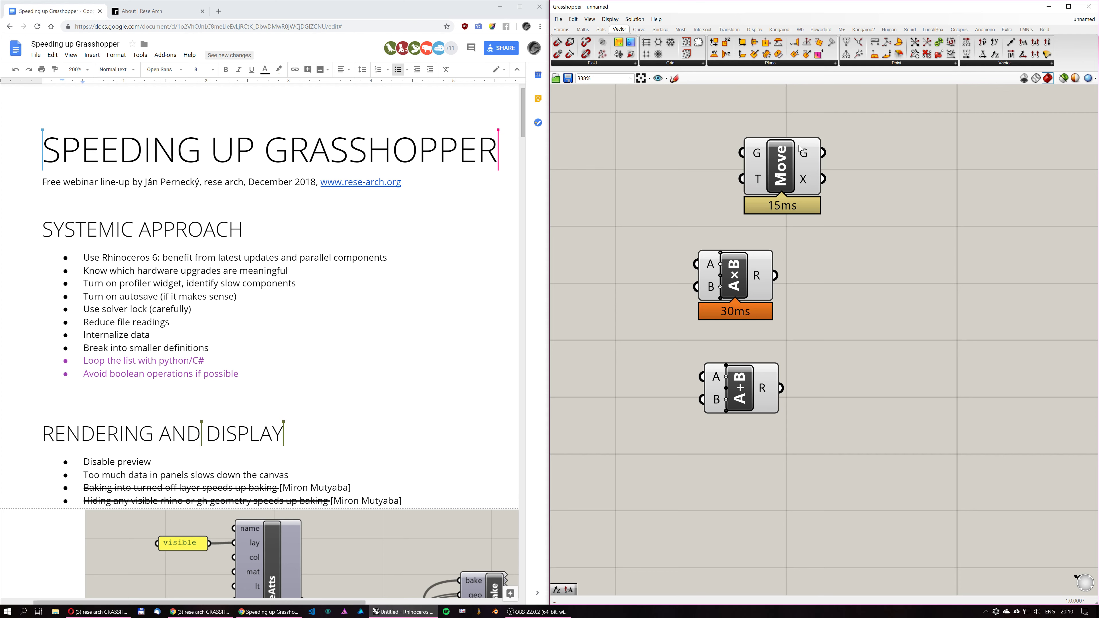
{"action": "scroll", "coordinate": [799, 149], "scroll_direction": "down", "scroll_amount": 3}
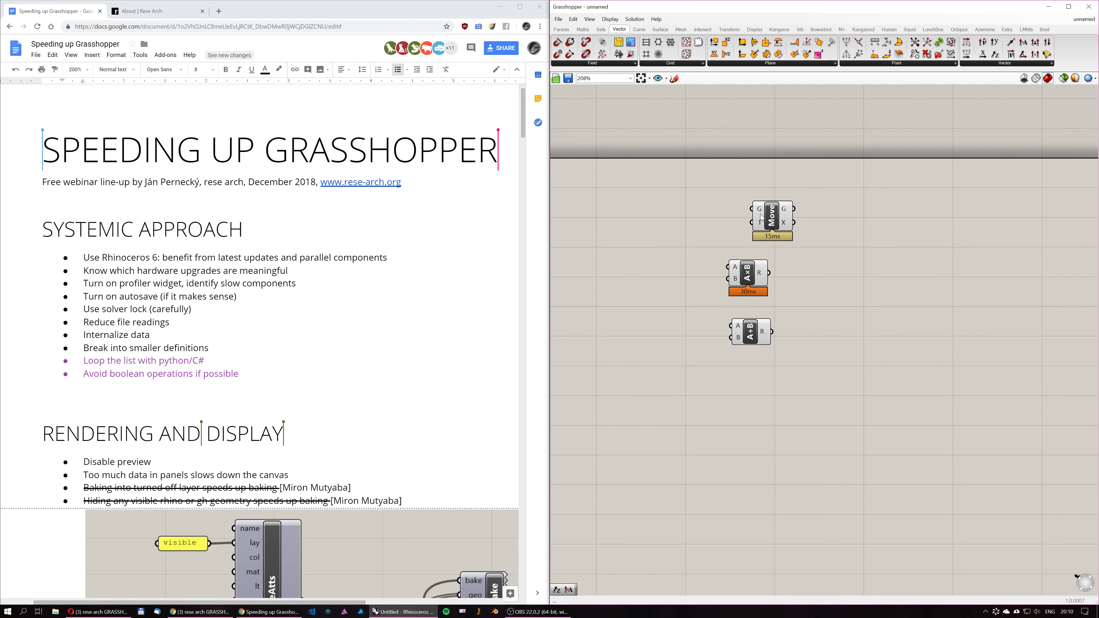
{"action": "left_click_drag", "start_coordinate": [768, 216], "coordinate": [738, 223]}
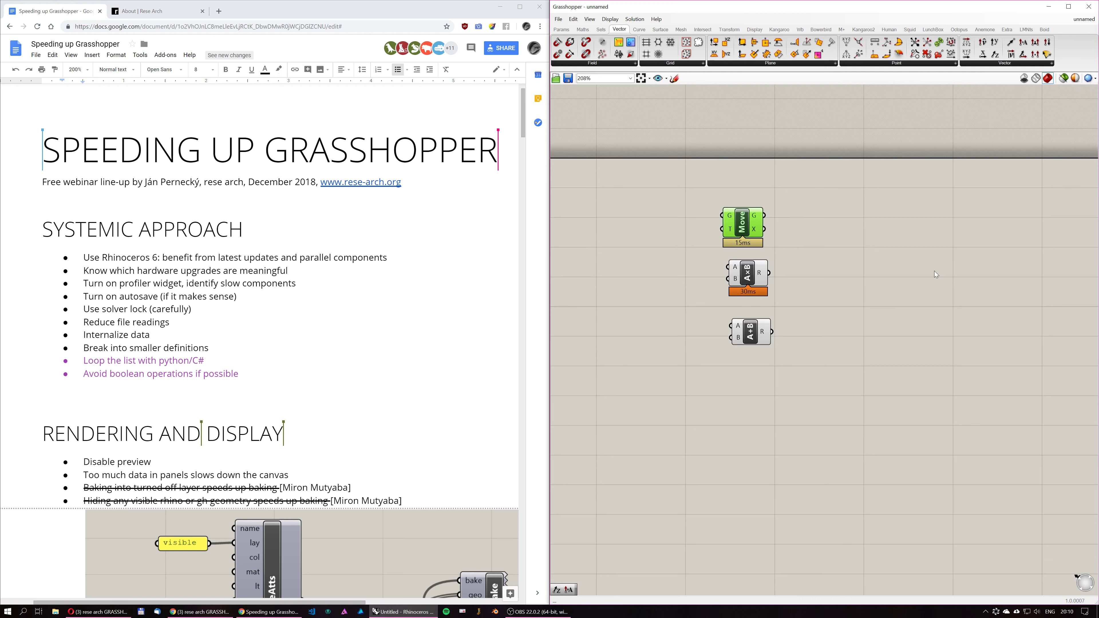
Select the Move, Multiplication and Addition components together and delete them from the canvas.
{"action": "left_click_drag", "start_coordinate": [691, 178], "coordinate": [831, 376]}
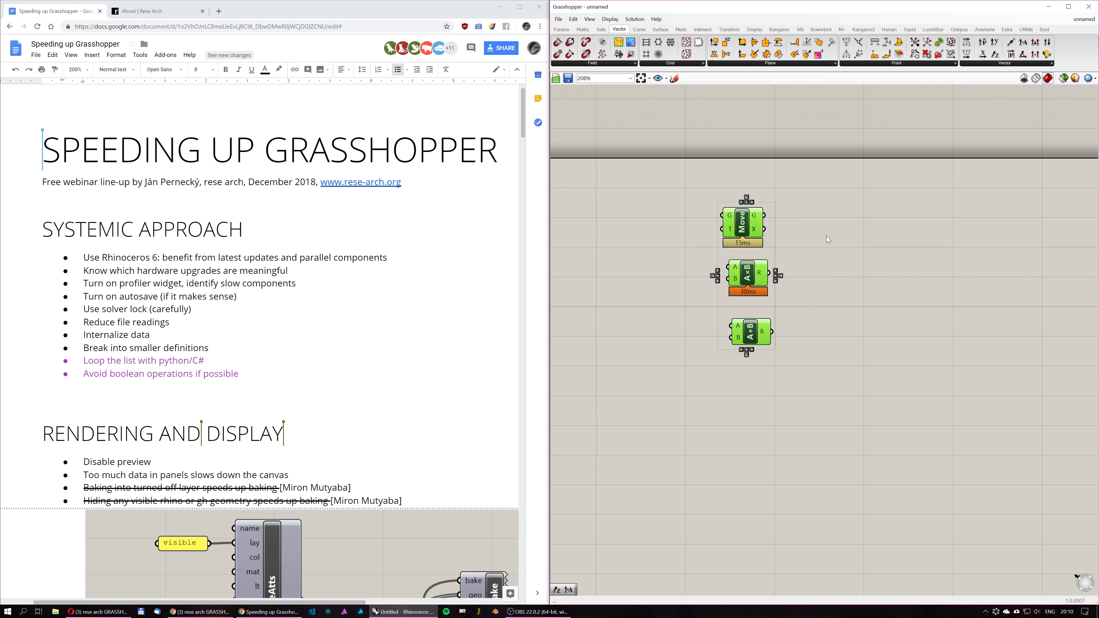
{"action": "scroll", "coordinate": [770, 199], "scroll_direction": "up", "scroll_amount": 3}
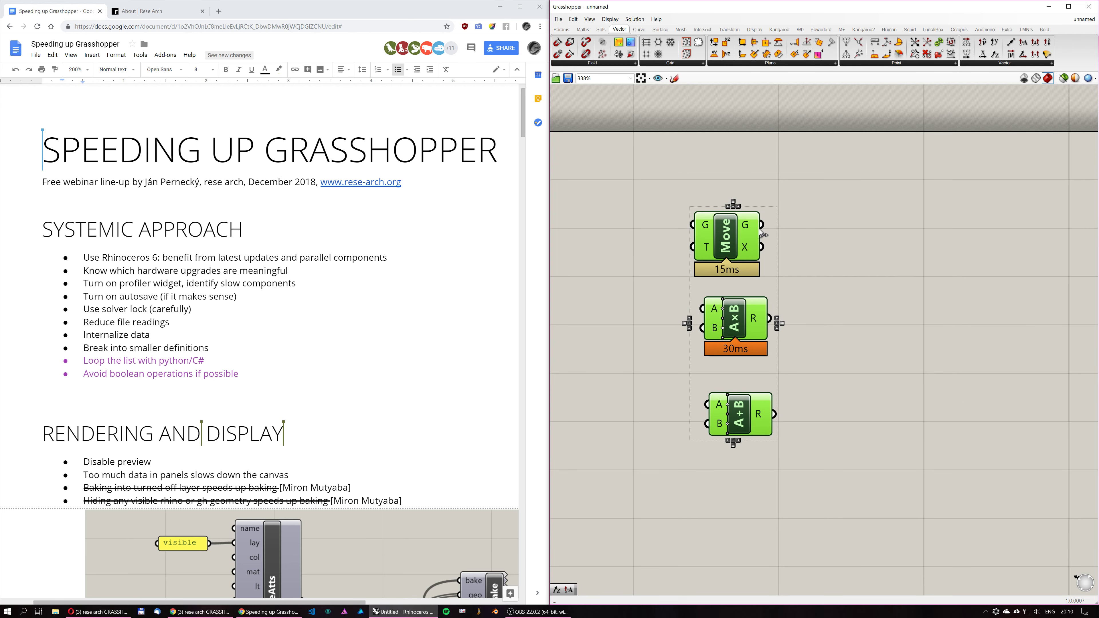
{"action": "scroll", "coordinate": [786, 229], "scroll_direction": "down", "scroll_amount": 2}
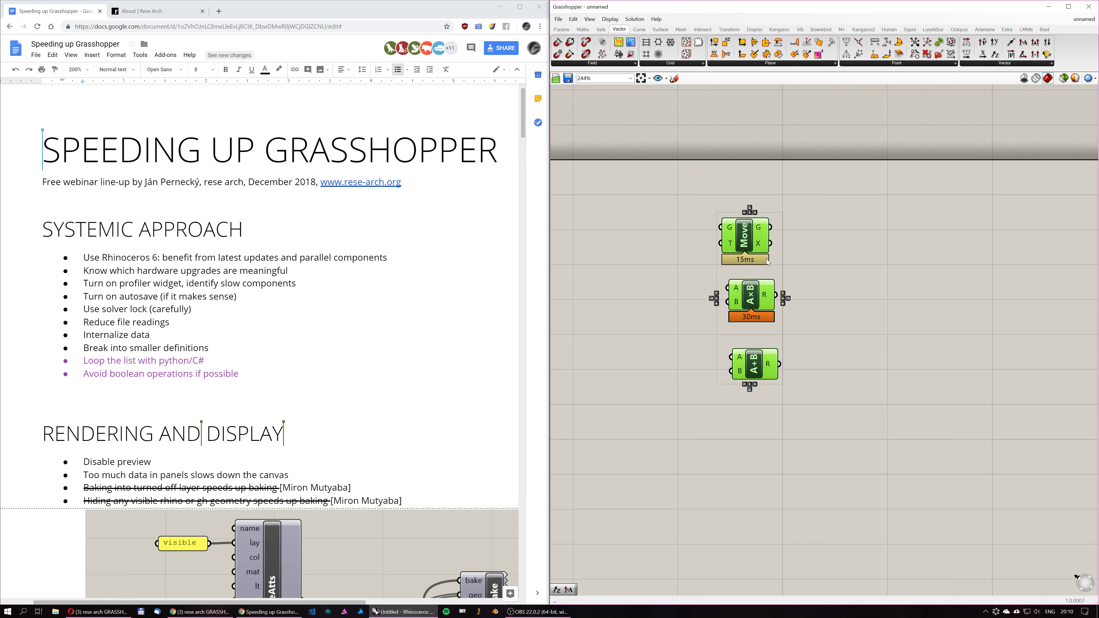
{"action": "left_click", "coordinate": [562, 30]}
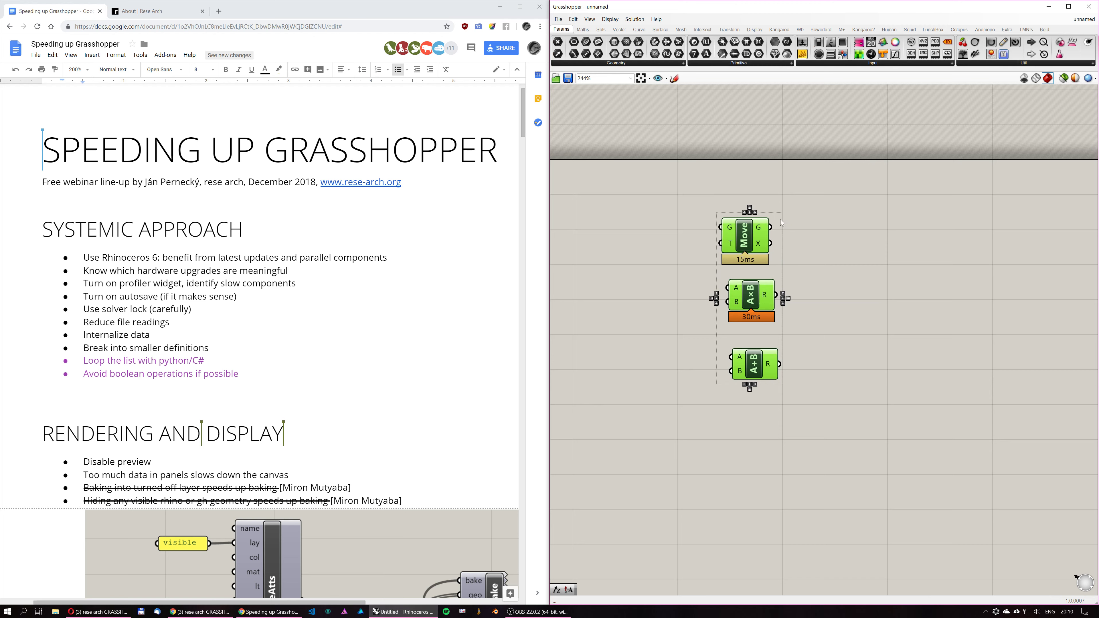
{"action": "key", "text": "Delete"}
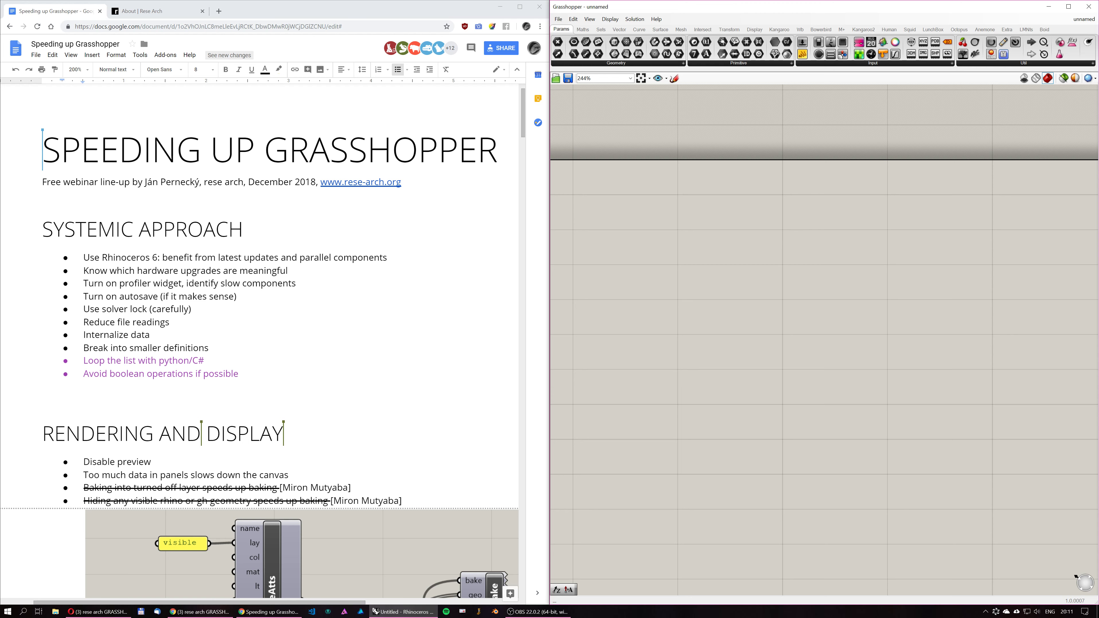
Move the Grasshopper window aside to show the Rhino viewports behind it, and snap it back beside the document.
{"action": "key", "text": "alt+Tab"}
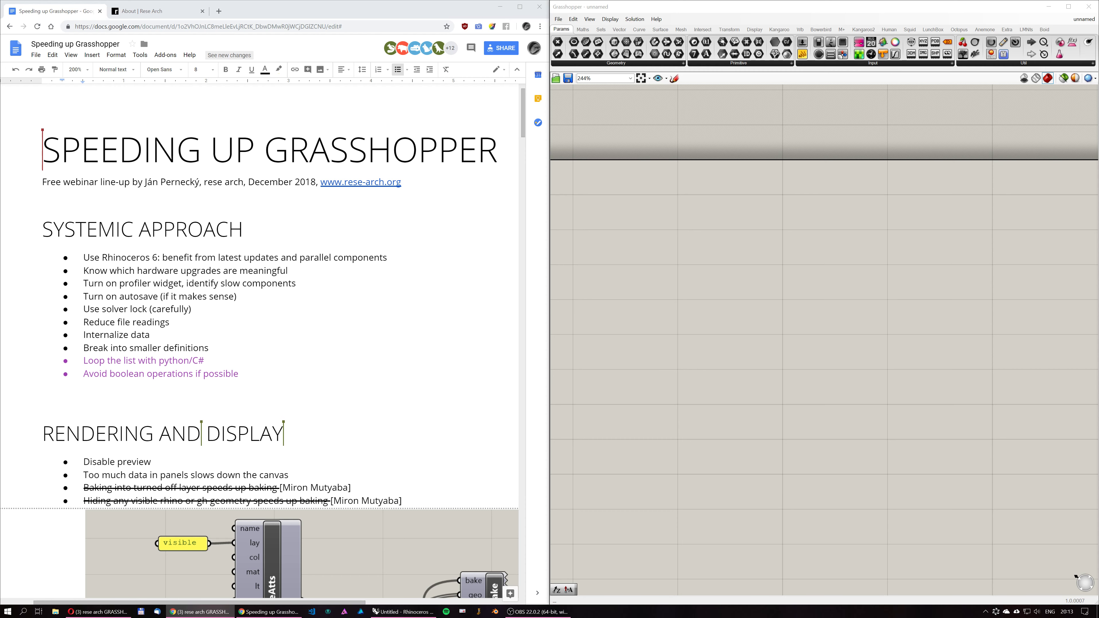
{"action": "scroll", "coordinate": [629, 269], "scroll_direction": "down", "scroll_amount": 2}
{"action": "right_click_drag", "start_coordinate": [710, 272], "coordinate": [674, 244]}
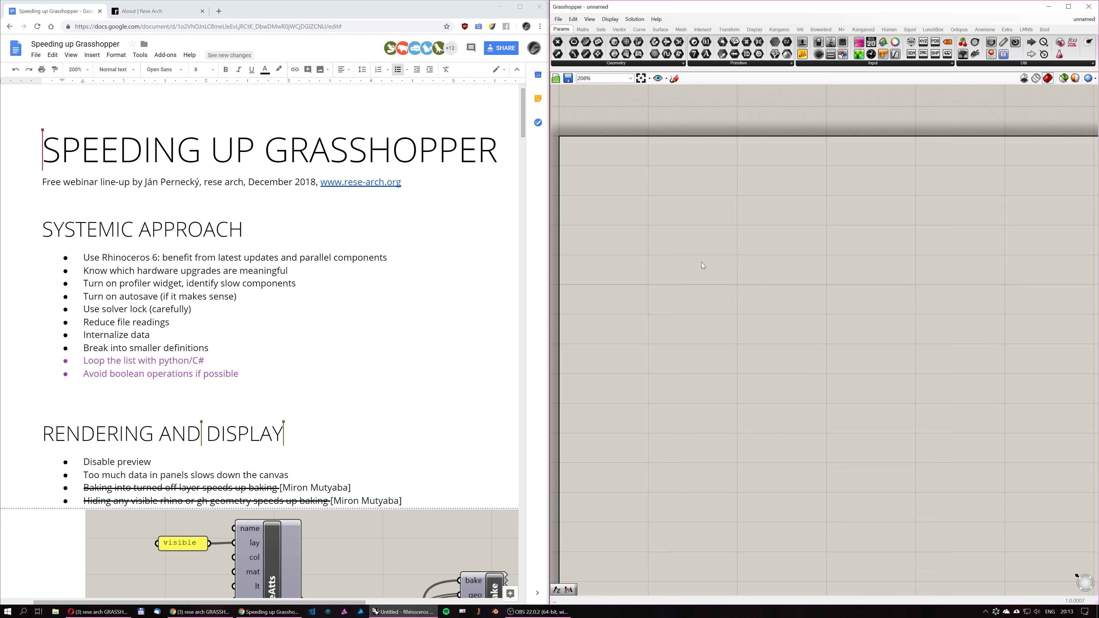
{"action": "scroll", "coordinate": [701, 262], "scroll_direction": "down", "scroll_amount": 2}
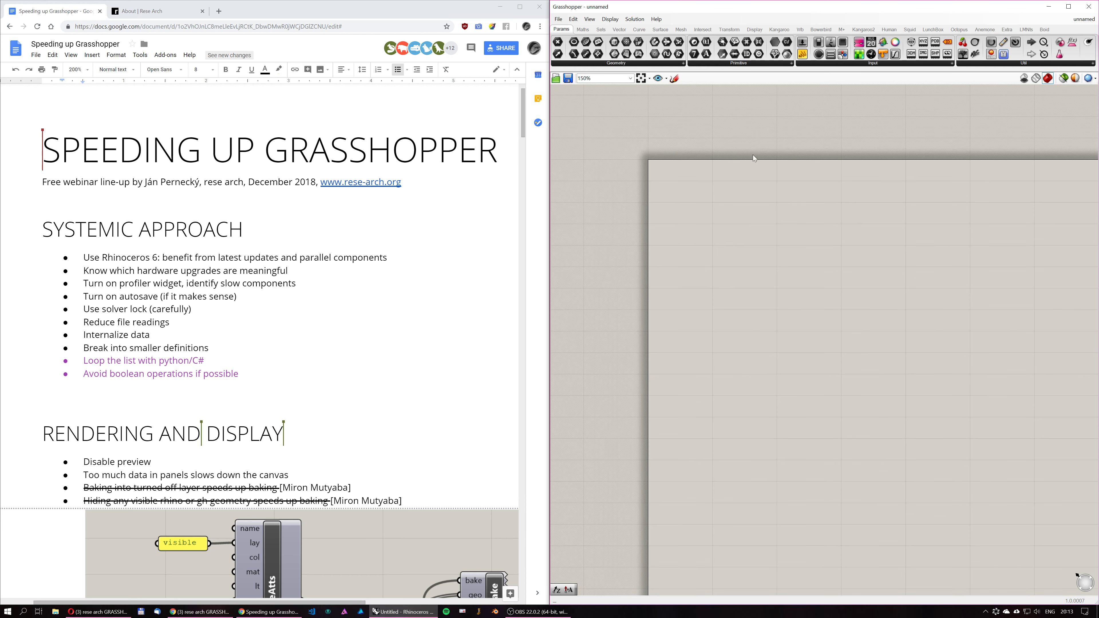
{"action": "left_click_drag", "start_coordinate": [646, 7], "coordinate": [346, 109]}
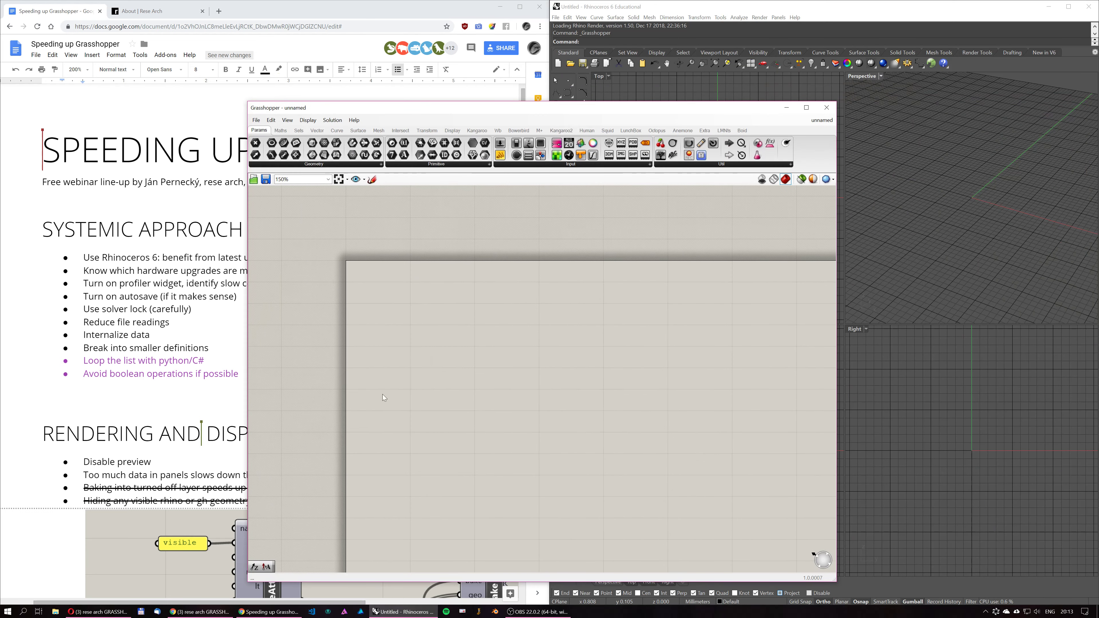
{"action": "left_click_drag", "start_coordinate": [608, 114], "coordinate": [522, 119]}
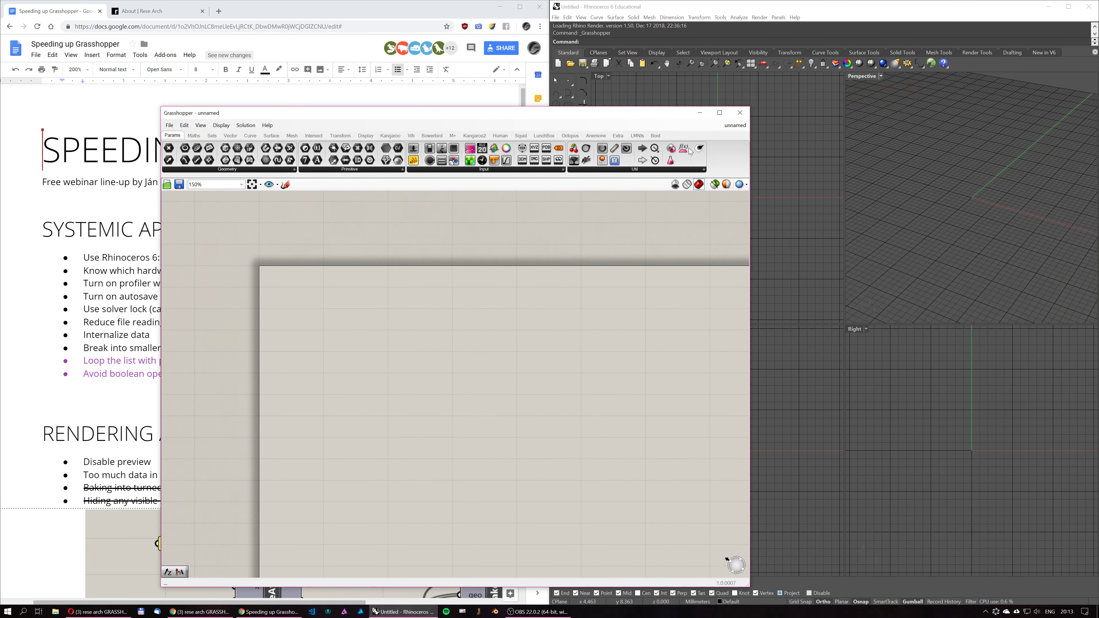
{"action": "left_click_drag", "start_coordinate": [593, 119], "coordinate": [608, 116]}
{"action": "key", "text": "super+Right"}
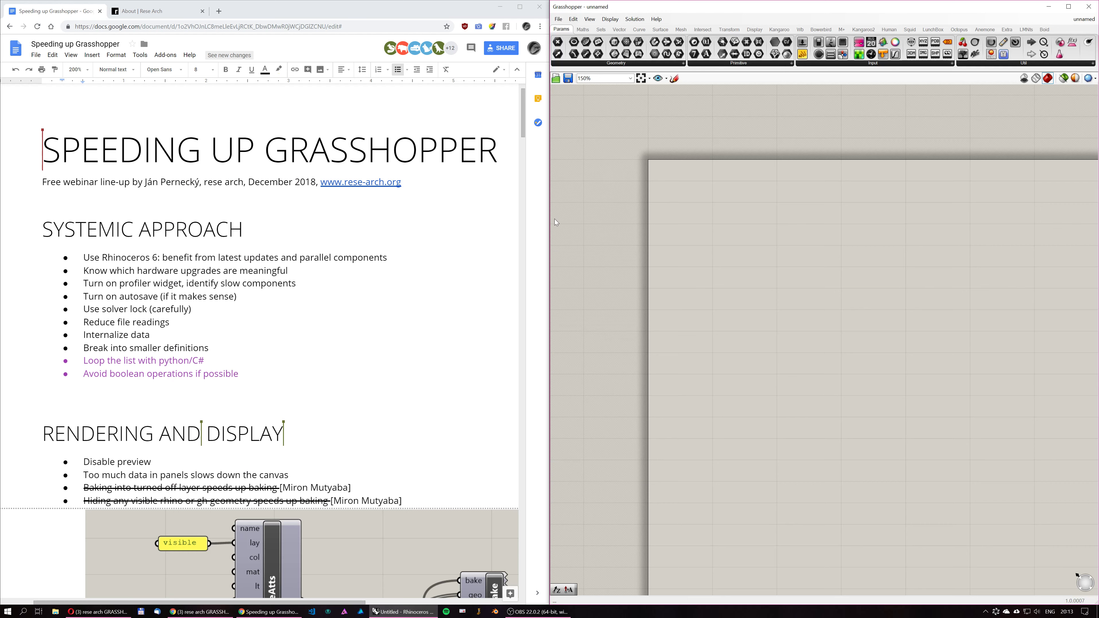
Place an Area component on the empty canvas and show it close up to examine its parallel-computing marks.
{"action": "right_click_drag", "start_coordinate": [747, 247], "coordinate": [625, 204]}
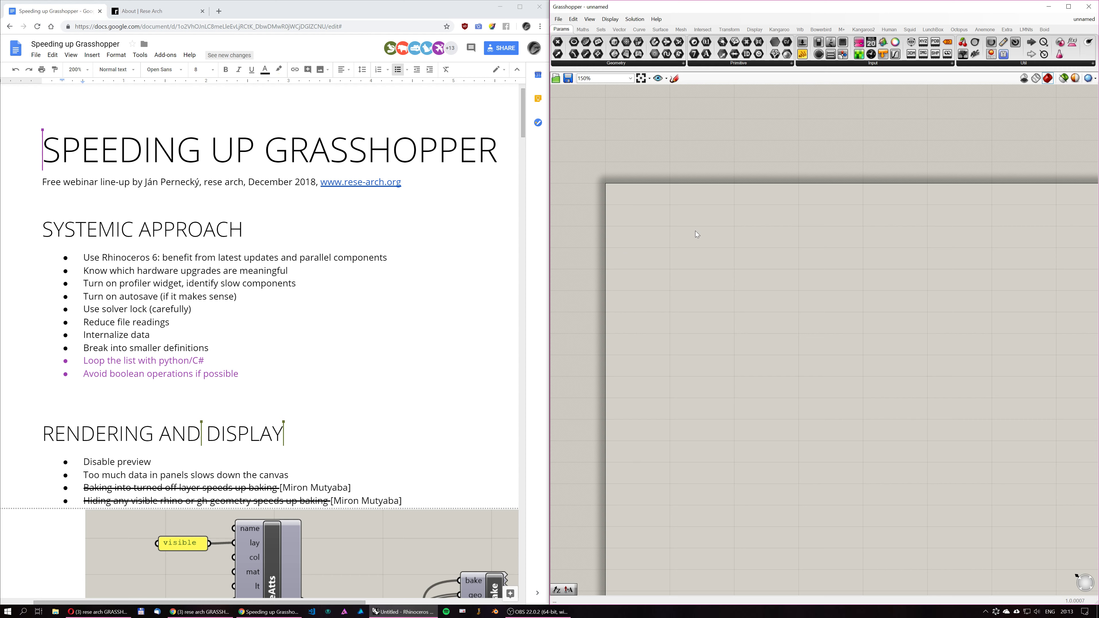
{"action": "double_click", "coordinate": [691, 244]}
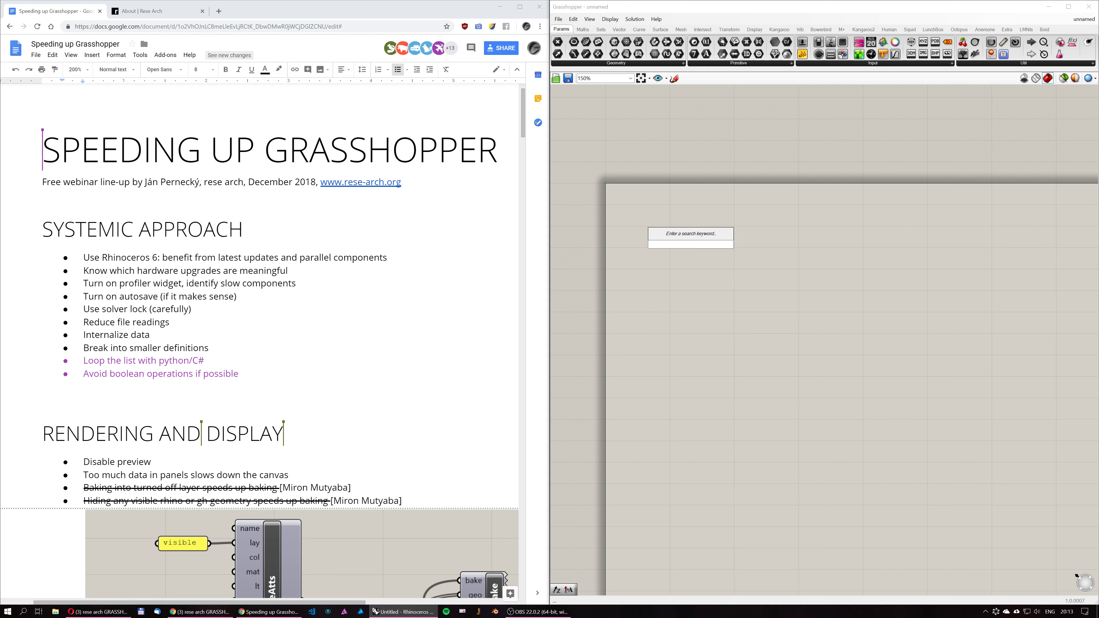
{"action": "type", "text": "area"}
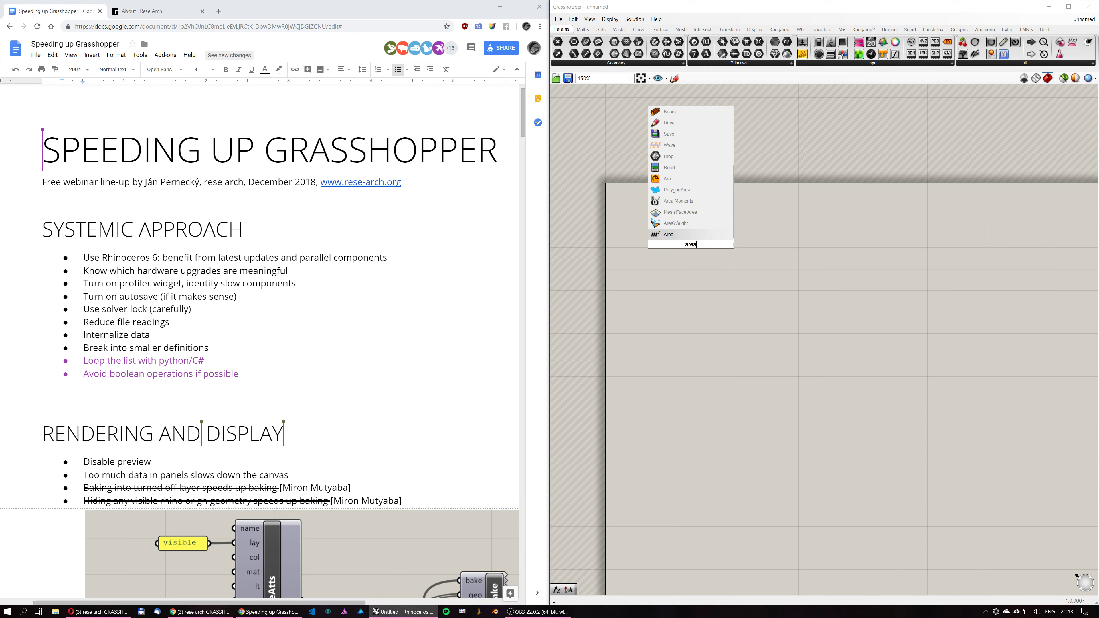
{"action": "key", "text": "Return"}
{"action": "scroll", "coordinate": [715, 240], "scroll_direction": "up", "scroll_amount": 3}
{"action": "scroll", "coordinate": [715, 240], "scroll_direction": "up", "scroll_amount": 3}
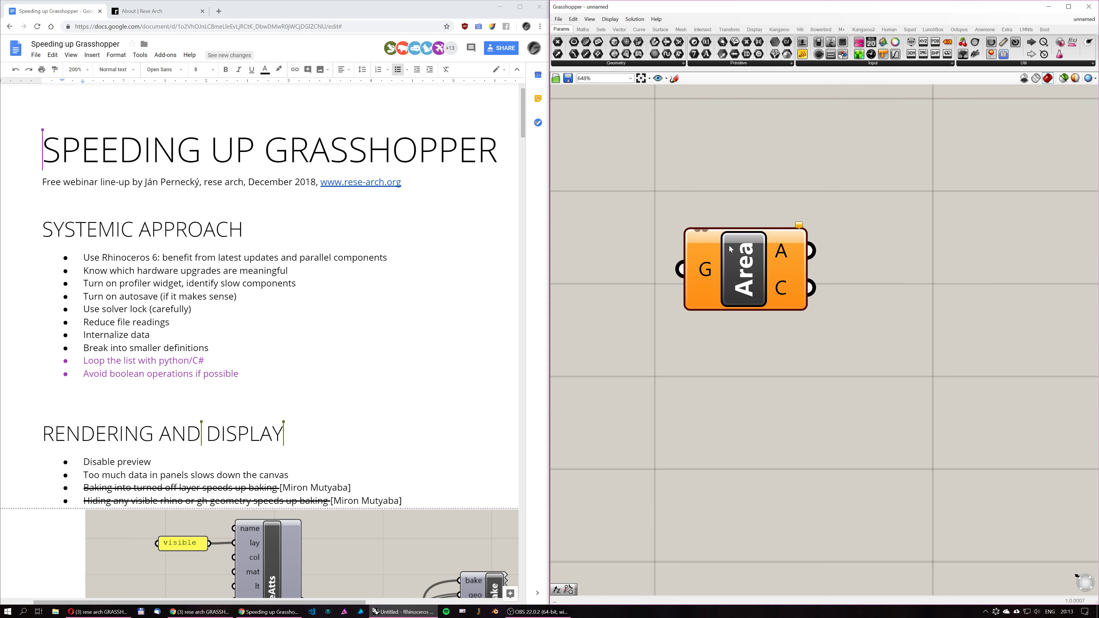
{"action": "scroll", "coordinate": [698, 235], "scroll_direction": "up", "scroll_amount": 2}
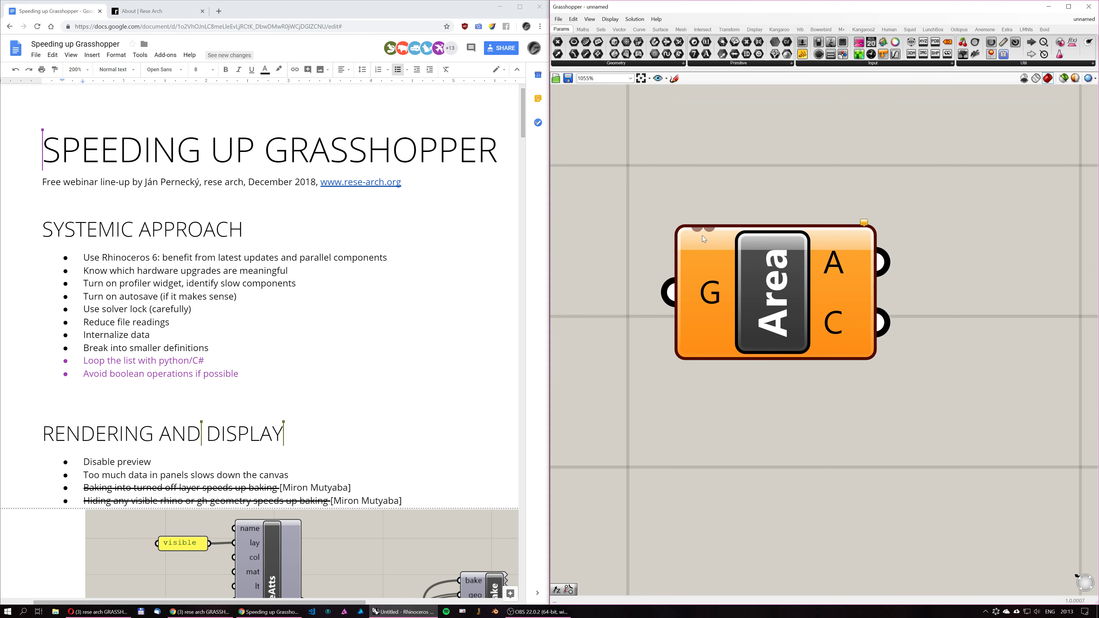
Examine the parallel-computing dots and the Geometry input tooltip on the Area component at close range.
{"action": "scroll", "coordinate": [703, 238], "scroll_direction": "up", "scroll_amount": 2}
{"action": "scroll", "coordinate": [695, 238], "scroll_direction": "up", "scroll_amount": 1}
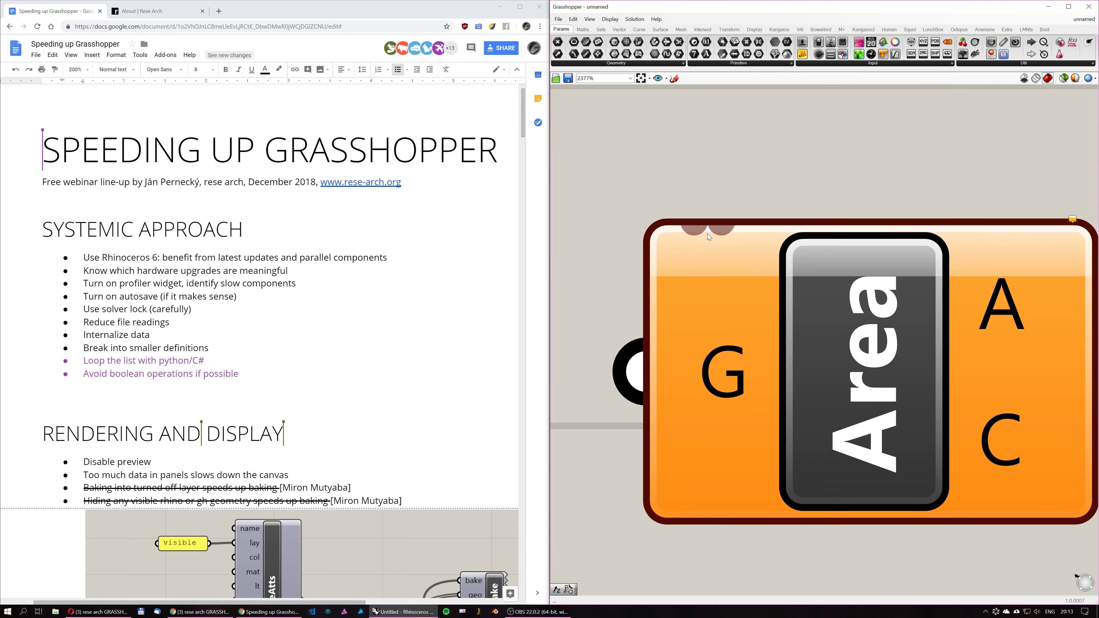
{"action": "scroll", "coordinate": [705, 242], "scroll_direction": "down", "scroll_amount": 1}
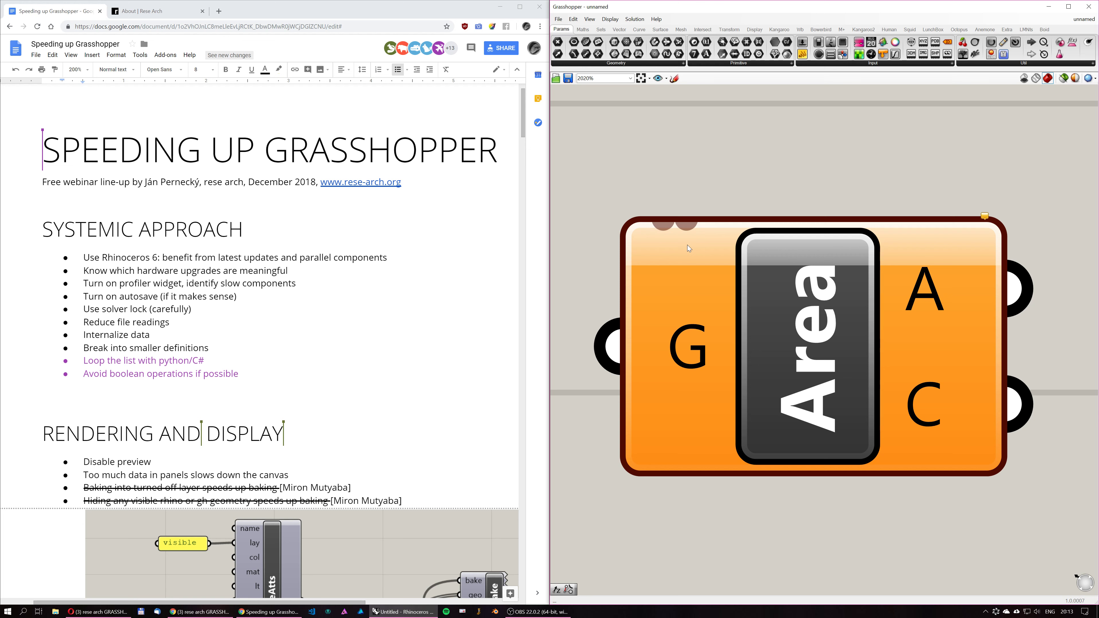
{"action": "mouse_move", "coordinate": [687, 246]}
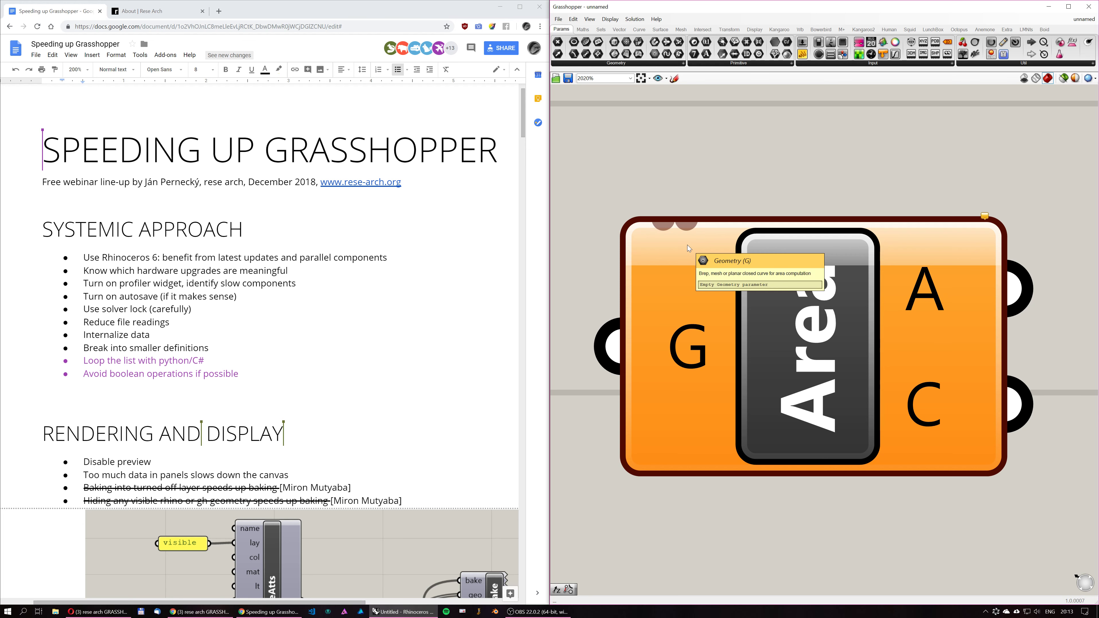
{"action": "scroll", "coordinate": [692, 299], "scroll_direction": "down", "scroll_amount": 8}
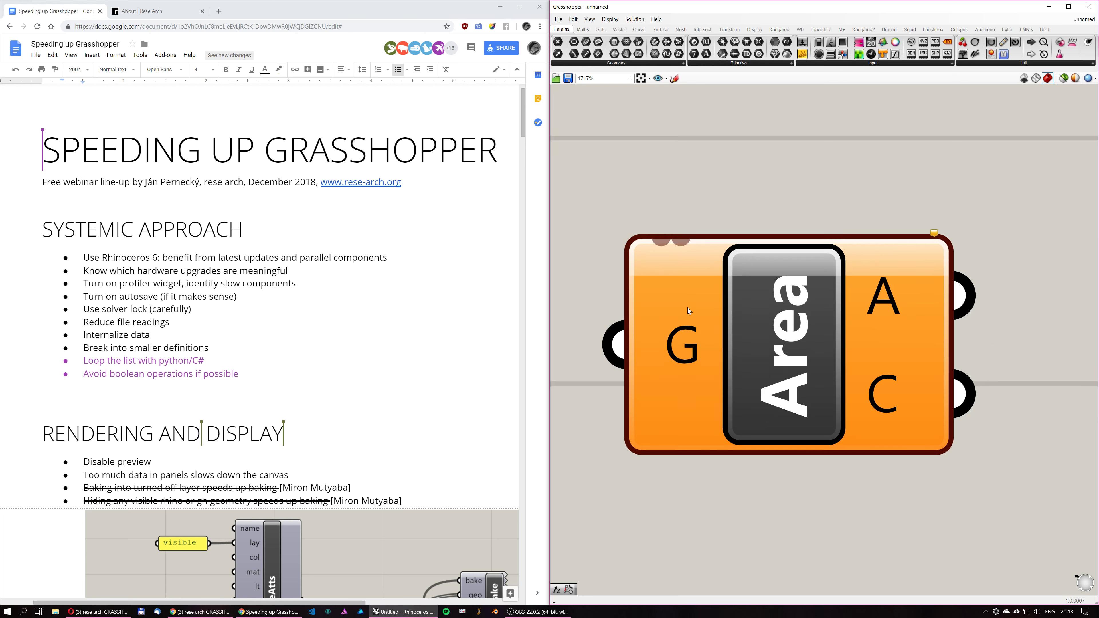
{"action": "scroll", "coordinate": [692, 314], "scroll_direction": "up", "scroll_amount": 3}
{"action": "scroll", "coordinate": [727, 332], "scroll_direction": "down", "scroll_amount": 1}
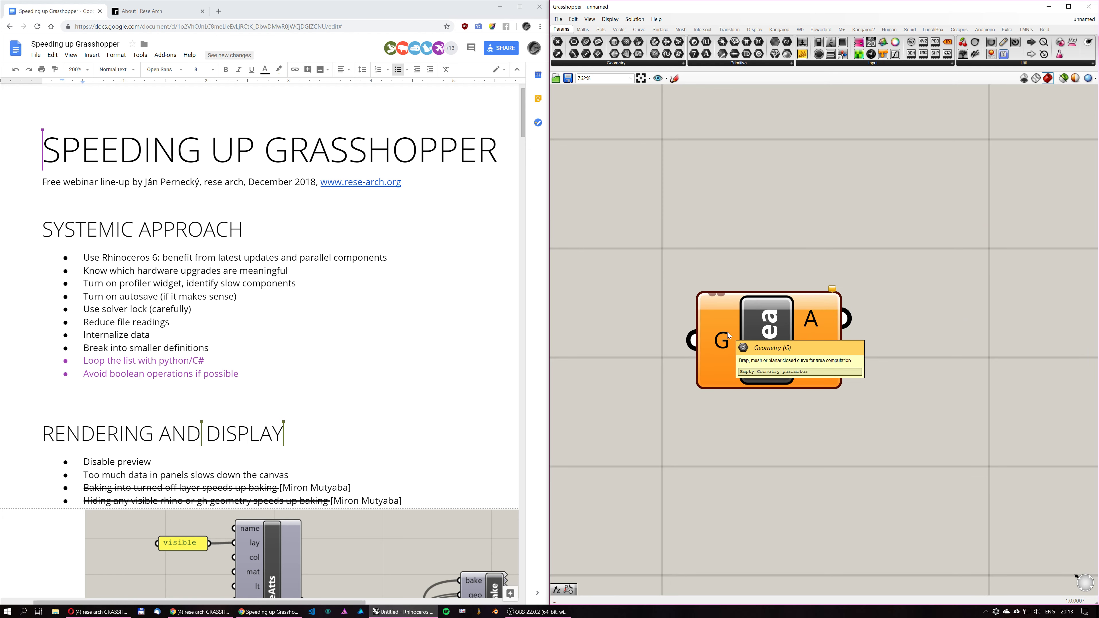
{"action": "scroll", "coordinate": [727, 332], "scroll_direction": "down", "scroll_amount": 1}
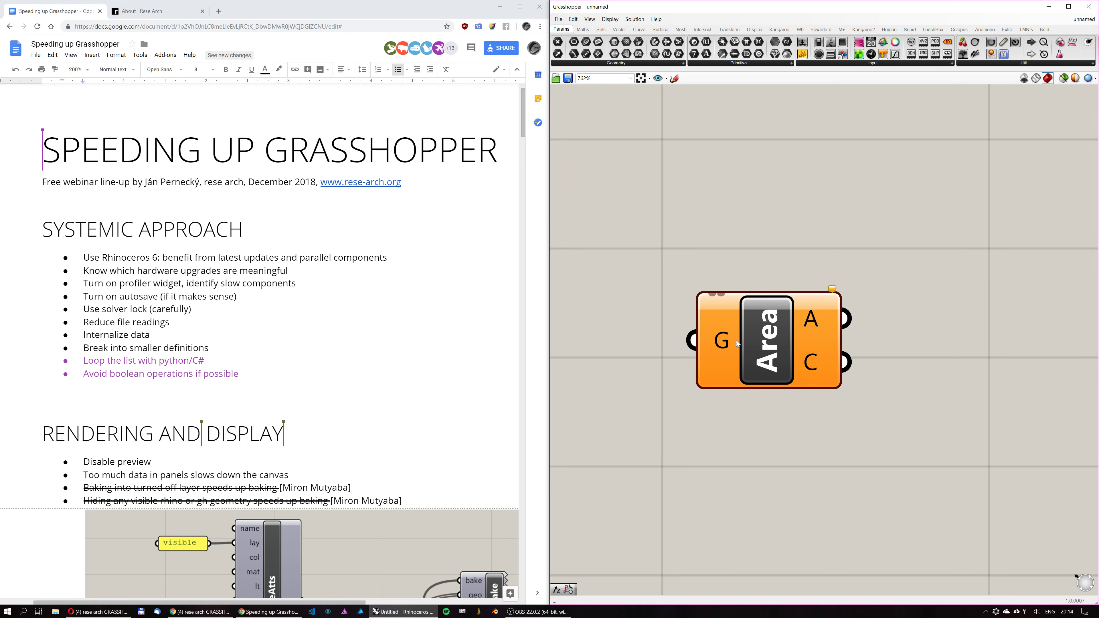
Place a Divide component below the Area component and view their parallel-computing marks together.
{"action": "double_click", "coordinate": [757, 467]}
{"action": "type", "text": "divi"}
{"action": "key", "text": "Return"}
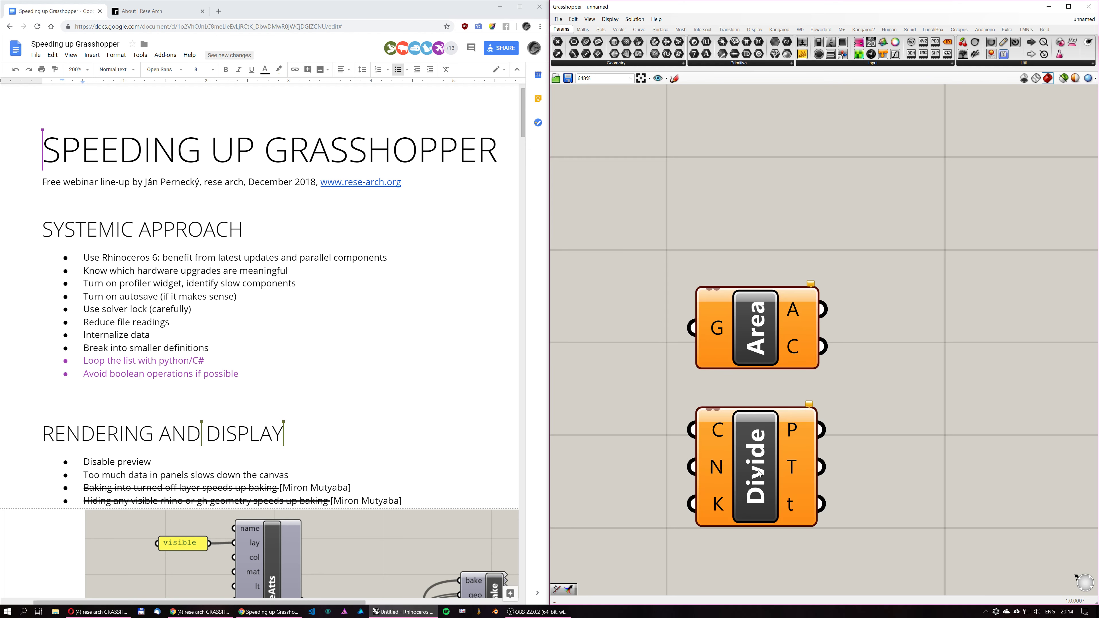
{"action": "scroll", "coordinate": [731, 399], "scroll_direction": "up", "scroll_amount": 2}
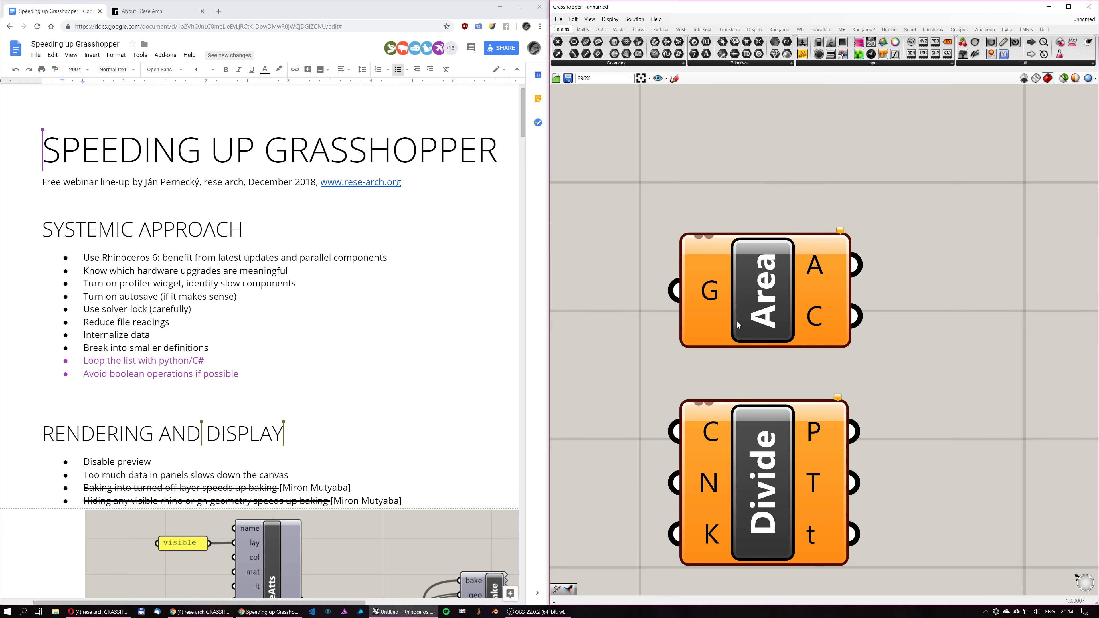
Select the Area and Divide components together and delete them from the canvas.
{"action": "scroll", "coordinate": [739, 379], "scroll_direction": "down", "scroll_amount": 5}
{"action": "left_click_drag", "start_coordinate": [643, 212], "coordinate": [853, 504]}
{"action": "left_click", "coordinate": [596, 282]}
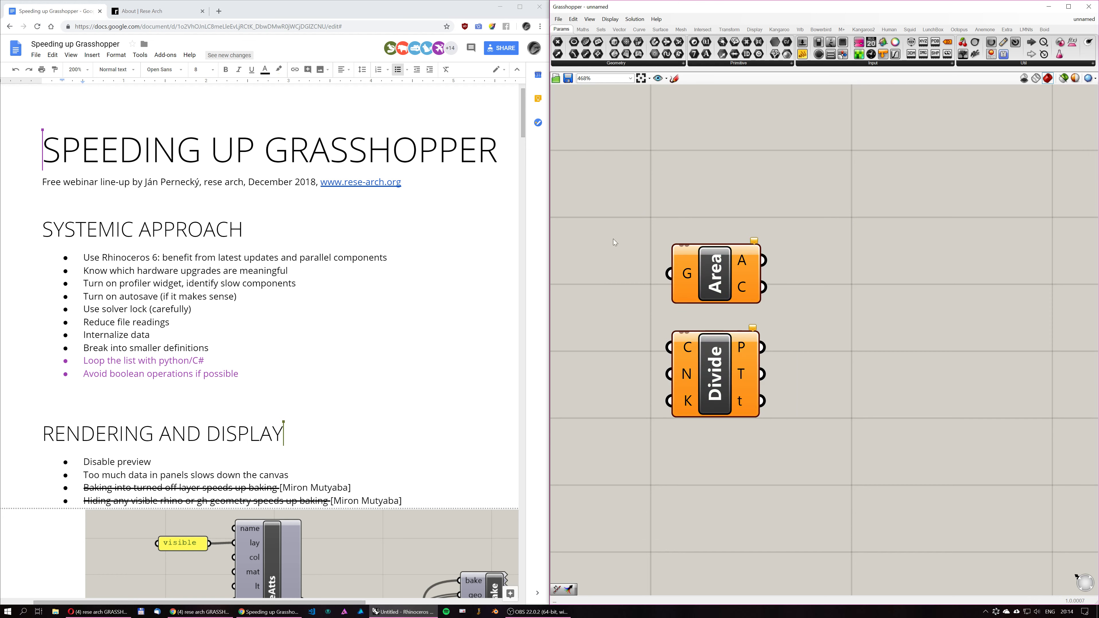
{"action": "left_click_drag", "start_coordinate": [611, 209], "coordinate": [828, 457]}
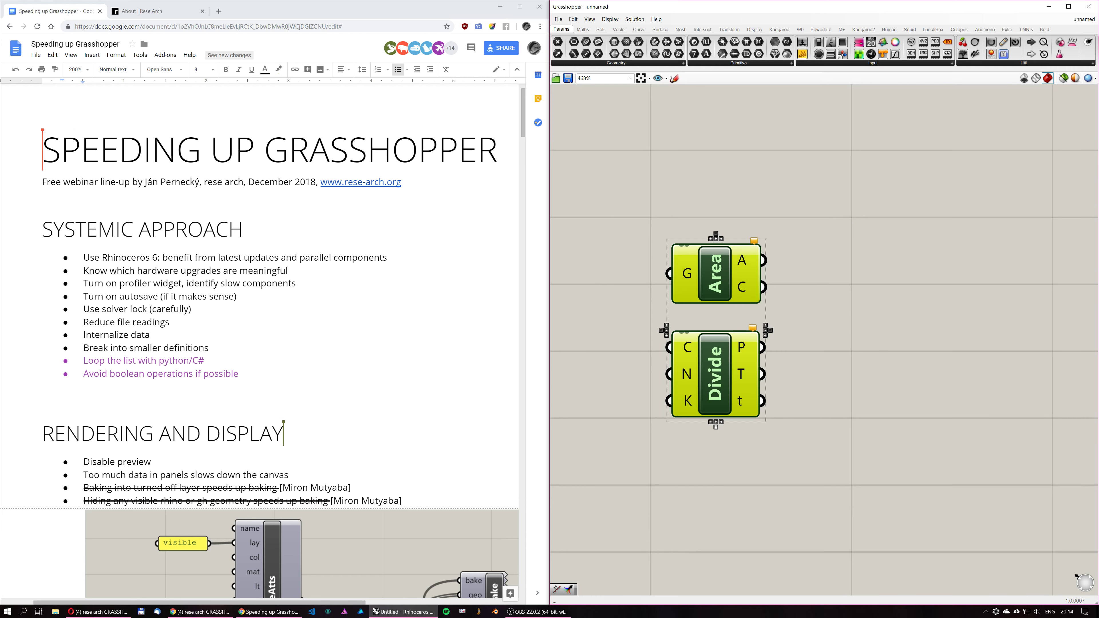
{"action": "right_click_drag", "start_coordinate": [657, 223], "coordinate": [705, 230]}
{"action": "scroll", "coordinate": [694, 271], "scroll_direction": "down", "scroll_amount": 3}
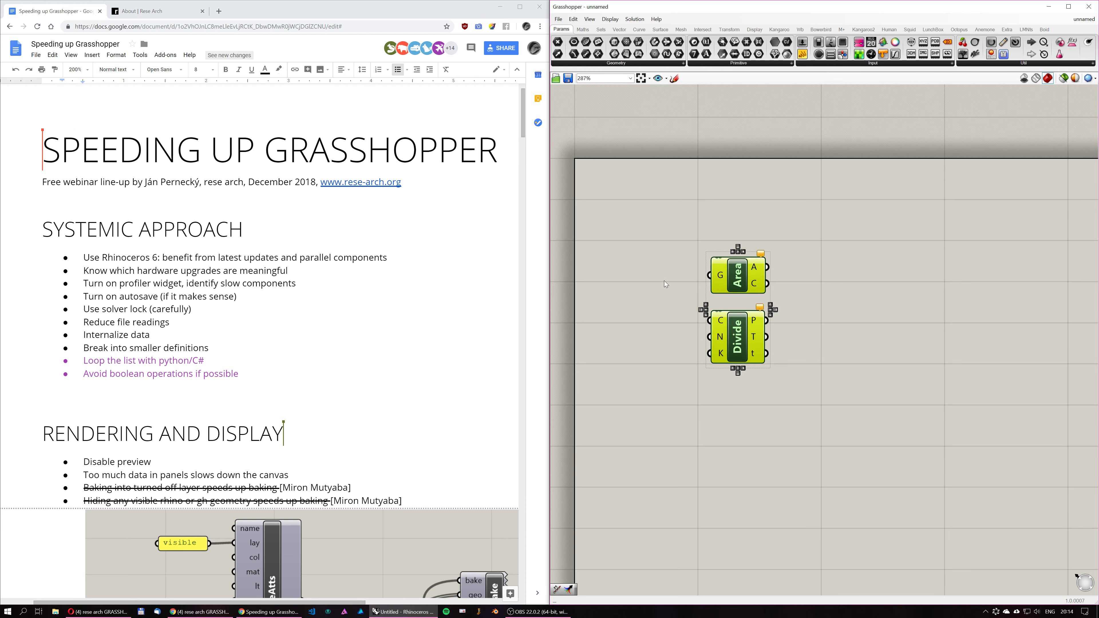
{"action": "key", "text": "Delete"}
{"action": "right_click_drag", "start_coordinate": [624, 260], "coordinate": [647, 238]}
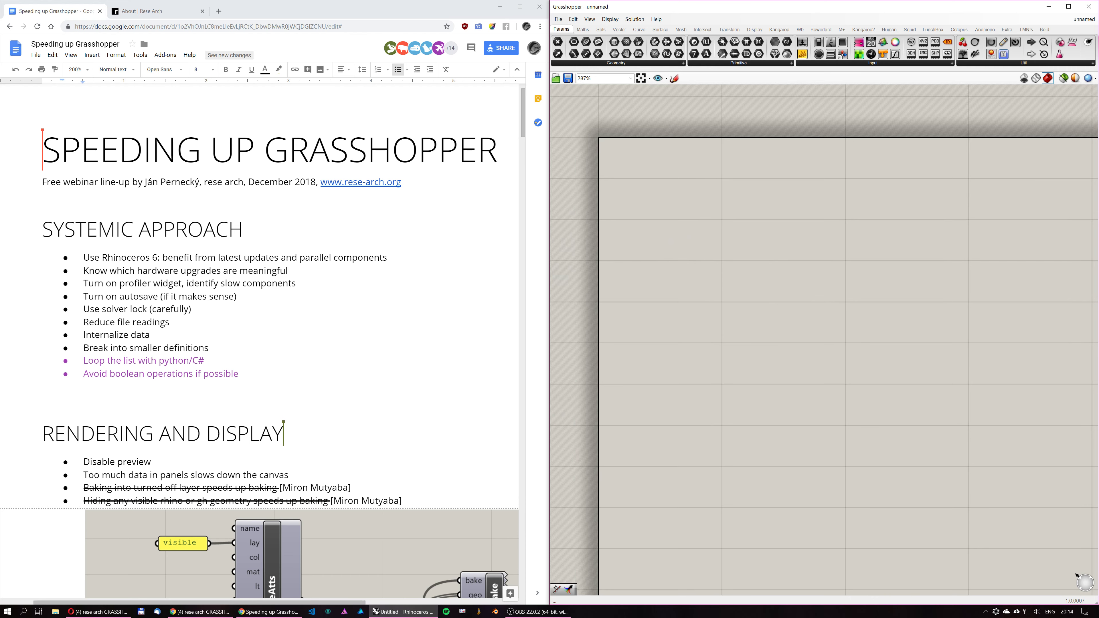
Highlight the outline point "Turn on profiler widget, identify slow components" in the document and return to the Grasshopper canvas.
{"action": "left_click_drag", "start_coordinate": [84, 284], "coordinate": [251, 285]}
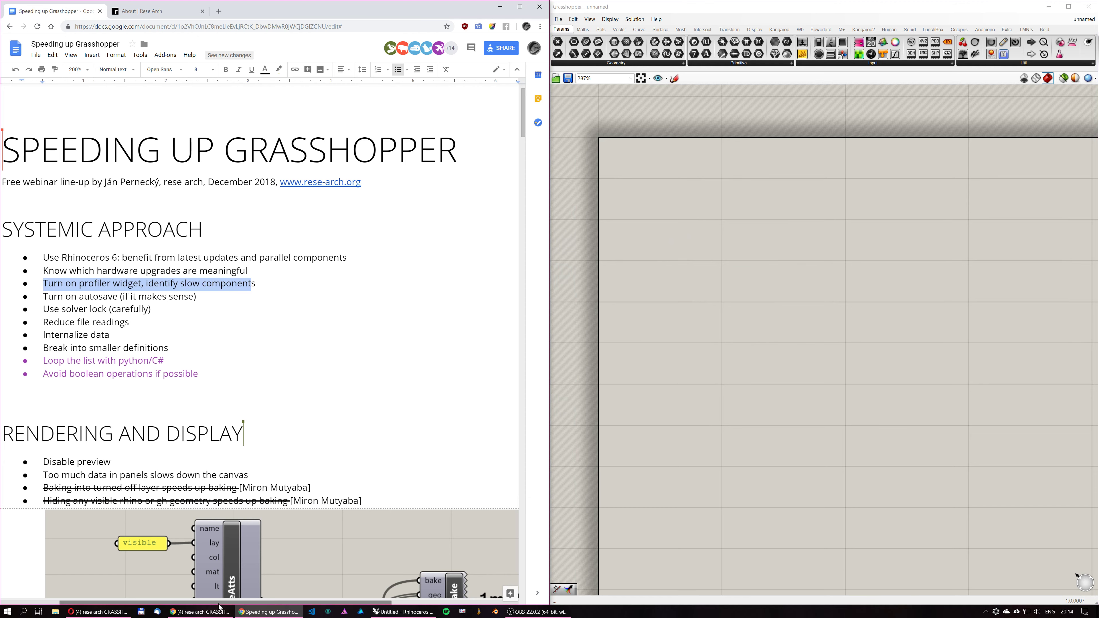
{"action": "left_click_drag", "start_coordinate": [221, 603], "coordinate": [185, 605]}
{"action": "left_click", "coordinate": [653, 279]}
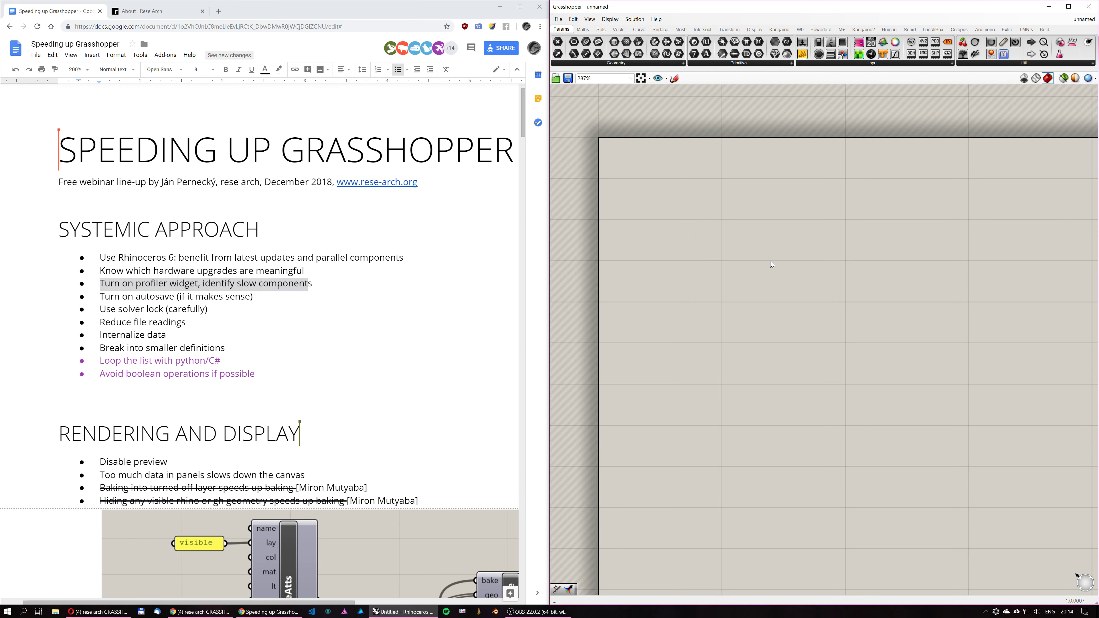
Place an Area component on the empty canvas and a Divide component just below it.
{"action": "double_click", "coordinate": [745, 265]}
{"action": "type", "text": "area"}
{"action": "key", "text": "Return"}
{"action": "scroll", "coordinate": [747, 270], "scroll_direction": "up", "scroll_amount": 3}
{"action": "double_click", "coordinate": [752, 350]}
{"action": "type", "text": "divide"}
{"action": "key", "text": "Return"}
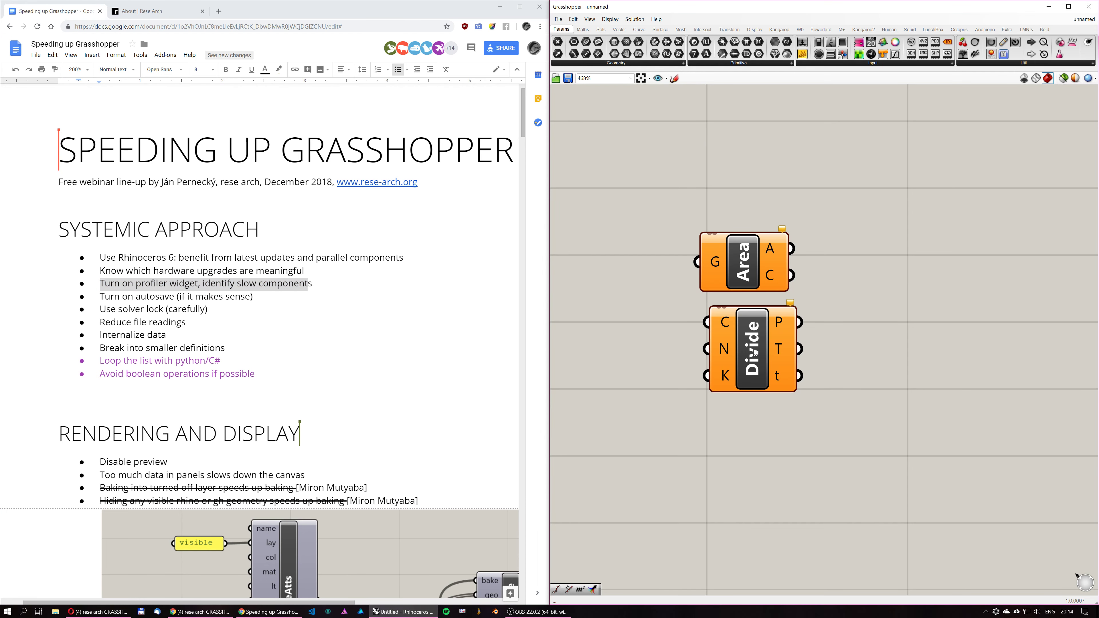
Spread the two components apart, moving Divide well away from Area, below and to its right.
{"action": "left_click_drag", "start_coordinate": [749, 325], "coordinate": [741, 380]}
{"action": "left_click_drag", "start_coordinate": [742, 262], "coordinate": [761, 242]}
{"action": "right_click_drag", "start_coordinate": [667, 191], "coordinate": [773, 201]}
{"action": "scroll", "coordinate": [724, 221], "scroll_direction": "down", "scroll_amount": 3}
{"action": "left_click_drag", "start_coordinate": [798, 318], "coordinate": [945, 294]}
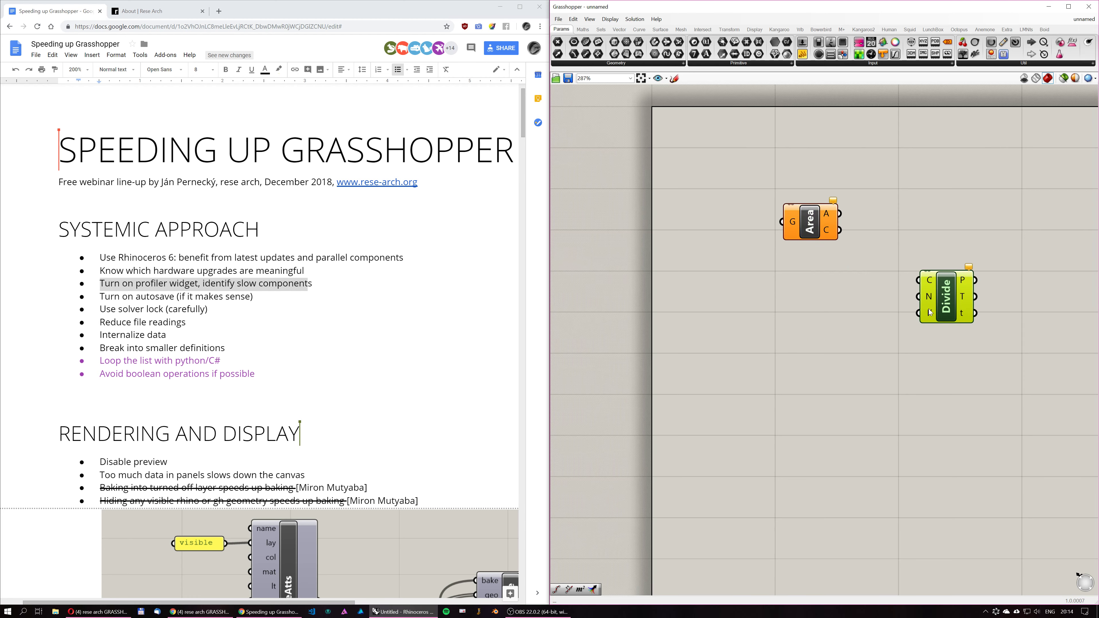
Snap the Grasshopper window over the document so Rhino shows beside it, and maximize Rhino's Top viewport.
{"action": "left_click_drag", "start_coordinate": [722, 1], "coordinate": [148, 53]}
{"action": "key", "text": "super+Left"}
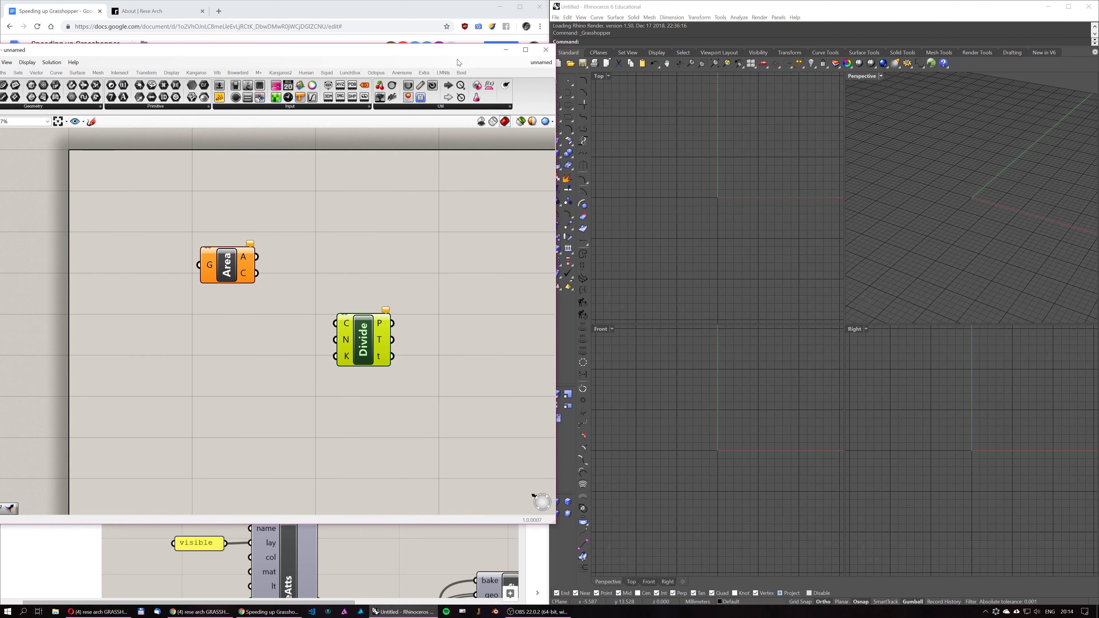
{"action": "double_click", "coordinate": [599, 76]}
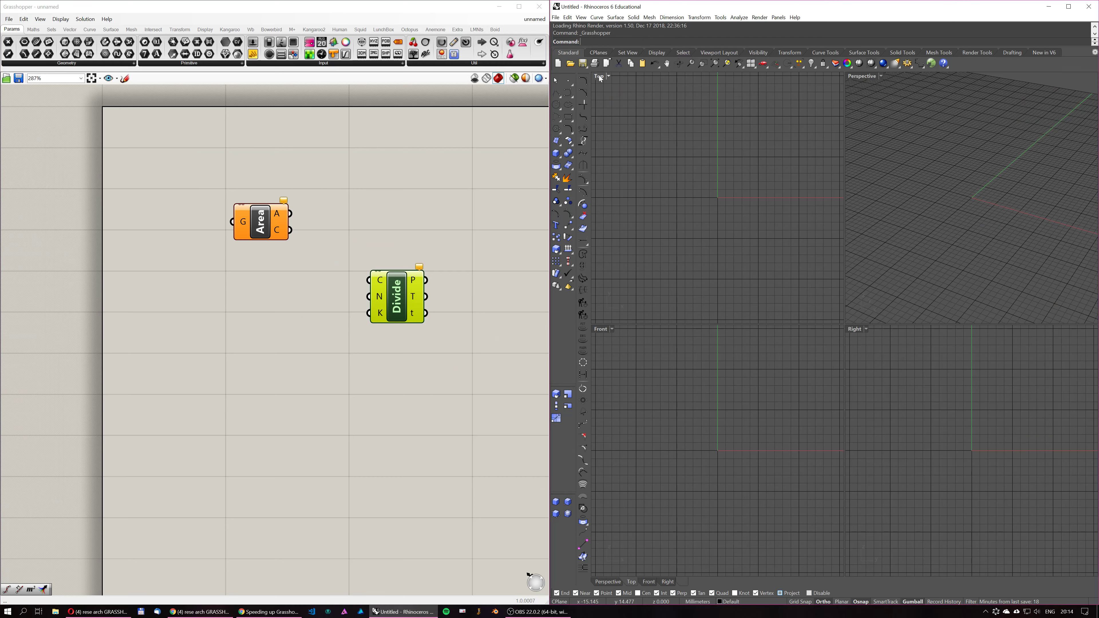
Draw a wavy open control-point curve with eight points in the Top viewport, starting near the grid's middle, and select it.
{"action": "left_click", "coordinate": [569, 95]}
{"action": "scroll", "coordinate": [748, 310], "scroll_direction": "down", "scroll_amount": 5}
{"action": "left_click", "coordinate": [762, 358]}
{"action": "left_click", "coordinate": [762, 241]}
{"action": "left_click", "coordinate": [844, 360]}
{"action": "left_click", "coordinate": [907, 186]}
{"action": "left_click", "coordinate": [948, 320]}
{"action": "left_click", "coordinate": [951, 412]}
{"action": "left_click", "coordinate": [987, 435]}
{"action": "left_click", "coordinate": [1012, 388]}
{"action": "key", "text": "Return"}
{"action": "left_click_drag", "start_coordinate": [963, 211], "coordinate": [817, 328]}
Place a Curve parameter beside the Area component and set the drawn Rhino curve as its single curve.
{"action": "double_click", "coordinate": [158, 247]}
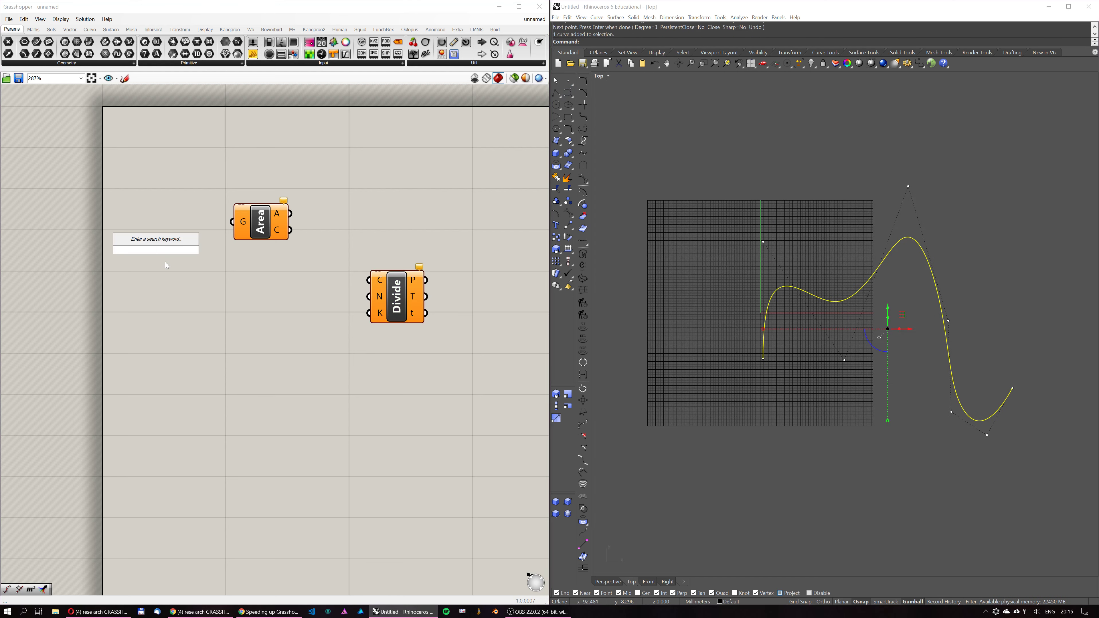
{"action": "type", "text": "curve"}
{"action": "key", "text": "Return"}
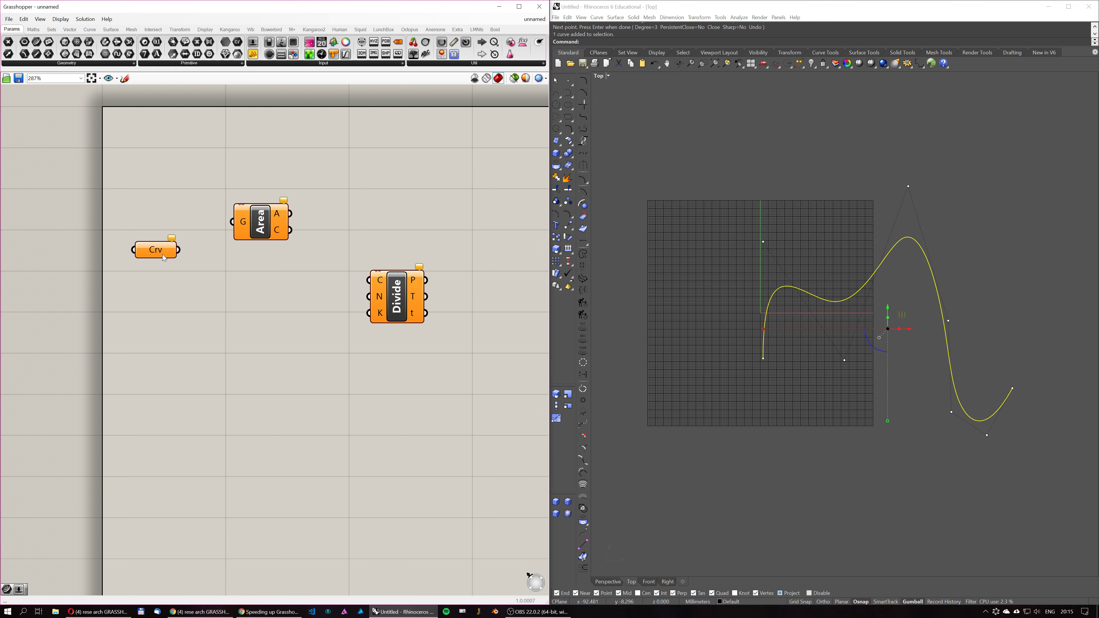
{"action": "right_click", "coordinate": [159, 248]}
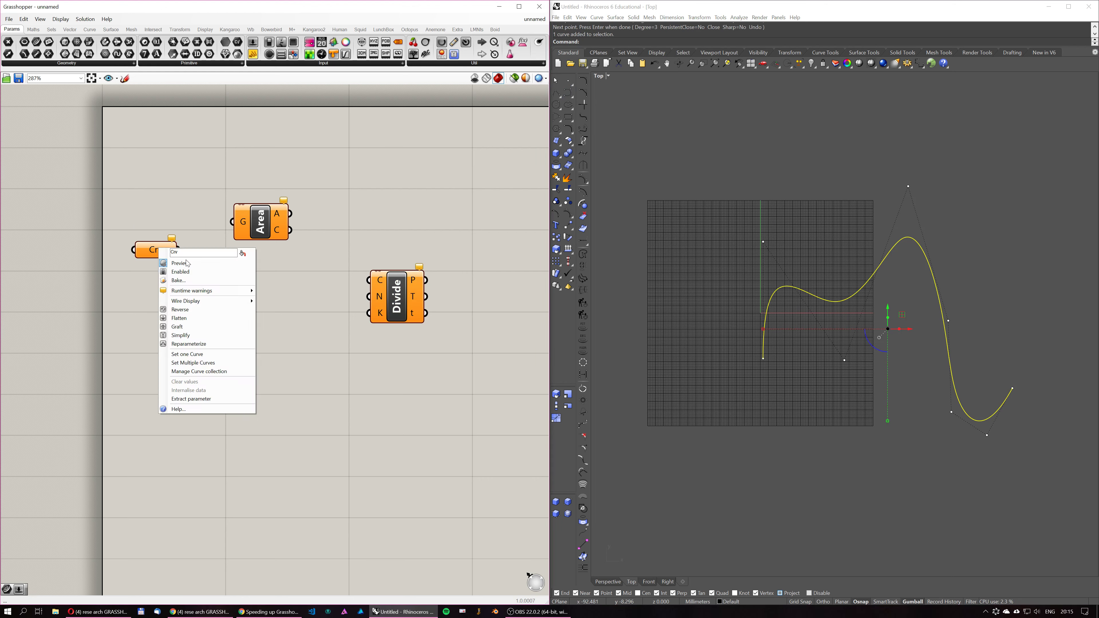
{"action": "left_click", "coordinate": [187, 354]}
Connect the Curve parameter to Divide's C input and reposition the Area and Divide components around it.
{"action": "left_click_drag", "start_coordinate": [177, 249], "coordinate": [332, 296]}
{"action": "left_click_drag", "start_coordinate": [260, 222], "coordinate": [354, 180]}
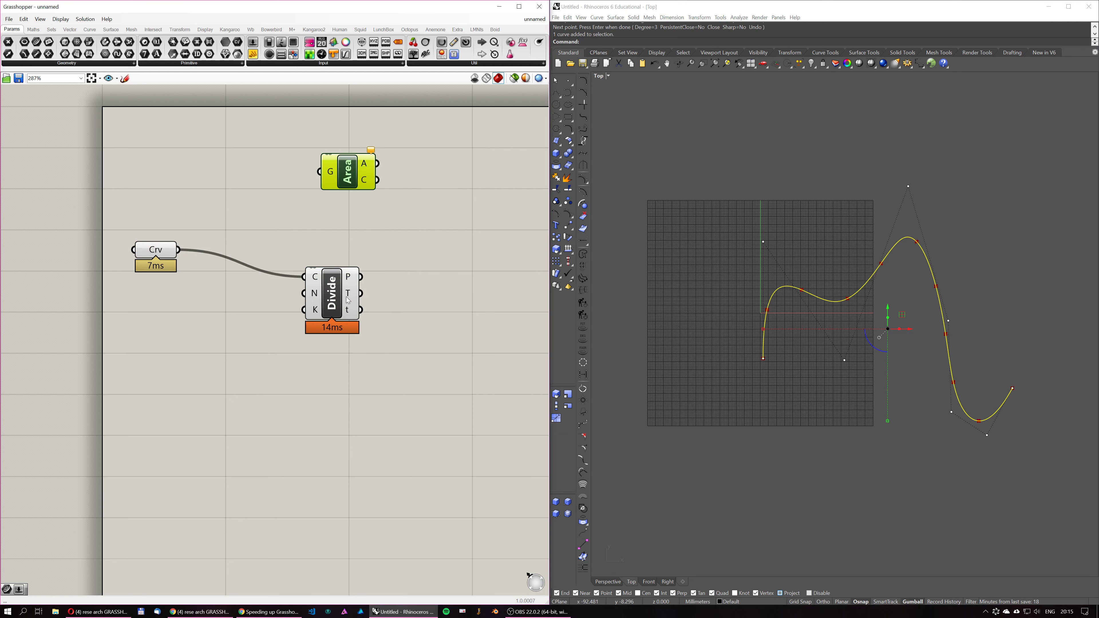
{"action": "left_click_drag", "start_coordinate": [332, 294], "coordinate": [322, 319]}
Connect the Curve parameter to Area's G input and adjust the Area component's position.
{"action": "left_click_drag", "start_coordinate": [178, 249], "coordinate": [329, 168]}
{"action": "left_click_drag", "start_coordinate": [329, 182], "coordinate": [292, 197]}
{"action": "scroll", "coordinate": [326, 156], "scroll_direction": "up", "scroll_amount": 3}
{"action": "right_click_drag", "start_coordinate": [214, 263], "coordinate": [331, 175]}
{"action": "scroll", "coordinate": [331, 175], "scroll_direction": "down", "scroll_amount": 3}
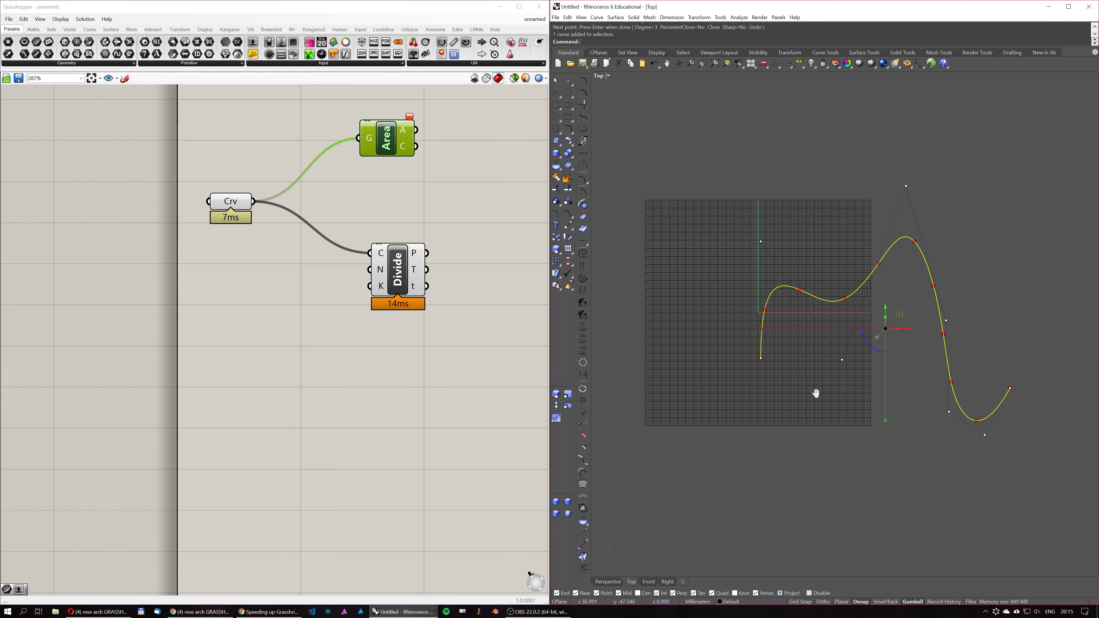
Close the selected curve in Rhino with the CloseCrv command.
{"action": "right_click_drag", "start_coordinate": [817, 388], "coordinate": [777, 370]}
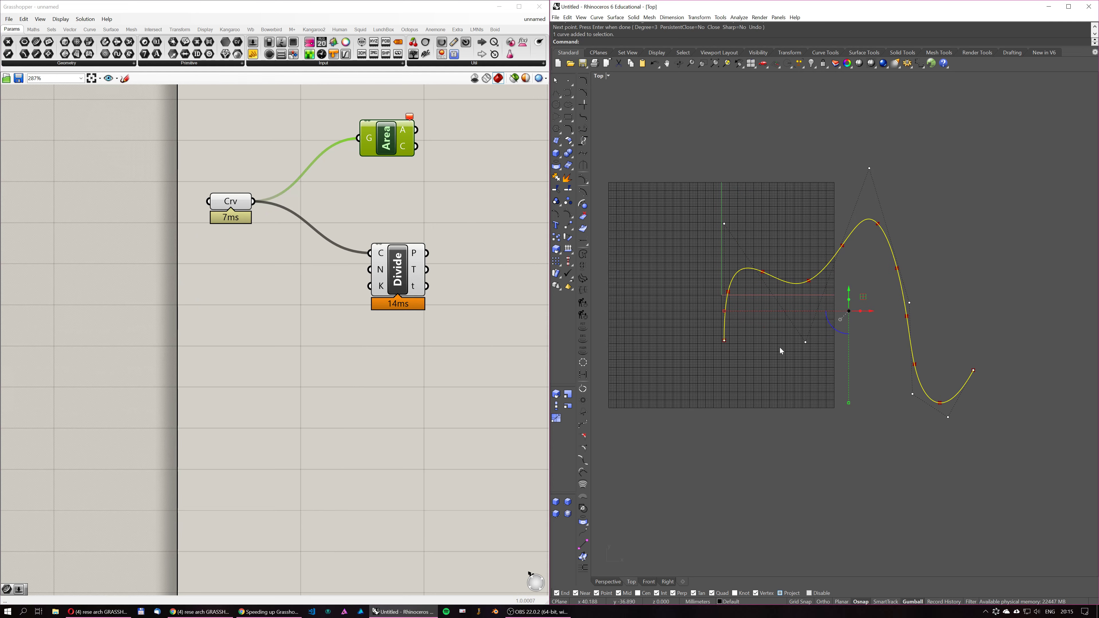
{"action": "right_click_drag", "start_coordinate": [736, 282], "coordinate": [727, 268]}
{"action": "type", "text": "loseCrv"}
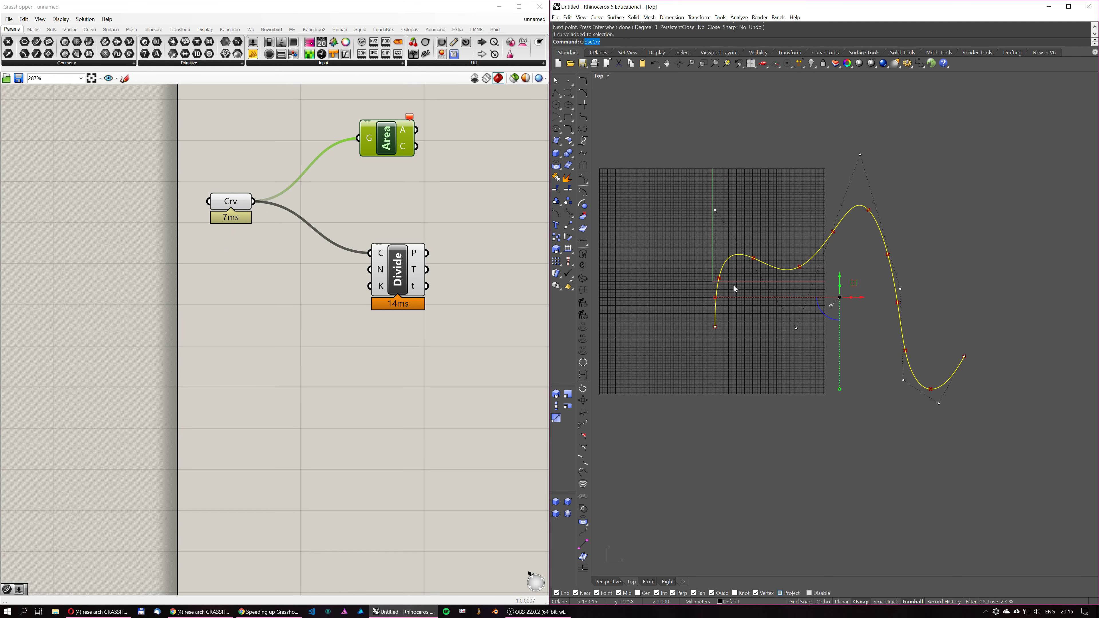
{"action": "key", "text": "Return"}
Move the Divide component slightly closer to the Curve parameter and look over the connected components.
{"action": "right_click_drag", "start_coordinate": [330, 192], "coordinate": [285, 222]}
{"action": "left_click", "coordinate": [398, 227]}
{"action": "left_click_drag", "start_coordinate": [336, 262], "coordinate": [337, 264]}
{"action": "scroll", "coordinate": [340, 205], "scroll_direction": "up", "scroll_amount": 3}
{"action": "left_click", "coordinate": [344, 198]}
{"action": "scroll", "coordinate": [344, 198], "scroll_direction": "down", "scroll_amount": 5}
{"action": "right_click_drag", "start_coordinate": [344, 209], "coordinate": [342, 238]}
{"action": "middle_click", "coordinate": [183, 192]}
{"action": "left_click", "coordinate": [188, 233]}
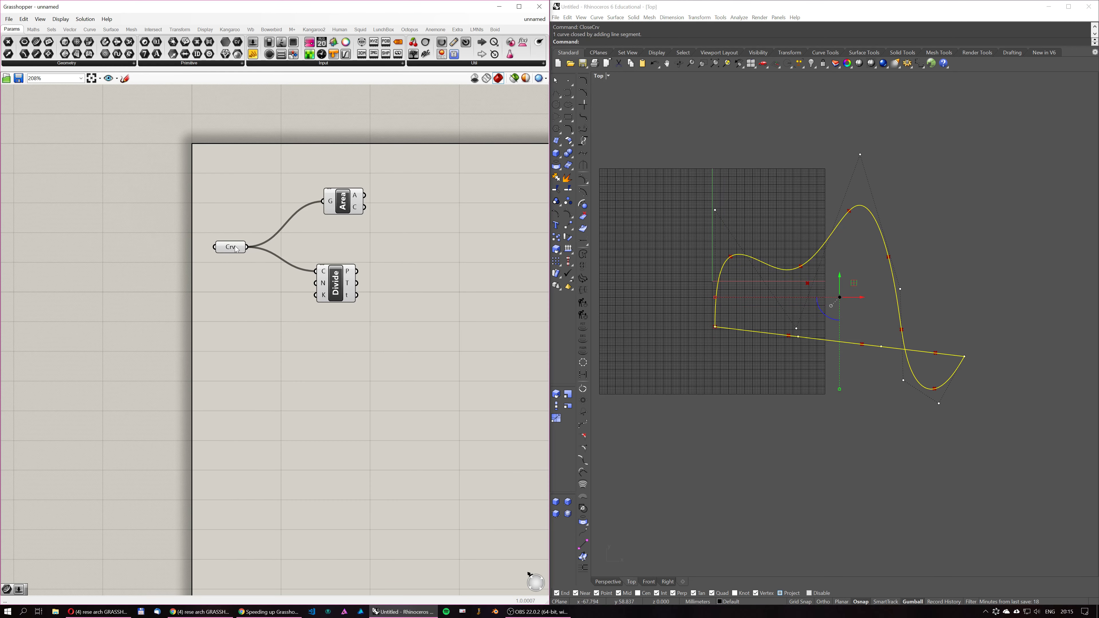
Delete the Area component, leaving the Curve parameter connected to Divide.
{"action": "left_click", "coordinate": [370, 211]}
{"action": "key", "text": "Delete"}
{"action": "scroll", "coordinate": [364, 179], "scroll_direction": "down", "scroll_amount": 3}
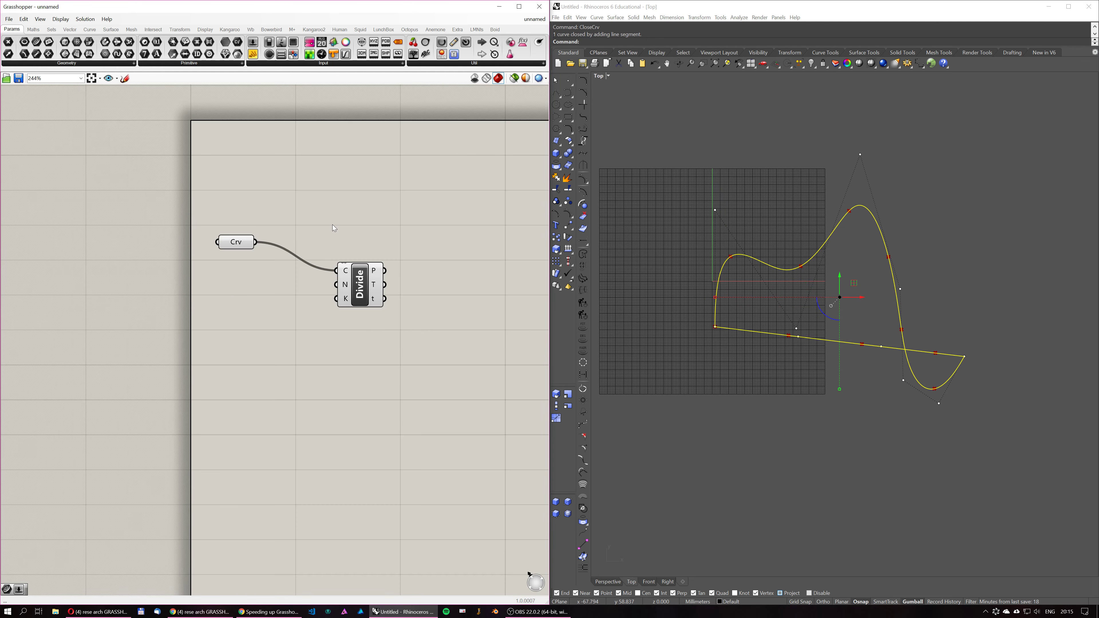
{"action": "middle_click", "coordinate": [332, 224]}
{"action": "right_click_drag", "start_coordinate": [357, 226], "coordinate": [311, 259]}
{"action": "scroll", "coordinate": [313, 263], "scroll_direction": "down", "scroll_amount": 3}
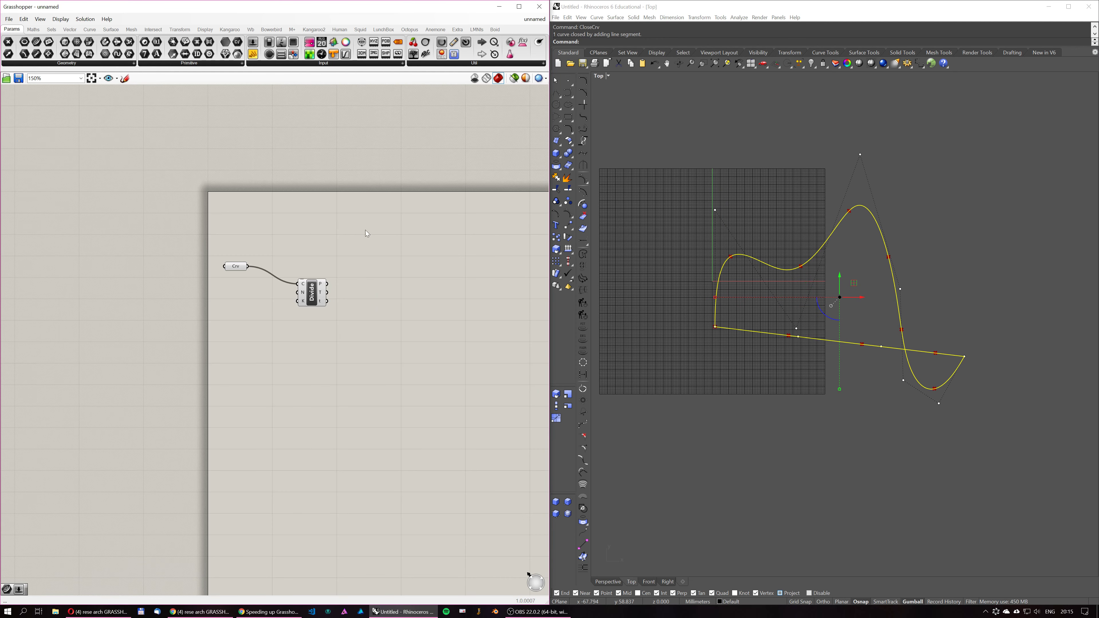
Undo the closing of the curve in Rhino.
{"action": "key", "text": "ctrl+z"}
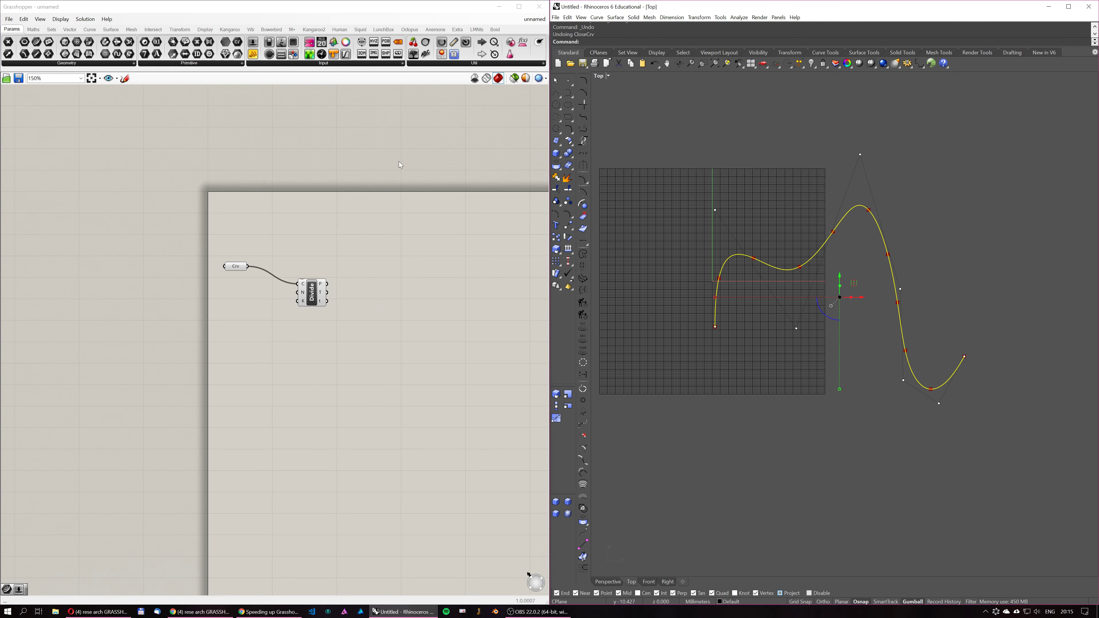
{"action": "scroll", "coordinate": [290, 211], "scroll_direction": "up", "scroll_amount": 3}
Show where the Profiler is found among Grasshopper's canvas widget display options.
{"action": "left_click", "coordinate": [60, 19]}
{"action": "left_click", "coordinate": [70, 22]}
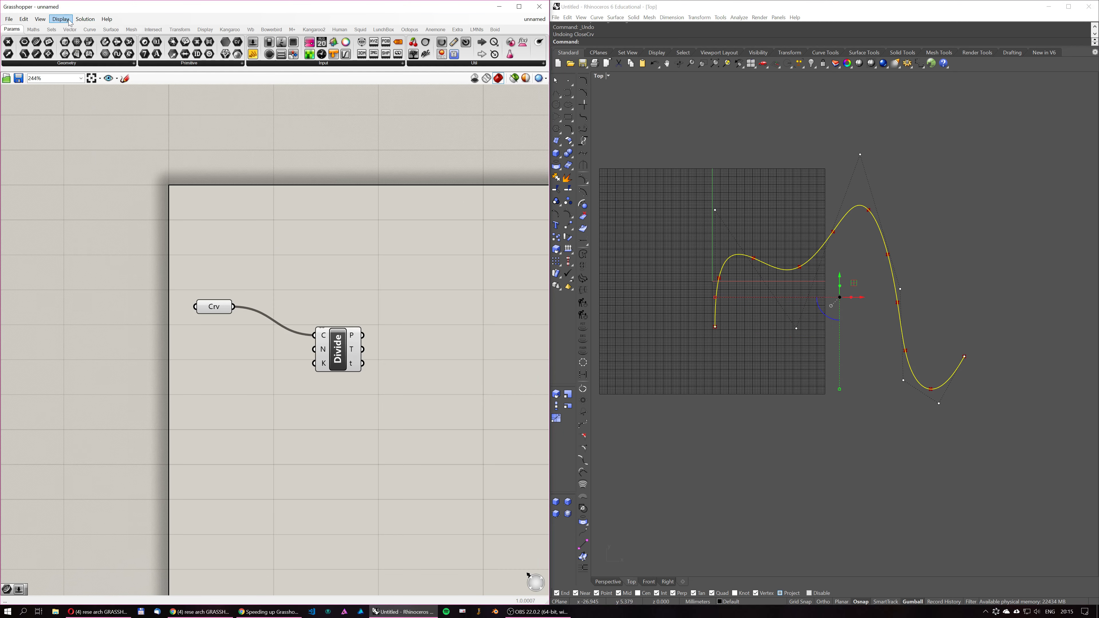
{"action": "left_click", "coordinate": [60, 19]}
{"action": "mouse_move", "coordinate": [117, 163]}
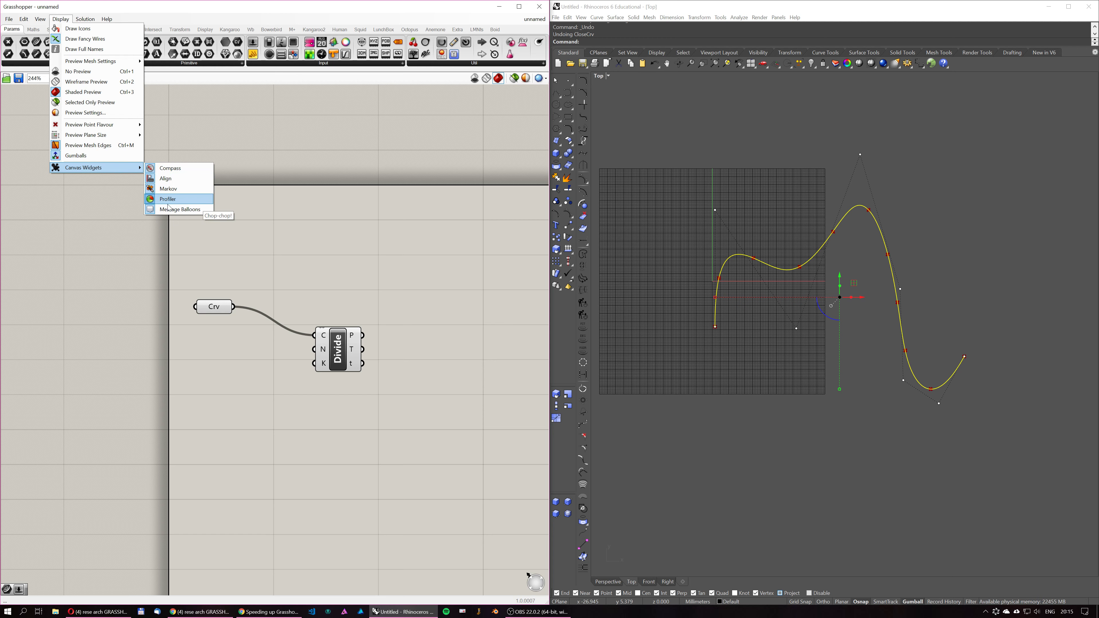
{"action": "left_click", "coordinate": [244, 345]}
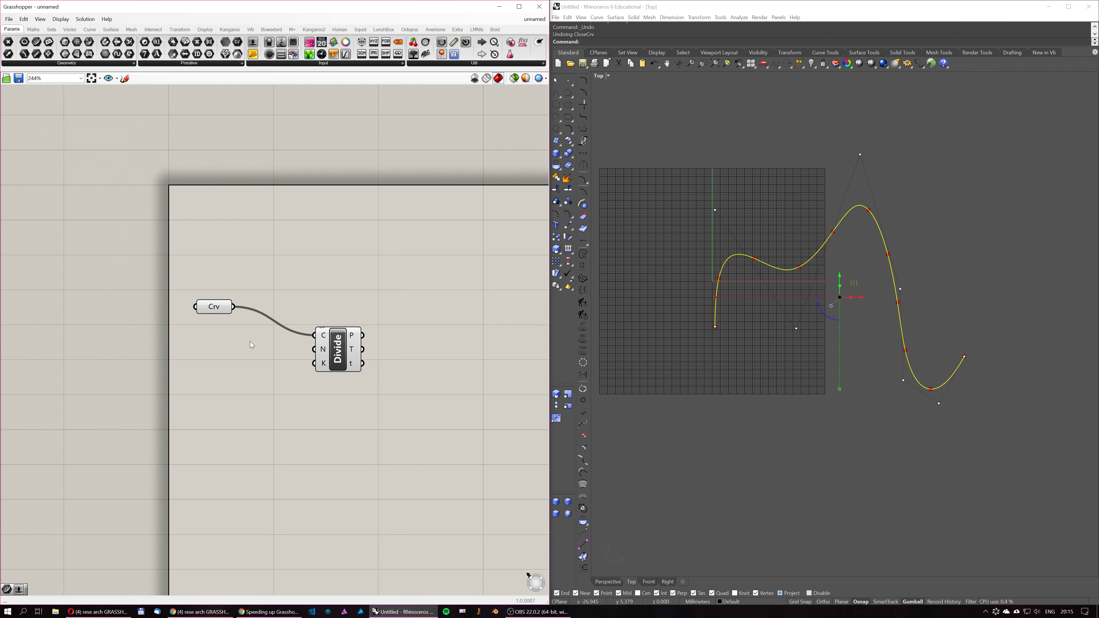
Add a Duplicate Data component to the canvas and connect the Curve parameter to its data input.
{"action": "scroll", "coordinate": [244, 345], "scroll_direction": "up", "scroll_amount": 3}
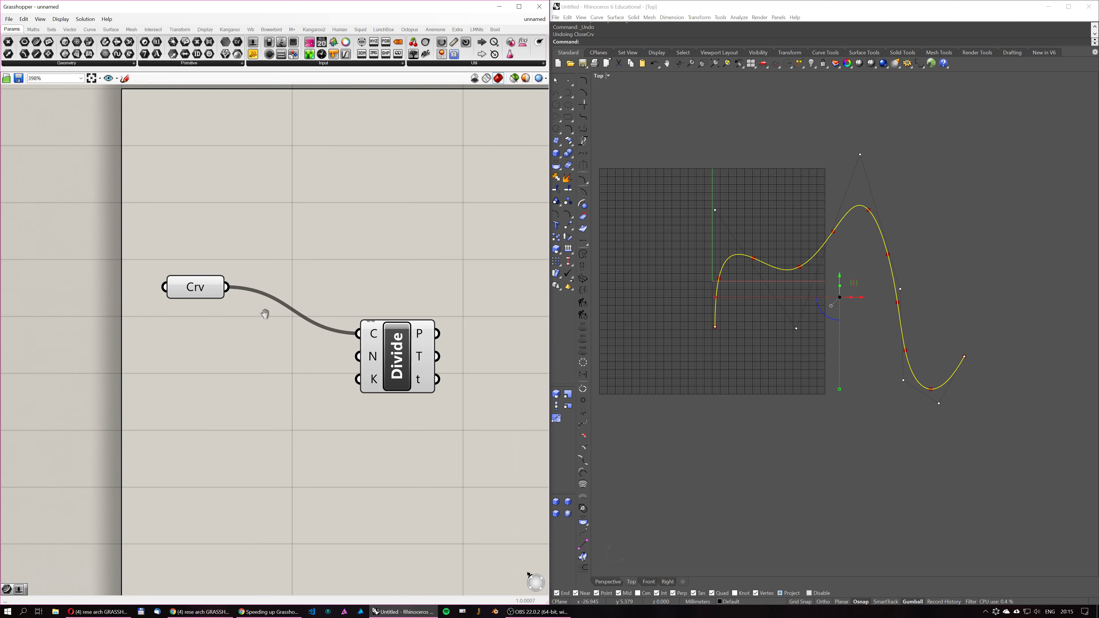
{"action": "scroll", "coordinate": [271, 306], "scroll_direction": "down", "scroll_amount": 2}
{"action": "scroll", "coordinate": [623, 259], "scroll_direction": "down", "scroll_amount": 2}
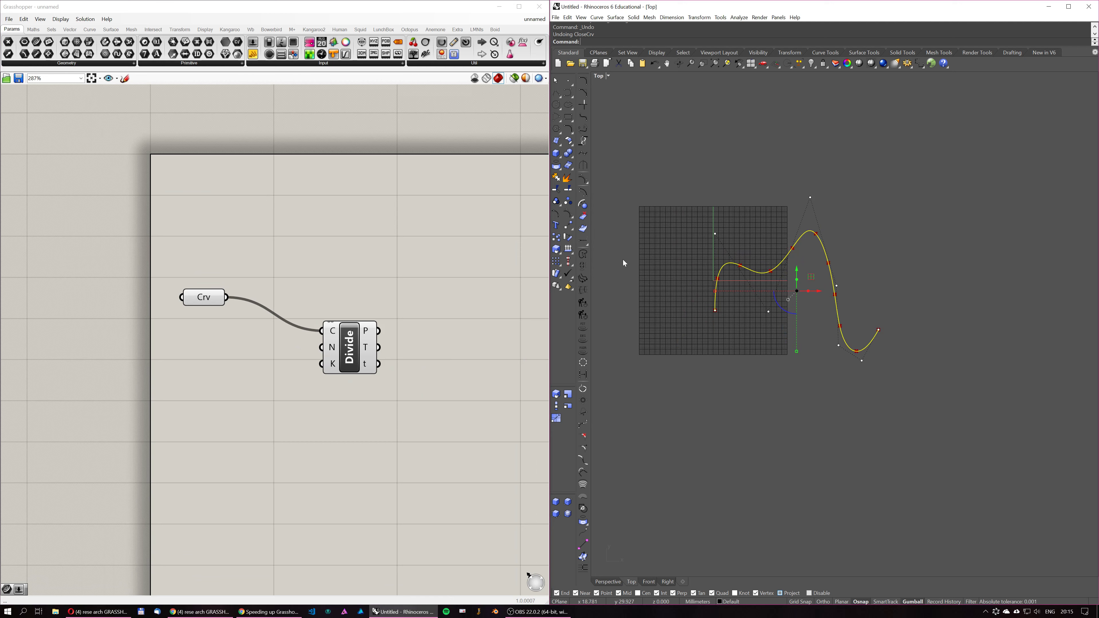
{"action": "double_click", "coordinate": [305, 259]}
{"action": "type", "text": "dupl"}
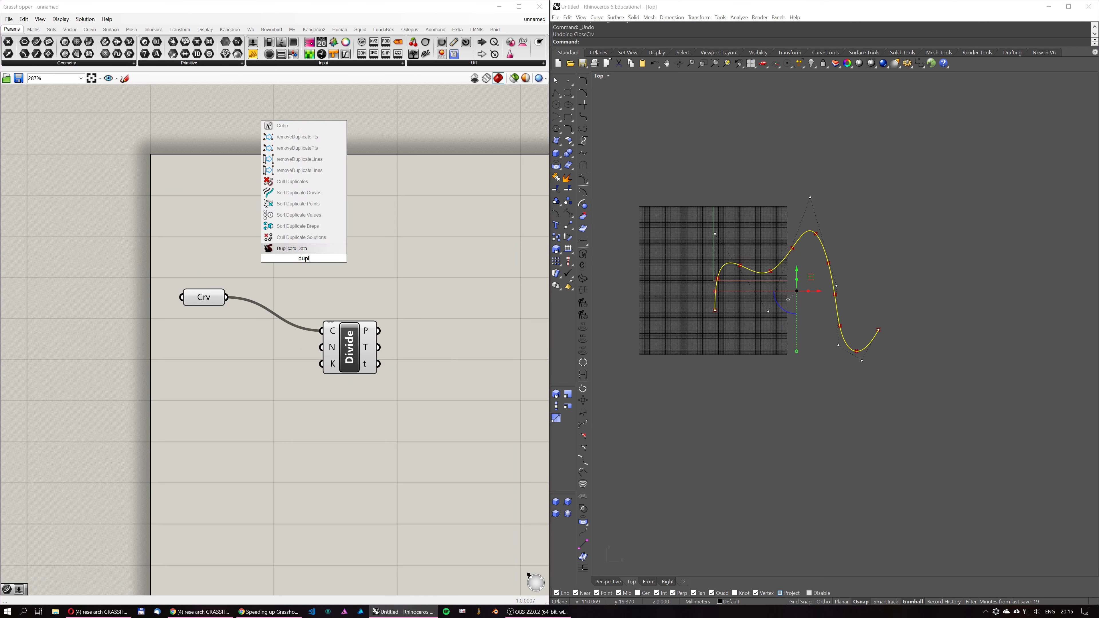
{"action": "key", "text": "Return"}
{"action": "left_click_drag", "start_coordinate": [226, 297], "coordinate": [271, 253]}
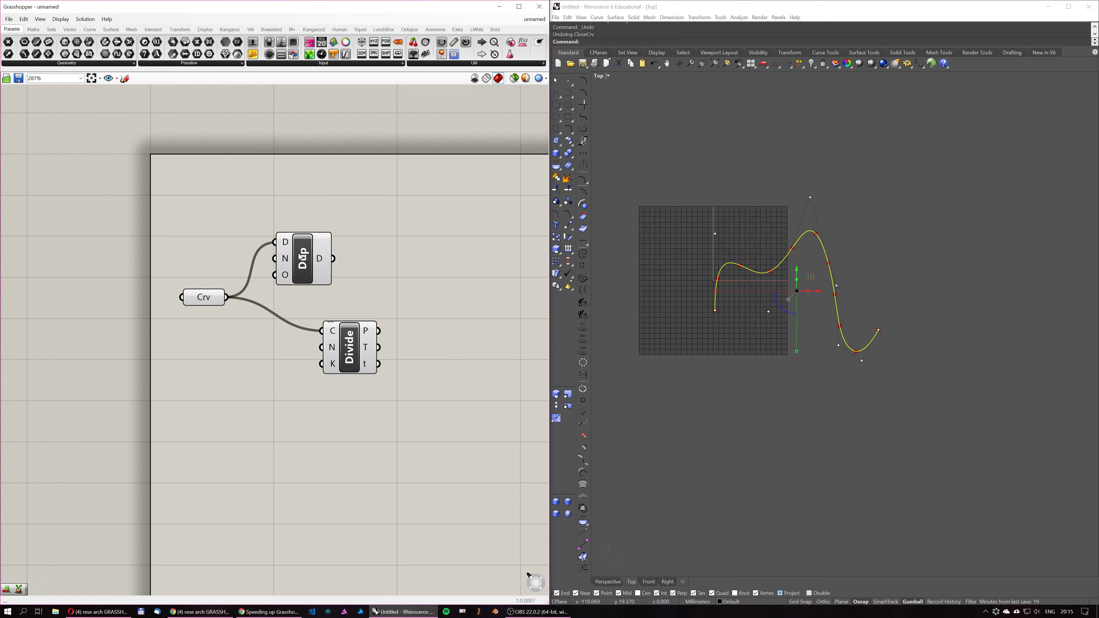
Arrange Duplicate Data ahead of Divide and feed its number input from a new slider set to 100.
{"action": "left_click_drag", "start_coordinate": [359, 344], "coordinate": [448, 345]}
{"action": "left_click_drag", "start_coordinate": [300, 270], "coordinate": [348, 369]}
{"action": "double_click", "coordinate": [244, 409]}
{"action": "type", "text": "1000"}
{"action": "key", "text": "Return"}
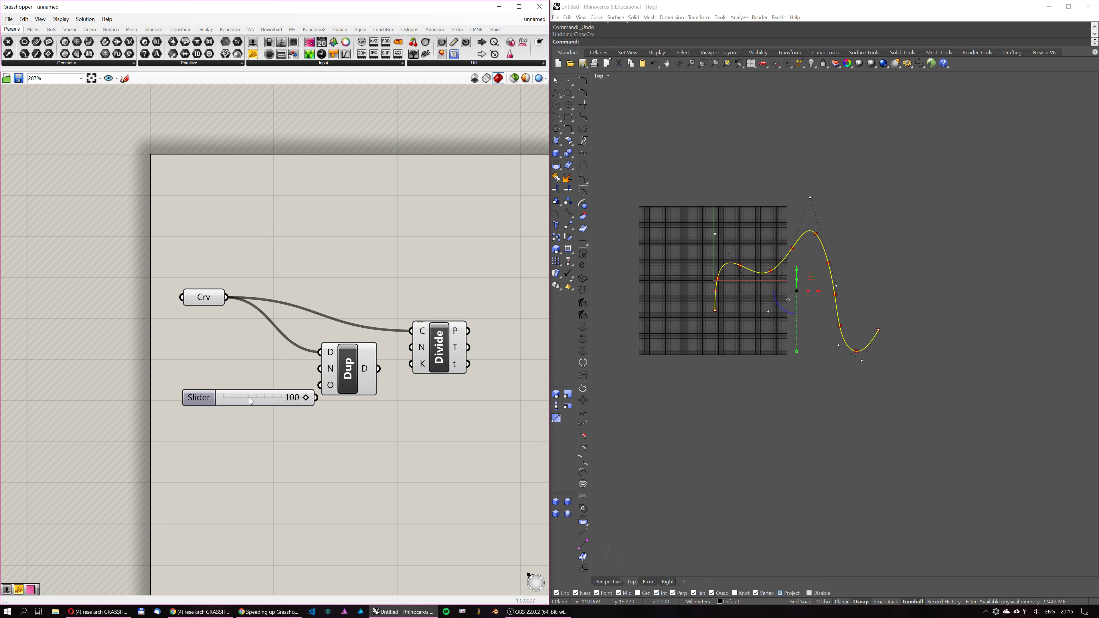
{"action": "left_click_drag", "start_coordinate": [199, 399], "coordinate": [158, 381]}
{"action": "left_click_drag", "start_coordinate": [286, 380], "coordinate": [319, 368]}
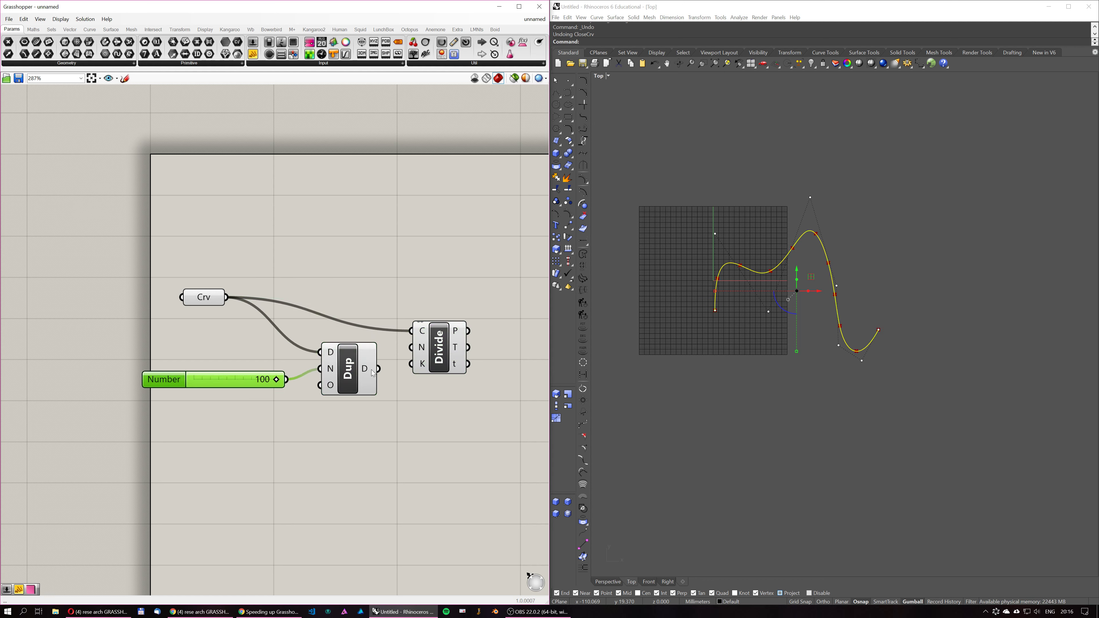
Reposition Divide and connect the Duplicate Data output to its curve input.
{"action": "right_click_drag", "start_coordinate": [434, 357], "coordinate": [387, 365]}
{"action": "scroll", "coordinate": [385, 365], "scroll_direction": "down", "scroll_amount": 2}
{"action": "left_click_drag", "start_coordinate": [386, 365], "coordinate": [407, 334]}
{"action": "left_click_drag", "start_coordinate": [345, 372], "coordinate": [391, 316]}
{"action": "scroll", "coordinate": [316, 304], "scroll_direction": "down", "scroll_amount": 2}
{"action": "middle_click", "coordinate": [325, 295]}
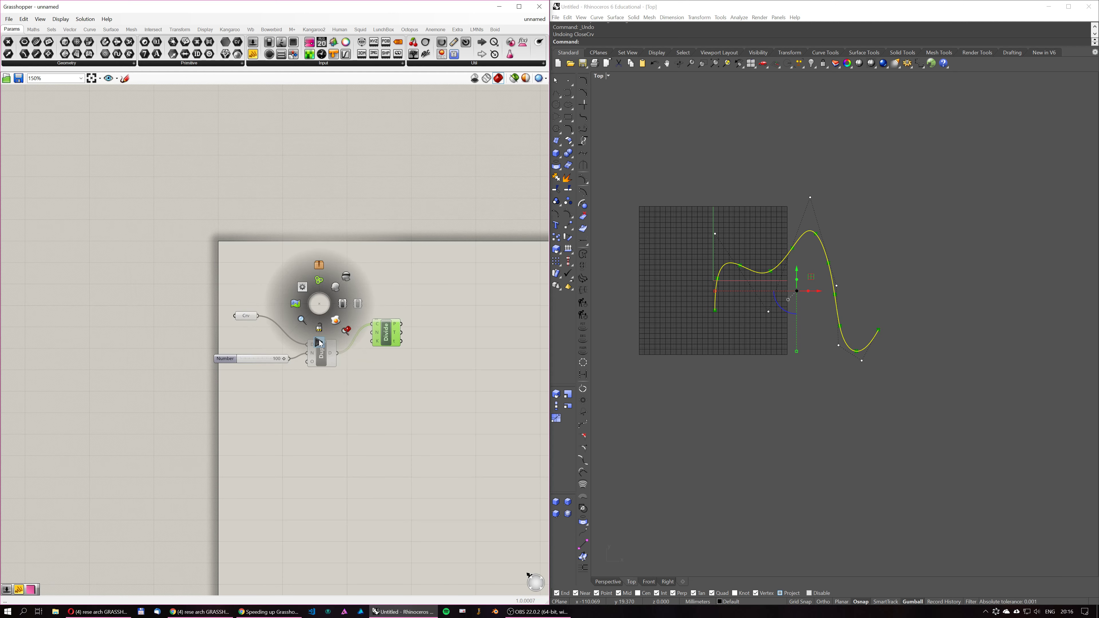
{"action": "left_click", "coordinate": [324, 316]}
{"action": "middle_click", "coordinate": [325, 316]}
{"action": "left_click", "coordinate": [308, 298]}
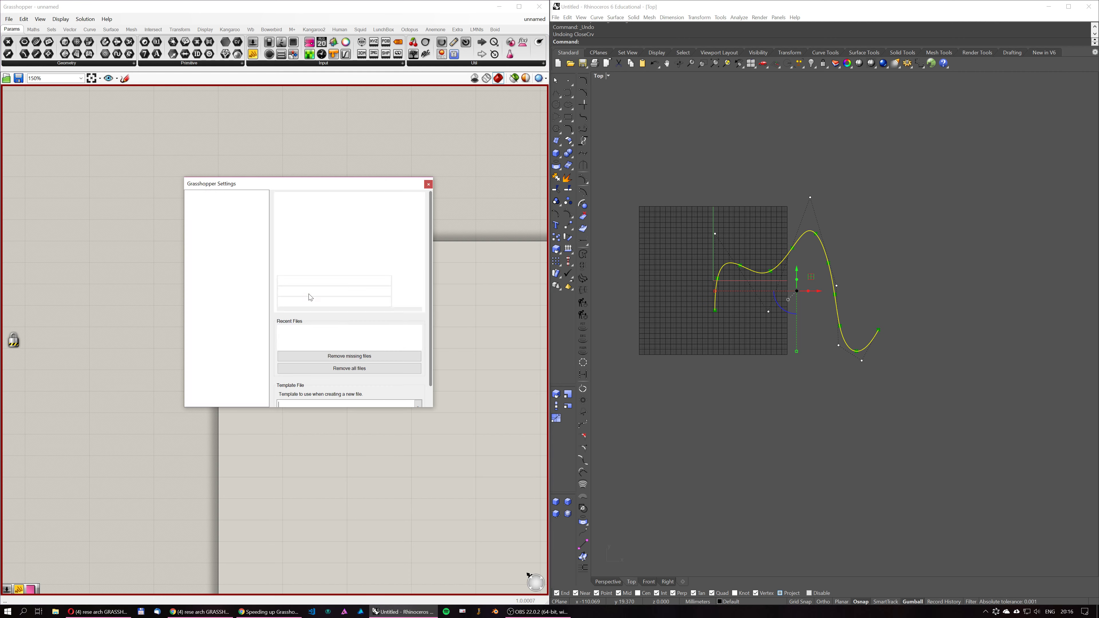
{"action": "left_click", "coordinate": [429, 184]}
{"action": "middle_click", "coordinate": [386, 268]}
{"action": "left_click", "coordinate": [385, 290]}
{"action": "right_click_drag", "start_coordinate": [417, 338], "coordinate": [373, 316]}
{"action": "scroll", "coordinate": [325, 320], "scroll_direction": "up", "scroll_amount": 4}
{"action": "scroll", "coordinate": [259, 322], "scroll_direction": "down", "scroll_amount": 2}
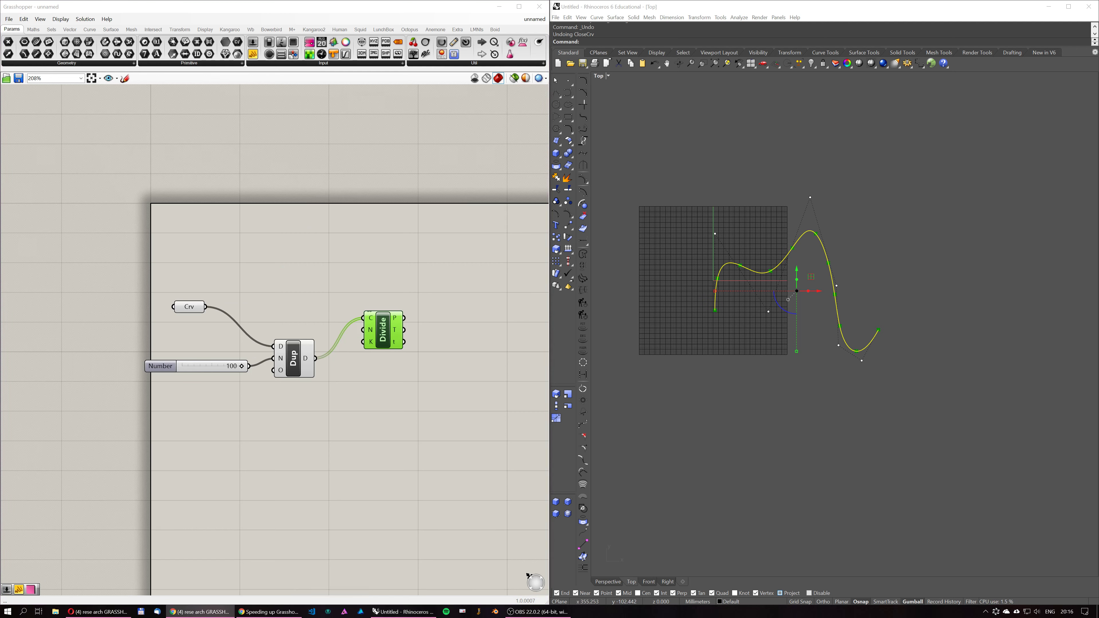
{"action": "mouse_move", "coordinate": [319, 314]}
{"action": "right_mouse_down"}
{"action": "mouse_move", "coordinate": [338, 316]}
{"action": "mouse_move", "coordinate": [271, 296]}
{"action": "mouse_move", "coordinate": [315, 293]}
{"action": "right_mouse_up"}
{"action": "scroll", "coordinate": [267, 254], "scroll_direction": "up", "scroll_amount": 1}
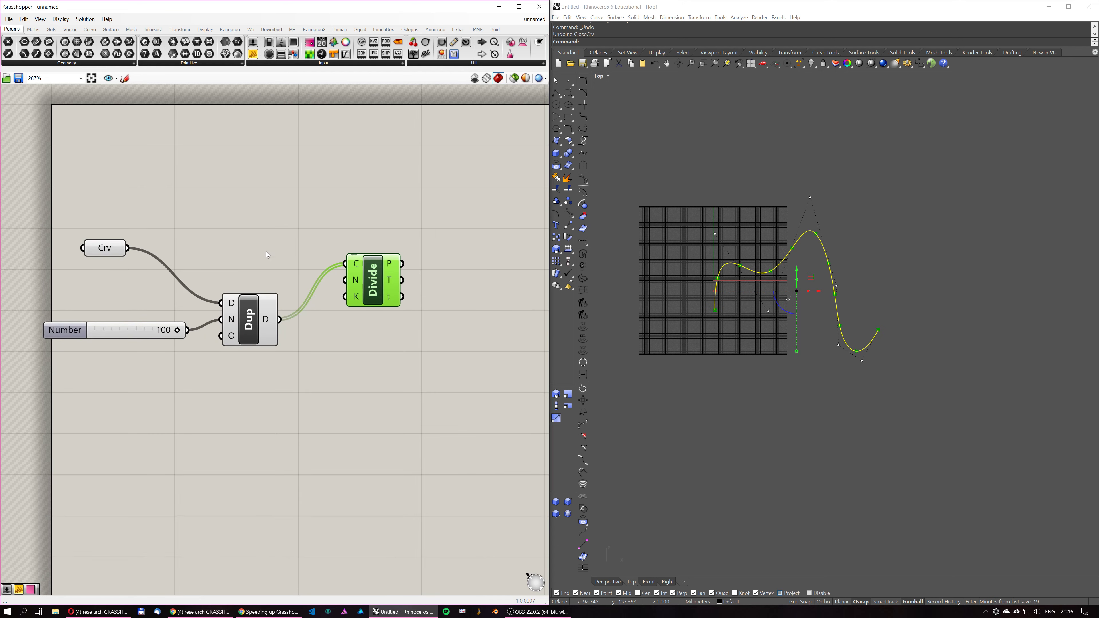
Create a new empty Grasshopper document.
{"action": "scroll", "coordinate": [204, 271], "scroll_direction": "down", "scroll_amount": 2}
{"action": "left_click", "coordinate": [10, 20]}
{"action": "left_click", "coordinate": [18, 31]}
{"action": "right_click_drag", "start_coordinate": [221, 232], "coordinate": [277, 296]}
{"action": "scroll", "coordinate": [207, 258], "scroll_direction": "down", "scroll_amount": 2}
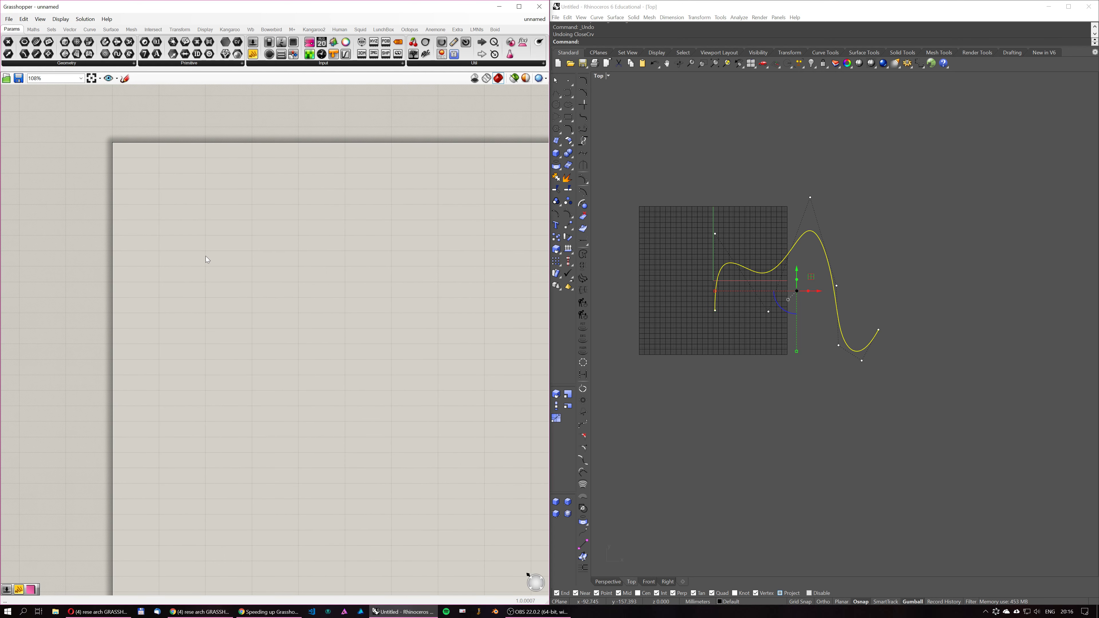
Add a Curve parameter to the new canvas and assign the selected Rhino curve to it.
{"action": "double_click", "coordinate": [170, 284]}
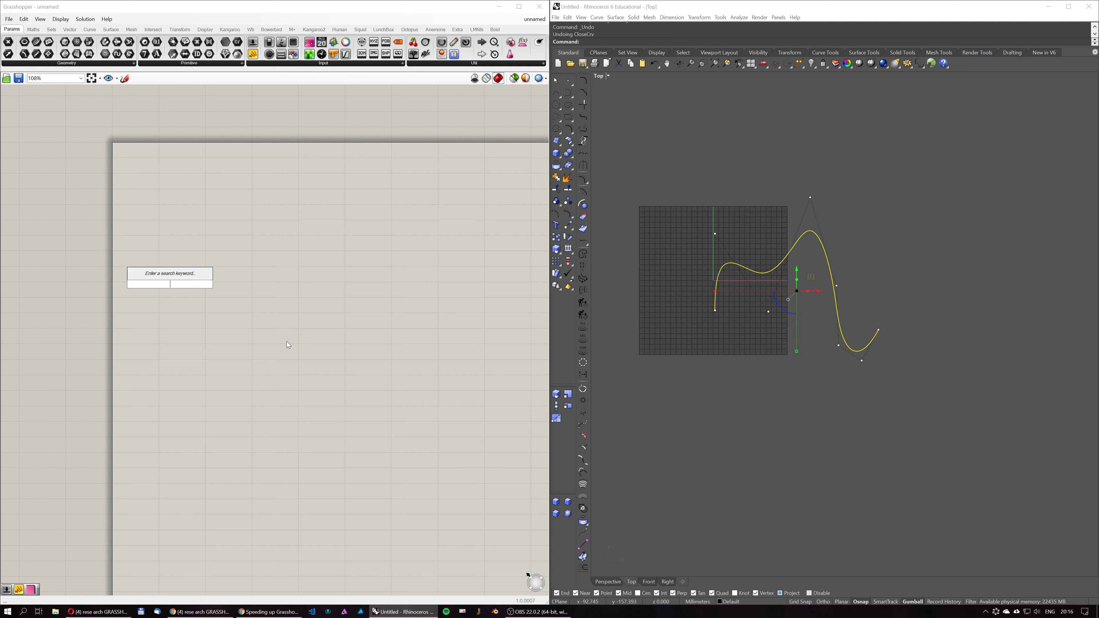
{"action": "type", "text": "curve"}
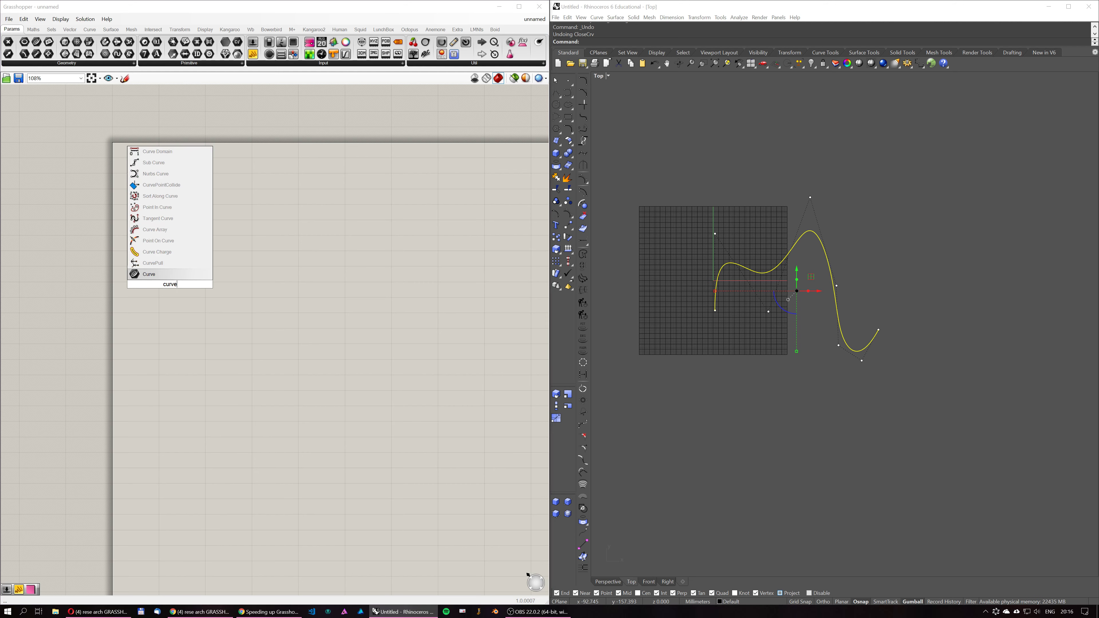
{"action": "key", "text": "Return"}
{"action": "scroll", "coordinate": [134, 300], "scroll_direction": "up", "scroll_amount": 3}
{"action": "right_click", "coordinate": [192, 278]}
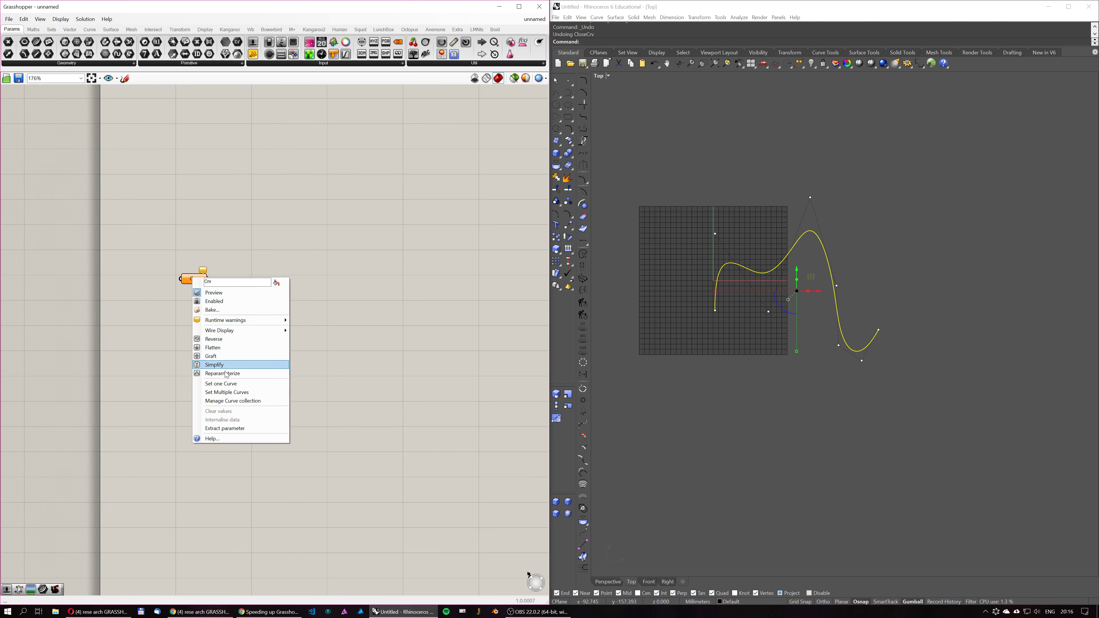
{"action": "key", "text": "Escape"}
Add a Divide Curve component and connect the Curve parameter to its curve input.
{"action": "scroll", "coordinate": [232, 274], "scroll_direction": "up", "scroll_amount": 3}
{"action": "double_click", "coordinate": [253, 291]}
{"action": "type", "text": "divide"}
{"action": "key", "text": "Return"}
{"action": "left_click_drag", "start_coordinate": [192, 280], "coordinate": [358, 315]}
Add a number slider set to 500 and connect it to Divide's count input.
{"action": "double_click", "coordinate": [210, 351]}
{"action": "type", "text": "500"}
{"action": "key", "text": "Return"}
{"action": "left_click_drag", "start_coordinate": [278, 363], "coordinate": [360, 329]}
{"action": "scroll", "coordinate": [398, 319], "scroll_direction": "up", "scroll_amount": 3}
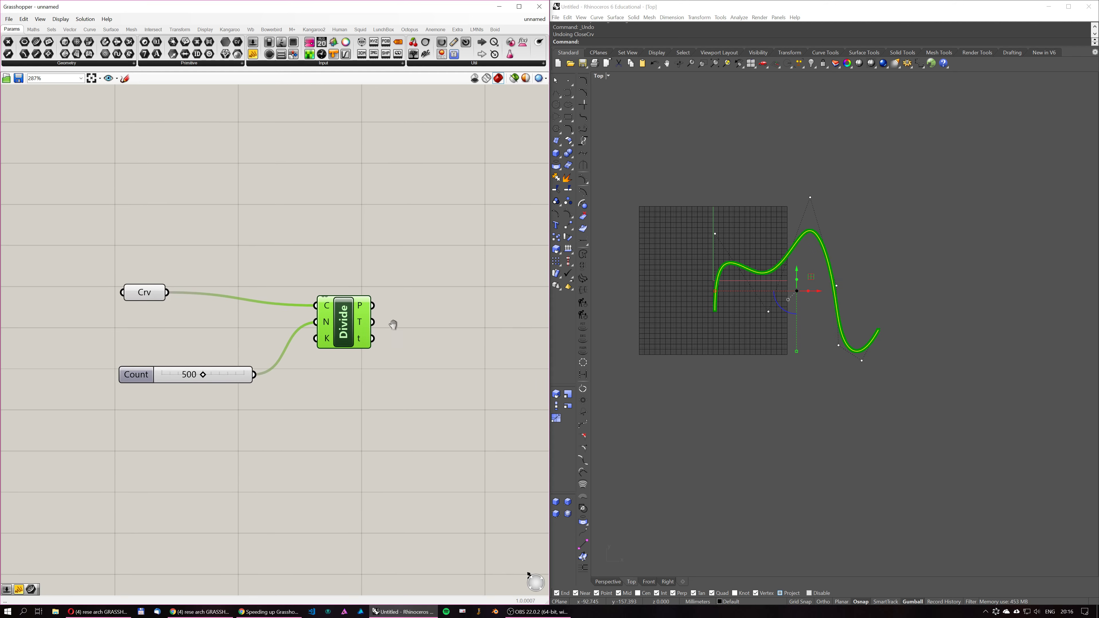
Toggle the Profiler canvas widget off and on again to try to display the component timings.
{"action": "scroll", "coordinate": [398, 319], "scroll_direction": "down", "scroll_amount": 2}
{"action": "left_click", "coordinate": [60, 19]}
{"action": "mouse_move", "coordinate": [101, 169]}
{"action": "left_click", "coordinate": [174, 198]}
{"action": "left_click", "coordinate": [61, 19]}
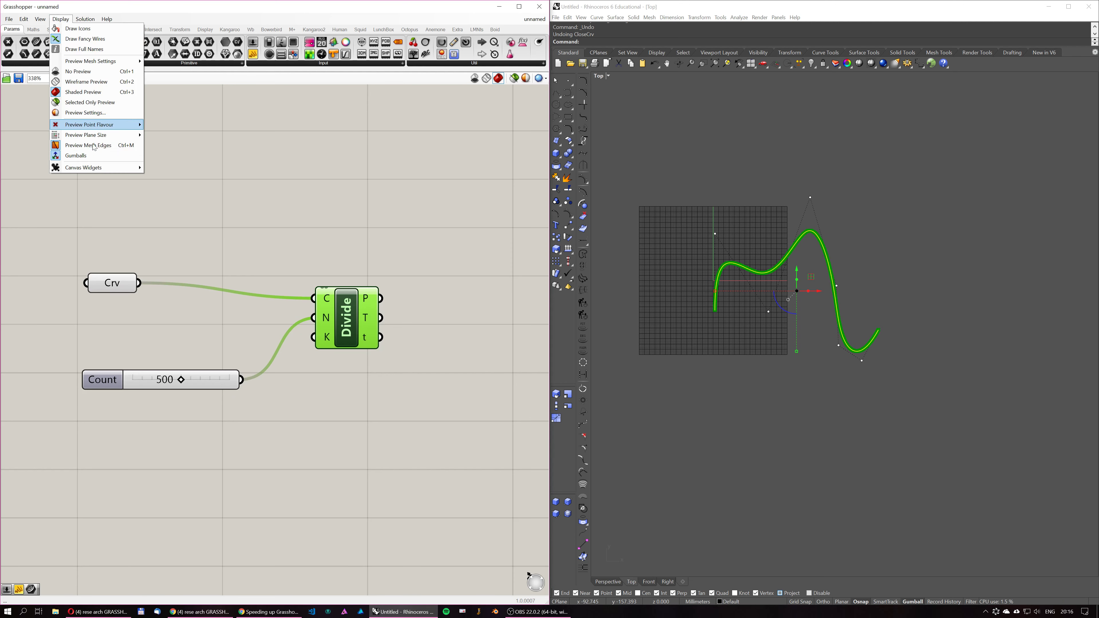
{"action": "left_click", "coordinate": [184, 199]}
{"action": "scroll", "coordinate": [300, 319], "scroll_direction": "down", "scroll_amount": 5}
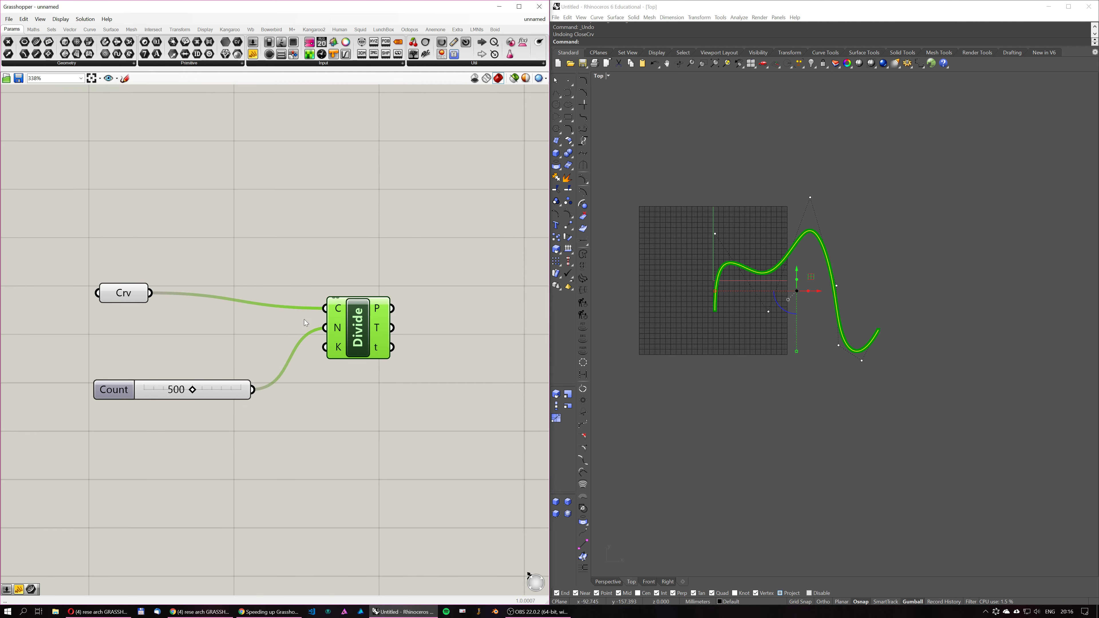
{"action": "scroll", "coordinate": [324, 316], "scroll_direction": "up", "scroll_amount": 5}
{"action": "scroll", "coordinate": [323, 317], "scroll_direction": "down", "scroll_amount": 3}
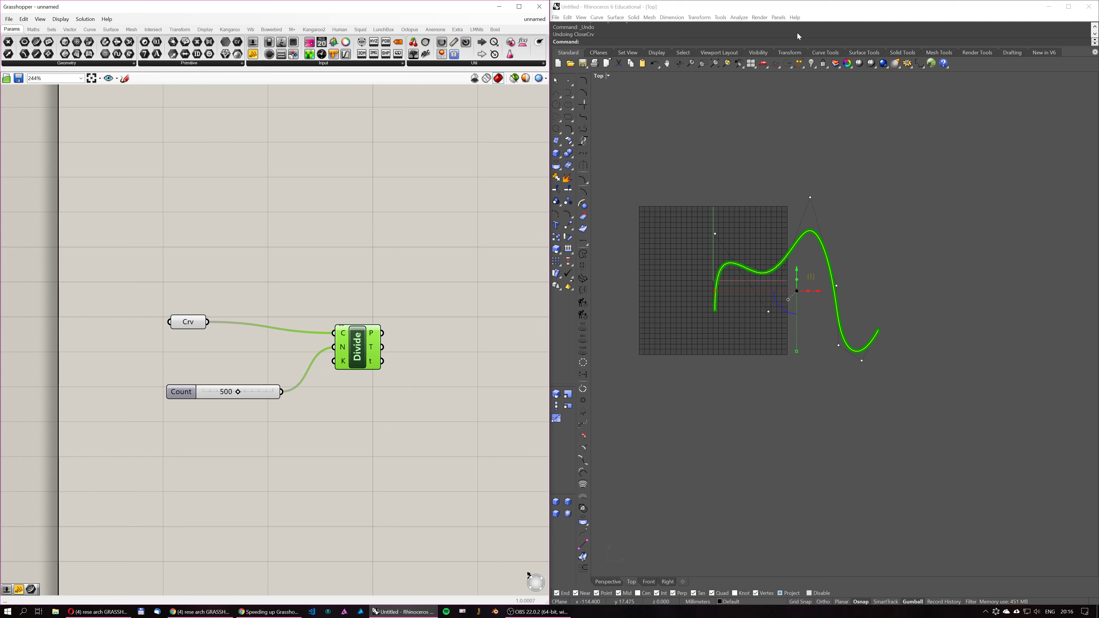
Close Rhino and discard the unsaved Rhino and Grasshopper documents.
{"action": "left_click", "coordinate": [1089, 7]}
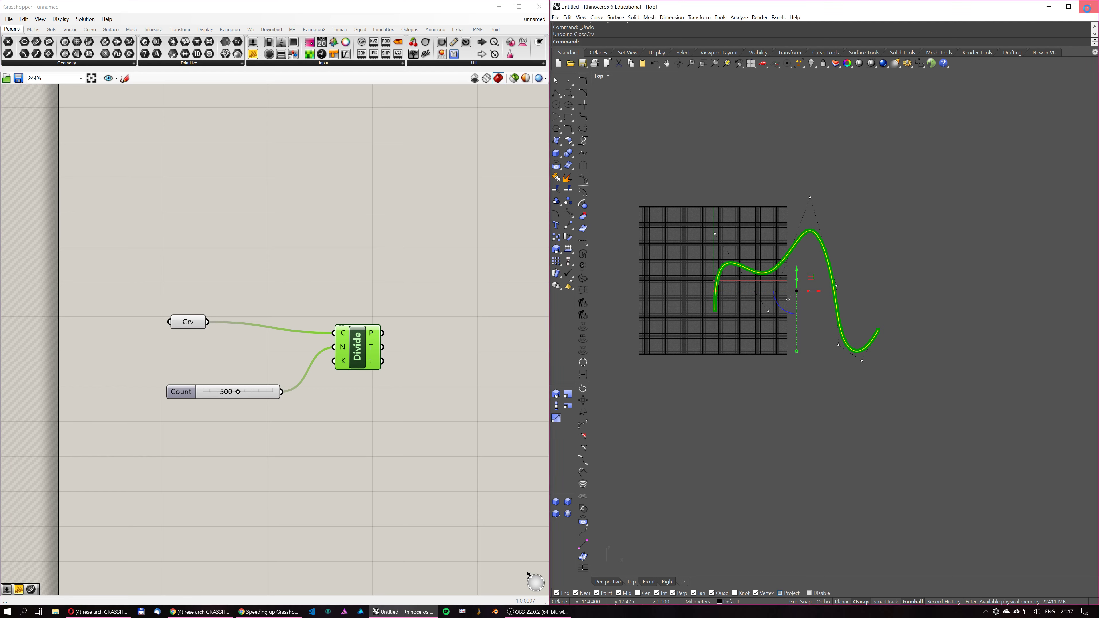
{"action": "left_click", "coordinate": [555, 340]}
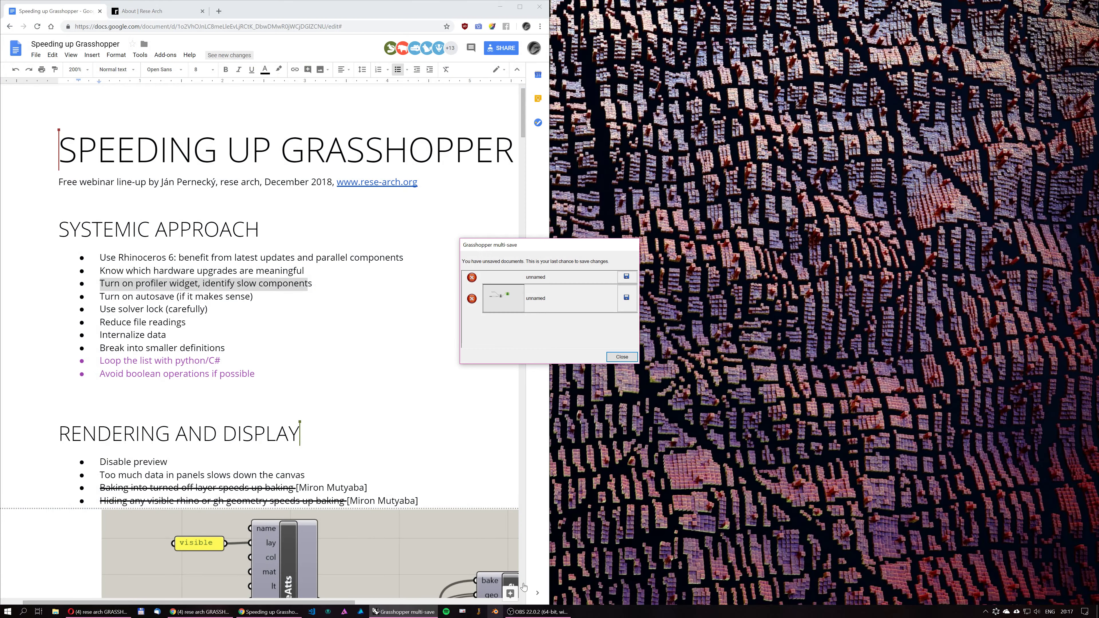
{"action": "left_click", "coordinate": [620, 356]}
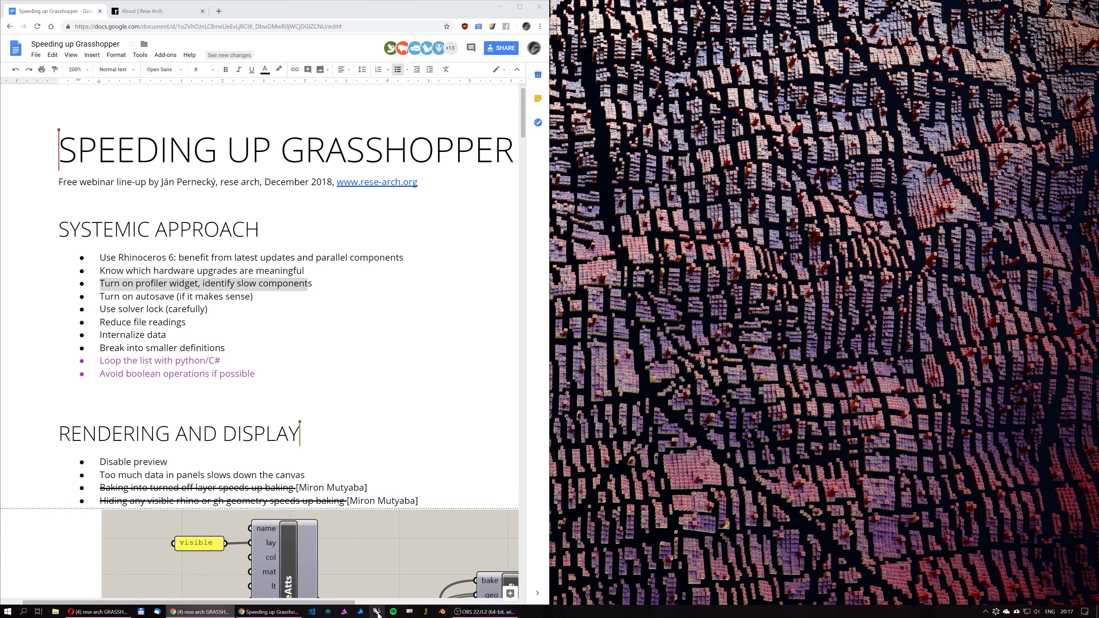
Look over the image comparing baking to visible and hidden layers in the webinar document.
{"action": "scroll", "coordinate": [325, 441], "scroll_direction": "down", "scroll_amount": 6}
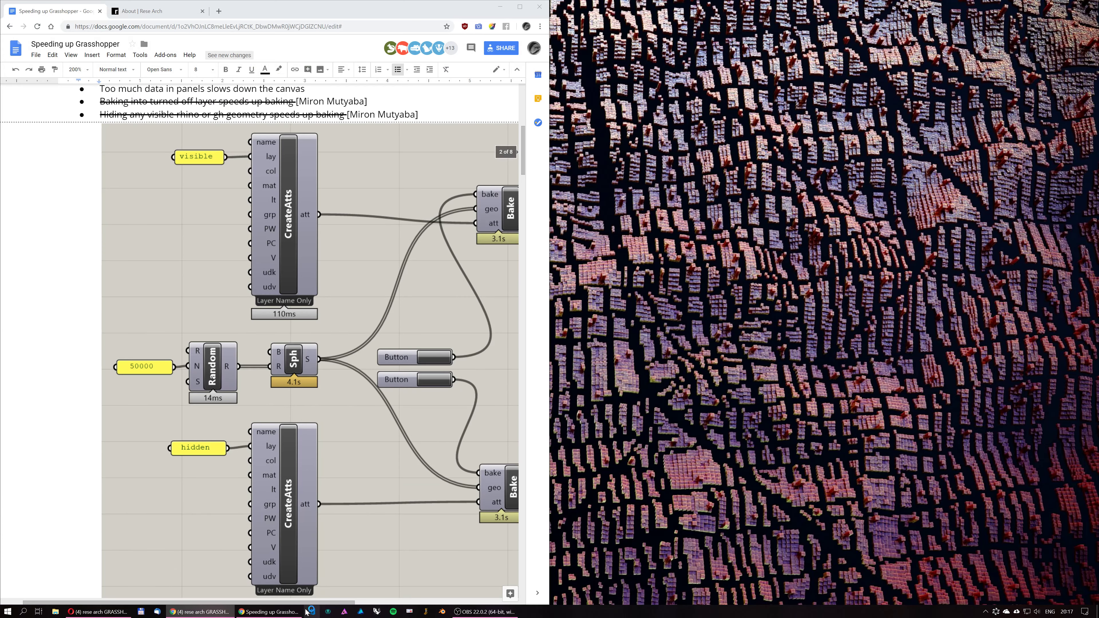
{"action": "left_click_drag", "start_coordinate": [313, 602], "coordinate": [368, 607]}
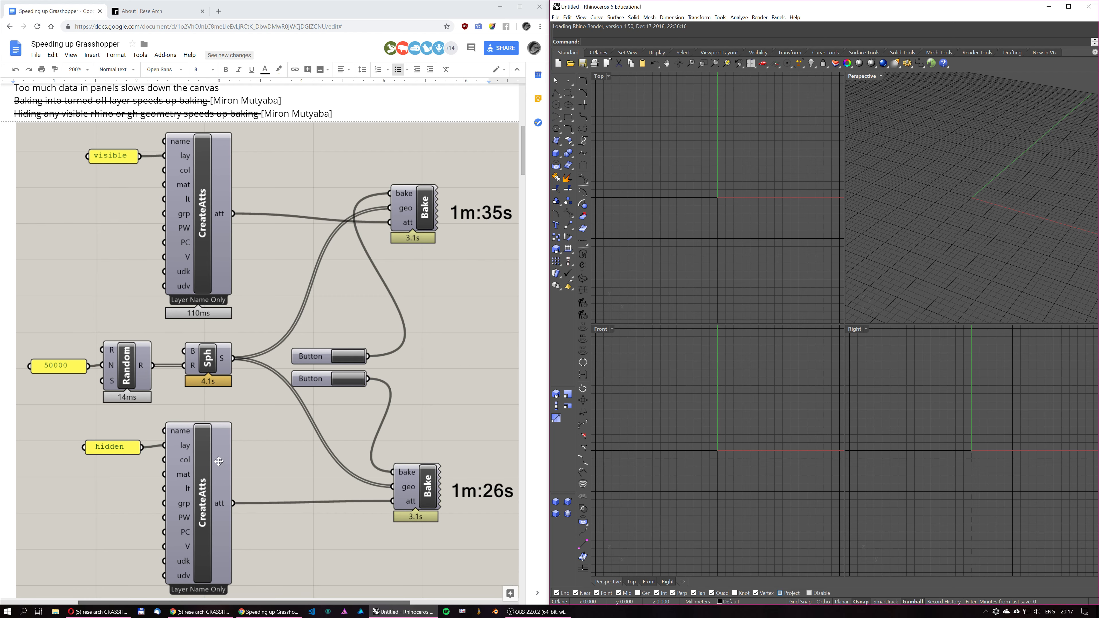
{"action": "scroll", "coordinate": [215, 462], "scroll_direction": "down", "scroll_amount": 1}
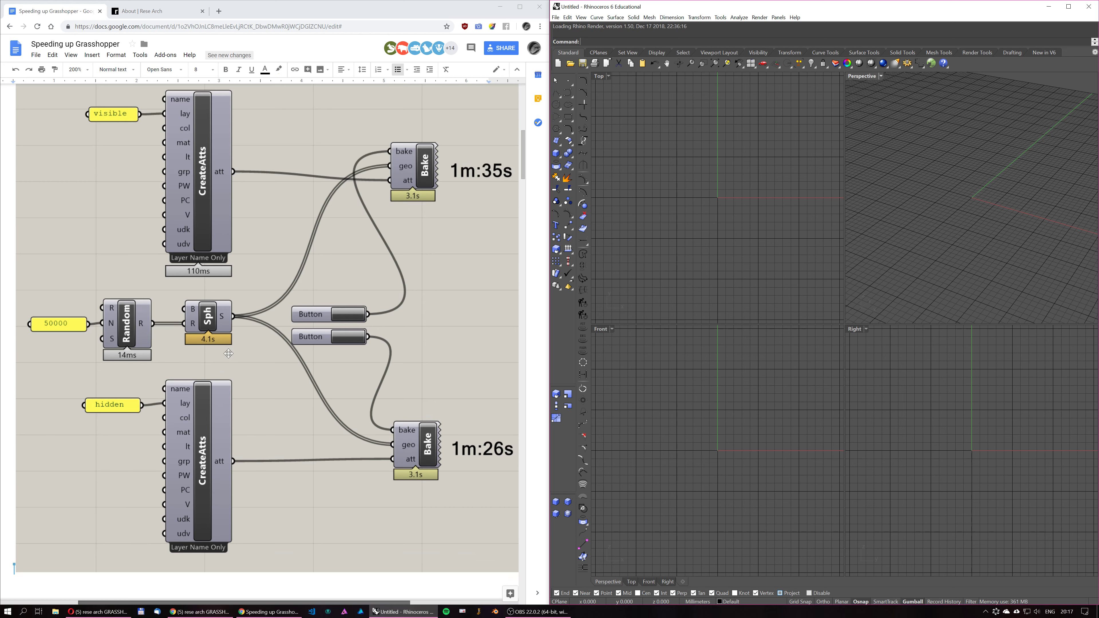
{"action": "scroll", "coordinate": [229, 353], "scroll_direction": "up", "scroll_amount": 1}
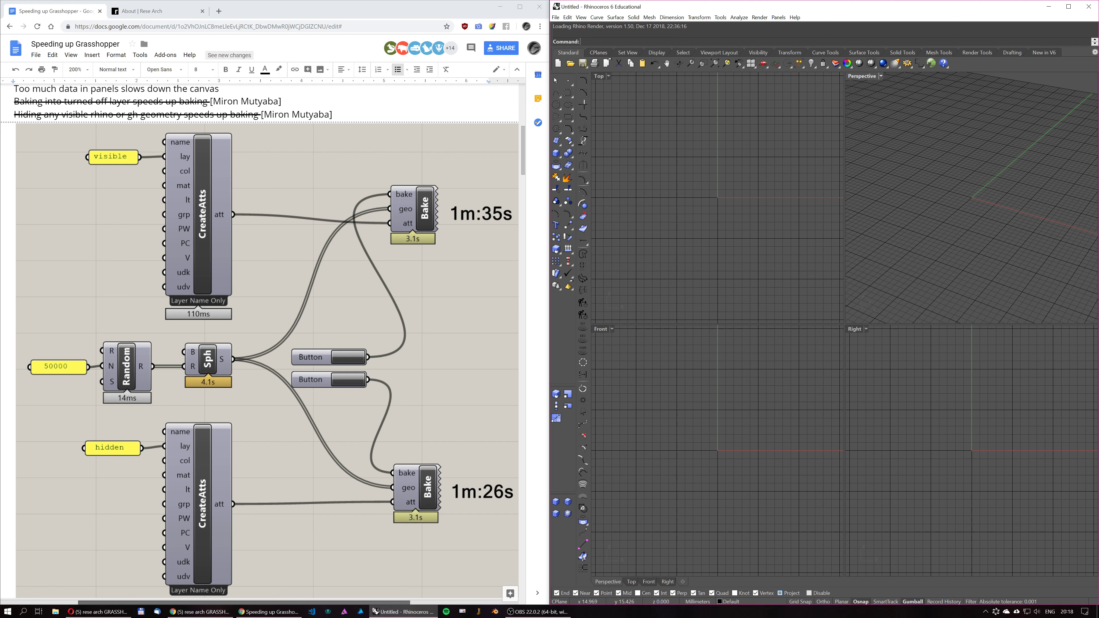
Launch Grasshopper from the restarted Rhino and maximize the Top viewport, leaving room around the grid.
{"action": "key", "text": "alt+Tab"}
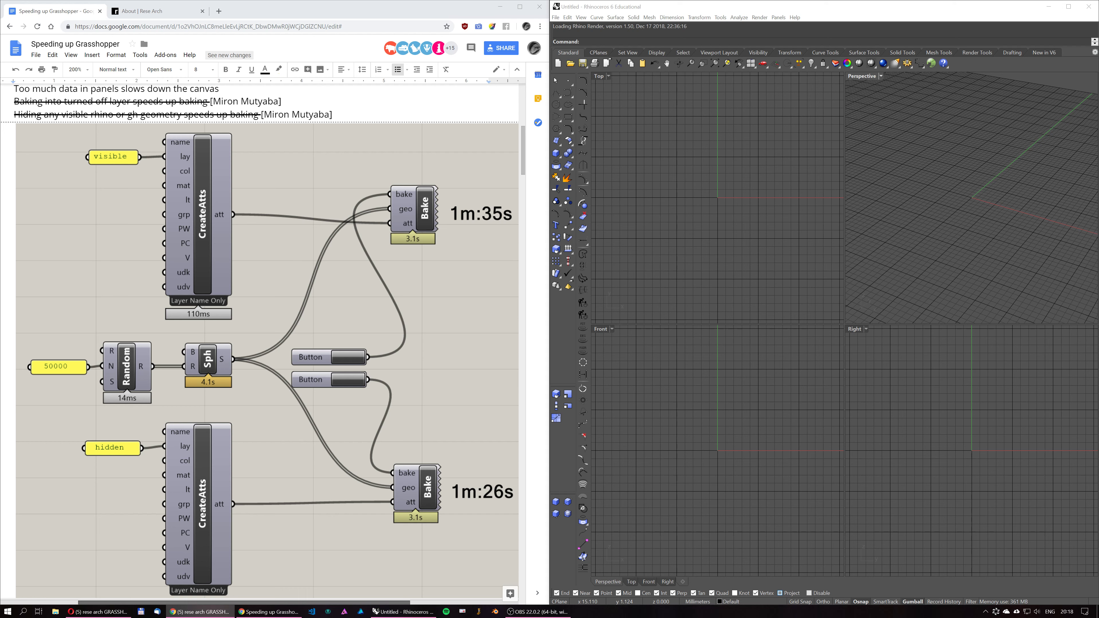
{"action": "left_click", "coordinate": [931, 62]}
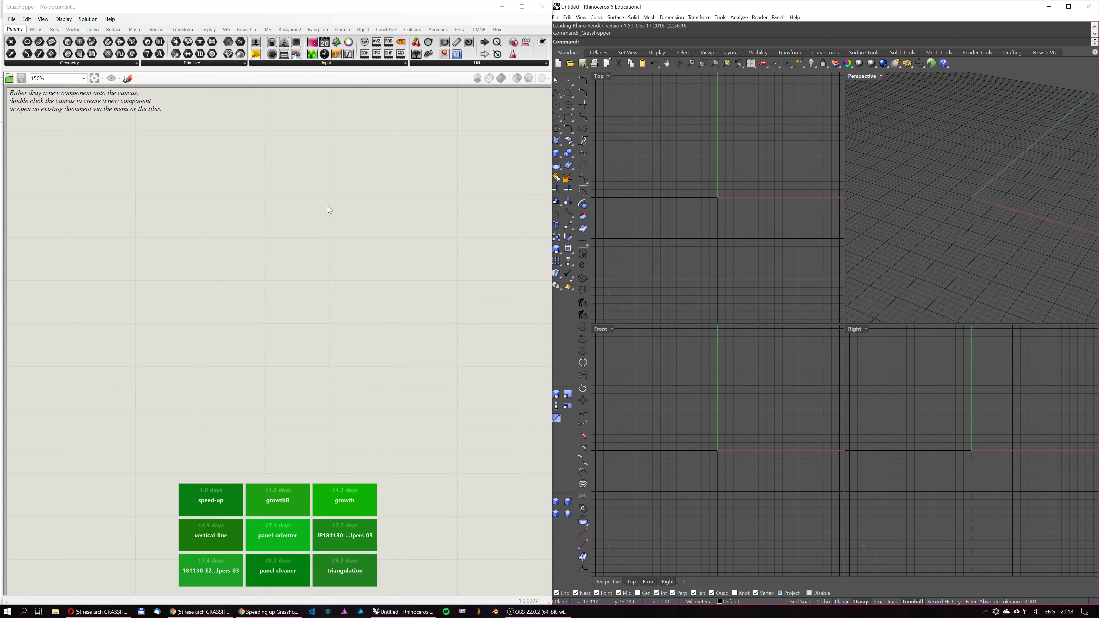
{"action": "double_click", "coordinate": [599, 77]}
{"action": "scroll", "coordinate": [696, 223], "scroll_direction": "down", "scroll_amount": 5}
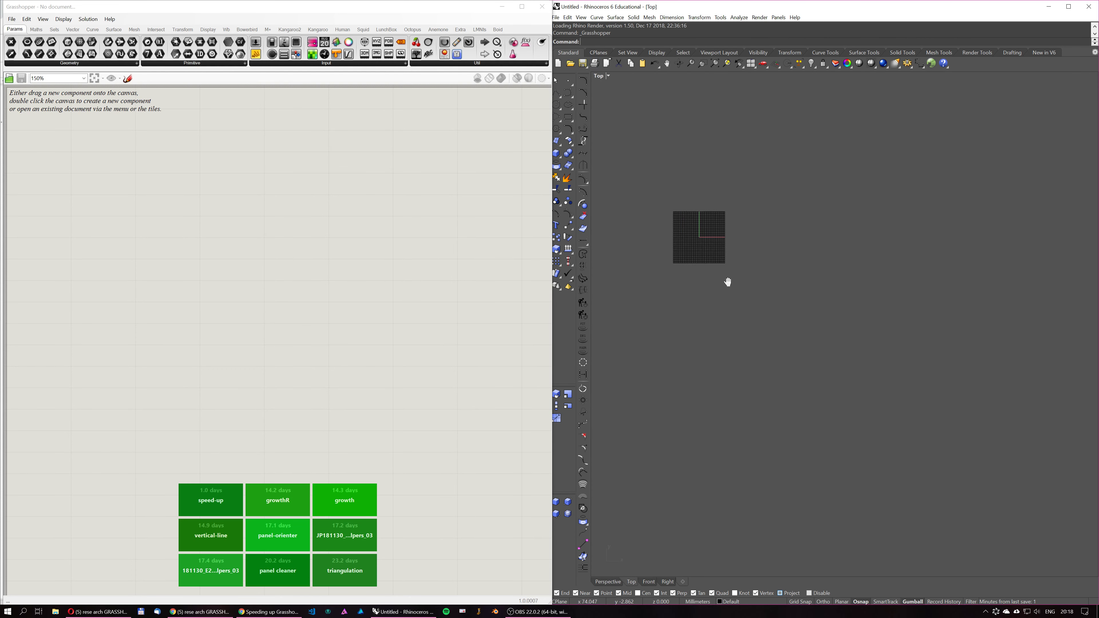
{"action": "right_click_drag", "start_coordinate": [727, 233], "coordinate": [714, 314]}
Draw a closed wavy degree-3 control point curve with nine points beside the grid in the Top view.
{"action": "left_click", "coordinate": [568, 93]}
{"action": "left_click", "coordinate": [785, 307]}
{"action": "left_click", "coordinate": [691, 212]}
{"action": "left_click", "coordinate": [821, 135]}
{"action": "left_click", "coordinate": [828, 260]}
{"action": "left_click", "coordinate": [866, 287]}
{"action": "left_click", "coordinate": [915, 215]}
{"action": "left_click", "coordinate": [950, 163]}
{"action": "left_click", "coordinate": [1011, 253]}
{"action": "left_click", "coordinate": [997, 305]}
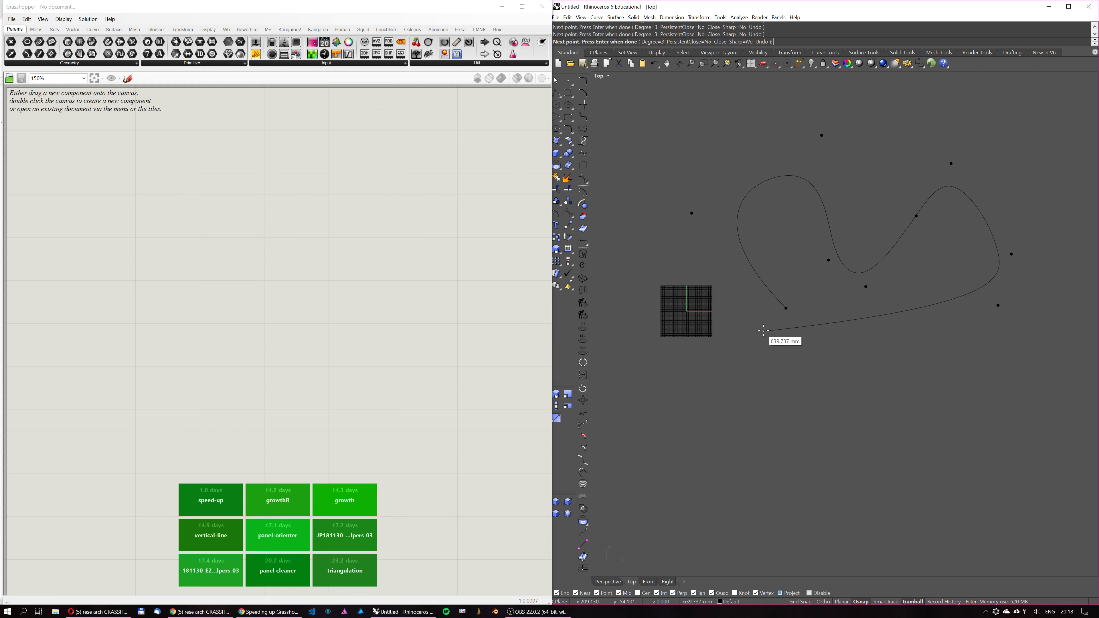
{"action": "left_click", "coordinate": [786, 309]}
Add a Curve parameter in Grasshopper and assign the closed Rhino curve to it, leaving the curve deselected.
{"action": "left_click_drag", "start_coordinate": [877, 213], "coordinate": [745, 337]}
{"action": "double_click", "coordinate": [147, 215]}
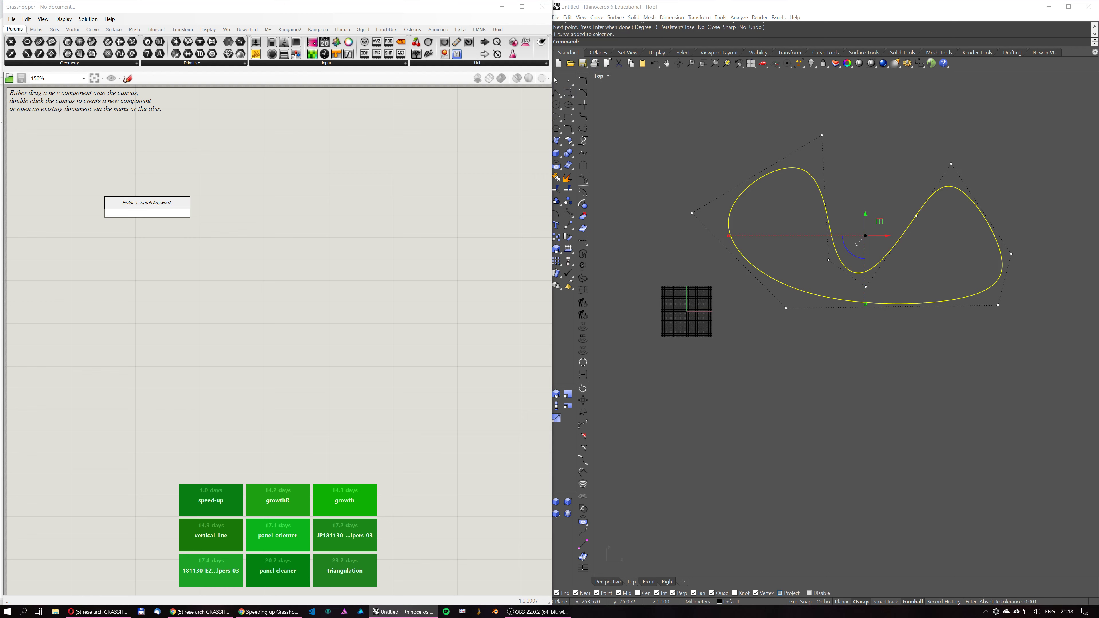
{"action": "type", "text": "curve"}
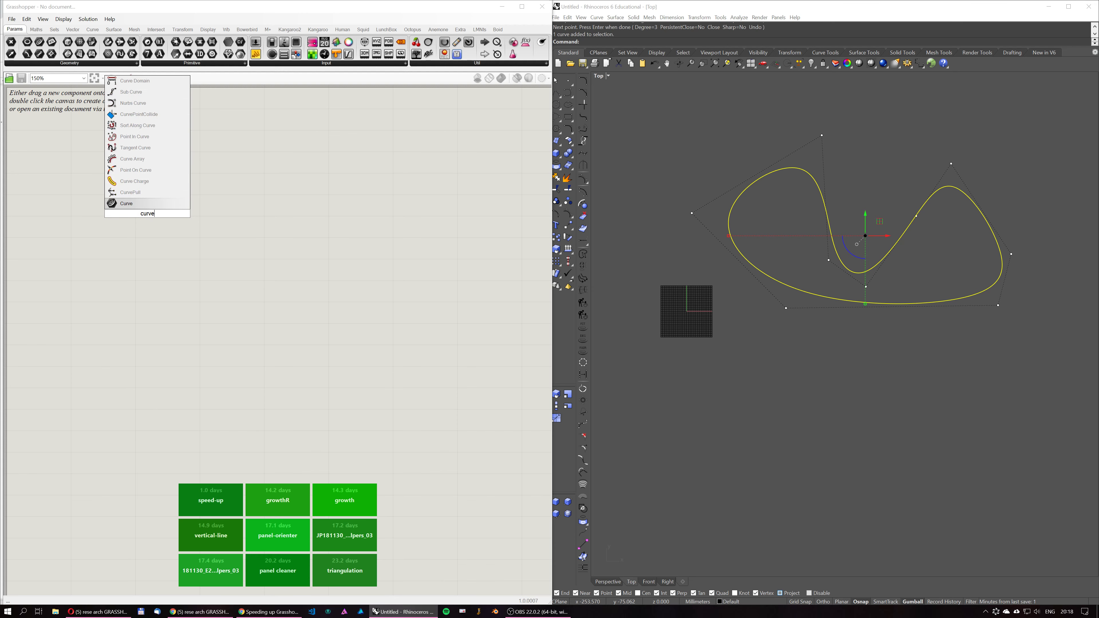
{"action": "key", "text": "Return"}
{"action": "right_click", "coordinate": [151, 215]}
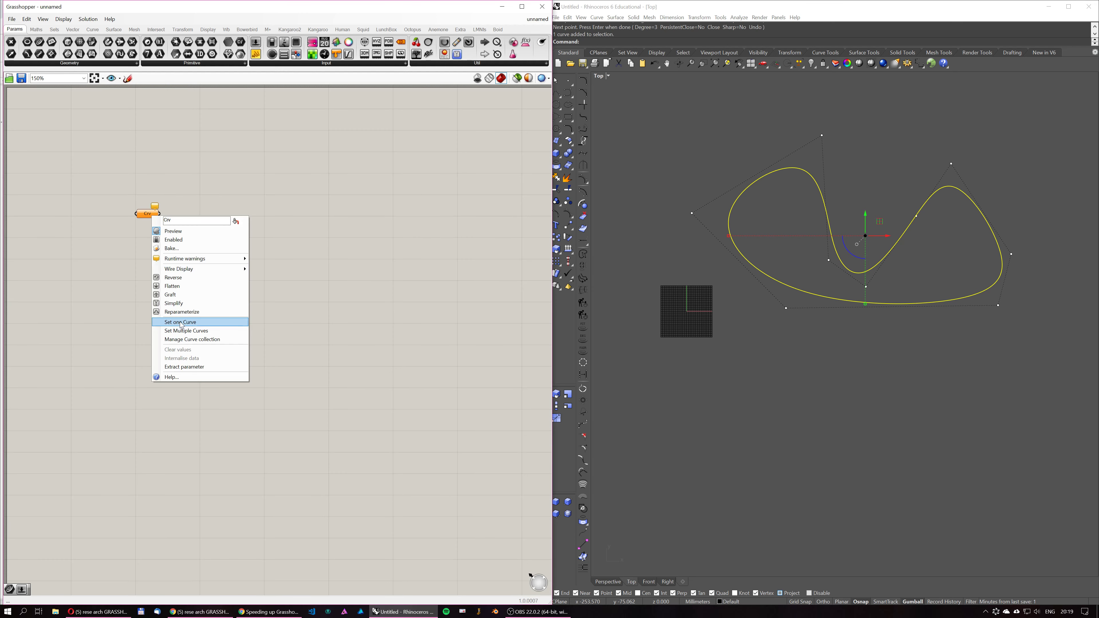
{"action": "left_click", "coordinate": [183, 328]}
{"action": "scroll", "coordinate": [150, 206], "scroll_direction": "up", "scroll_amount": 2}
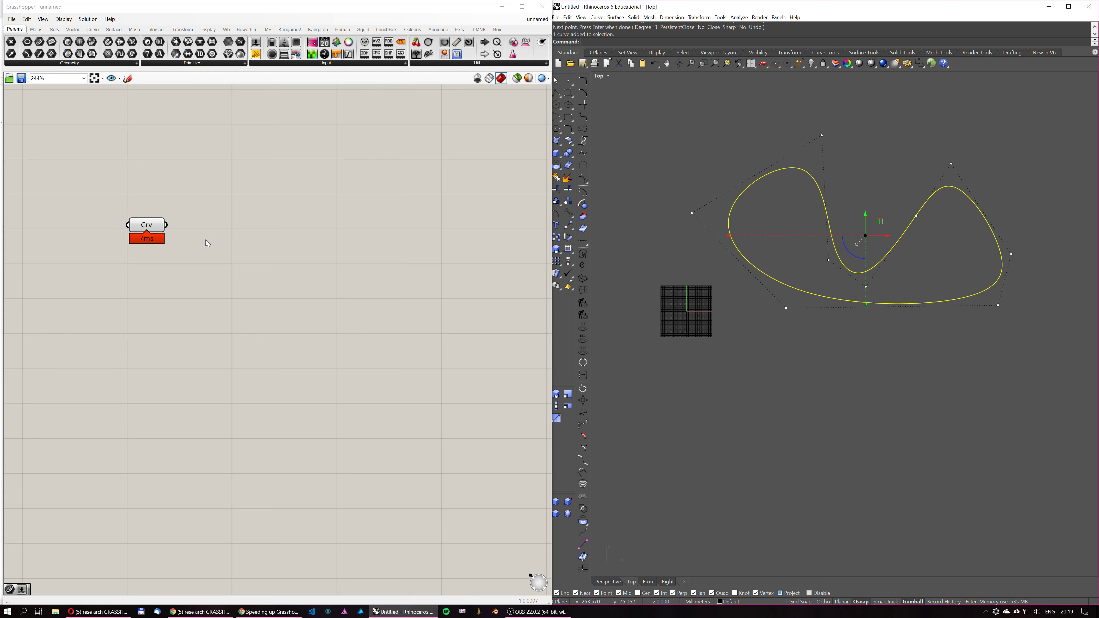
{"action": "scroll", "coordinate": [210, 284], "scroll_direction": "up", "scroll_amount": 2}
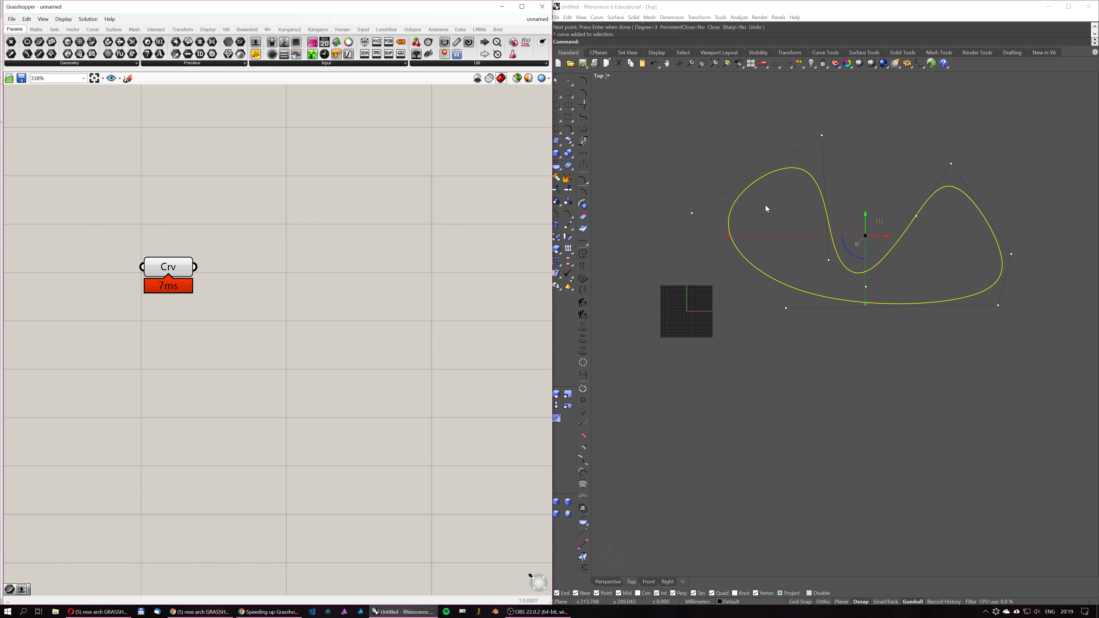
{"action": "left_click", "coordinate": [751, 145]}
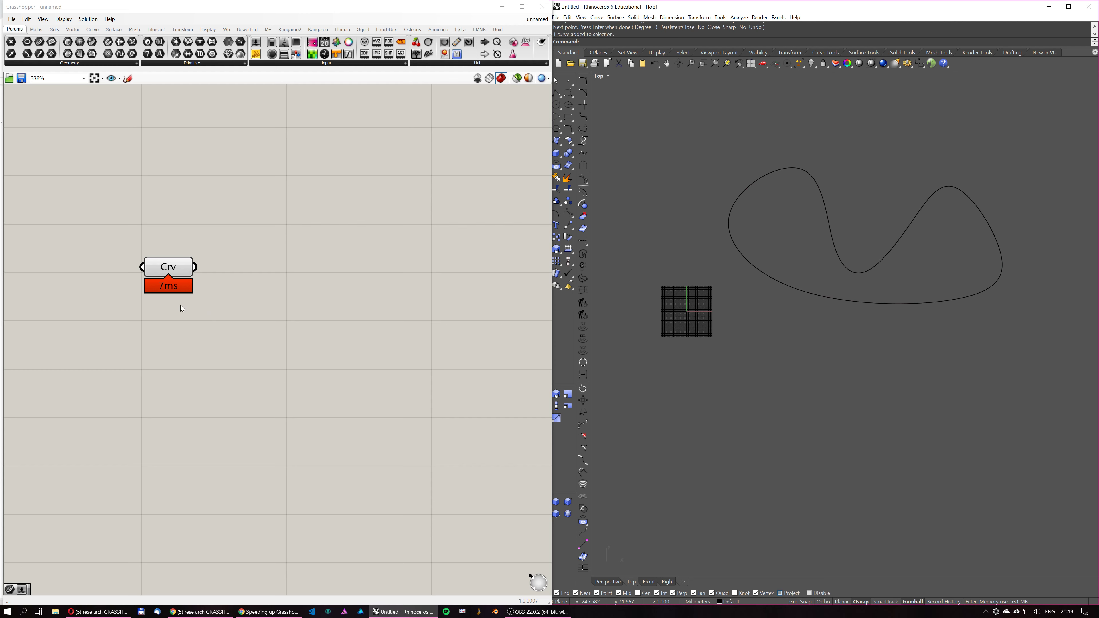
Add a Divide Curve component, connect the Curve parameter to its C input, dismiss the notice and align it with the parameter.
{"action": "scroll", "coordinate": [174, 299], "scroll_direction": "up", "scroll_amount": 3}
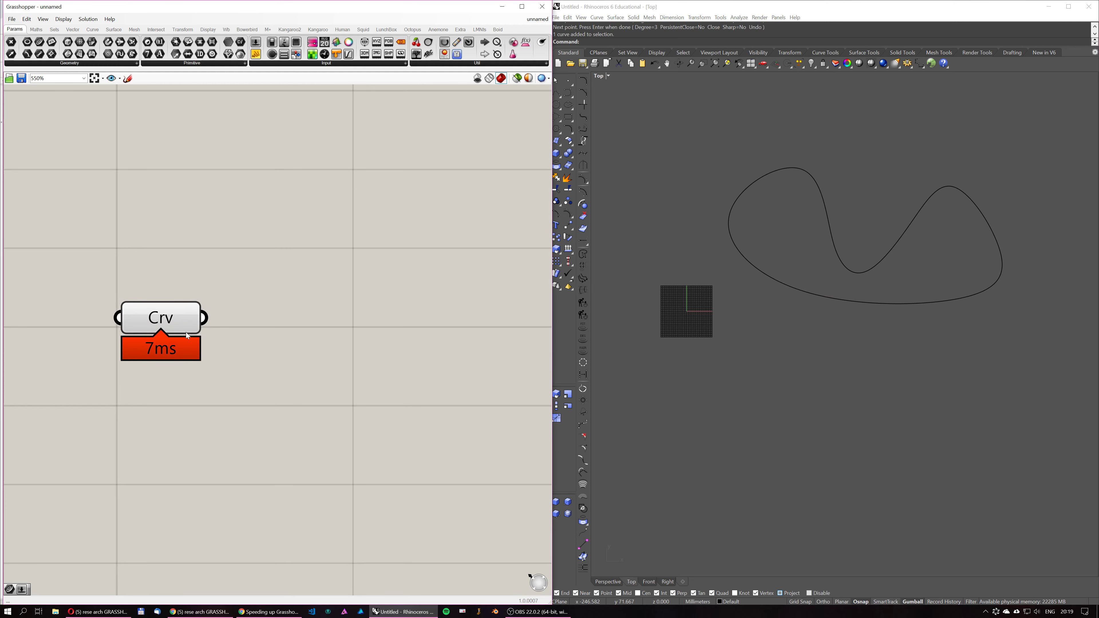
{"action": "double_click", "coordinate": [409, 337]}
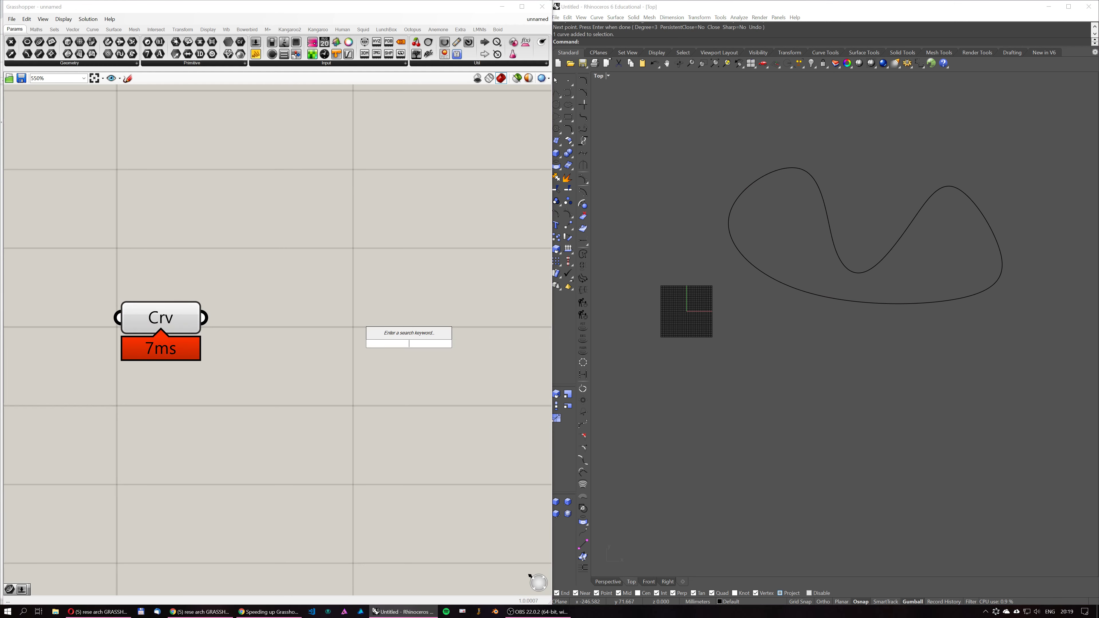
{"action": "type", "text": "di"}
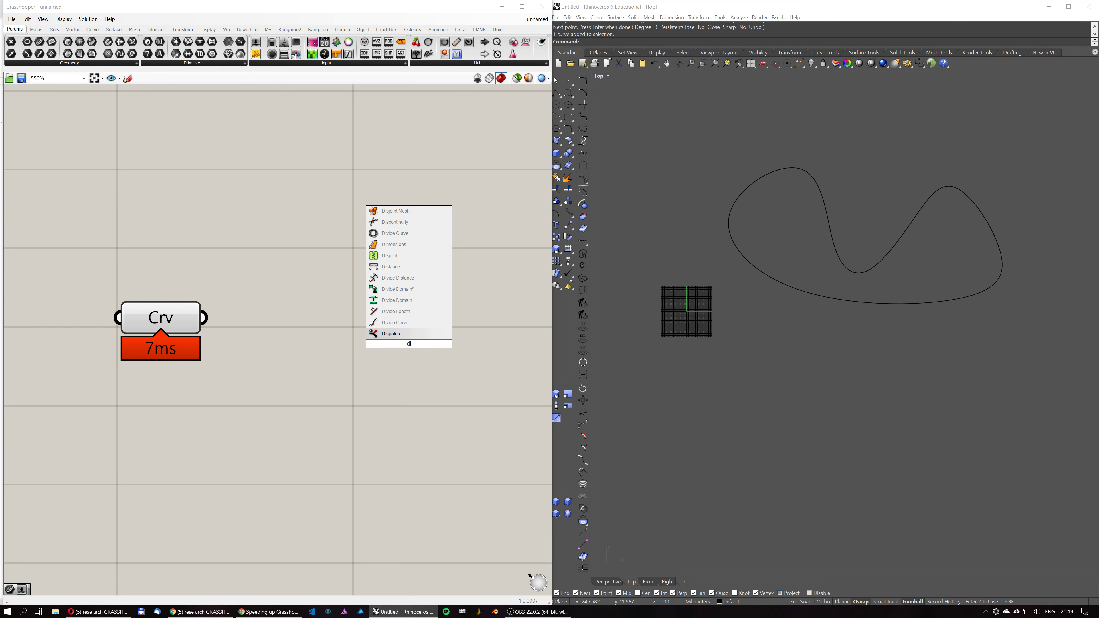
{"action": "type", "text": "vide"}
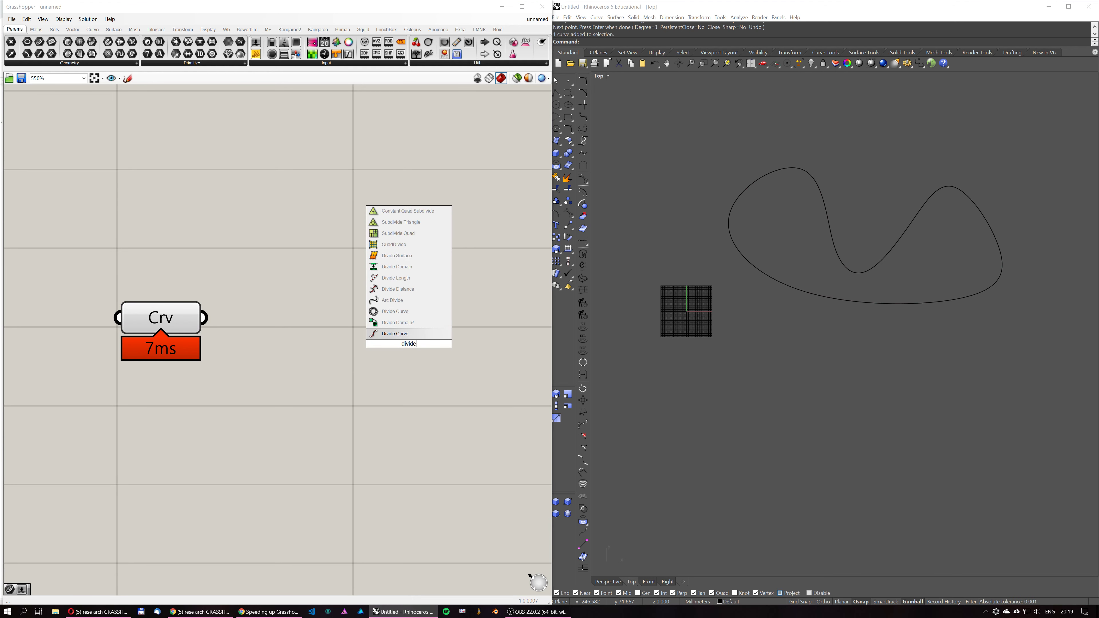
{"action": "key", "text": "Return"}
{"action": "left_click_drag", "start_coordinate": [208, 320], "coordinate": [190, 367]}
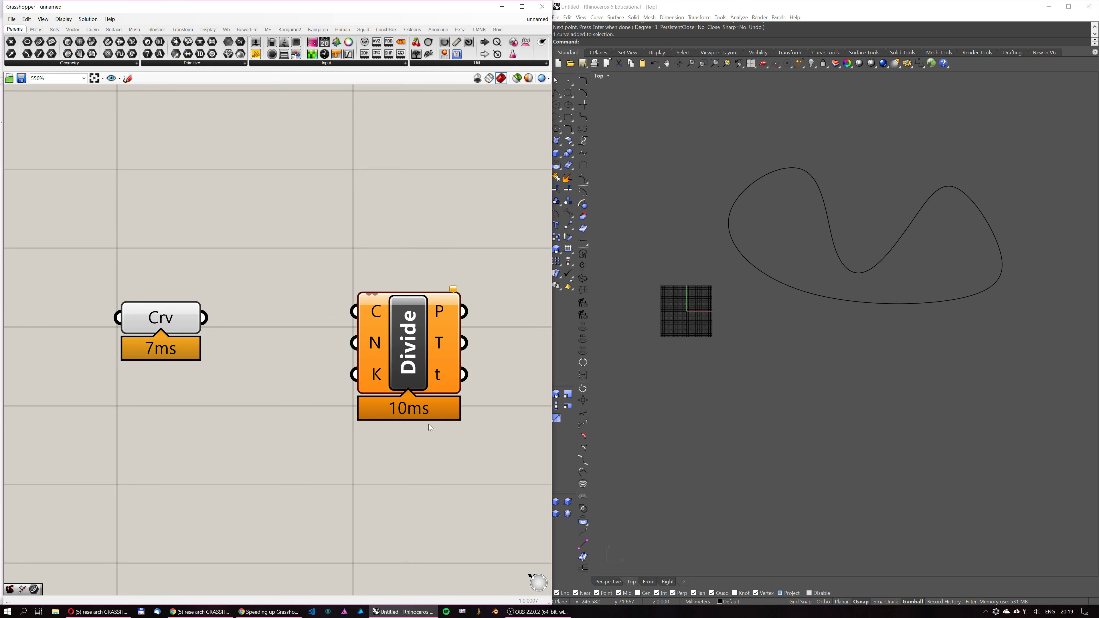
{"action": "left_click_drag", "start_coordinate": [206, 319], "coordinate": [364, 311]}
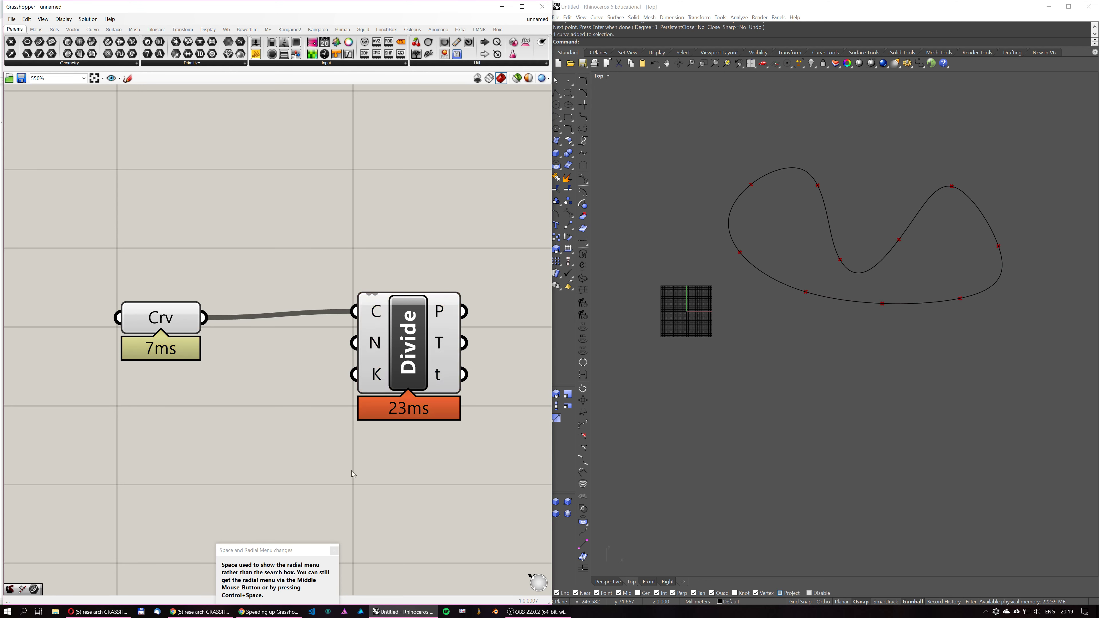
{"action": "left_click", "coordinate": [334, 550]}
{"action": "left_click_drag", "start_coordinate": [410, 345], "coordinate": [406, 352]}
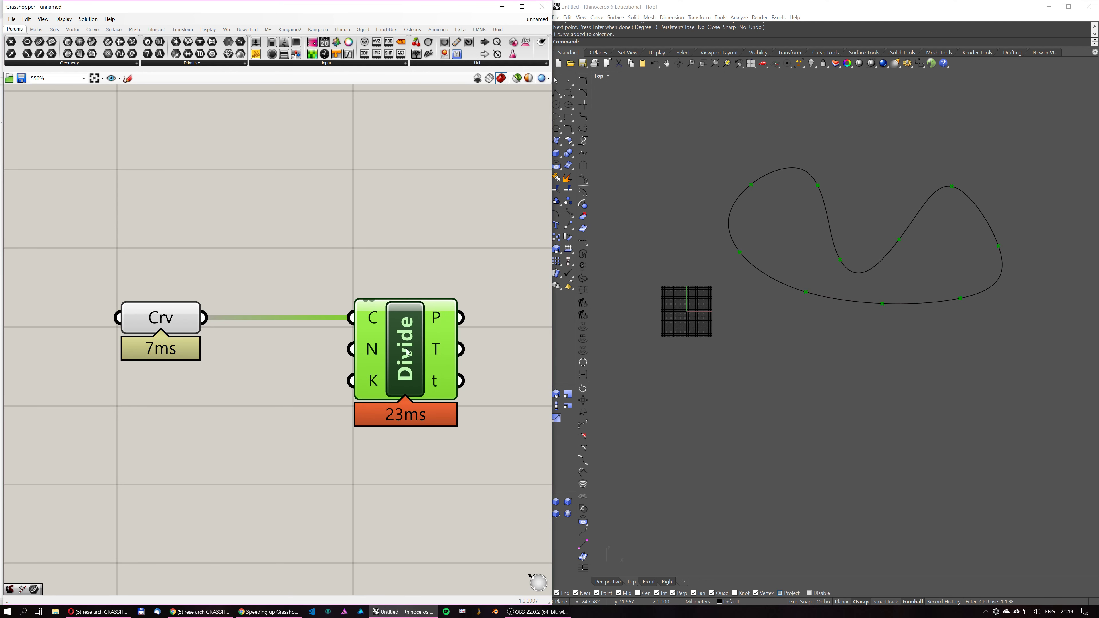
Add a number slider of 500, connect it to Divide Curve's N input and move Divide Curve away from the slider.
{"action": "double_click", "coordinate": [215, 441]}
{"action": "type", "text": "500"}
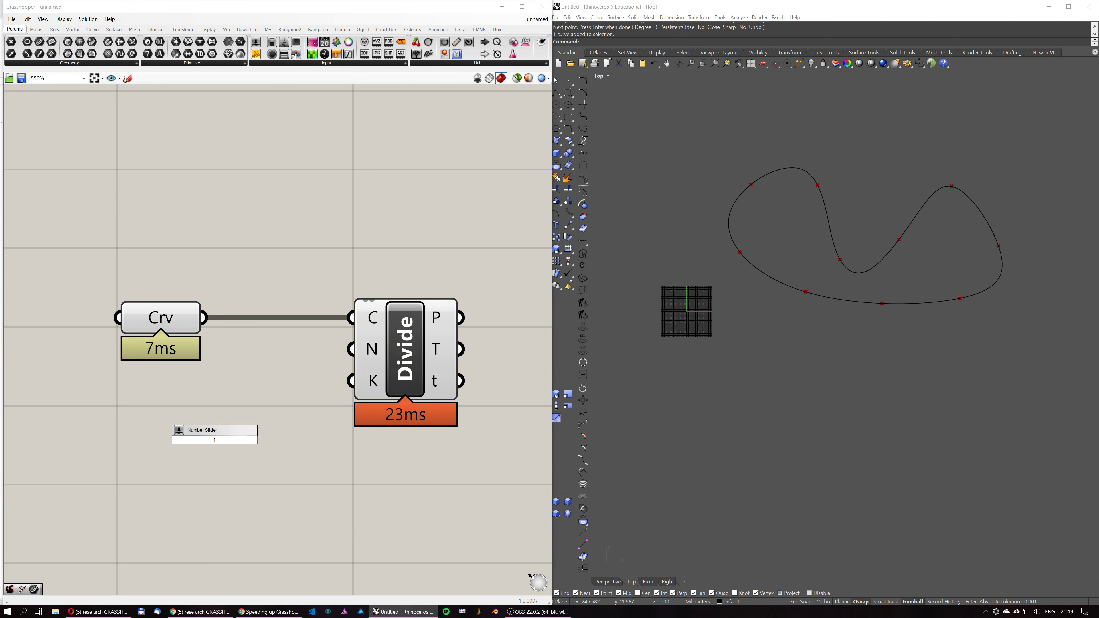
{"action": "key", "text": "Return"}
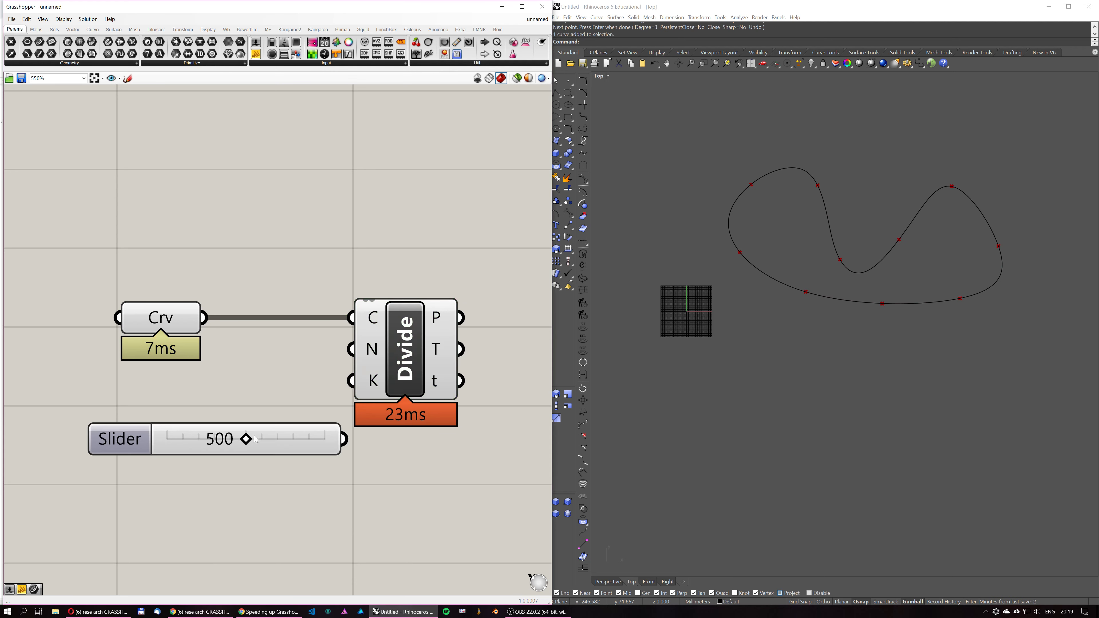
{"action": "left_click_drag", "start_coordinate": [347, 439], "coordinate": [352, 349]}
{"action": "left_click", "coordinate": [409, 354]}
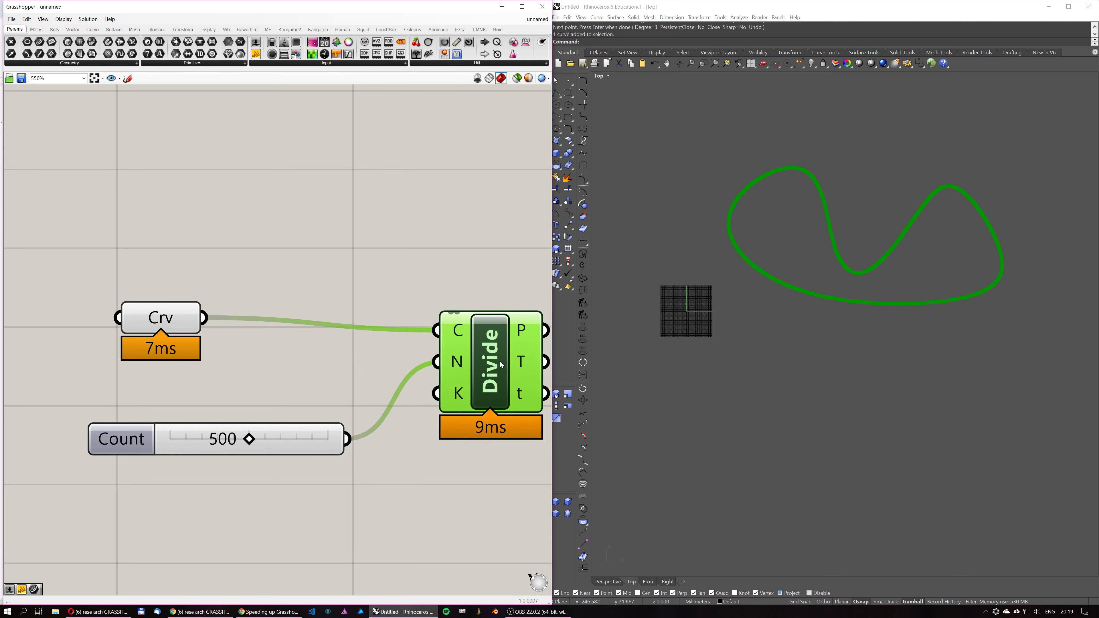
{"action": "scroll", "coordinate": [449, 380], "scroll_direction": "down", "scroll_amount": 2}
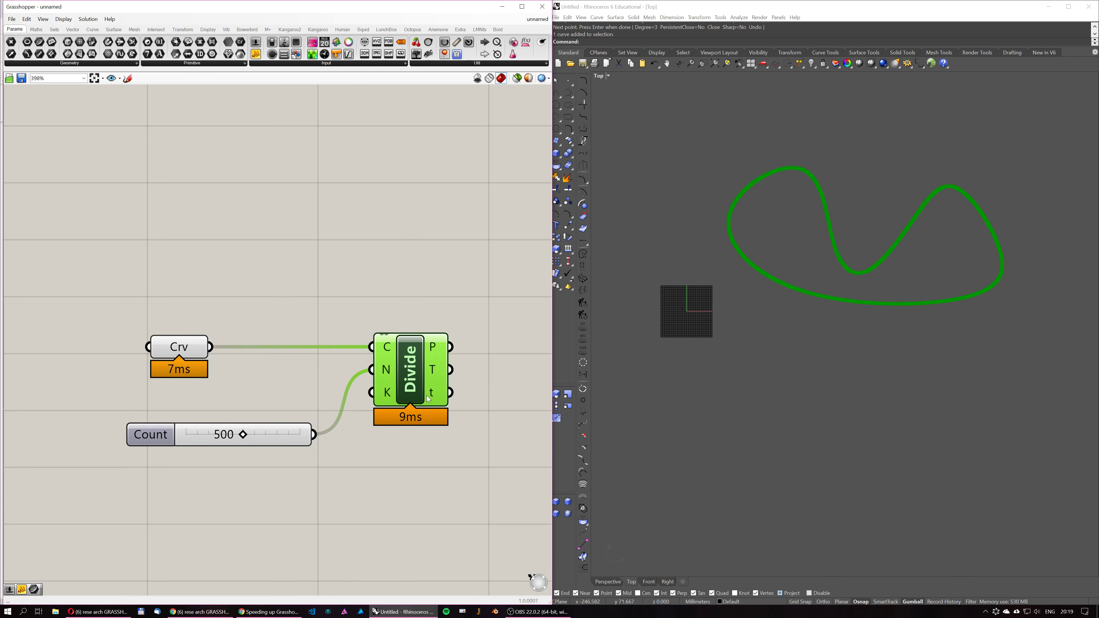
{"action": "scroll", "coordinate": [429, 393], "scroll_direction": "down", "scroll_amount": 1}
{"action": "right_click_drag", "start_coordinate": [450, 401], "coordinate": [413, 404]}
{"action": "scroll", "coordinate": [411, 408], "scroll_direction": "up", "scroll_amount": 1}
{"action": "right_click_drag", "start_coordinate": [279, 401], "coordinate": [341, 389]}
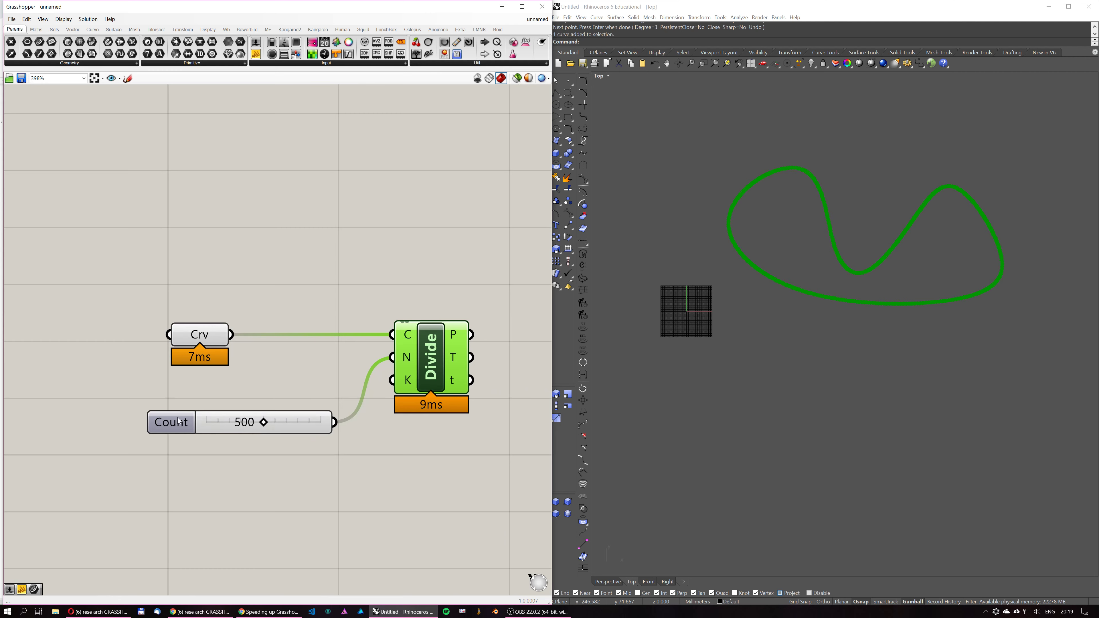
Move the Count slider slightly up, set it to 960 and inspect the denser division points on the curve.
{"action": "left_click_drag", "start_coordinate": [177, 418], "coordinate": [177, 403]}
{"action": "right_click_drag", "start_coordinate": [382, 346], "coordinate": [294, 340]}
{"action": "scroll", "coordinate": [299, 368], "scroll_direction": "up", "scroll_amount": 2}
{"action": "right_click_drag", "start_coordinate": [166, 407], "coordinate": [282, 370]}
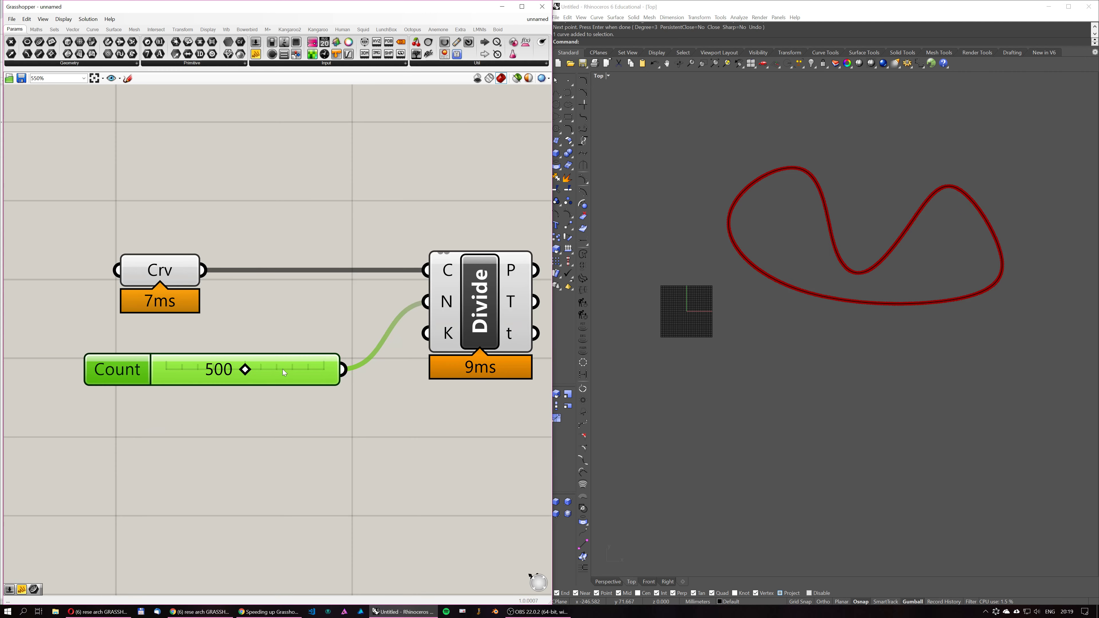
{"action": "left_click_drag", "start_coordinate": [244, 370], "coordinate": [320, 370]}
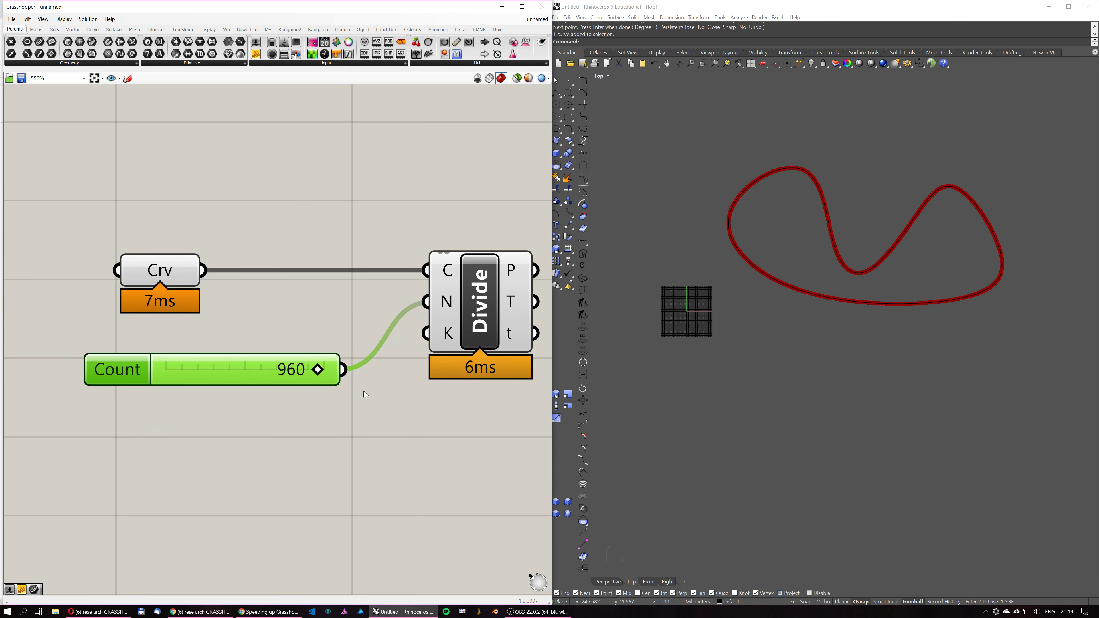
{"action": "scroll", "coordinate": [480, 388], "scroll_direction": "down", "scroll_amount": 3}
{"action": "scroll", "coordinate": [871, 307], "scroll_direction": "up", "scroll_amount": 4}
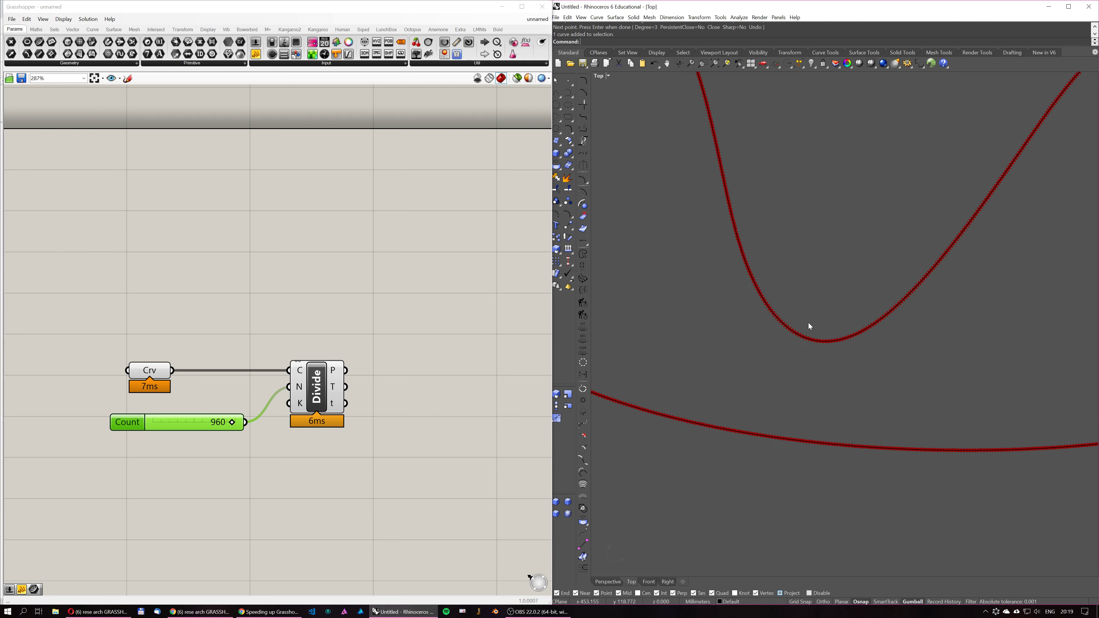
{"action": "scroll", "coordinate": [808, 323], "scroll_direction": "down", "scroll_amount": 3}
Add a Duplicate Data component above the definition and connect the Curve parameter to its D input.
{"action": "right_click_drag", "start_coordinate": [280, 384], "coordinate": [284, 322]}
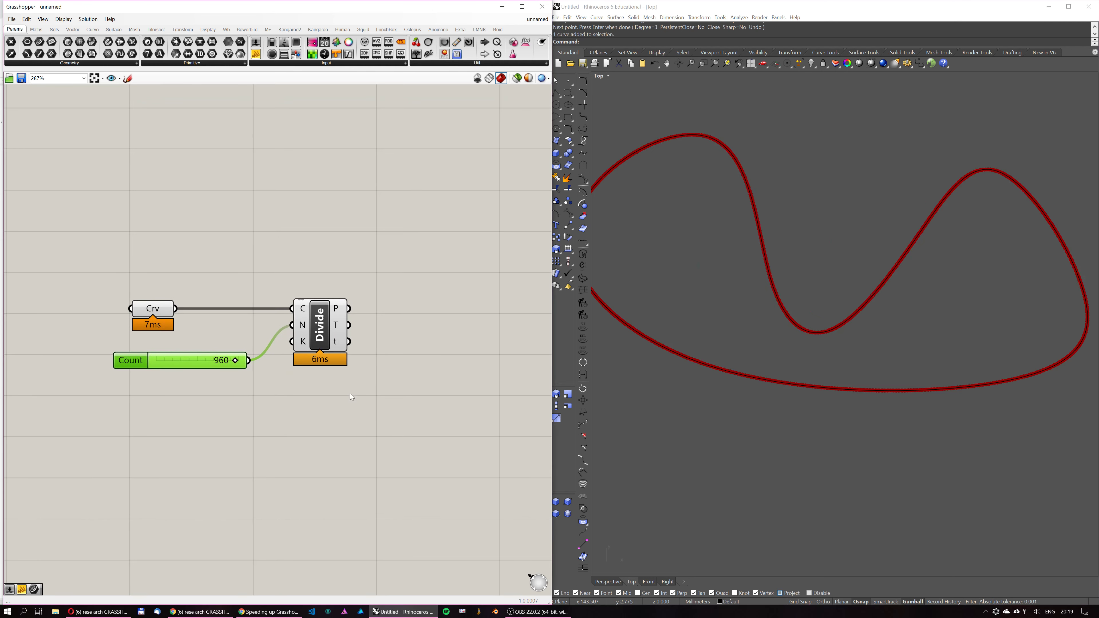
{"action": "double_click", "coordinate": [230, 228]}
{"action": "type", "text": "dupliuce"}
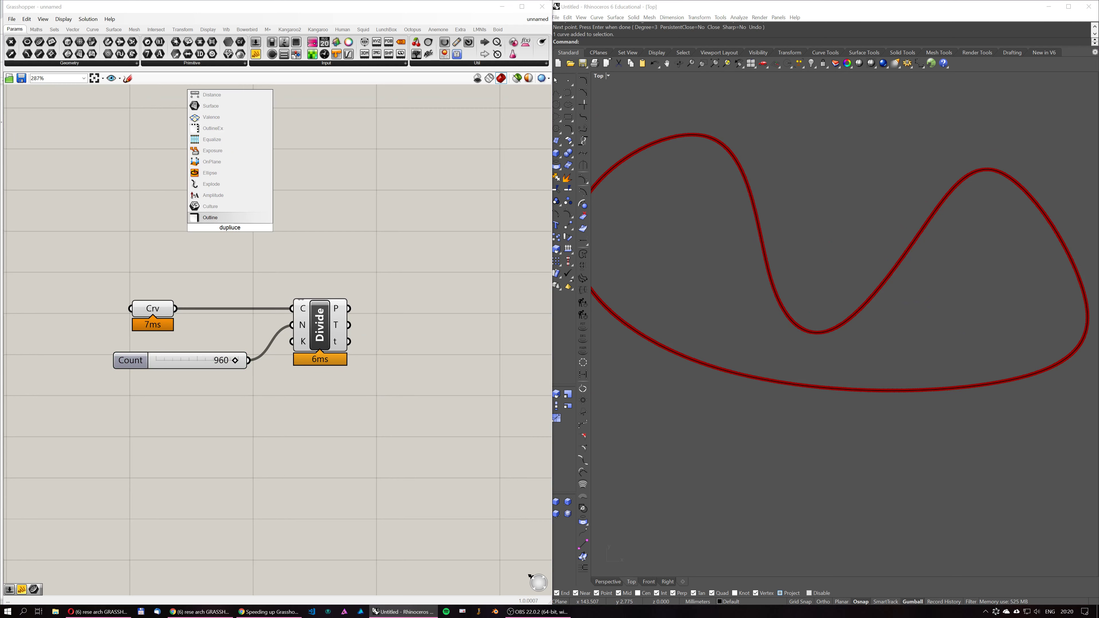
{"action": "key", "text": "ctrl+a"}
{"action": "type", "text": "dup"}
{"action": "key", "text": "Return"}
{"action": "left_click_drag", "start_coordinate": [175, 308], "coordinate": [203, 205]}
Add a number slider of 100 beside Duplicate Data and connect it to the N input.
{"action": "double_click", "coordinate": [132, 239]}
{"action": "type", "text": "0"}
{"action": "key", "text": "BackSpace"}
{"action": "type", "text": "100"}
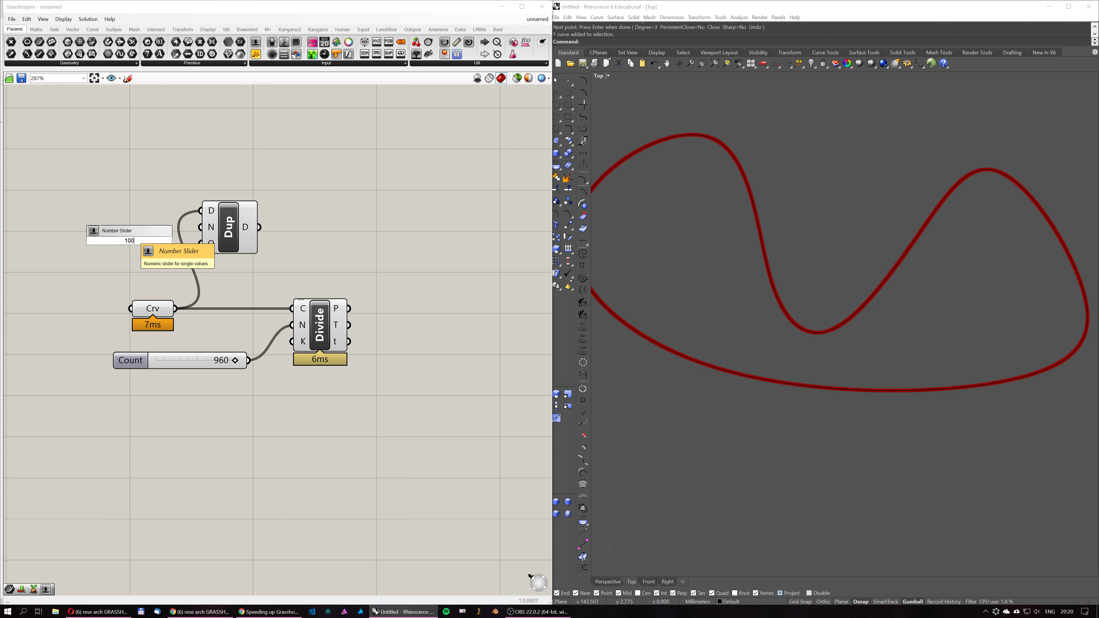
{"action": "key", "text": "Return"}
{"action": "left_click_drag", "start_coordinate": [88, 242], "coordinate": [58, 242]}
{"action": "left_click_drag", "start_coordinate": [166, 241], "coordinate": [202, 227]}
Connect Duplicate Data's output to Divide Curve's C input in place of the direct curve wire, and nudge Duplicate Data down.
{"action": "scroll", "coordinate": [259, 236], "scroll_direction": "up", "scroll_amount": 1}
{"action": "right_click_drag", "start_coordinate": [266, 227], "coordinate": [340, 228]}
{"action": "left_click_drag", "start_coordinate": [334, 226], "coordinate": [371, 321]}
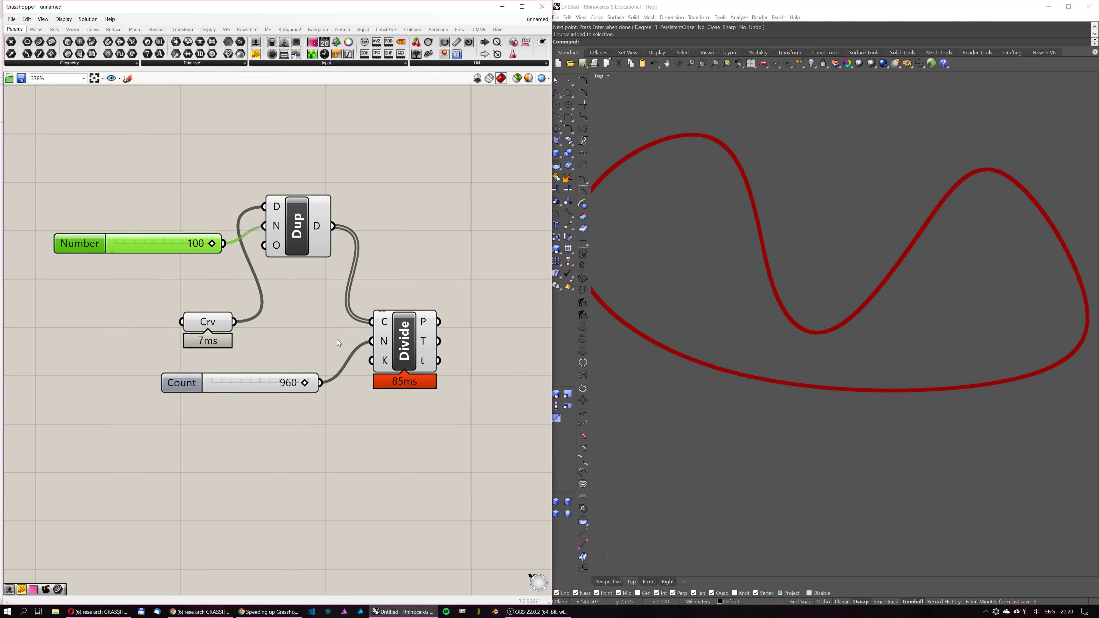
{"action": "scroll", "coordinate": [339, 338], "scroll_direction": "down", "scroll_amount": 1}
{"action": "right_click_drag", "start_coordinate": [340, 338], "coordinate": [351, 361]}
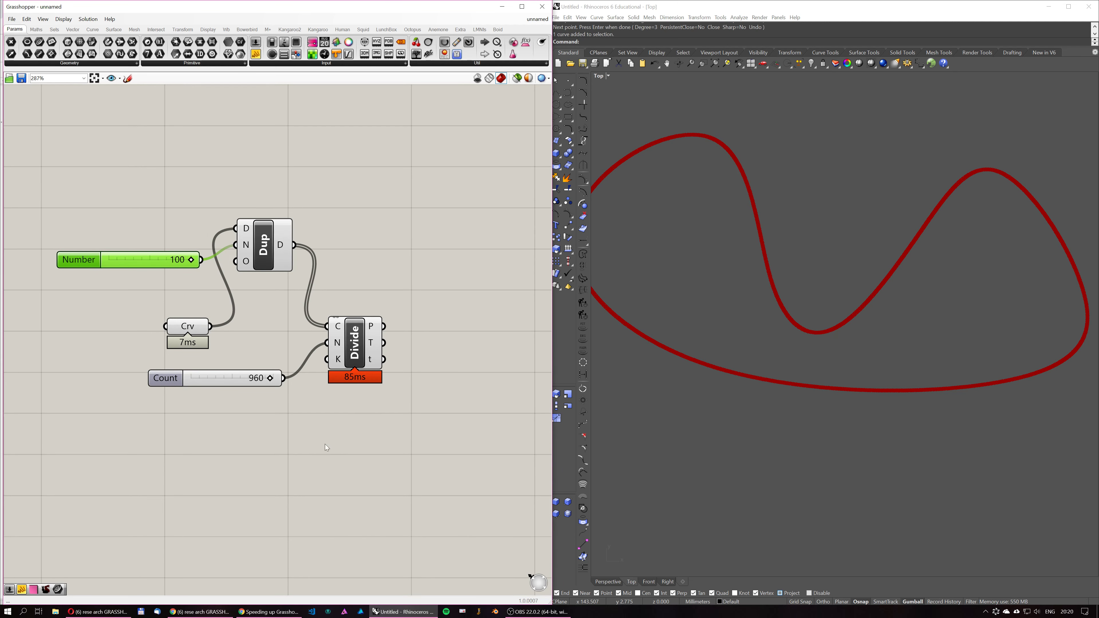
{"action": "left_click_drag", "start_coordinate": [257, 230], "coordinate": [259, 237]}
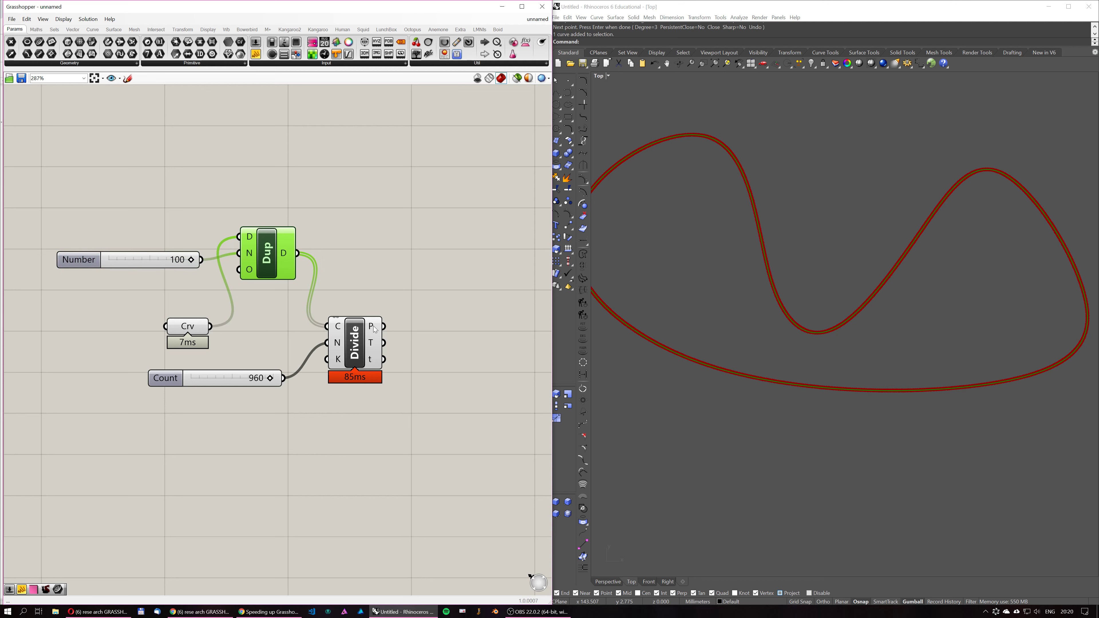
Nudge the Divide Curve component, bring the whole curve into the Top viewport and leave the component deselected.
{"action": "mouse_move", "coordinate": [374, 330]}
{"action": "key", "text": "alt+Tab"}
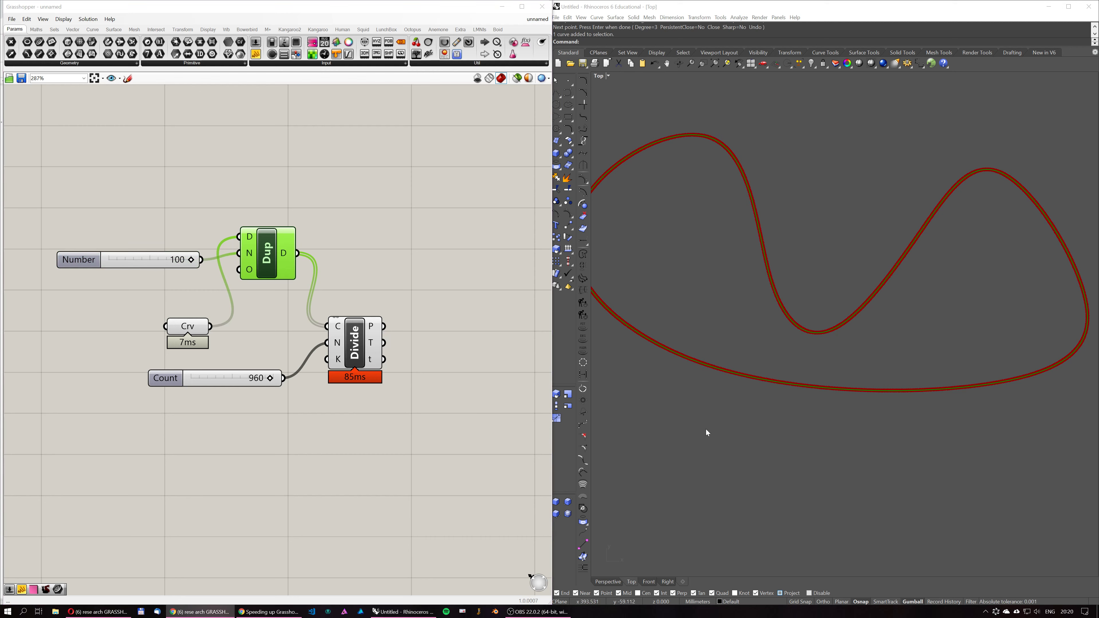
{"action": "left_click_drag", "start_coordinate": [359, 340], "coordinate": [369, 347]}
{"action": "right_click_drag", "start_coordinate": [386, 329], "coordinate": [345, 340]}
{"action": "scroll", "coordinate": [773, 290], "scroll_direction": "down", "scroll_amount": 5}
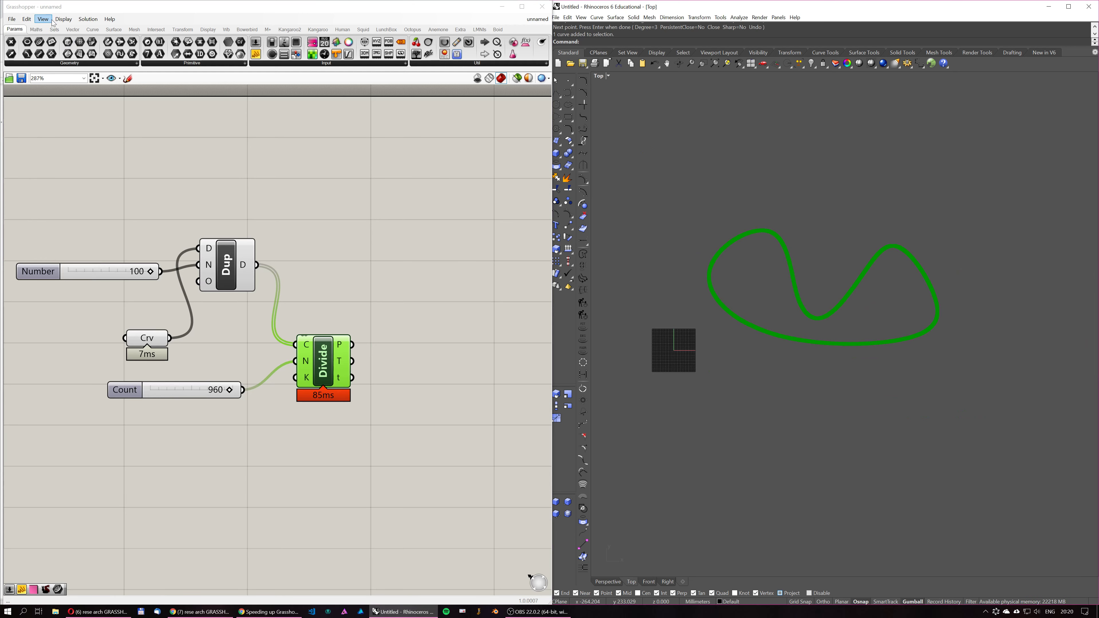
{"action": "right_click_drag", "start_coordinate": [297, 271], "coordinate": [305, 273]}
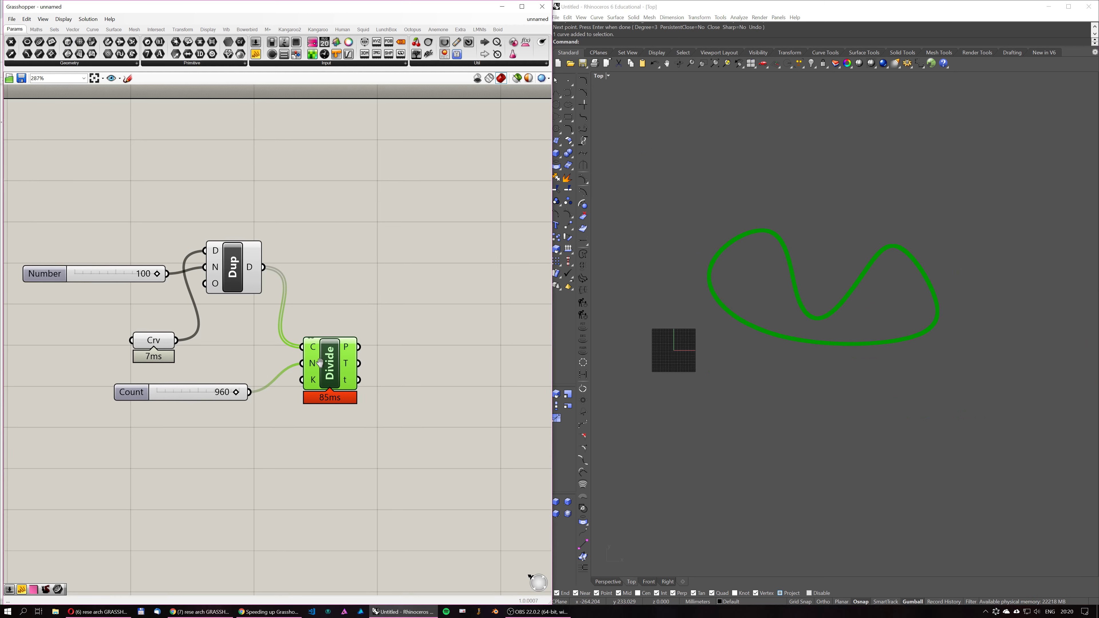
{"action": "left_click", "coordinate": [370, 307]}
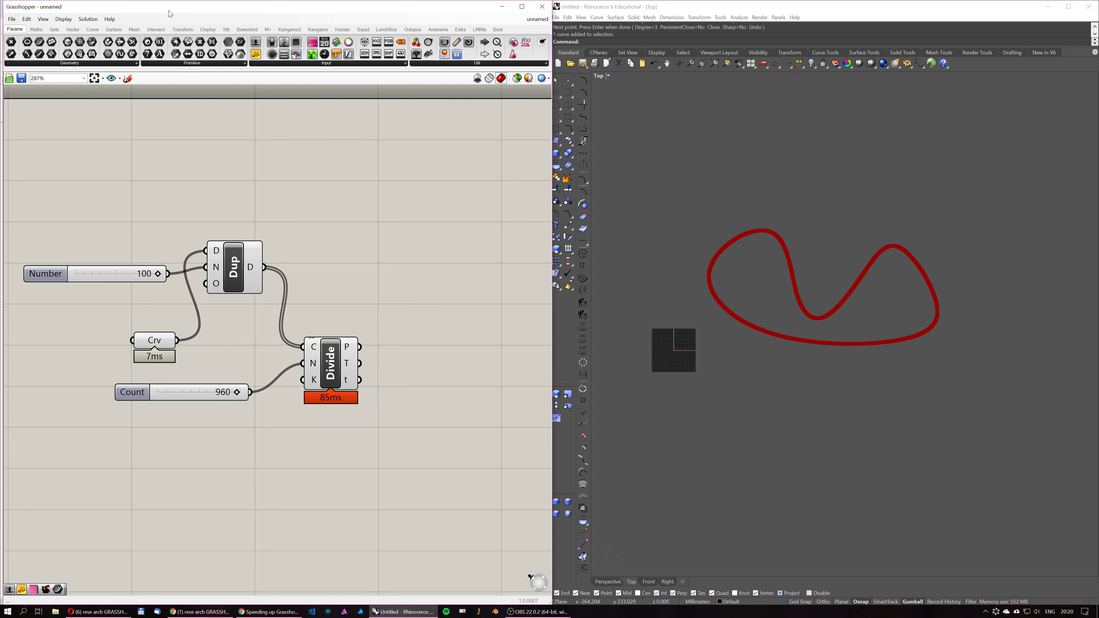
Snap Grasshopper beside the webinar document, return the document to the Systemic Approach list and place the cursor after "Use solver lock".
{"action": "left_click_drag", "start_coordinate": [168, 10], "coordinate": [686, 26]}
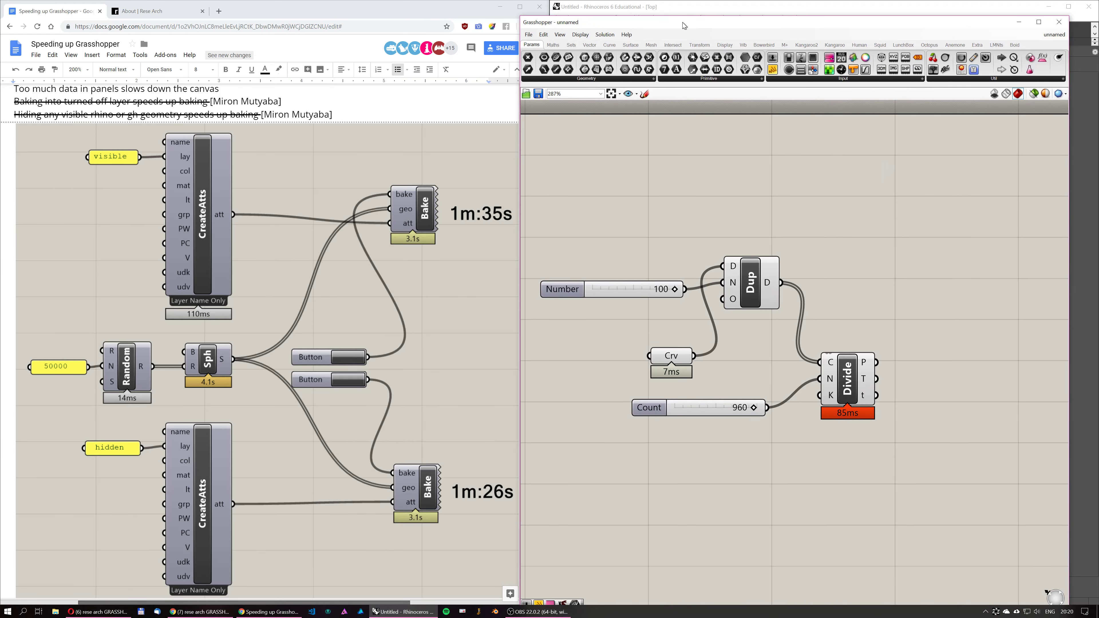
{"action": "key", "text": "super+Right"}
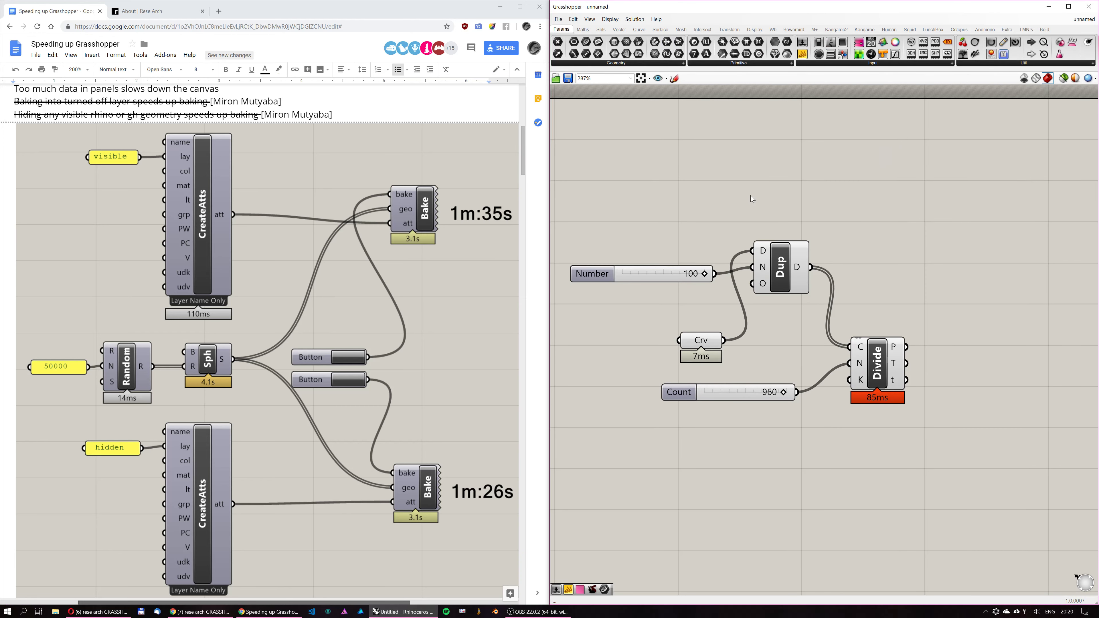
{"action": "scroll", "coordinate": [325, 323], "scroll_direction": "up", "scroll_amount": 10}
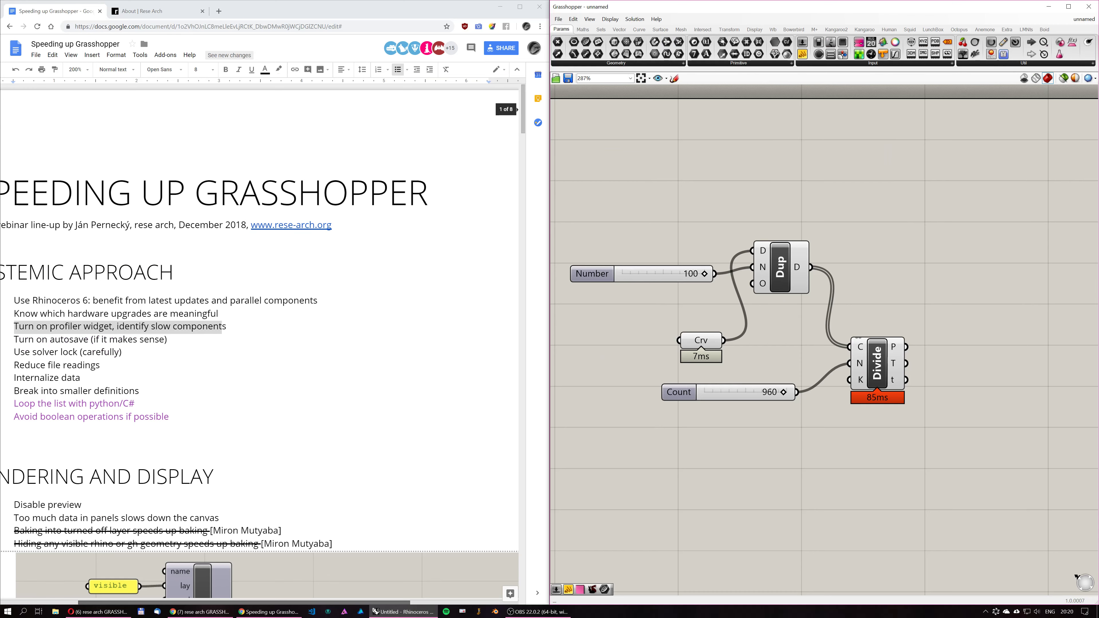
{"action": "left_click_drag", "start_coordinate": [287, 602], "coordinate": [211, 602]}
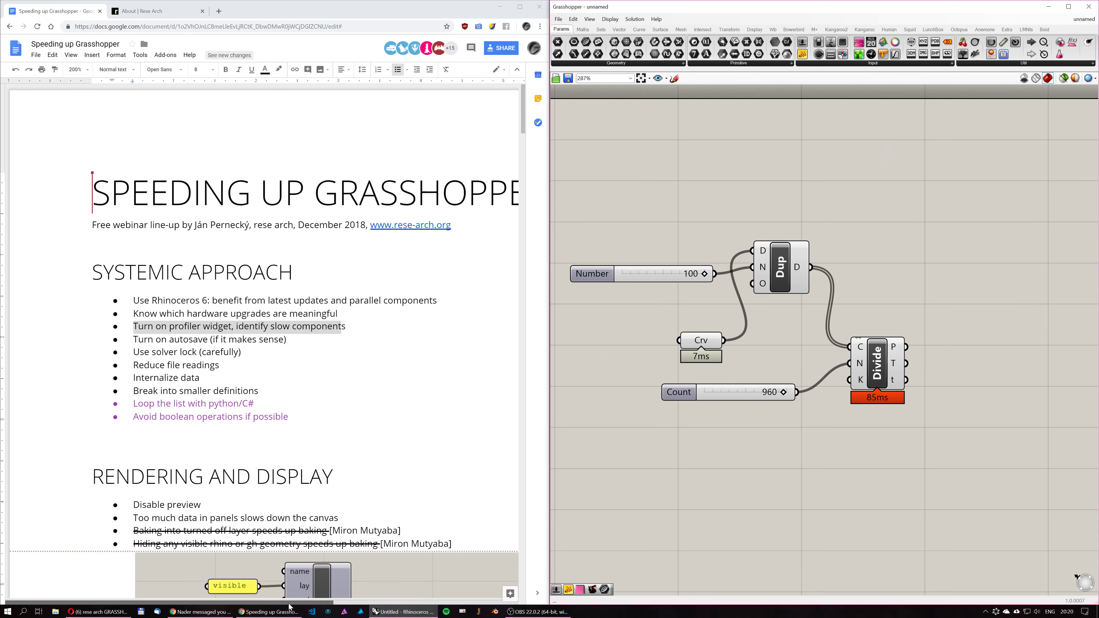
{"action": "left_click", "coordinate": [289, 608]}
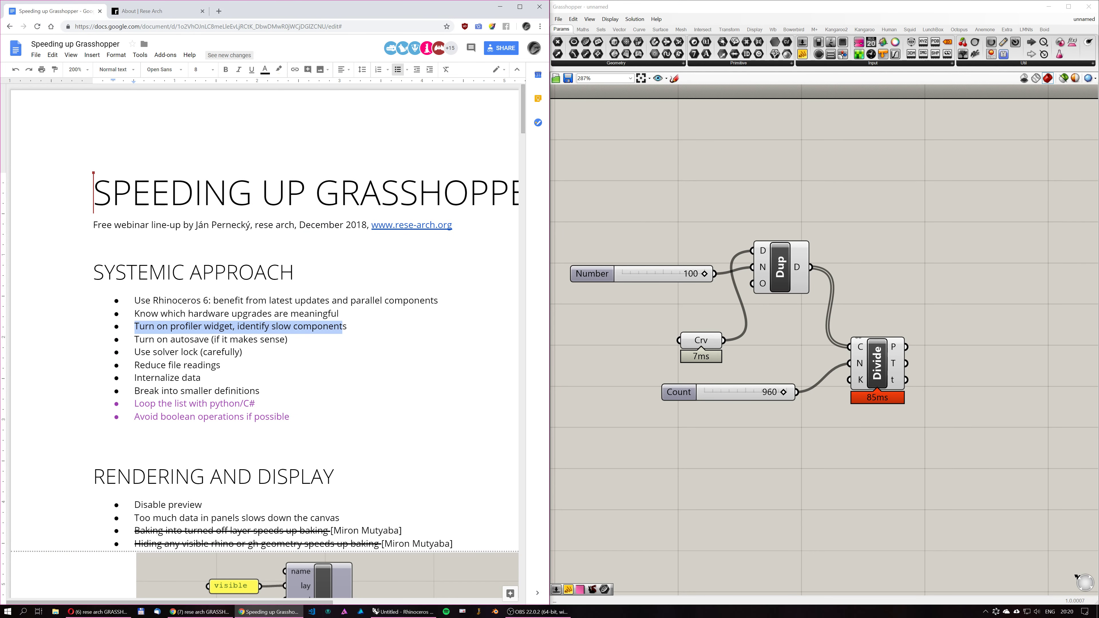
{"action": "left_click", "coordinate": [198, 352]}
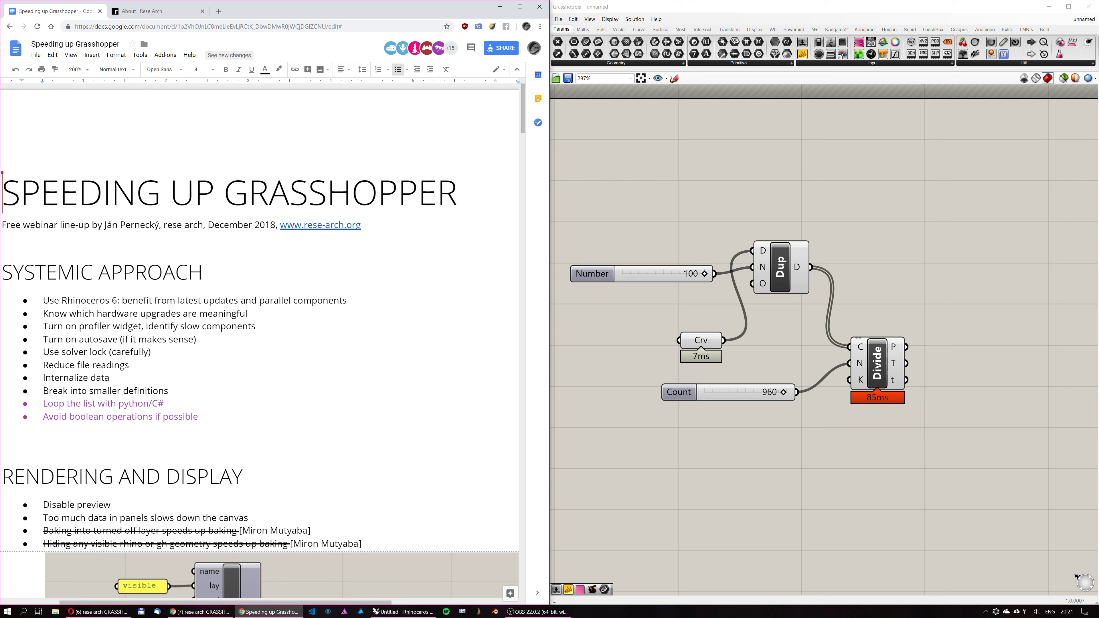
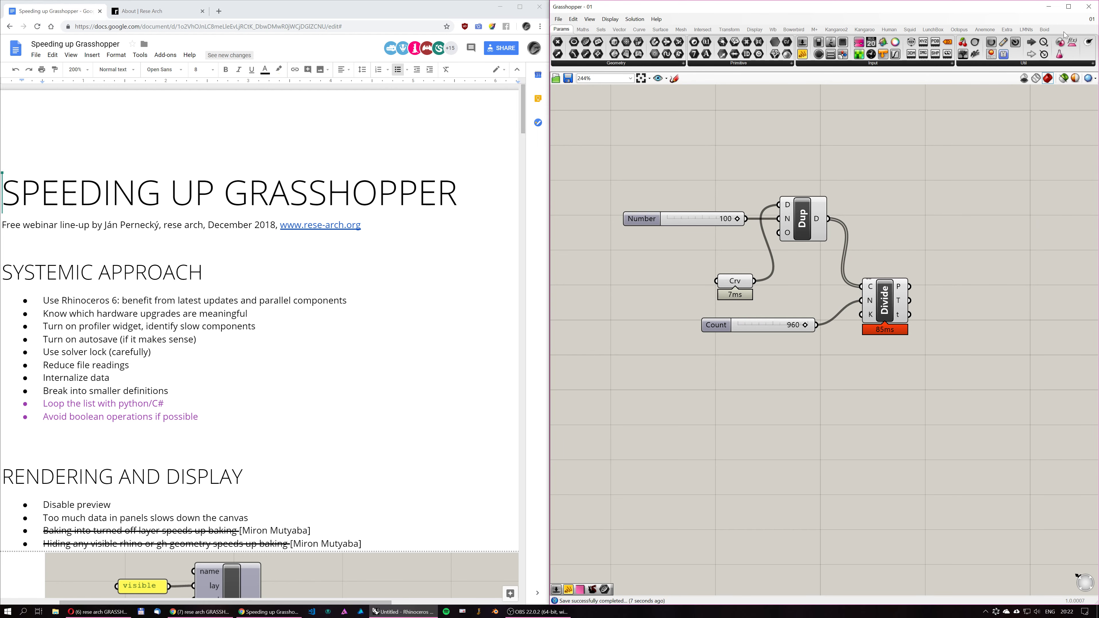
Minimise the open windows and view the file properties of 01.gh on the desktop to check its size.
{"action": "left_click", "coordinate": [1049, 10]}
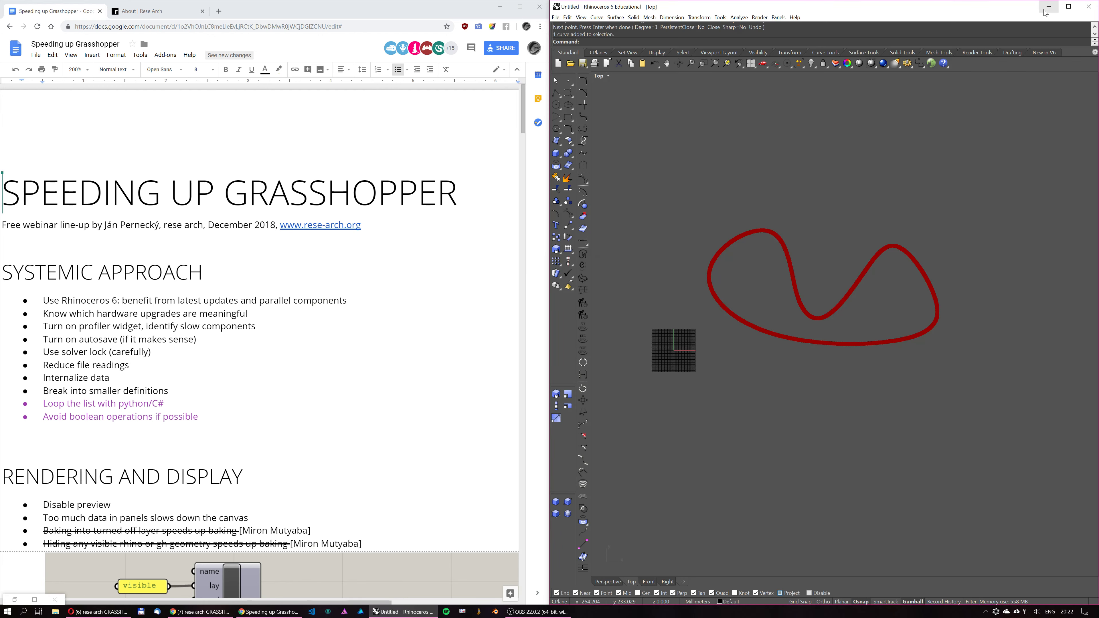
{"action": "left_click", "coordinate": [1045, 10]}
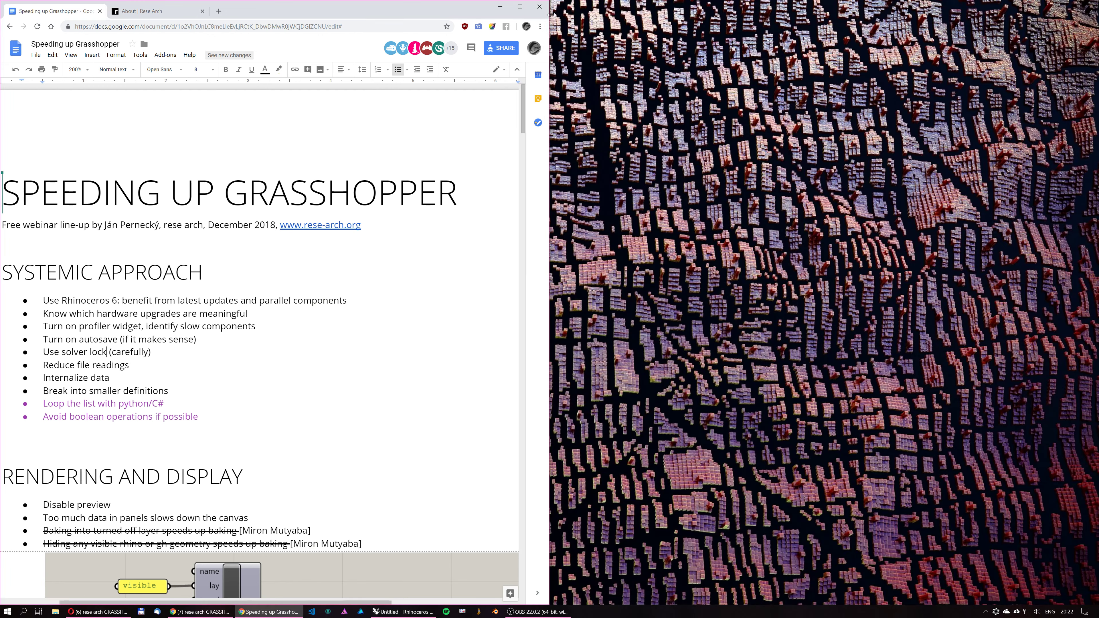
{"action": "left_click", "coordinate": [500, 11]}
{"action": "right_click", "coordinate": [14, 13]}
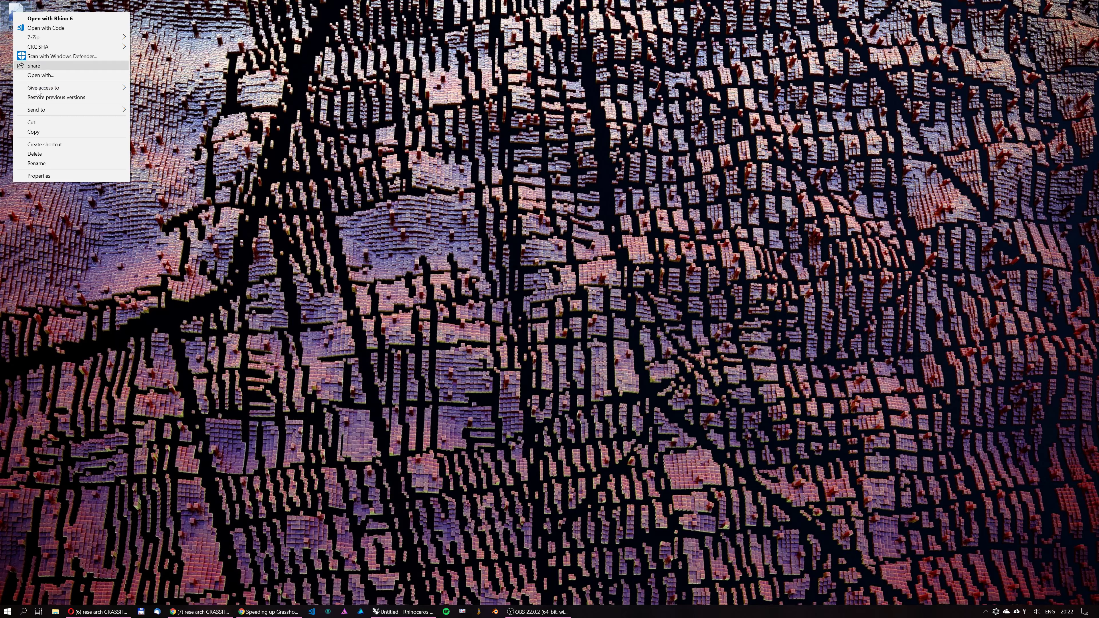
{"action": "left_click", "coordinate": [39, 176]}
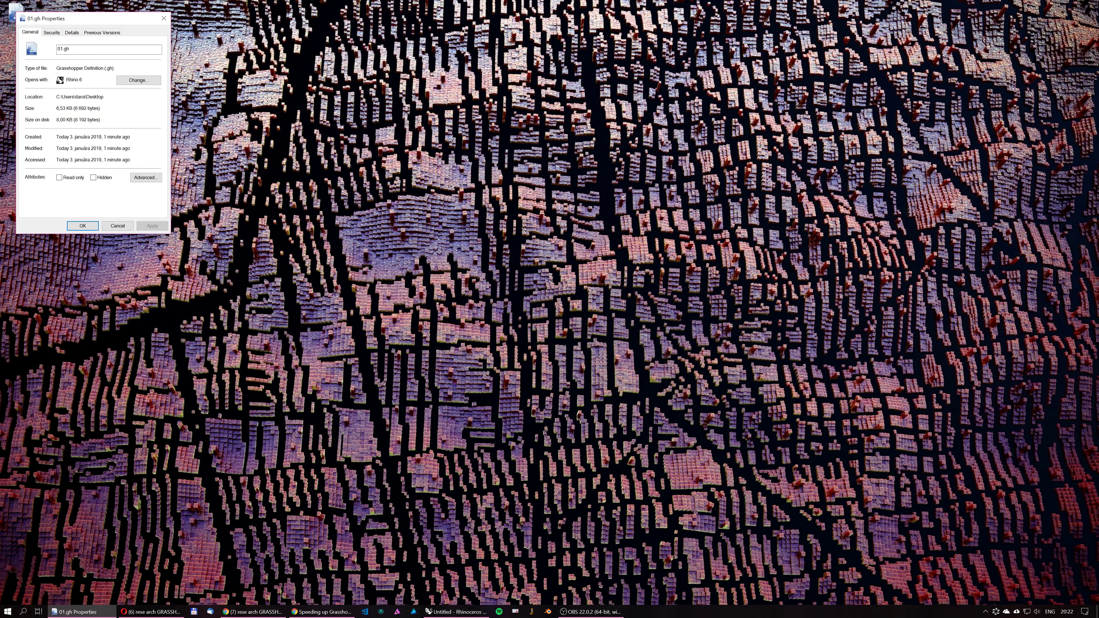
{"action": "left_click", "coordinate": [163, 19]}
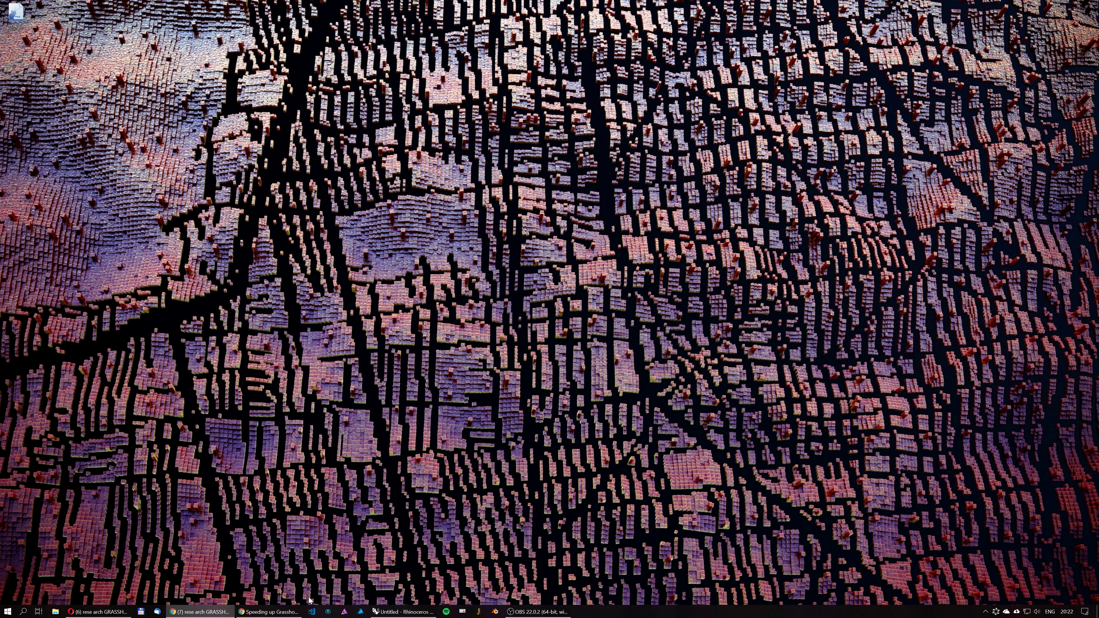
Return to Grasshopper, add a Point parameter connected to Divide Curve's P output, and internalise its data.
{"action": "left_click", "coordinate": [381, 610]}
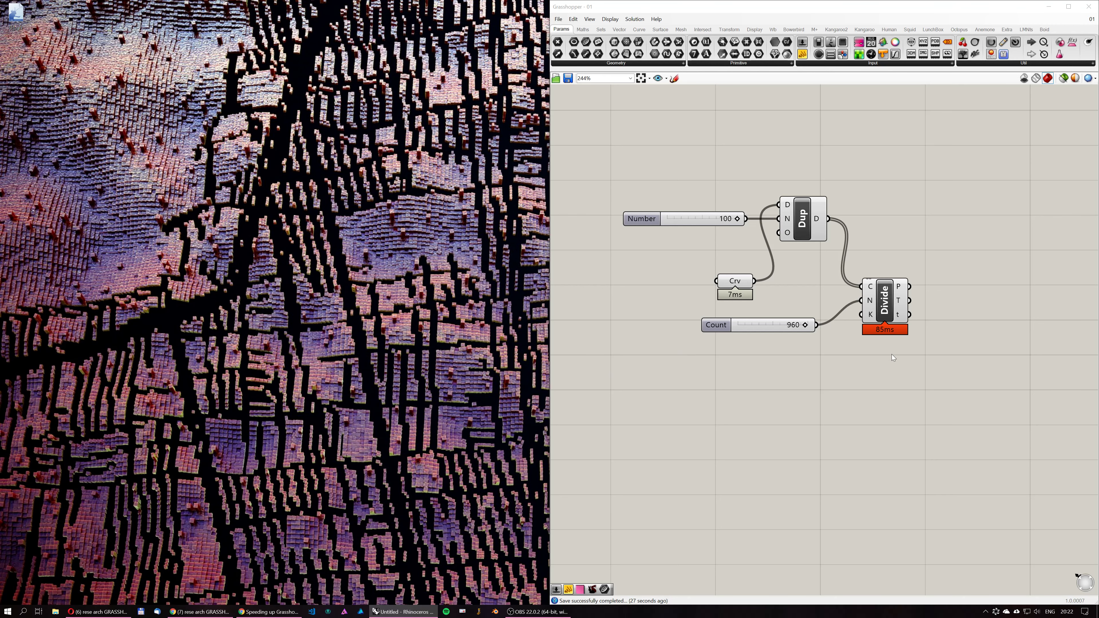
{"action": "right_click_drag", "start_coordinate": [899, 371], "coordinate": [878, 382]}
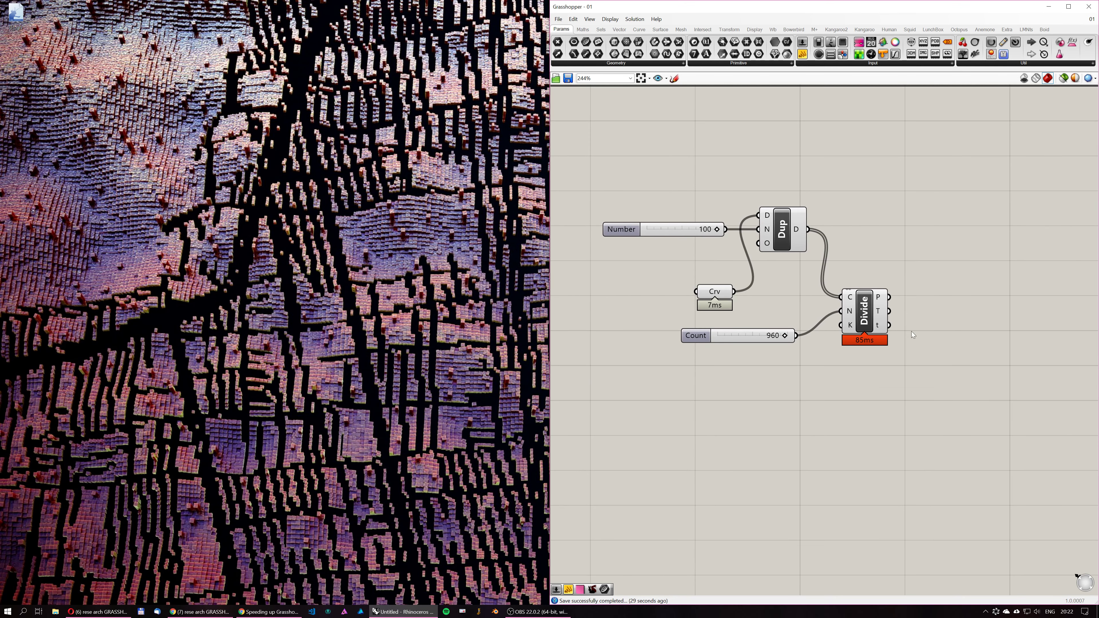
{"action": "right_click_drag", "start_coordinate": [912, 335], "coordinate": [861, 341]}
{"action": "double_click", "coordinate": [874, 315]}
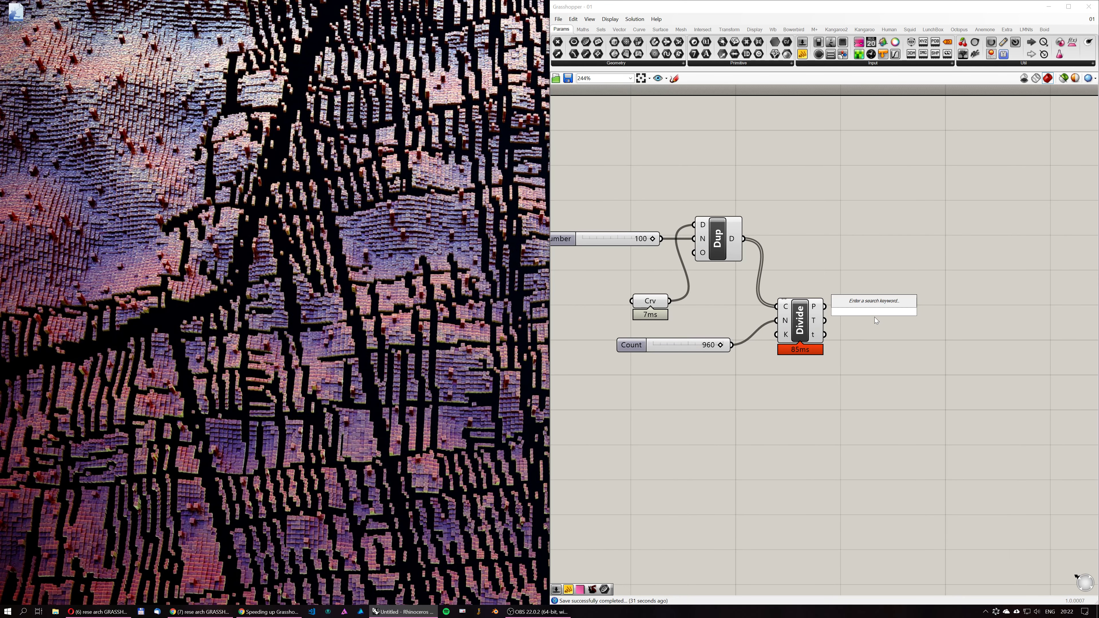
{"action": "type", "text": "point"}
{"action": "key", "text": "Return"}
{"action": "left_click_drag", "start_coordinate": [817, 308], "coordinate": [878, 312]}
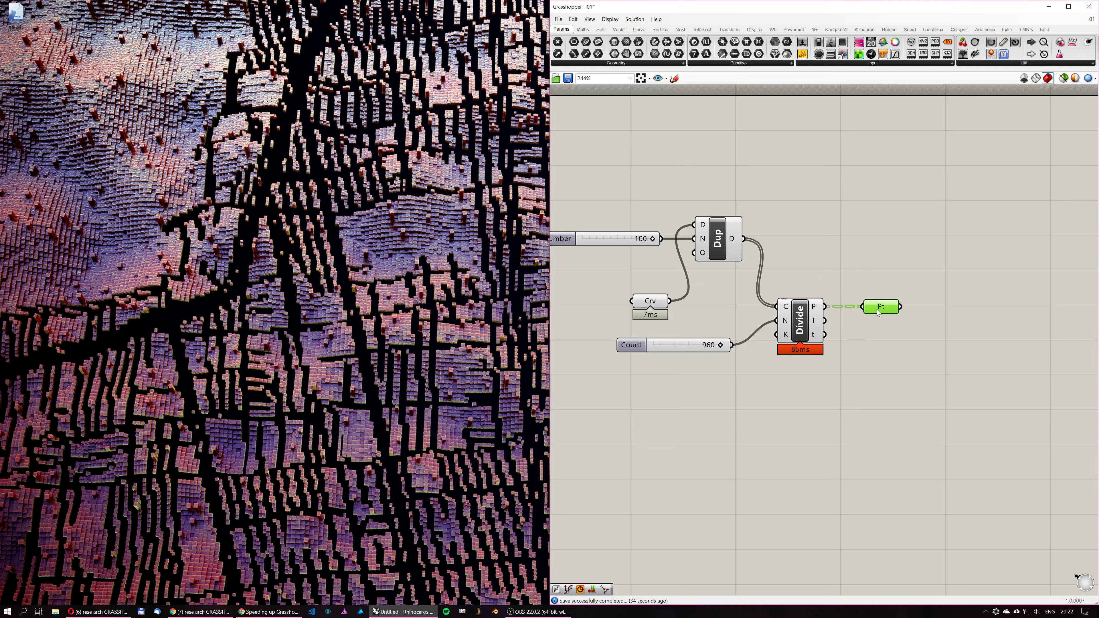
{"action": "right_click", "coordinate": [874, 309]}
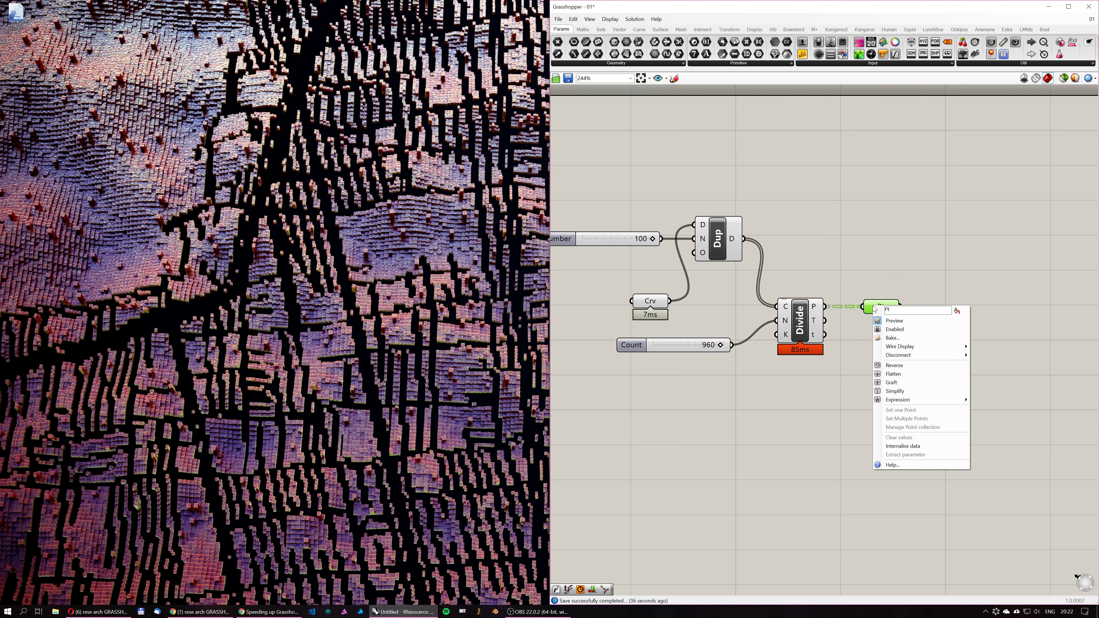
{"action": "left_click", "coordinate": [903, 446]}
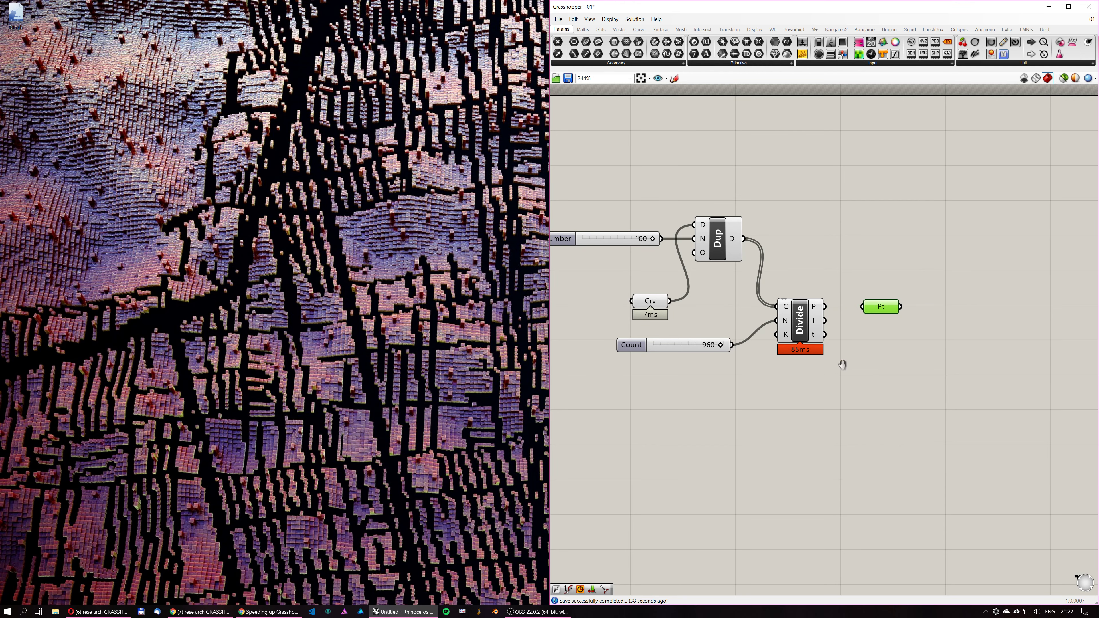
Delete the sliders, Curve parameter, Duplicate Data and Divide Curve, keeping only the Point parameter.
{"action": "scroll", "coordinate": [842, 364], "scroll_direction": "down", "scroll_amount": 2}
{"action": "left_click_drag", "start_coordinate": [878, 419], "coordinate": [636, 212]}
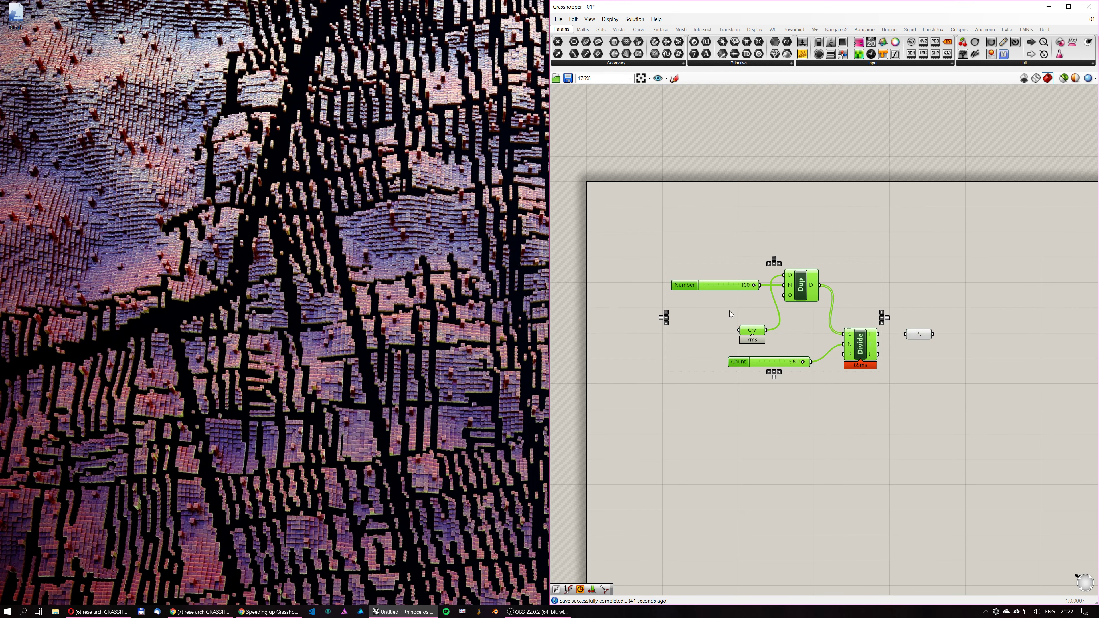
{"action": "key", "text": "Delete"}
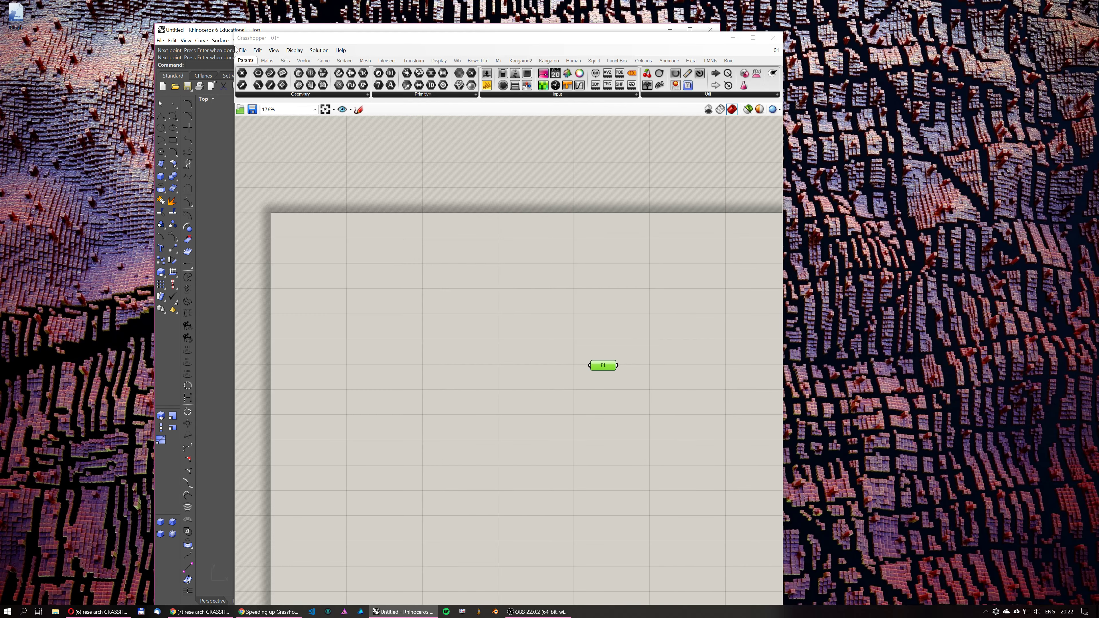
Save the definition as a new file named 02.gh on the Desktop.
{"action": "left_click", "coordinate": [241, 50]}
{"action": "left_click", "coordinate": [284, 102]}
{"action": "left_click", "coordinate": [294, 329]}
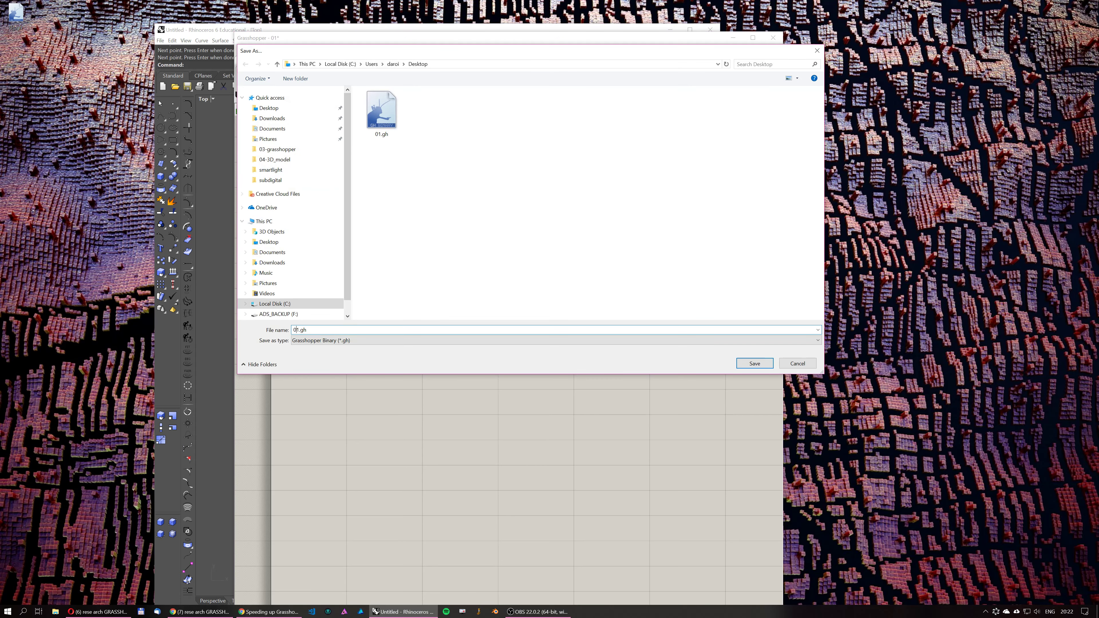
{"action": "key", "text": "Delete"}
{"action": "type", "text": "2"}
{"action": "left_click", "coordinate": [754, 364]}
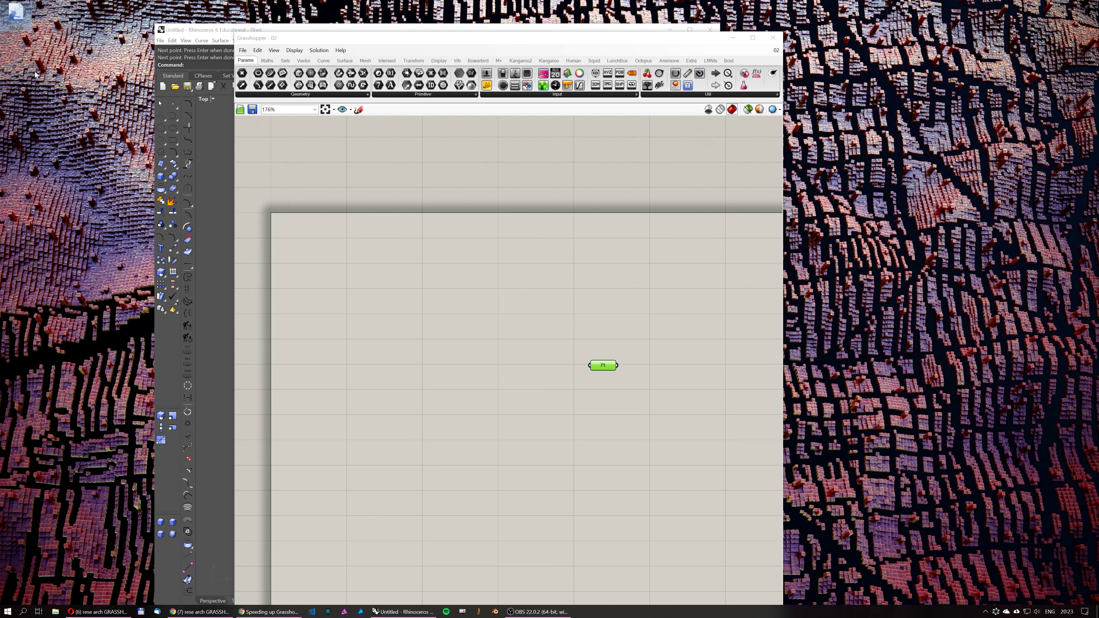
View the file properties of 02.gh on the desktop to check its size.
{"action": "right_click", "coordinate": [13, 59]}
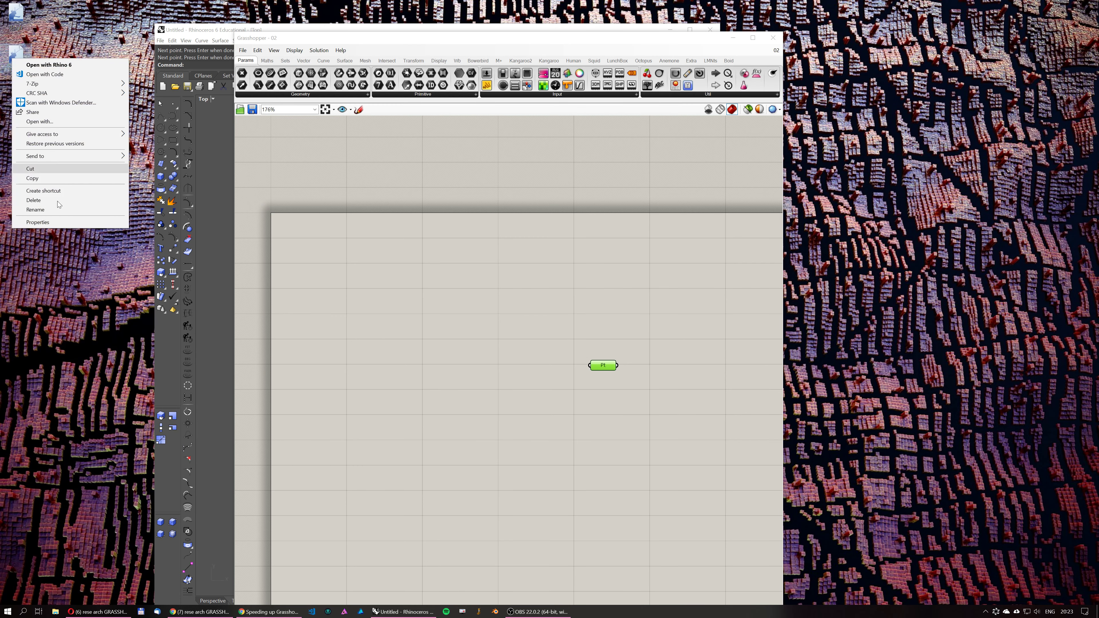
{"action": "left_click", "coordinate": [42, 222]}
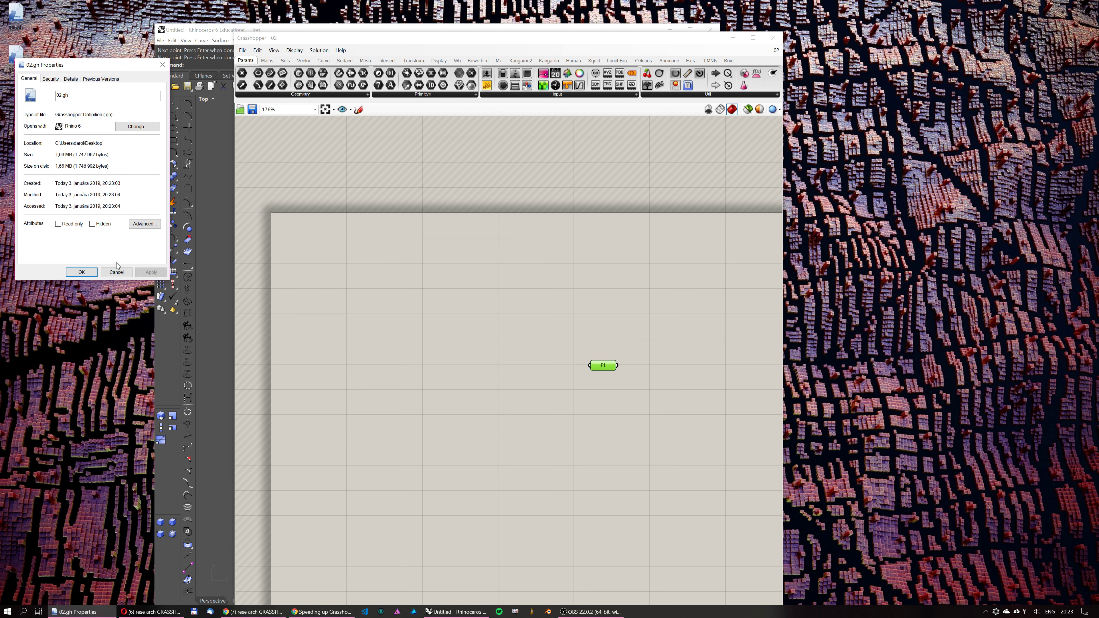
{"action": "left_click", "coordinate": [117, 272]}
Arrange the Rhino and Grasshopper windows side by side, each filling half of the screen.
{"action": "left_click_drag", "start_coordinate": [302, 41], "coordinate": [610, 26]}
{"action": "left_click_drag", "start_coordinate": [374, 31], "coordinate": [272, 24]}
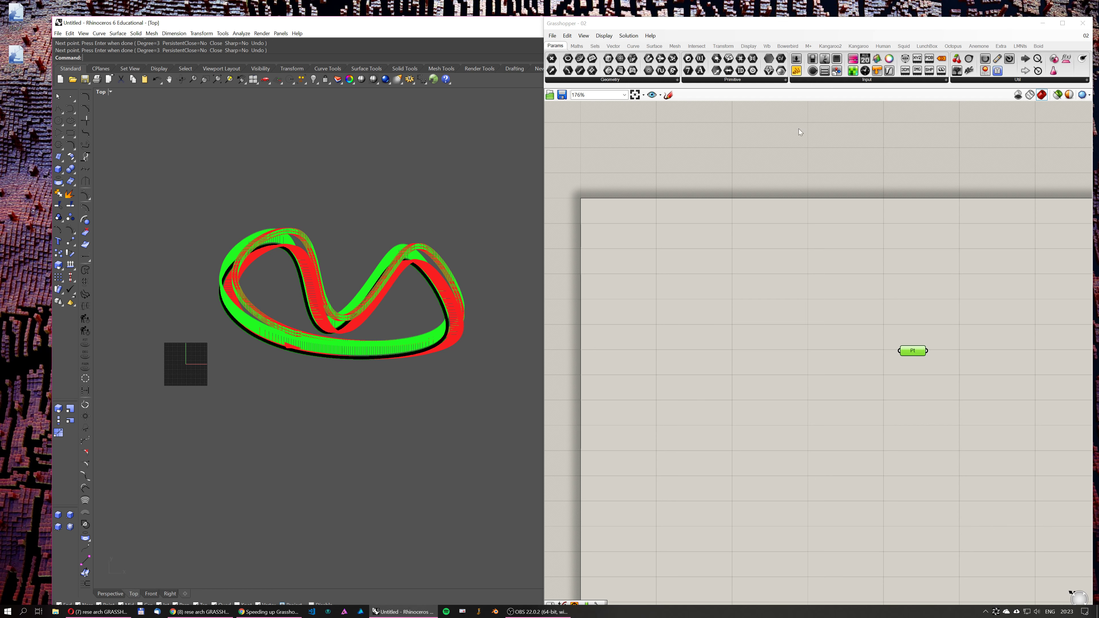
{"action": "left_click_drag", "start_coordinate": [725, 24], "coordinate": [729, 12]}
{"action": "left_click", "coordinate": [436, 23]}
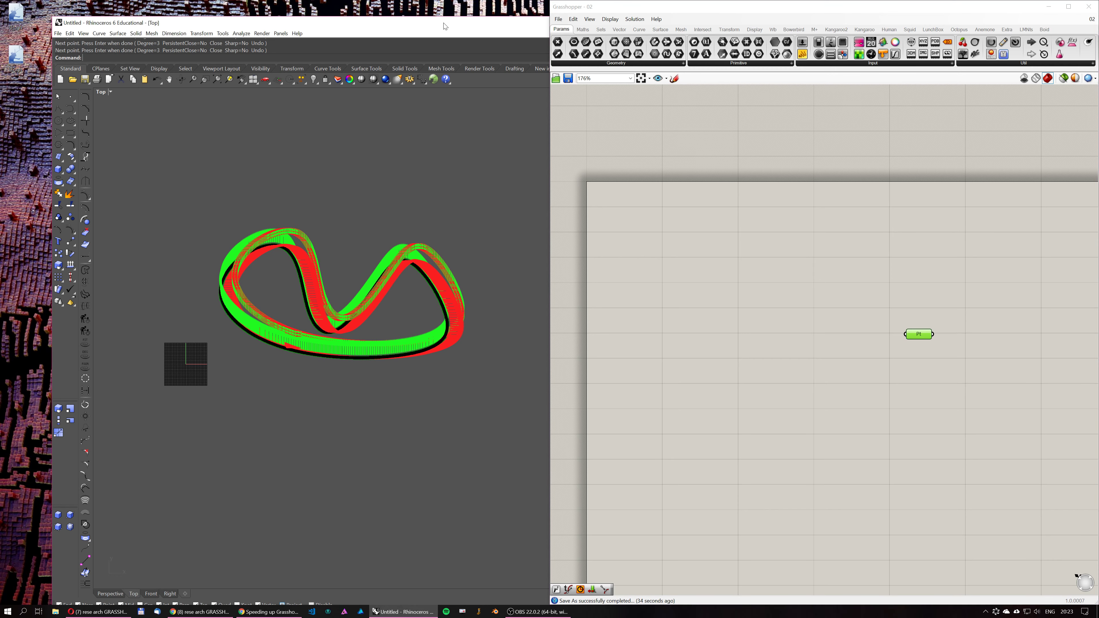
{"action": "key", "text": "super+Left"}
{"action": "key", "text": "Return"}
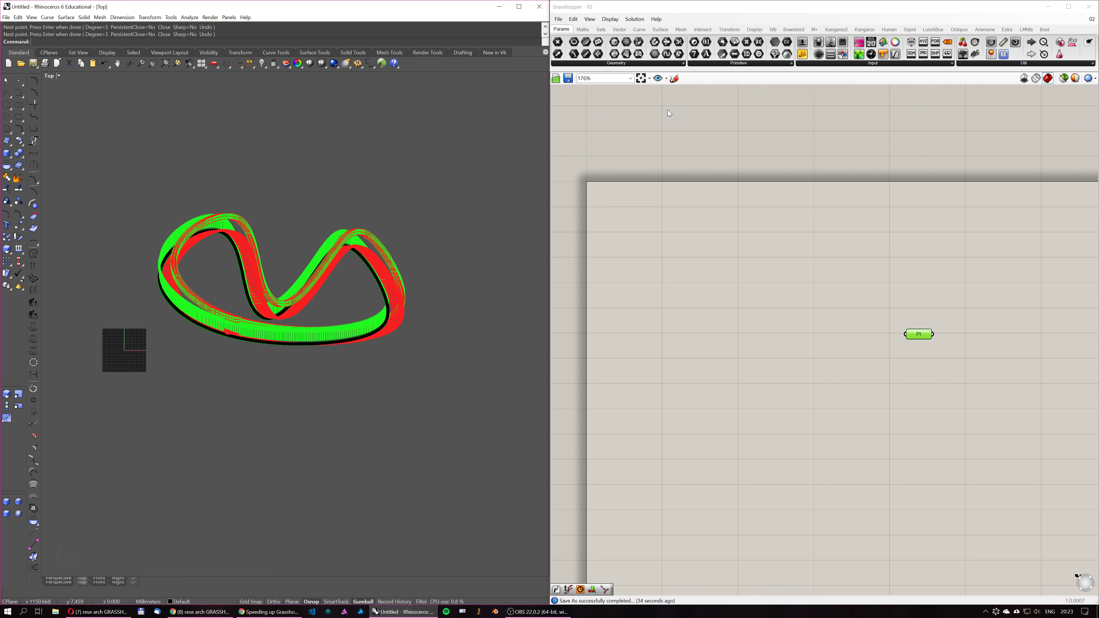
Delete the Point parameter from the canvas and bring the webinar document beside Grasshopper, with Rhino snapped behind Grasshopper.
{"action": "left_click", "coordinate": [559, 20]}
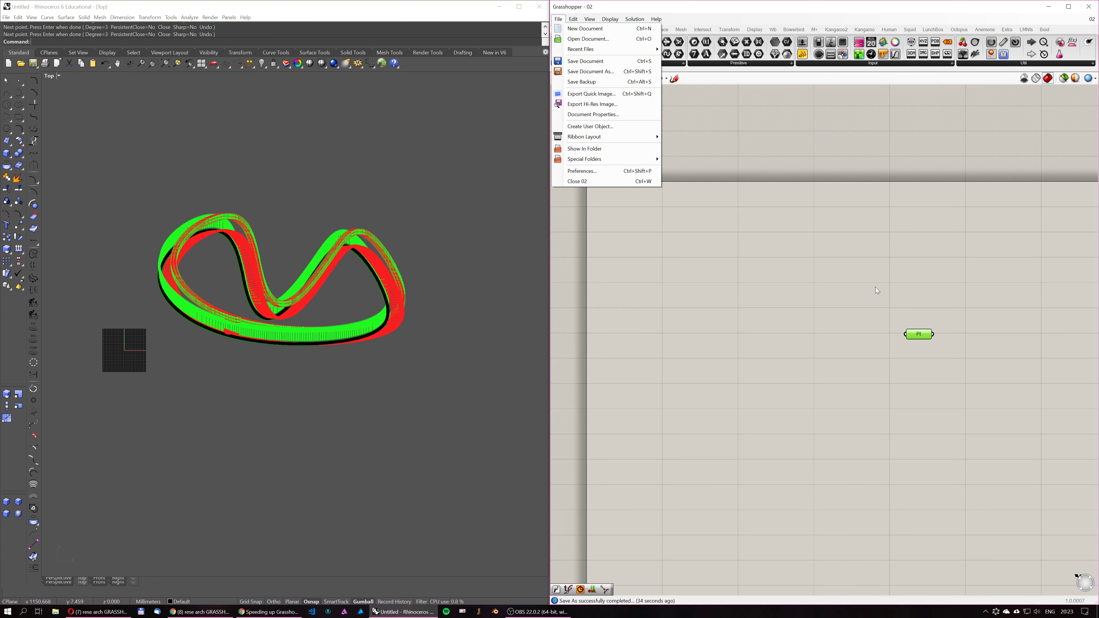
{"action": "left_click", "coordinate": [978, 385]}
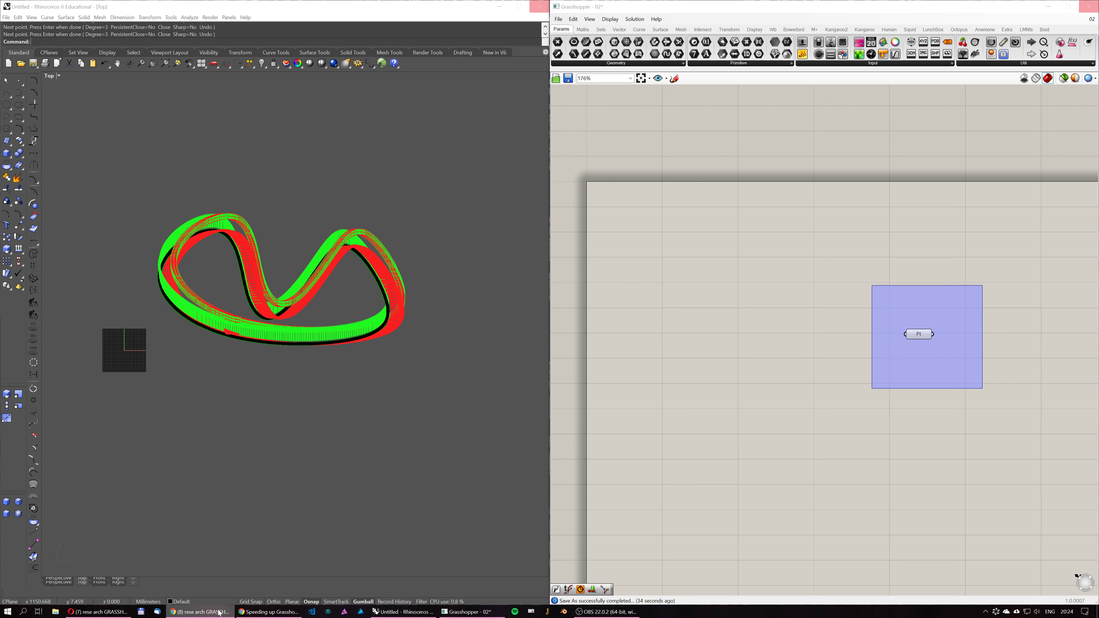
{"action": "left_click", "coordinate": [277, 612]}
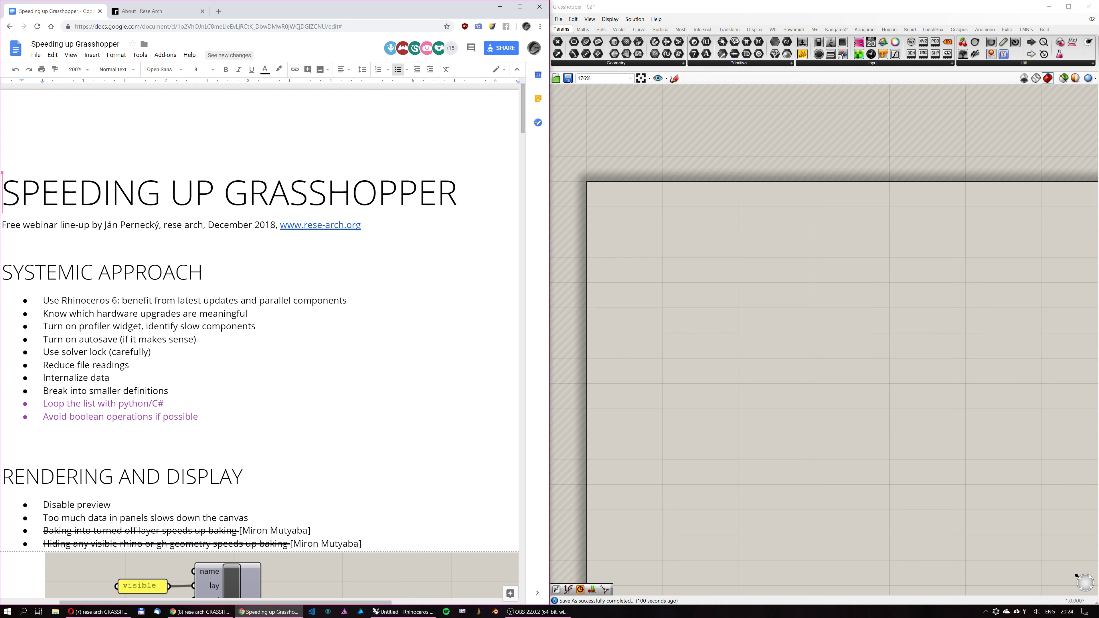
{"action": "left_click", "coordinate": [717, 290]}
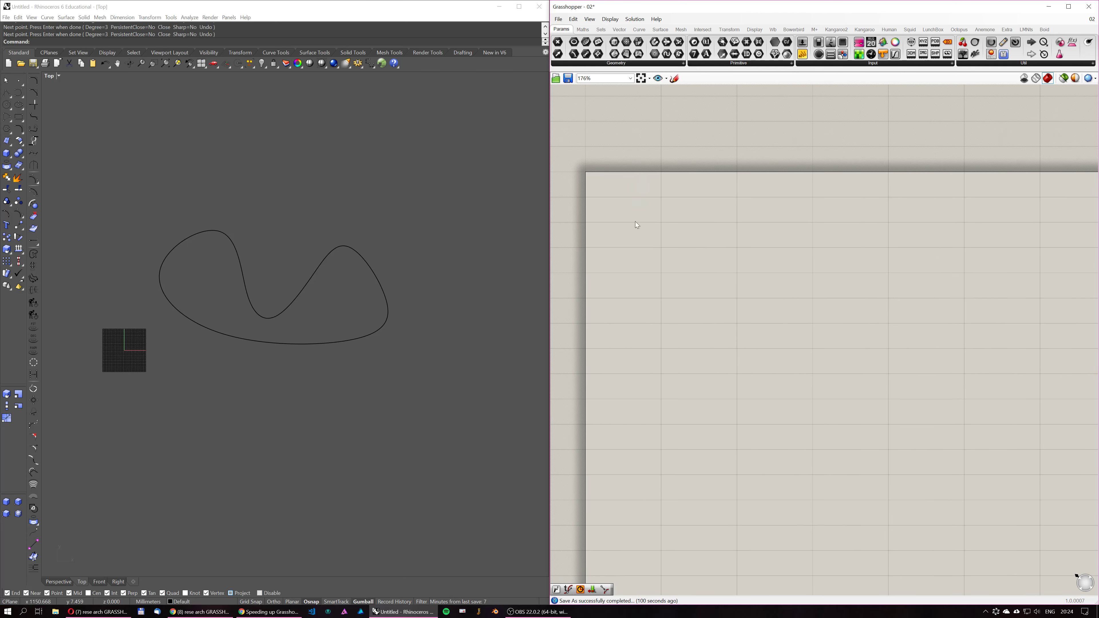
{"action": "left_click_drag", "start_coordinate": [277, 7], "coordinate": [542, 38]}
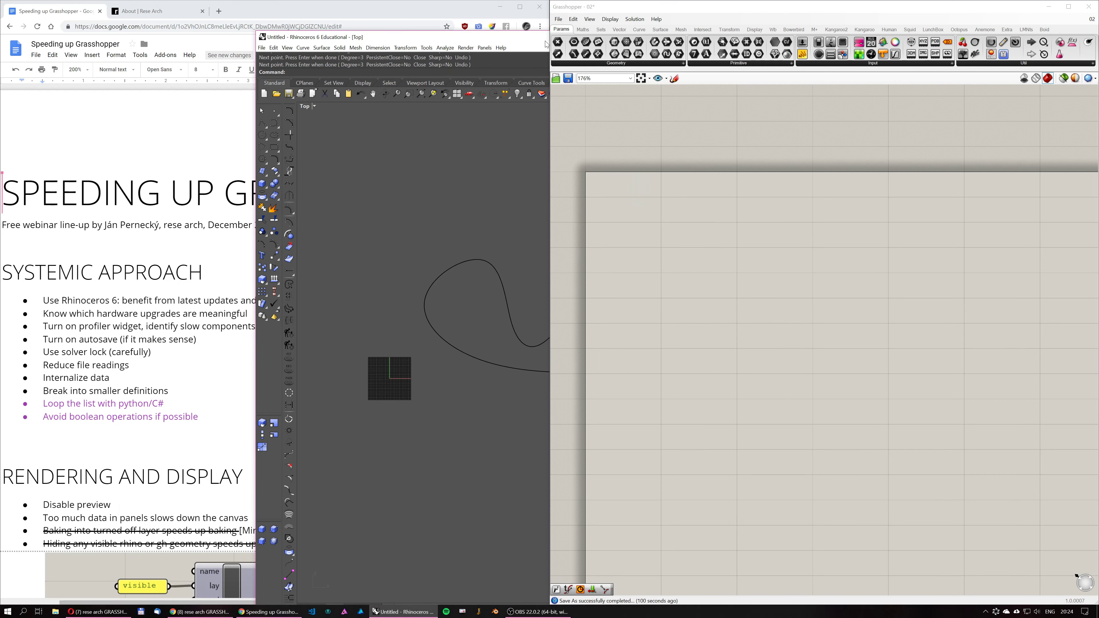
{"action": "key", "text": "super+Right"}
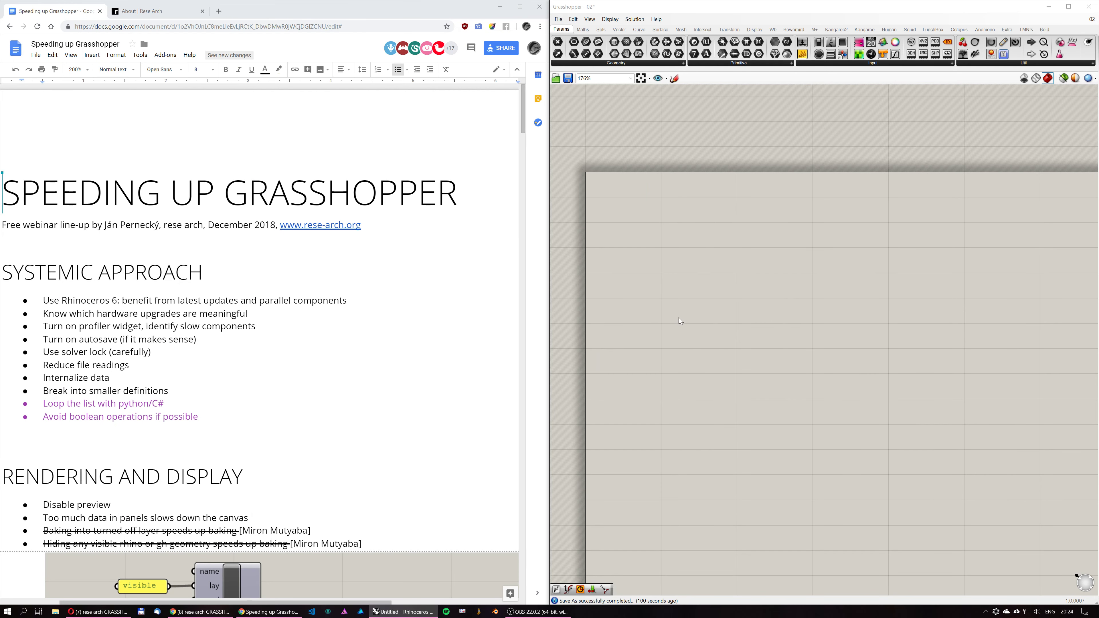
Lock the Grasshopper solver.
{"action": "middle_click", "coordinate": [648, 289]}
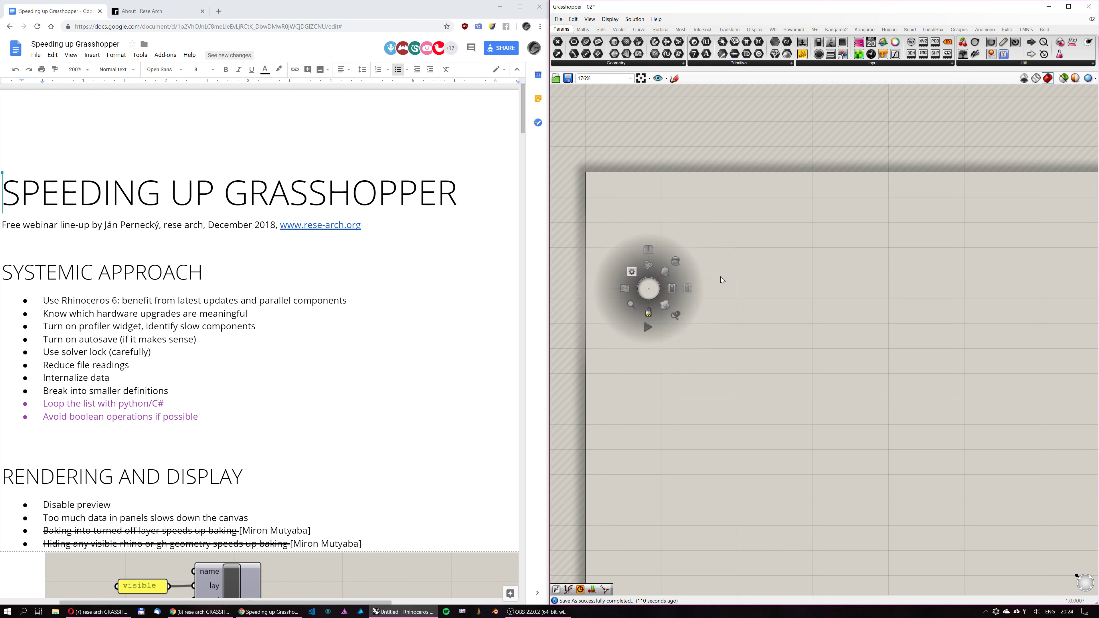
{"action": "right_click", "coordinate": [720, 213]}
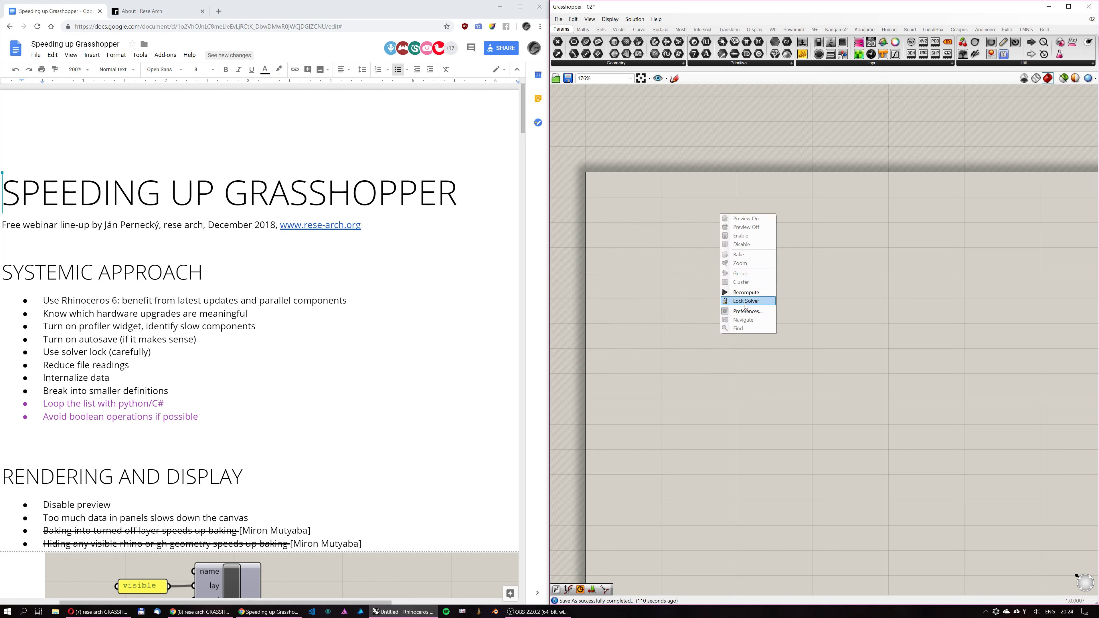
{"action": "left_click", "coordinate": [652, 298]}
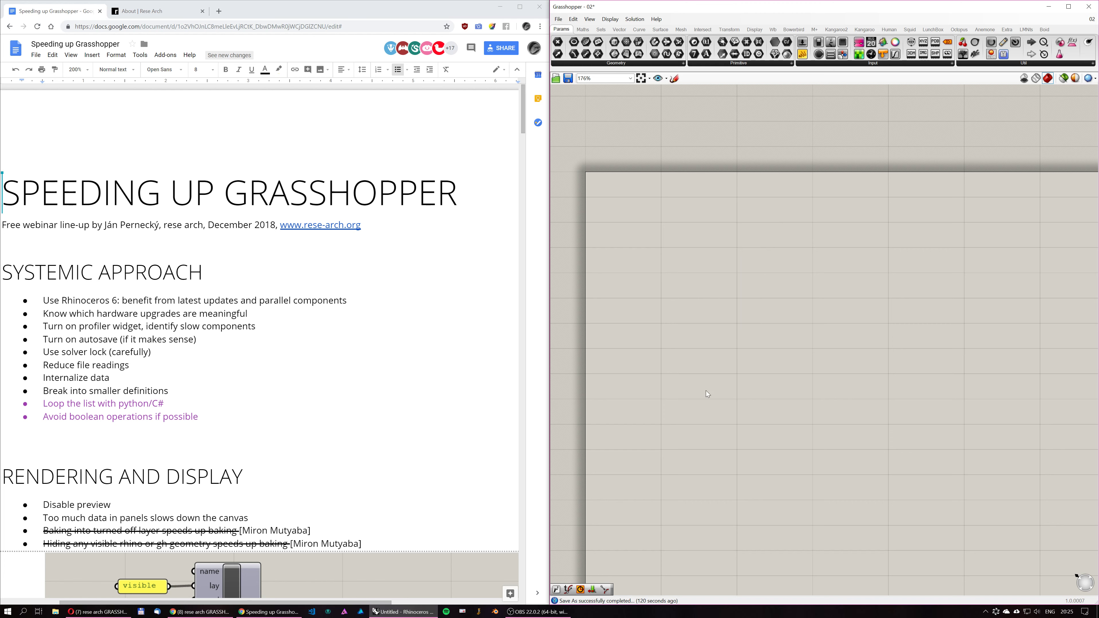
{"action": "right_click", "coordinate": [721, 277]}
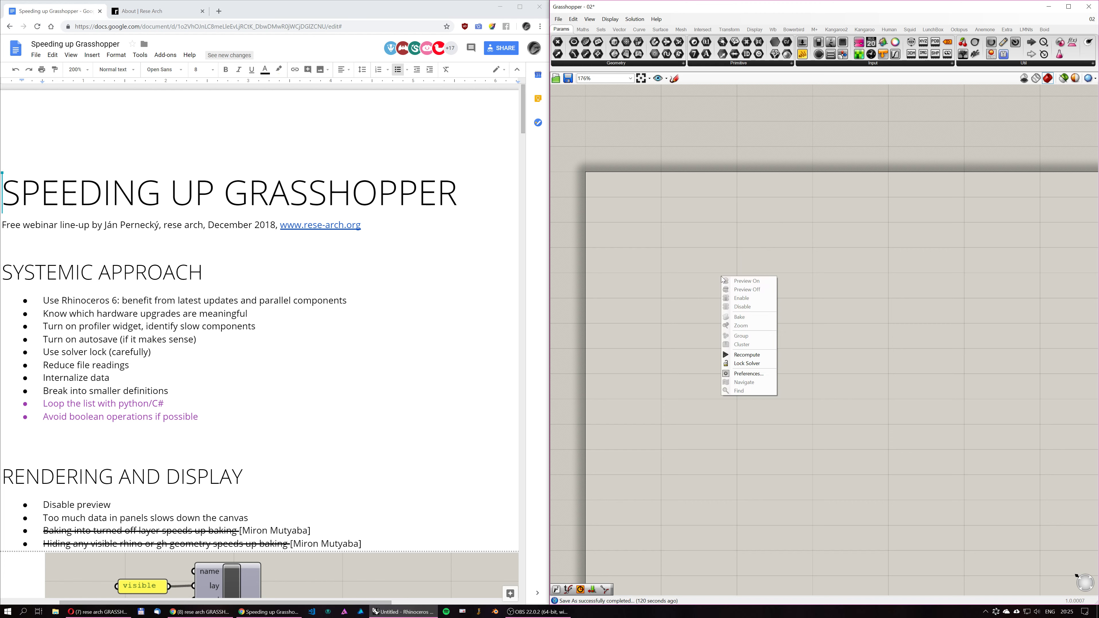
{"action": "left_click", "coordinate": [738, 364]}
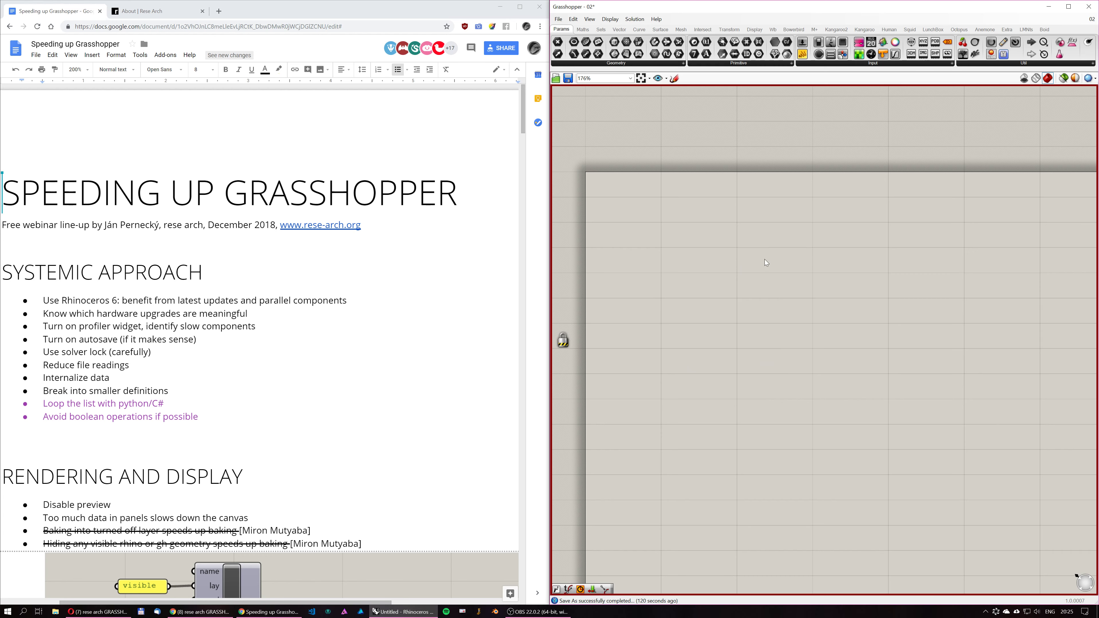
Snap Grasshopper beside Rhino and select the closed curve in the Top viewport.
{"action": "left_click_drag", "start_coordinate": [687, 8], "coordinate": [132, 48]}
{"action": "key", "text": "super+Left"}
{"action": "left_click_drag", "start_coordinate": [816, 235], "coordinate": [725, 308]}
Add a Curve parameter to the canvas and reference the selected closed curve in it.
{"action": "double_click", "coordinate": [143, 342]}
{"action": "type", "text": "curve"}
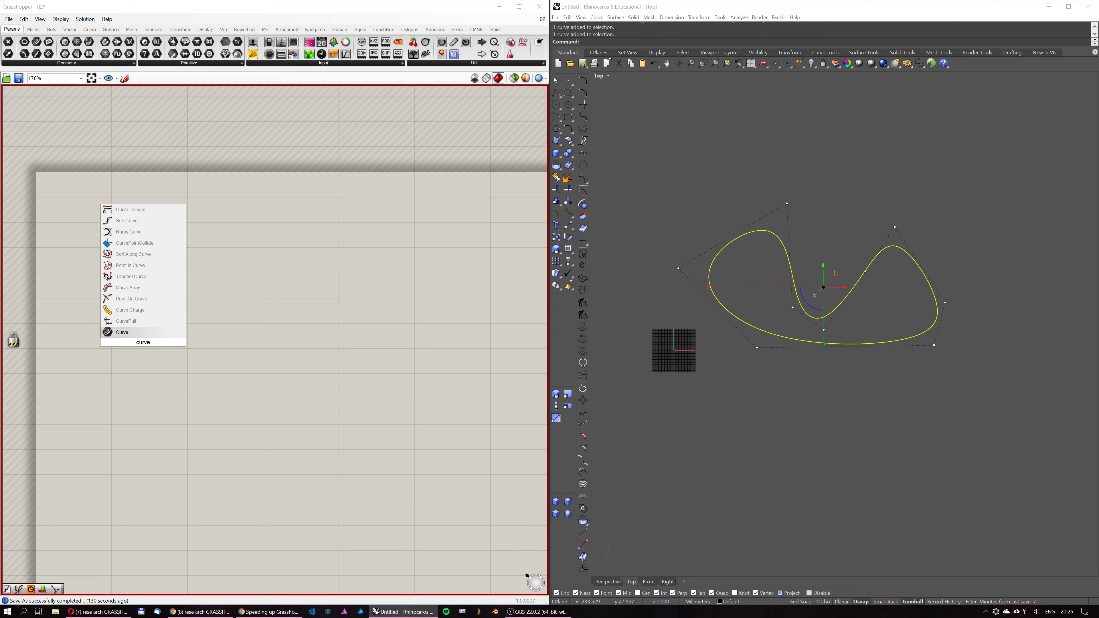
{"action": "key", "text": "Return"}
{"action": "right_click", "coordinate": [143, 343]}
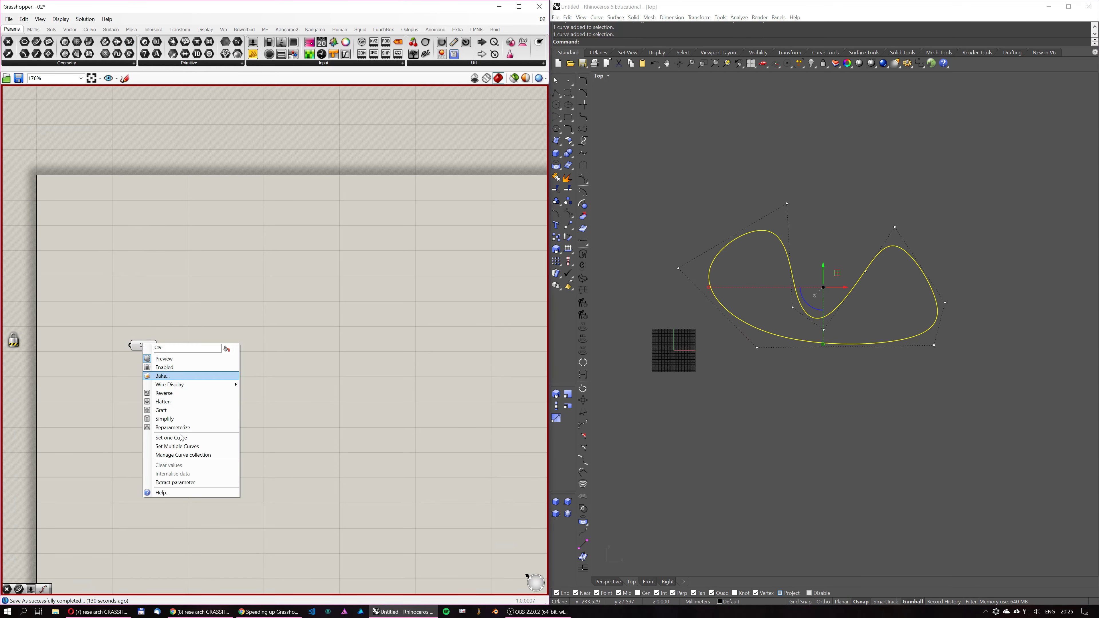
{"action": "left_click", "coordinate": [182, 437]}
Add a Divide Curve component beside the Curve parameter.
{"action": "right_click_drag", "start_coordinate": [184, 379], "coordinate": [239, 367]}
{"action": "scroll", "coordinate": [238, 374], "scroll_direction": "up", "scroll_amount": 2}
{"action": "double_click", "coordinate": [288, 354]}
{"action": "type", "text": "divid"}
{"action": "key", "text": "Return"}
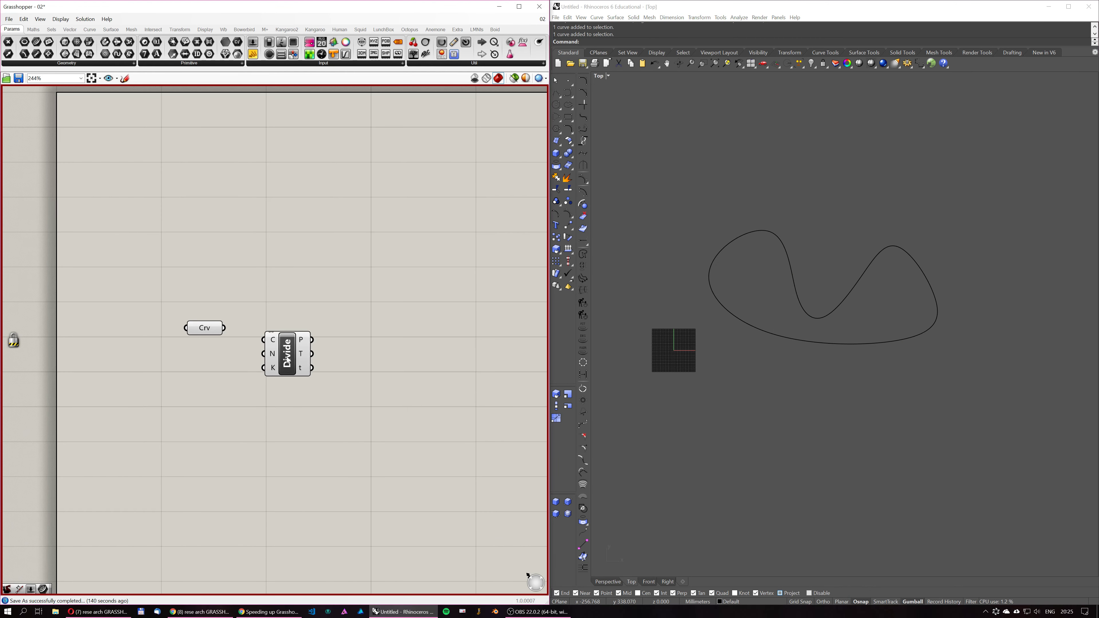
Connect the Curve parameter to Divide Curve's C input and unlock the solver.
{"action": "left_click_drag", "start_coordinate": [224, 327], "coordinate": [294, 334]}
{"action": "middle_click", "coordinate": [162, 267]}
{"action": "left_click", "coordinate": [162, 293]}
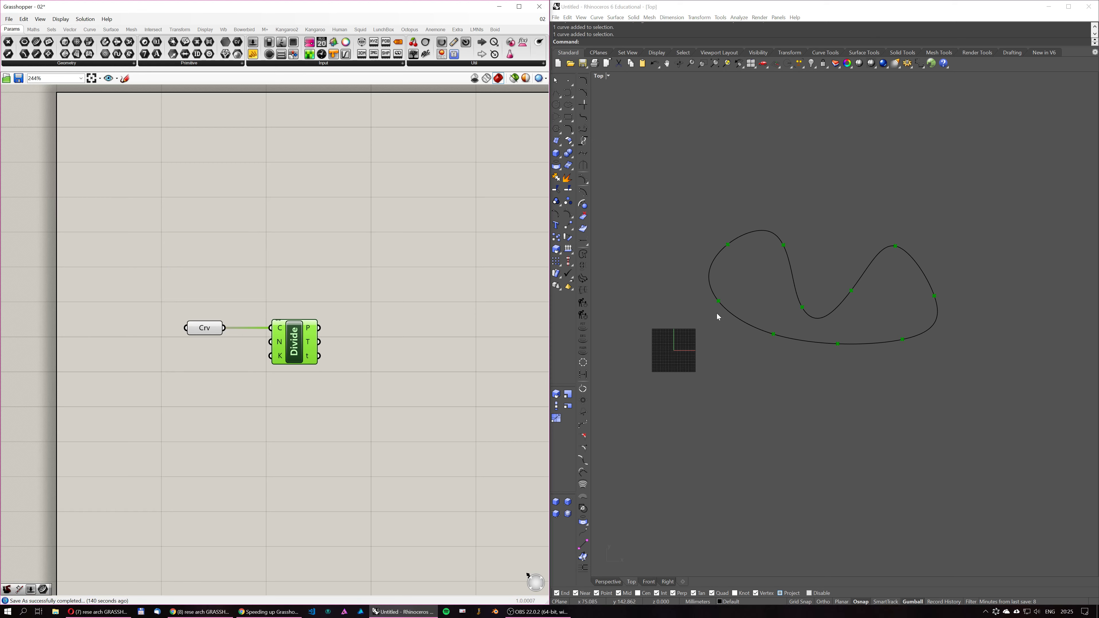
Move Grasshopper off the Rhino viewport to sit beside the webinar outline and lock the solver.
{"action": "left_click_drag", "start_coordinate": [312, 9], "coordinate": [871, 9]}
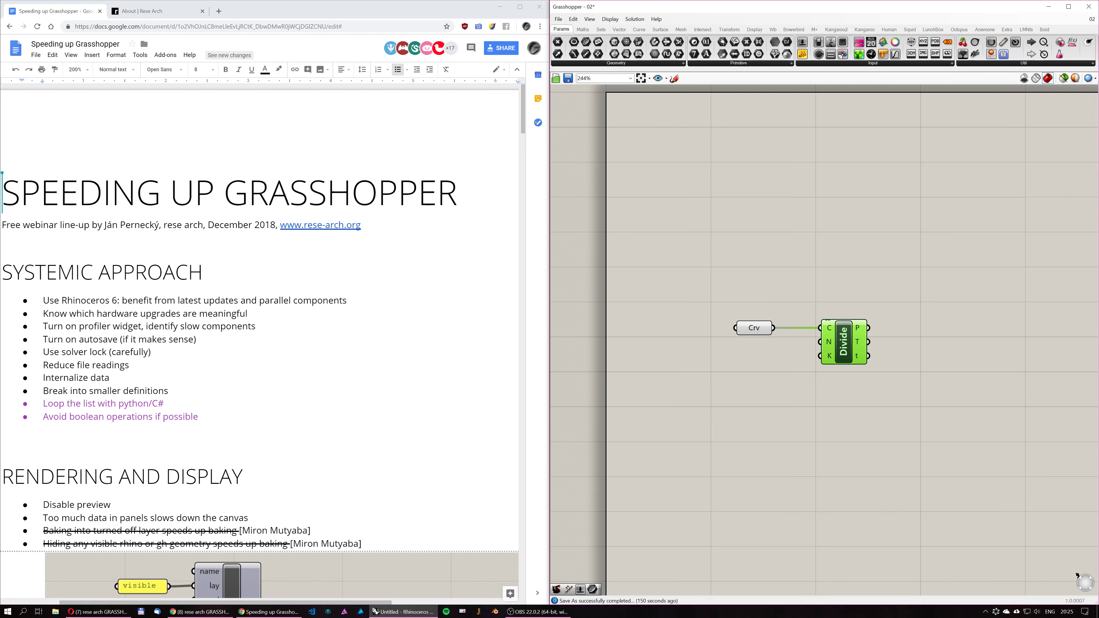
{"action": "middle_click", "coordinate": [718, 254]}
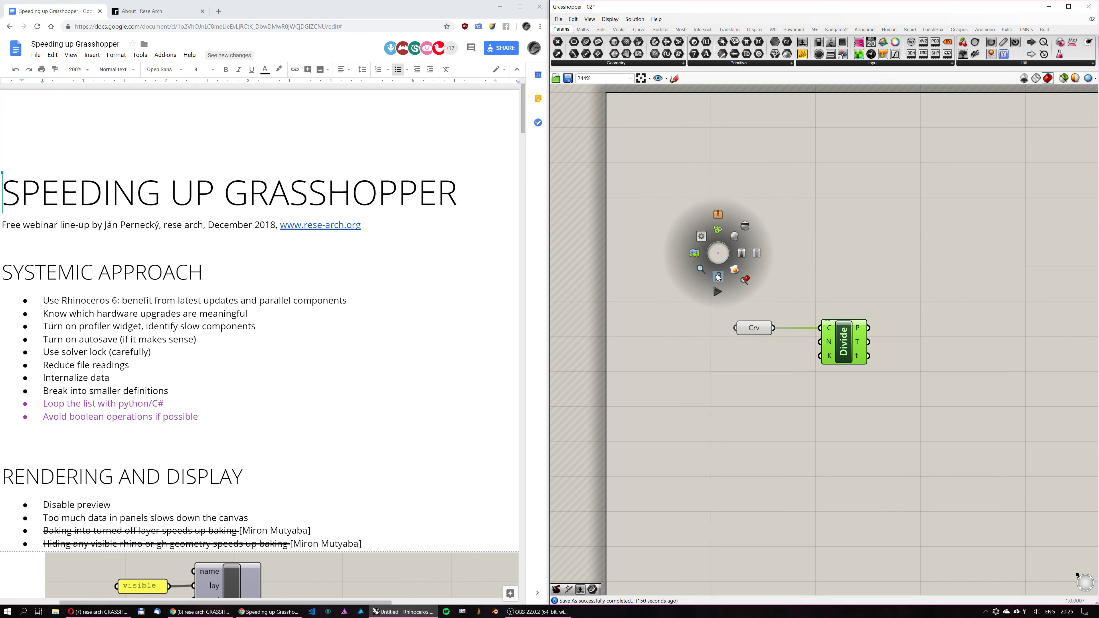
{"action": "left_click", "coordinate": [716, 276]}
{"action": "scroll", "coordinate": [789, 324], "scroll_direction": "down", "scroll_amount": 5}
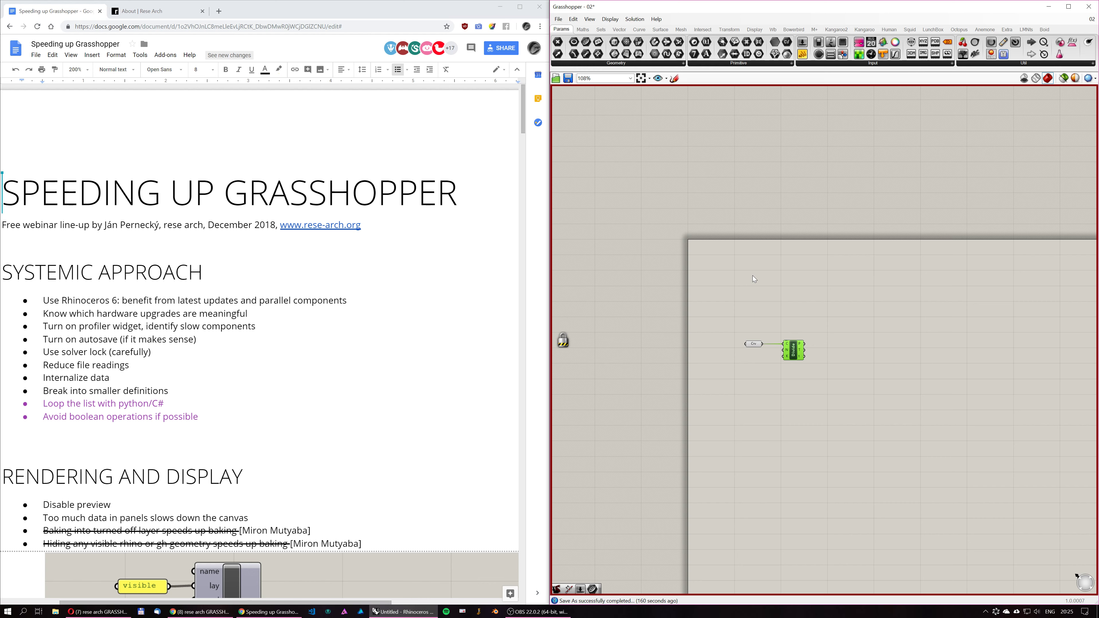
{"action": "right_click_drag", "start_coordinate": [792, 351], "coordinate": [713, 312]}
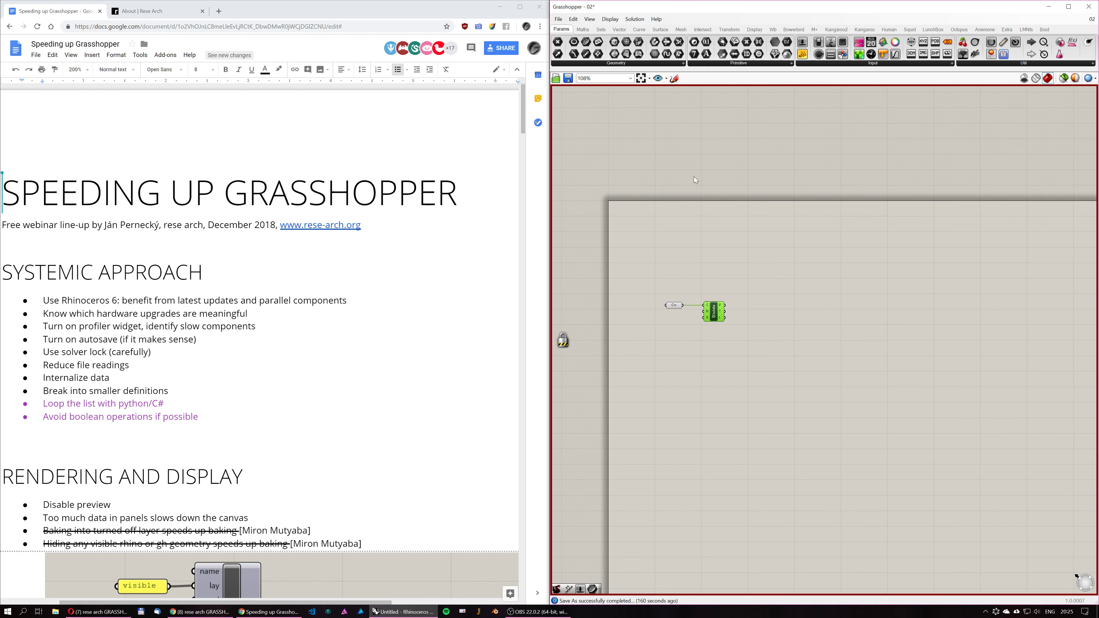
{"action": "scroll", "coordinate": [703, 301], "scroll_direction": "up", "scroll_amount": 5}
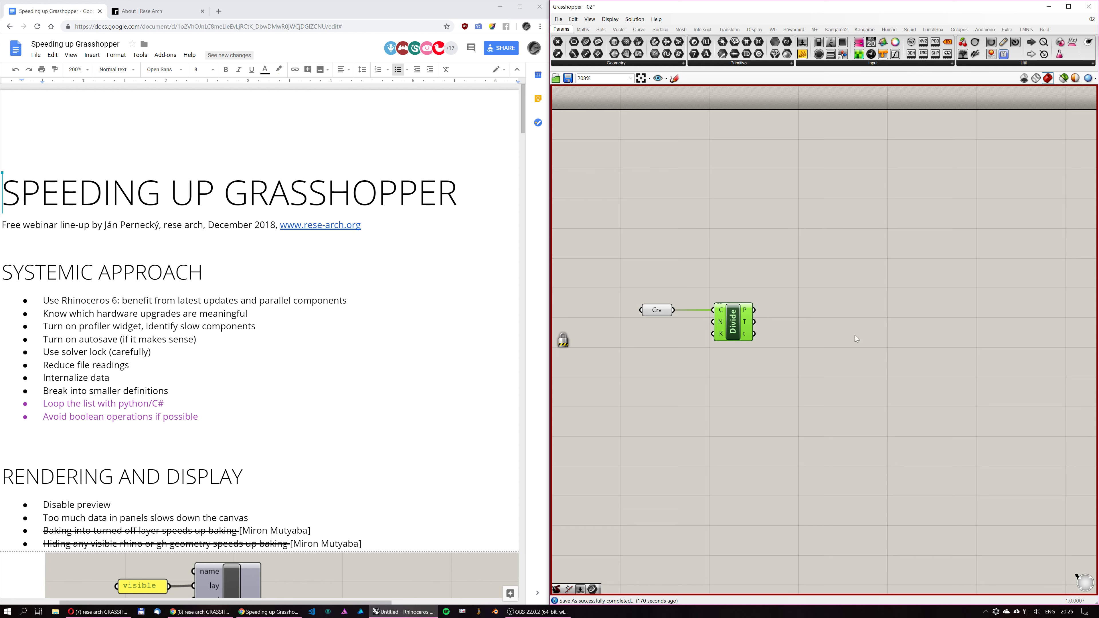
{"action": "scroll", "coordinate": [788, 339], "scroll_direction": "down", "scroll_amount": 3}
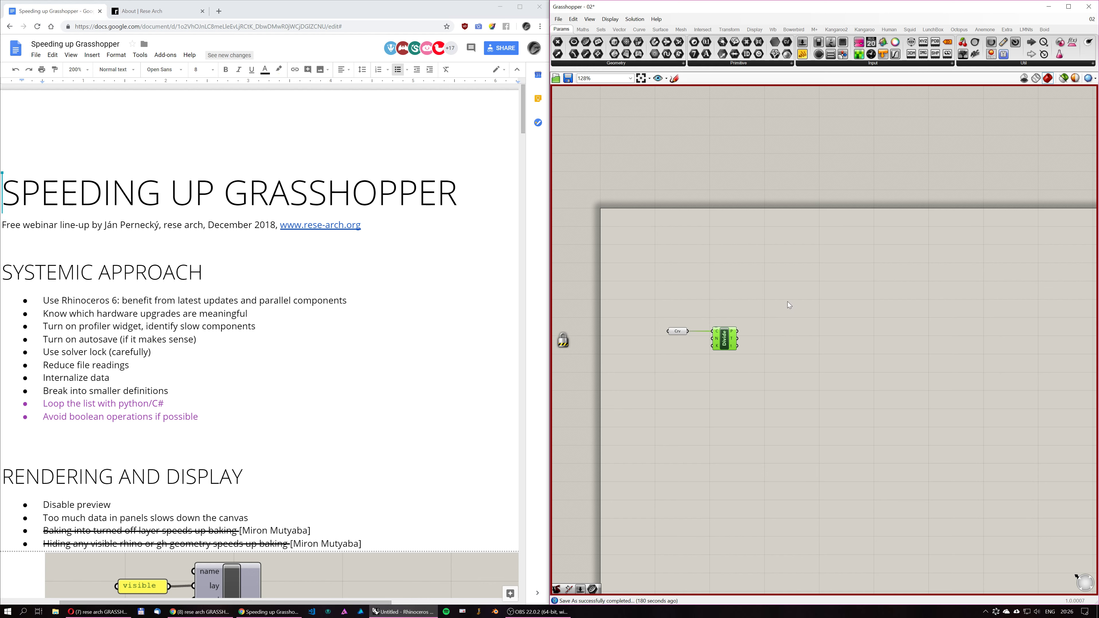
{"action": "scroll", "coordinate": [682, 355], "scroll_direction": "up", "scroll_amount": 4}
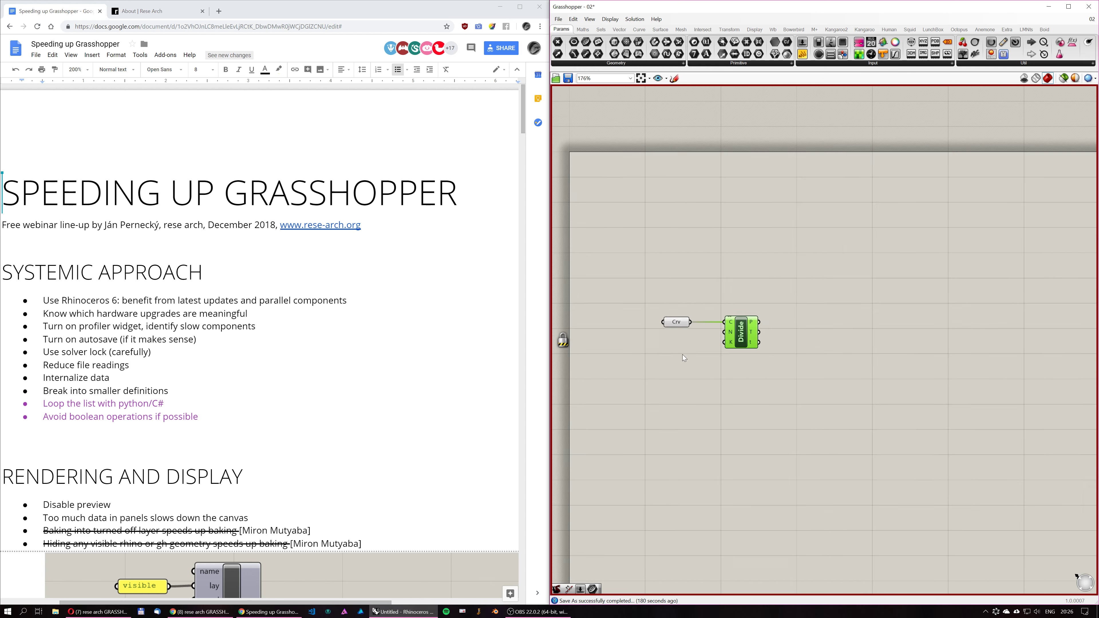
Add a number slider set to 50 below the Curve parameter and connect it to Divide Curve's N input.
{"action": "left_click", "coordinate": [785, 244]}
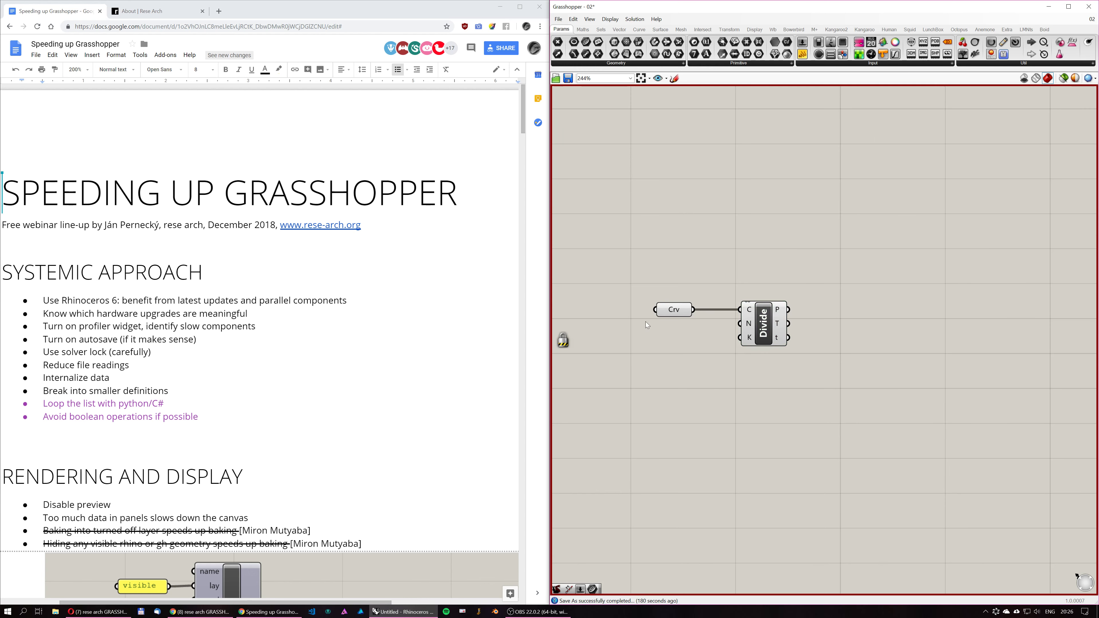
{"action": "right_click_drag", "start_coordinate": [802, 333], "coordinate": [792, 342]}
{"action": "double_click", "coordinate": [679, 357]}
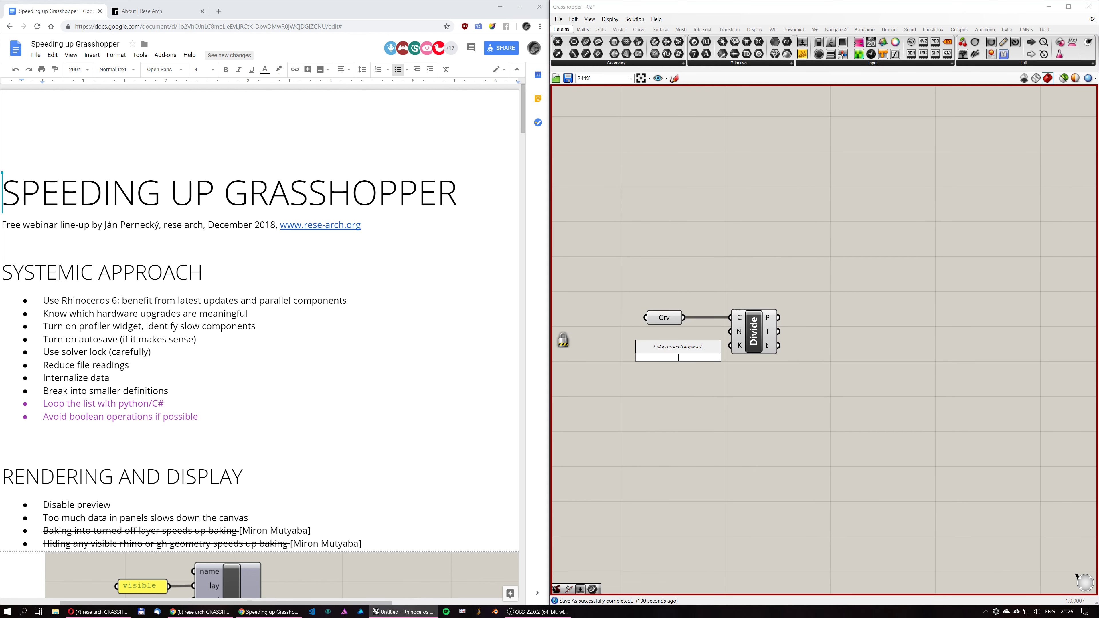
{"action": "left_click", "coordinate": [769, 238]}
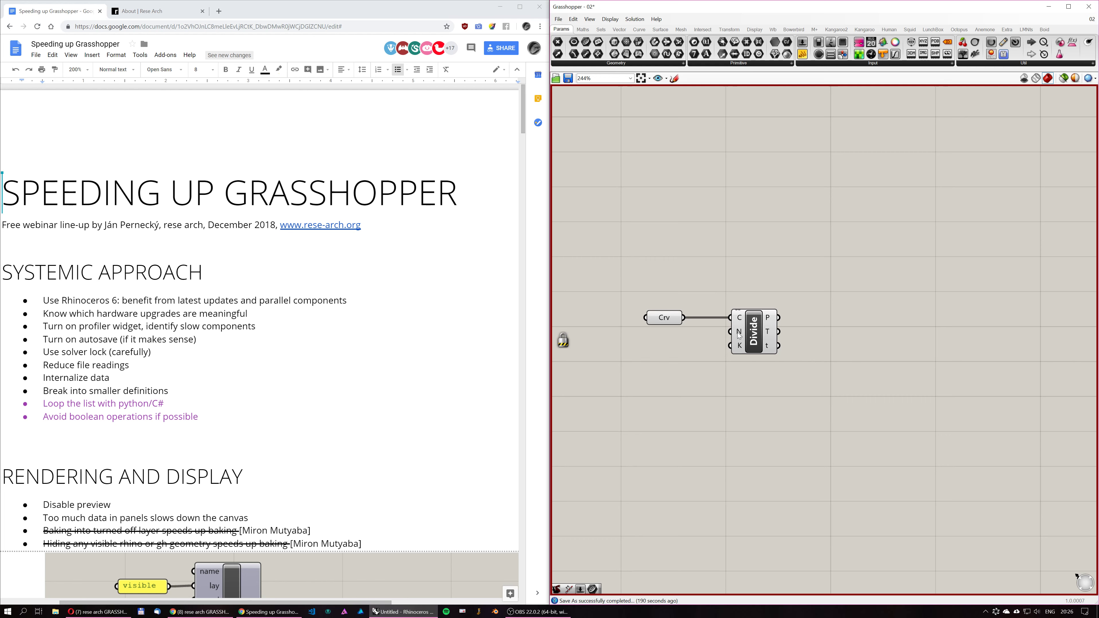
{"action": "mouse_move", "coordinate": [739, 335]}
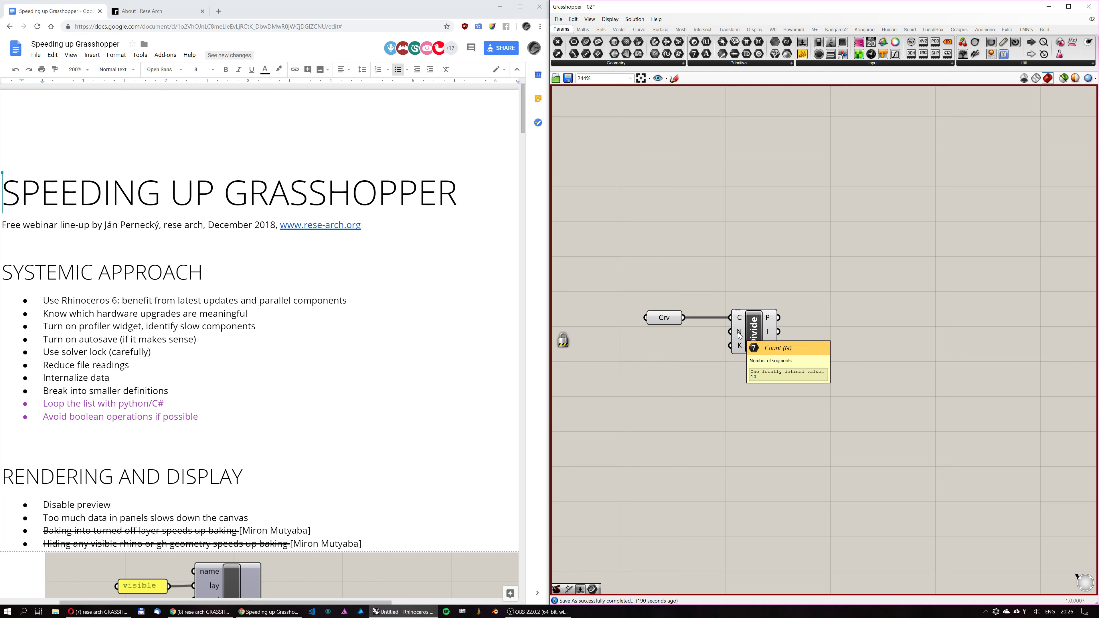
{"action": "double_click", "coordinate": [683, 358]}
{"action": "type", "text": "50"}
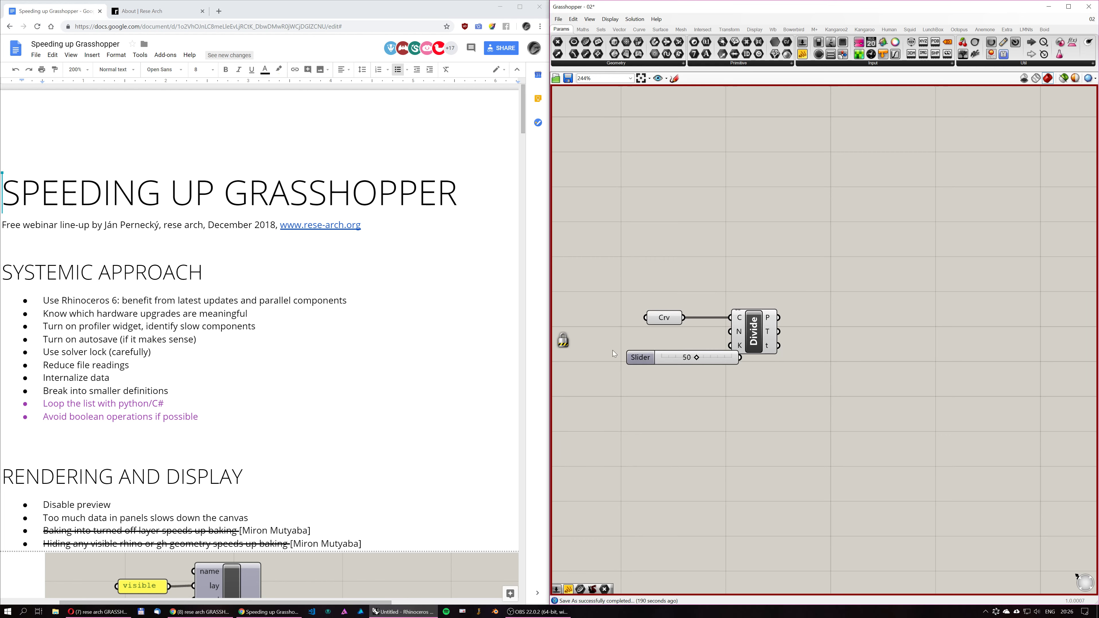
{"action": "key", "text": "Return"}
{"action": "left_click_drag", "start_coordinate": [714, 373], "coordinate": [731, 332]}
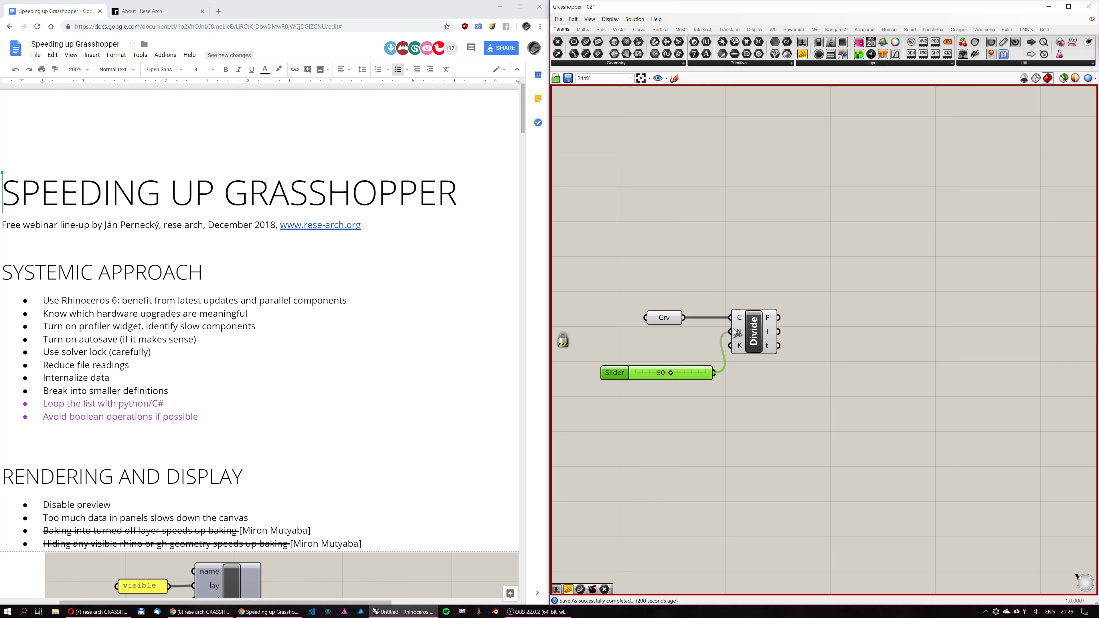
{"action": "left_click", "coordinate": [757, 322]}
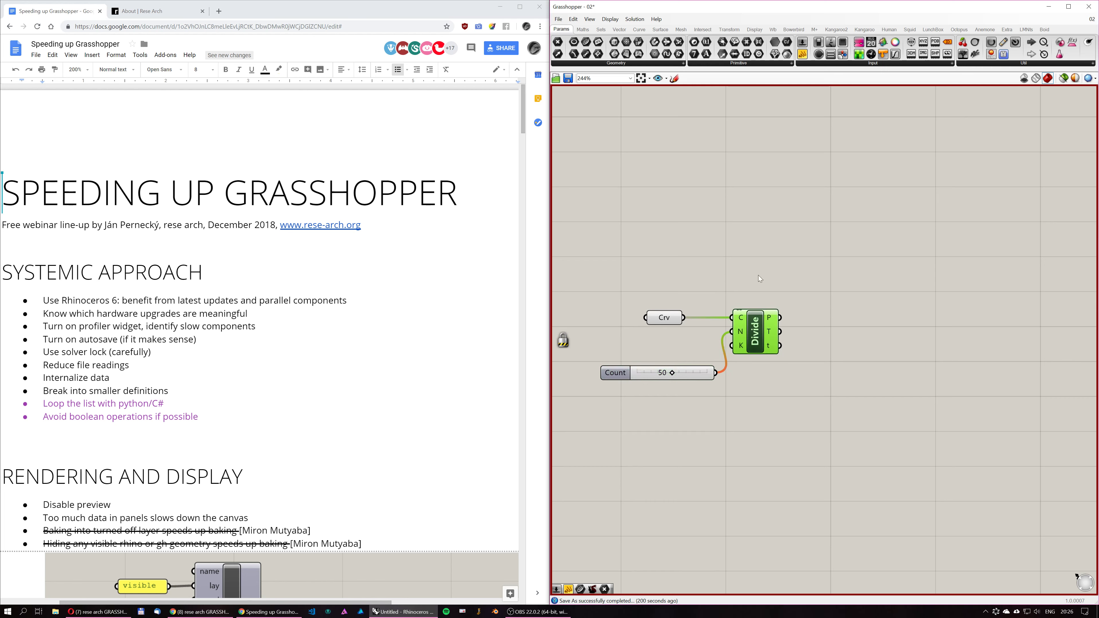
Unlock the solver to compute the 50-segment division and move Grasshopper aside to uncover the Rhino viewport.
{"action": "middle_click", "coordinate": [736, 243]}
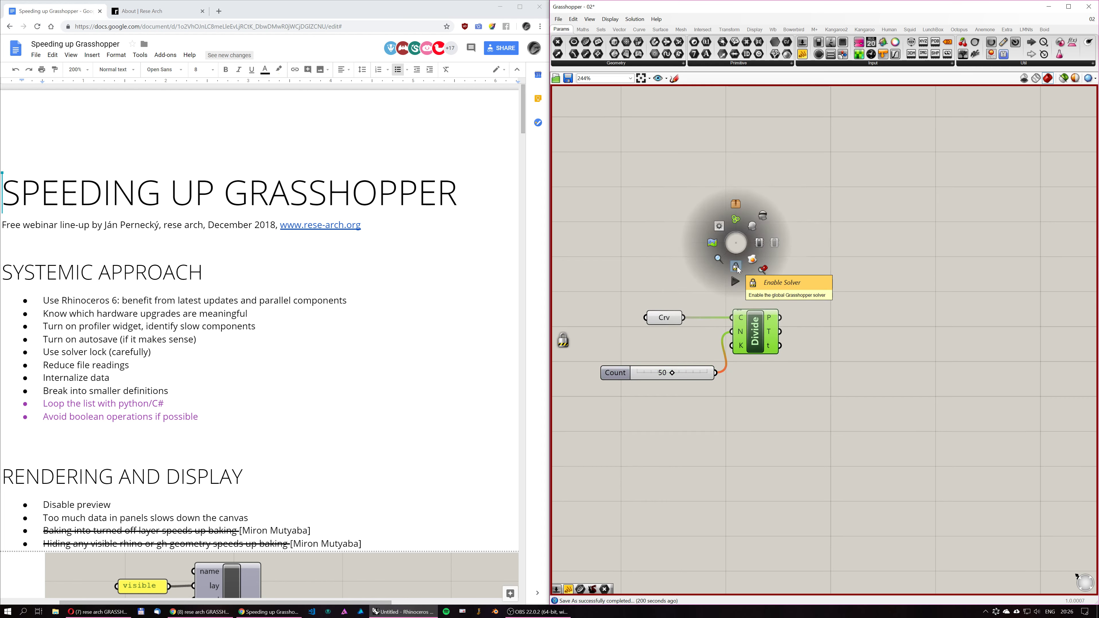
{"action": "left_click", "coordinate": [735, 267]}
{"action": "left_click_drag", "start_coordinate": [722, 11], "coordinate": [256, 67]}
Lock the solver again and delete the Count slider feeding Divide Curve.
{"action": "middle_click", "coordinate": [309, 313]}
{"action": "left_click", "coordinate": [310, 337]}
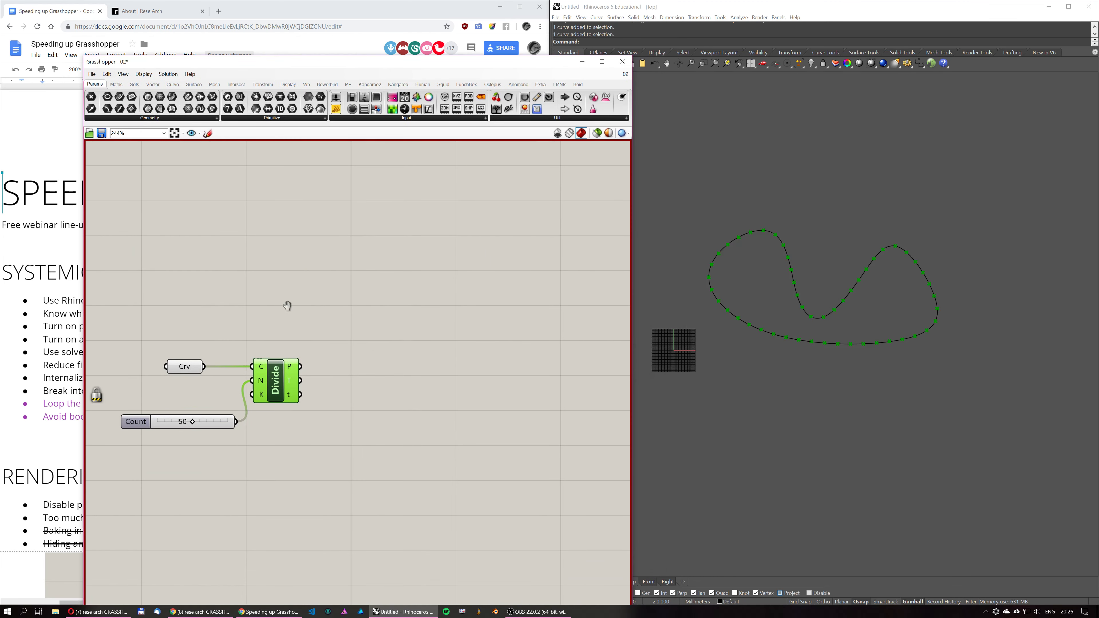
{"action": "right_click_drag", "start_coordinate": [281, 329], "coordinate": [360, 237]}
{"action": "left_click_drag", "start_coordinate": [216, 333], "coordinate": [214, 314]}
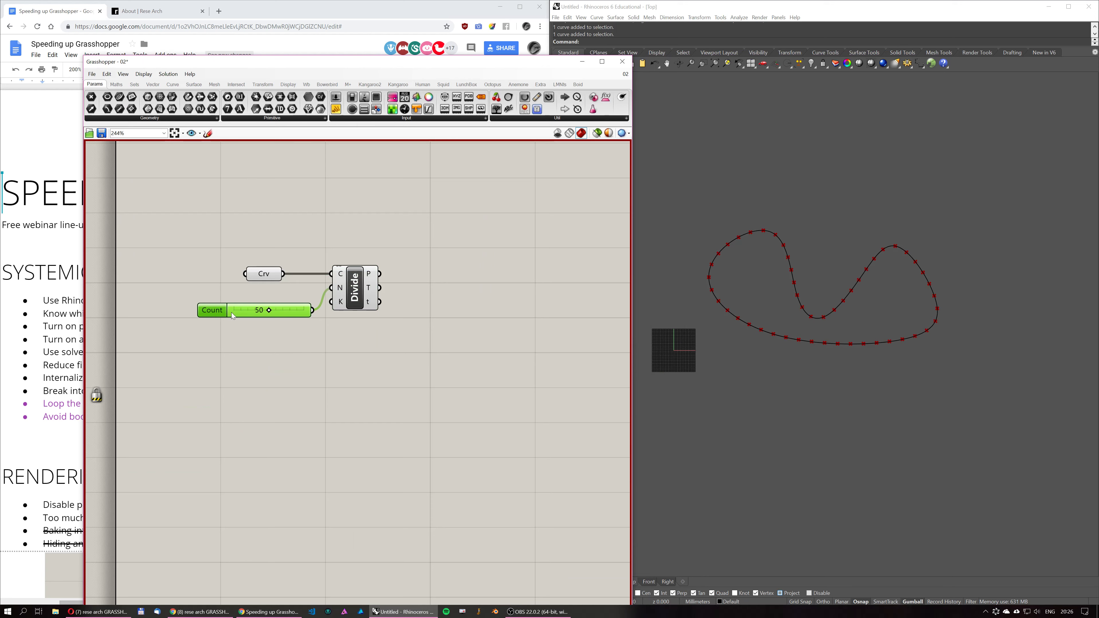
{"action": "key", "text": "Delete"}
Add a number slider set to 5000000, connect it to Divide Curve's N input and place it close under the Curve parameter.
{"action": "right_click_drag", "start_coordinate": [267, 345], "coordinate": [317, 341]}
{"action": "double_click", "coordinate": [317, 341]}
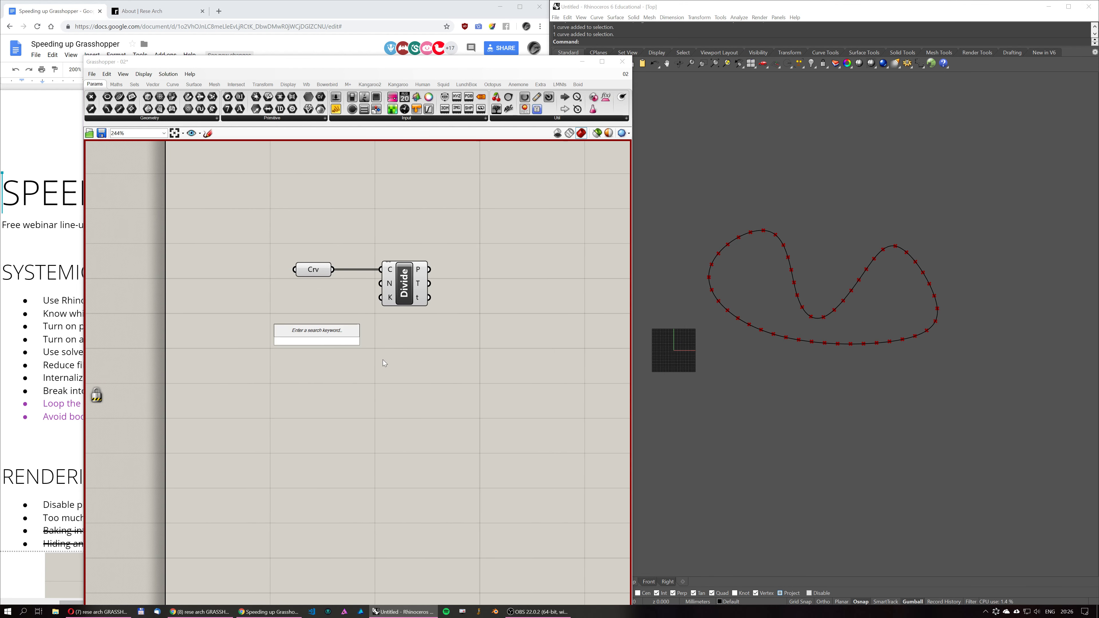
{"action": "type", "text": "5000000"}
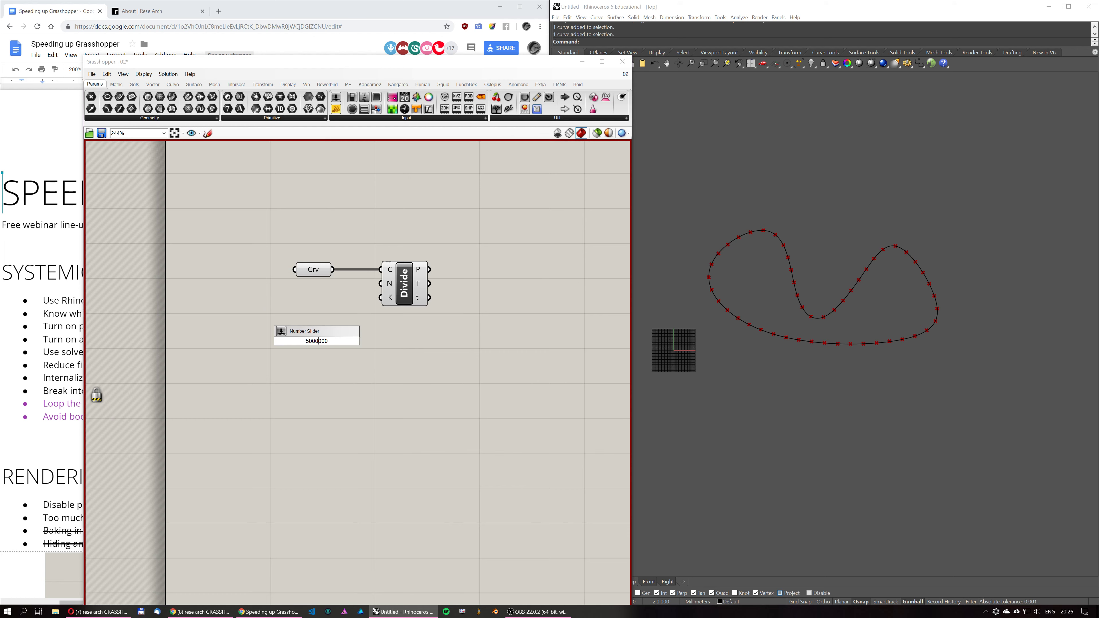
{"action": "key", "text": "Return"}
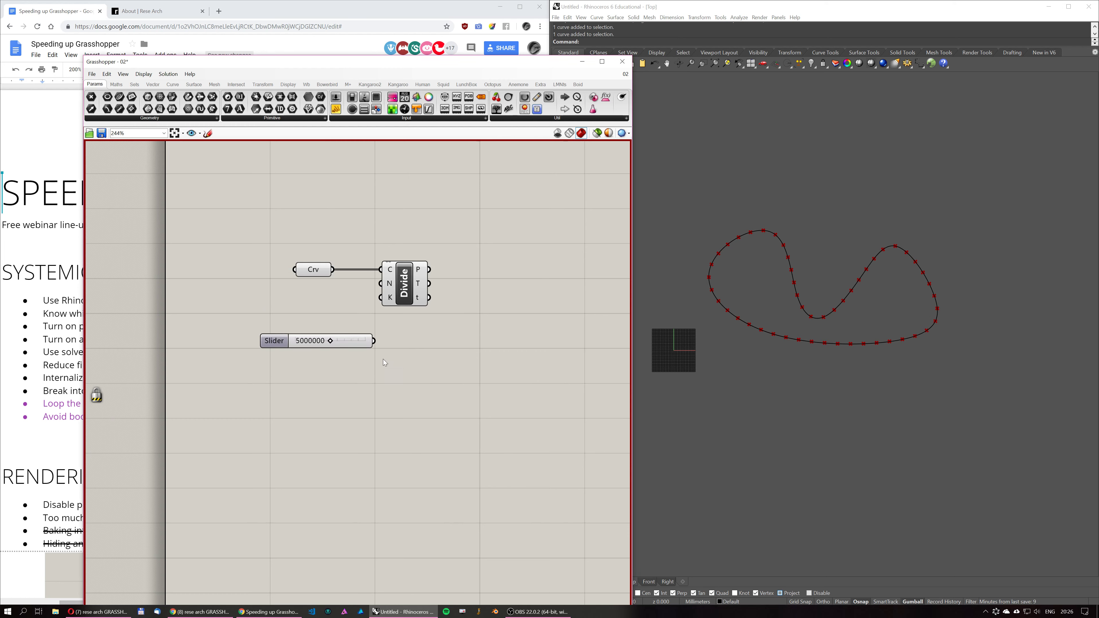
{"action": "left_click_drag", "start_coordinate": [408, 285], "coordinate": [442, 285]}
{"action": "left_click_drag", "start_coordinate": [373, 340], "coordinate": [420, 283]}
{"action": "right_click_drag", "start_coordinate": [132, 390], "coordinate": [113, 426]}
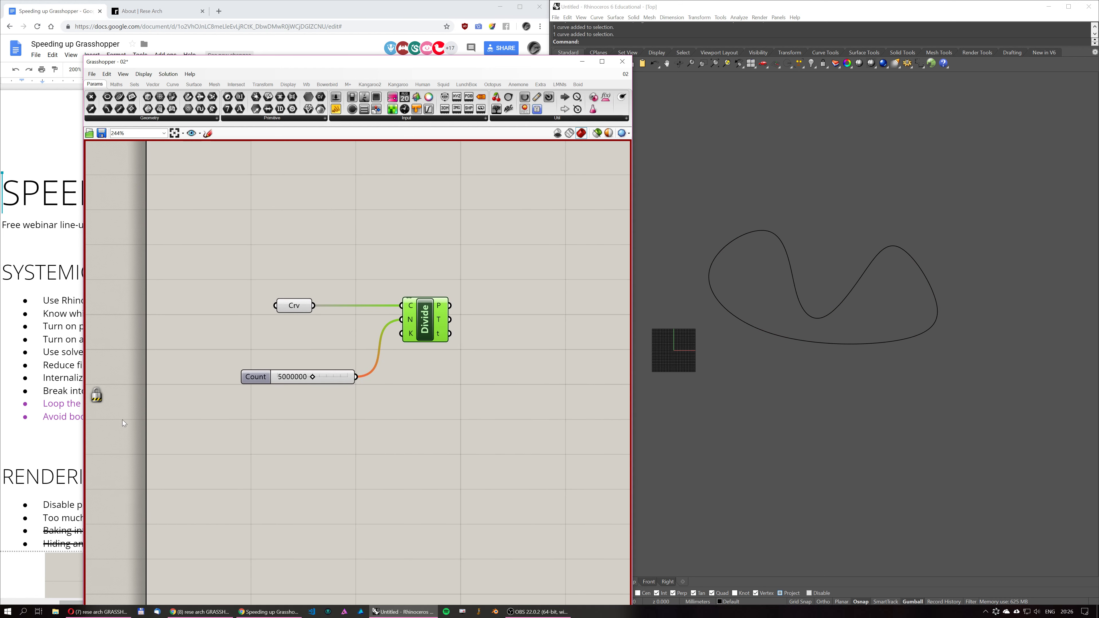
{"action": "left_click_drag", "start_coordinate": [256, 377], "coordinate": [285, 325]}
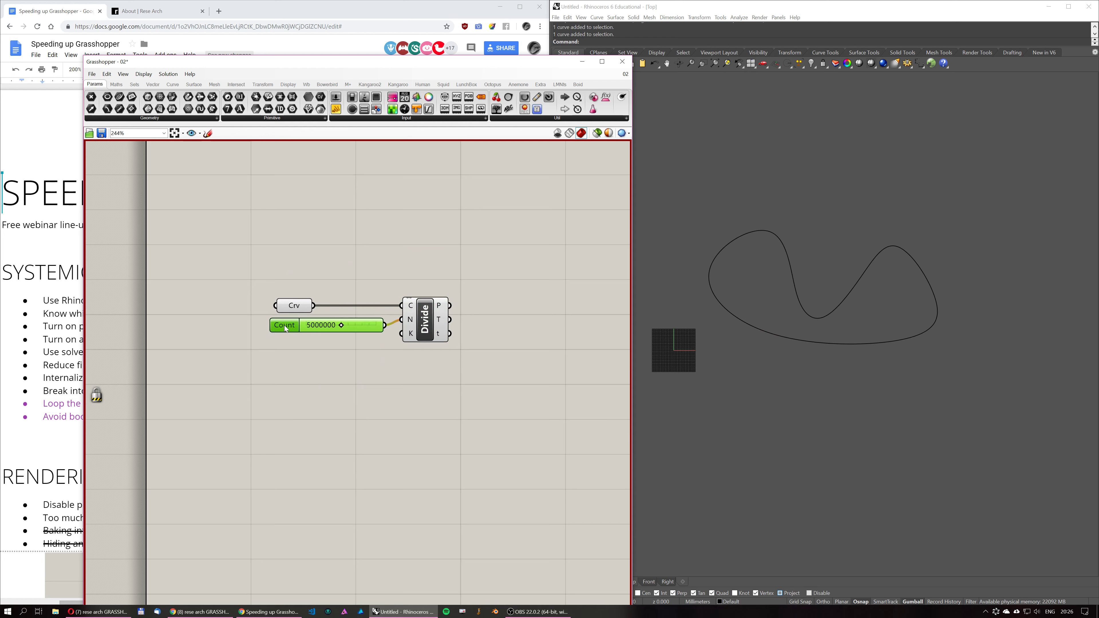
Unlock the solver to compute the 5000000-segment division, and lock it again.
{"action": "middle_click", "coordinate": [440, 236]}
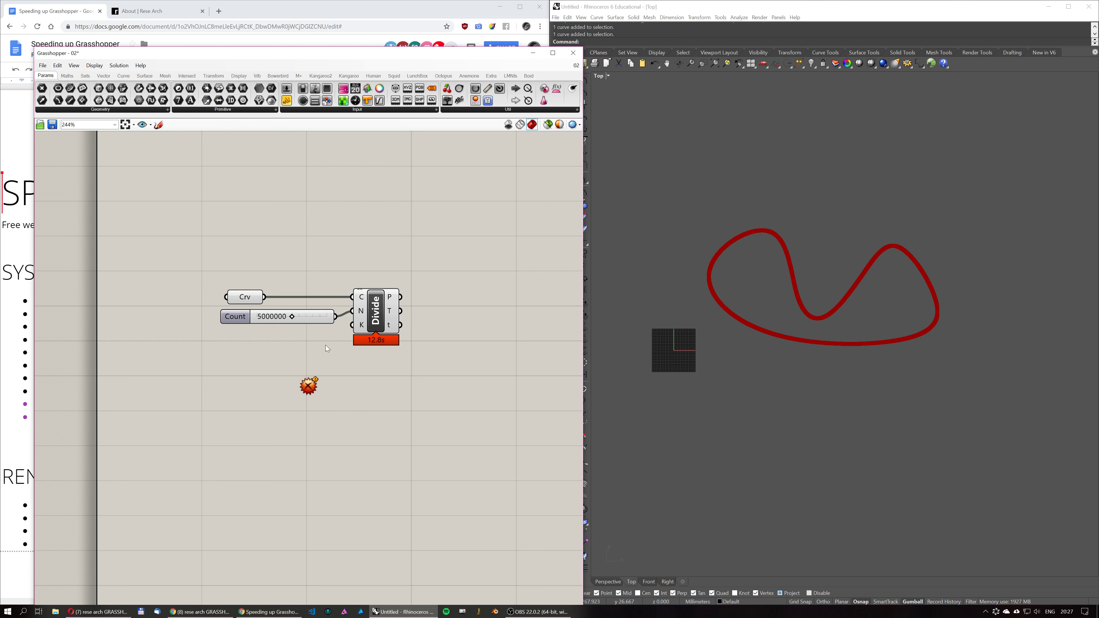
{"action": "middle_click", "coordinate": [381, 394]}
{"action": "left_click", "coordinate": [381, 418]}
Lower the Count slider to 86998 and unlock the solver to preview that division in the Top viewport.
{"action": "mouse_move", "coordinate": [289, 417]}
{"action": "right_mouse_down"}
{"action": "mouse_move", "coordinate": [406, 375]}
{"action": "mouse_move", "coordinate": [346, 409]}
{"action": "mouse_move", "coordinate": [305, 418]}
{"action": "right_mouse_up"}
{"action": "left_click_drag", "start_coordinate": [307, 319], "coordinate": [283, 325]}
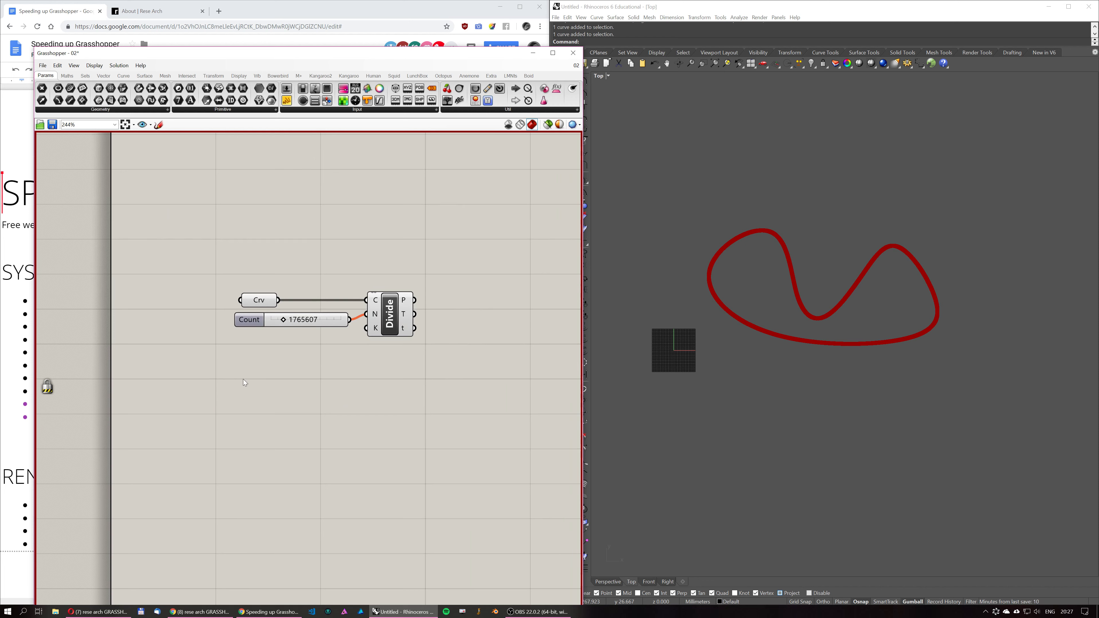
{"action": "left_click_drag", "start_coordinate": [324, 58], "coordinate": [299, 20]}
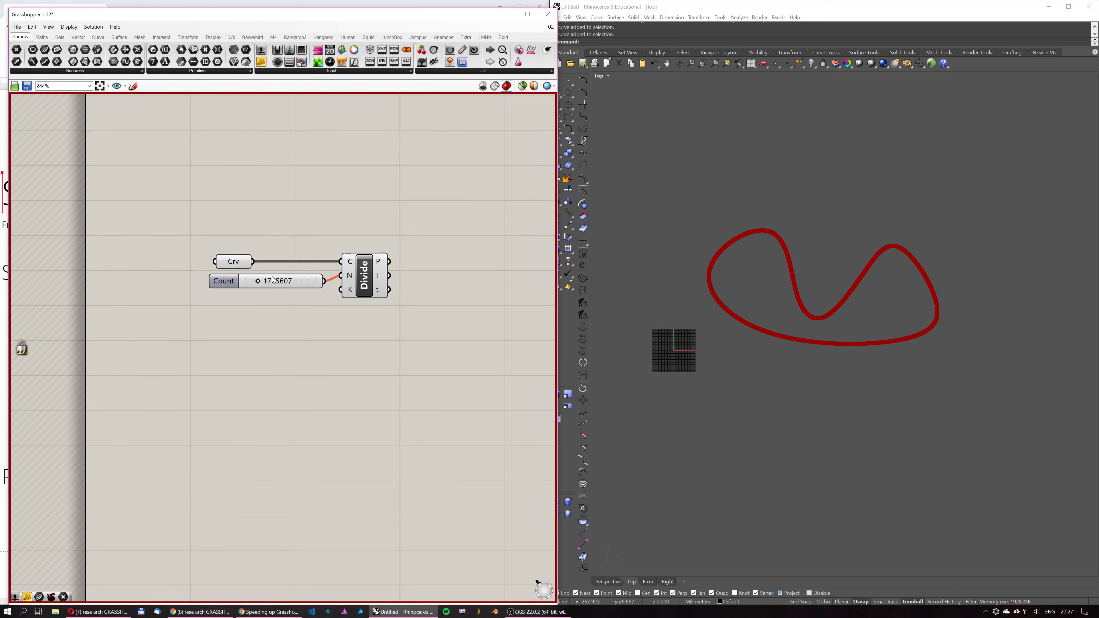
{"action": "left_click_drag", "start_coordinate": [258, 281], "coordinate": [246, 284]}
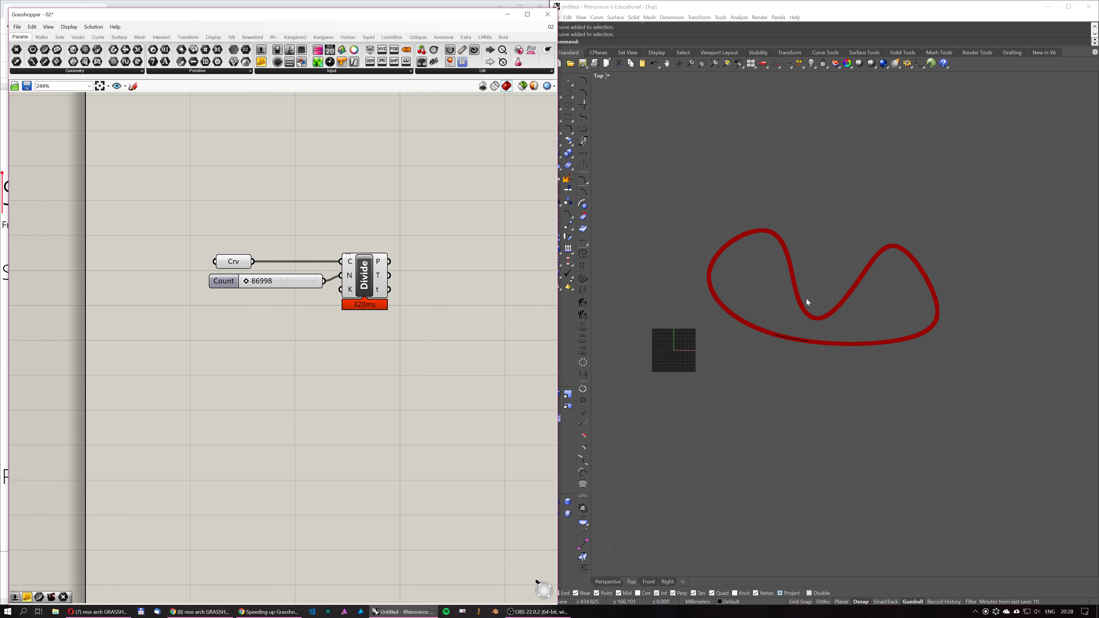
{"action": "scroll", "coordinate": [813, 334], "scroll_direction": "up", "scroll_amount": 5}
{"action": "scroll", "coordinate": [864, 349], "scroll_direction": "down", "scroll_amount": 5}
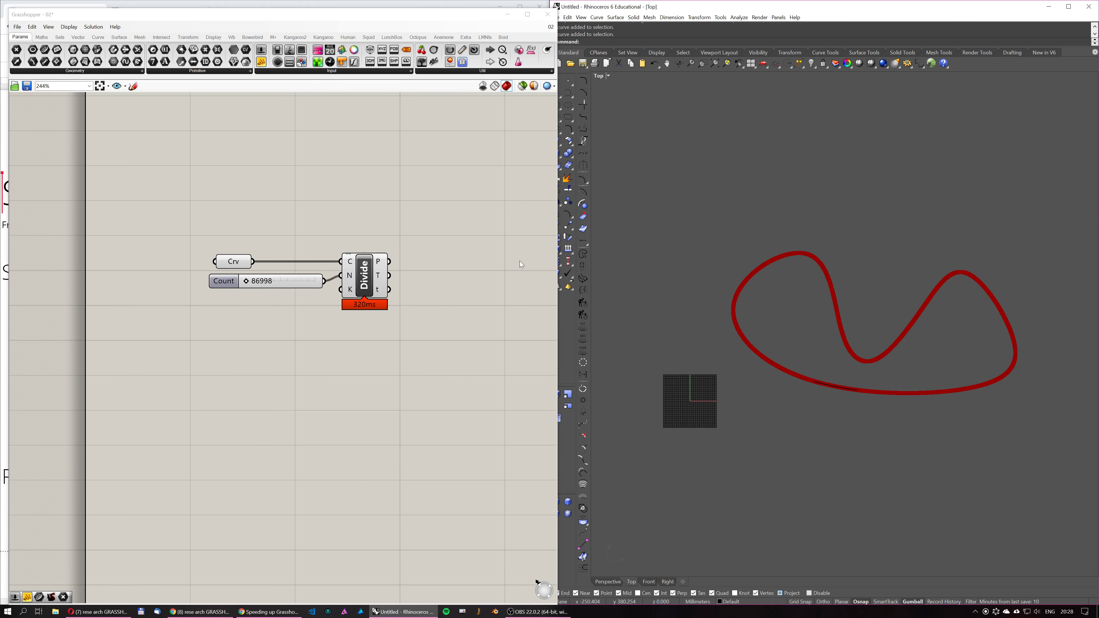
Lock the solver and delete the Curve parameter, Count slider and Divide Curve component from the canvas.
{"action": "middle_click", "coordinate": [328, 328]}
{"action": "left_click", "coordinate": [336, 360]}
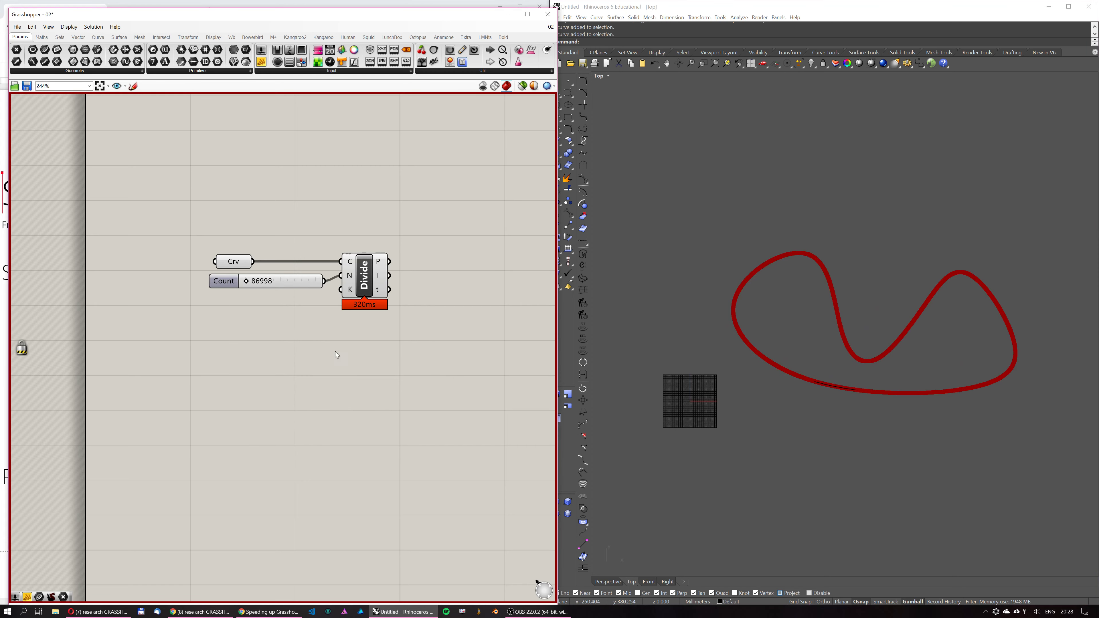
{"action": "left_click_drag", "start_coordinate": [431, 287], "coordinate": [150, 221]}
{"action": "key", "text": "Delete"}
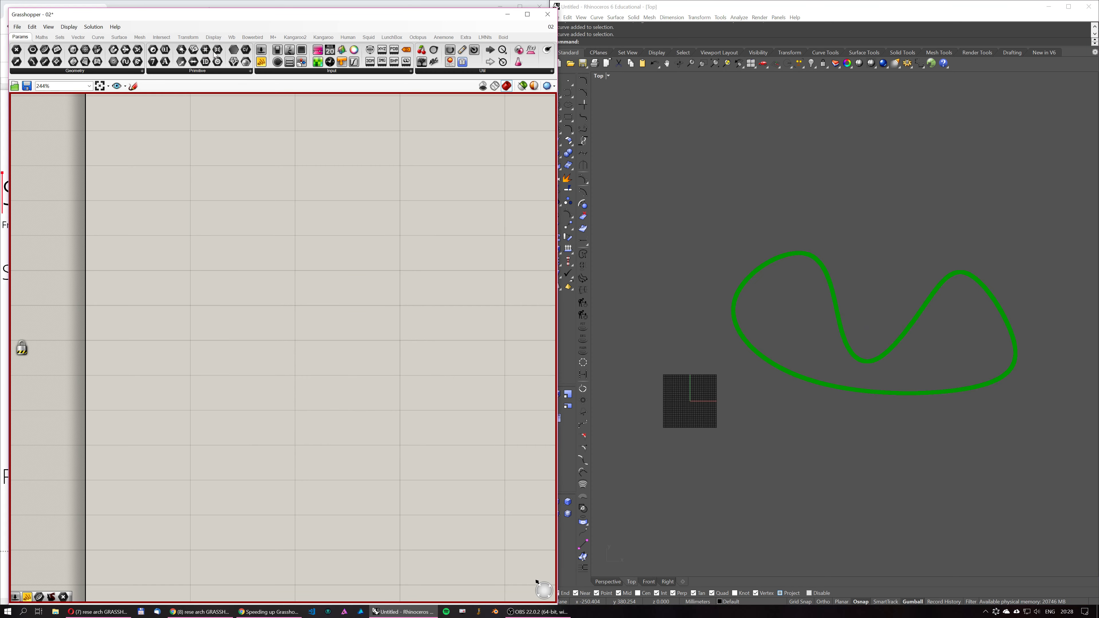
Snap Grasshopper beside the webinar outline document with the empty canvas in view.
{"action": "left_click_drag", "start_coordinate": [206, 20], "coordinate": [635, 40]}
{"action": "key", "text": "super+Right"}
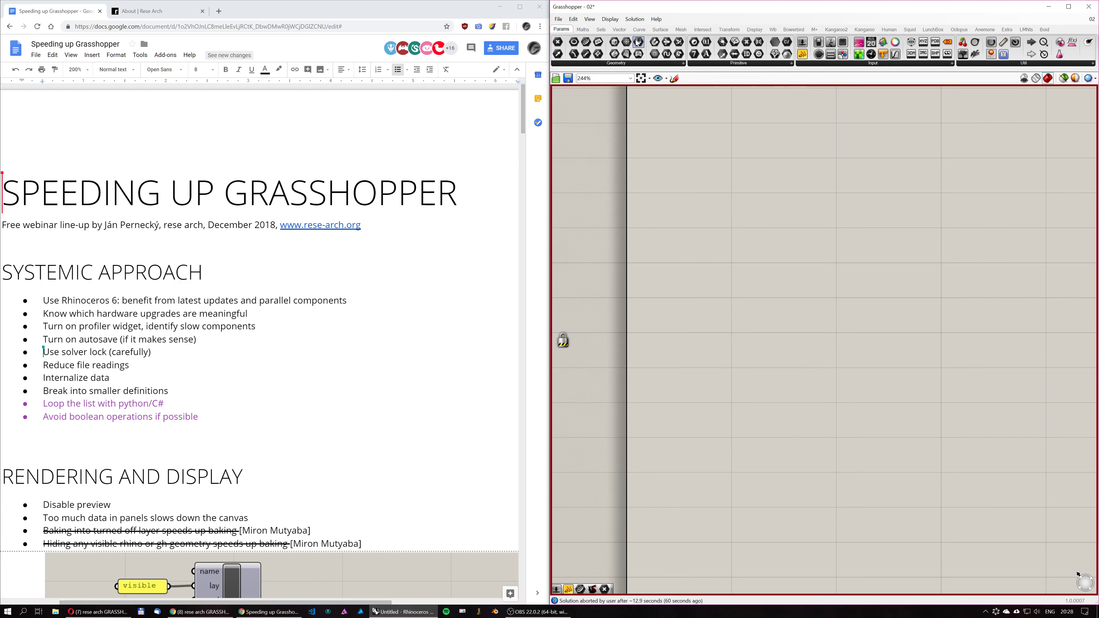
{"action": "right_click_drag", "start_coordinate": [748, 321], "coordinate": [742, 358]}
{"action": "scroll", "coordinate": [743, 357], "scroll_direction": "down", "scroll_amount": 3}
{"action": "right_click_drag", "start_coordinate": [747, 287], "coordinate": [706, 282]}
{"action": "scroll", "coordinate": [680, 329], "scroll_direction": "up", "scroll_amount": 2}
{"action": "scroll", "coordinate": [680, 329], "scroll_direction": "up", "scroll_amount": 1}
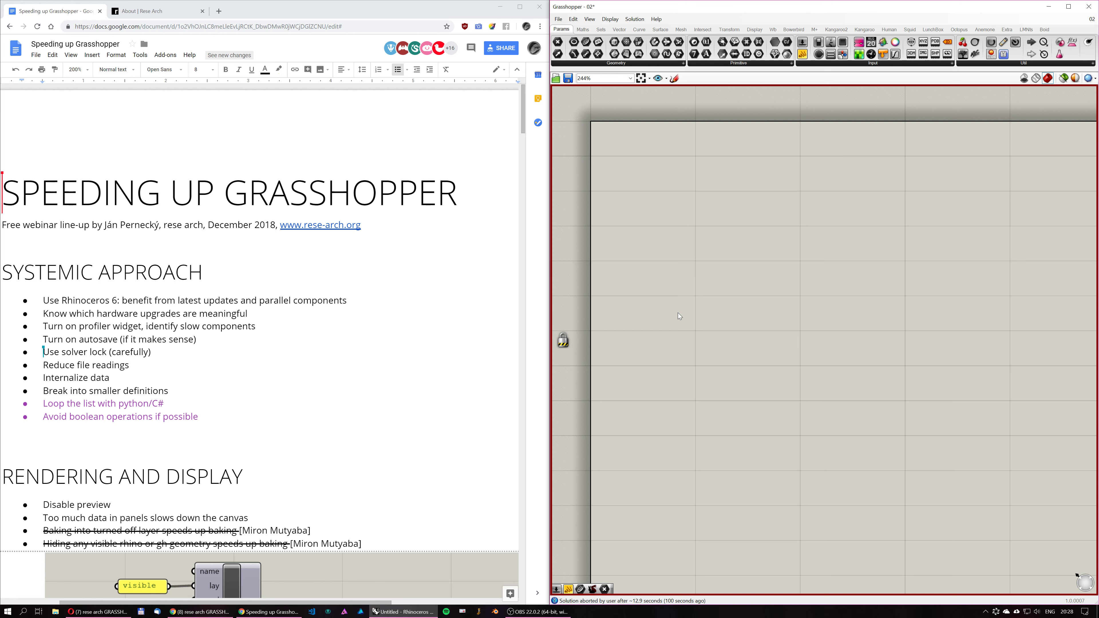
Unlock the solver and snap Grasshopper beside the Rhino viewport.
{"action": "middle_click", "coordinate": [678, 312]}
{"action": "left_click", "coordinate": [677, 336]}
{"action": "left_click_drag", "start_coordinate": [647, 12], "coordinate": [96, 20]}
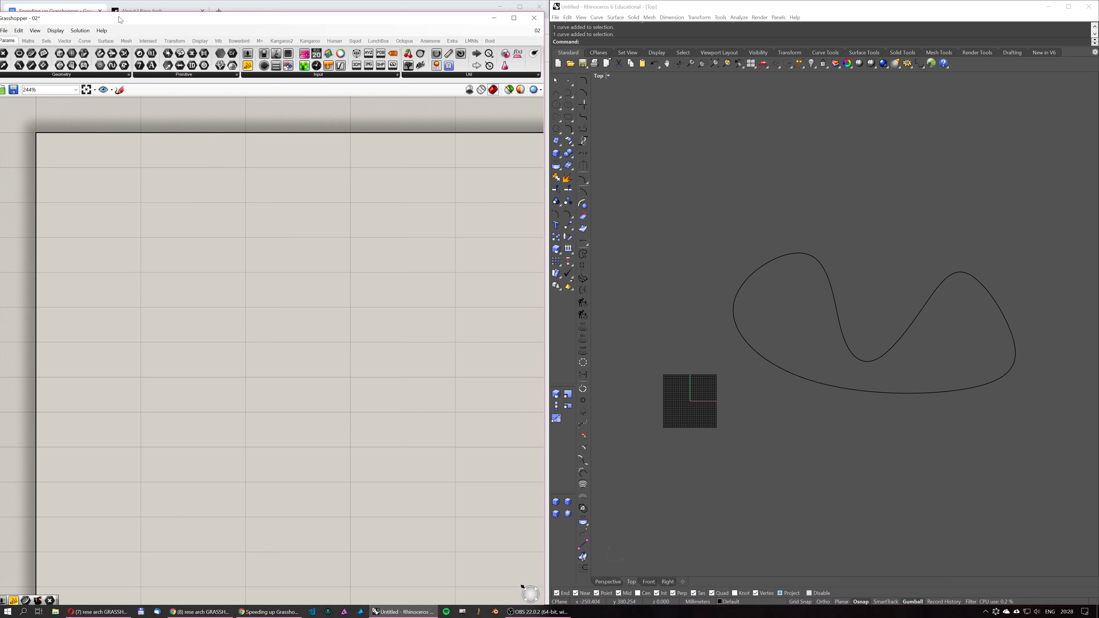
{"action": "key", "text": "super+Left"}
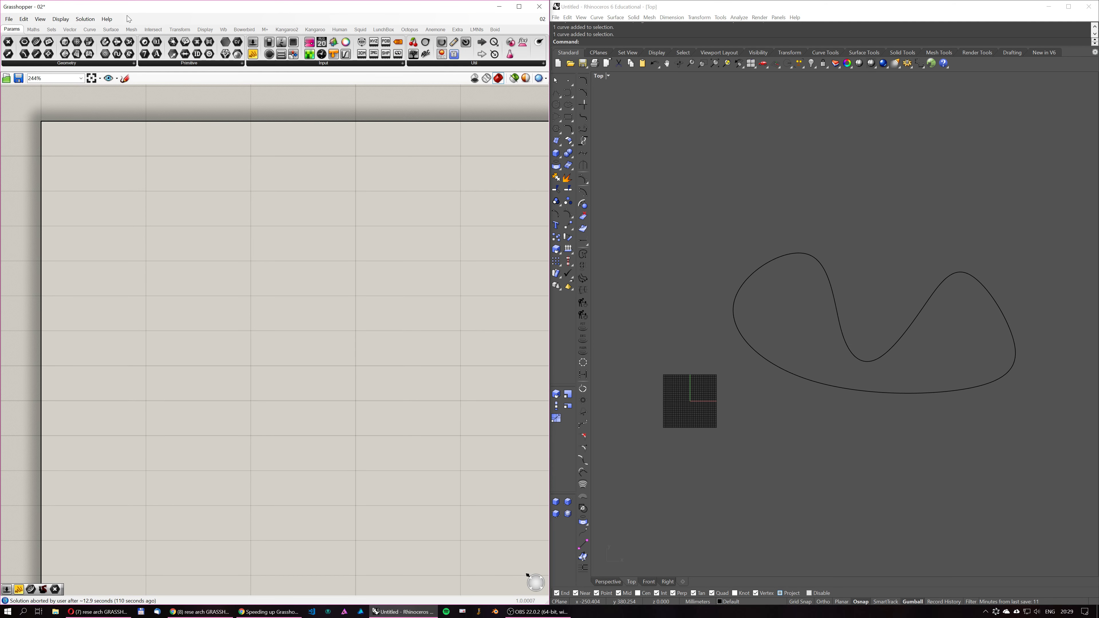
Place a Curve parameter on the empty canvas and reference the closed Rhino curve from the Top viewport in it.
{"action": "left_click", "coordinate": [819, 266]}
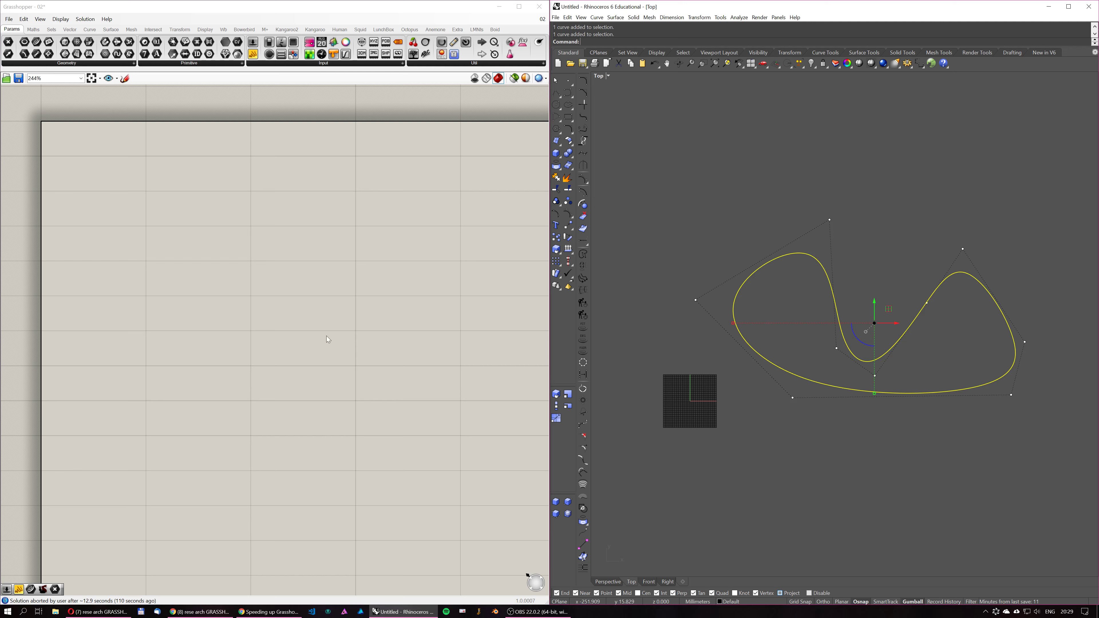
{"action": "double_click", "coordinate": [195, 293]}
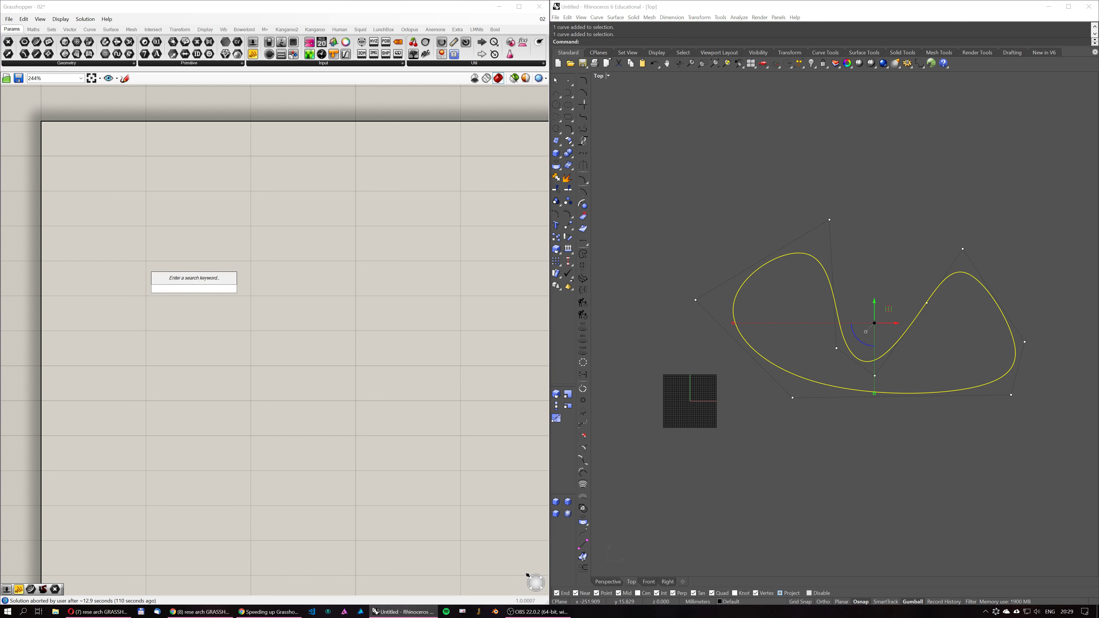
{"action": "type", "text": "curve"}
{"action": "key", "text": "Return"}
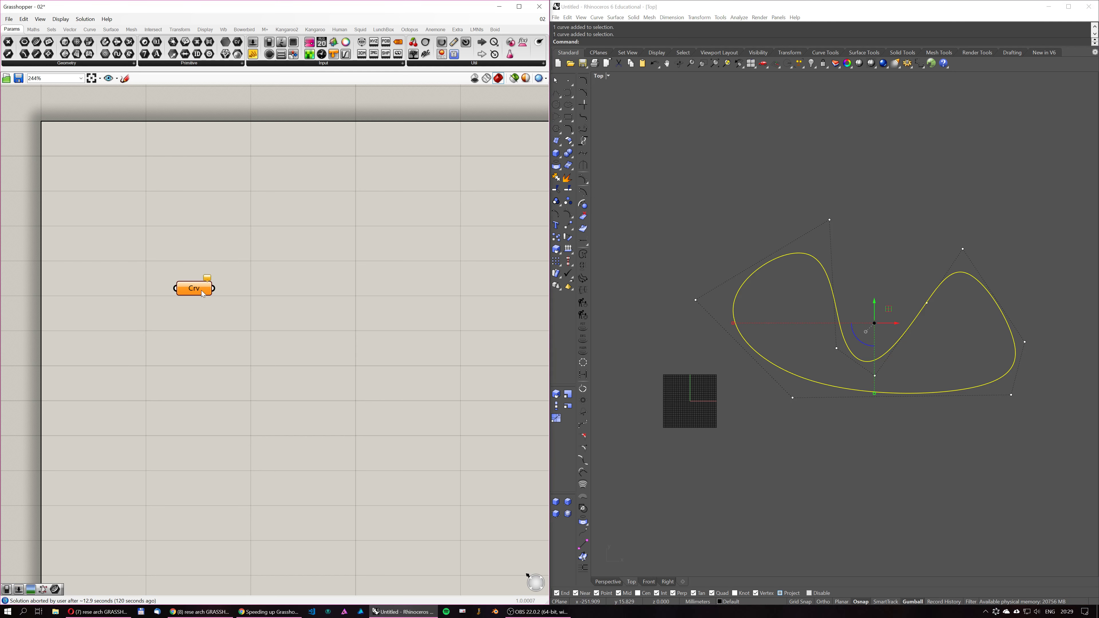
{"action": "right_click", "coordinate": [189, 290]}
{"action": "left_click", "coordinate": [228, 397]}
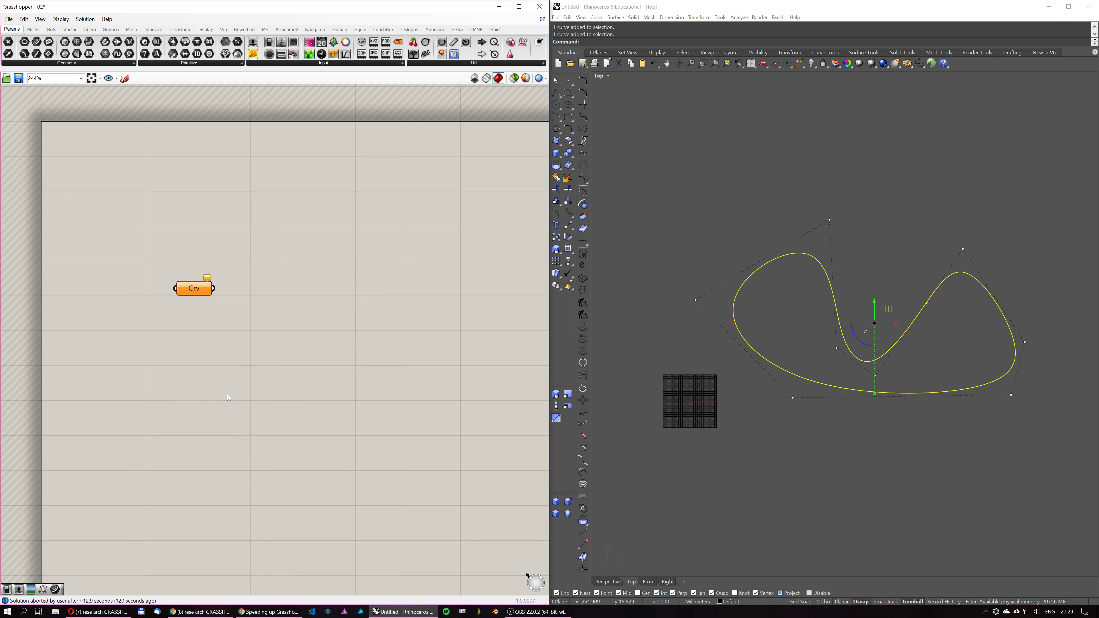
{"action": "right_click", "coordinate": [207, 291]}
{"action": "left_click", "coordinate": [250, 397]}
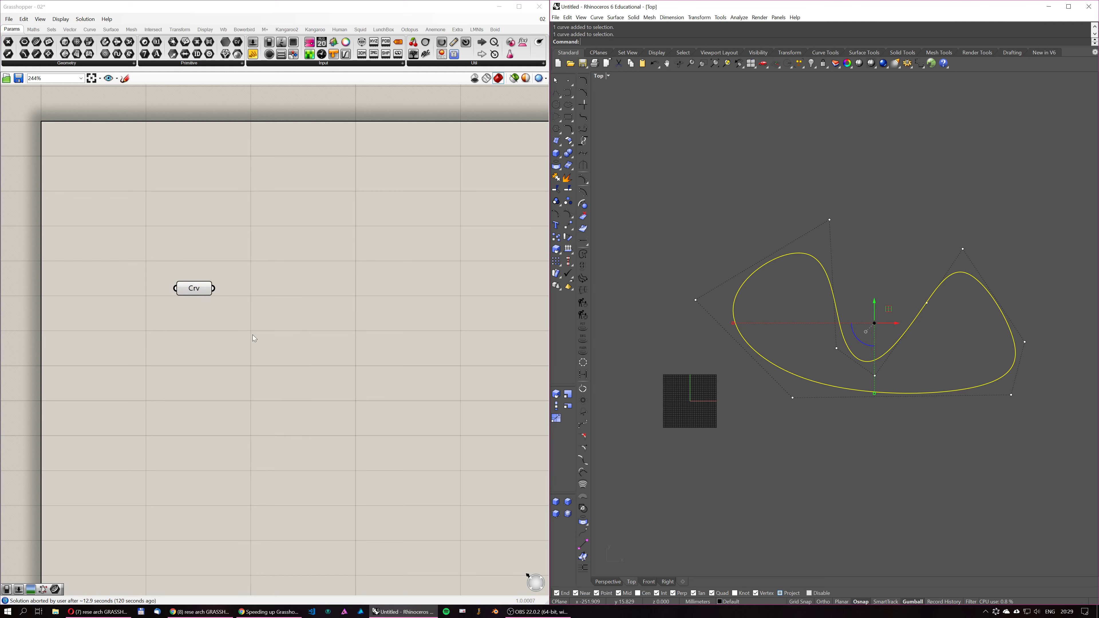
Add a Move component fed by the Curve parameter and connect a Unit X vector to its translation input.
{"action": "double_click", "coordinate": [322, 363]}
{"action": "type", "text": "move"}
{"action": "key", "text": "Return"}
{"action": "left_click_drag", "start_coordinate": [213, 288], "coordinate": [322, 316]}
{"action": "double_click", "coordinate": [242, 362]}
{"action": "type", "text": "x"}
{"action": "key", "text": "Return"}
{"action": "left_click_drag", "start_coordinate": [265, 368], "coordinate": [301, 328]}
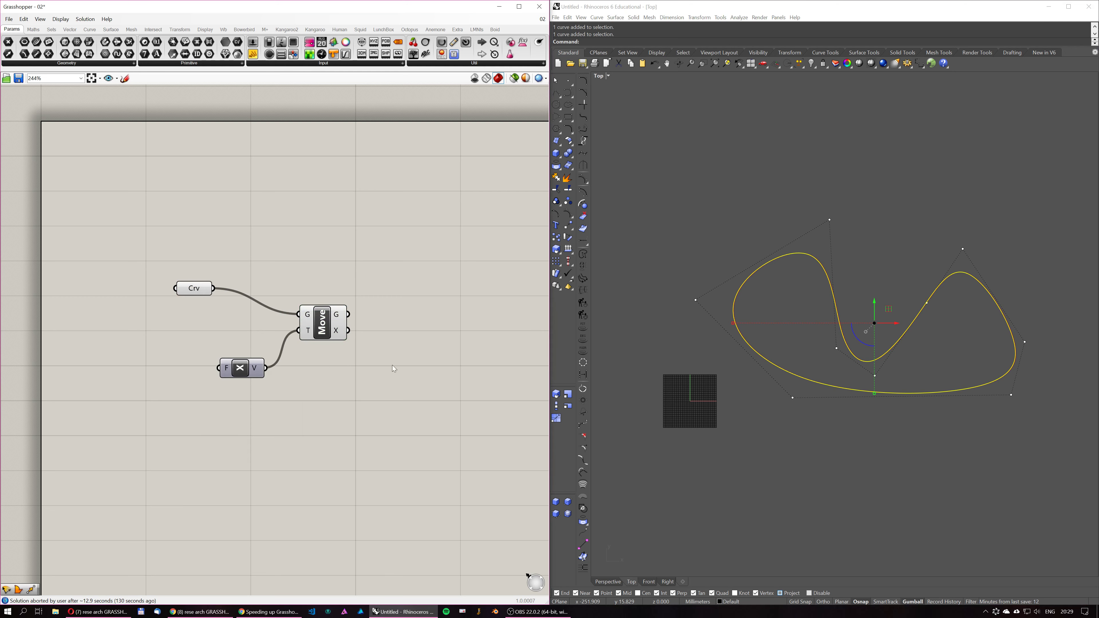
Create a number slider with the value 500 and connect it to the Unit X factor input.
{"action": "double_click", "coordinate": [160, 384]}
{"action": "type", "text": "50"}
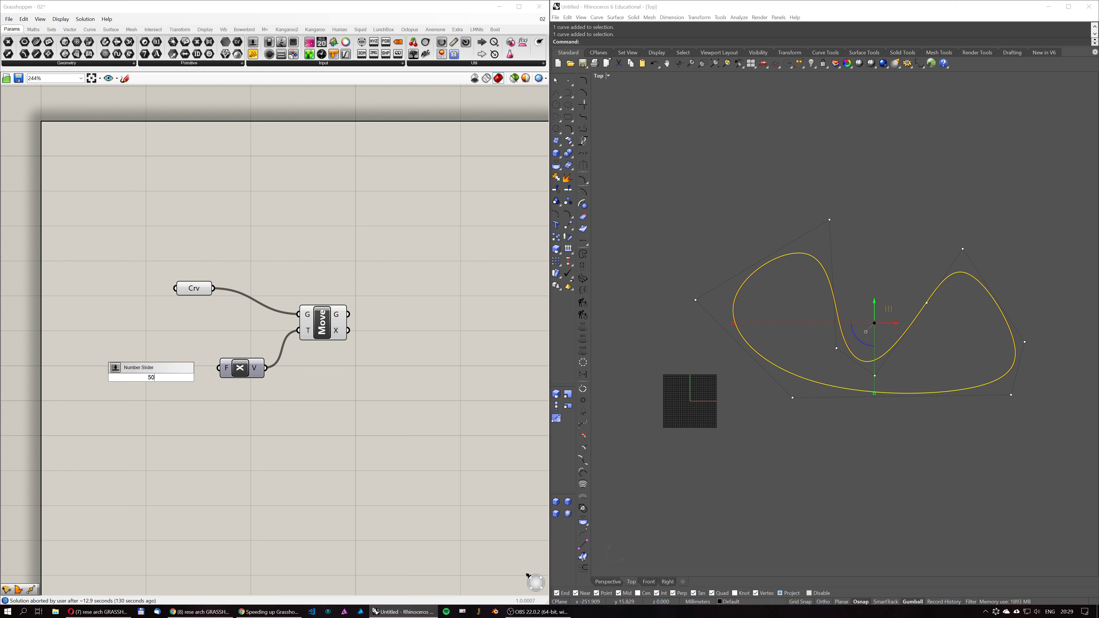
{"action": "type", "text": "0"}
{"action": "key", "text": "Return"}
{"action": "left_click_drag", "start_coordinate": [210, 376], "coordinate": [218, 367]}
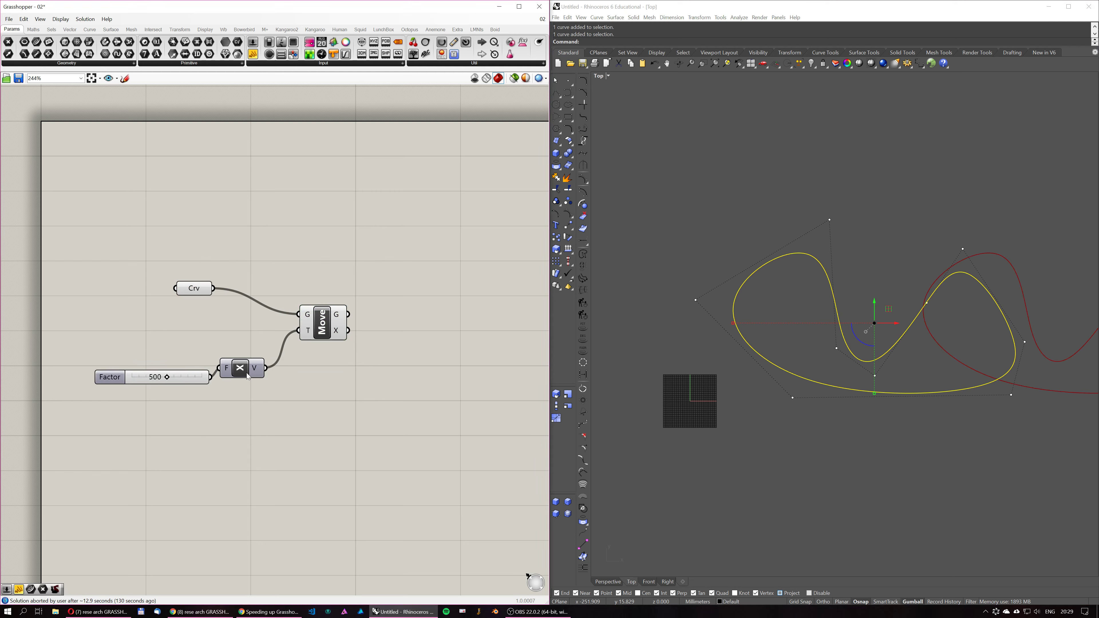
Deselect the Rhino curve and highlight the Curve parameter and Move component in turn to compare original and moved geometry.
{"action": "right_click_drag", "start_coordinate": [907, 342], "coordinate": [835, 350]}
{"action": "left_click", "coordinate": [868, 162]}
{"action": "key", "text": "Escape"}
{"action": "right_click_drag", "start_coordinate": [929, 311], "coordinate": [865, 308]}
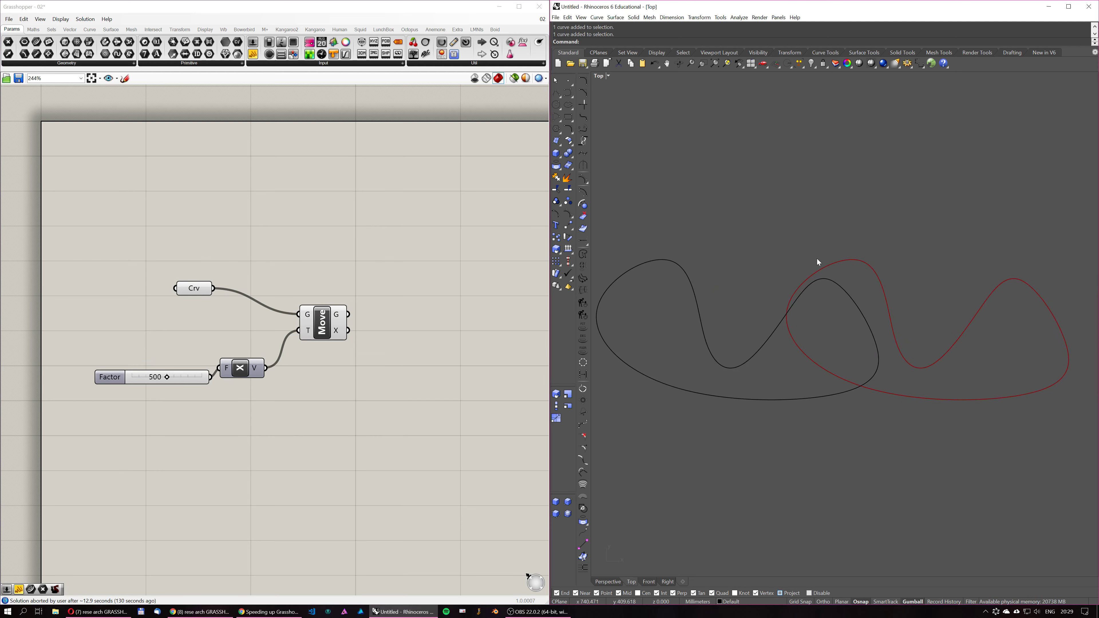
{"action": "left_click", "coordinate": [196, 290]}
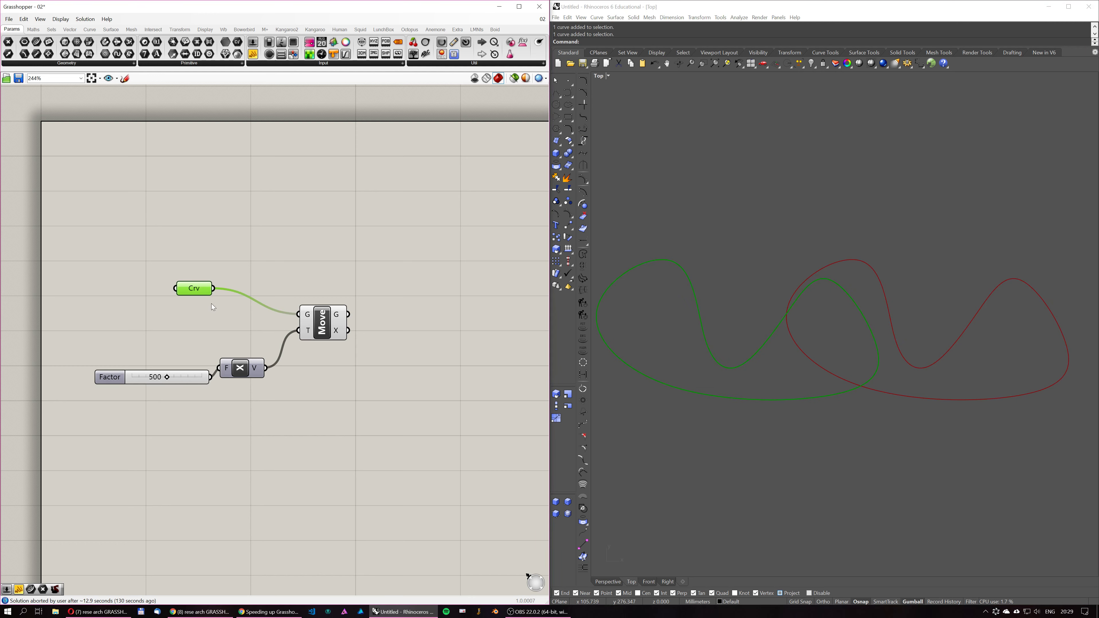
{"action": "left_click", "coordinate": [325, 332]}
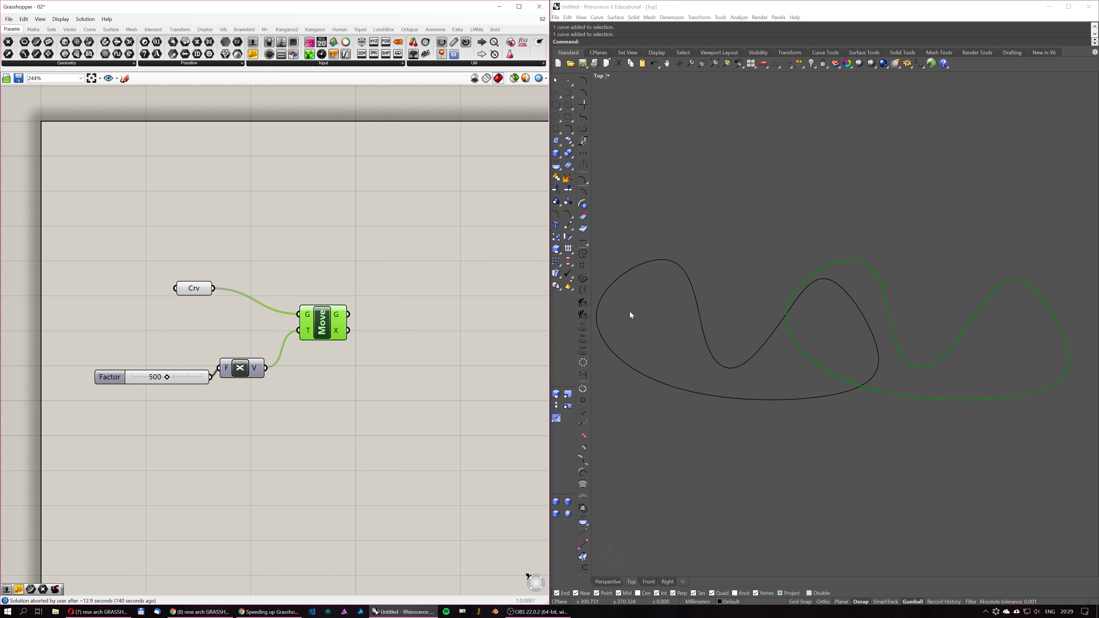
Tidy the definition by lining up the Curve parameter, Unit X, Factor slider and Move component with straighter, shorter wires.
{"action": "left_click_drag", "start_coordinate": [193, 291], "coordinate": [234, 316]}
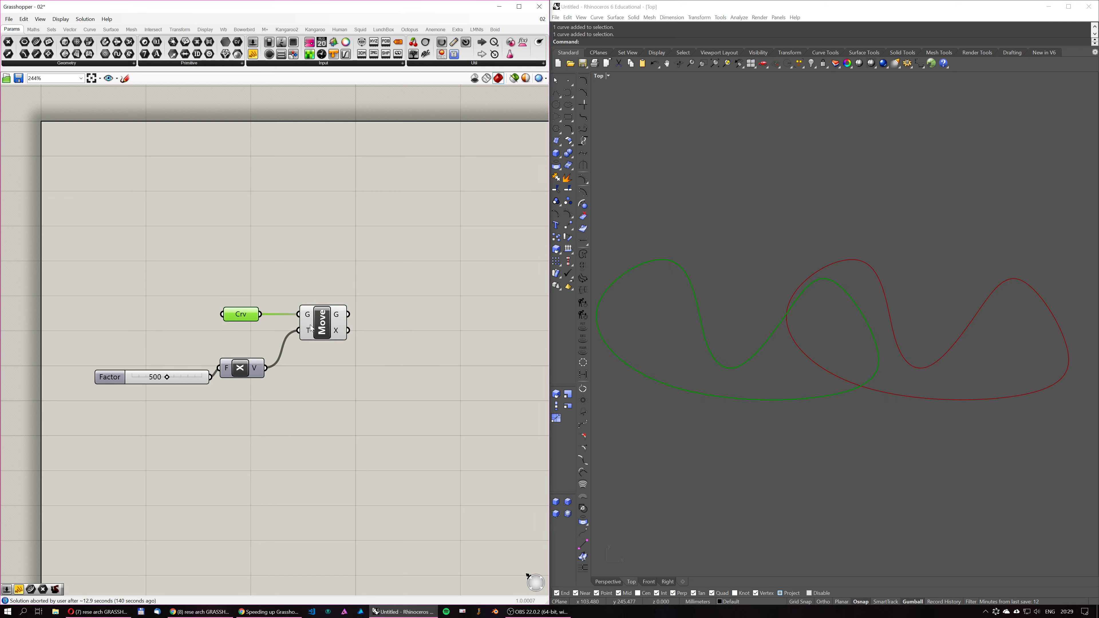
{"action": "left_click_drag", "start_coordinate": [248, 373], "coordinate": [252, 342]}
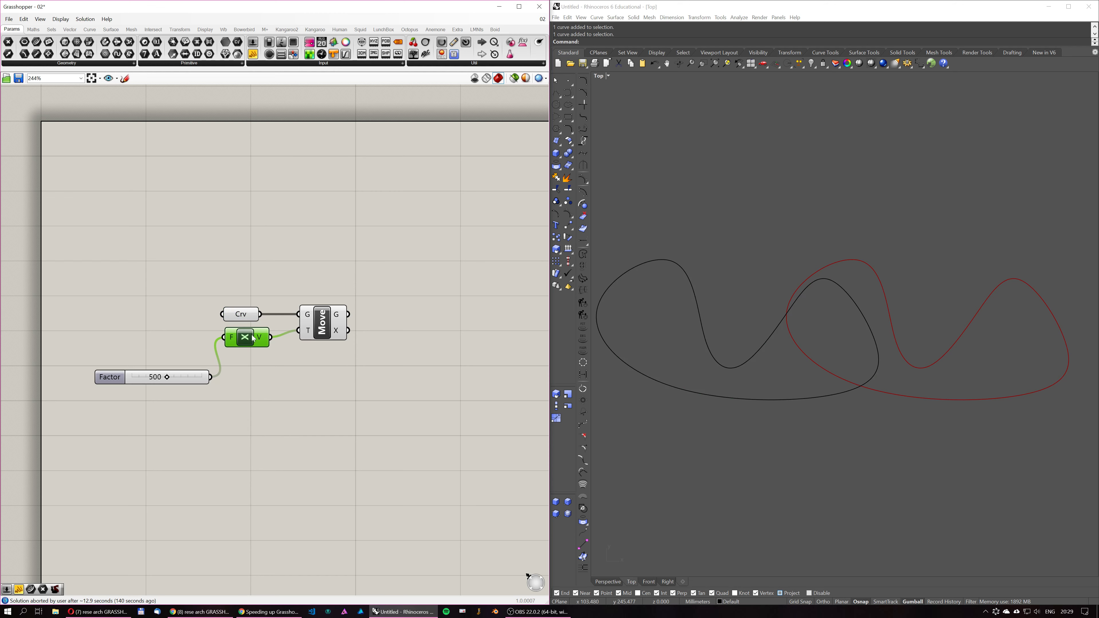
{"action": "scroll", "coordinate": [265, 318], "scroll_direction": "up", "scroll_amount": 2}
{"action": "right_click_drag", "start_coordinate": [181, 377], "coordinate": [273, 327]}
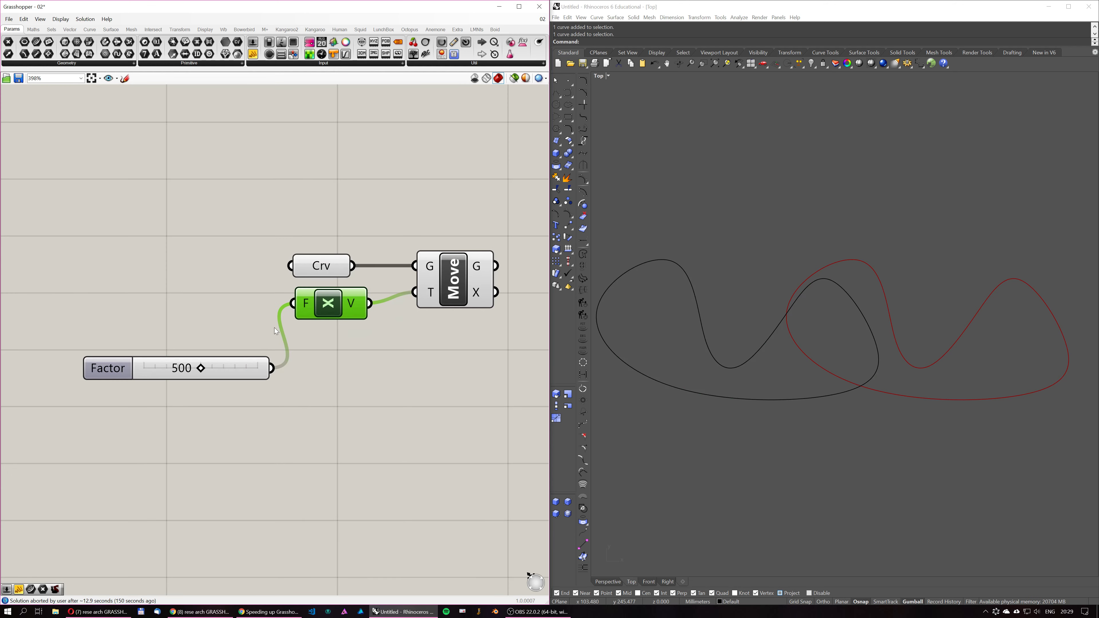
{"action": "left_click_drag", "start_coordinate": [101, 368], "coordinate": [99, 303]}
{"action": "right_click_drag", "start_coordinate": [267, 334], "coordinate": [193, 351]}
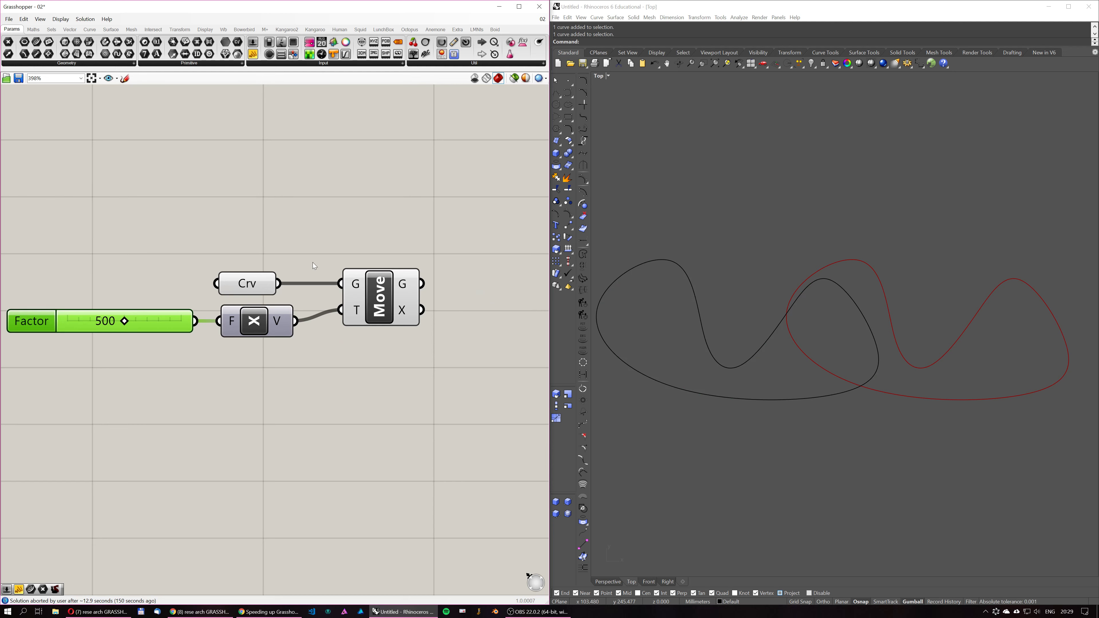
{"action": "left_click", "coordinate": [272, 331]}
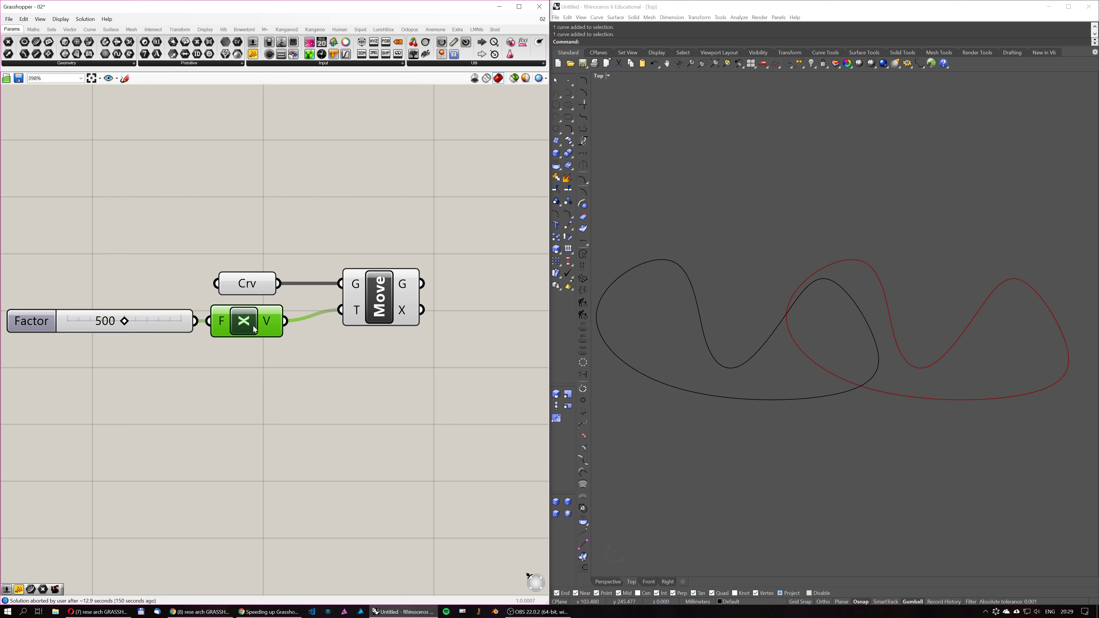
{"action": "right_click_drag", "start_coordinate": [34, 324], "coordinate": [131, 338]}
{"action": "left_click_drag", "start_coordinate": [132, 338], "coordinate": [117, 338]}
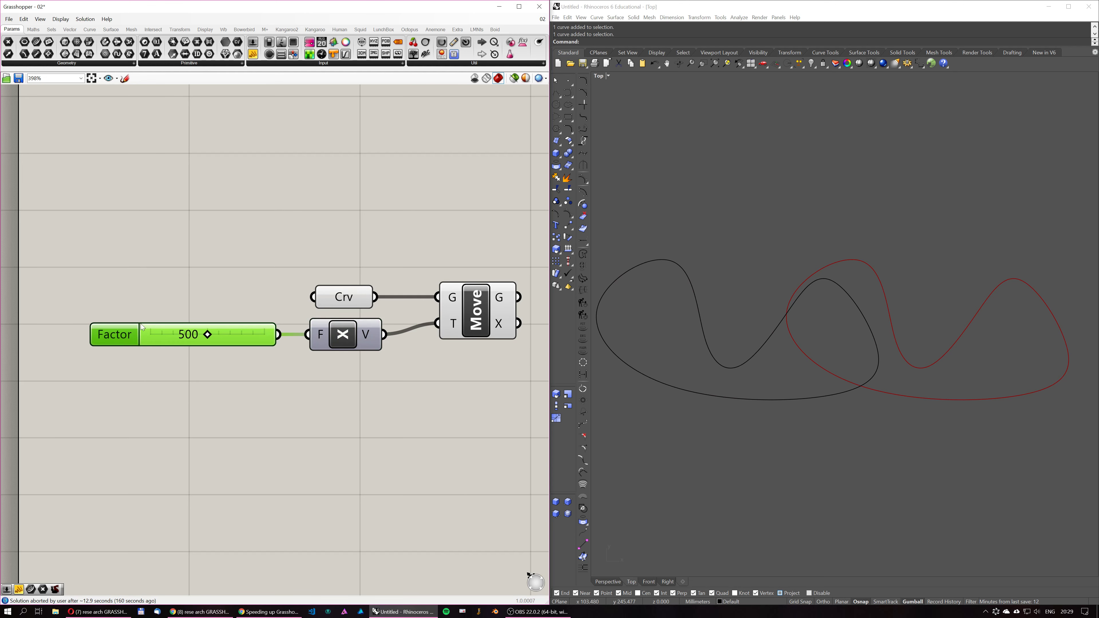
{"action": "right_click_drag", "start_coordinate": [284, 335], "coordinate": [263, 343]}
{"action": "left_click_drag", "start_coordinate": [452, 331], "coordinate": [437, 332]}
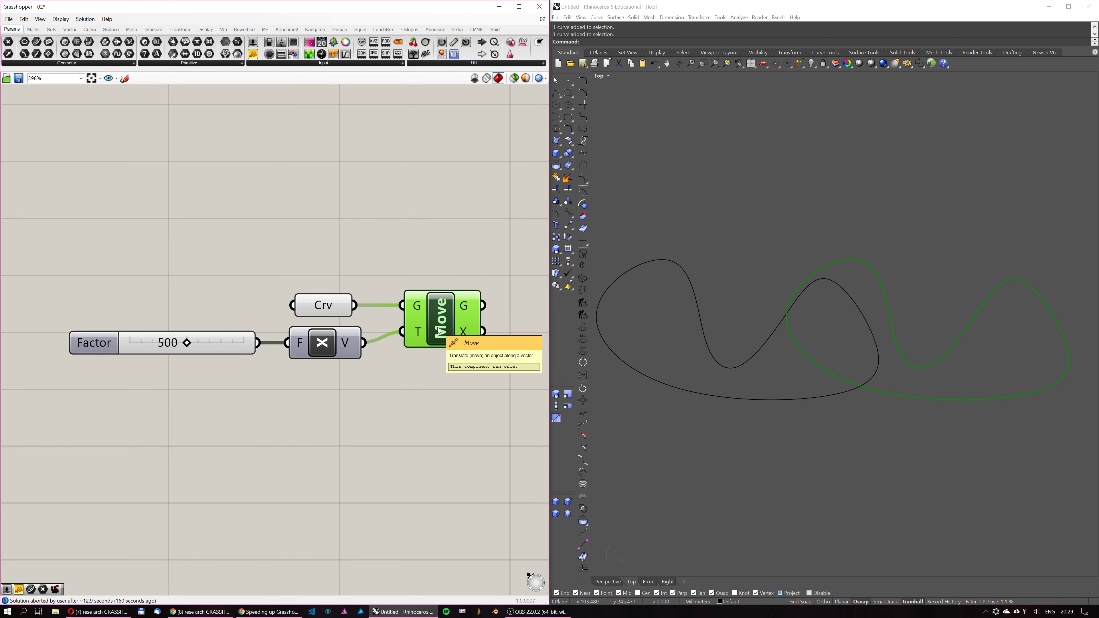
Highlight the source curve and shift the Move component down so its translation input lines up with Unit X.
{"action": "scroll", "coordinate": [259, 325], "scroll_direction": "down", "scroll_amount": 2}
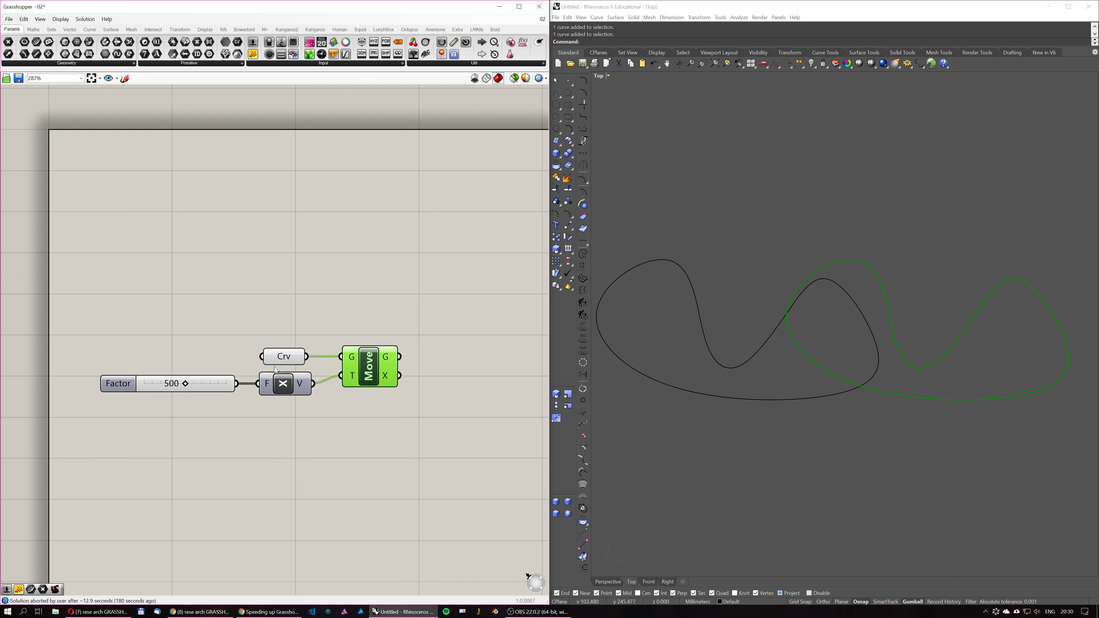
{"action": "left_click", "coordinate": [277, 352]}
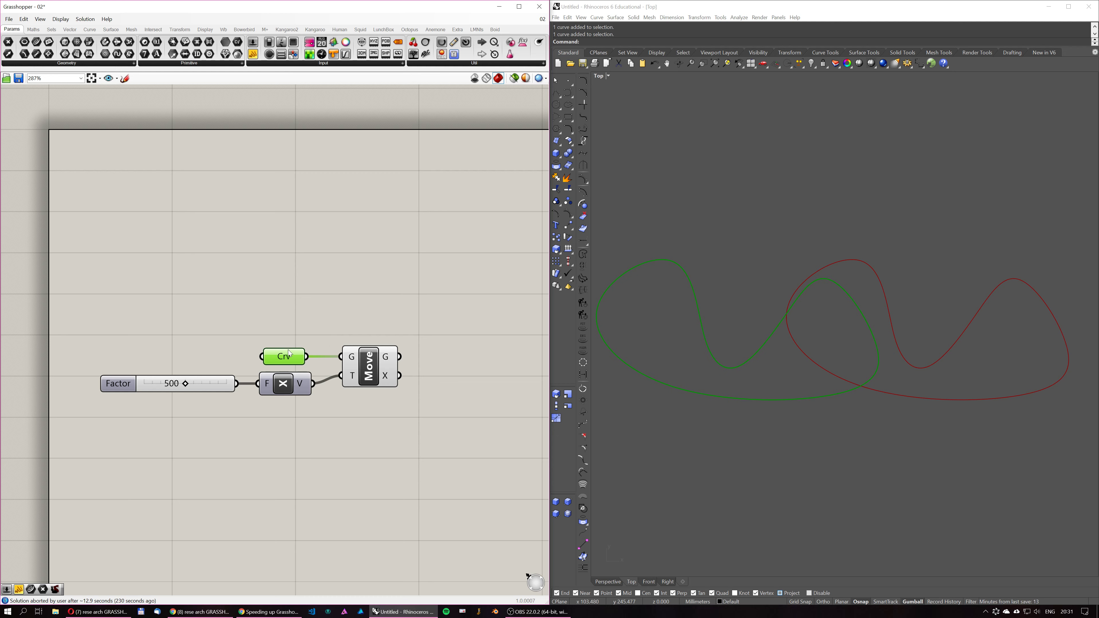
{"action": "left_click", "coordinate": [371, 370]}
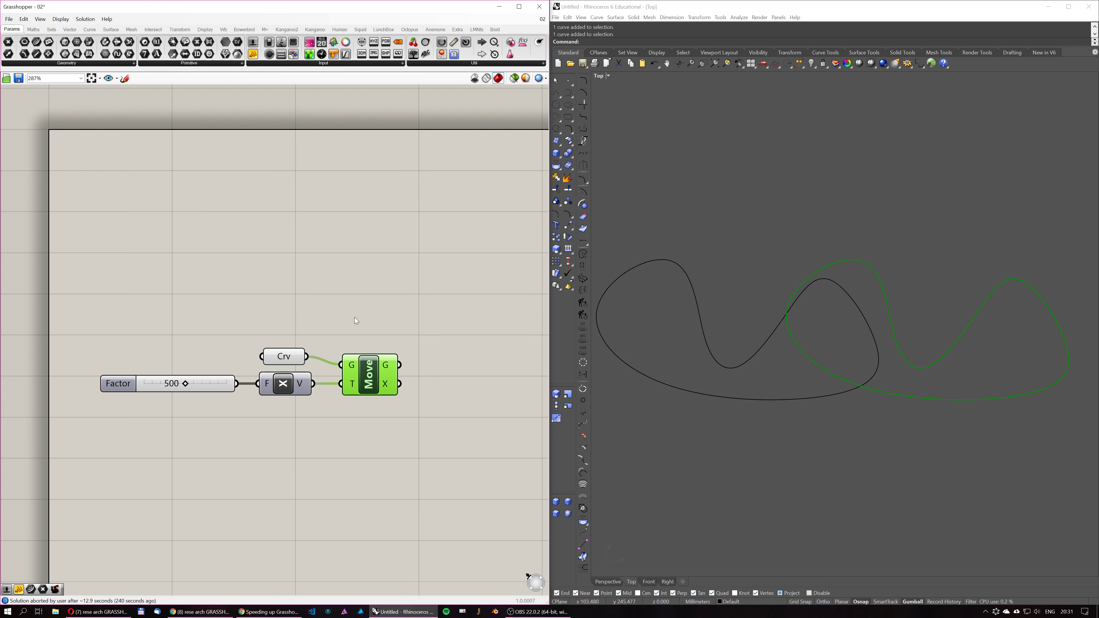
Add an Area component above Move and connect the Curve parameter to its geometry input.
{"action": "double_click", "coordinate": [396, 235]}
{"action": "type", "text": "area"}
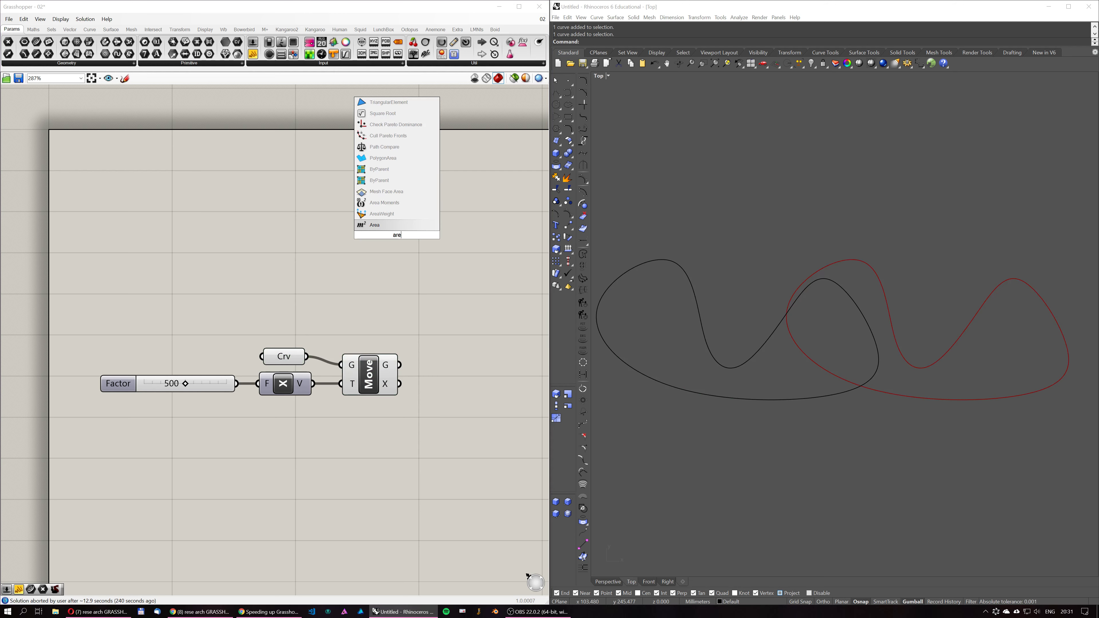
{"action": "key", "text": "Return"}
{"action": "scroll", "coordinate": [325, 324], "scroll_direction": "up", "scroll_amount": 1}
{"action": "left_click_drag", "start_coordinate": [299, 366], "coordinate": [363, 333]}
{"action": "left_click", "coordinate": [358, 248]}
{"action": "scroll", "coordinate": [365, 305], "scroll_direction": "up", "scroll_amount": 2}
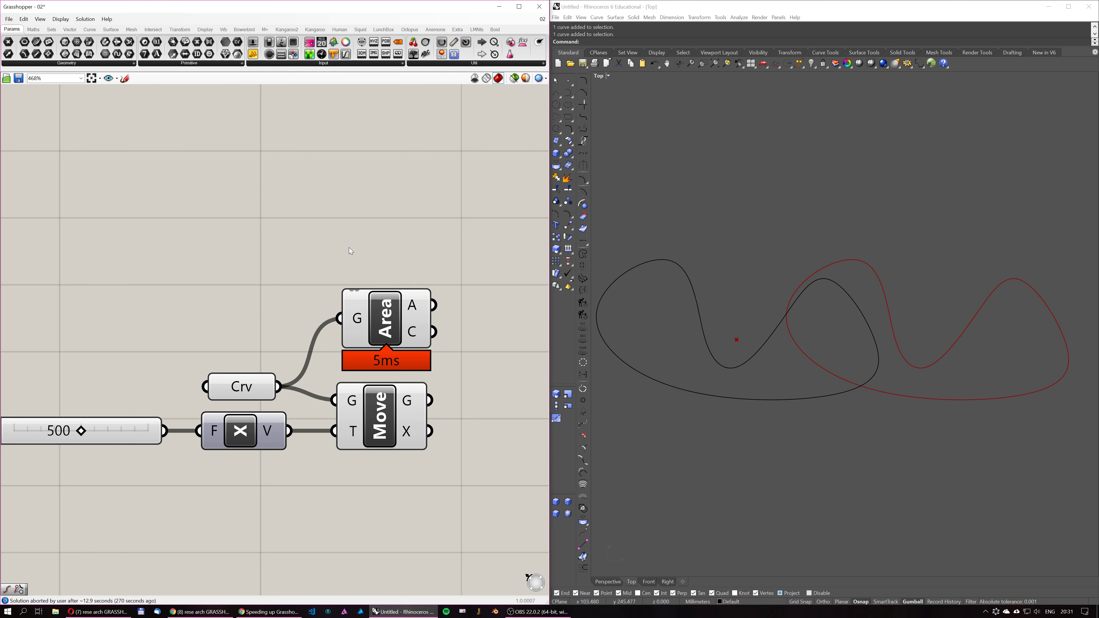
Nudge the Move component under Area and shift Unit X slightly toward the Factor slider.
{"action": "scroll", "coordinate": [299, 270], "scroll_direction": "down", "scroll_amount": 1}
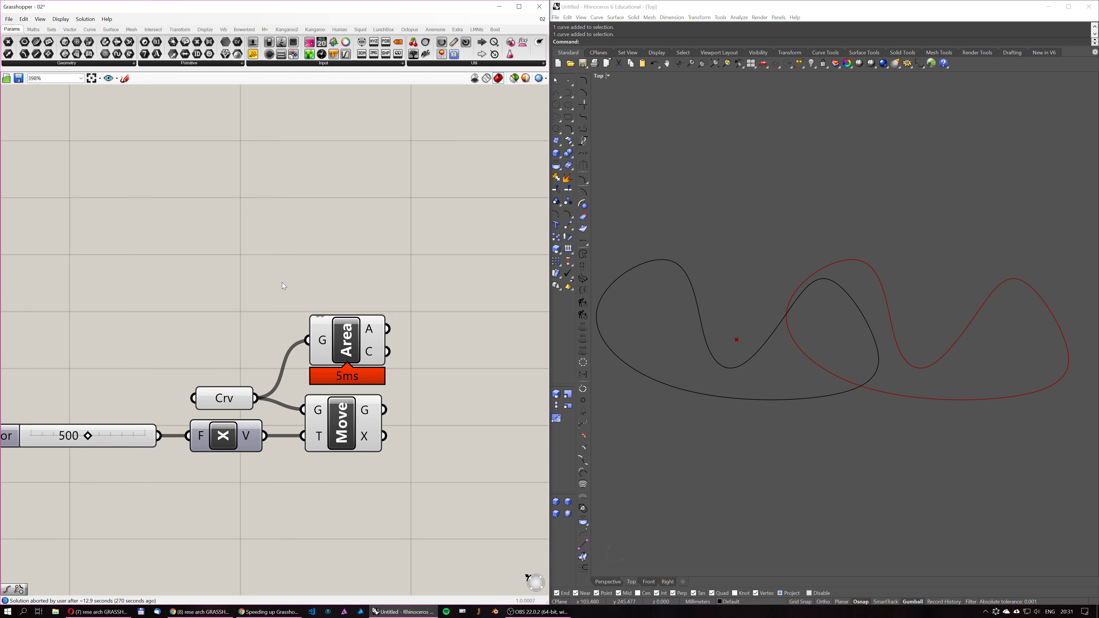
{"action": "left_click_drag", "start_coordinate": [342, 409], "coordinate": [346, 417]}
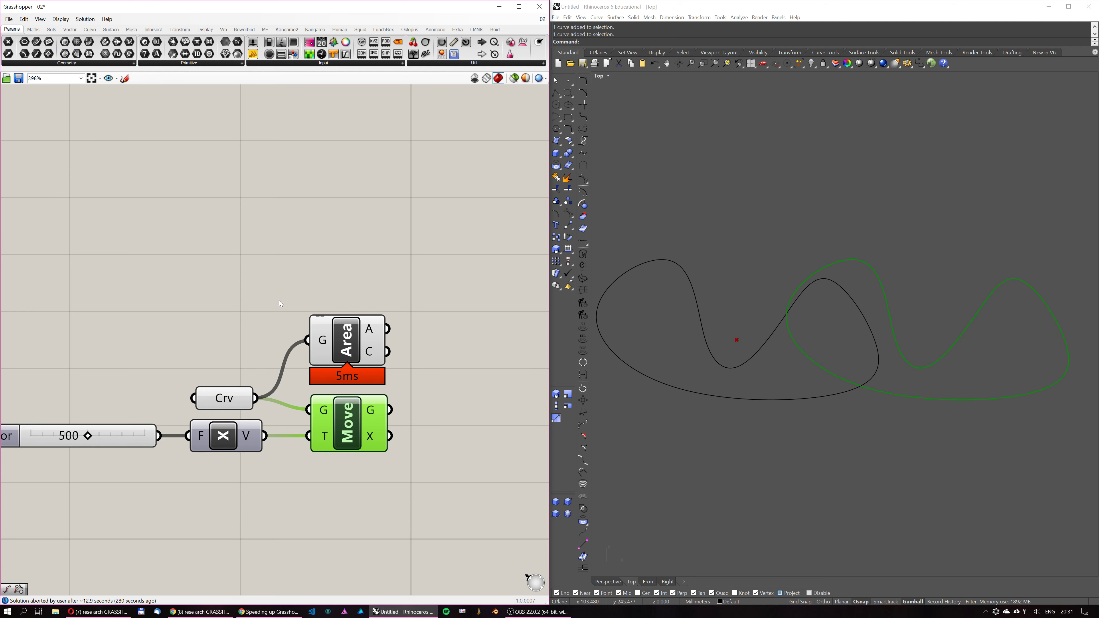
{"action": "scroll", "coordinate": [294, 303], "scroll_direction": "down", "scroll_amount": 1}
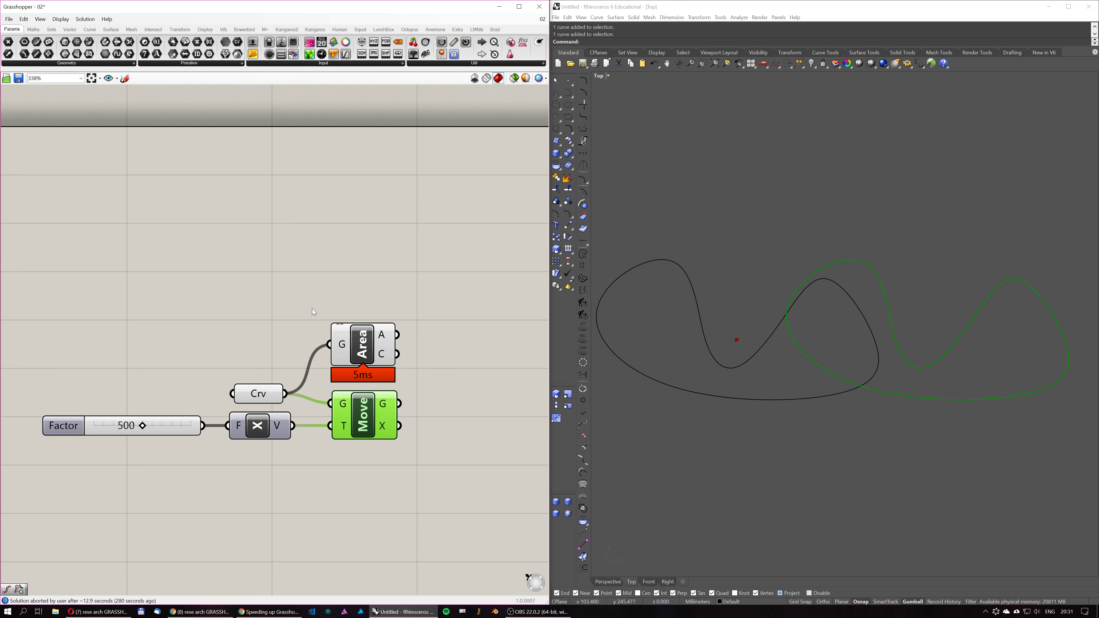
{"action": "left_click", "coordinate": [314, 329]}
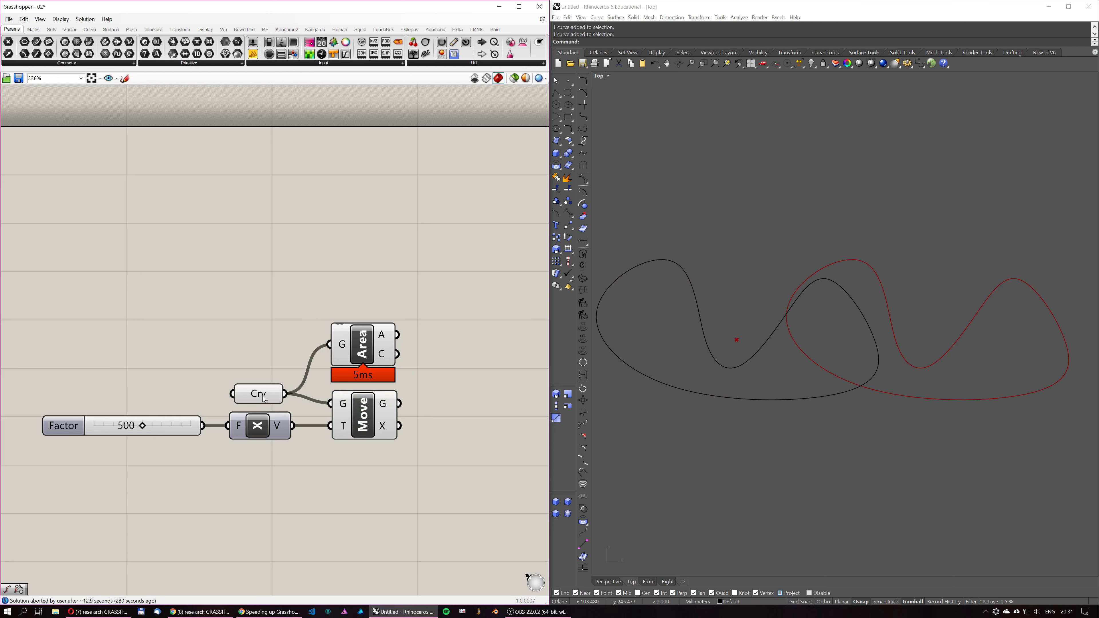
{"action": "left_click_drag", "start_coordinate": [263, 429], "coordinate": [261, 429]}
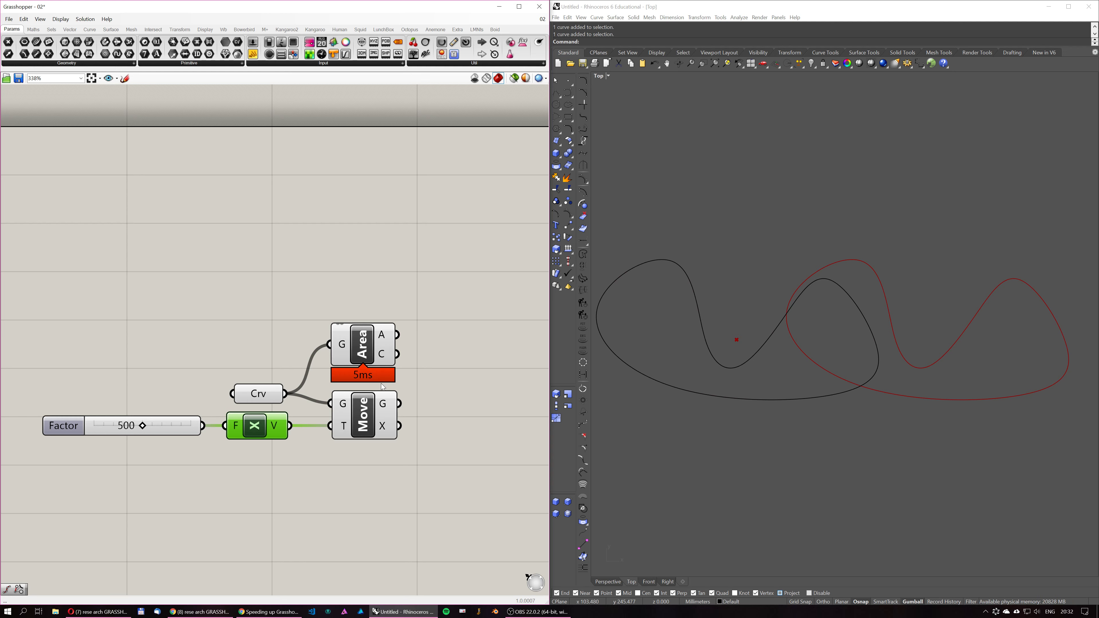
{"action": "left_click", "coordinate": [232, 275]}
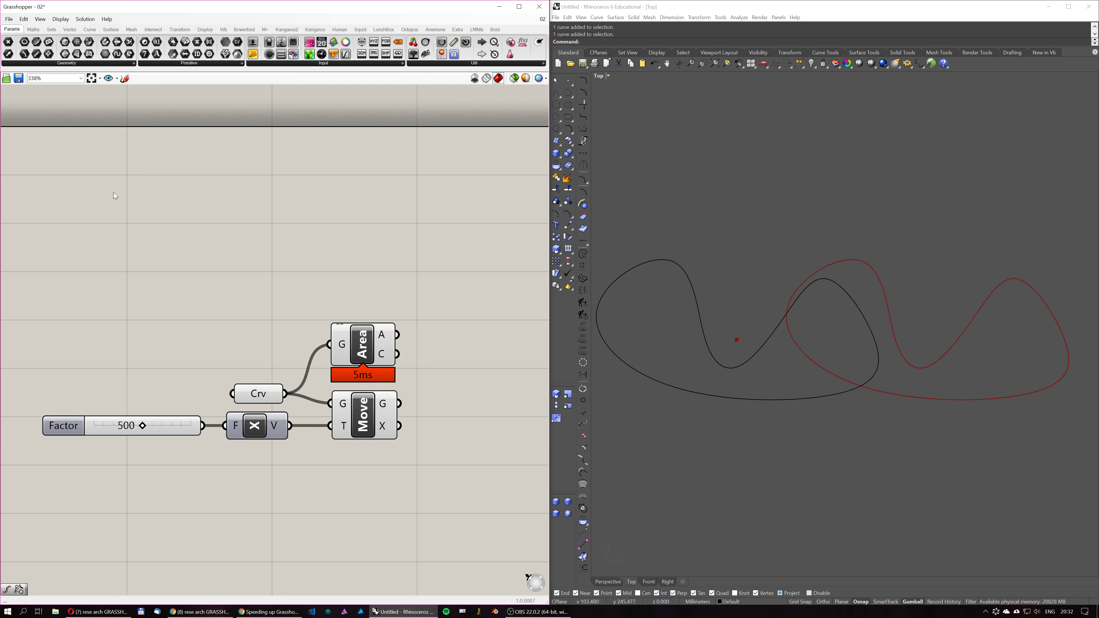
Inspect the Curve parameter's referenced data and highlight the Move component to examine how the curve is passed on.
{"action": "right_click_drag", "start_coordinate": [359, 401], "coordinate": [323, 389]}
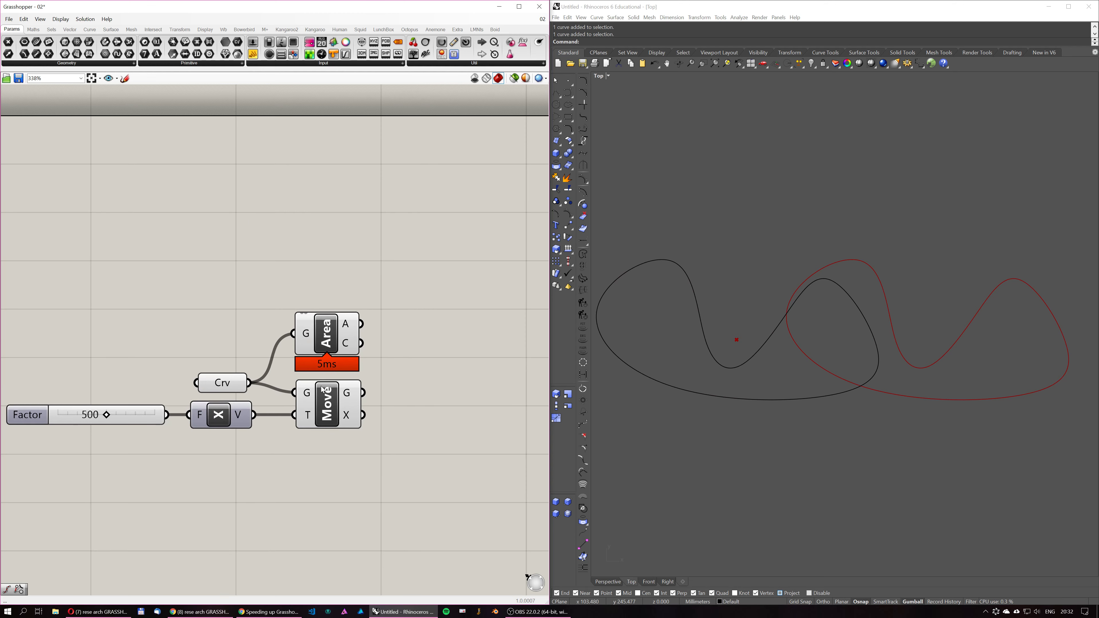
{"action": "left_click", "coordinate": [220, 388]}
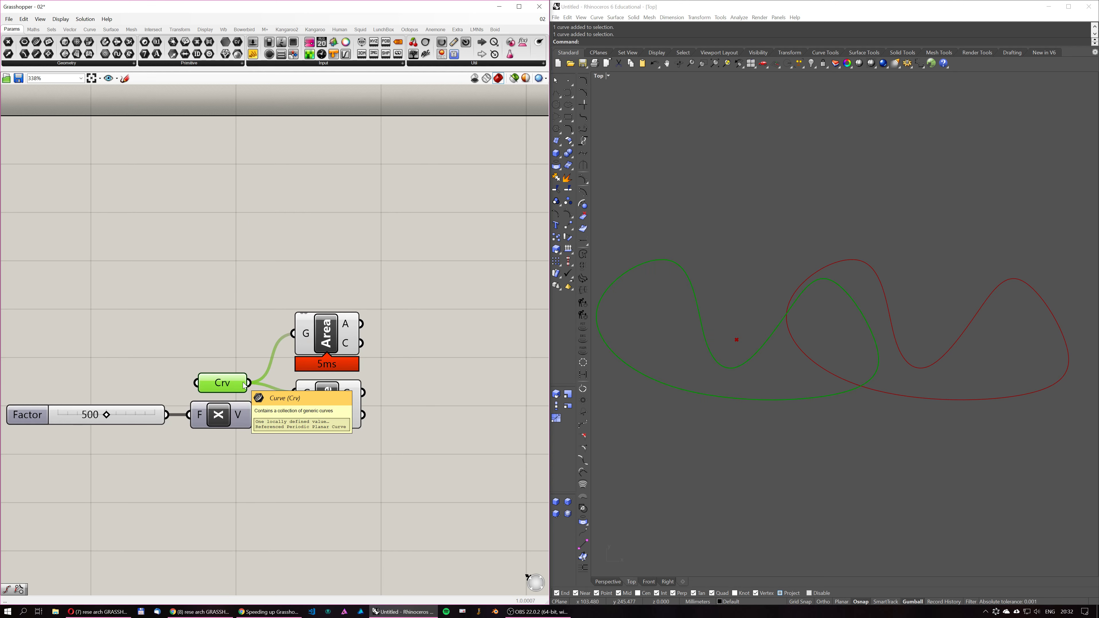
{"action": "left_click", "coordinate": [349, 396]}
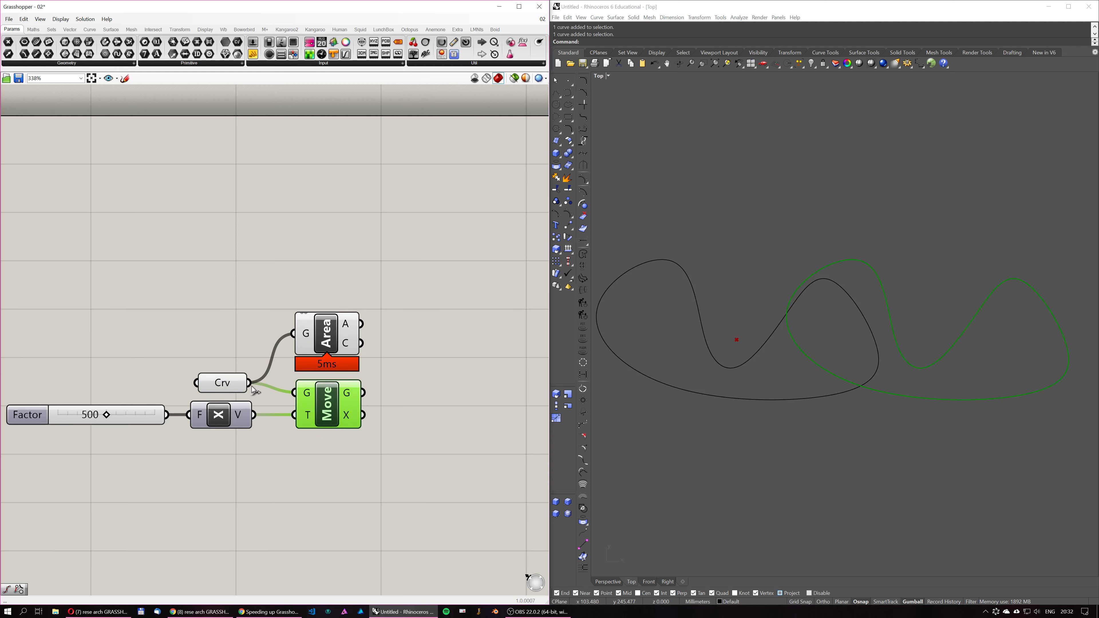
{"action": "left_click", "coordinate": [238, 363]}
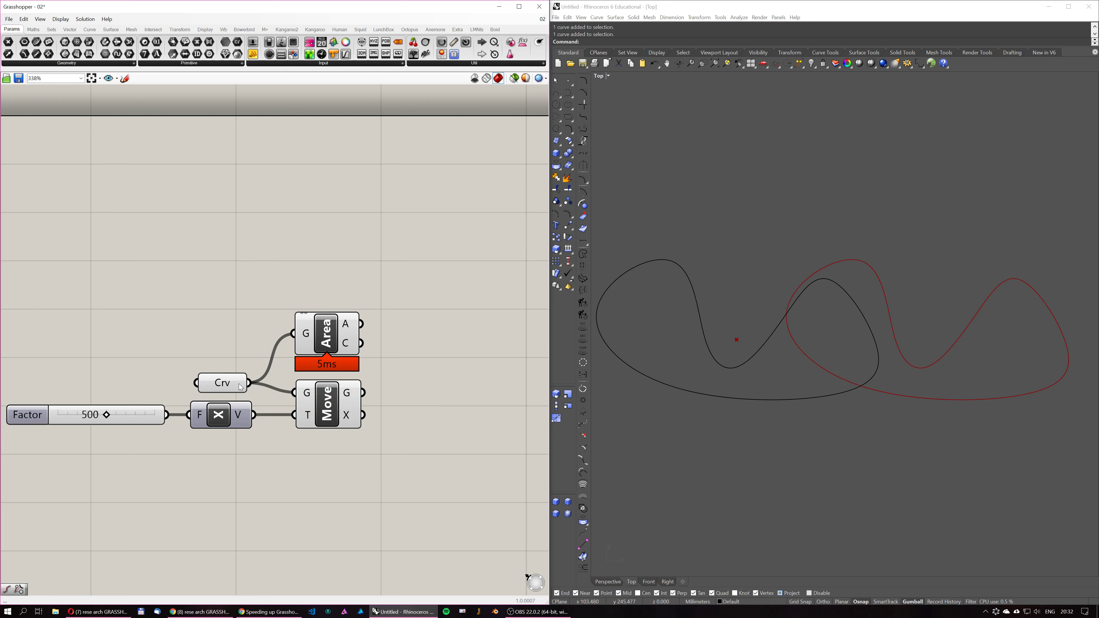
Add a second Move component and connect the Area centroid output to its geometry input.
{"action": "double_click", "coordinate": [440, 328]}
{"action": "type", "text": "move"}
{"action": "key", "text": "Return"}
{"action": "left_click_drag", "start_coordinate": [361, 343], "coordinate": [435, 356]}
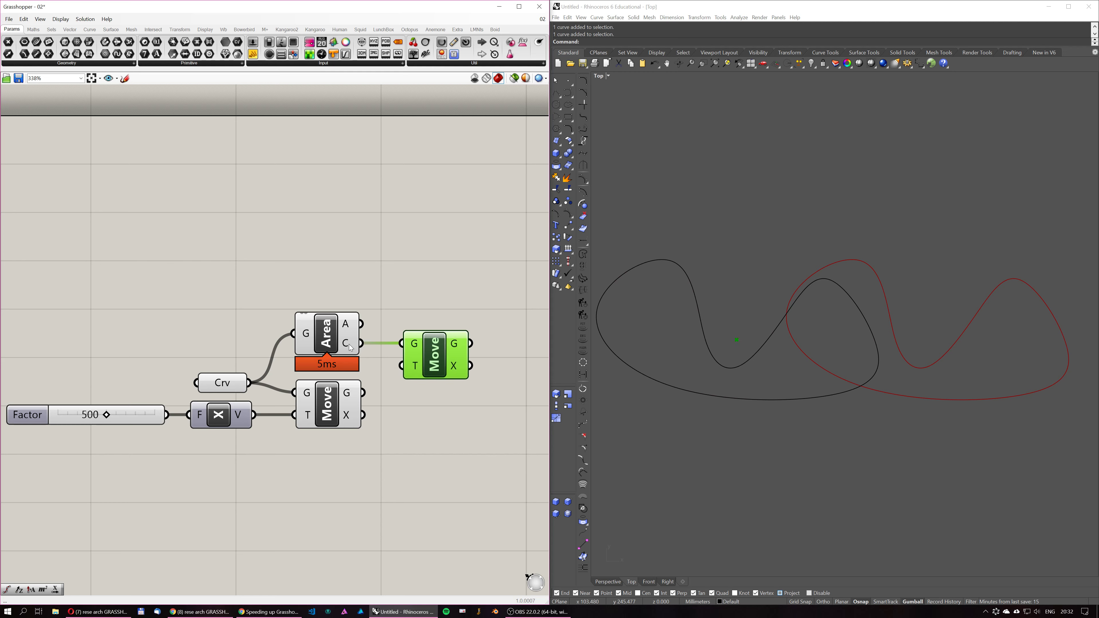
{"action": "mouse_move", "coordinate": [350, 346]}
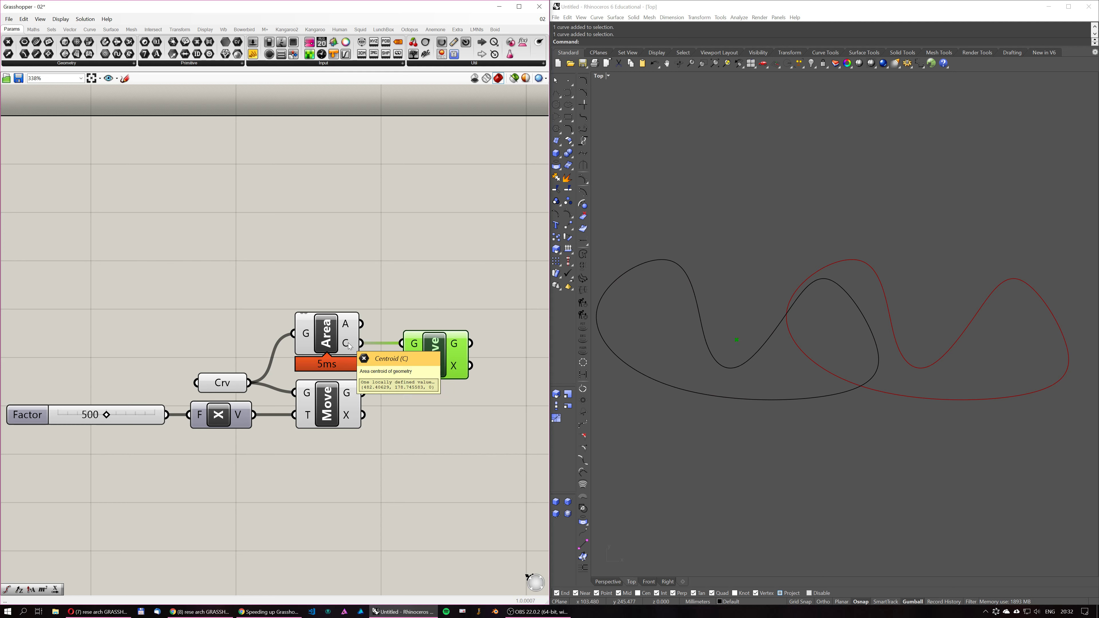
Shift the second Move component slightly toward Area and compare the centroid output with Move's geometry output.
{"action": "mouse_move", "coordinate": [458, 347]}
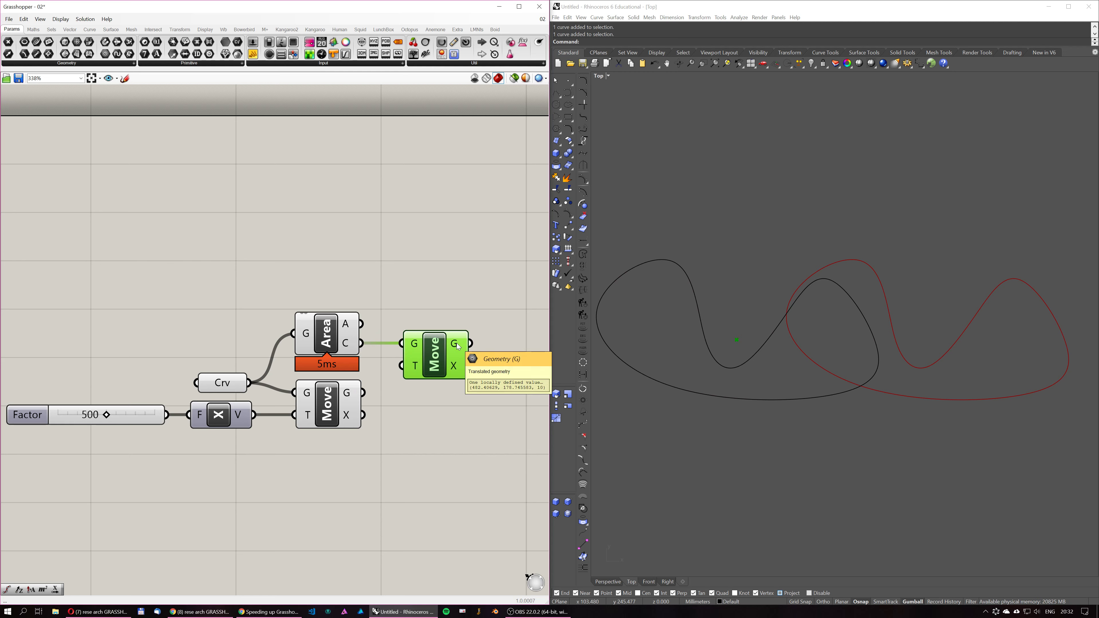
{"action": "left_click_drag", "start_coordinate": [439, 355], "coordinate": [431, 356]}
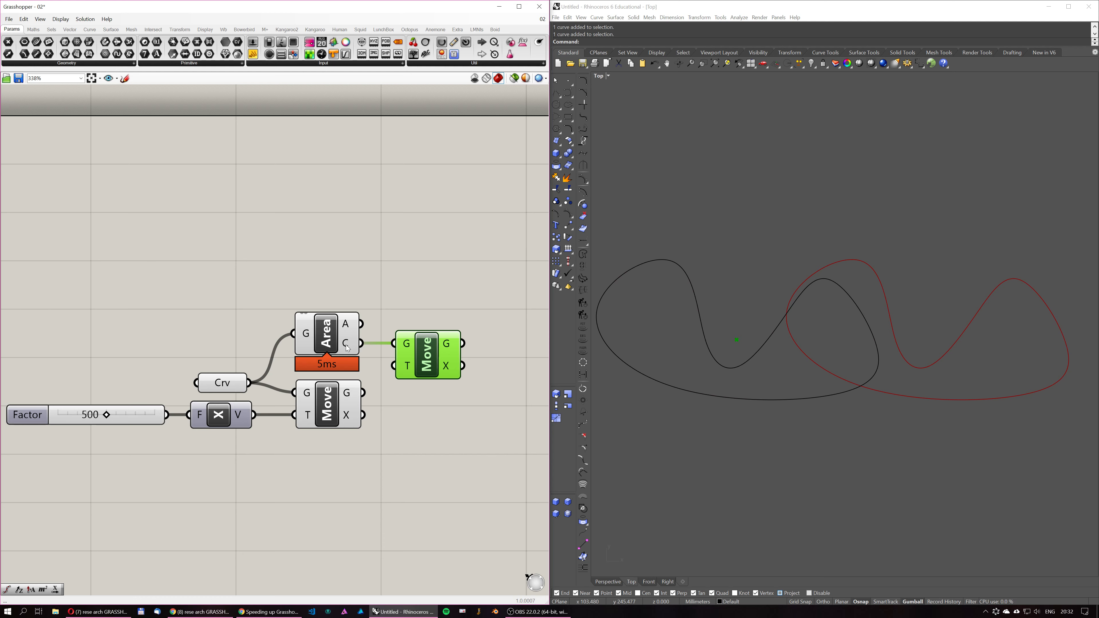
{"action": "mouse_move", "coordinate": [347, 350]}
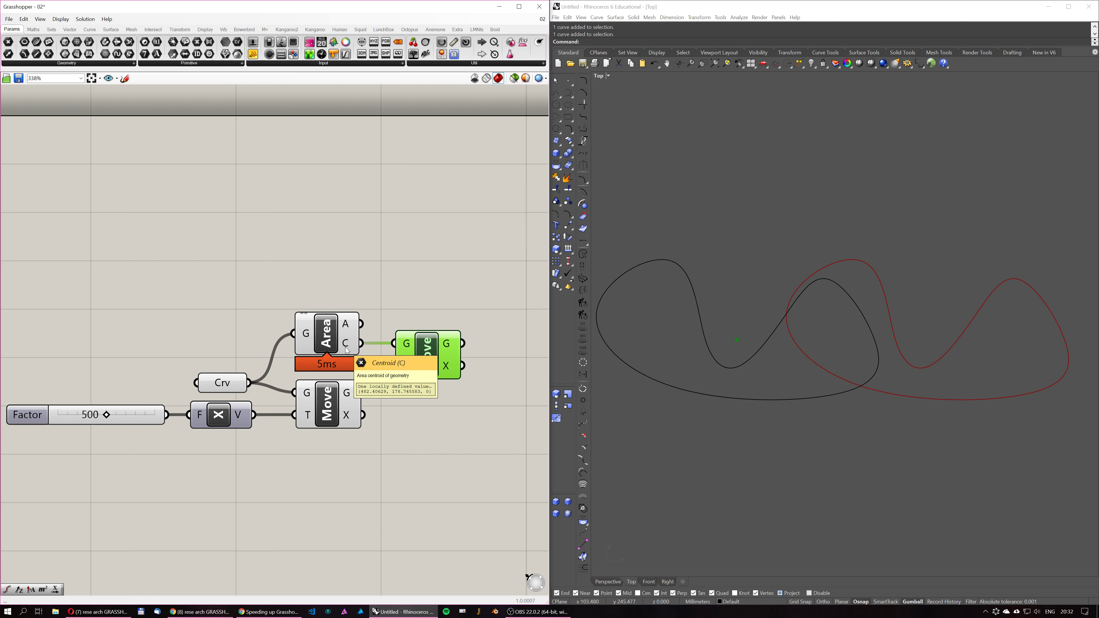
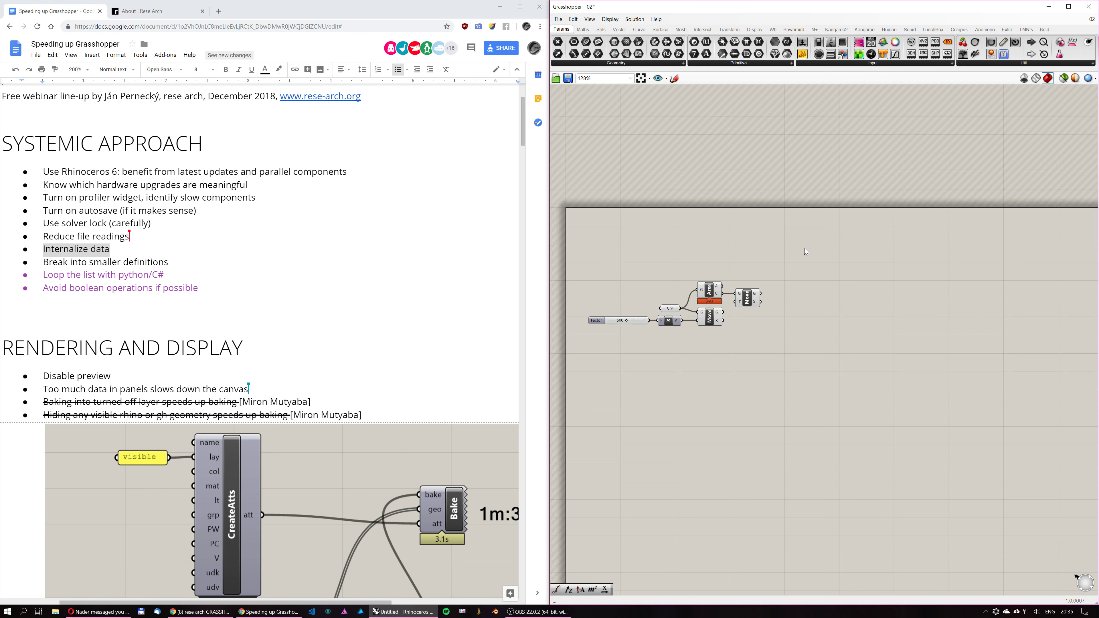
{"action": "scroll", "coordinate": [727, 261], "scroll_direction": "down", "scroll_amount": 2}
{"action": "right_click_drag", "start_coordinate": [750, 295], "coordinate": [728, 309]}
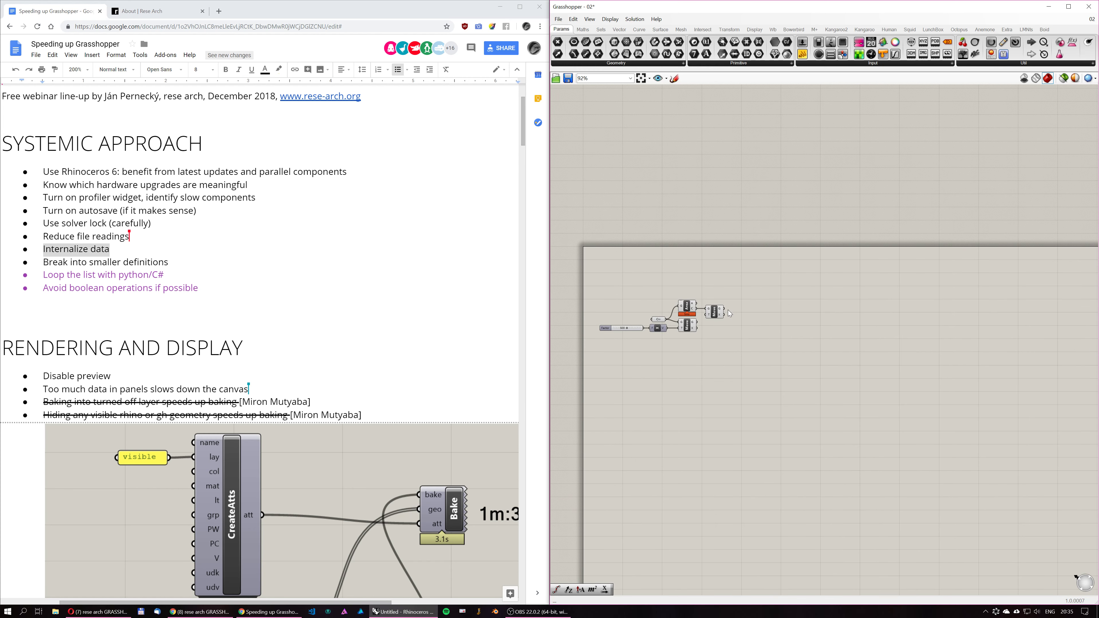
{"action": "scroll", "coordinate": [728, 310], "scroll_direction": "up", "scroll_amount": 3}
{"action": "right_click_drag", "start_coordinate": [699, 273], "coordinate": [727, 237]}
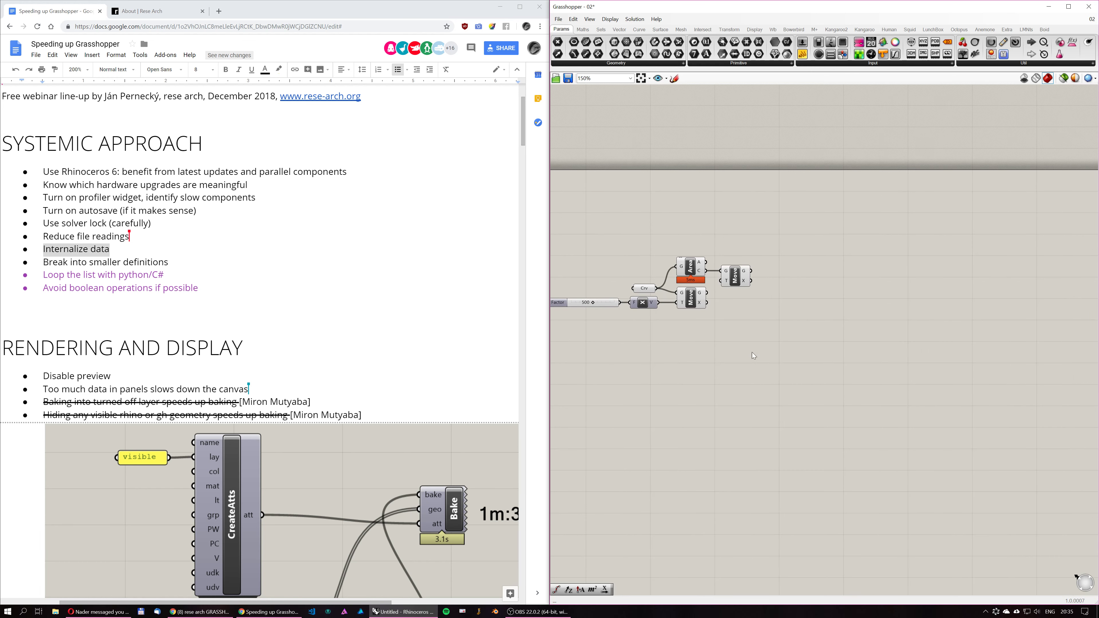
{"action": "right_click_drag", "start_coordinate": [890, 284], "coordinate": [835, 309]}
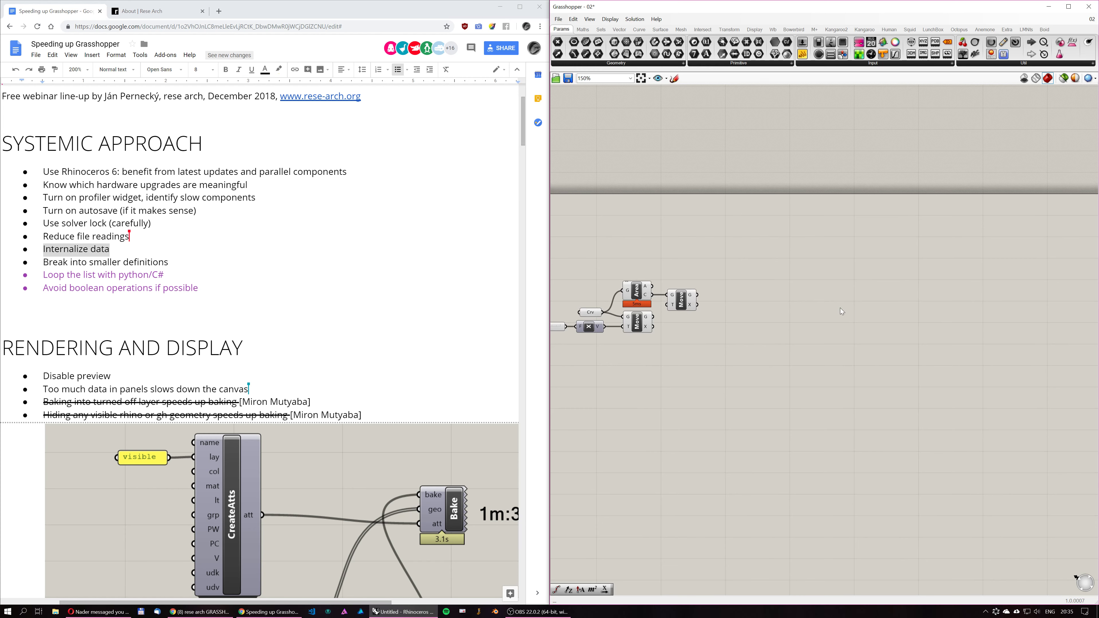
{"action": "right_click_drag", "start_coordinate": [908, 299], "coordinate": [874, 298]}
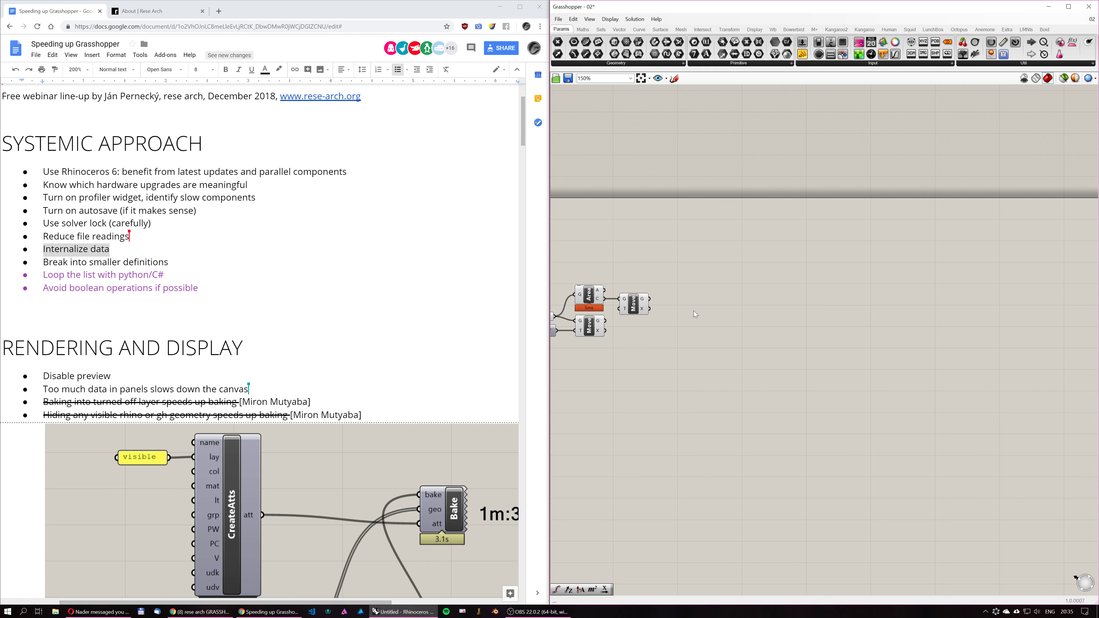
{"action": "scroll", "coordinate": [757, 346], "scroll_direction": "down", "scroll_amount": 3}
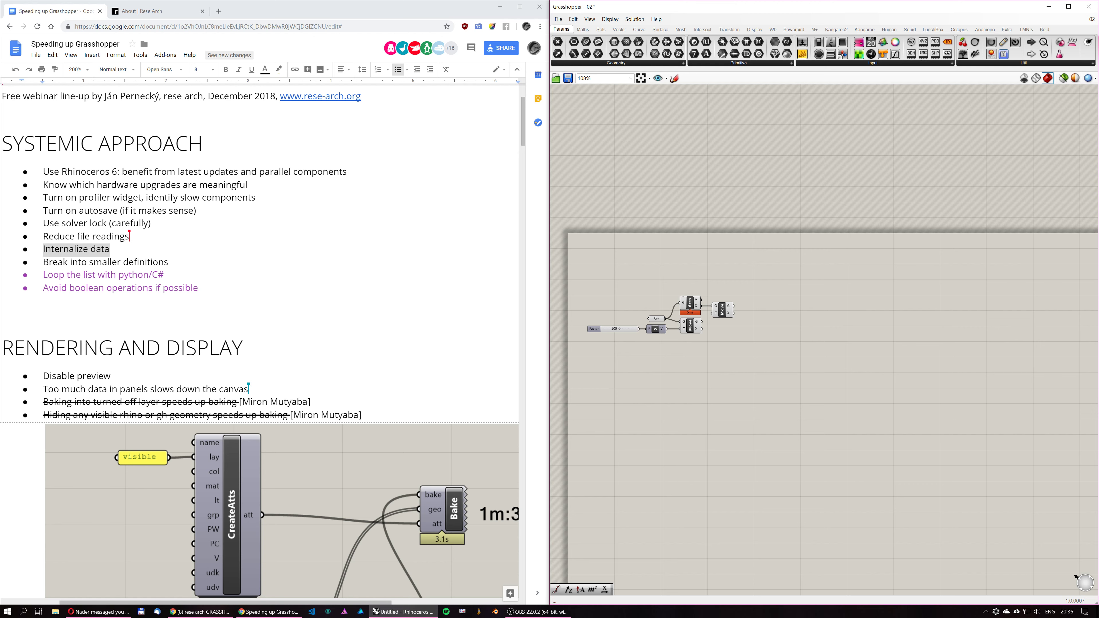
Place the text cursor in the "Reduce file readings" line of the outline, then return to Grasshopper and lock the solver.
{"action": "left_click", "coordinate": [65, 236]}
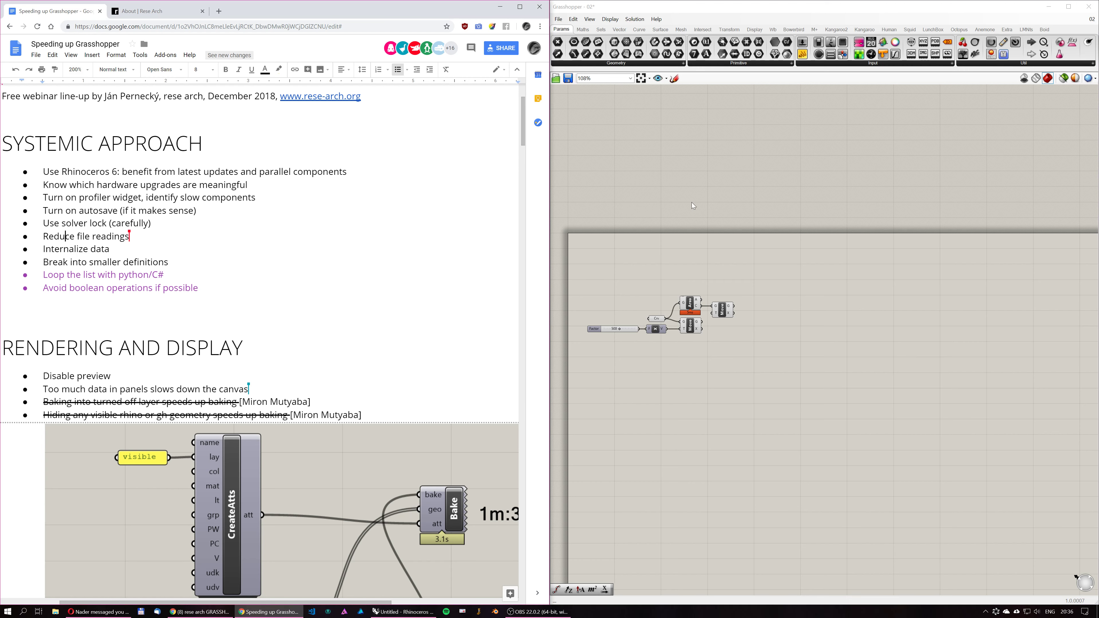
{"action": "middle_click", "coordinate": [701, 221]}
{"action": "left_click", "coordinate": [701, 242]}
Start opening another definition and browse OneDrive to the SUBDIGITAL > hb_reavis > TWIN_CITY_TOWER_light folder.
{"action": "left_click", "coordinate": [557, 19]}
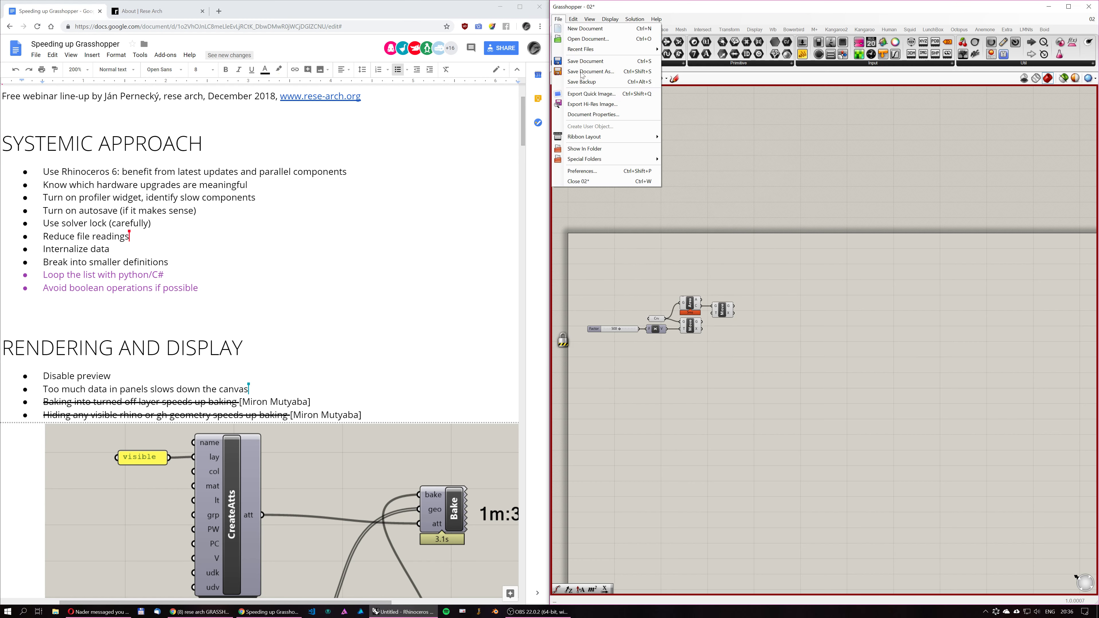
{"action": "mouse_move", "coordinate": [598, 43]}
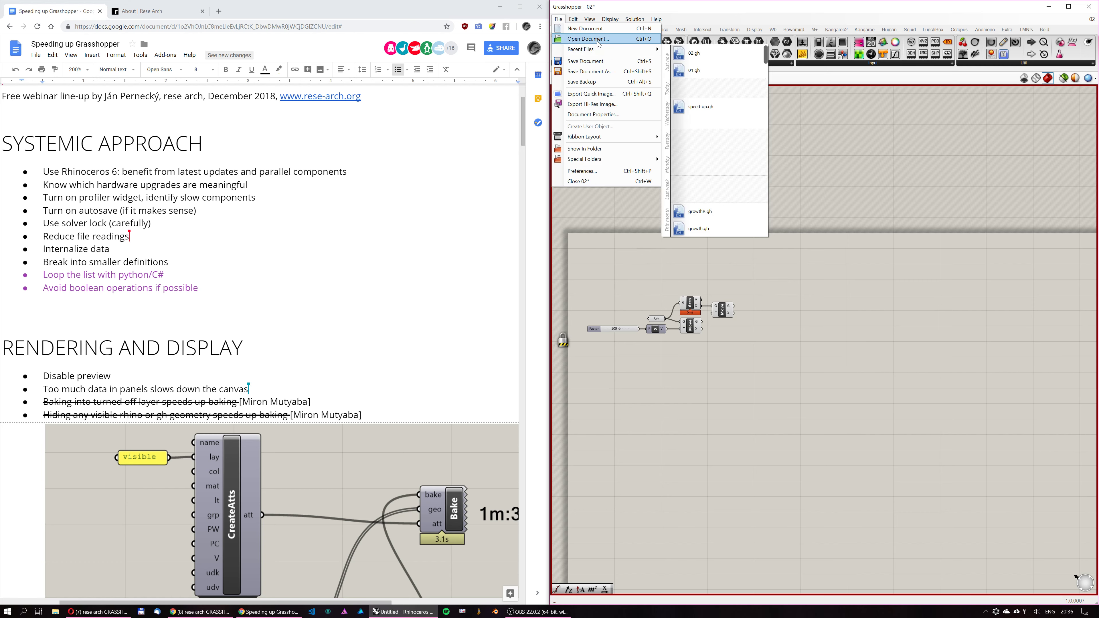
{"action": "left_click", "coordinate": [598, 40]}
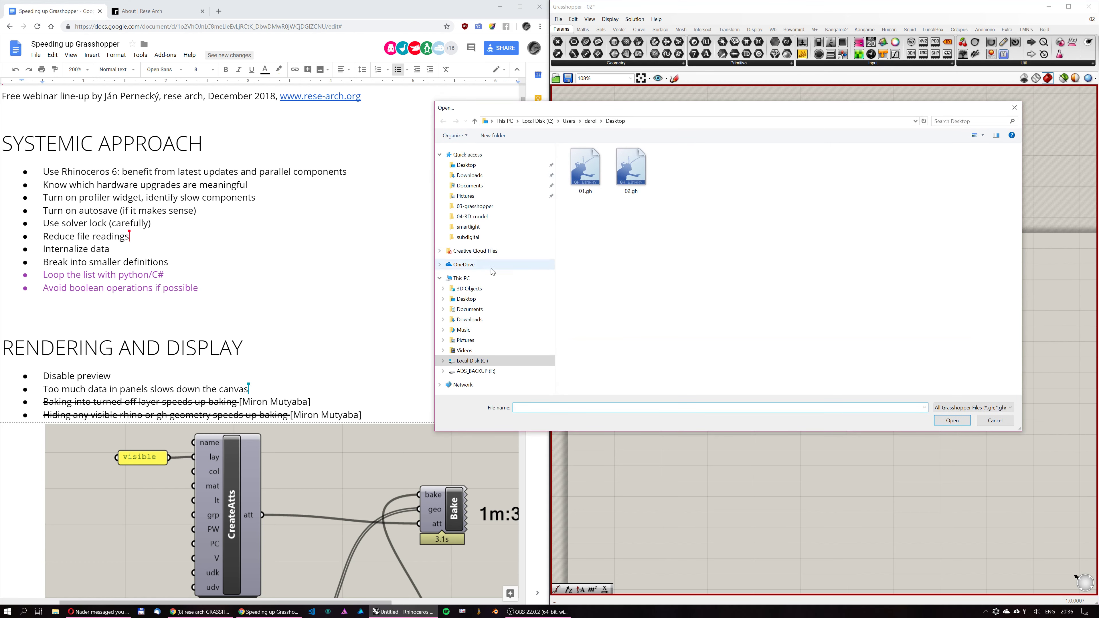
{"action": "left_click", "coordinate": [491, 266]}
{"action": "double_click", "coordinate": [602, 250]}
{"action": "double_click", "coordinate": [594, 224]}
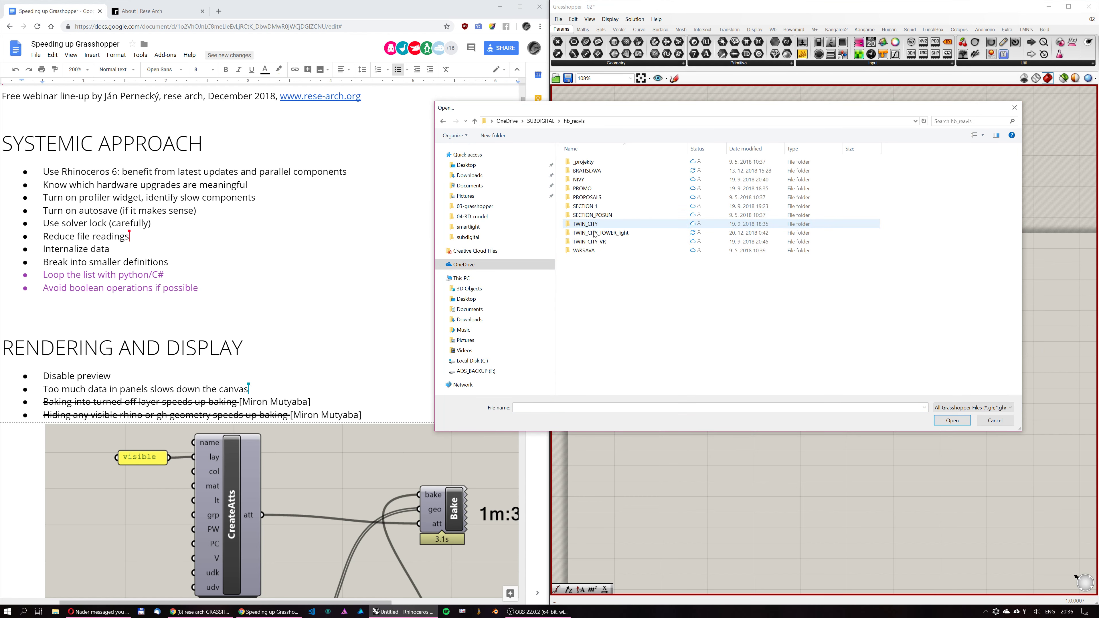
{"action": "double_click", "coordinate": [596, 233]}
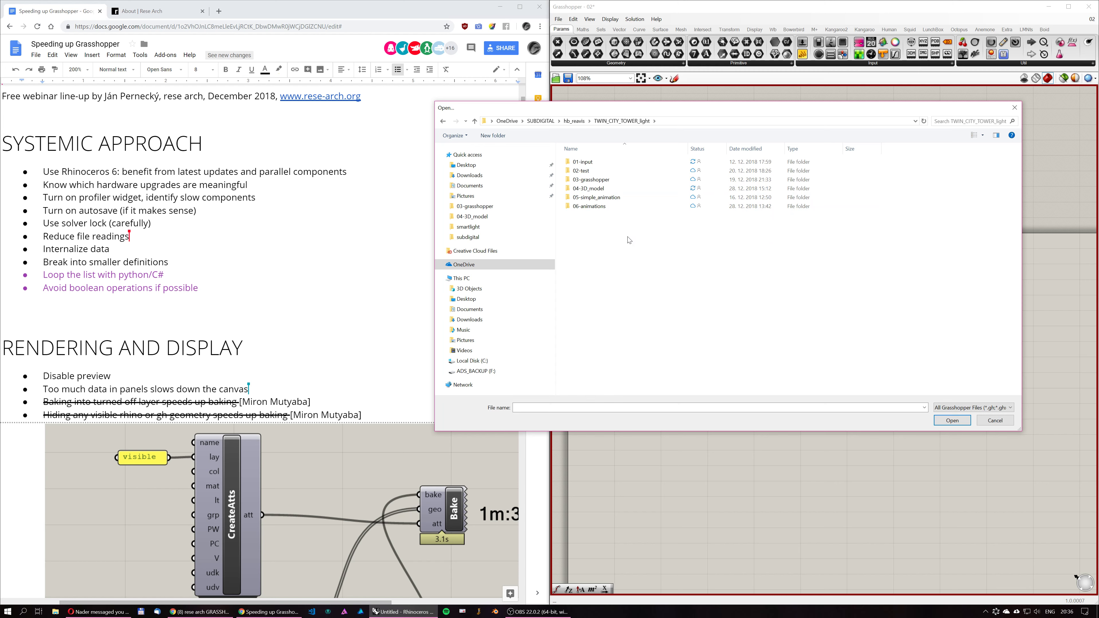
{"action": "double_click", "coordinate": [597, 206]}
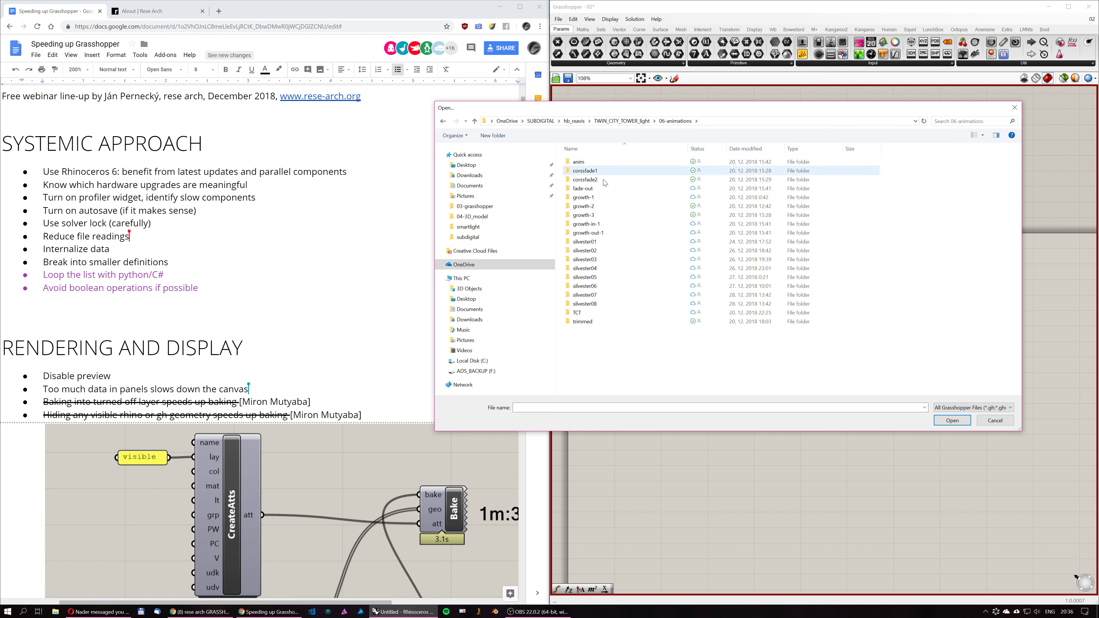
{"action": "double_click", "coordinate": [604, 304]}
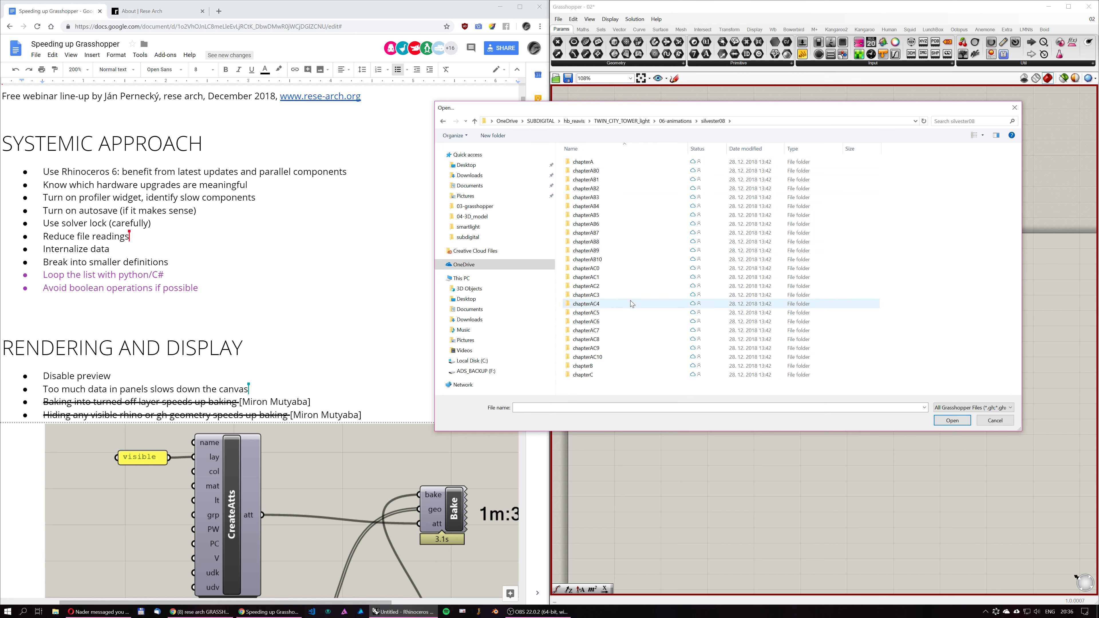
{"action": "key", "text": "BackSpace"}
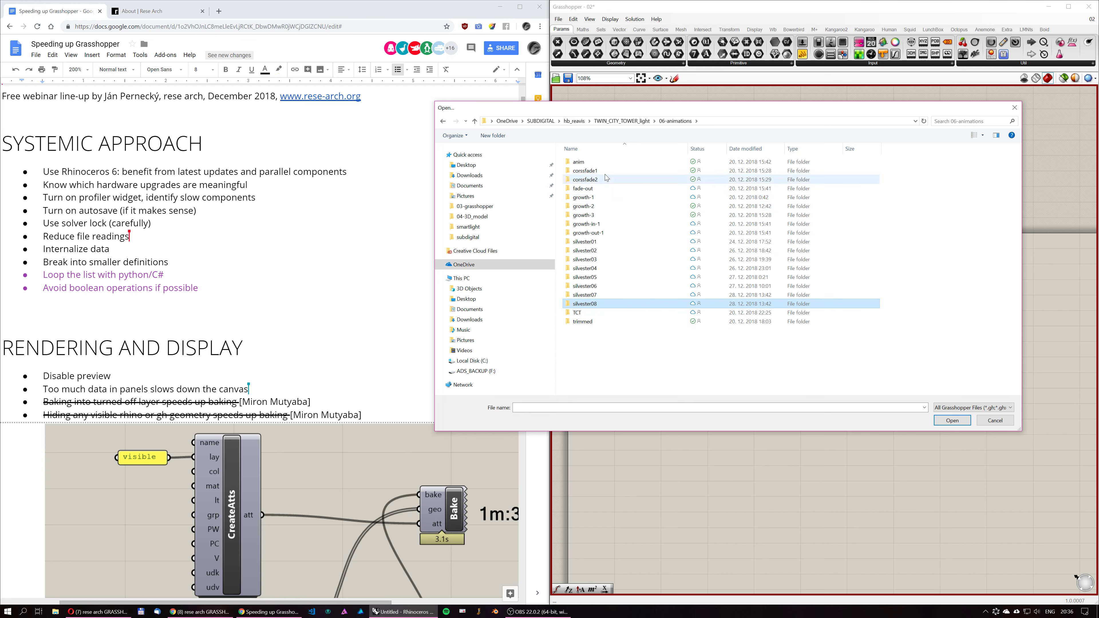
{"action": "key", "text": "BackSpace"}
Order the files in the 03-grasshopper folder by modification date and open kangaroo-skyscraper-spiral.gh.
{"action": "double_click", "coordinate": [596, 180]}
{"action": "left_click", "coordinate": [745, 149]}
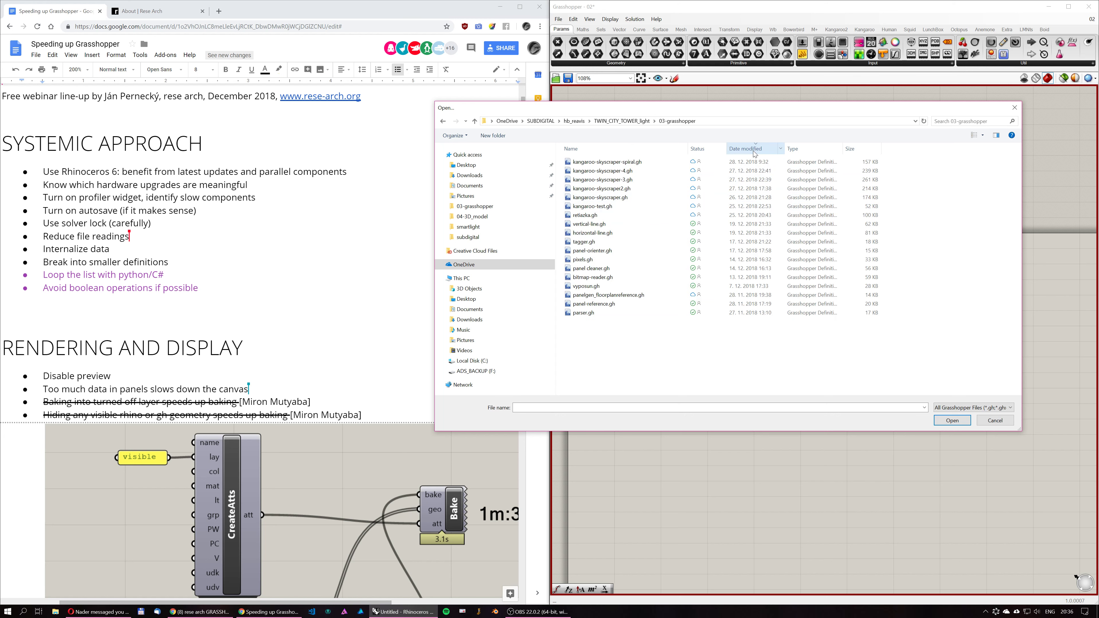
{"action": "left_click", "coordinate": [614, 162]}
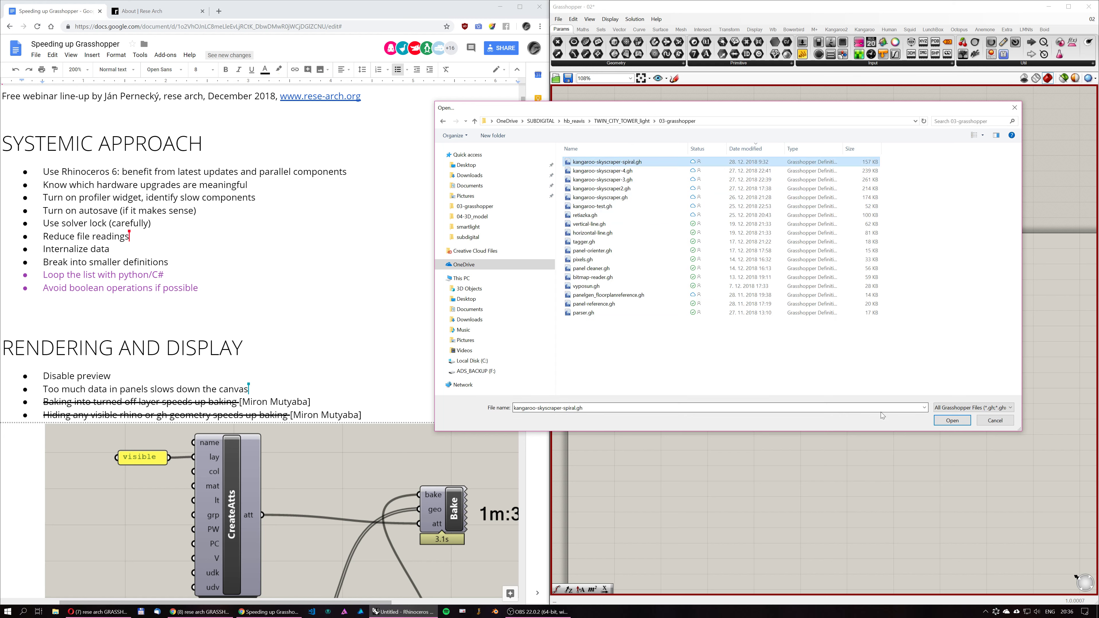
{"action": "left_click", "coordinate": [953, 420]}
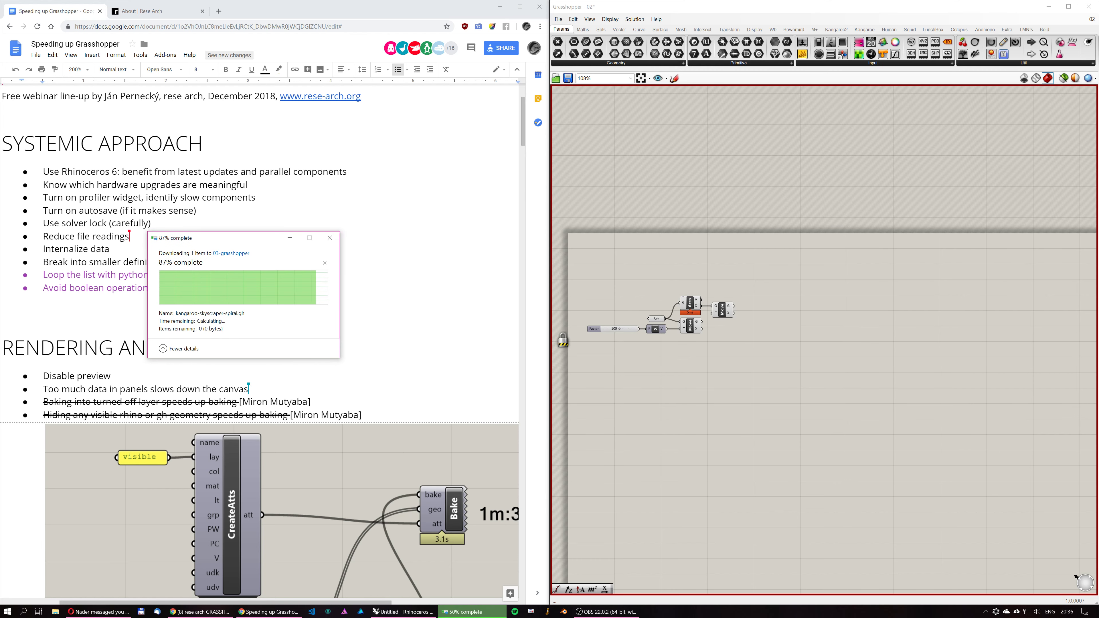
Examine the overall layout and wiring of the kangaroo-skyscraper-spiral definition and its separate component clusters.
{"action": "scroll", "coordinate": [850, 357], "scroll_direction": "down", "scroll_amount": 10}
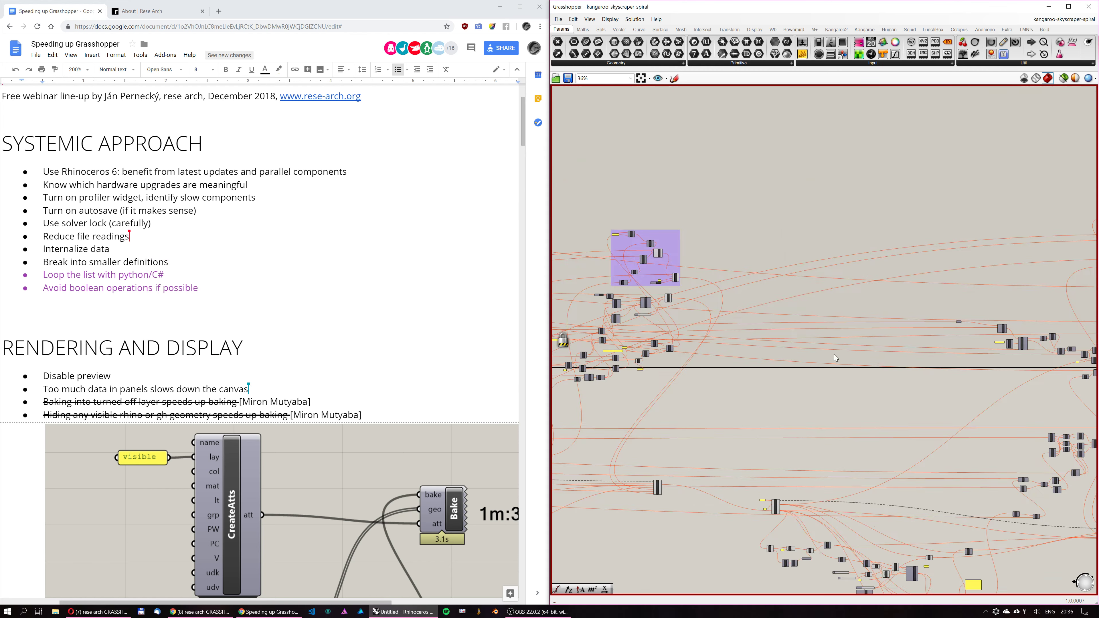
{"action": "right_click_drag", "start_coordinate": [713, 411], "coordinate": [860, 352]}
{"action": "scroll", "coordinate": [860, 352], "scroll_direction": "down", "scroll_amount": 3}
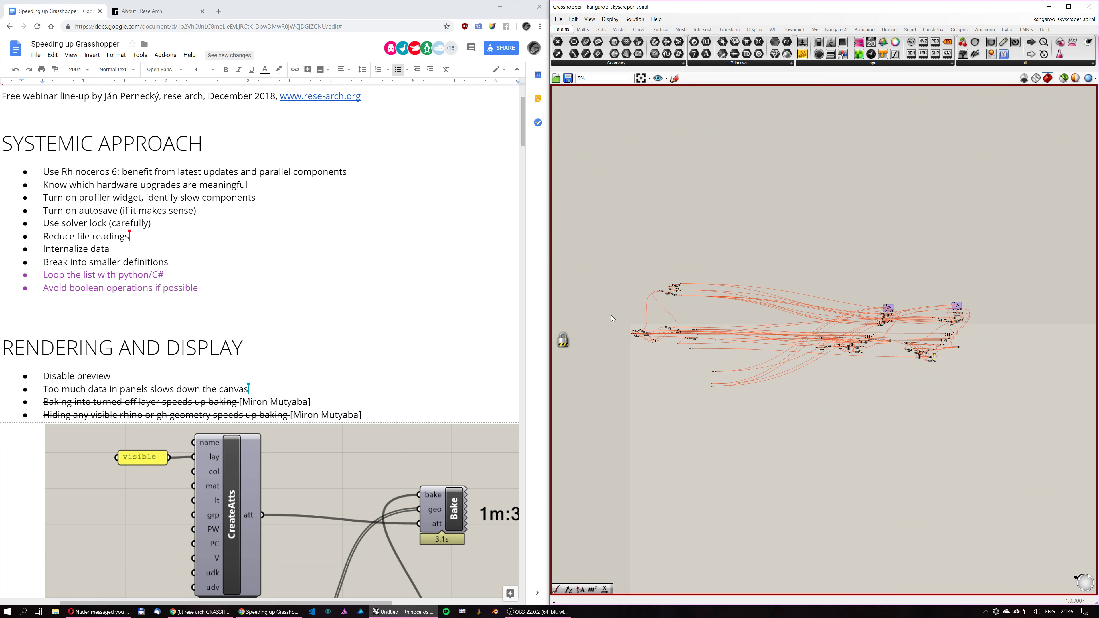
{"action": "scroll", "coordinate": [638, 343], "scroll_direction": "up", "scroll_amount": 3}
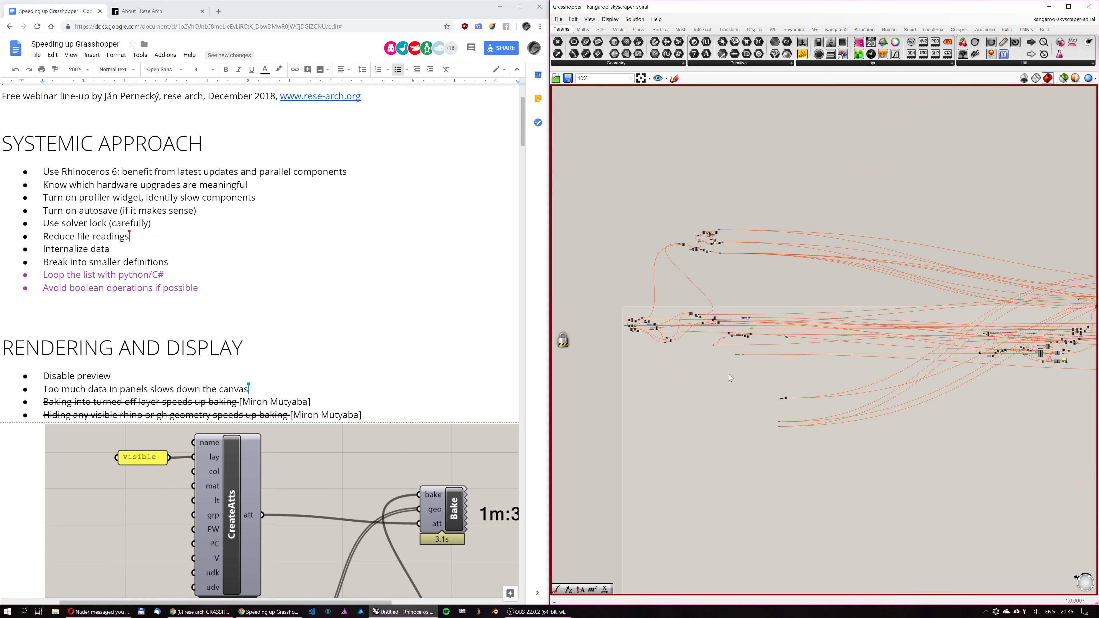
{"action": "scroll", "coordinate": [768, 408], "scroll_direction": "up", "scroll_amount": 7}
{"action": "scroll", "coordinate": [770, 413], "scroll_direction": "down", "scroll_amount": 4}
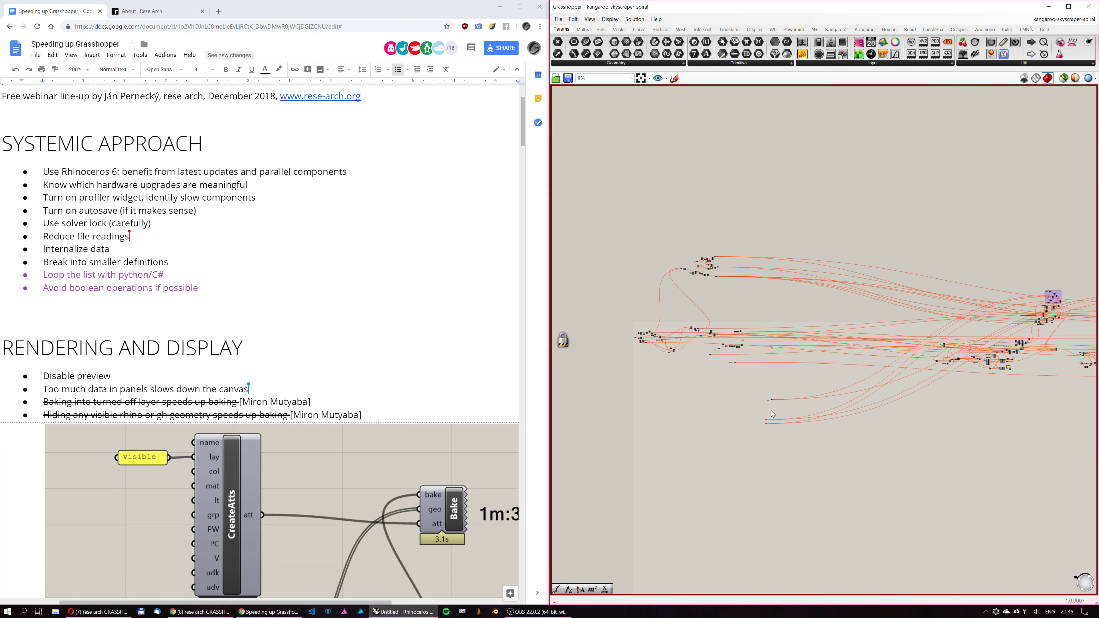
{"action": "scroll", "coordinate": [730, 397], "scroll_direction": "up", "scroll_amount": 1}
{"action": "right_click_drag", "start_coordinate": [718, 282], "coordinate": [708, 241]}
Open kangaroo-skyscraper-4.gh and survey its full network of component groups and wires.
{"action": "left_click", "coordinate": [558, 19]}
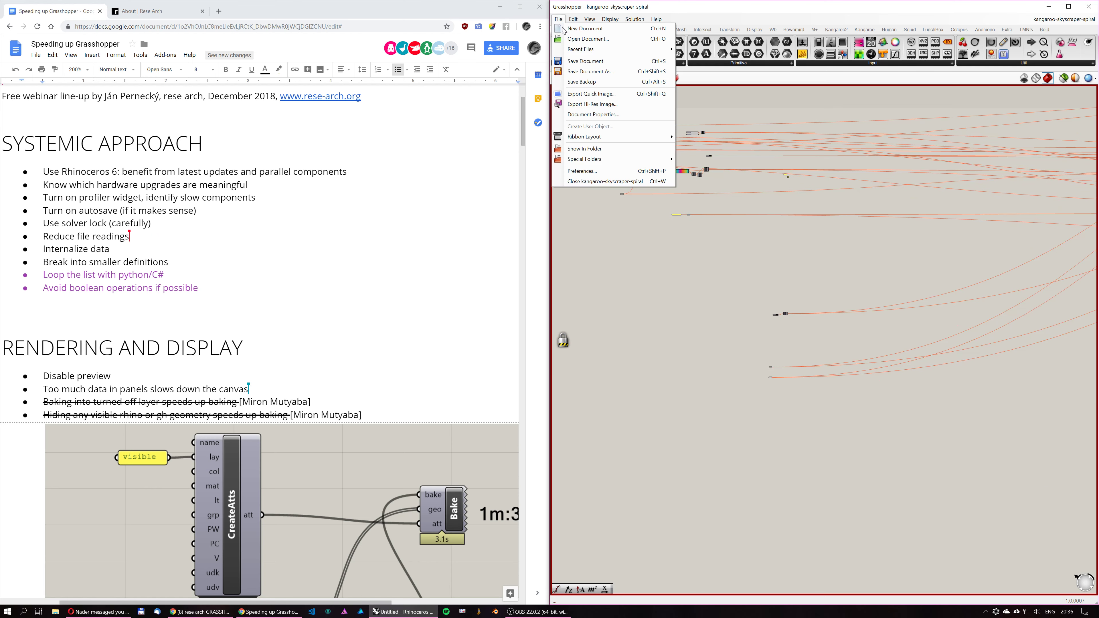
{"action": "left_click", "coordinate": [575, 43]}
{"action": "left_click", "coordinate": [614, 170]}
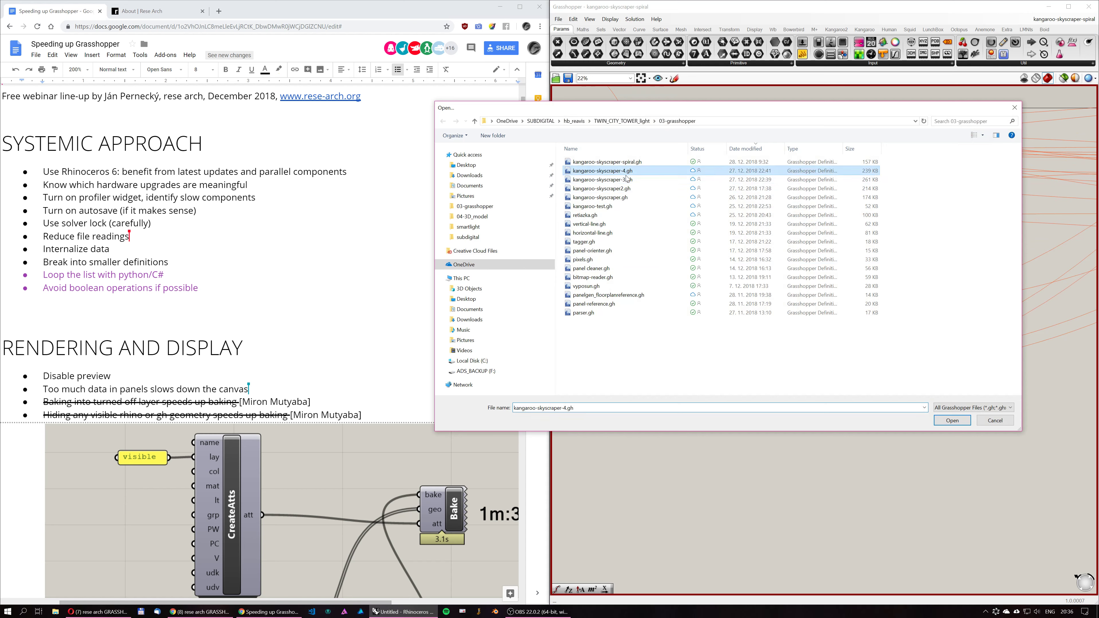
{"action": "left_click", "coordinate": [952, 420]}
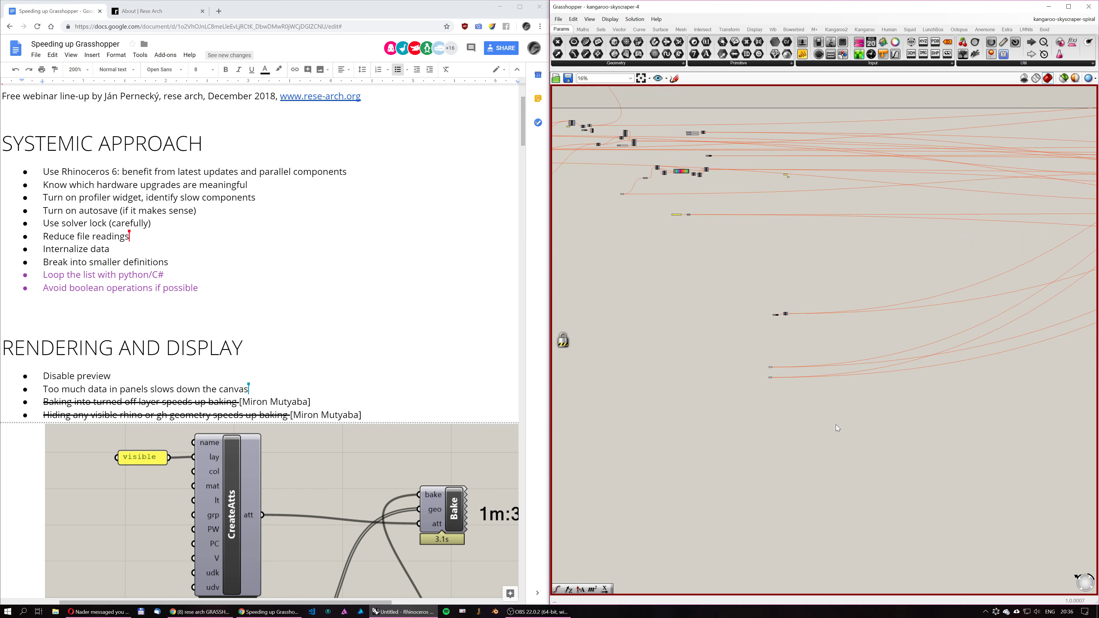
{"action": "right_click_drag", "start_coordinate": [795, 332], "coordinate": [779, 302]}
{"action": "scroll", "coordinate": [718, 317], "scroll_direction": "down", "scroll_amount": 7}
{"action": "scroll", "coordinate": [864, 316], "scroll_direction": "up", "scroll_amount": 1}
{"action": "scroll", "coordinate": [864, 316], "scroll_direction": "up", "scroll_amount": 1}
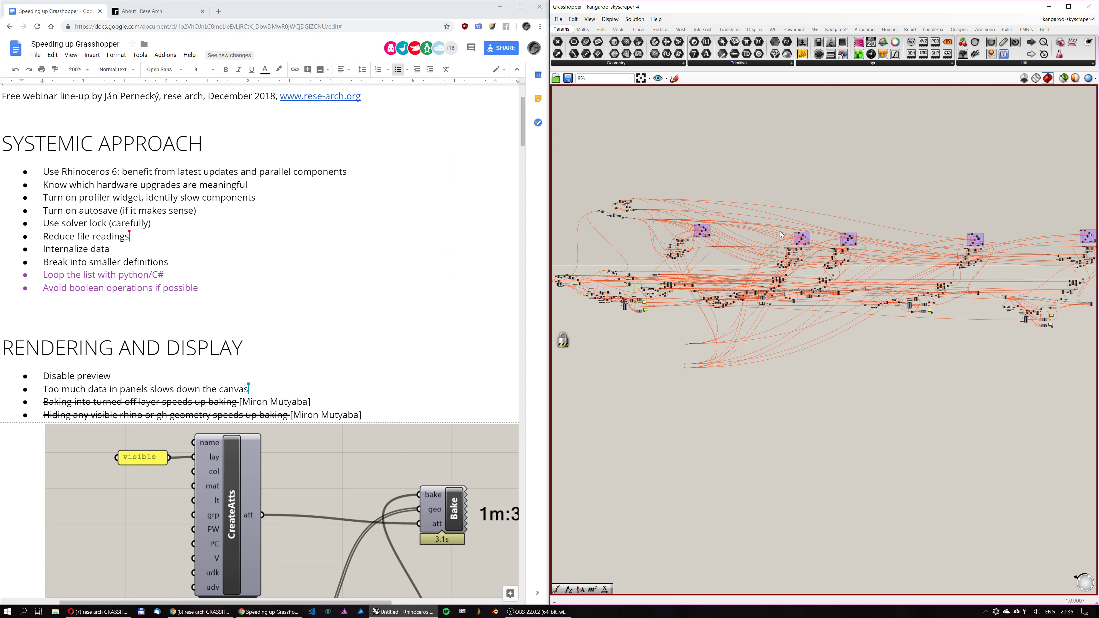
{"action": "scroll", "coordinate": [790, 298], "scroll_direction": "up", "scroll_amount": 2}
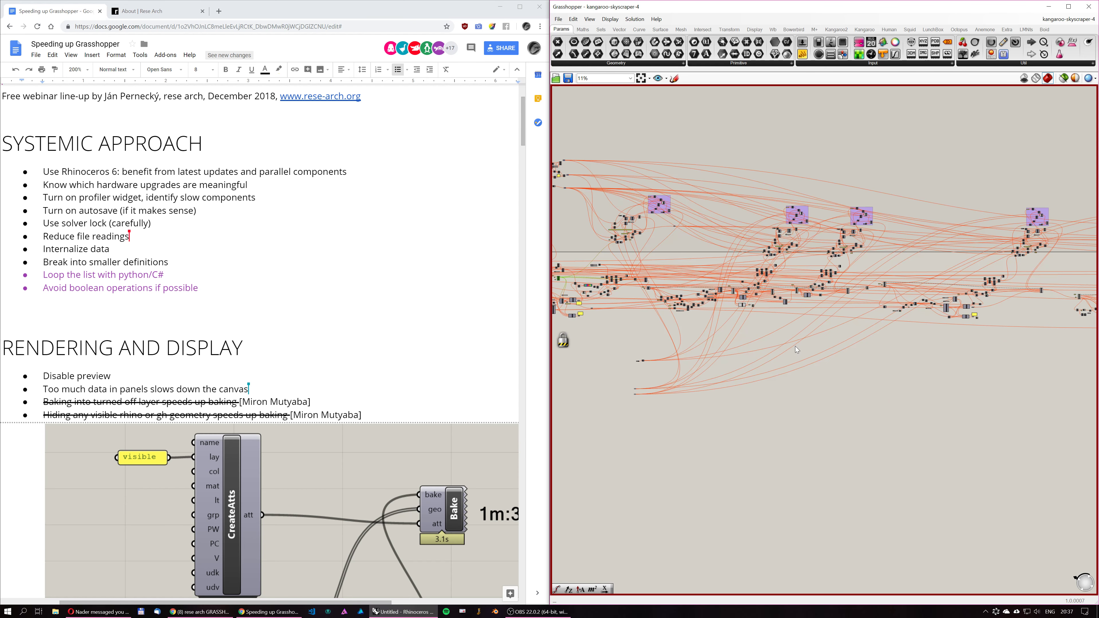
{"action": "scroll", "coordinate": [887, 289], "scroll_direction": "down", "scroll_amount": 2}
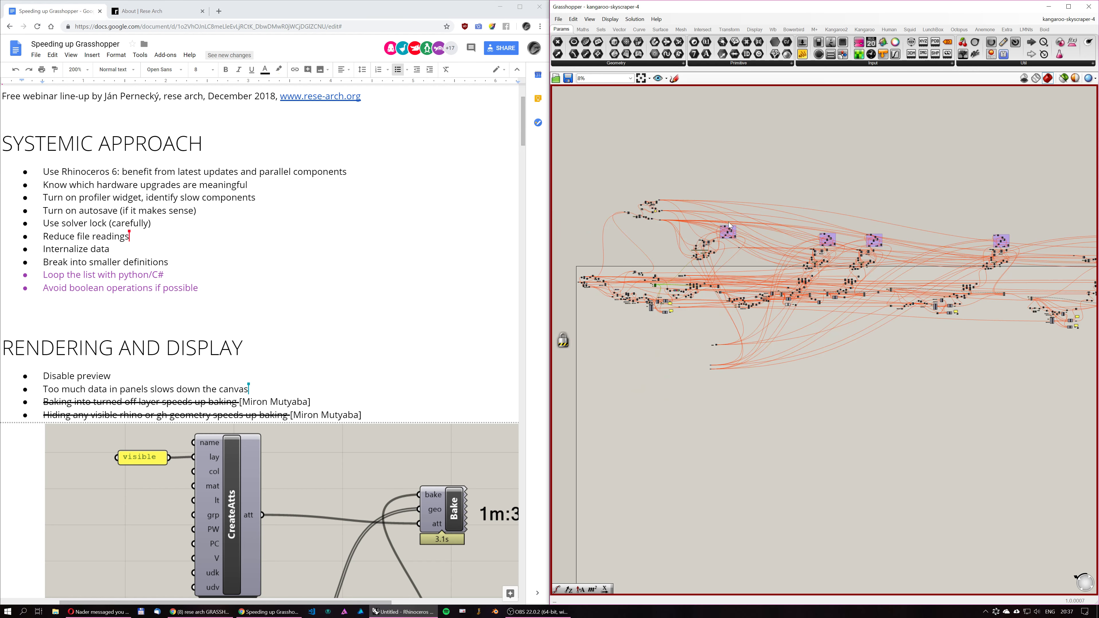
Open kangaroo-skyscraper.gh from the 03-grasshopper folder.
{"action": "left_click", "coordinate": [558, 19]}
{"action": "left_click", "coordinate": [588, 38]}
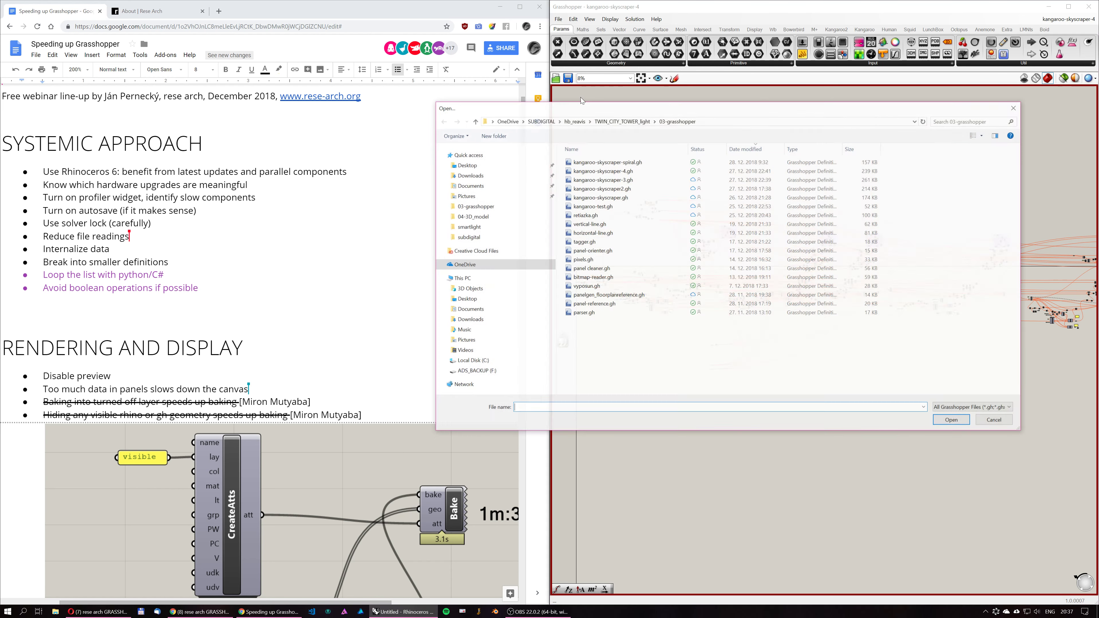
{"action": "left_click", "coordinate": [620, 198]}
{"action": "left_click", "coordinate": [951, 420]}
Examine the kangaroo-skyscraper definition's component clusters, sliders and long wire connections.
{"action": "scroll", "coordinate": [677, 373], "scroll_direction": "up", "scroll_amount": 10}
{"action": "right_click_drag", "start_coordinate": [680, 374], "coordinate": [807, 304]}
{"action": "scroll", "coordinate": [805, 307], "scroll_direction": "down", "scroll_amount": 8}
{"action": "right_click_drag", "start_coordinate": [769, 360], "coordinate": [809, 355]}
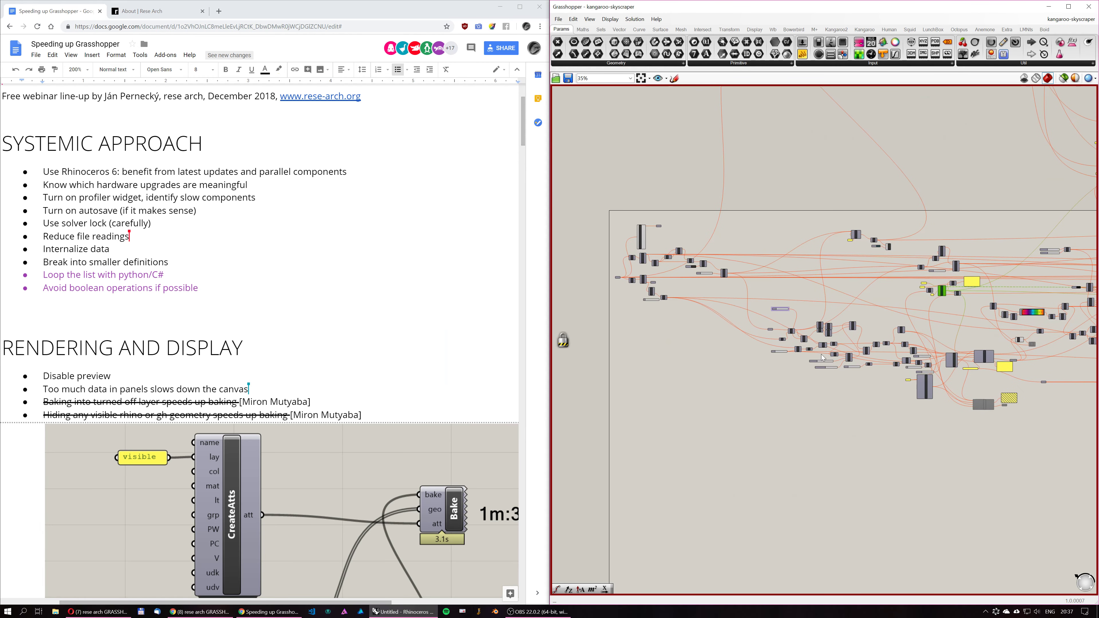
{"action": "scroll", "coordinate": [823, 359], "scroll_direction": "up", "scroll_amount": 6}
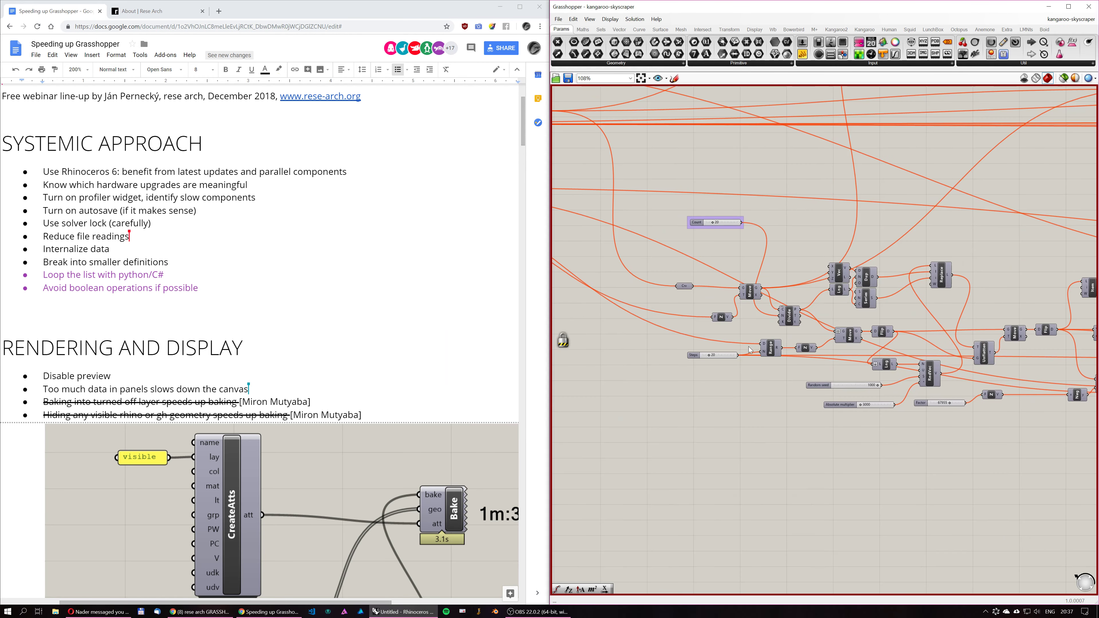
{"action": "right_click_drag", "start_coordinate": [755, 349], "coordinate": [752, 349]}
{"action": "scroll", "coordinate": [732, 337], "scroll_direction": "down", "scroll_amount": 3}
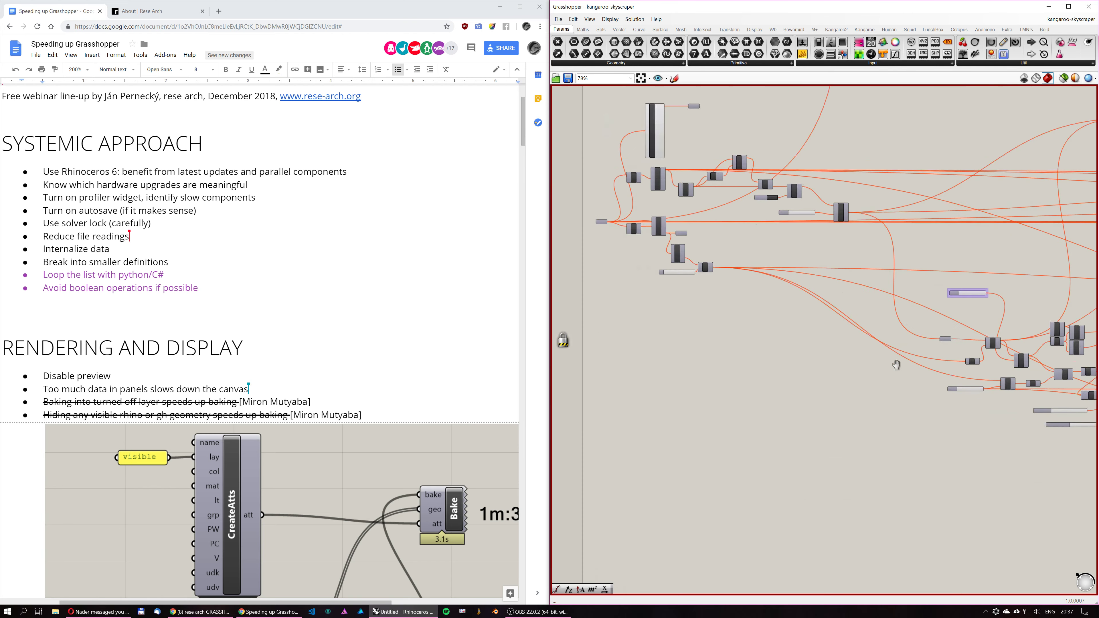
{"action": "scroll", "coordinate": [834, 360], "scroll_direction": "up", "scroll_amount": 2}
{"action": "right_click_drag", "start_coordinate": [955, 370], "coordinate": [765, 332]}
{"action": "scroll", "coordinate": [825, 358], "scroll_direction": "down", "scroll_amount": 3}
{"action": "scroll", "coordinate": [765, 336], "scroll_direction": "down", "scroll_amount": 2}
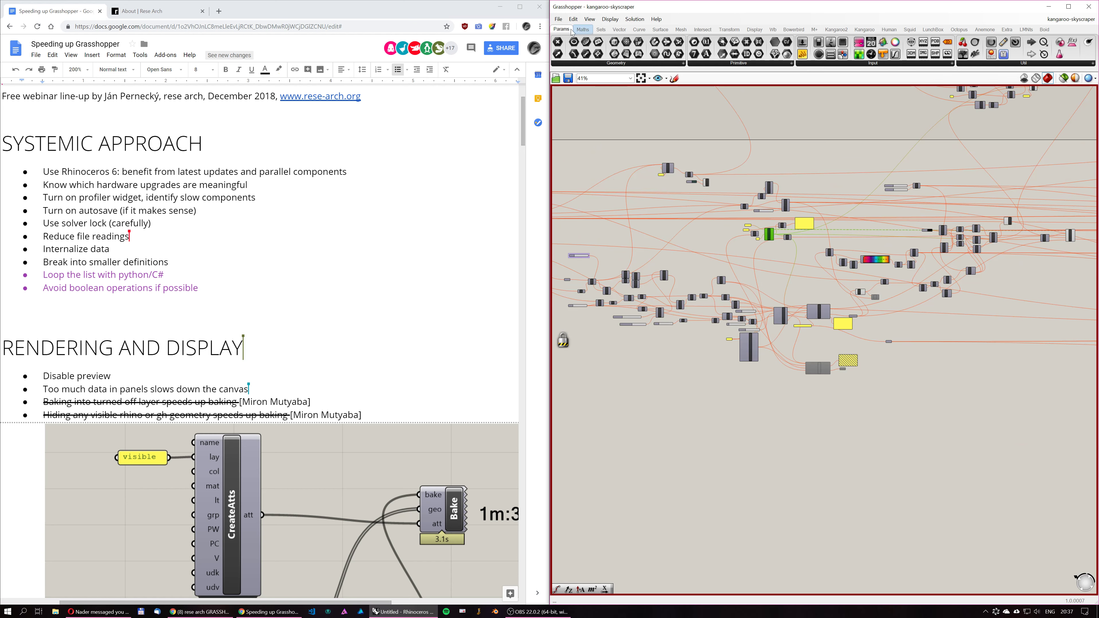
Open vertical-line.gh from the 03-grasshopper folder.
{"action": "left_click", "coordinate": [558, 19]}
{"action": "left_click", "coordinate": [581, 39]}
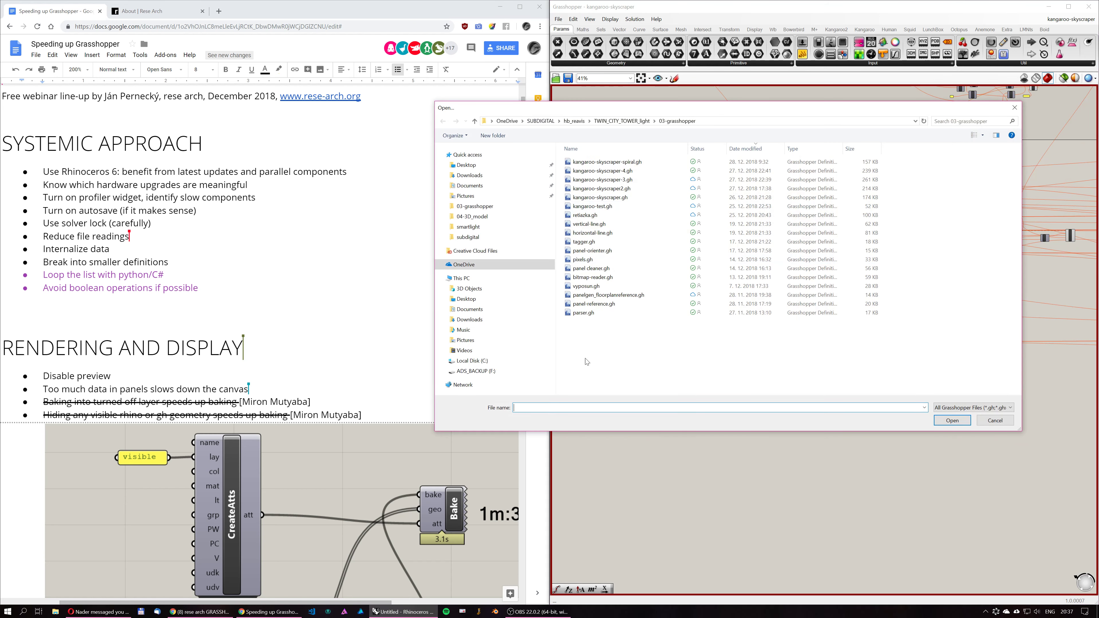
{"action": "left_click", "coordinate": [605, 224]}
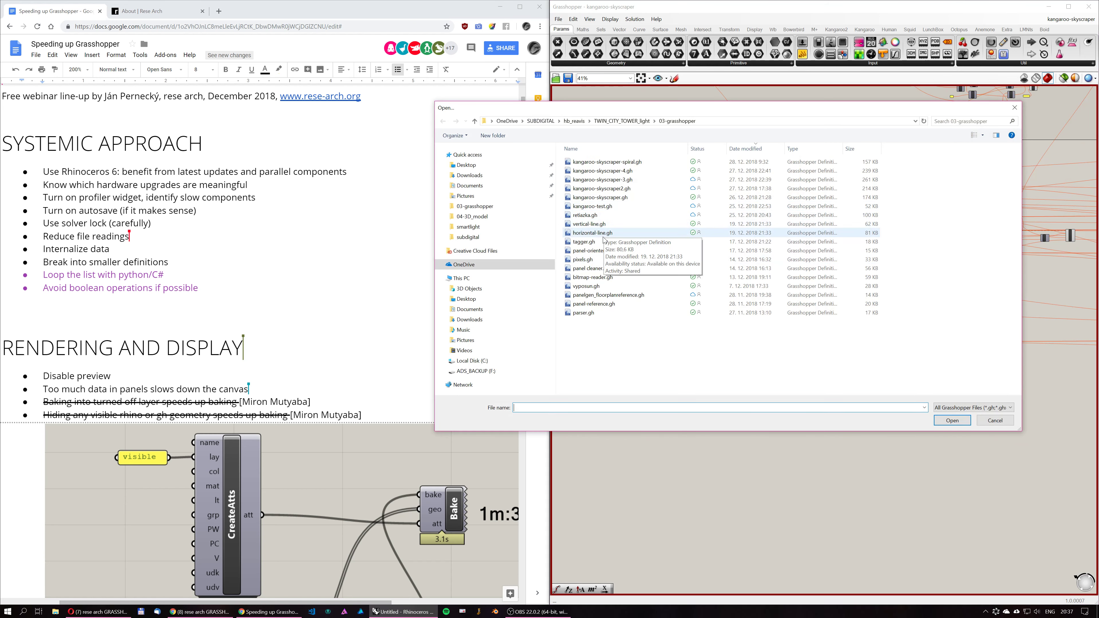
{"action": "left_click", "coordinate": [939, 417]}
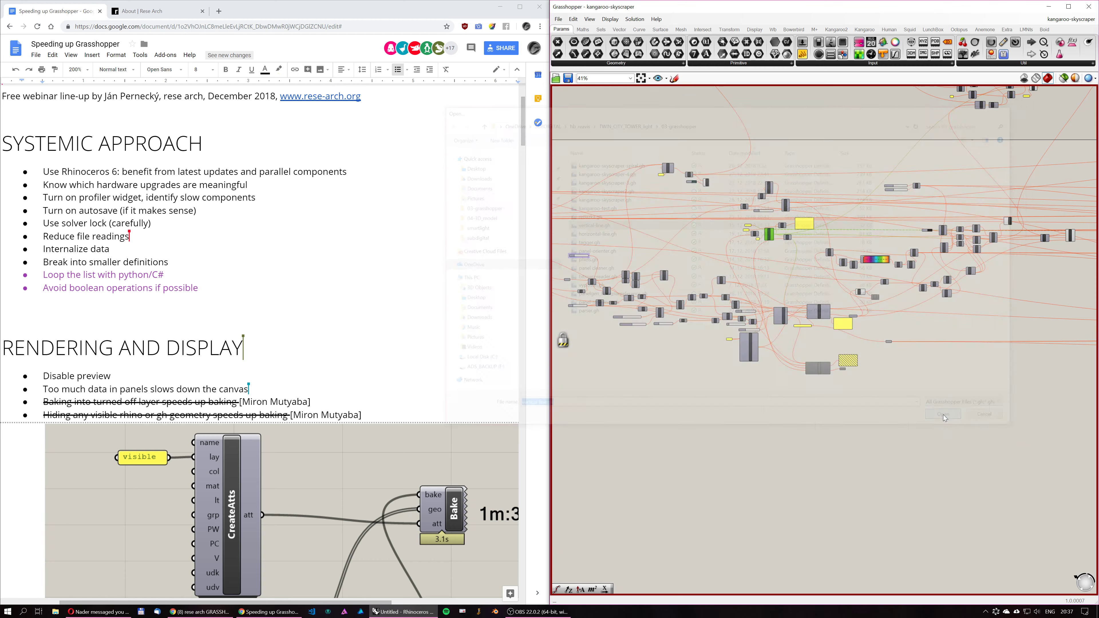
Disable the isolated component at the upper far end of the vertical-line definition, away from the yellow panels.
{"action": "right_click_drag", "start_coordinate": [896, 348], "coordinate": [998, 343]}
{"action": "scroll", "coordinate": [822, 306], "scroll_direction": "up", "scroll_amount": 8}
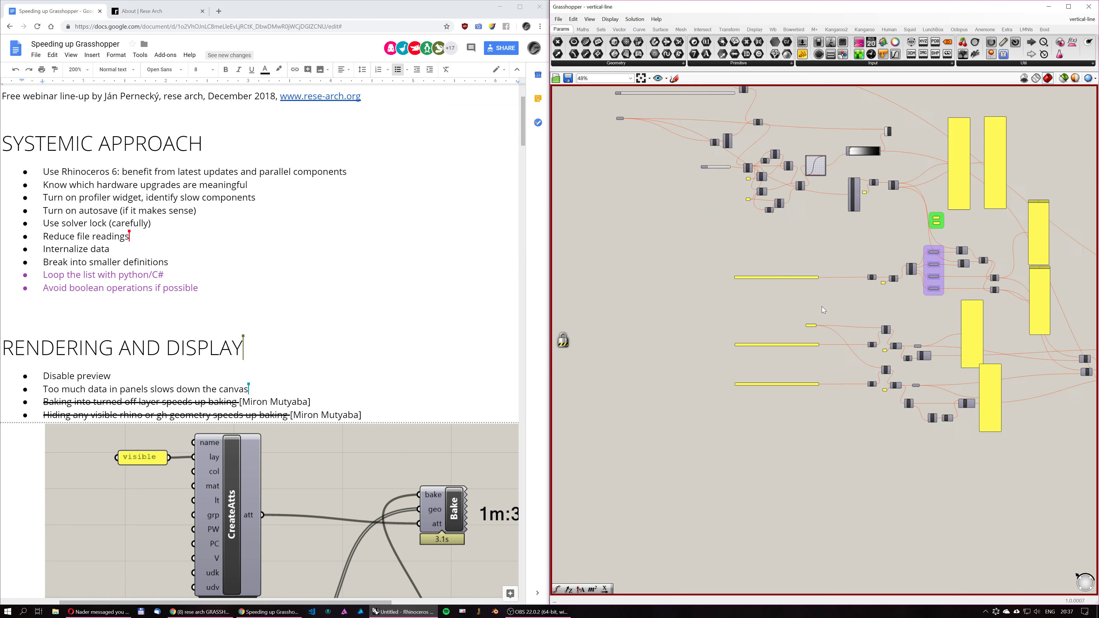
{"action": "right_click_drag", "start_coordinate": [895, 313], "coordinate": [892, 370]}
{"action": "scroll", "coordinate": [891, 368], "scroll_direction": "down", "scroll_amount": 7}
{"action": "right_click_drag", "start_coordinate": [978, 331], "coordinate": [692, 337]}
{"action": "scroll", "coordinate": [883, 218], "scroll_direction": "up", "scroll_amount": 8}
{"action": "scroll", "coordinate": [842, 285], "scroll_direction": "down", "scroll_amount": 3}
{"action": "left_click", "coordinate": [843, 286]}
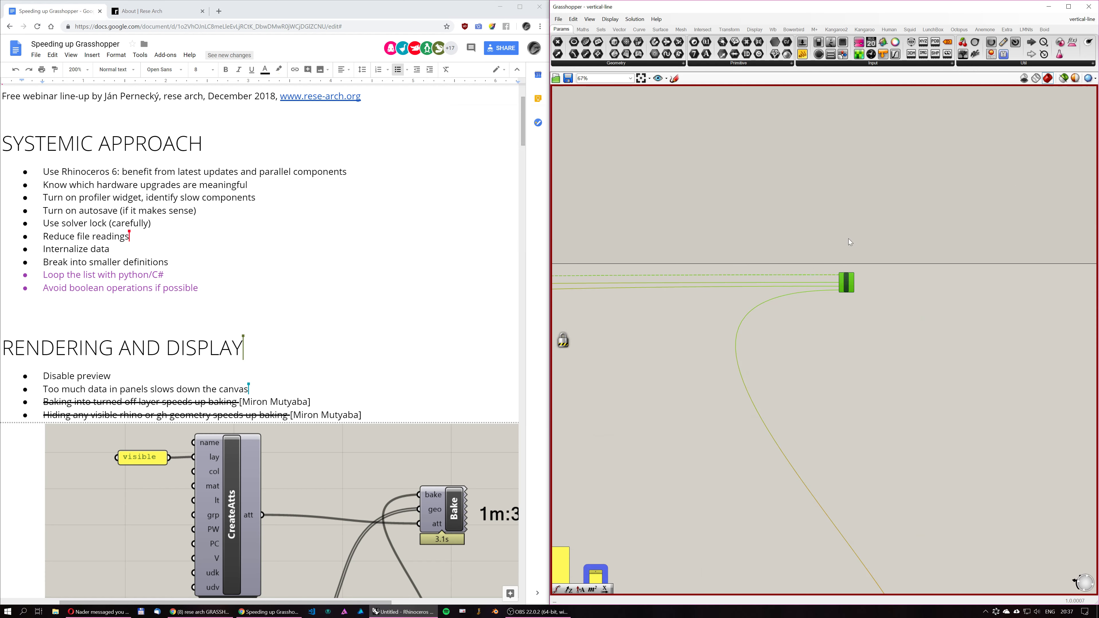
{"action": "middle_click", "coordinate": [844, 222]}
{"action": "left_click", "coordinate": [882, 222]}
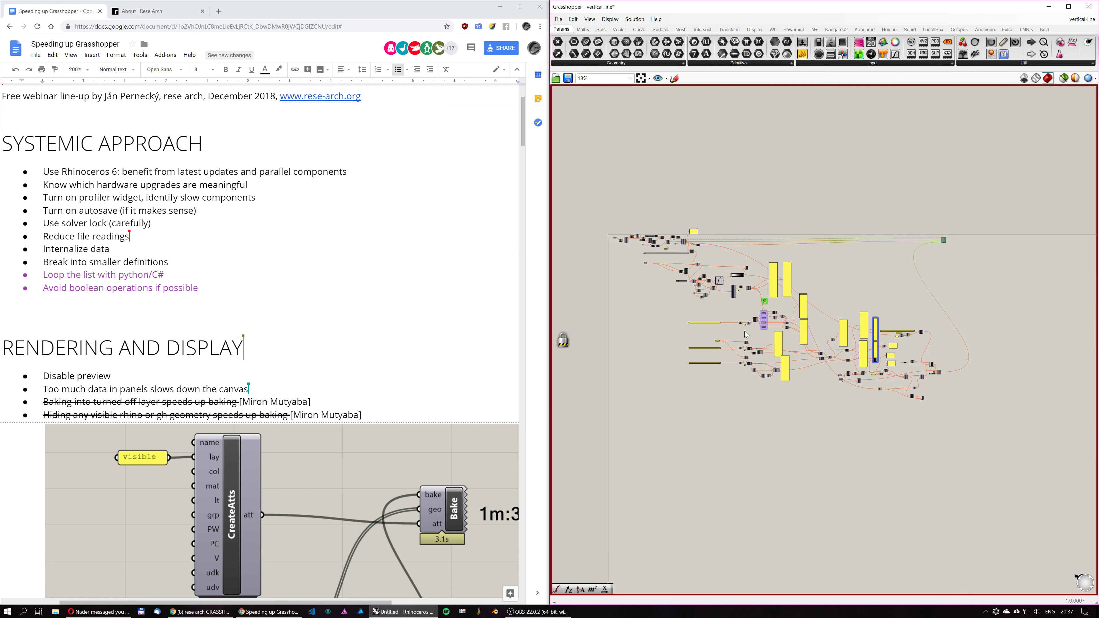
Check the output end of the definition and re-enable the isolated component above it.
{"action": "middle_click", "coordinate": [794, 287]}
{"action": "scroll", "coordinate": [882, 344], "scroll_direction": "up", "scroll_amount": 8}
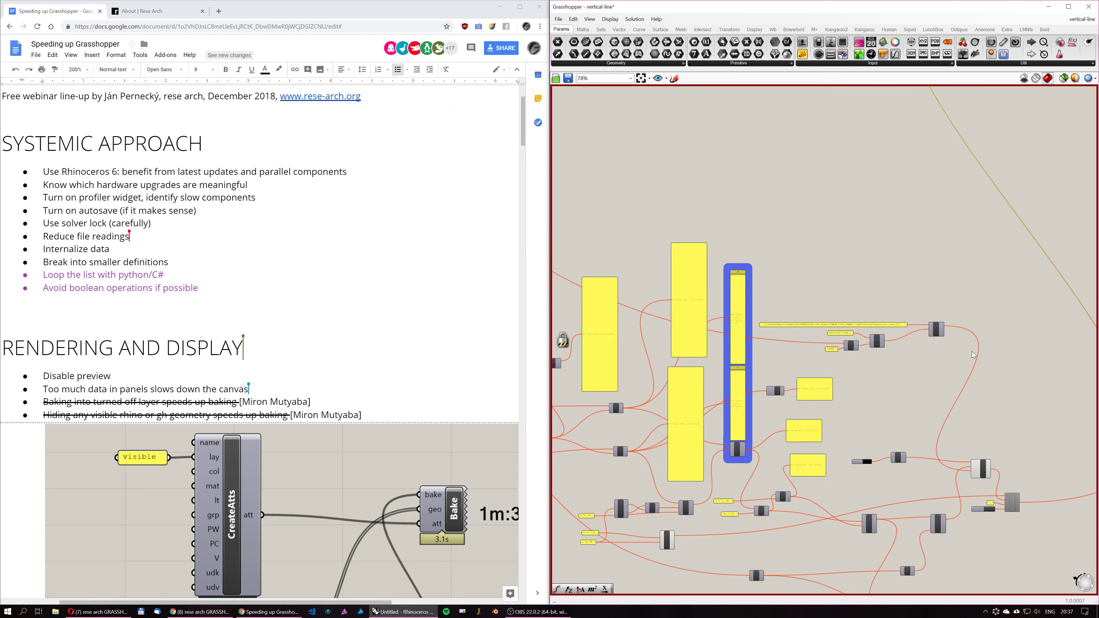
{"action": "scroll", "coordinate": [970, 483], "scroll_direction": "up", "scroll_amount": 1}
{"action": "scroll", "coordinate": [915, 406], "scroll_direction": "down", "scroll_amount": 2}
{"action": "scroll", "coordinate": [916, 406], "scroll_direction": "down", "scroll_amount": 5}
{"action": "scroll", "coordinate": [922, 249], "scroll_direction": "up", "scroll_amount": 2}
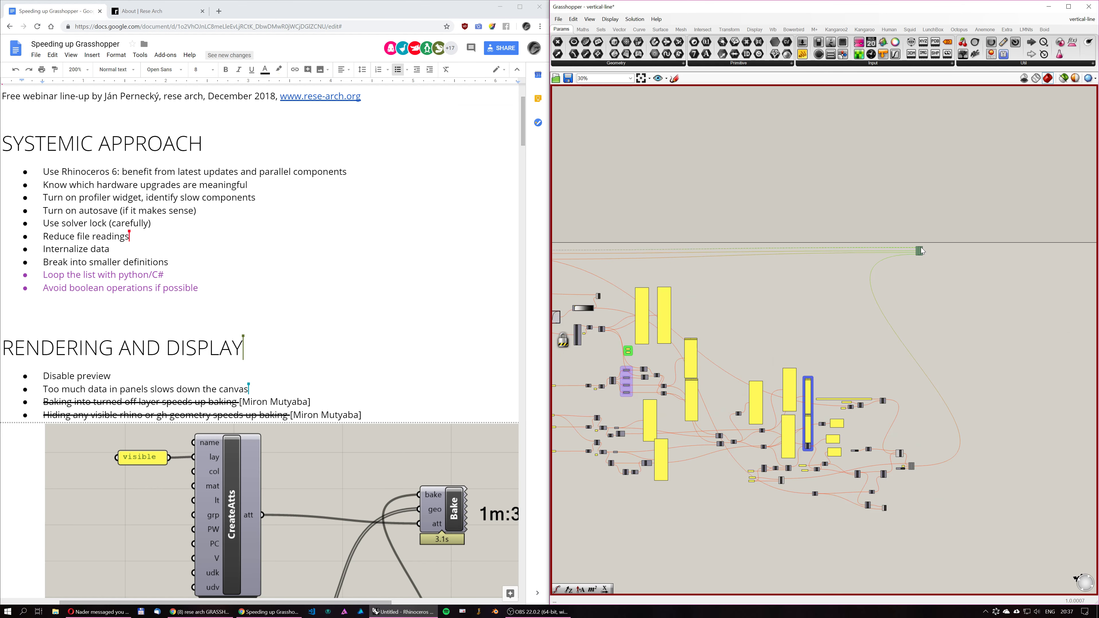
{"action": "middle_click", "coordinate": [916, 226]}
{"action": "left_click", "coordinate": [940, 226]}
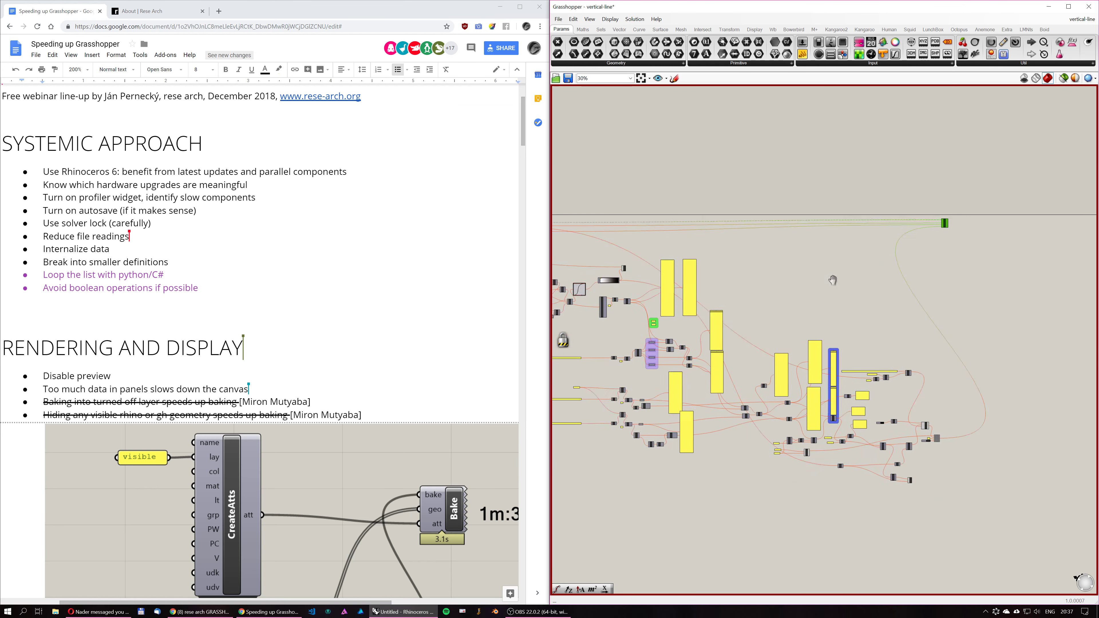
Unlock the solver so the vertical-line definition computes, and bring the Grasshopper window back into view.
{"action": "middle_click", "coordinate": [857, 247]}
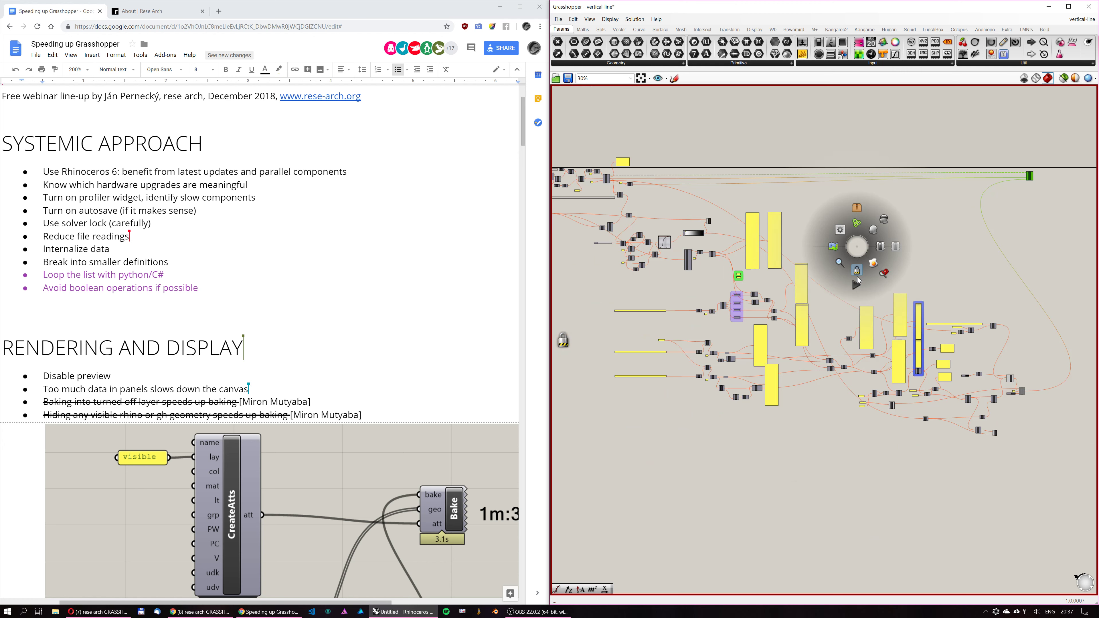
{"action": "left_click", "coordinate": [857, 277]}
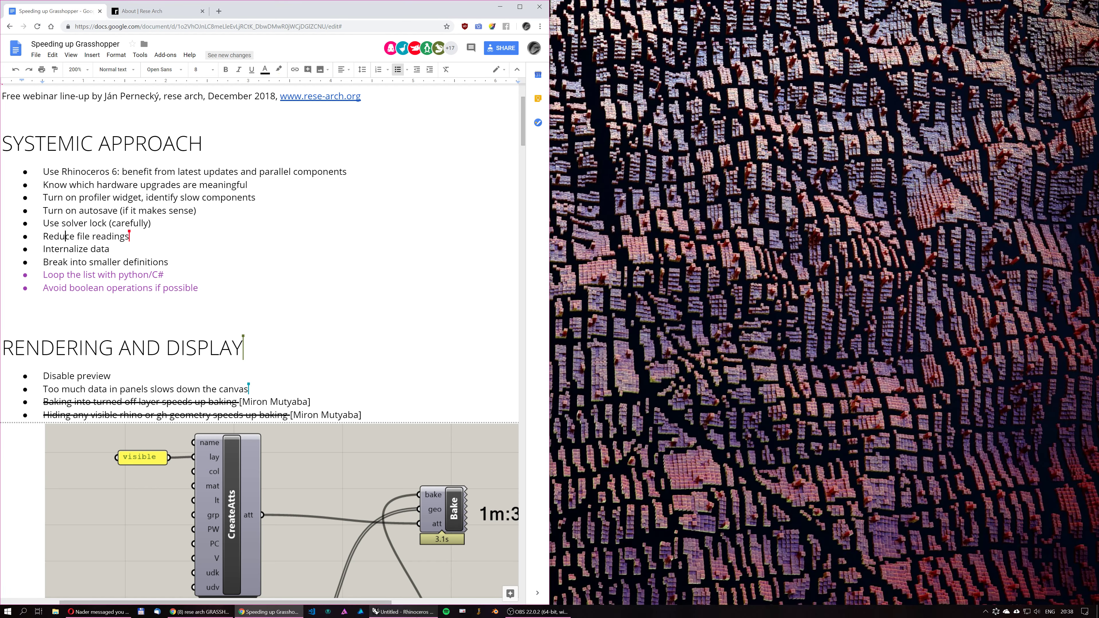
{"action": "left_click", "coordinate": [404, 611]}
Inspect the profiler times on the file-reading, Concat and Split components around the red integer parameters.
{"action": "right_click_drag", "start_coordinate": [700, 365], "coordinate": [743, 329]}
{"action": "scroll", "coordinate": [743, 329], "scroll_direction": "up", "scroll_amount": 4}
{"action": "scroll", "coordinate": [743, 329], "scroll_direction": "up", "scroll_amount": 5}
{"action": "right_click_drag", "start_coordinate": [730, 356], "coordinate": [730, 371]}
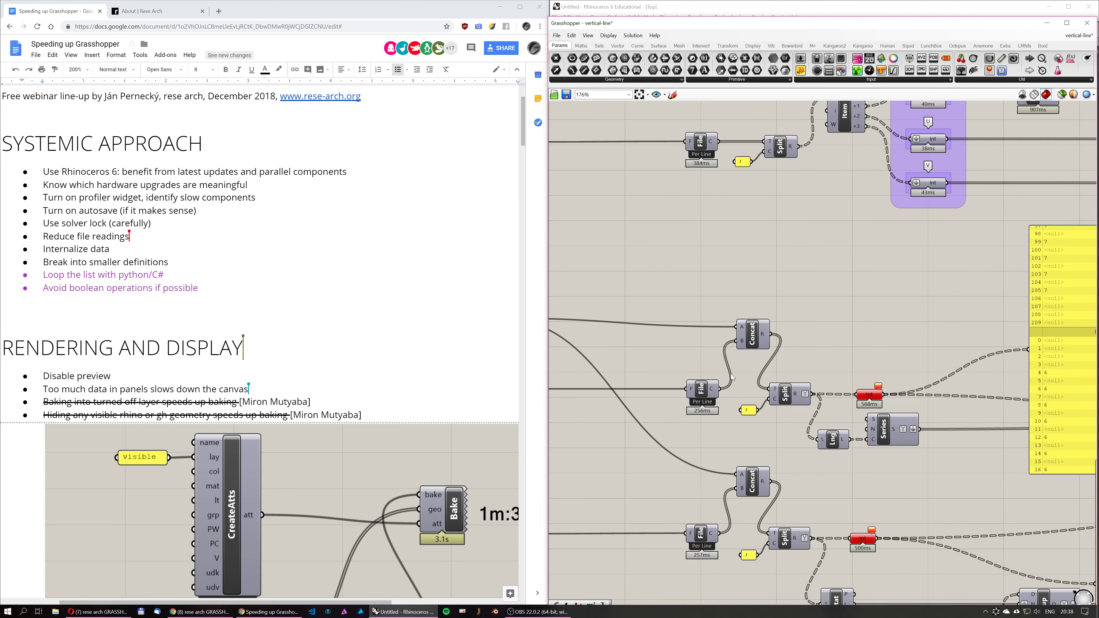
{"action": "scroll", "coordinate": [729, 371], "scroll_direction": "down", "scroll_amount": 1}
{"action": "right_click_drag", "start_coordinate": [707, 203], "coordinate": [679, 155]}
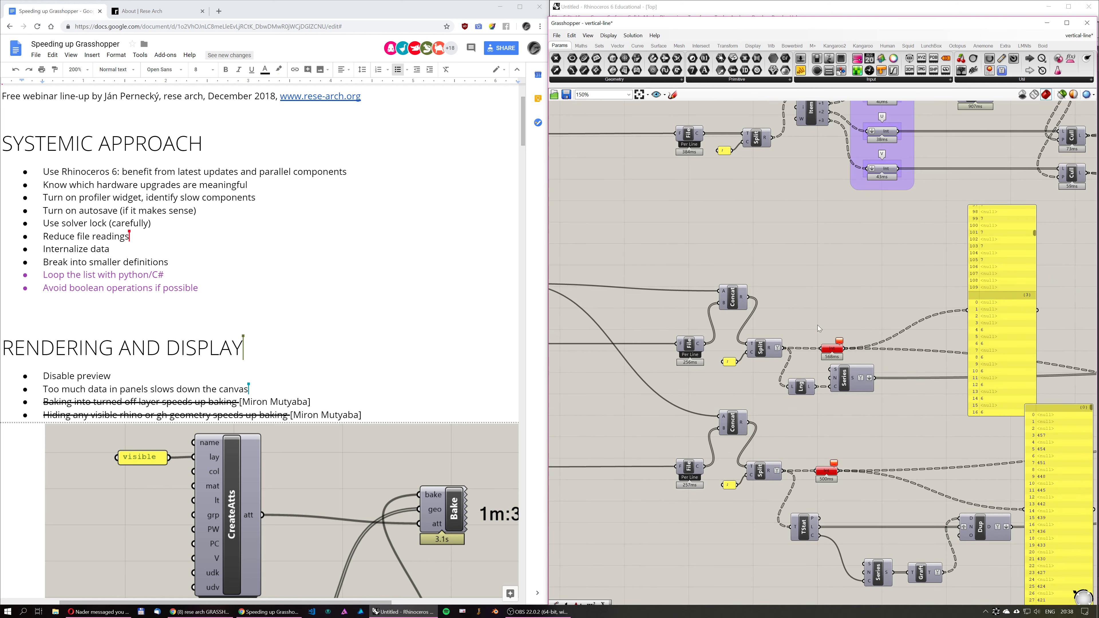
{"action": "right_click_drag", "start_coordinate": [831, 368], "coordinate": [735, 332]}
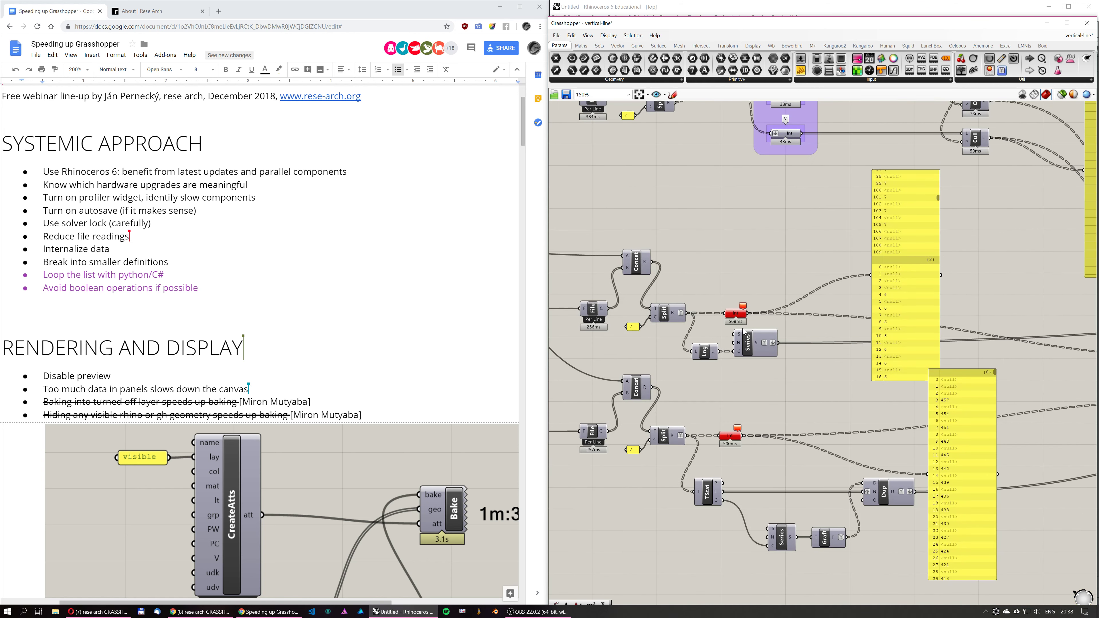
Follow the wires from the integer parameters through the yellow data panels to the downstream filtering components.
{"action": "scroll", "coordinate": [789, 424], "scroll_direction": "down", "scroll_amount": 3}
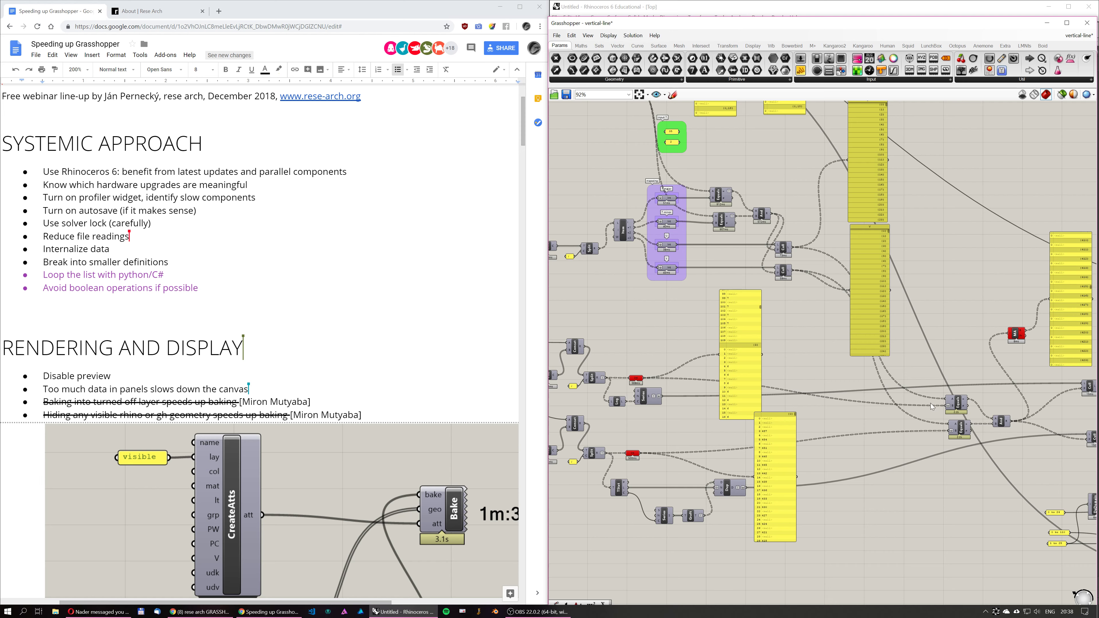
{"action": "scroll", "coordinate": [749, 272], "scroll_direction": "up", "scroll_amount": 3}
{"action": "scroll", "coordinate": [817, 308], "scroll_direction": "down", "scroll_amount": 3}
{"action": "right_click_drag", "start_coordinate": [879, 338], "coordinate": [739, 309]}
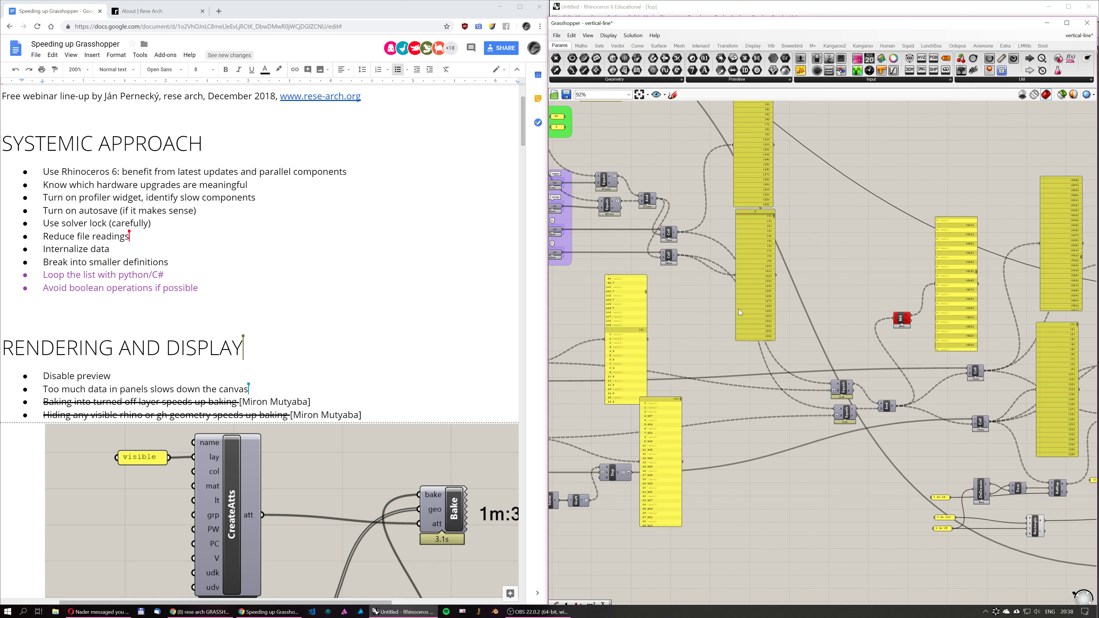
{"action": "right_click_drag", "start_coordinate": [918, 353], "coordinate": [708, 310]}
{"action": "scroll", "coordinate": [742, 335], "scroll_direction": "down", "scroll_amount": 3}
{"action": "mouse_move", "coordinate": [891, 371]}
{"action": "right_mouse_down"}
{"action": "mouse_move", "coordinate": [711, 342]}
{"action": "mouse_move", "coordinate": [960, 334]}
{"action": "right_mouse_up"}
{"action": "right_click_drag", "start_coordinate": [710, 301], "coordinate": [953, 363]}
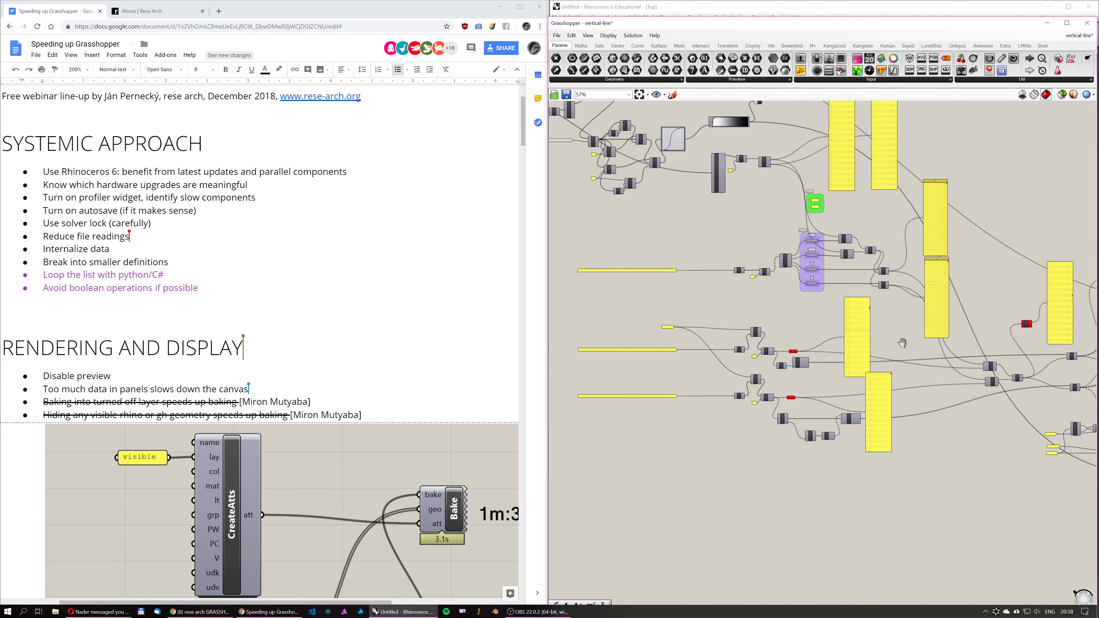
Examine the three file-path panels and the file-reading components they feed, including their profiler times.
{"action": "scroll", "coordinate": [708, 293], "scroll_direction": "up", "scroll_amount": 2}
{"action": "right_click_drag", "start_coordinate": [708, 294], "coordinate": [757, 300]}
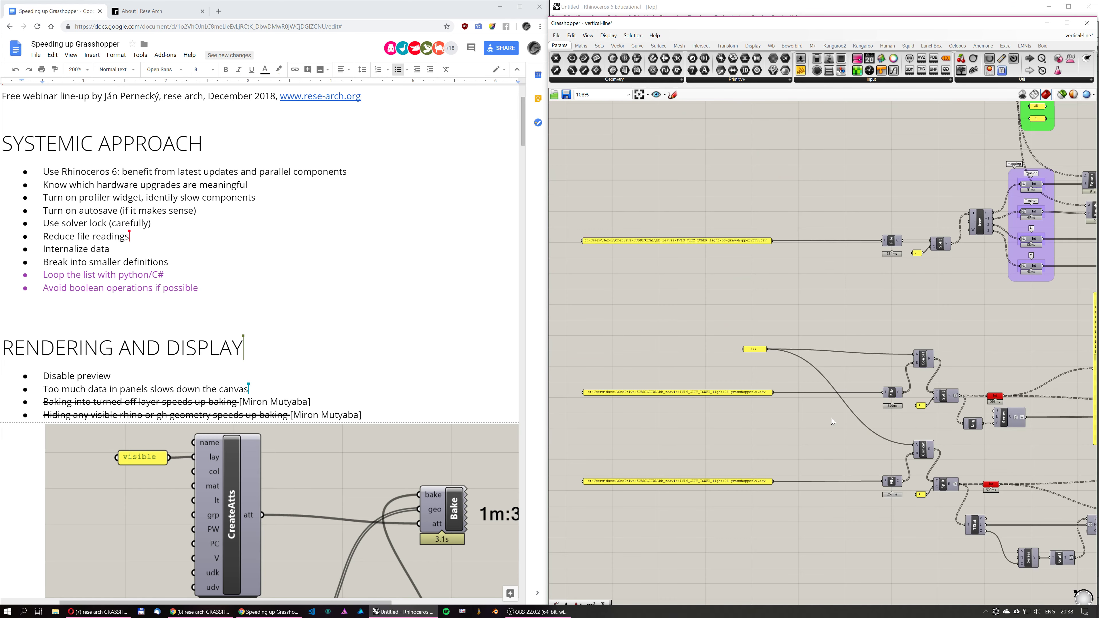
{"action": "right_click_drag", "start_coordinate": [927, 426], "coordinate": [808, 411]}
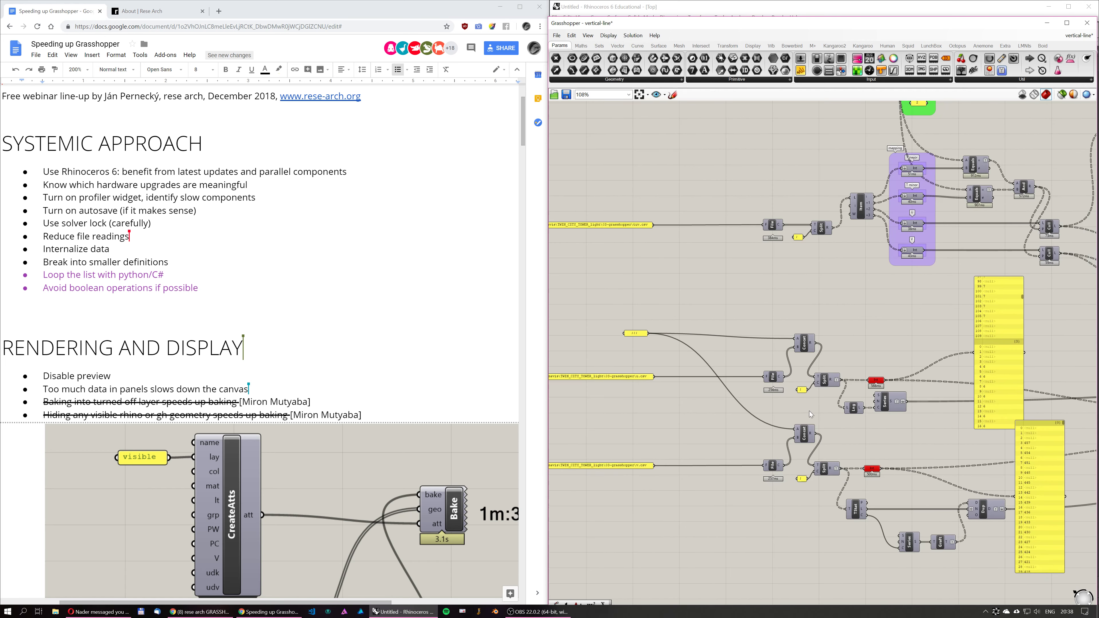
{"action": "scroll", "coordinate": [817, 346], "scroll_direction": "down", "scroll_amount": 2}
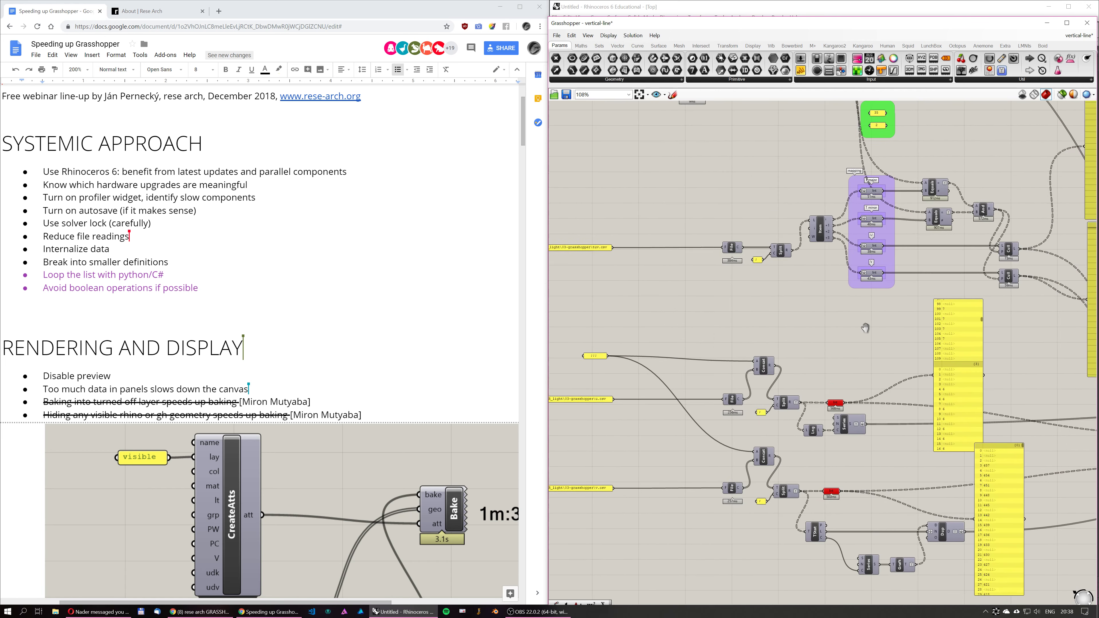
{"action": "scroll", "coordinate": [774, 303], "scroll_direction": "up", "scroll_amount": 5}
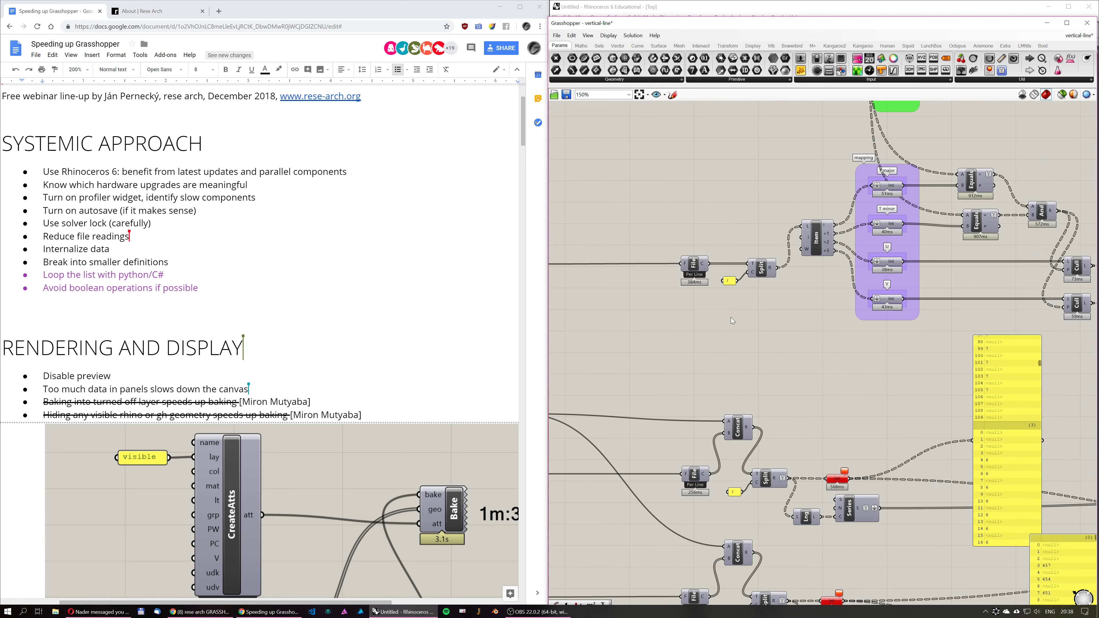
Trace the data from the purple mapping group through the Equals, And and Cull components, comparing their profiler times.
{"action": "right_click_drag", "start_coordinate": [743, 300], "coordinate": [677, 327]}
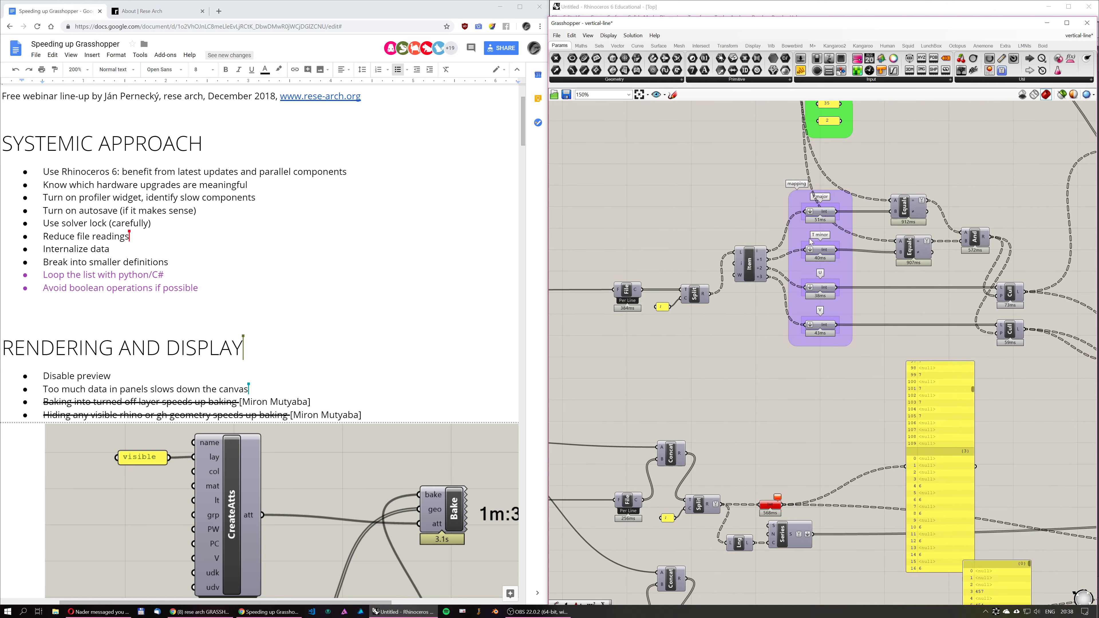
{"action": "right_click_drag", "start_coordinate": [825, 291], "coordinate": [778, 298]}
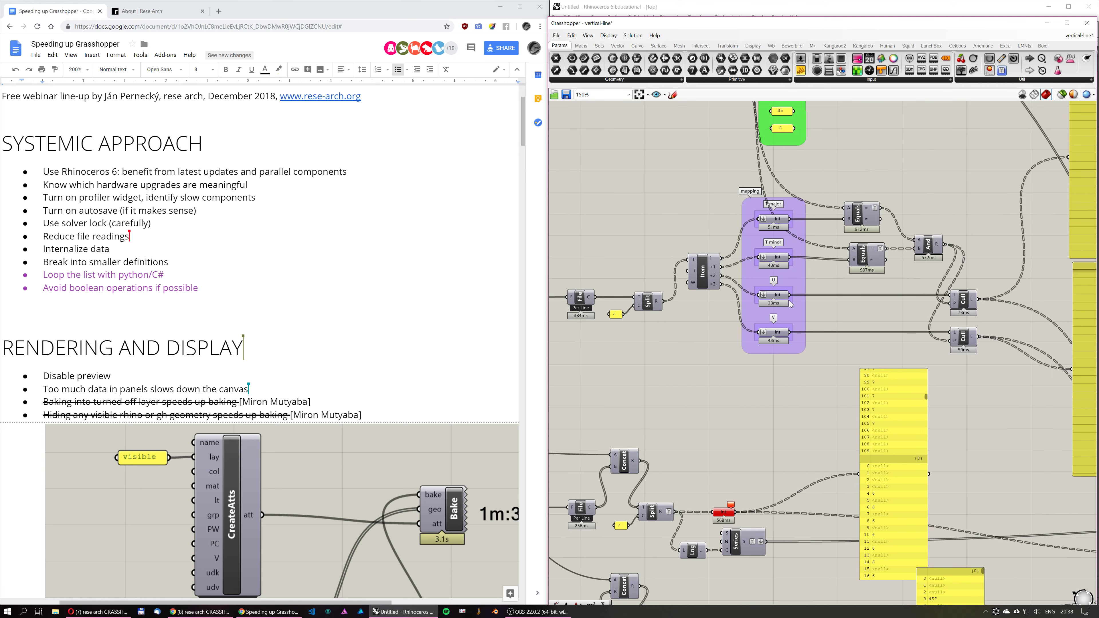
{"action": "right_click_drag", "start_coordinate": [862, 325], "coordinate": [734, 307]}
{"action": "scroll", "coordinate": [776, 301], "scroll_direction": "down", "scroll_amount": 1}
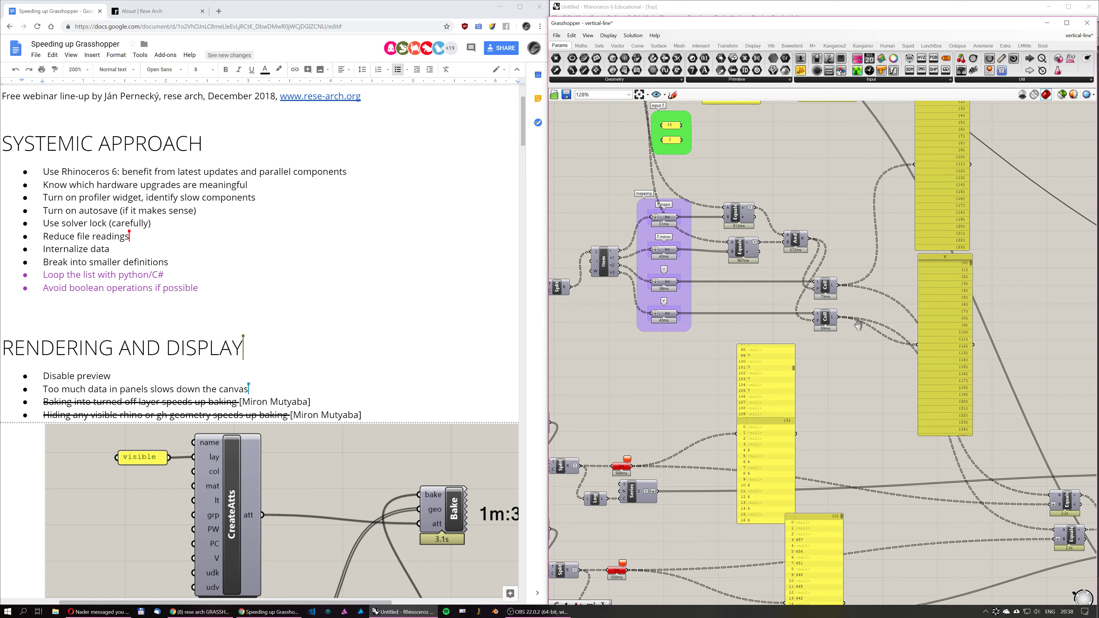
{"action": "right_click_drag", "start_coordinate": [883, 339], "coordinate": [774, 288]}
{"action": "scroll", "coordinate": [774, 288], "scroll_direction": "down", "scroll_amount": 1}
{"action": "right_click_drag", "start_coordinate": [852, 371], "coordinate": [774, 349]}
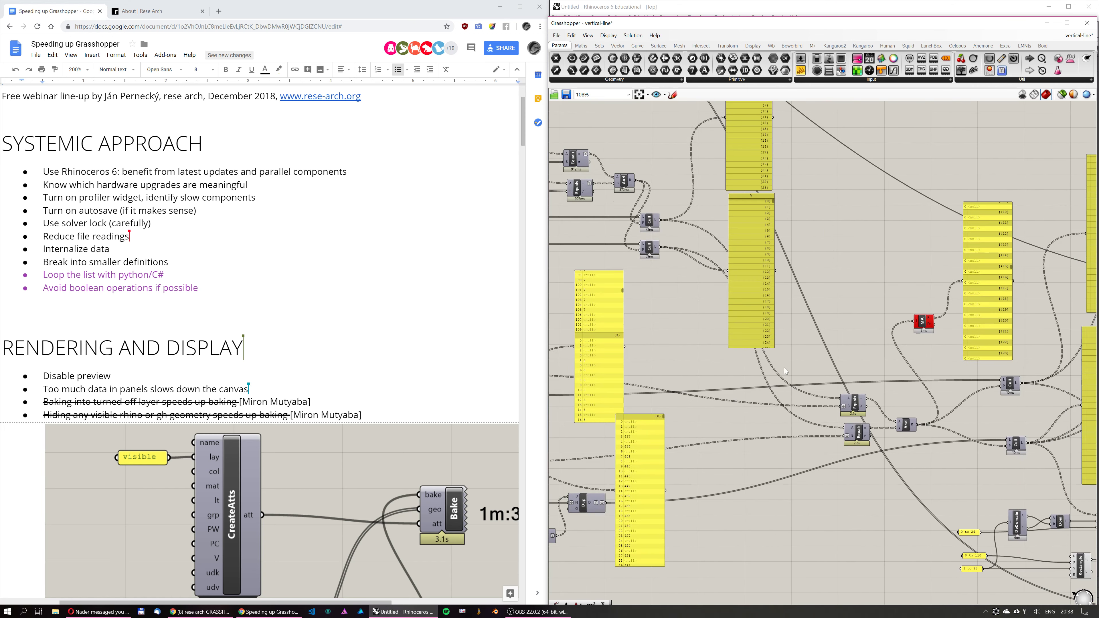
Extend the Grasshopper window to the top of the screen and lock the solver while the vertical-line definition is open.
{"action": "scroll", "coordinate": [855, 398], "scroll_direction": "down", "scroll_amount": 3}
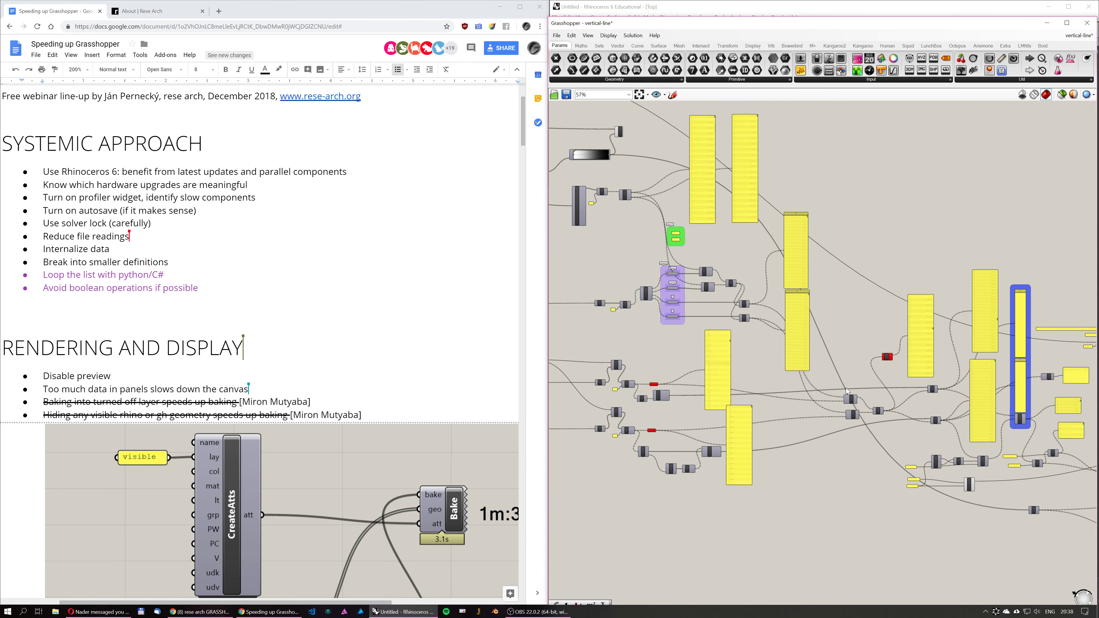
{"action": "right_click_drag", "start_coordinate": [709, 298], "coordinate": [843, 272]}
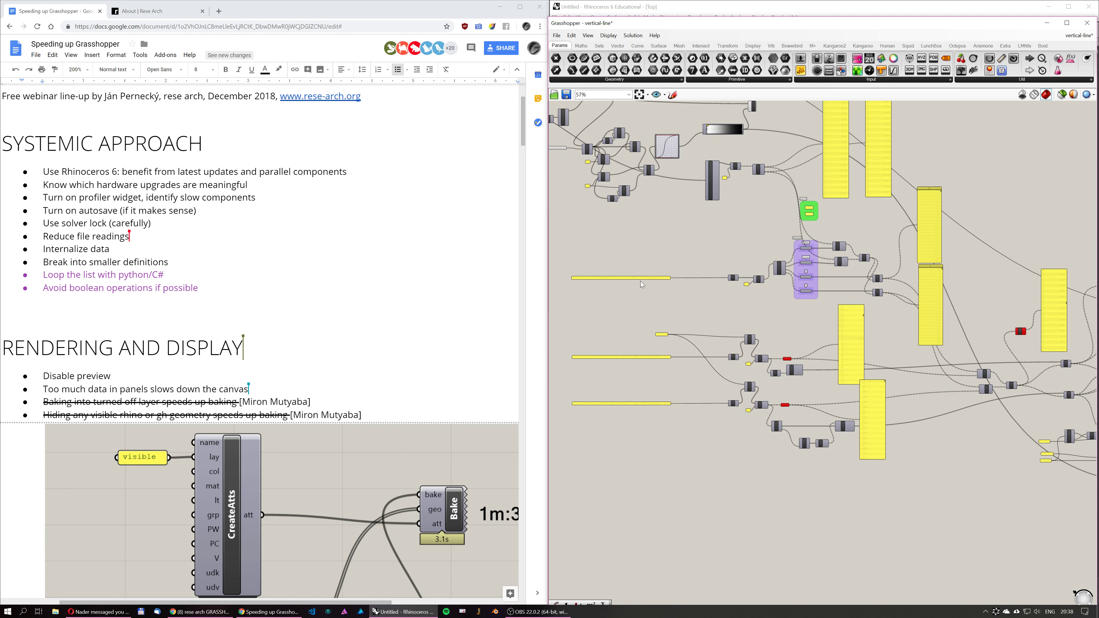
{"action": "scroll", "coordinate": [643, 281], "scroll_direction": "up", "scroll_amount": 2}
{"action": "right_click_drag", "start_coordinate": [820, 287], "coordinate": [626, 286]}
{"action": "left_click_drag", "start_coordinate": [965, 27], "coordinate": [966, 11]}
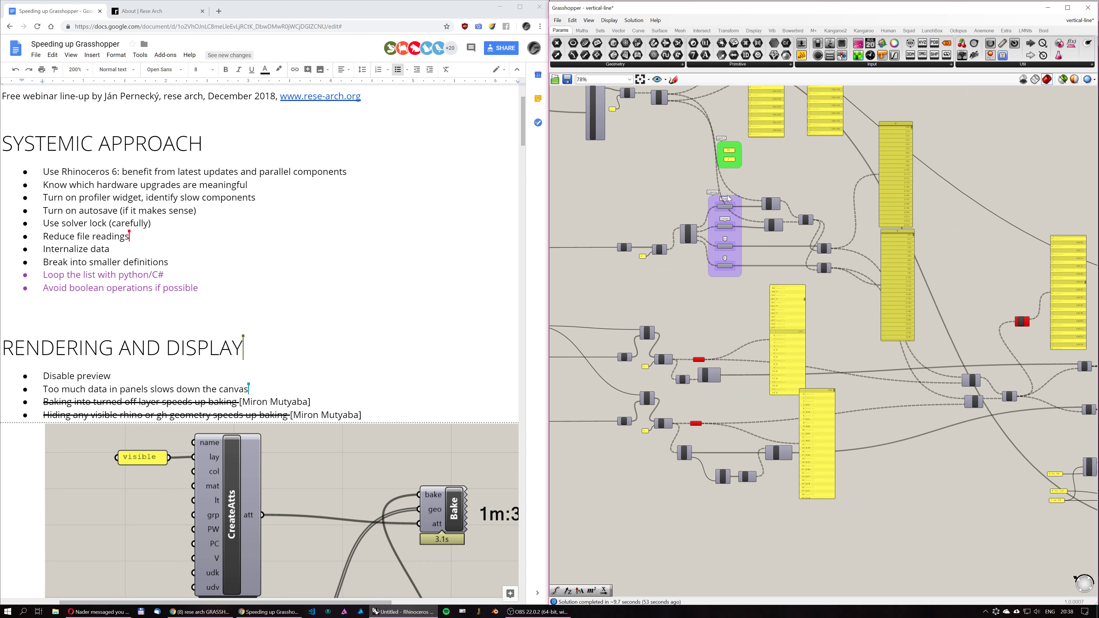
{"action": "middle_click", "coordinate": [625, 195]}
{"action": "left_click", "coordinate": [625, 216]}
{"action": "scroll", "coordinate": [802, 242], "scroll_direction": "down", "scroll_amount": 3}
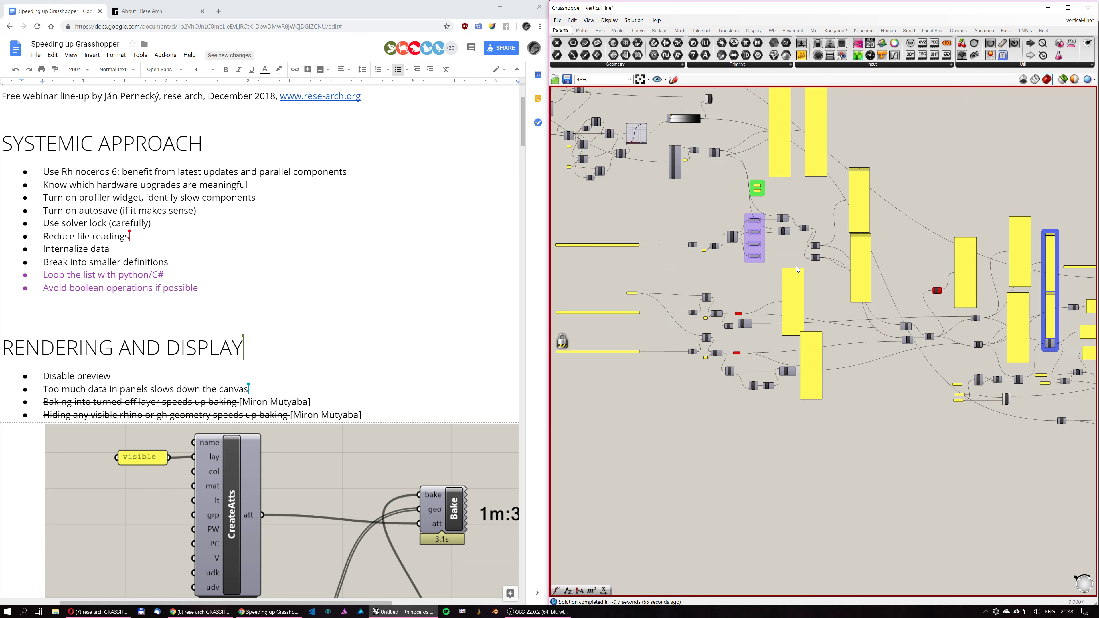
Switch to the kangaroo-skyscraper definition and view its component network.
{"action": "scroll", "coordinate": [798, 270], "scroll_direction": "down", "scroll_amount": 3}
{"action": "right_click_drag", "start_coordinate": [861, 136], "coordinate": [869, 155]}
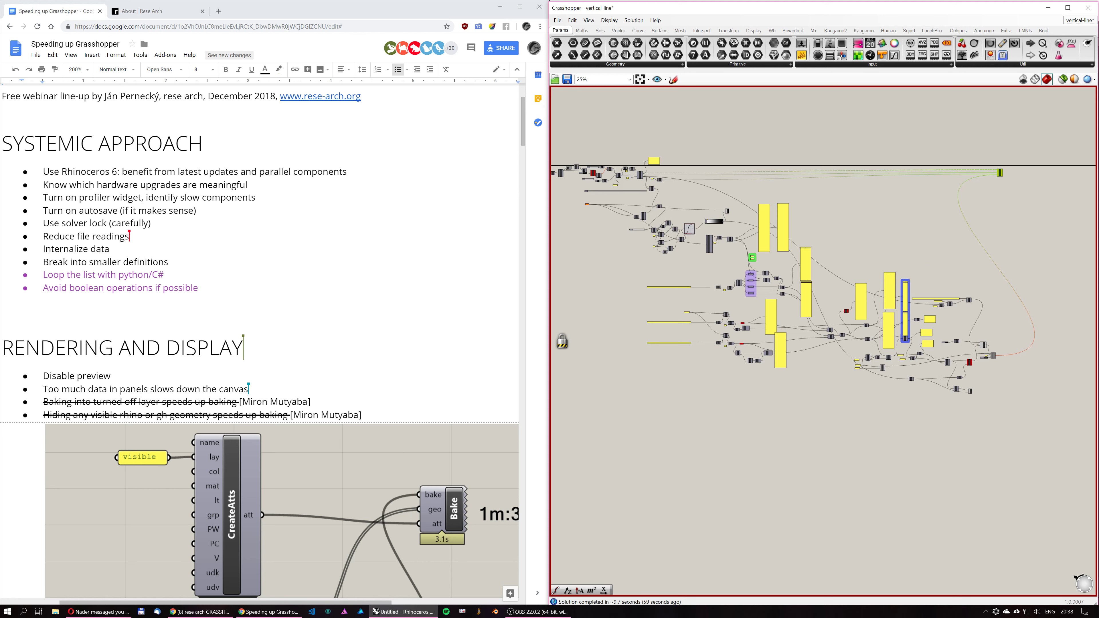
{"action": "left_click", "coordinate": [1080, 20]}
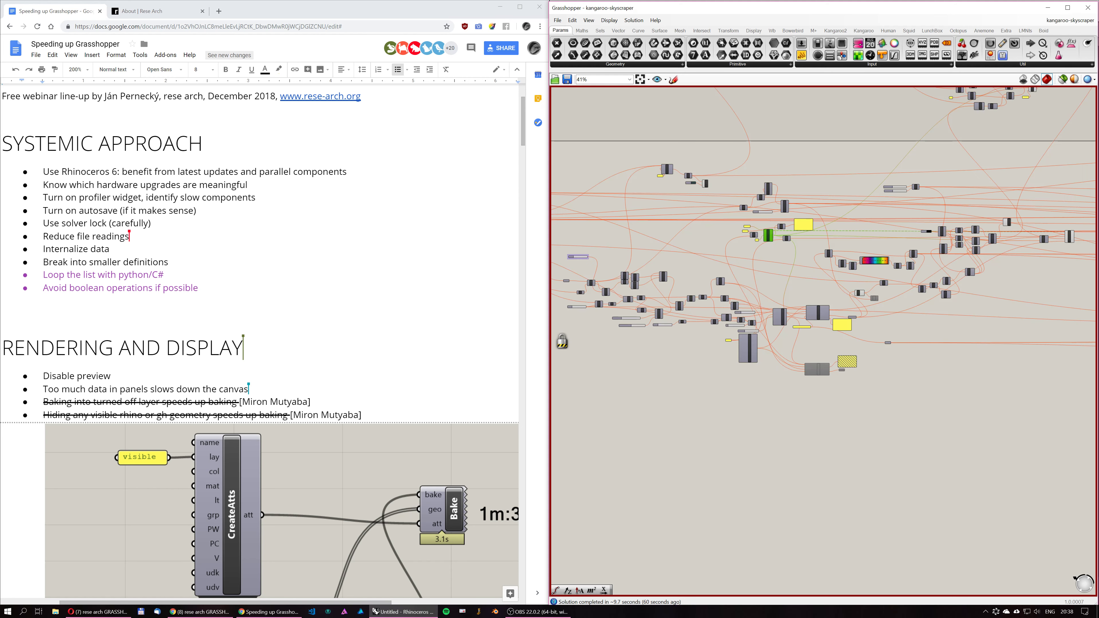
{"action": "scroll", "coordinate": [975, 461], "scroll_direction": "down", "scroll_amount": 1}
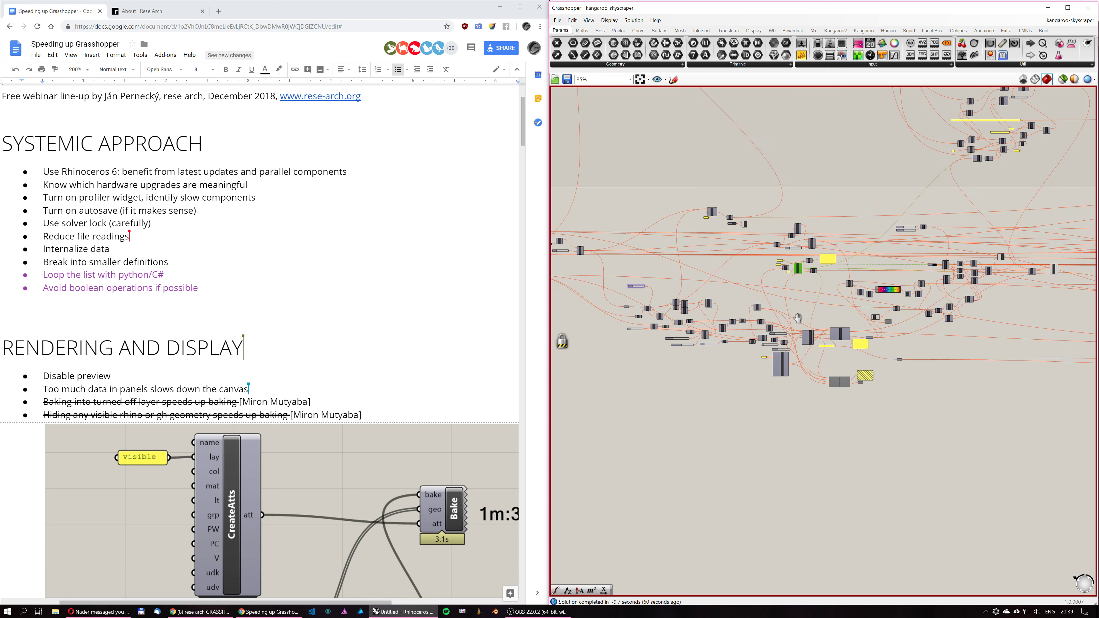
Switch to the kangaroo-skyscraper-4 definition and inspect the two curve parameters below the main network.
{"action": "mouse_move", "coordinate": [1069, 21]}
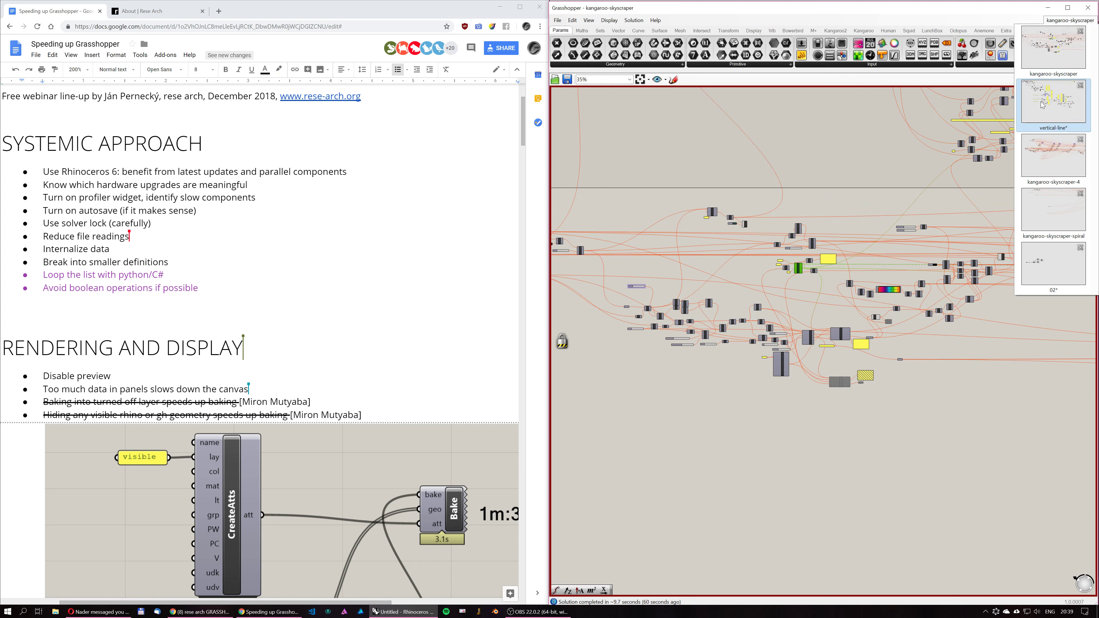
{"action": "left_click", "coordinate": [1049, 162]}
{"action": "scroll", "coordinate": [725, 365], "scroll_direction": "up", "scroll_amount": 8}
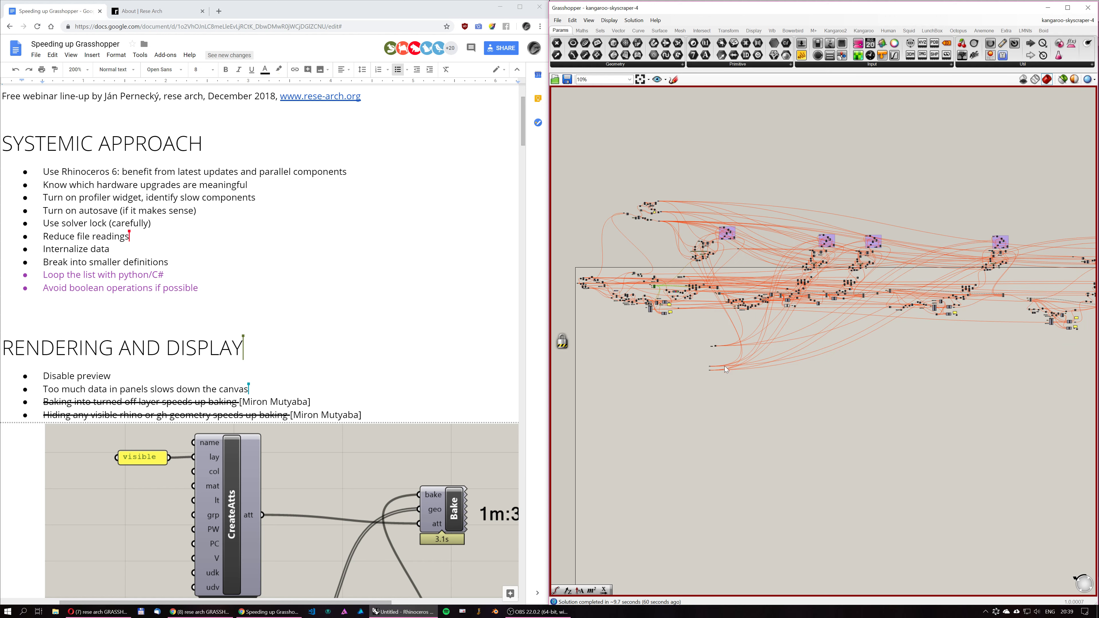
{"action": "scroll", "coordinate": [699, 379], "scroll_direction": "up", "scroll_amount": 5}
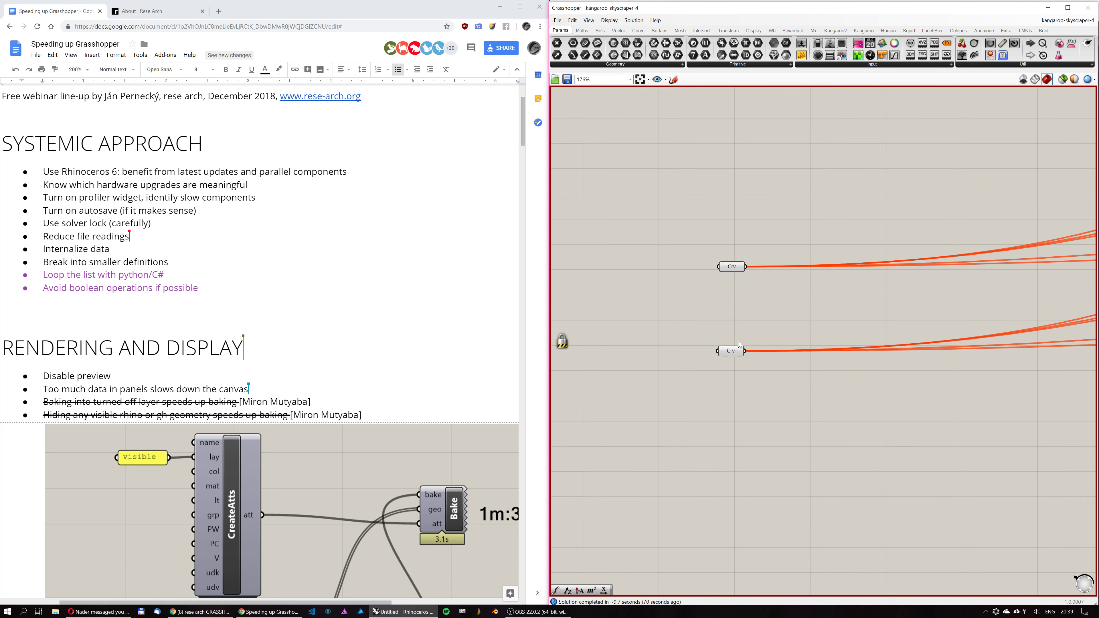
Switch to the kangaroo-skyscraper-spiral definition and inspect its two curve input parameters.
{"action": "mouse_move", "coordinate": [1063, 23]}
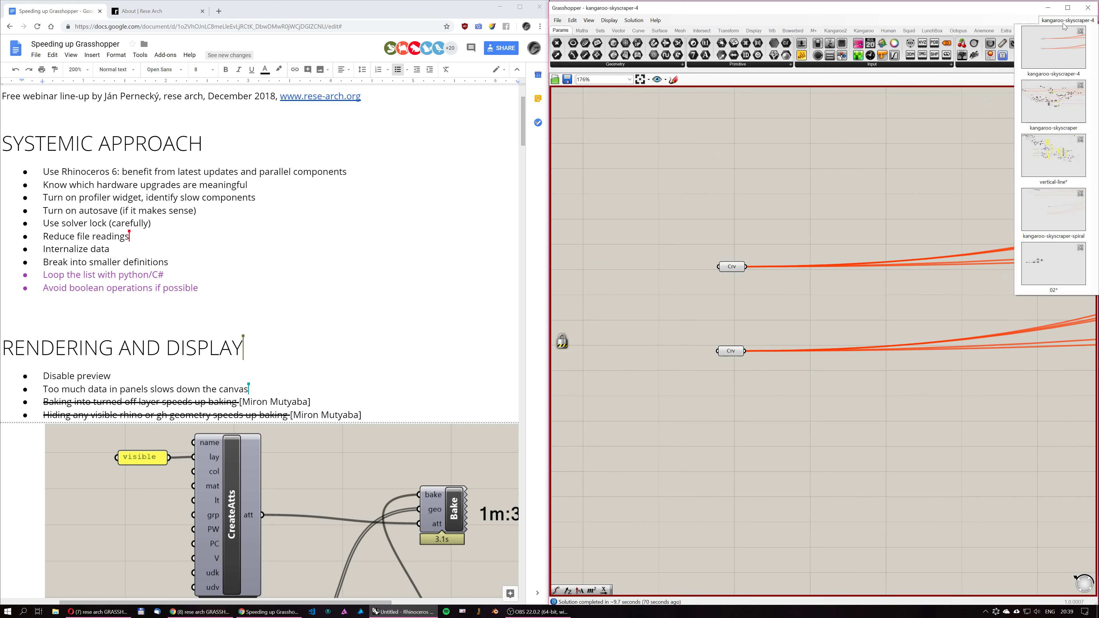
{"action": "left_click", "coordinate": [1052, 204]}
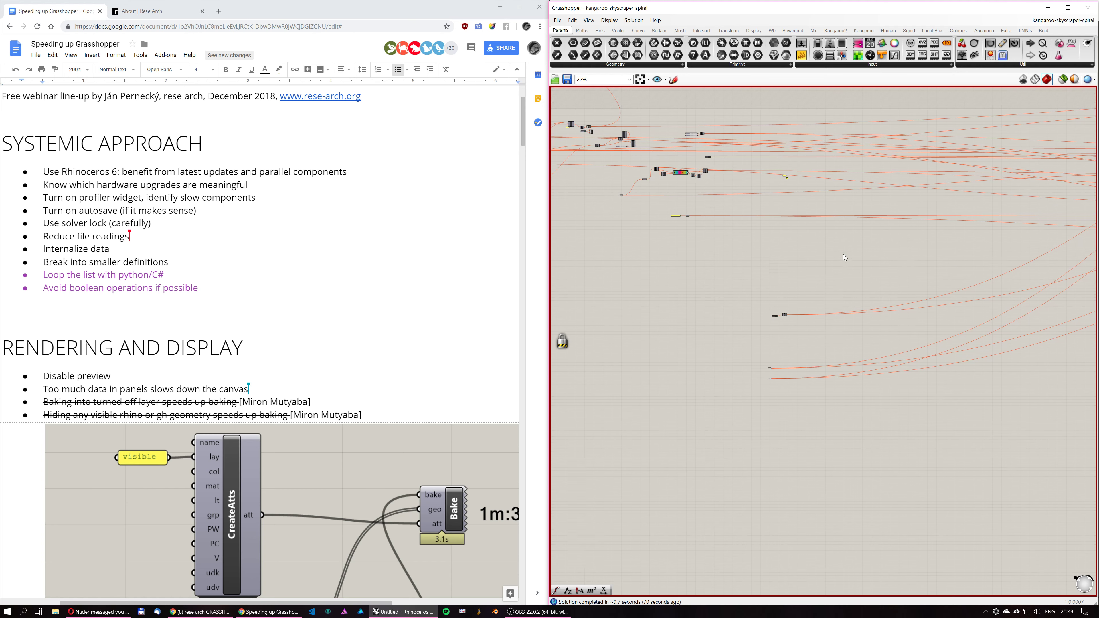
{"action": "scroll", "coordinate": [762, 317], "scroll_direction": "up", "scroll_amount": 5}
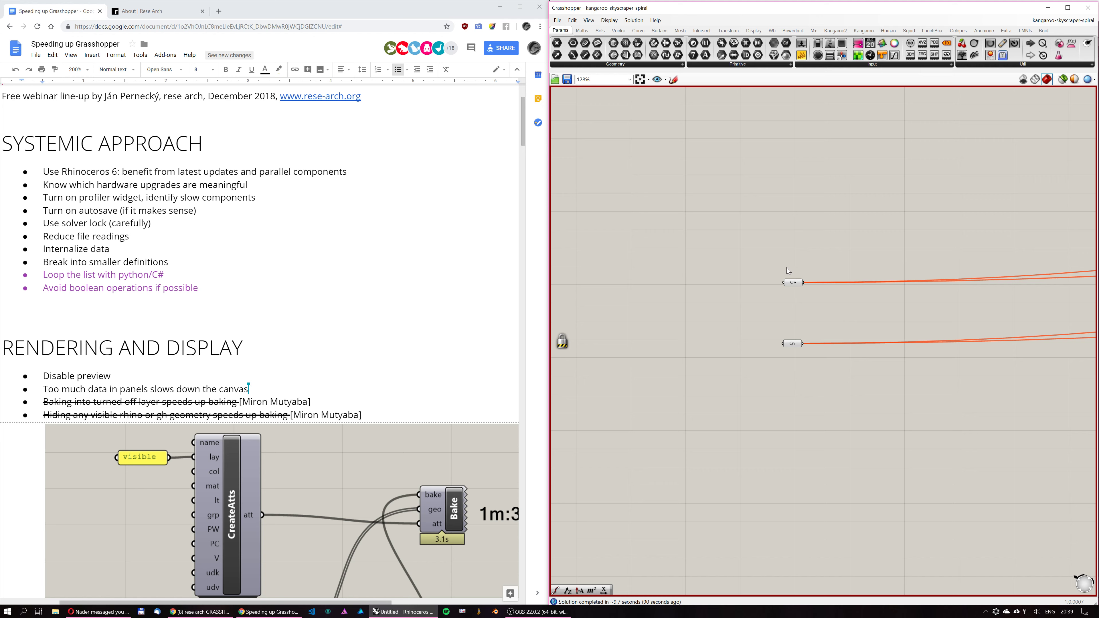
Highlight the document's "Reduce file readings" and "Internalize data" bullets, followed by the "Break into smaller definitions" bullet.
{"action": "left_click_drag", "start_coordinate": [110, 249], "coordinate": [43, 236]}
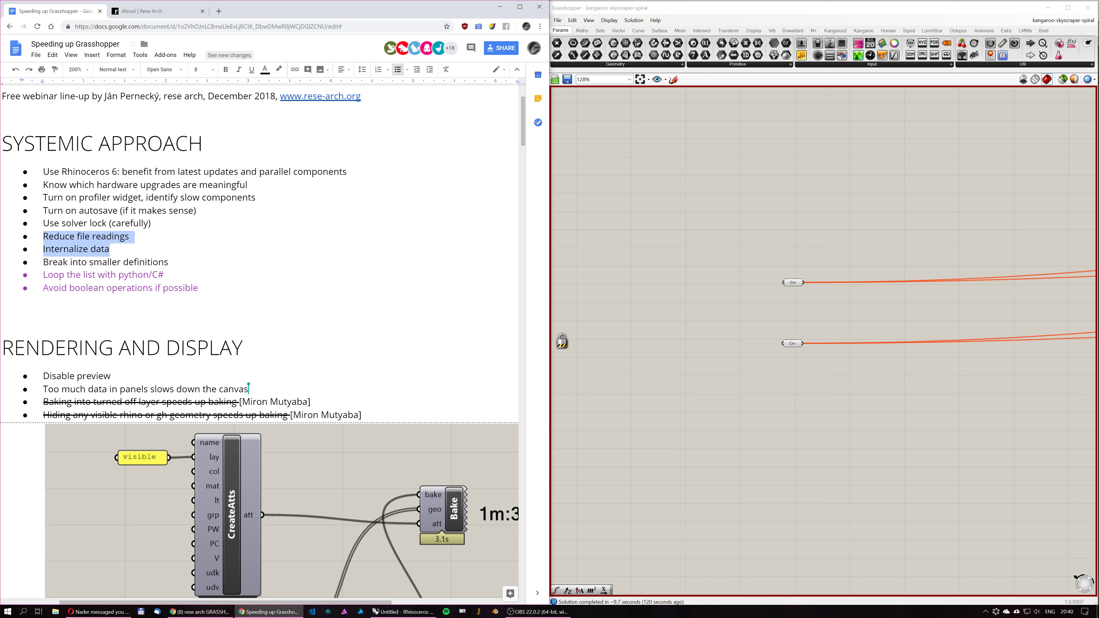
{"action": "left_click", "coordinate": [145, 261]}
{"action": "left_click_drag", "start_coordinate": [170, 262], "coordinate": [43, 262]}
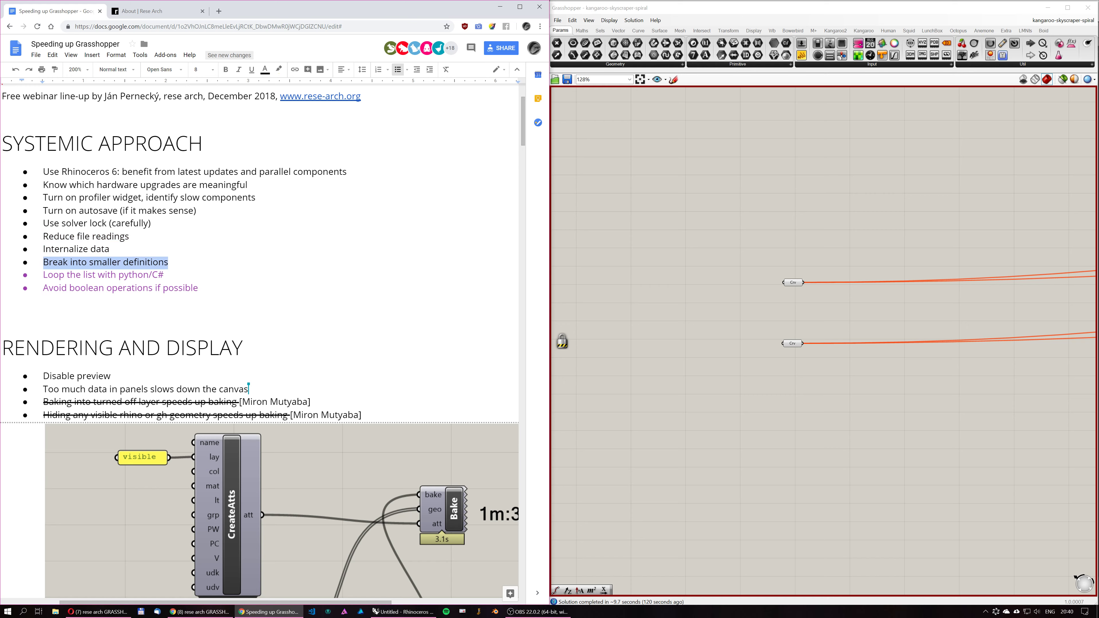
Examine in the kangaroo-skyscraper-spiral definition how one component group connects to the next around the Loop Start component.
{"action": "scroll", "coordinate": [804, 296], "scroll_direction": "down", "scroll_amount": 14}
{"action": "right_click_drag", "start_coordinate": [902, 285], "coordinate": [668, 324]}
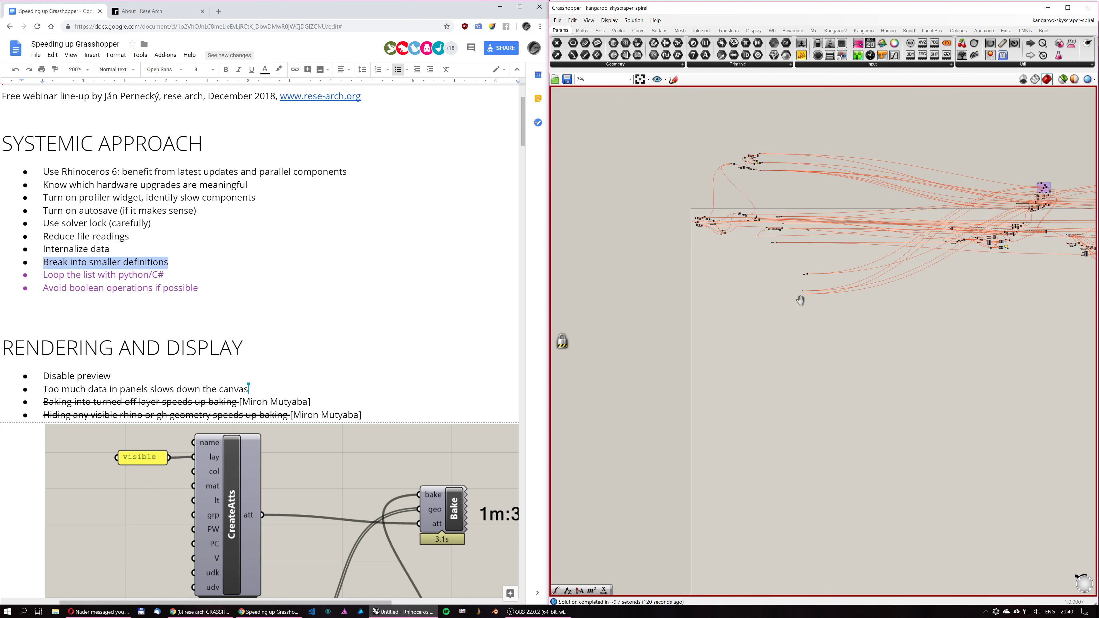
{"action": "scroll", "coordinate": [854, 321], "scroll_direction": "up", "scroll_amount": 10}
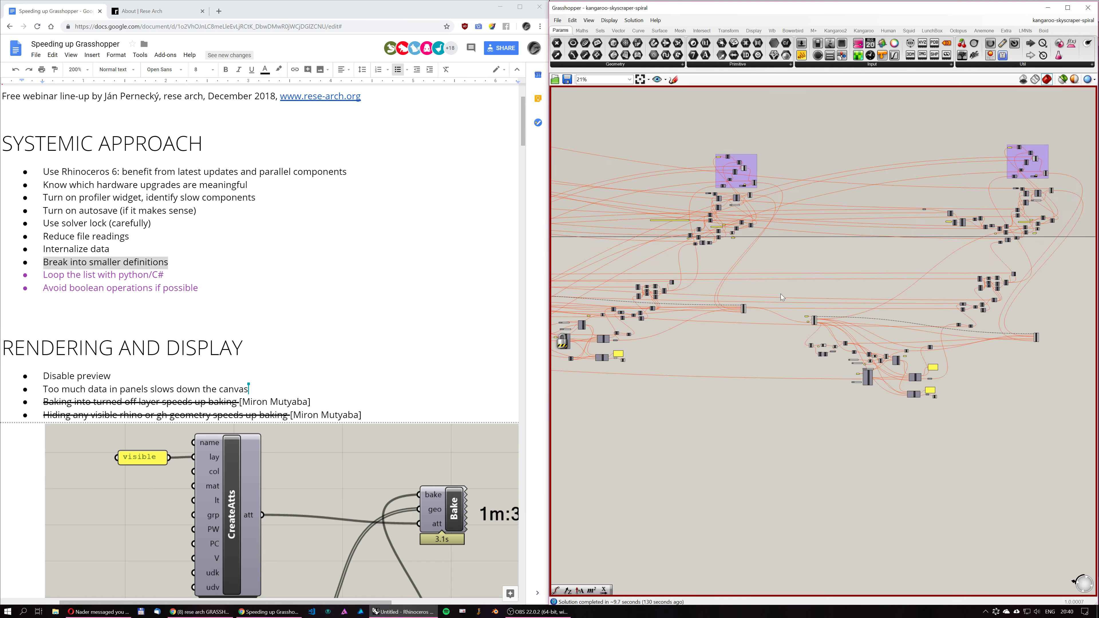
{"action": "scroll", "coordinate": [774, 302], "scroll_direction": "up", "scroll_amount": 4}
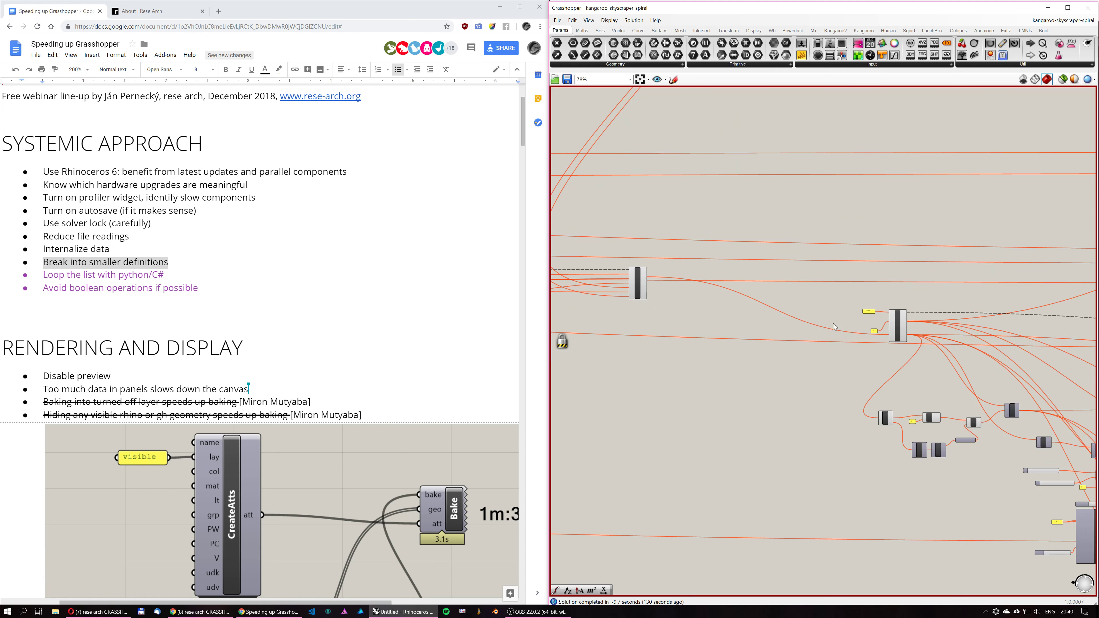
{"action": "scroll", "coordinate": [739, 256], "scroll_direction": "down", "scroll_amount": 6}
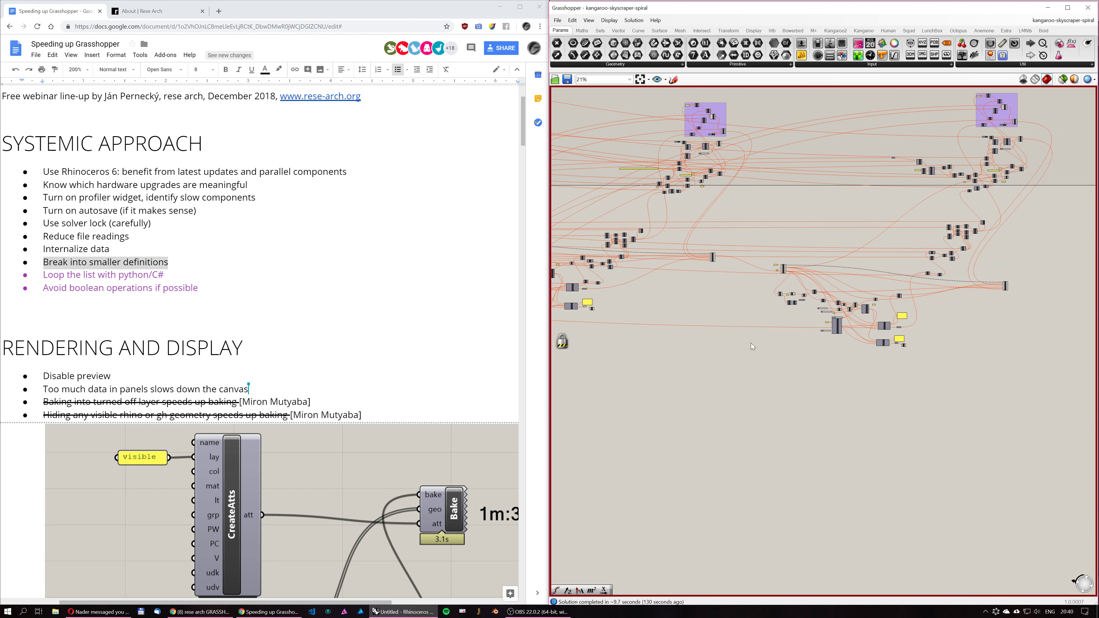
{"action": "scroll", "coordinate": [737, 247], "scroll_direction": "up", "scroll_amount": 1}
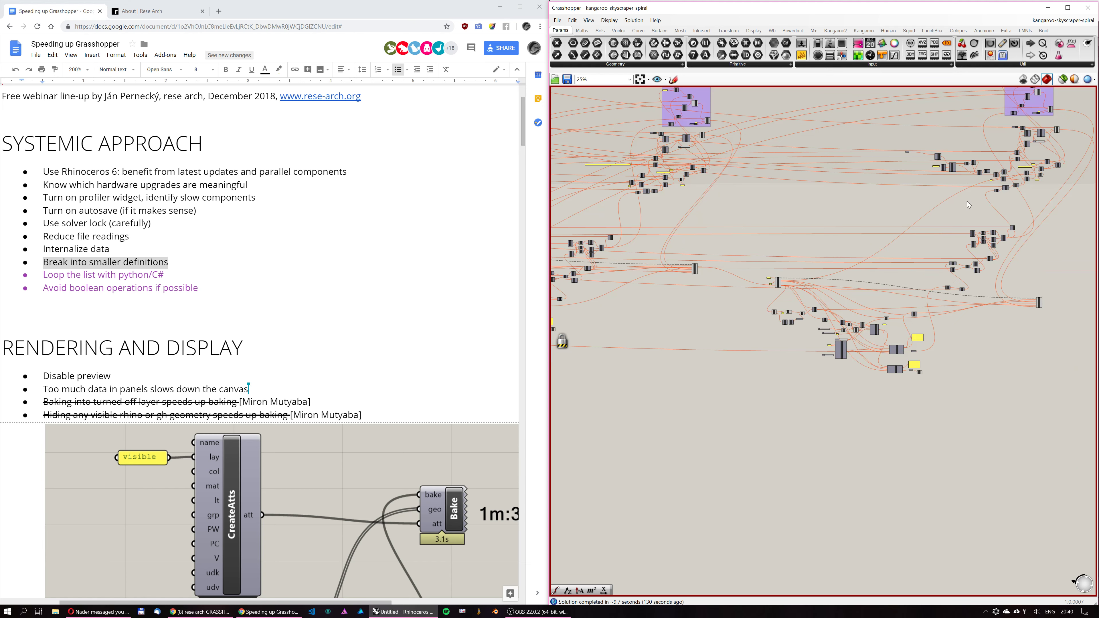
{"action": "right_click_drag", "start_coordinate": [703, 313], "coordinate": [893, 335]}
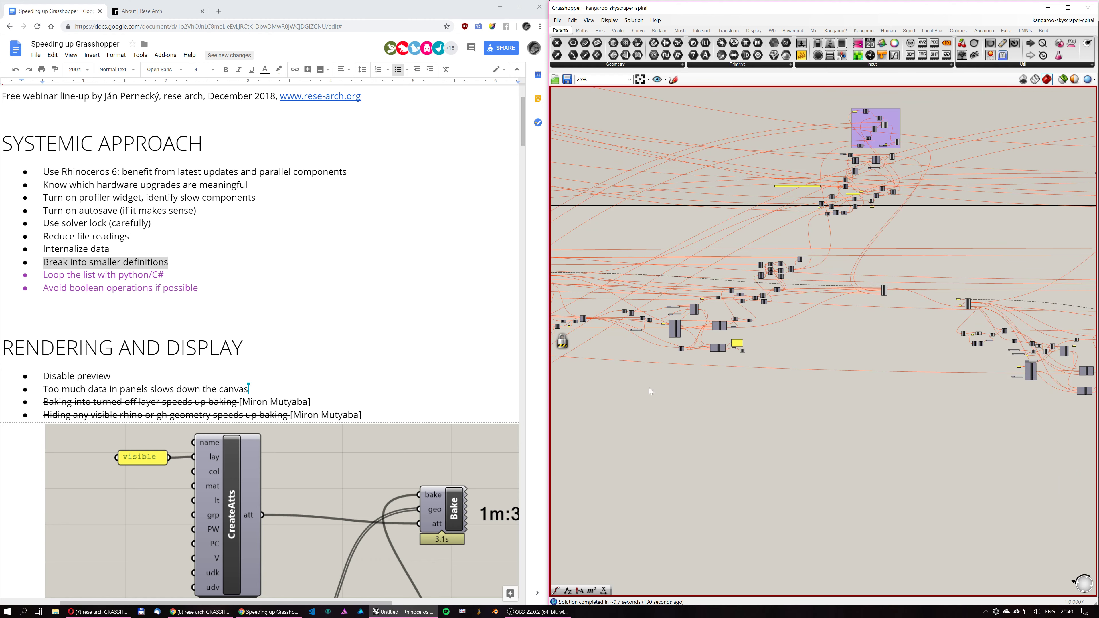
{"action": "right_click_drag", "start_coordinate": [925, 295], "coordinate": [763, 308]}
{"action": "scroll", "coordinate": [763, 307], "scroll_direction": "up", "scroll_amount": 3}
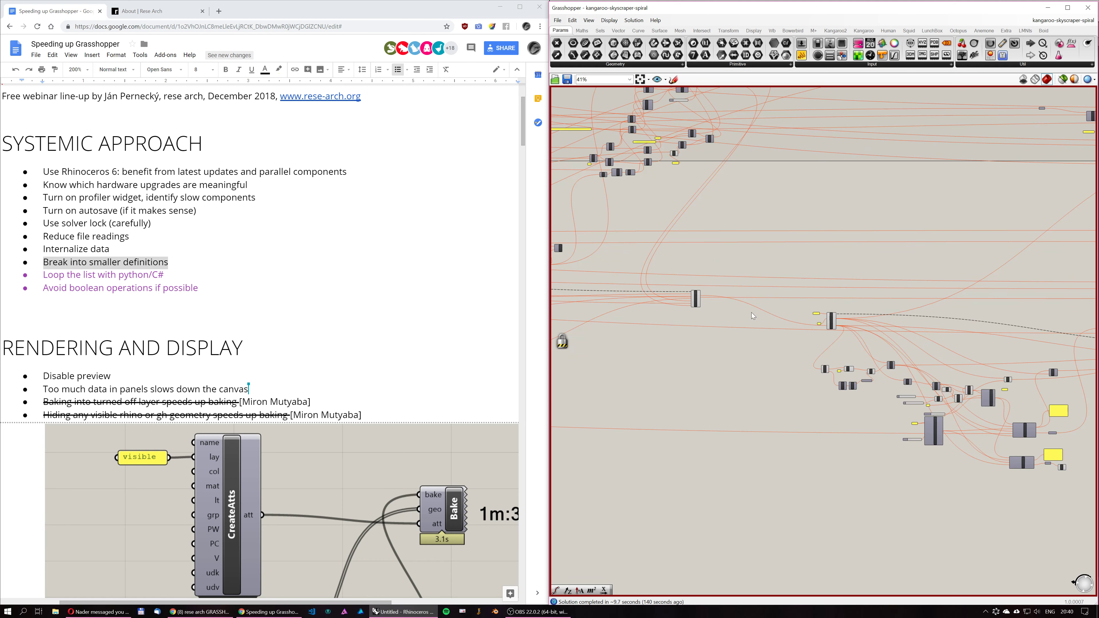
{"action": "scroll", "coordinate": [748, 308], "scroll_direction": "up", "scroll_amount": 3}
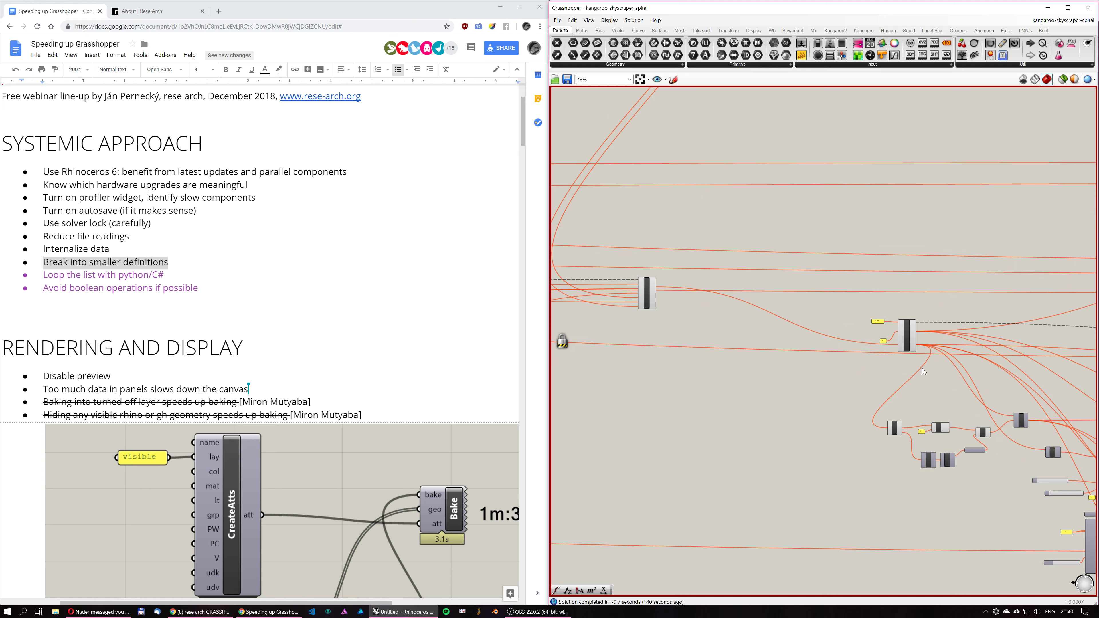
{"action": "scroll", "coordinate": [923, 371], "scroll_direction": "up", "scroll_amount": 1}
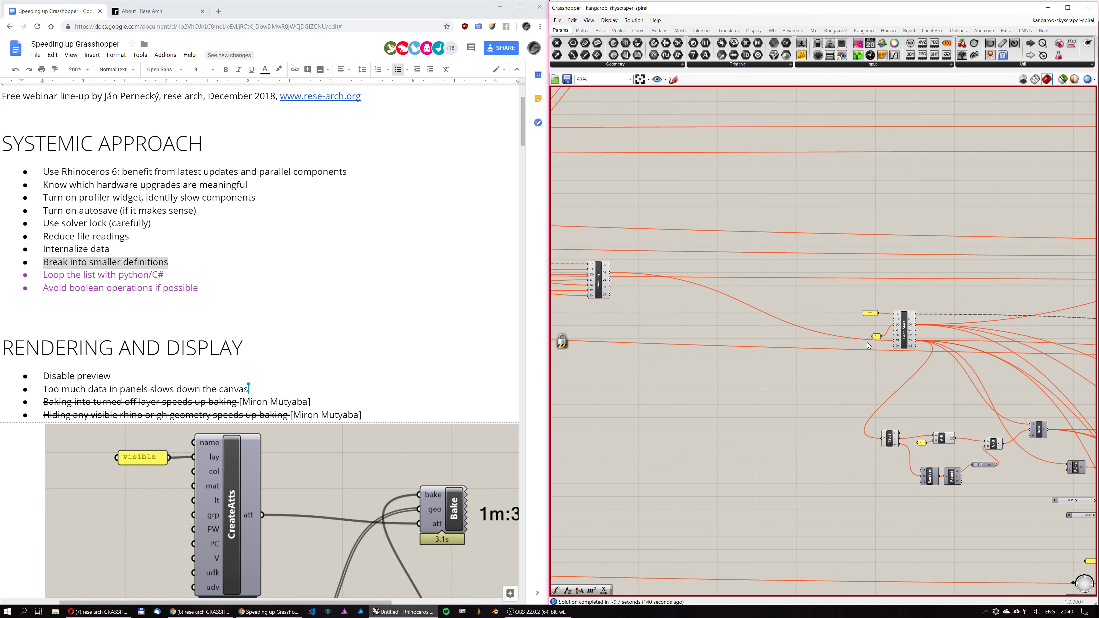
Compare the neighbouring loop sections of the spiral definition, including their component clusters and purple groups above.
{"action": "scroll", "coordinate": [867, 338], "scroll_direction": "down", "scroll_amount": 8}
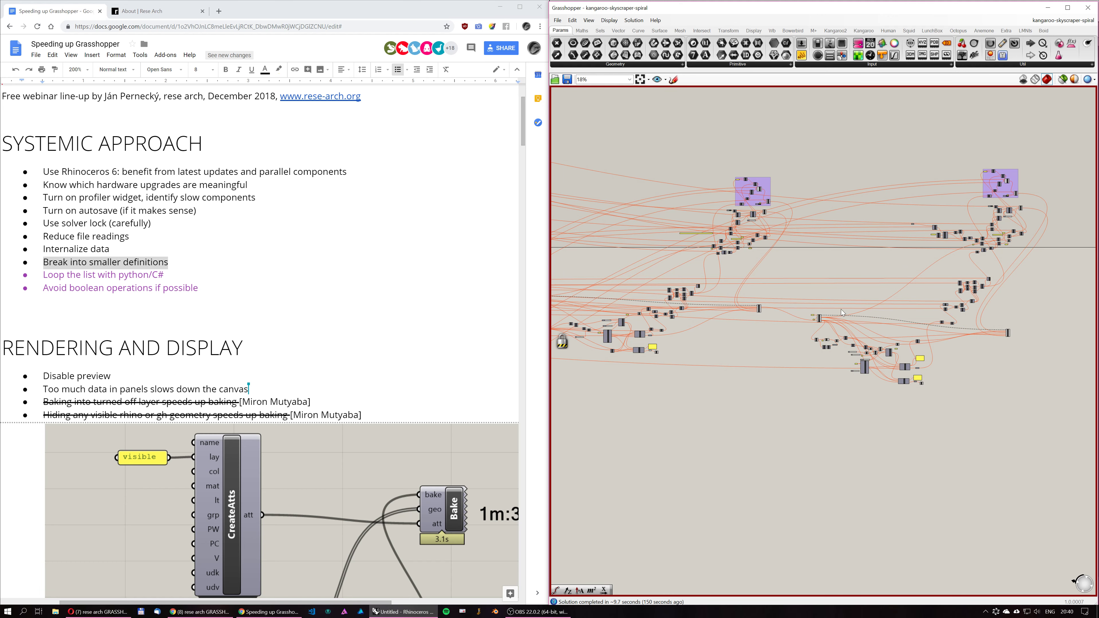
{"action": "scroll", "coordinate": [763, 319], "scroll_direction": "up", "scroll_amount": 4}
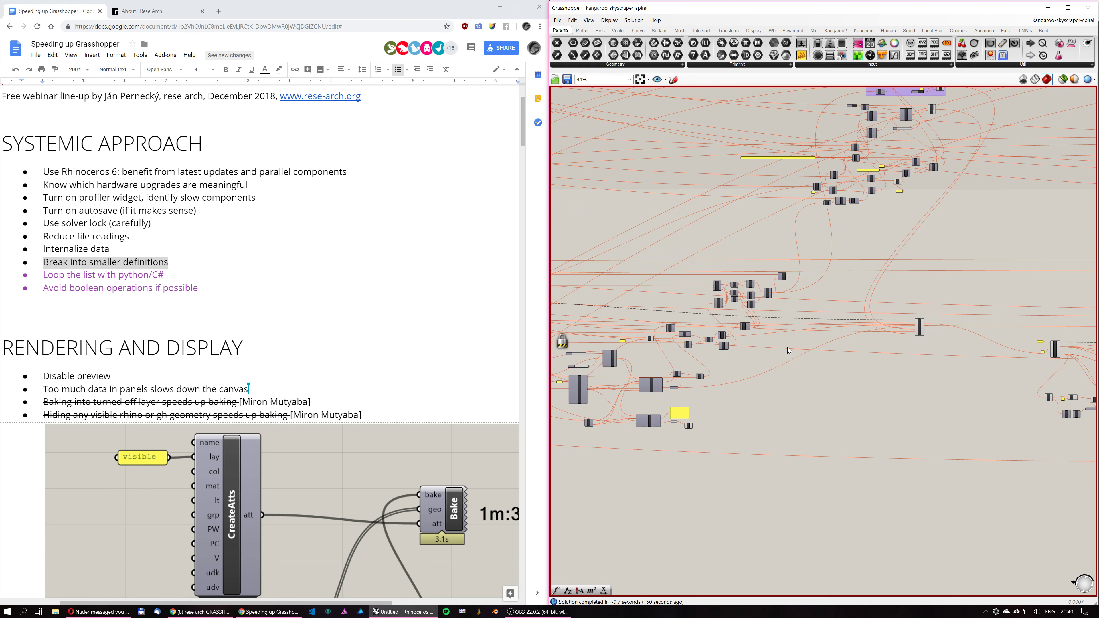
{"action": "scroll", "coordinate": [880, 324], "scroll_direction": "down", "scroll_amount": 2}
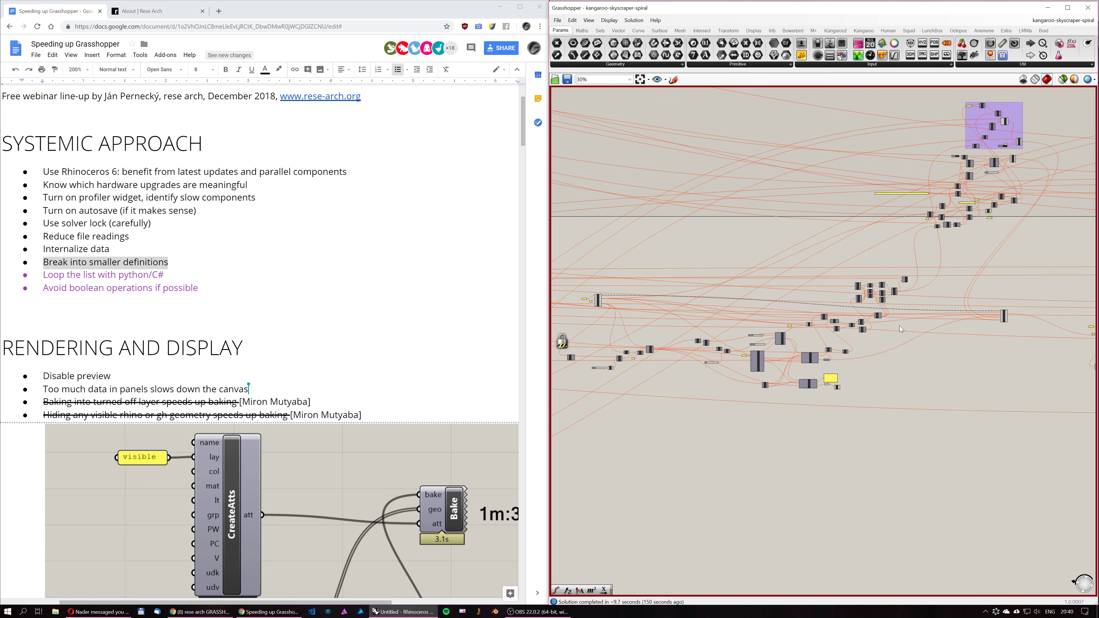
{"action": "right_click_drag", "start_coordinate": [954, 309], "coordinate": [802, 295]}
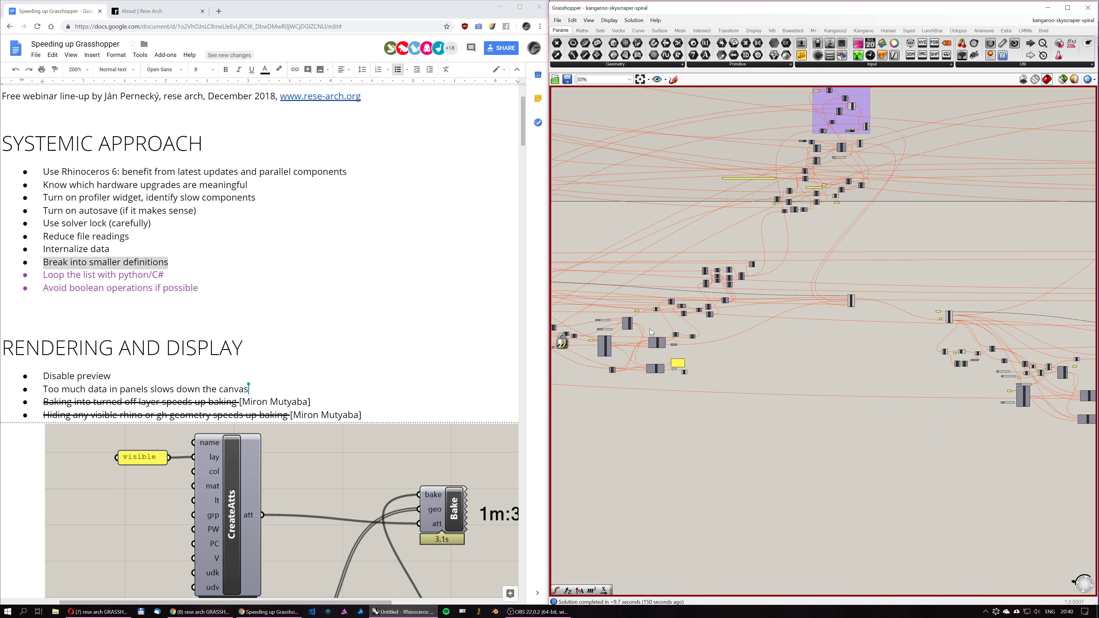
{"action": "right_click_drag", "start_coordinate": [786, 232], "coordinate": [924, 232]}
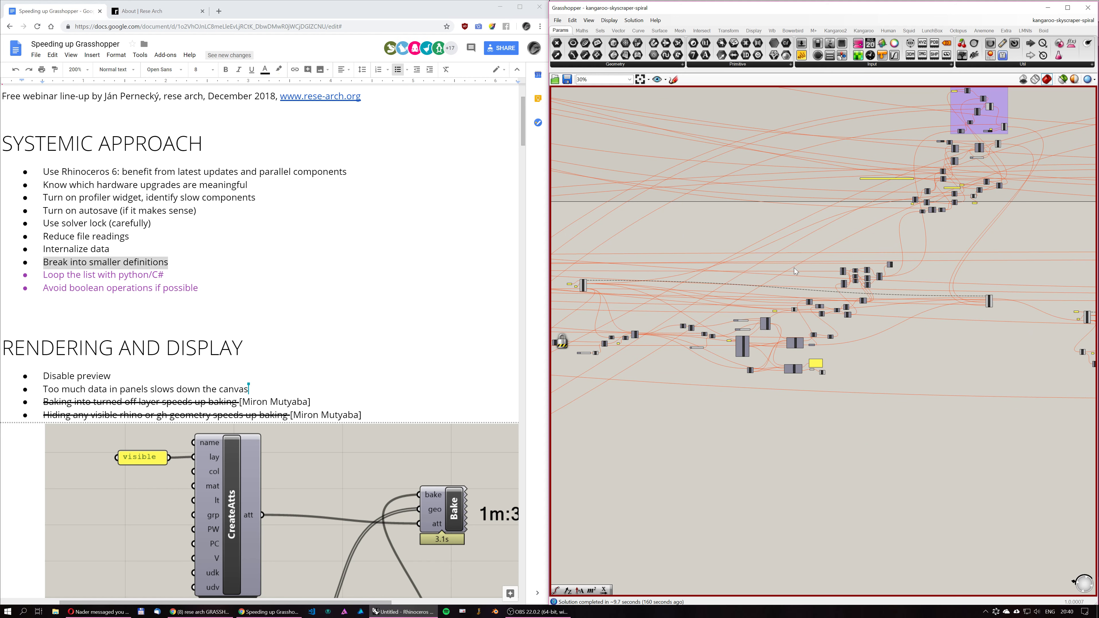
{"action": "right_click_drag", "start_coordinate": [816, 289], "coordinate": [797, 292]}
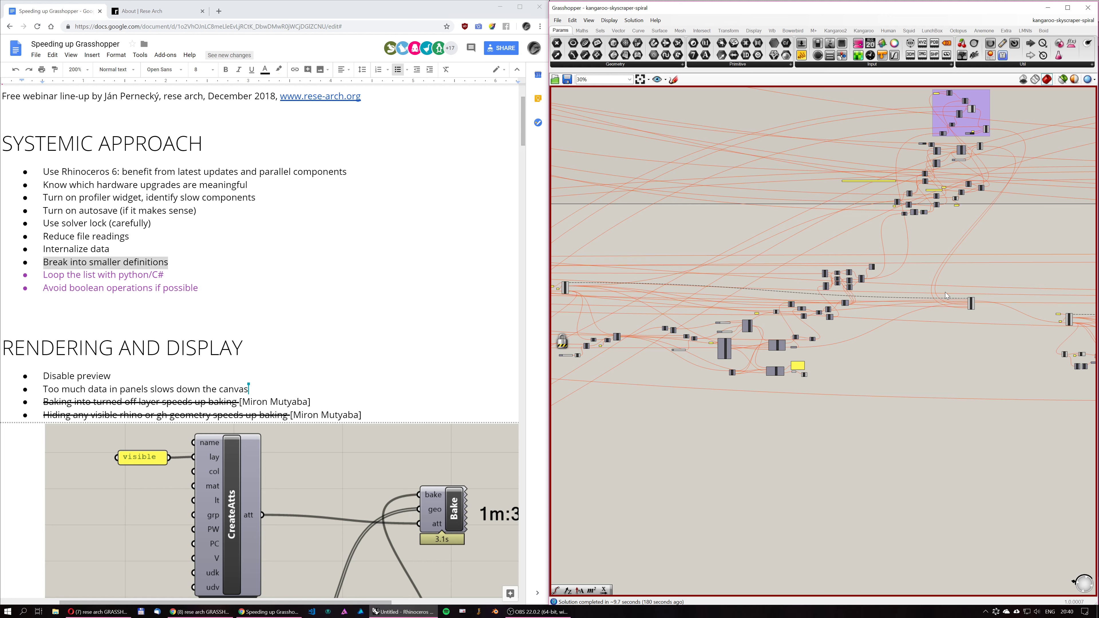
{"action": "scroll", "coordinate": [1019, 135], "scroll_direction": "down", "scroll_amount": 3}
{"action": "right_click_drag", "start_coordinate": [1019, 134], "coordinate": [901, 277]}
{"action": "right_click_drag", "start_coordinate": [907, 445], "coordinate": [825, 426]}
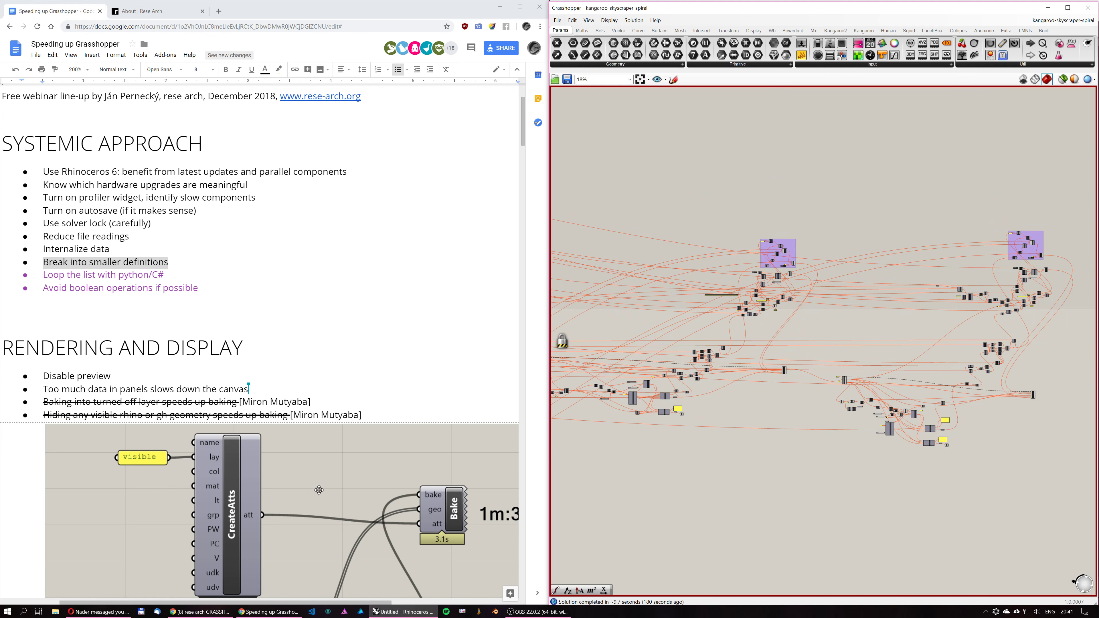
Review the suggested "Loop the list with python/C#" bullet in the maximized Google Docs window and move on to the "RENDERING AND DISPLAY" heading.
{"action": "left_click", "coordinate": [520, 7]}
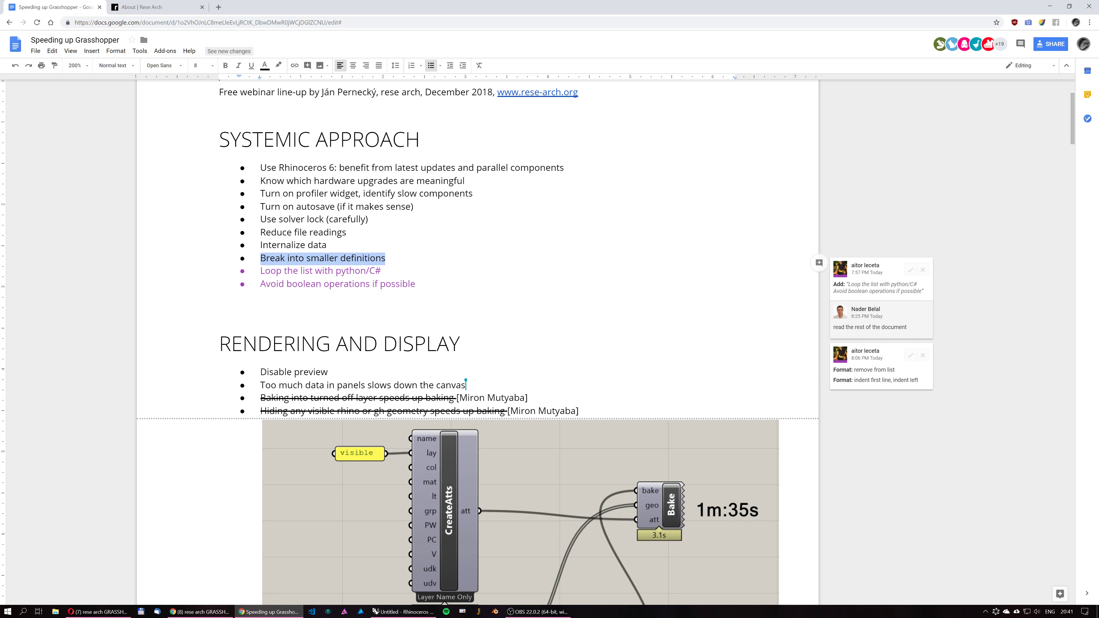
{"action": "left_click", "coordinate": [326, 271]}
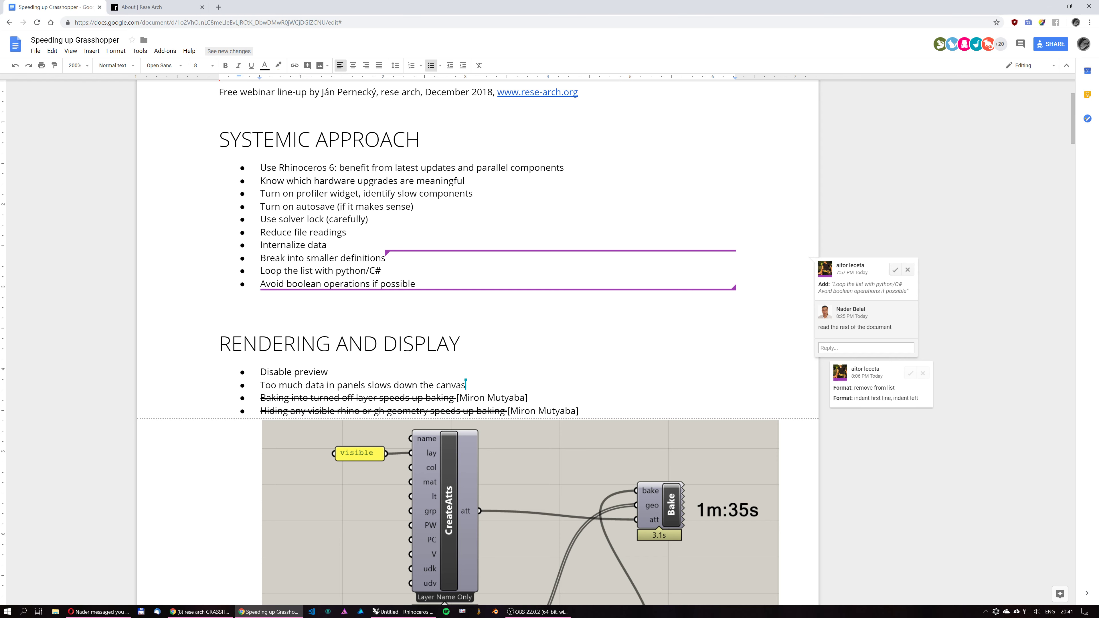
{"action": "scroll", "coordinate": [476, 346], "scroll_direction": "down", "scroll_amount": 2}
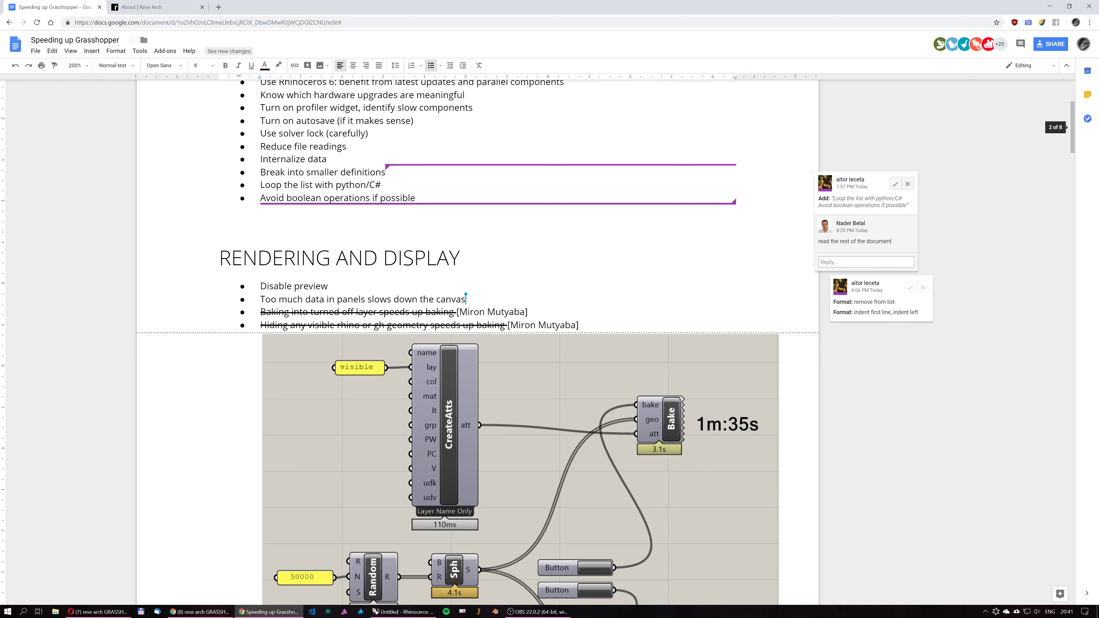
{"action": "left_click", "coordinate": [363, 258]}
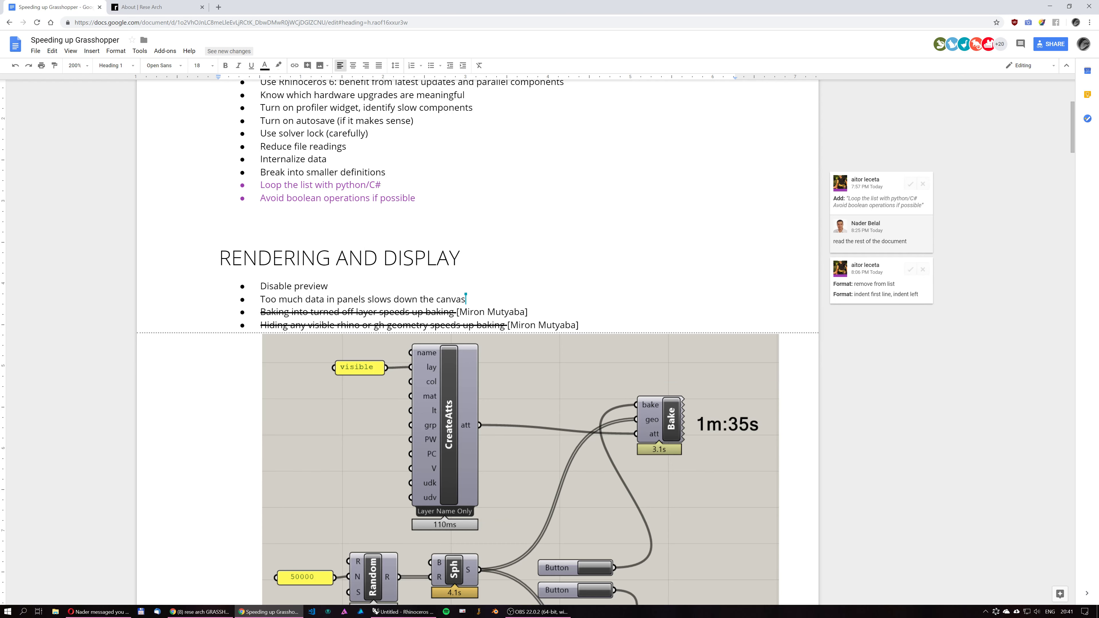
Tile the Google Docs window beside the Grasshopper canvas so both are shown side by side.
{"action": "key", "text": "super"}
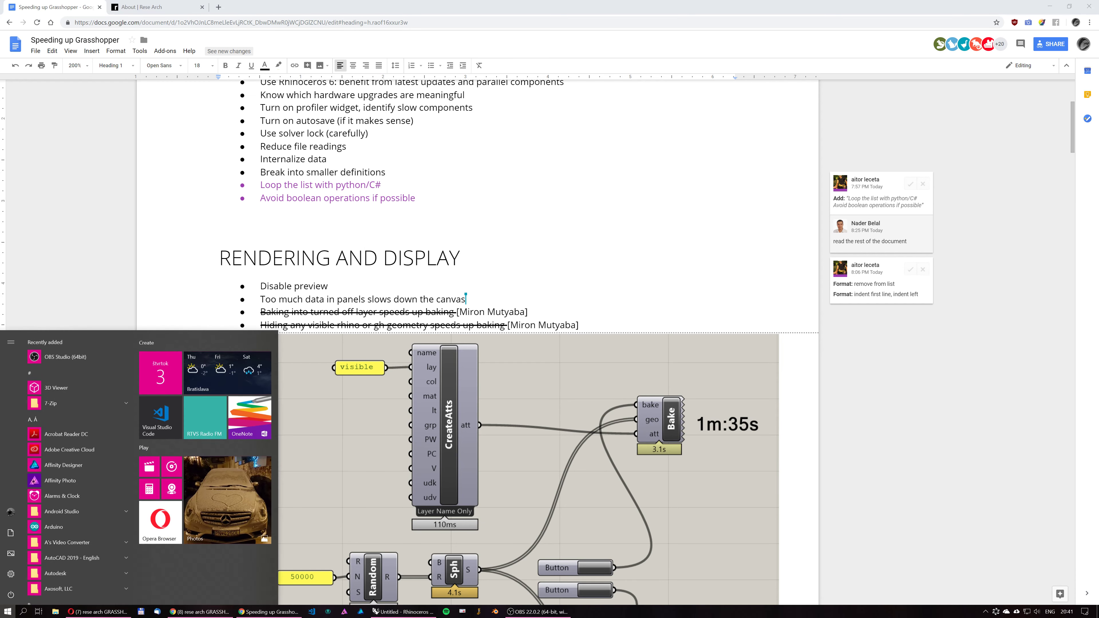
{"action": "left_click", "coordinate": [397, 8]}
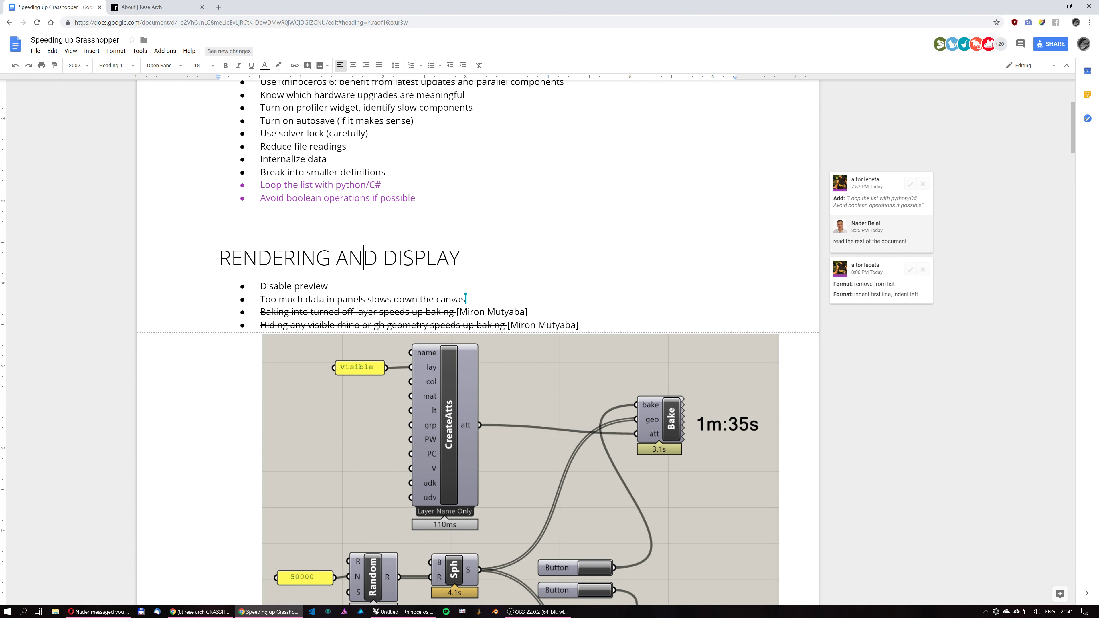
{"action": "key", "text": "super+Left"}
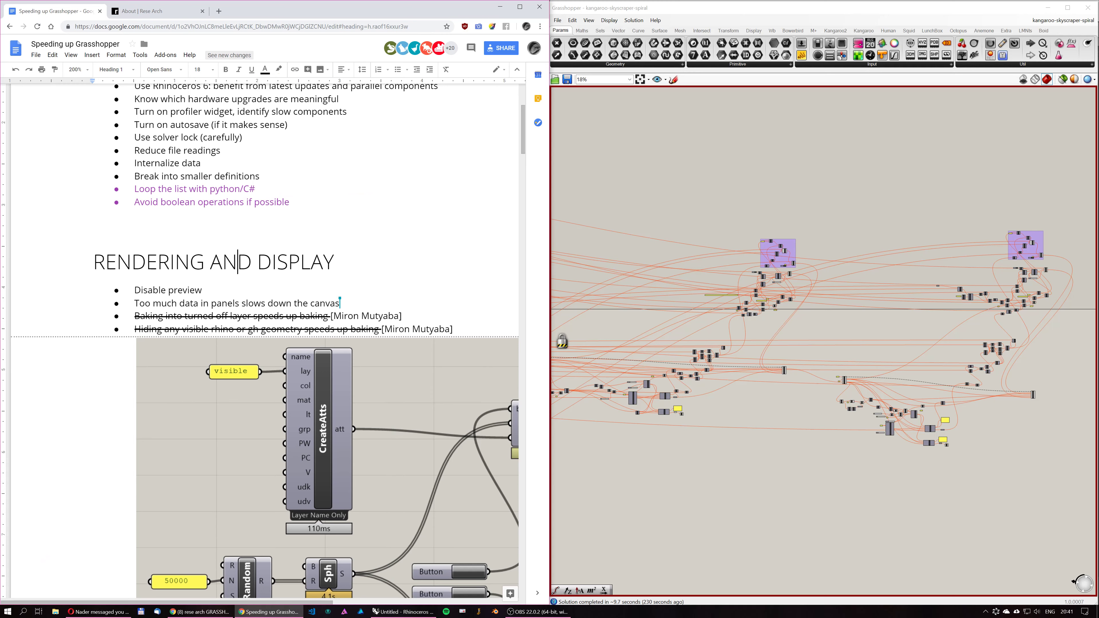
Close all open Grasshopper definitions, including kangaroo-skyscraper-spiral, kangaroo-skyscraper-4, kangaroo-skyscraper, vertical-line and 02.
{"action": "left_click", "coordinate": [1052, 23]}
{"action": "left_click", "coordinate": [1080, 31]}
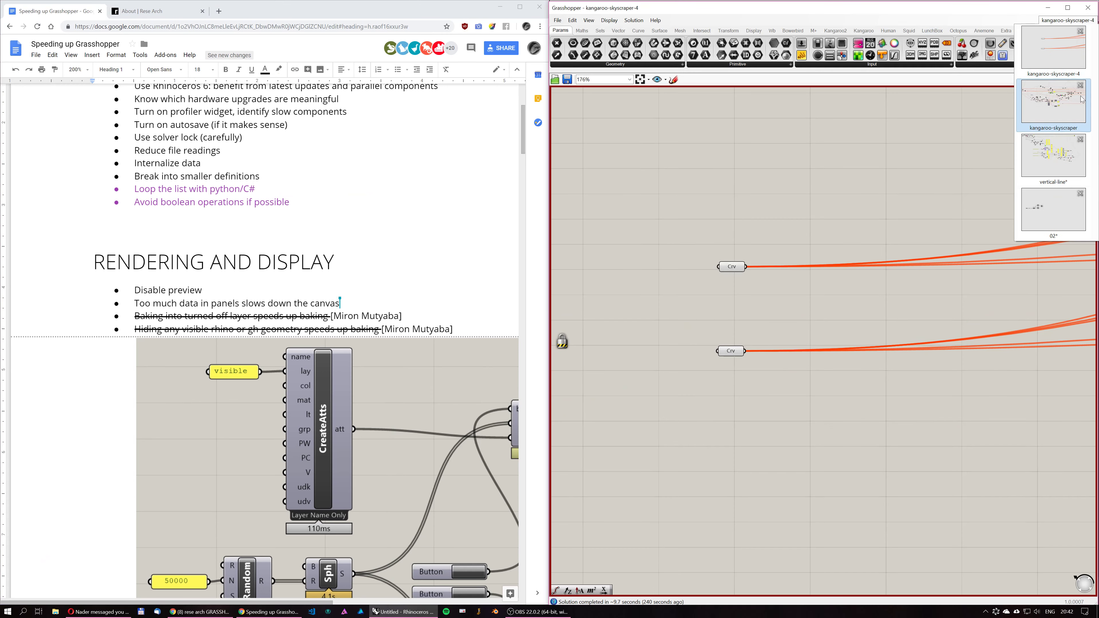
{"action": "left_click", "coordinate": [1080, 31]}
{"action": "left_click", "coordinate": [1081, 32]}
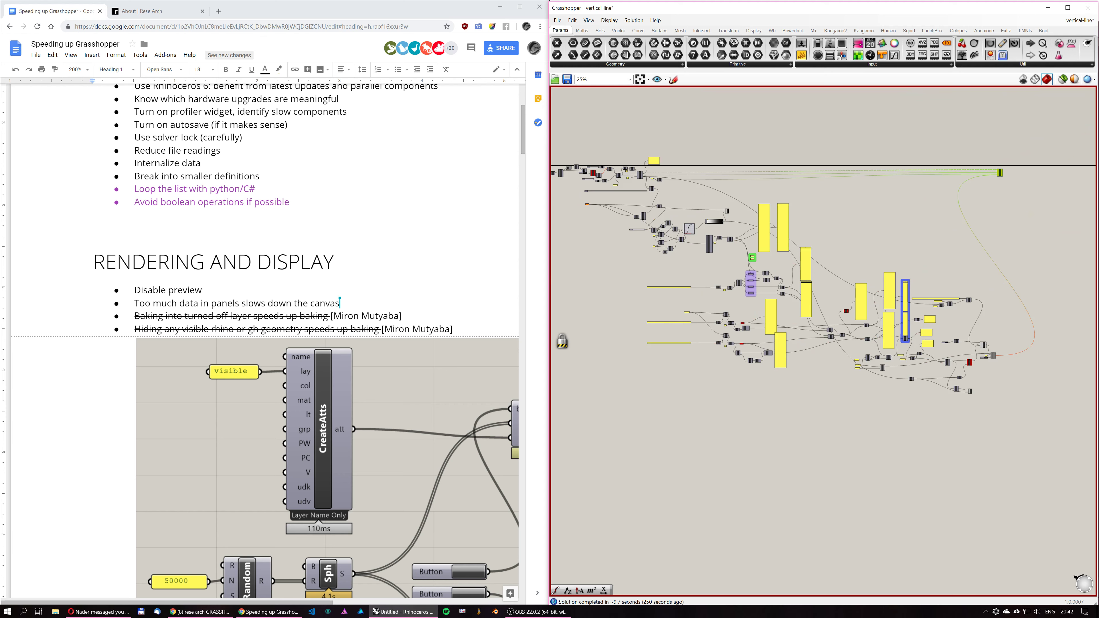
{"action": "key", "text": "ctrl+Tab"}
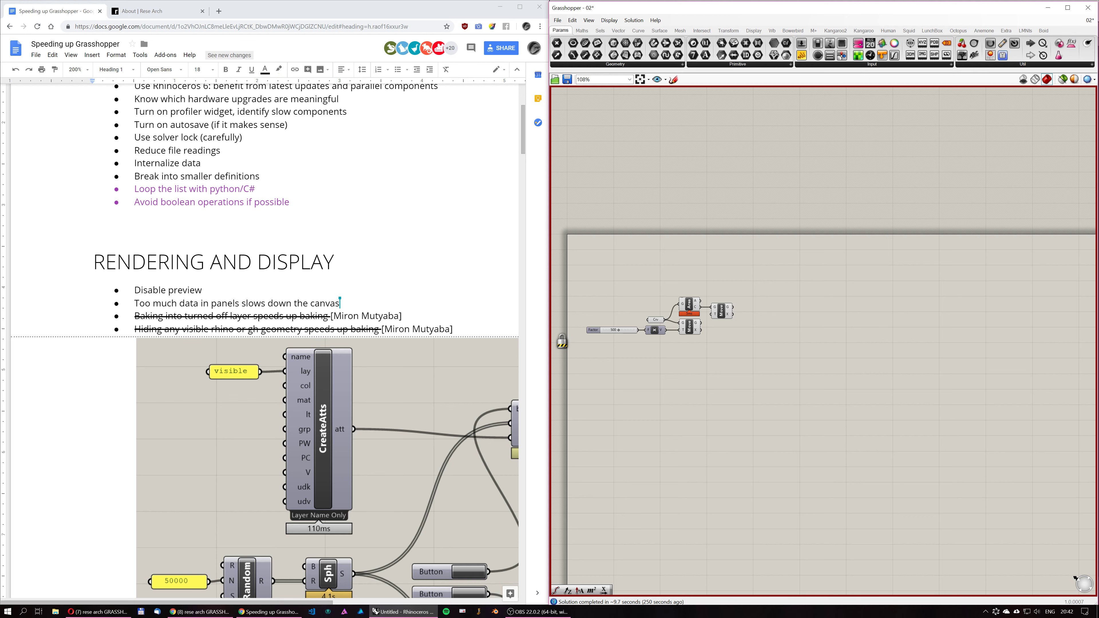
{"action": "key", "text": "ctrl+w"}
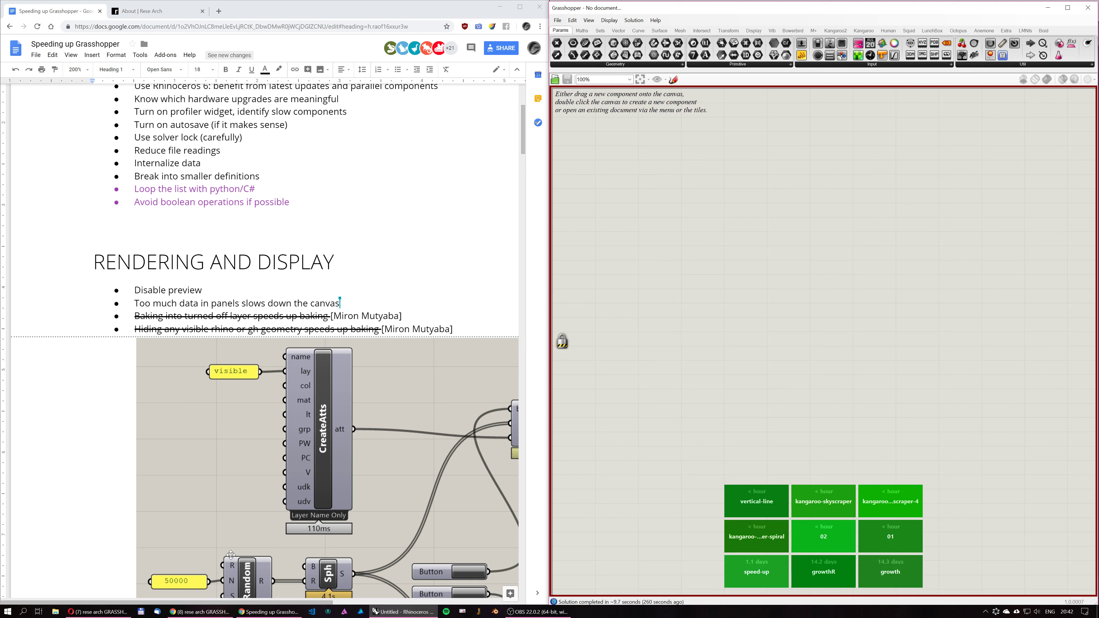
Move the Grasshopper window over the document so the Rhino Top viewport is uncovered.
{"action": "left_click_drag", "start_coordinate": [218, 603], "coordinate": [263, 604]}
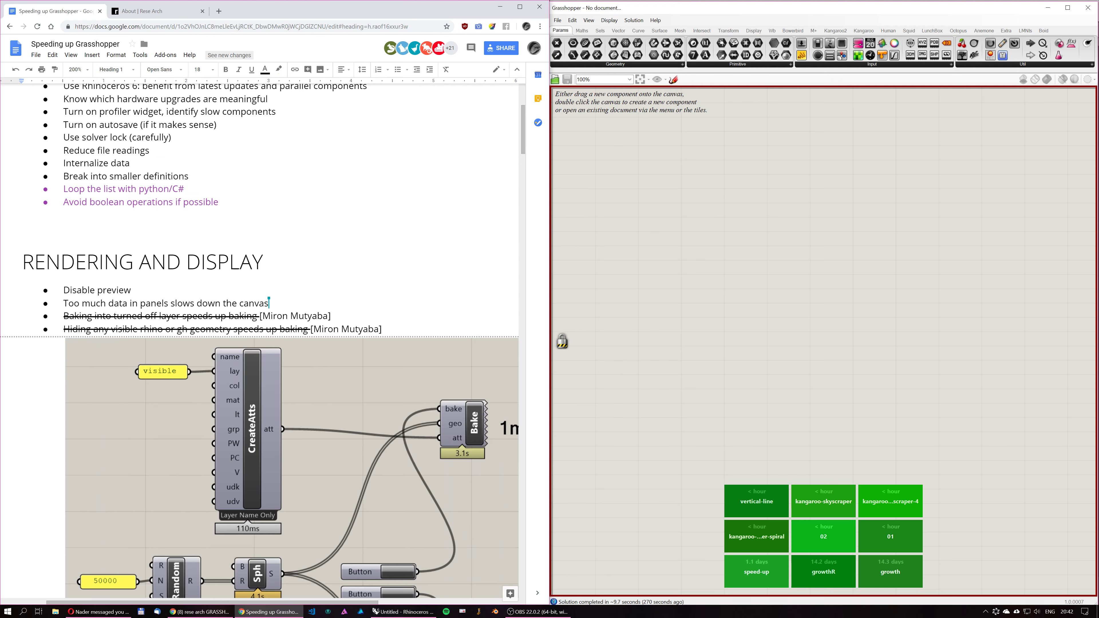
{"action": "left_click_drag", "start_coordinate": [671, 6], "coordinate": [154, 55]}
{"action": "scroll", "coordinate": [742, 255], "scroll_direction": "down", "scroll_amount": 4}
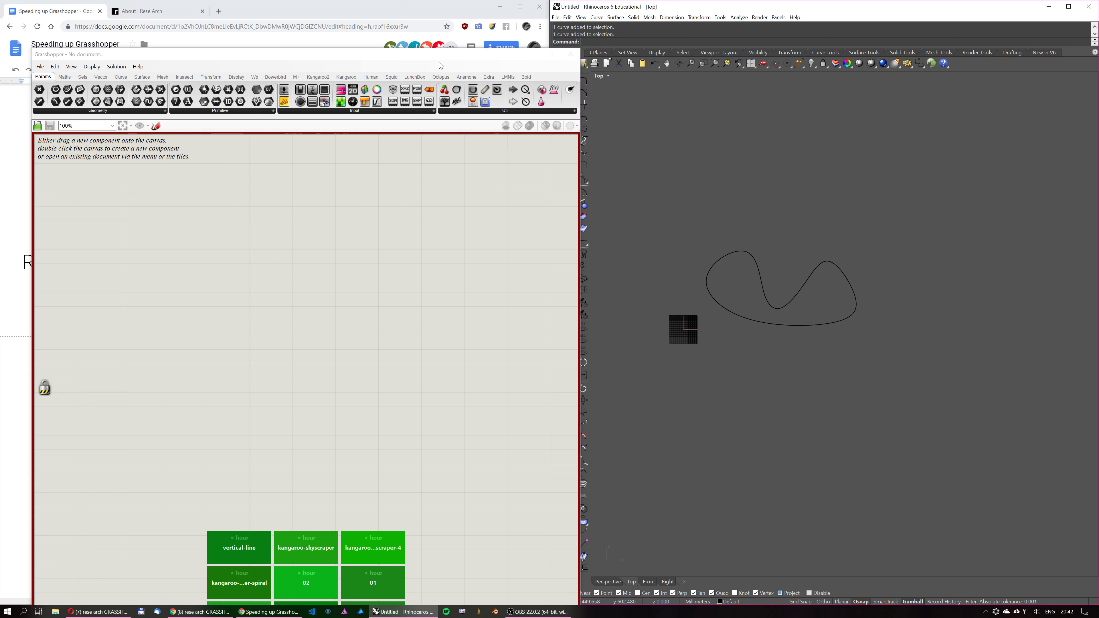
{"action": "left_click_drag", "start_coordinate": [435, 57], "coordinate": [420, 17]}
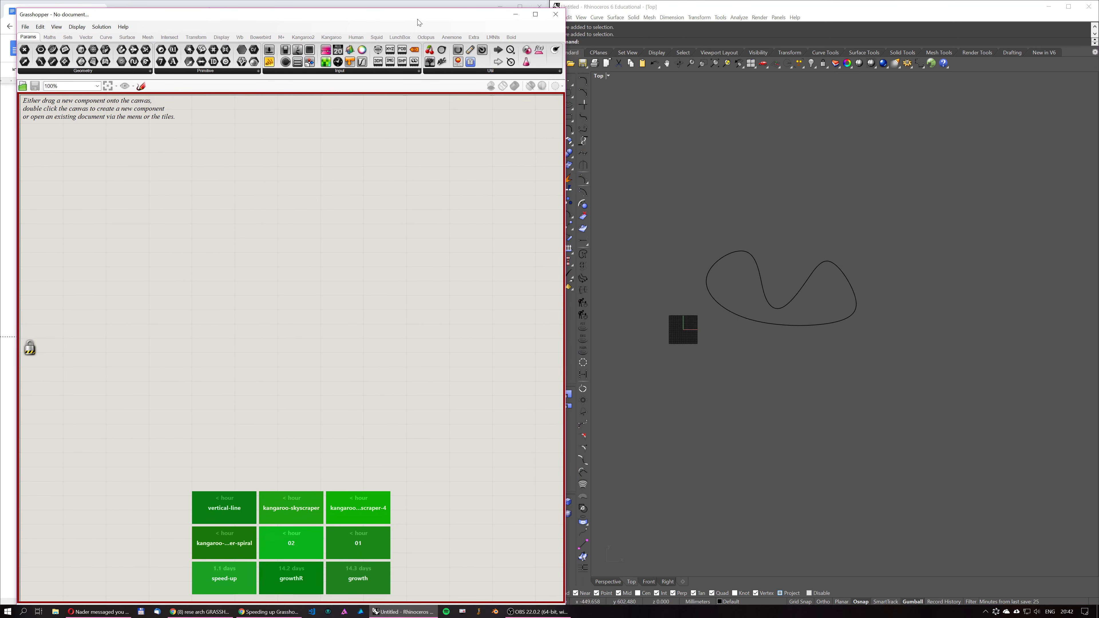
Add a Sphere component to a new canvas and unlock the solver so it computes.
{"action": "double_click", "coordinate": [295, 246]}
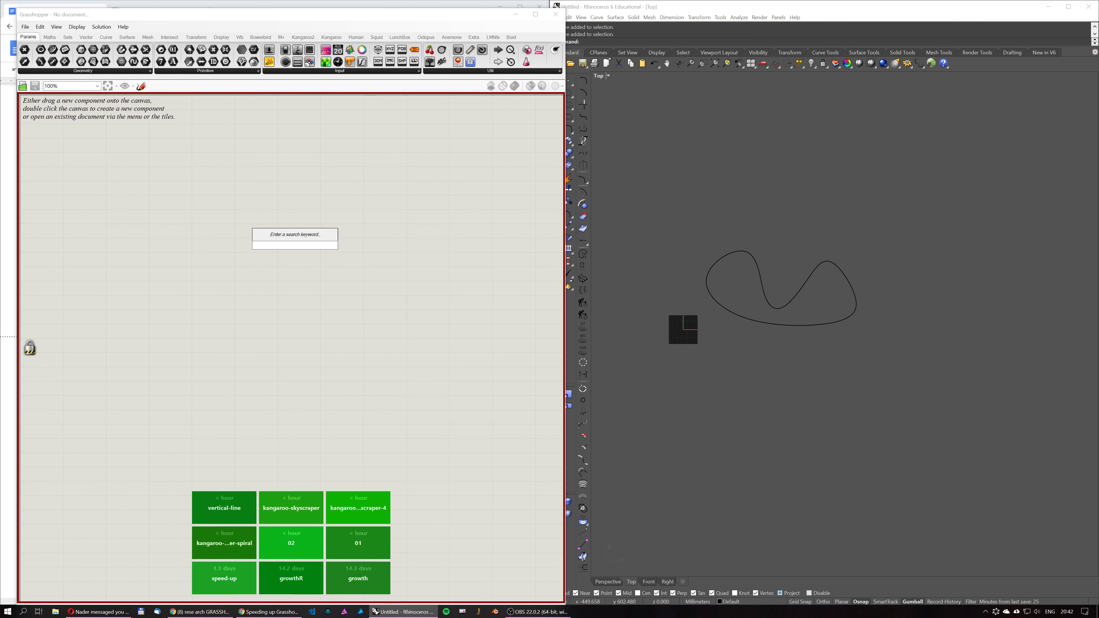
{"action": "type", "text": "sphere"}
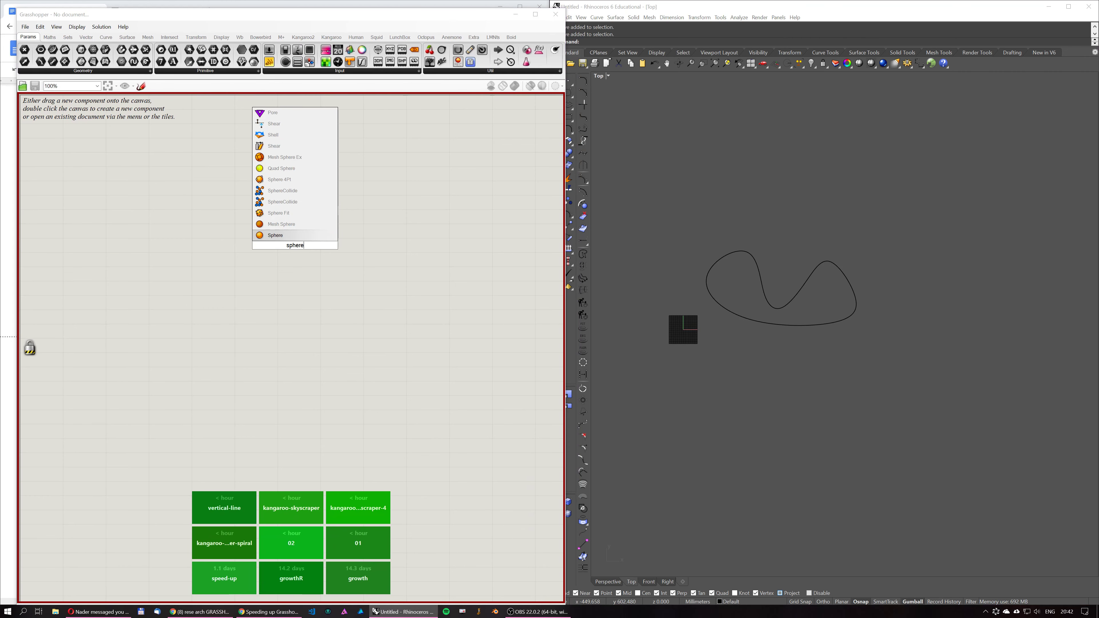
{"action": "key", "text": "Return"}
{"action": "scroll", "coordinate": [332, 312], "scroll_direction": "up", "scroll_amount": 4}
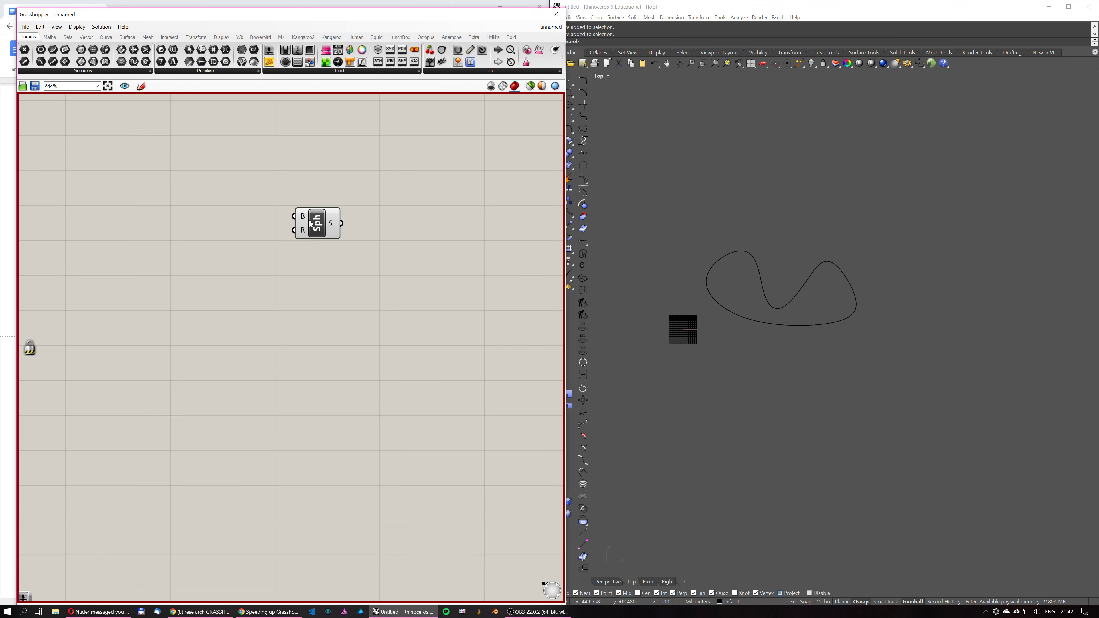
{"action": "middle_click", "coordinate": [296, 333]}
{"action": "left_click", "coordinate": [296, 354]}
Examine the sphere's shaded preview up close in the Rhino Top viewport.
{"action": "right_click_drag", "start_coordinate": [714, 327], "coordinate": [840, 359]}
{"action": "scroll", "coordinate": [735, 353], "scroll_direction": "up", "scroll_amount": 10}
{"action": "scroll", "coordinate": [700, 346], "scroll_direction": "up", "scroll_amount": 7}
{"action": "scroll", "coordinate": [759, 340], "scroll_direction": "up", "scroll_amount": 20}
{"action": "right_click_drag", "start_coordinate": [758, 342], "coordinate": [790, 368]}
{"action": "scroll", "coordinate": [790, 367], "scroll_direction": "down", "scroll_amount": 4}
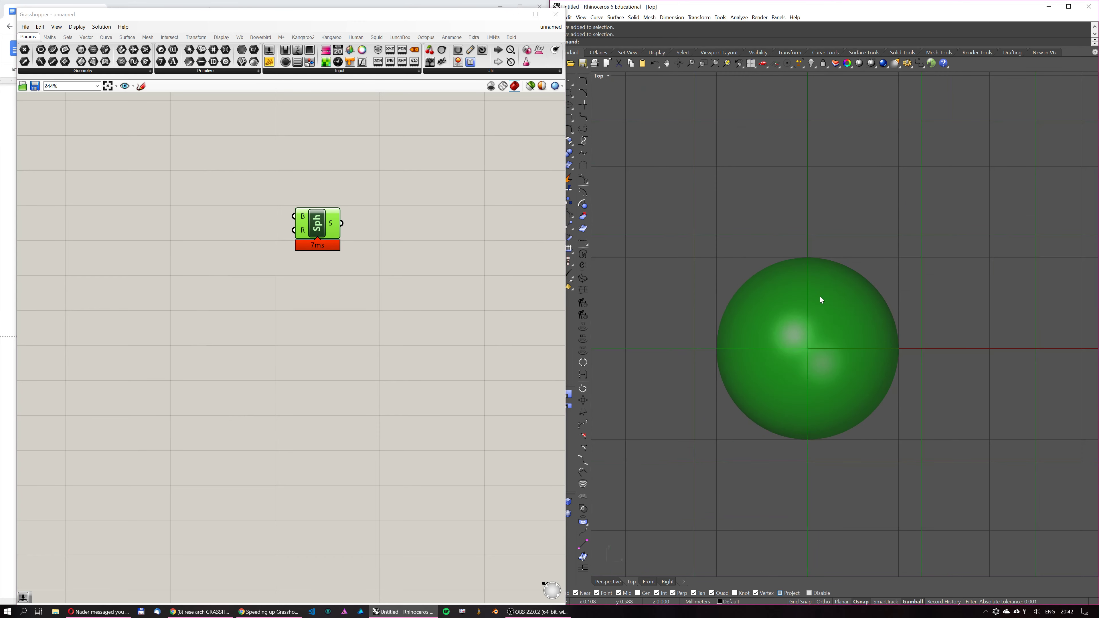
{"action": "scroll", "coordinate": [832, 325], "scroll_direction": "up", "scroll_amount": 8}
{"action": "right_click_drag", "start_coordinate": [833, 328], "coordinate": [924, 260]}
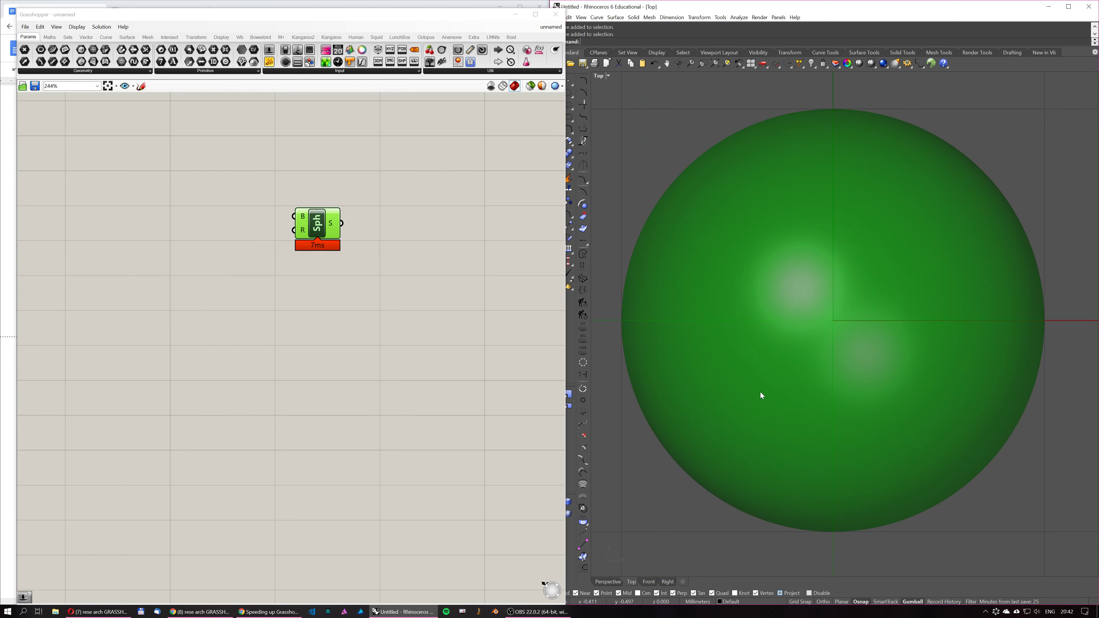
{"action": "mouse_move", "coordinate": [331, 232]}
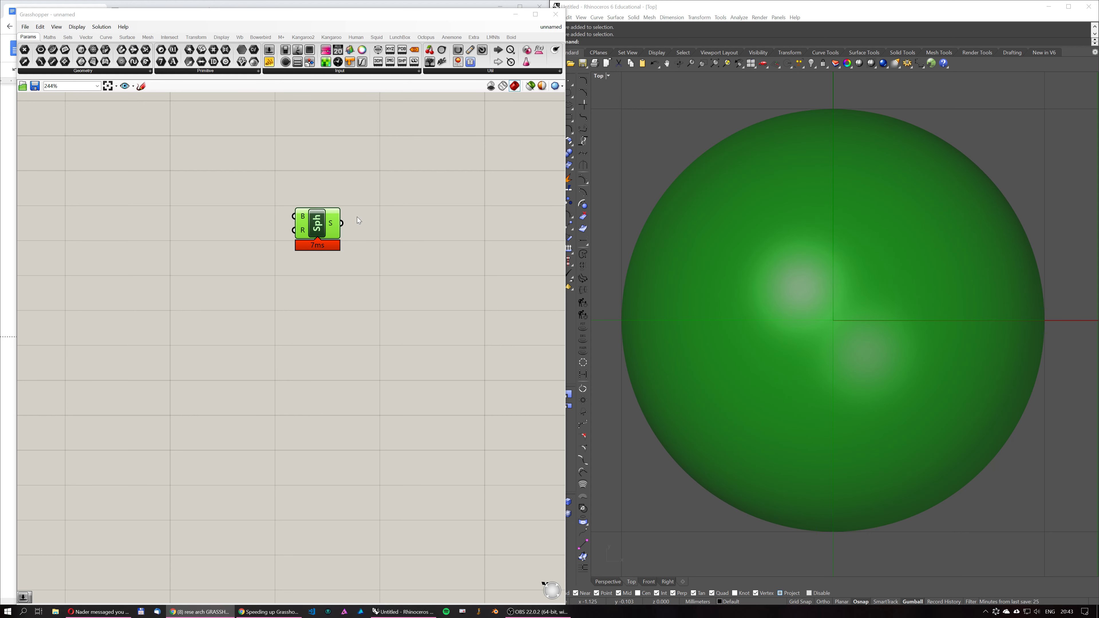
{"action": "right_click_drag", "start_coordinate": [825, 252], "coordinate": [837, 240]}
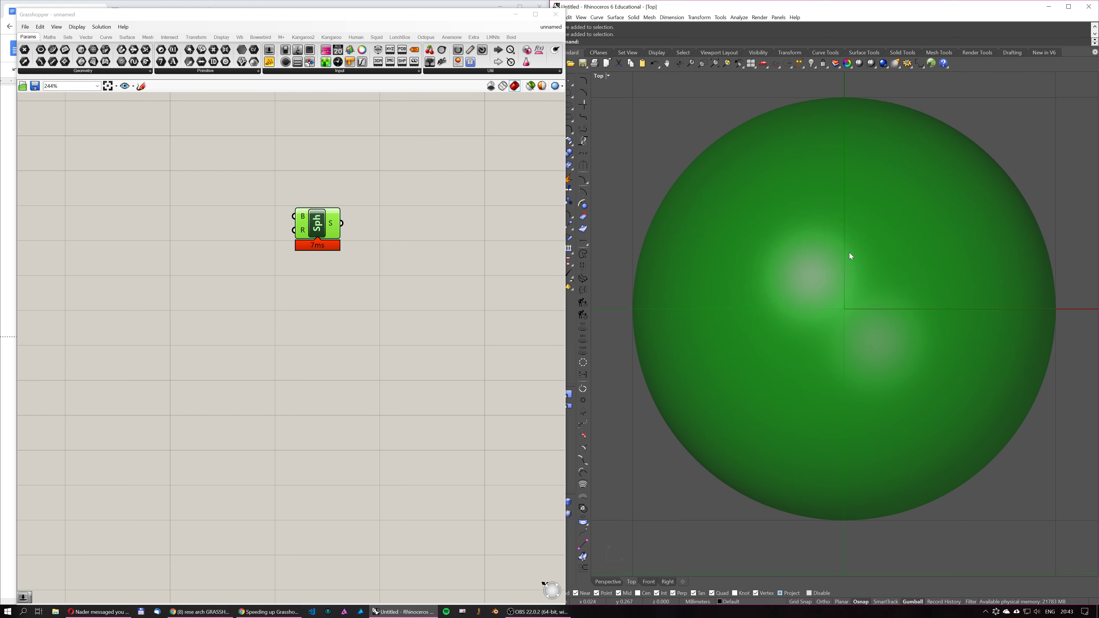
Disable the preview of the Sphere component and check the Rhino Top viewport.
{"action": "left_click", "coordinate": [404, 193]}
{"action": "left_click", "coordinate": [312, 222]}
{"action": "middle_click", "coordinate": [347, 157]}
{"action": "left_click", "coordinate": [374, 132]}
{"action": "left_click", "coordinate": [420, 191]}
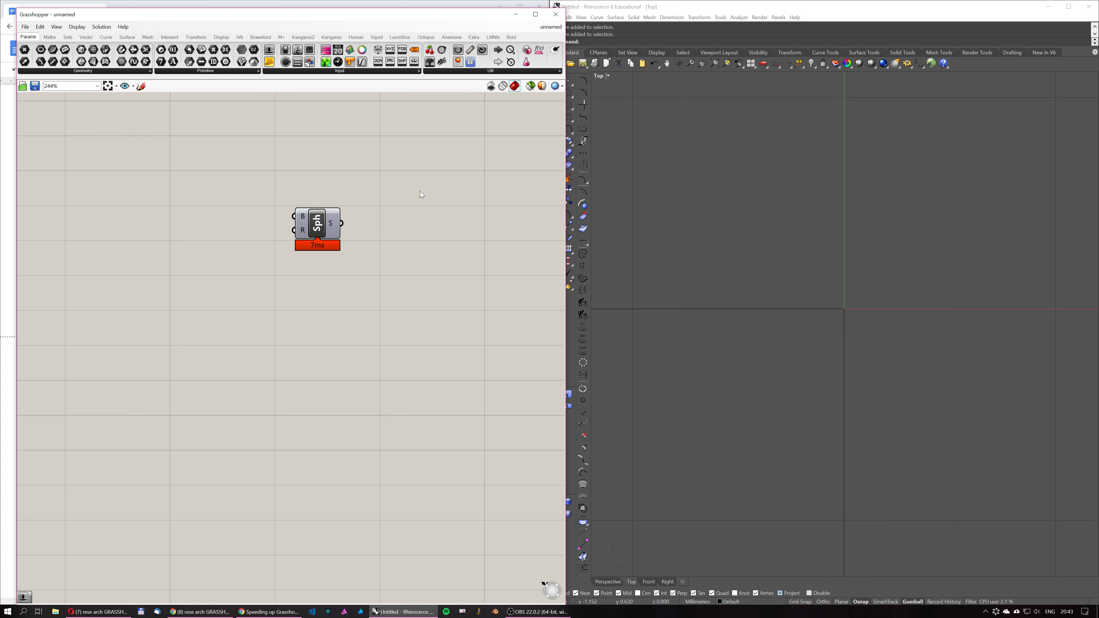
{"action": "scroll", "coordinate": [399, 235], "scroll_direction": "down", "scroll_amount": 3}
{"action": "scroll", "coordinate": [865, 299], "scroll_direction": "down", "scroll_amount": 3}
{"action": "scroll", "coordinate": [861, 299], "scroll_direction": "up", "scroll_amount": 5}
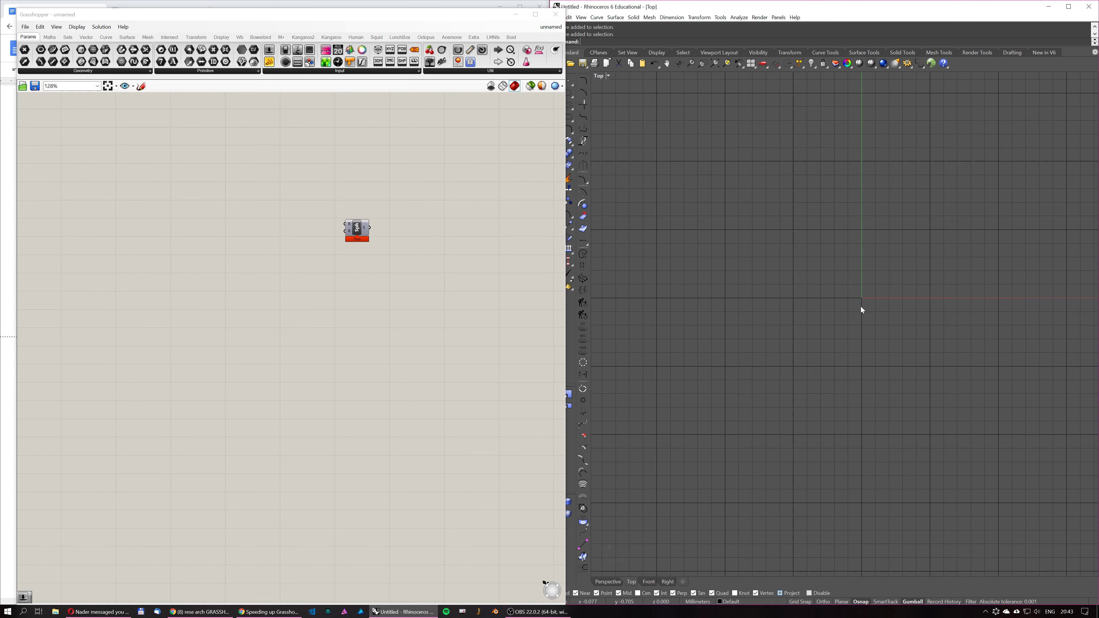
{"action": "scroll", "coordinate": [346, 245], "scroll_direction": "up", "scroll_amount": 3}
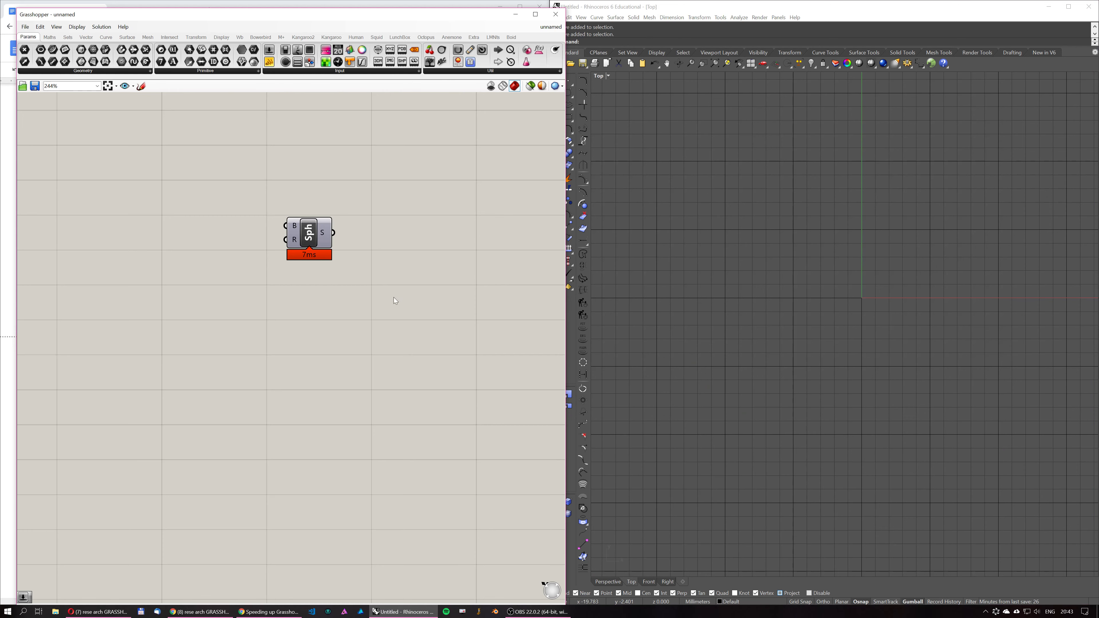
{"action": "scroll", "coordinate": [812, 303], "scroll_direction": "down", "scroll_amount": 3}
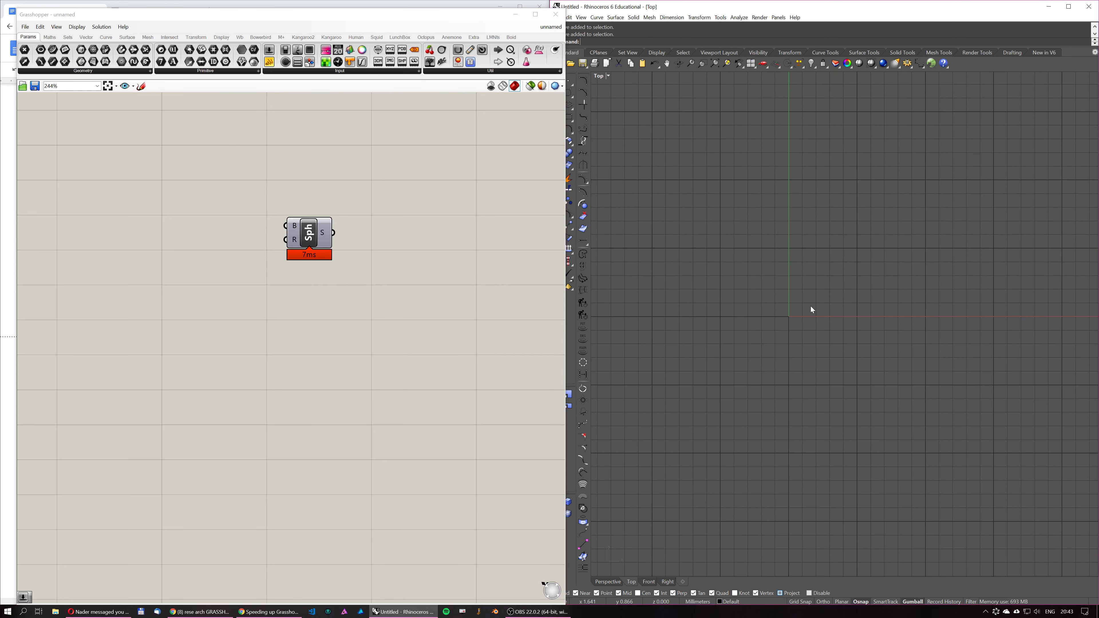
Dock Grasshopper beside the document again and add a panel containing the text "skjhaskjhfkdasf" below the Sphere component.
{"action": "left_click_drag", "start_coordinate": [98, 21], "coordinate": [658, 29]}
{"action": "key", "text": "super+Right"}
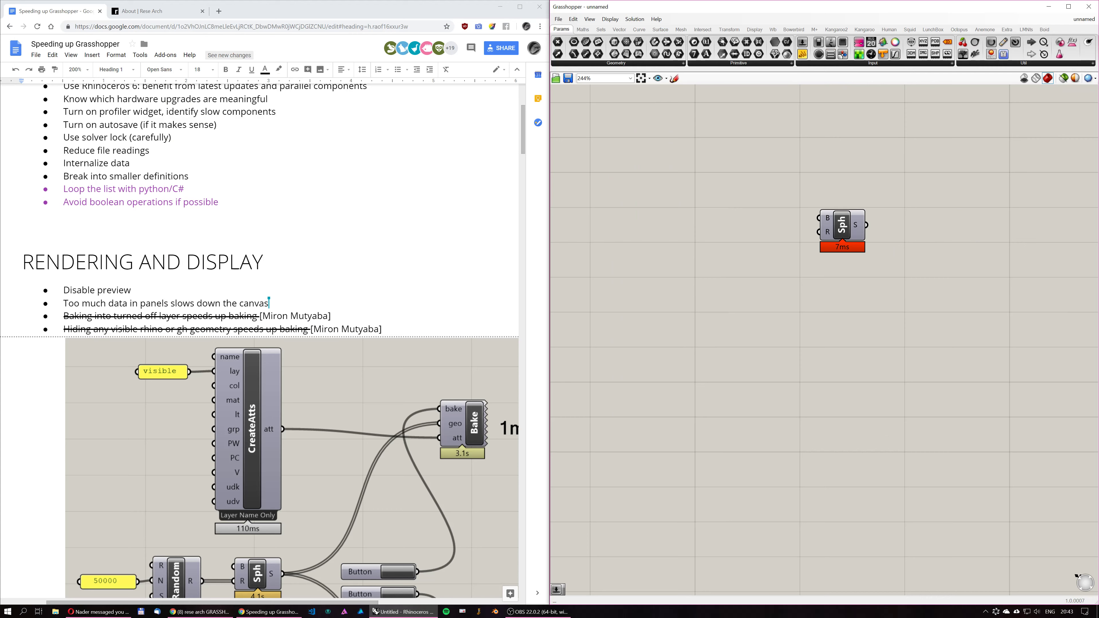
{"action": "left_click_drag", "start_coordinate": [802, 54], "coordinate": [933, 411]}
{"action": "right_click_drag", "start_coordinate": [933, 412], "coordinate": [776, 428]}
{"action": "scroll", "coordinate": [776, 428], "scroll_direction": "up", "scroll_amount": 2}
{"action": "left_click_drag", "start_coordinate": [777, 428], "coordinate": [812, 332]}
{"action": "left_click", "coordinate": [768, 453]}
{"action": "double_click", "coordinate": [764, 330]}
{"action": "type", "text": "skjhaskjhfkdasf"}
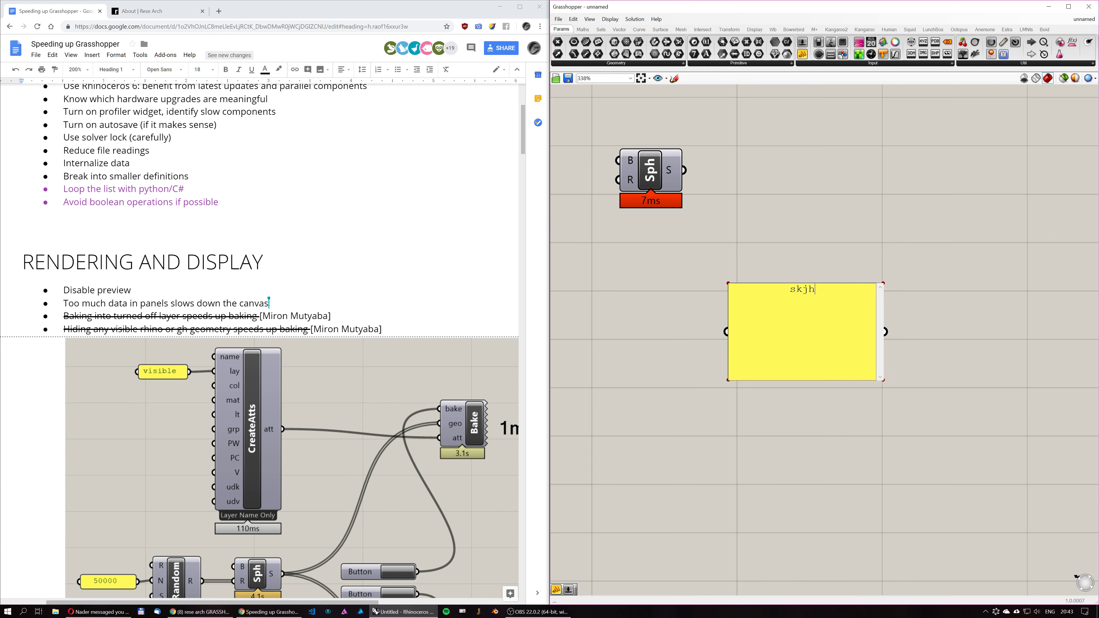
{"action": "left_click", "coordinate": [791, 221]}
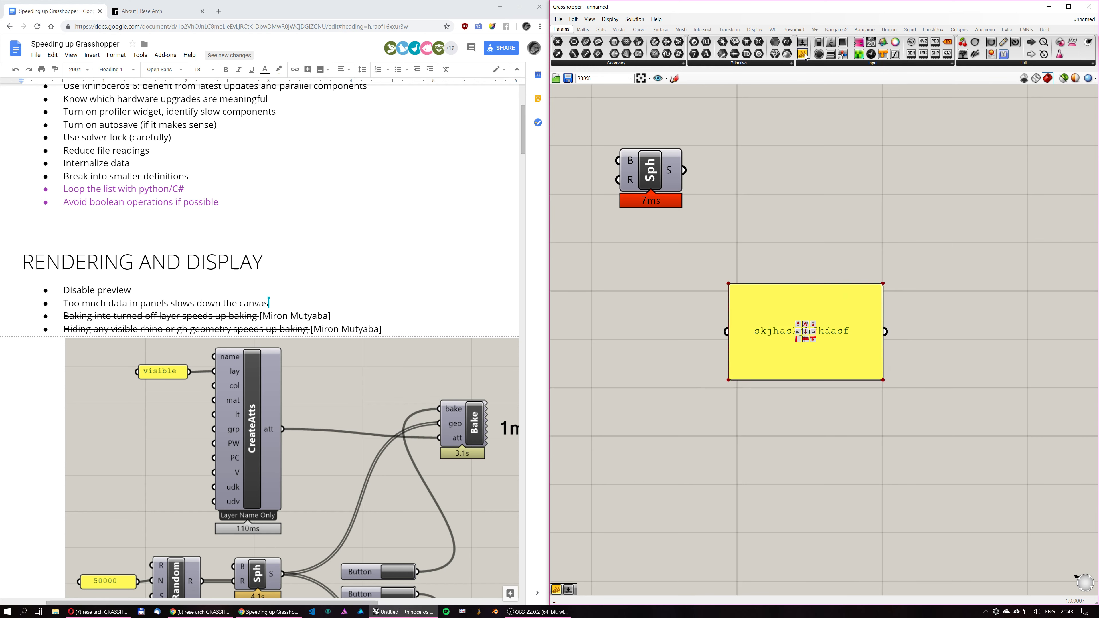
Add a second panel, connect the Sphere output to it, and arrange it above the text panel.
{"action": "left_click_drag", "start_coordinate": [802, 54], "coordinate": [850, 191]}
{"action": "left_click_drag", "start_coordinate": [687, 170], "coordinate": [772, 194]}
{"action": "right_click_drag", "start_coordinate": [821, 297], "coordinate": [785, 322]}
{"action": "left_click_drag", "start_coordinate": [784, 321], "coordinate": [784, 393]}
{"action": "right_click_drag", "start_coordinate": [743, 223], "coordinate": [773, 348]}
{"action": "scroll", "coordinate": [773, 348], "scroll_direction": "down", "scroll_amount": 2}
{"action": "left_click_drag", "start_coordinate": [794, 340], "coordinate": [767, 323]}
{"action": "left_click_drag", "start_coordinate": [776, 469], "coordinate": [752, 413]}
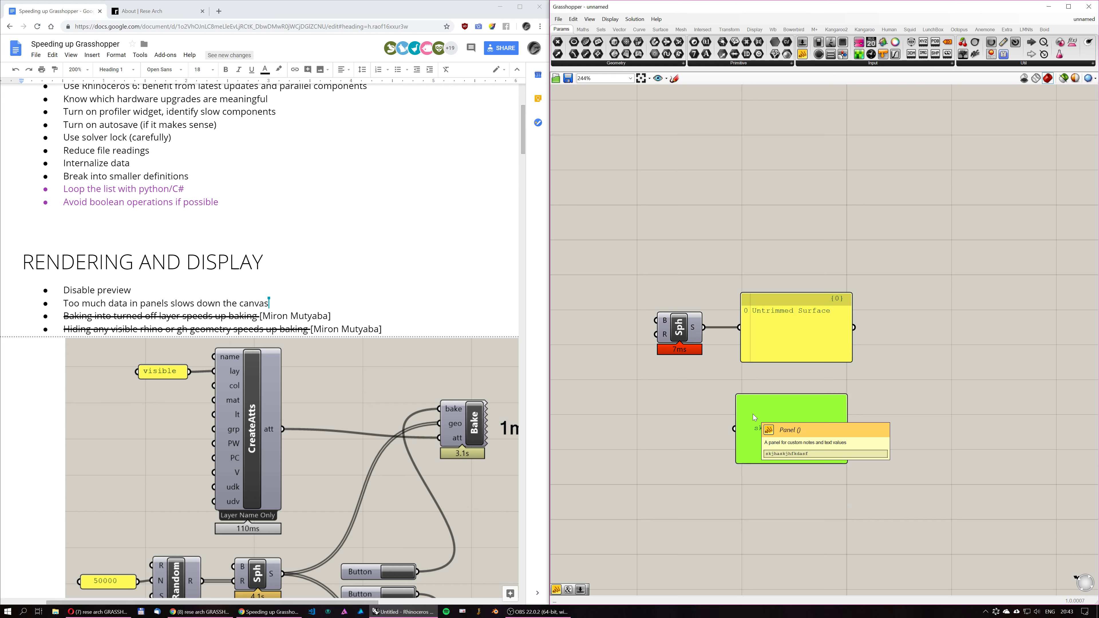
{"action": "left_click_drag", "start_coordinate": [773, 315], "coordinate": [771, 272]}
{"action": "scroll", "coordinate": [718, 329], "scroll_direction": "up", "scroll_amount": 1}
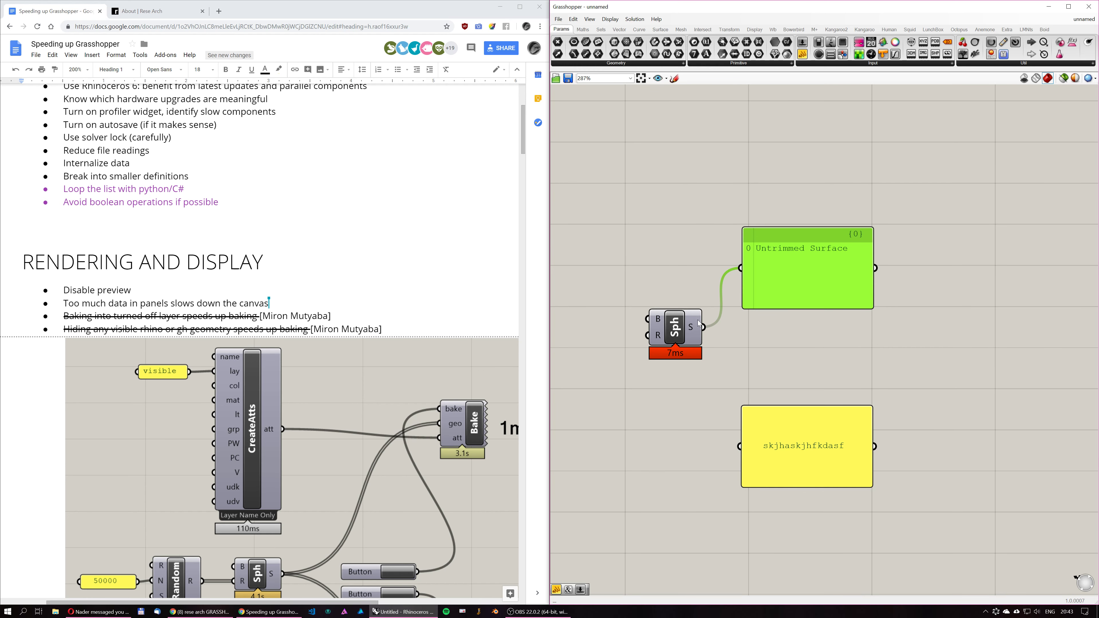
Add a Series component above the Sphere component.
{"action": "mouse_move", "coordinate": [690, 330]}
{"action": "double_click", "coordinate": [663, 232]}
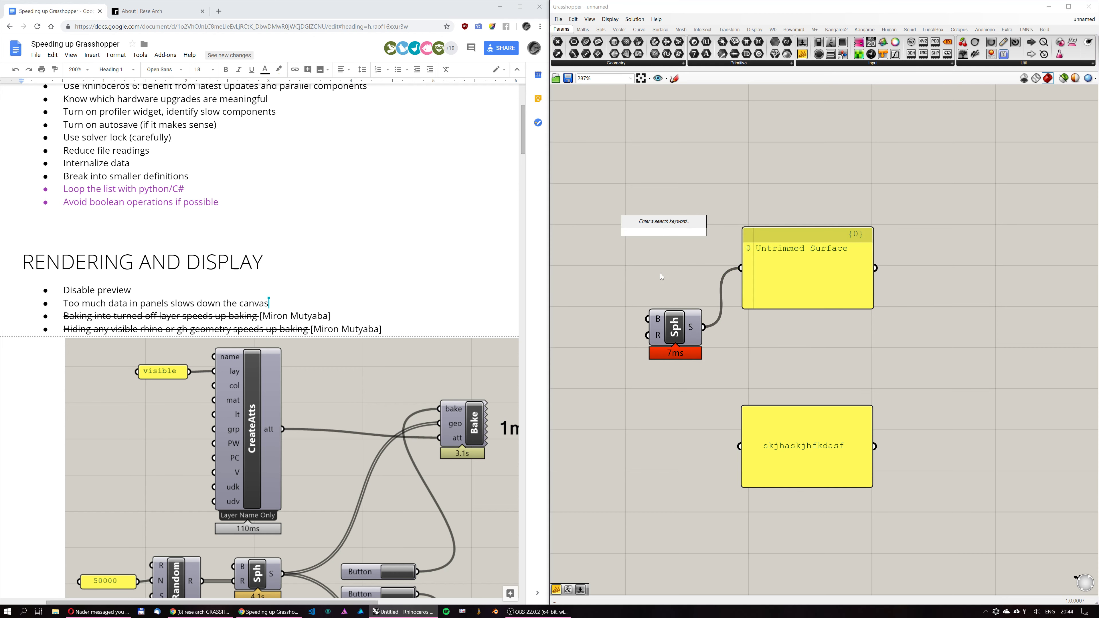
{"action": "type", "text": "series"}
{"action": "key", "text": "Return"}
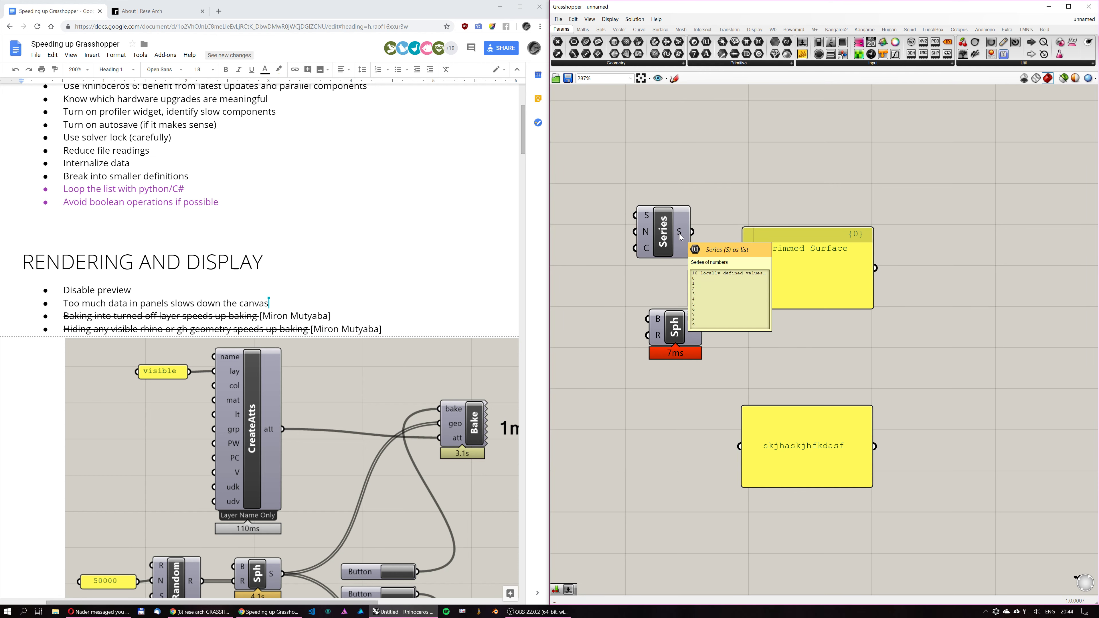
Create a number slider with the value 100 and connect it to the Series count input.
{"action": "right_click_drag", "start_coordinate": [640, 248], "coordinate": [793, 265]}
{"action": "double_click", "coordinate": [686, 257]}
{"action": "type", "text": "100"}
{"action": "key", "text": "Return"}
{"action": "left_click_drag", "start_coordinate": [752, 256], "coordinate": [787, 265]}
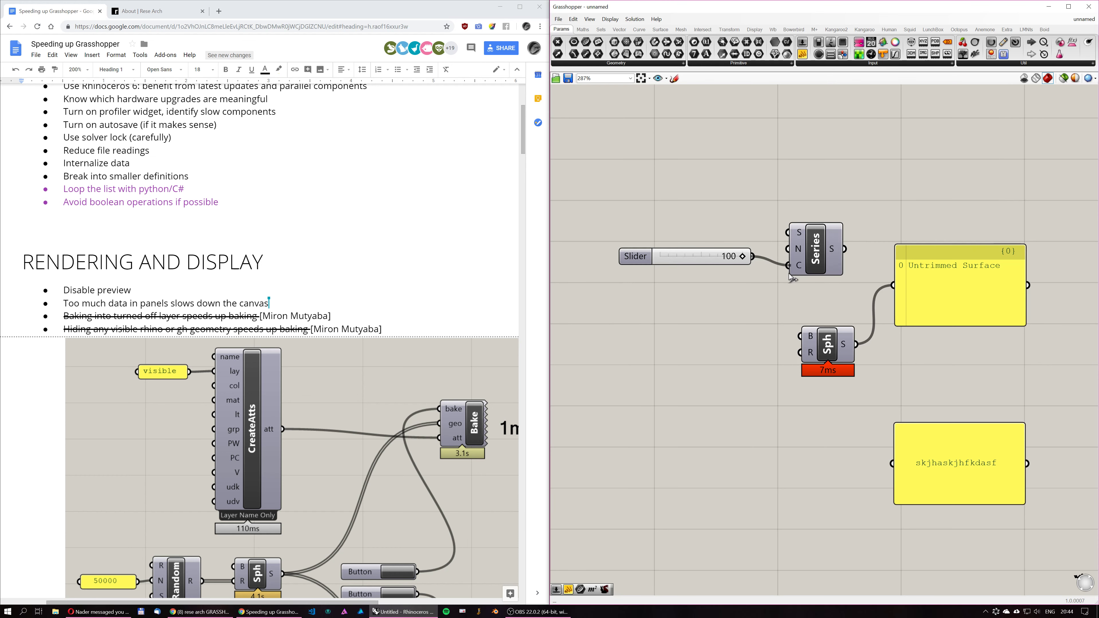
Rewire the upper panel to the Series output, scroll to the end of its list, and enlarge the panel.
{"action": "right_click_drag", "start_coordinate": [858, 264], "coordinate": [736, 287]}
{"action": "mouse_move", "coordinate": [709, 275]}
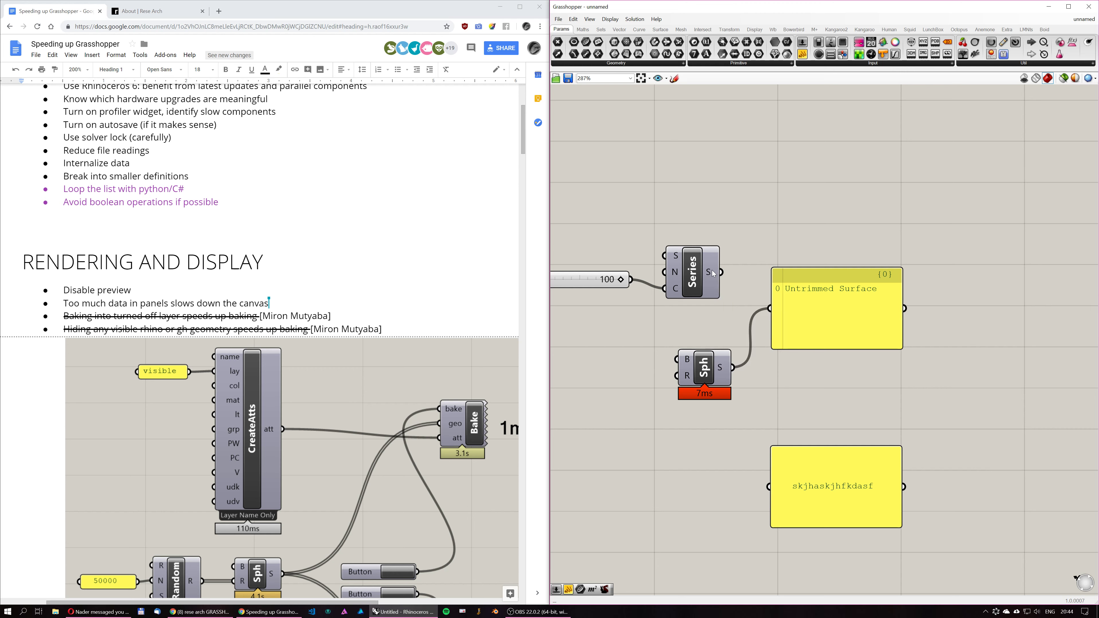
{"action": "left_click_drag", "start_coordinate": [721, 272], "coordinate": [787, 312]}
{"action": "left_click", "coordinate": [855, 320]}
{"action": "left_click_drag", "start_coordinate": [854, 320], "coordinate": [857, 256]}
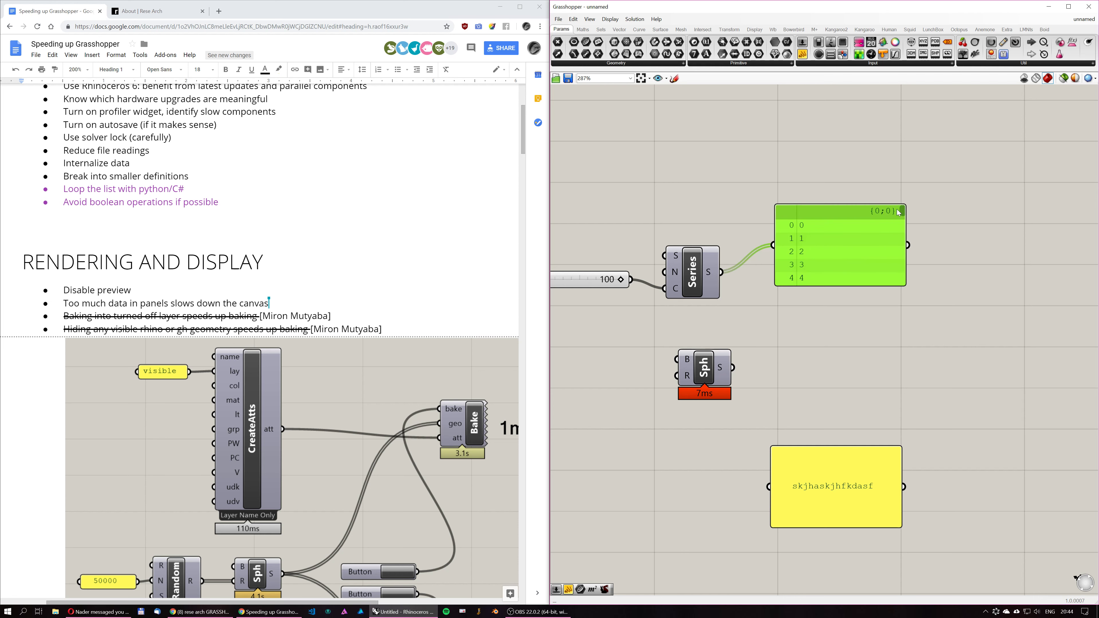
{"action": "left_click_drag", "start_coordinate": [902, 213], "coordinate": [899, 305]}
{"action": "left_click_drag", "start_coordinate": [813, 283], "coordinate": [812, 358]}
{"action": "right_click_drag", "start_coordinate": [813, 357], "coordinate": [967, 309]}
Create a 10000 number slider, use it as the Series count instead, and inspect the panel's list and profiler time.
{"action": "left_click", "coordinate": [698, 291]}
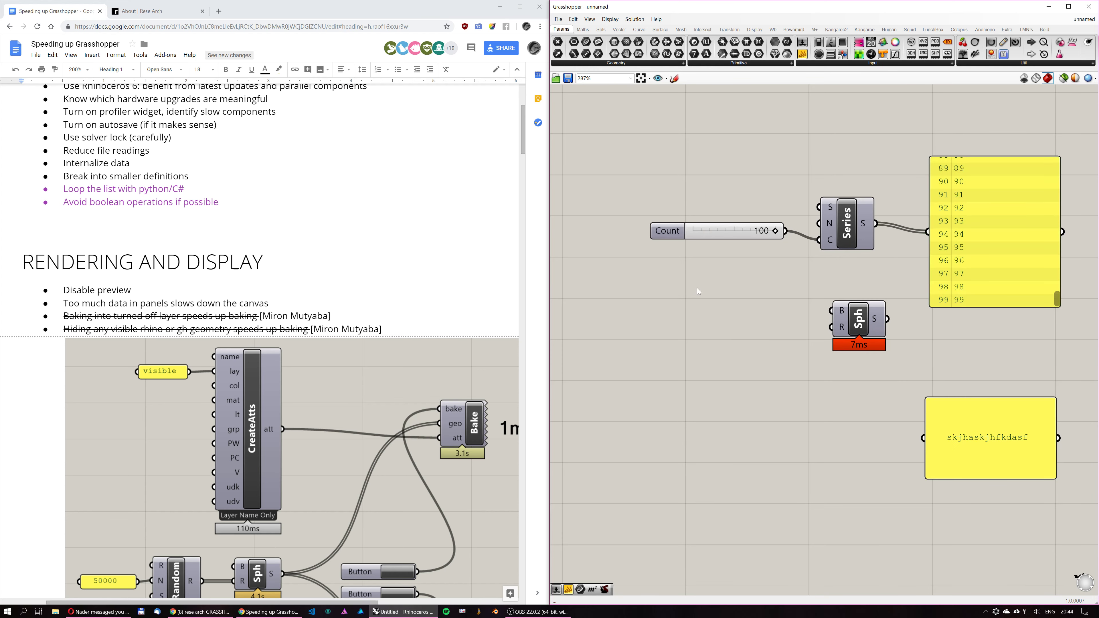
{"action": "double_click", "coordinate": [698, 291]}
{"action": "type", "text": "10000"}
{"action": "key", "text": "Return"}
{"action": "left_click_drag", "start_coordinate": [765, 287], "coordinate": [819, 239]}
{"action": "right_click_drag", "start_coordinate": [862, 242], "coordinate": [794, 279]}
{"action": "scroll", "coordinate": [794, 277], "scroll_direction": "up", "scroll_amount": 4}
{"action": "scroll", "coordinate": [765, 312], "scroll_direction": "down", "scroll_amount": 4}
{"action": "right_click_drag", "start_coordinate": [766, 314], "coordinate": [747, 308]}
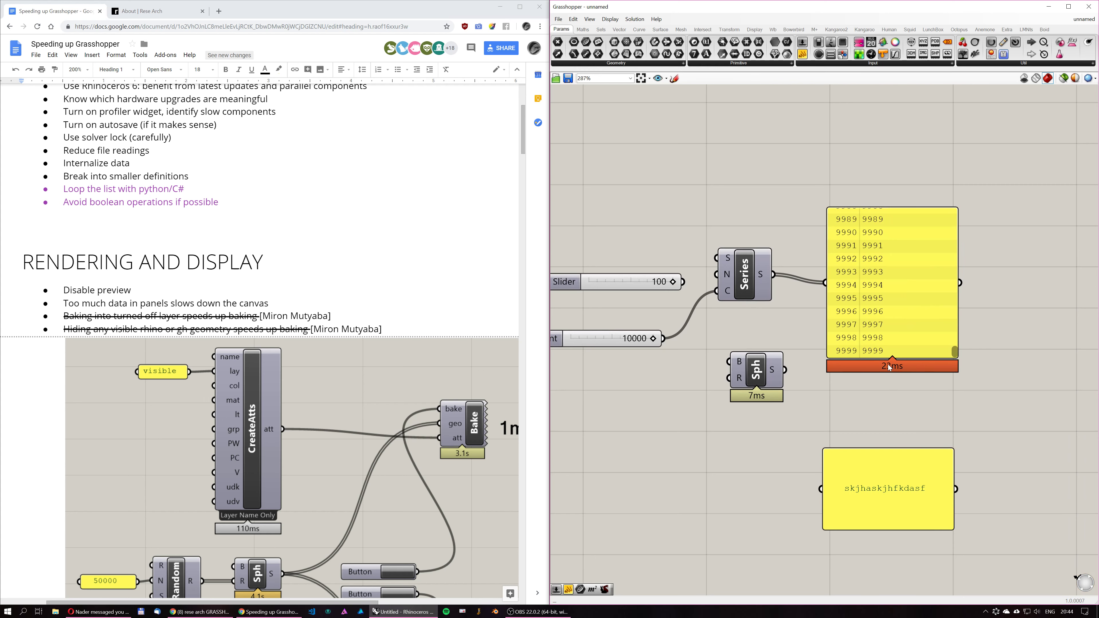
{"action": "mouse_move", "coordinate": [956, 353]}
{"action": "left_mouse_down"}
{"action": "mouse_move", "coordinate": [945, 320]}
{"action": "mouse_move", "coordinate": [943, 345]}
{"action": "left_mouse_up"}
Move the 10000 slider up, then add a 100000 number slider and connect it to the Series count input.
{"action": "right_click_drag", "start_coordinate": [598, 367], "coordinate": [776, 356]}
{"action": "left_click_drag", "start_coordinate": [735, 325], "coordinate": [738, 290]}
{"action": "double_click", "coordinate": [735, 327]}
{"action": "type", "text": "100000"}
{"action": "key", "text": "Return"}
{"action": "left_click_drag", "start_coordinate": [804, 327], "coordinate": [893, 281]}
{"action": "right_click_drag", "start_coordinate": [990, 323], "coordinate": [836, 308]}
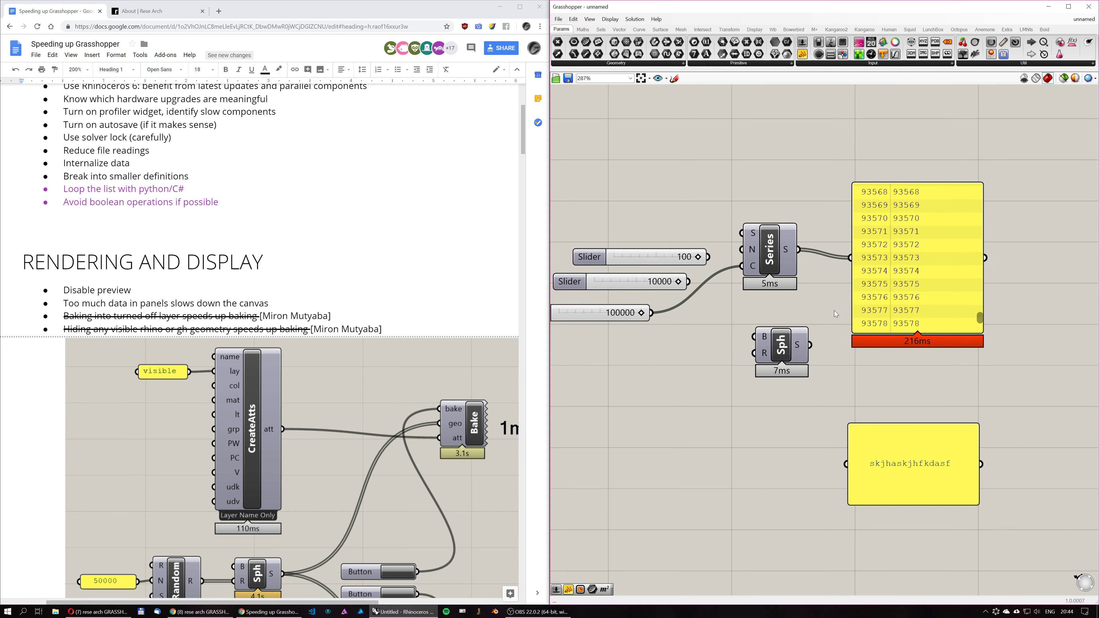
{"action": "right_click_drag", "start_coordinate": [909, 346], "coordinate": [927, 352]}
Add a 1000000 number slider below the 100000 one and connect it to the Series count input.
{"action": "right_click_drag", "start_coordinate": [639, 338], "coordinate": [841, 355]}
{"action": "double_click", "coordinate": [798, 366]}
{"action": "type", "text": "1000"}
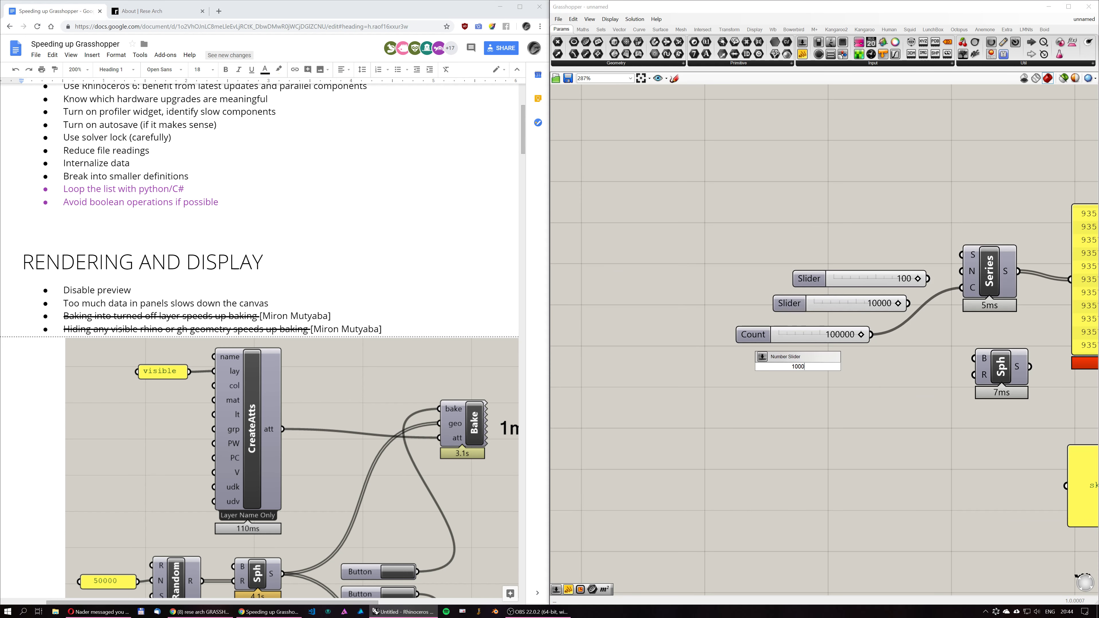
{"action": "type", "text": "000"}
{"action": "key", "text": "Return"}
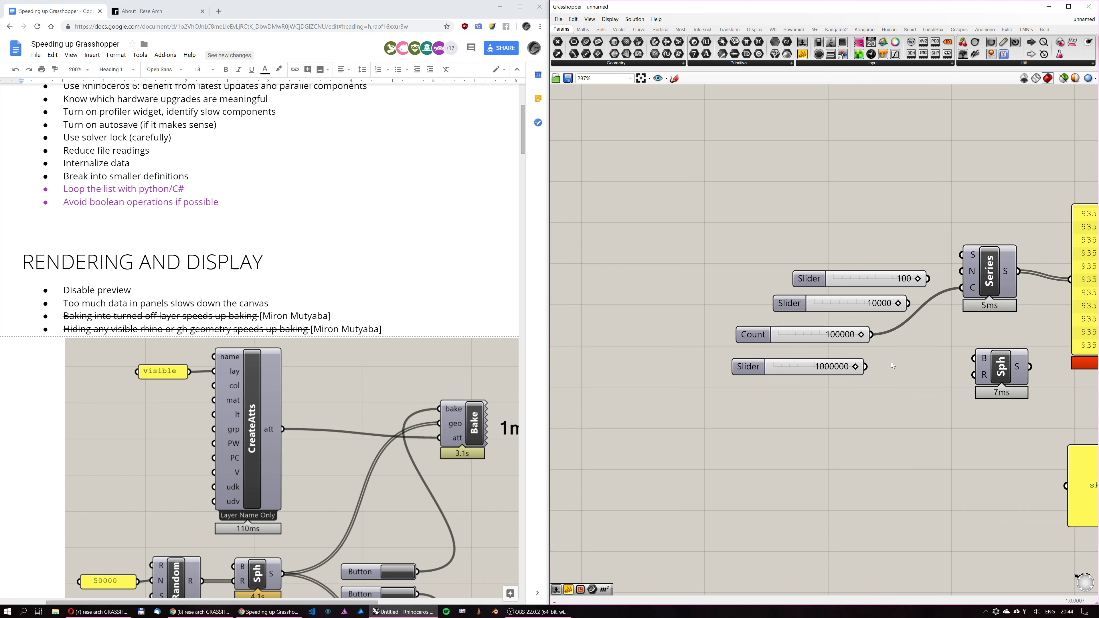
{"action": "left_click_drag", "start_coordinate": [866, 367], "coordinate": [961, 290]}
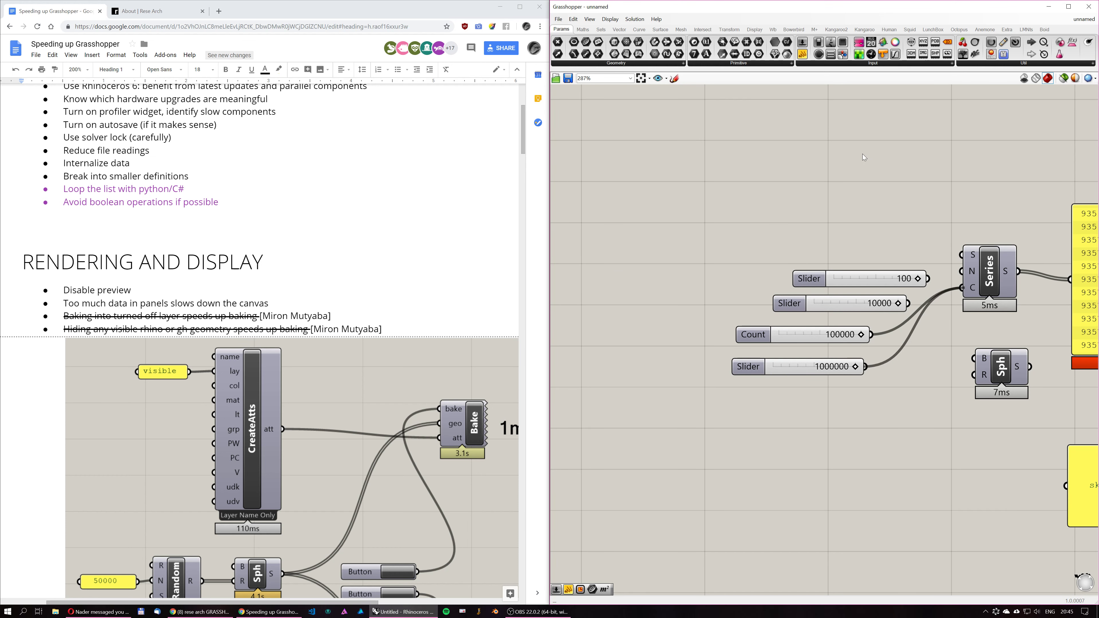
Check the profiler times of the Series component and its panel, and scroll back through the panel's list.
{"action": "right_click_drag", "start_coordinate": [862, 154], "coordinate": [695, 160]}
{"action": "right_click_drag", "start_coordinate": [951, 408], "coordinate": [836, 388]}
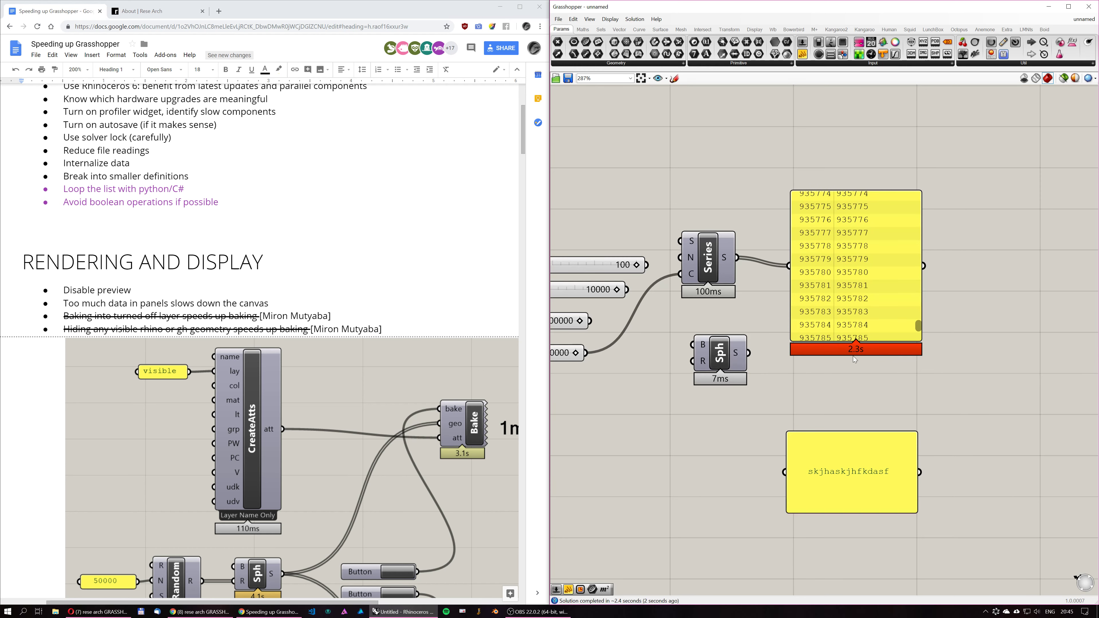
{"action": "left_click_drag", "start_coordinate": [918, 324], "coordinate": [701, 300]}
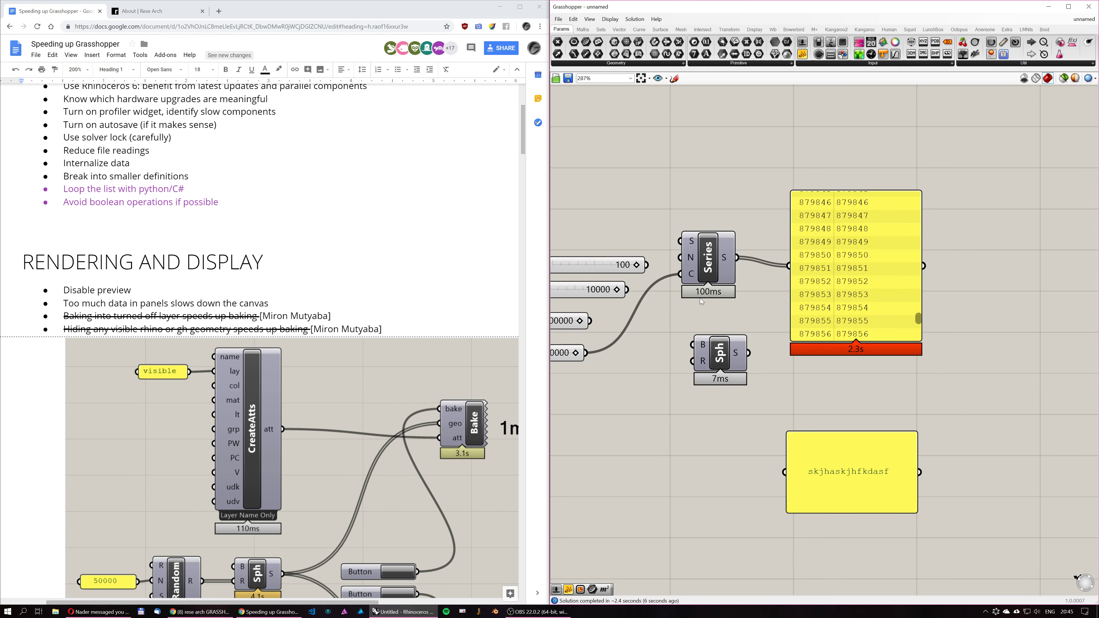
Delete the panel fed by Series and the unused 100, 10000 and 100000 sliders.
{"action": "left_click", "coordinate": [822, 273]}
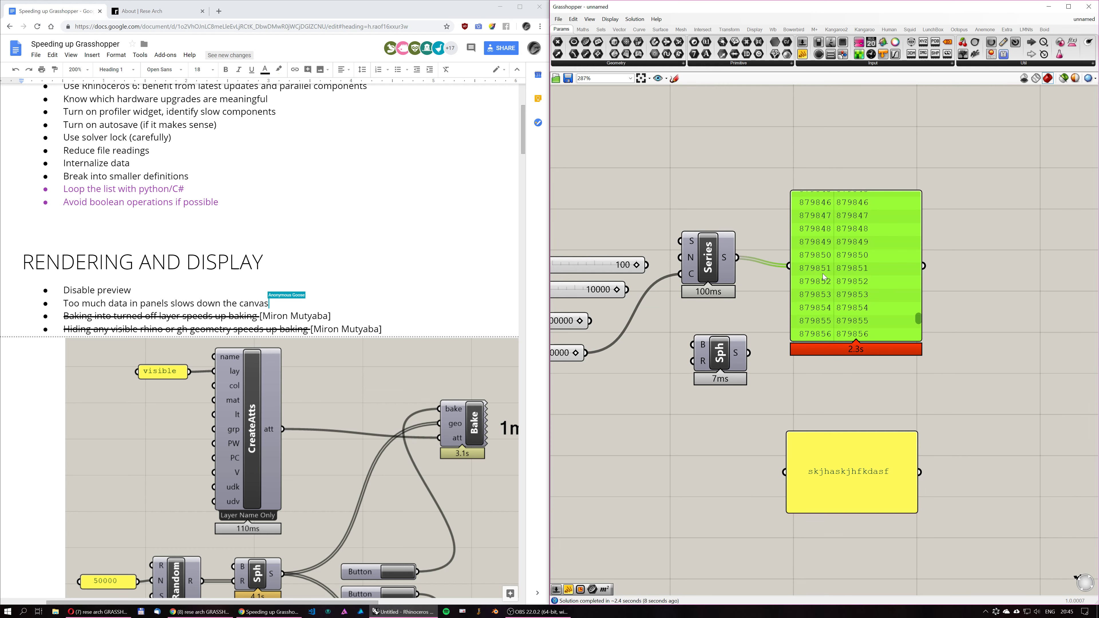
{"action": "key", "text": "Delete"}
{"action": "scroll", "coordinate": [828, 342], "scroll_direction": "down", "scroll_amount": 4}
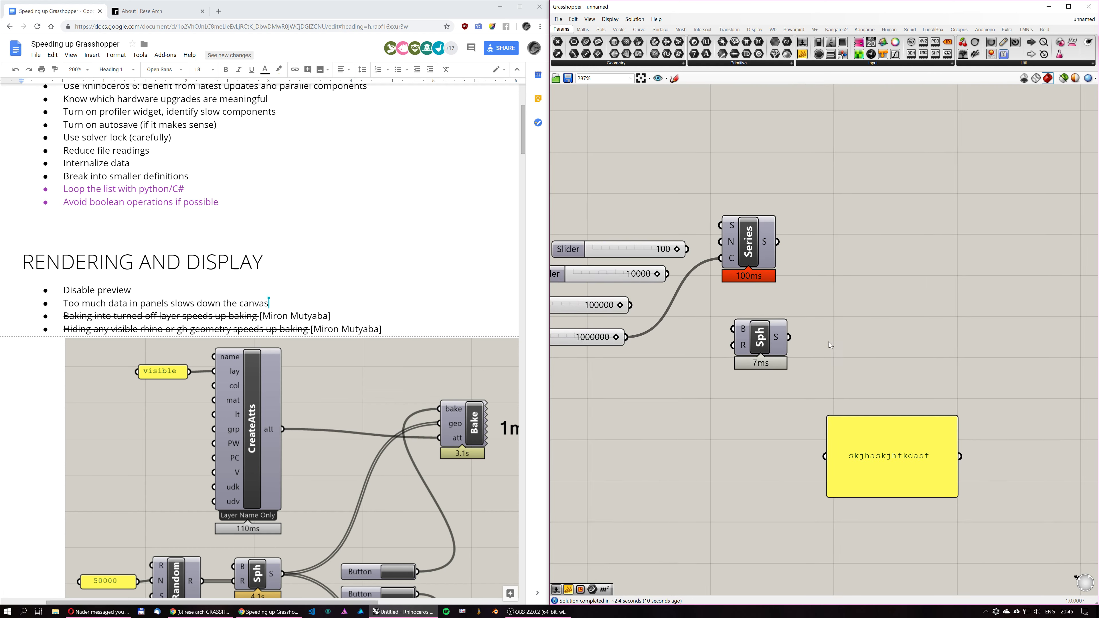
{"action": "mouse_move", "coordinate": [666, 316]}
{"action": "left_mouse_down"}
{"action": "mouse_move", "coordinate": [619, 342]}
{"action": "mouse_move", "coordinate": [625, 355]}
{"action": "mouse_move", "coordinate": [666, 308]}
{"action": "left_mouse_up"}
{"action": "key", "text": "Delete"}
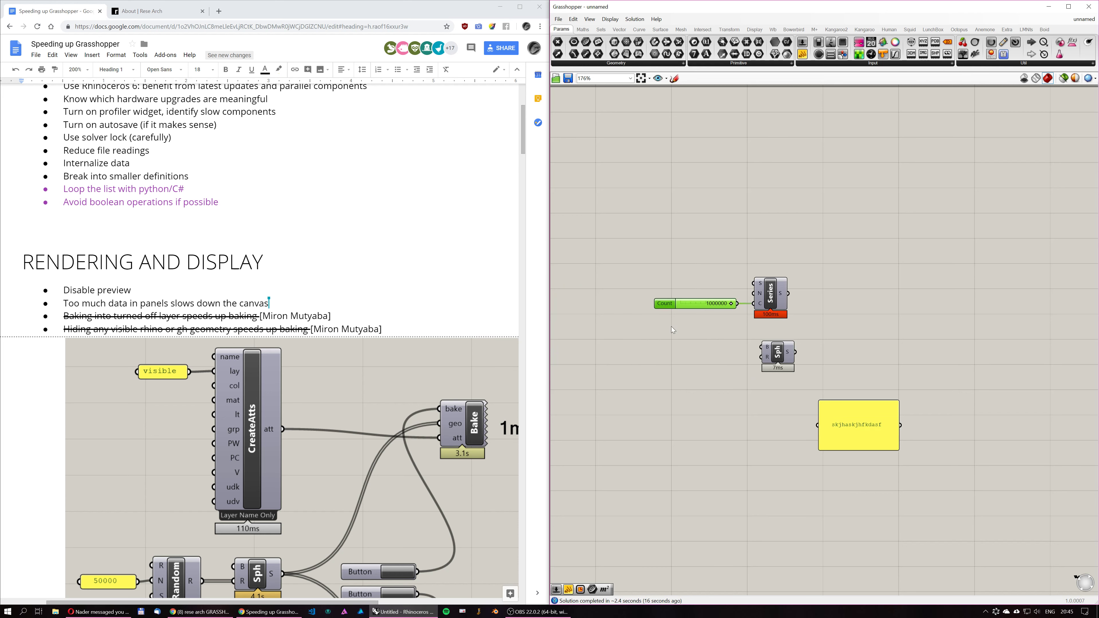
Clear the canvas by deleting the count slider, Series, Sphere and the remaining text panel.
{"action": "scroll", "coordinate": [784, 317], "scroll_direction": "up", "scroll_amount": 3}
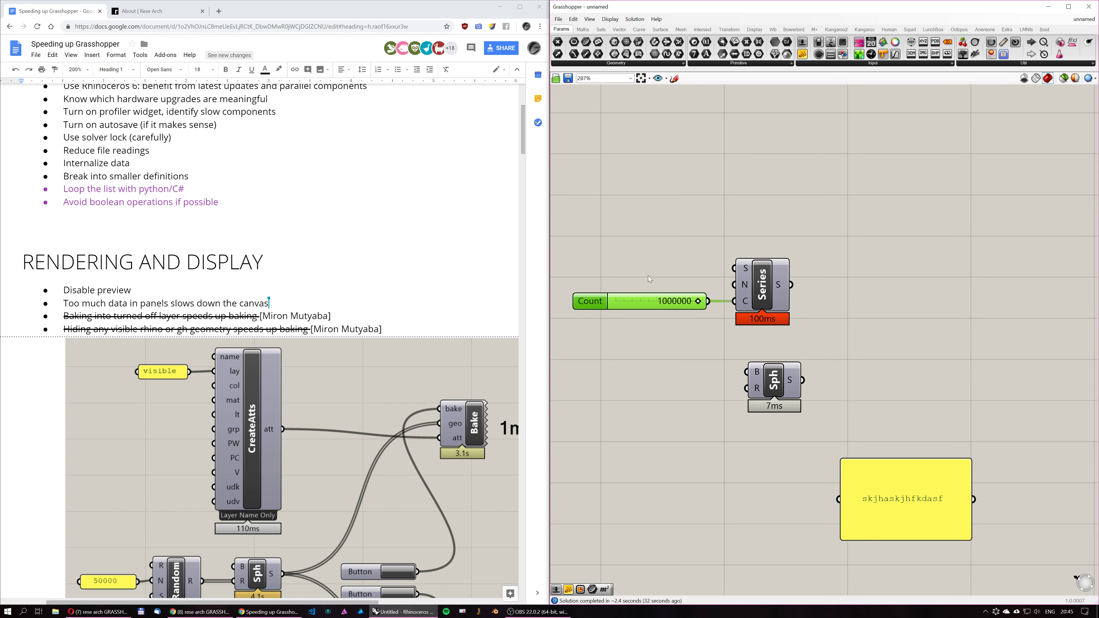
{"action": "scroll", "coordinate": [687, 260], "scroll_direction": "down", "scroll_amount": 2}
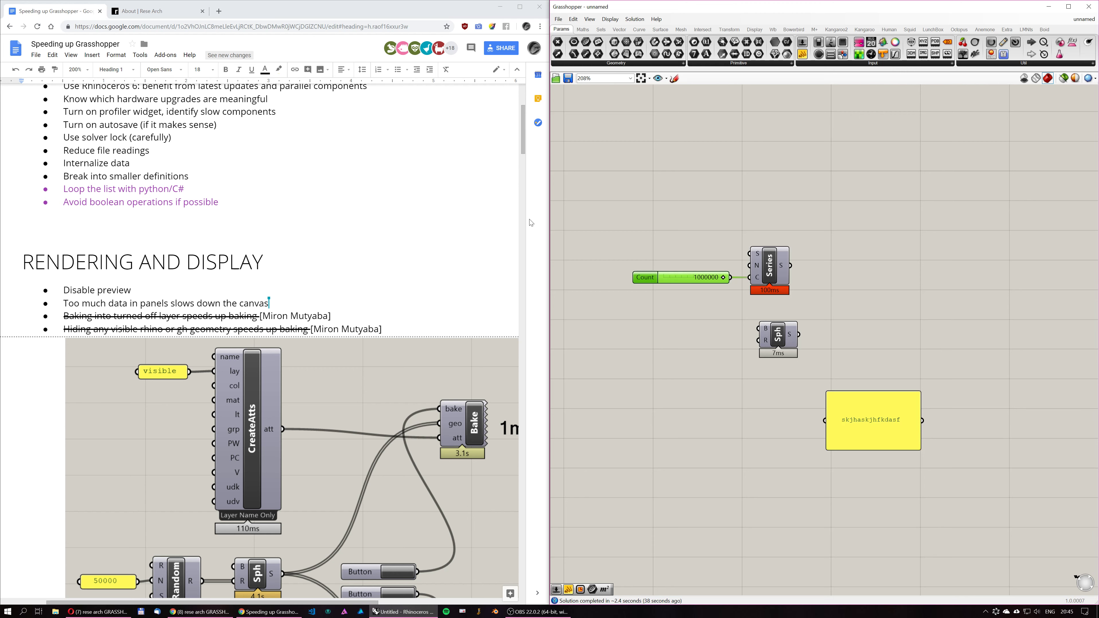
{"action": "left_click_drag", "start_coordinate": [973, 472], "coordinate": [609, 219]}
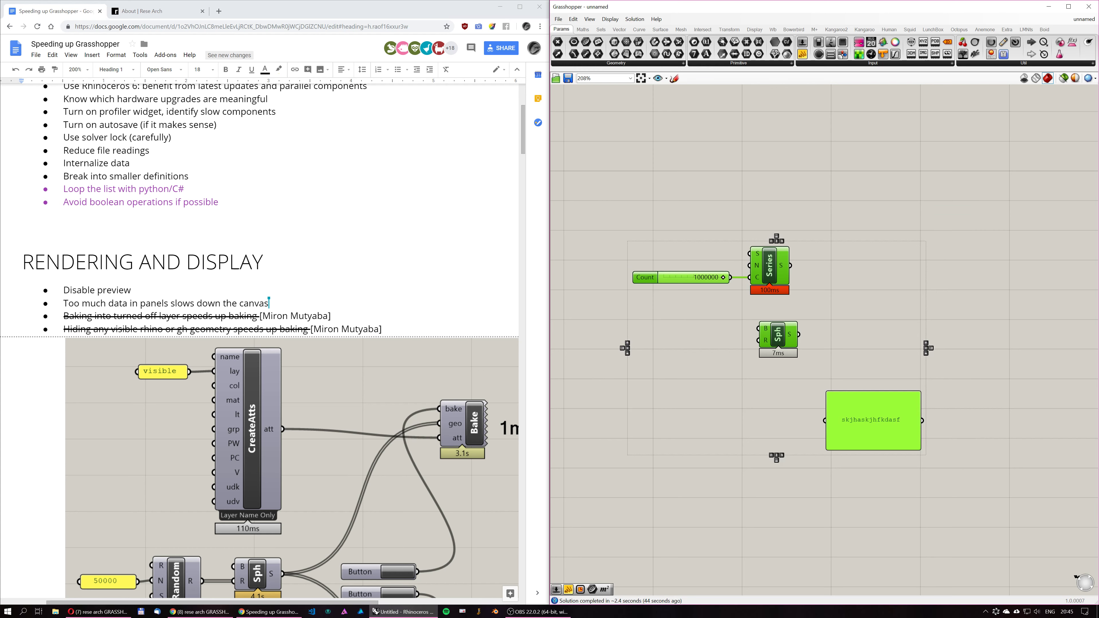
{"action": "left_click", "coordinate": [878, 259]}
{"action": "left_click_drag", "start_coordinate": [1005, 479], "coordinate": [550, 111]}
{"action": "key", "text": "Delete"}
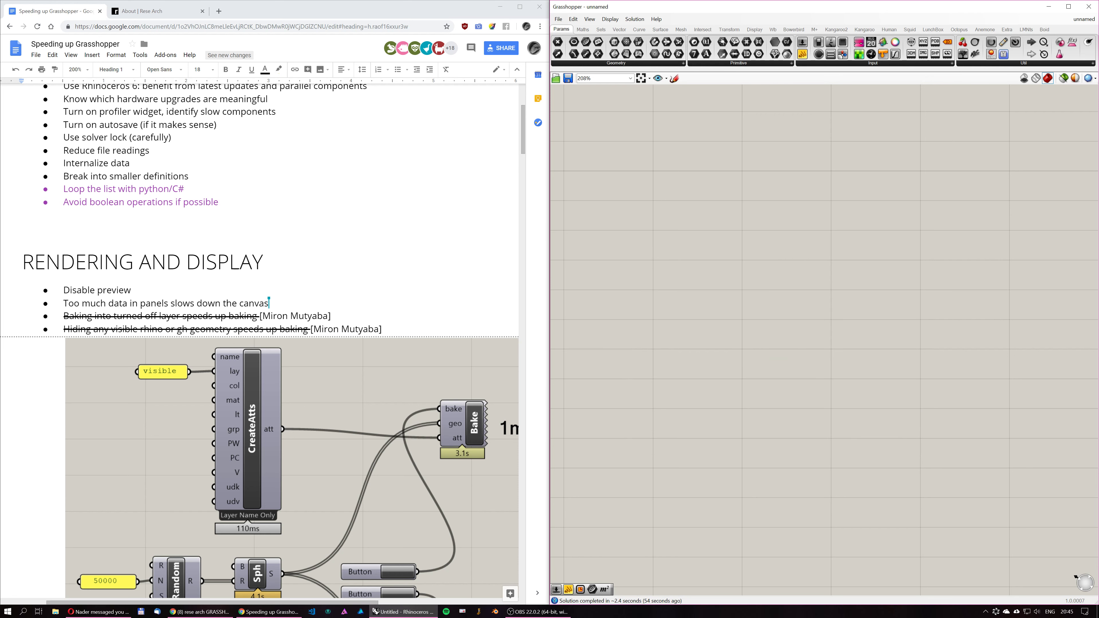
Examine the document's baking comparison for visible and hidden layers under Rendering and Display, including its timing notes.
{"action": "scroll", "coordinate": [260, 342], "scroll_direction": "down", "scroll_amount": 1}
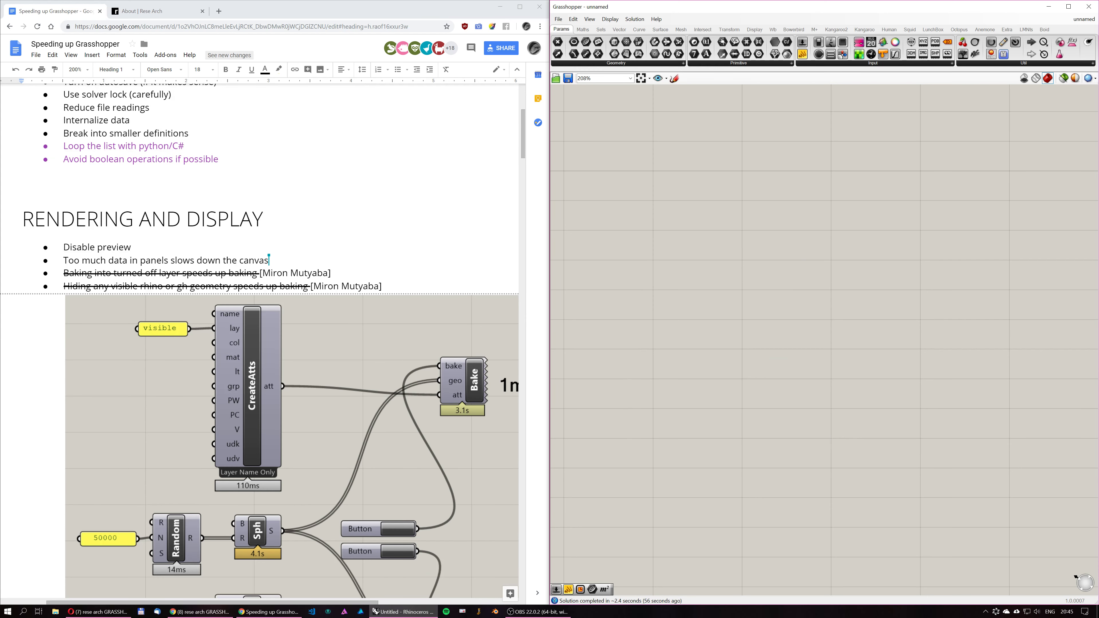
{"action": "scroll", "coordinate": [257, 290], "scroll_direction": "down", "scroll_amount": 2}
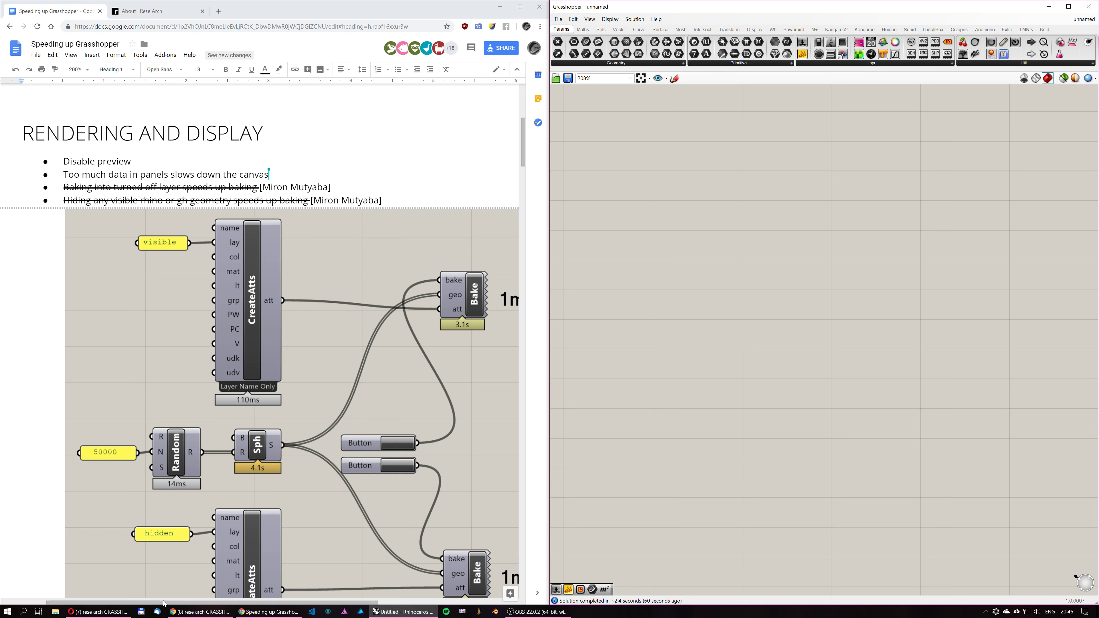
{"action": "left_click_drag", "start_coordinate": [166, 602], "coordinate": [193, 602]}
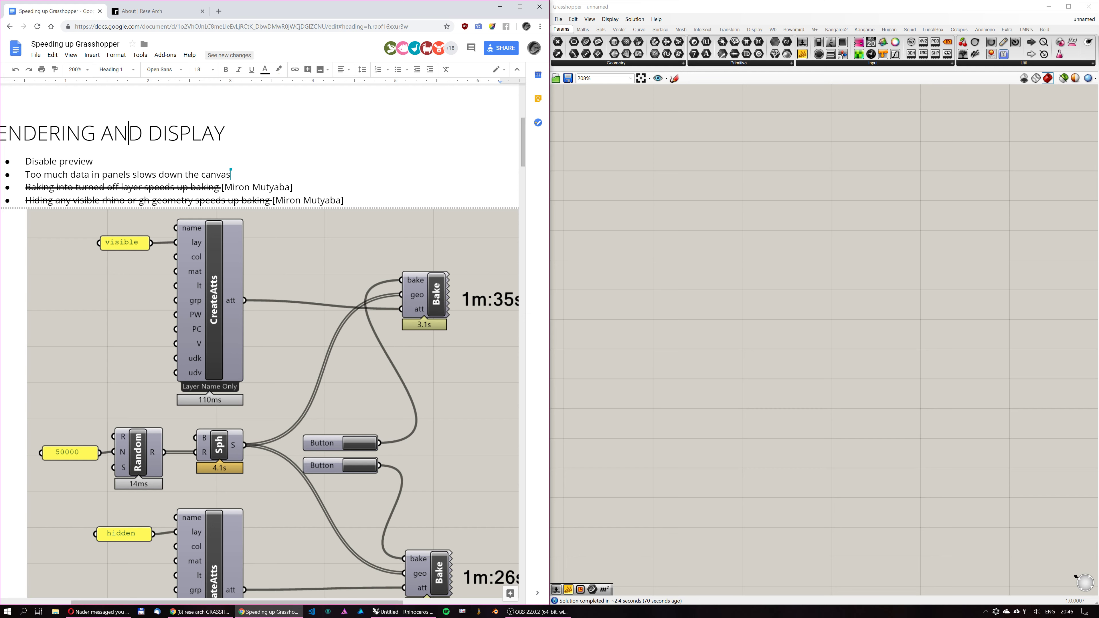
{"action": "scroll", "coordinate": [240, 278], "scroll_direction": "down", "scroll_amount": 1}
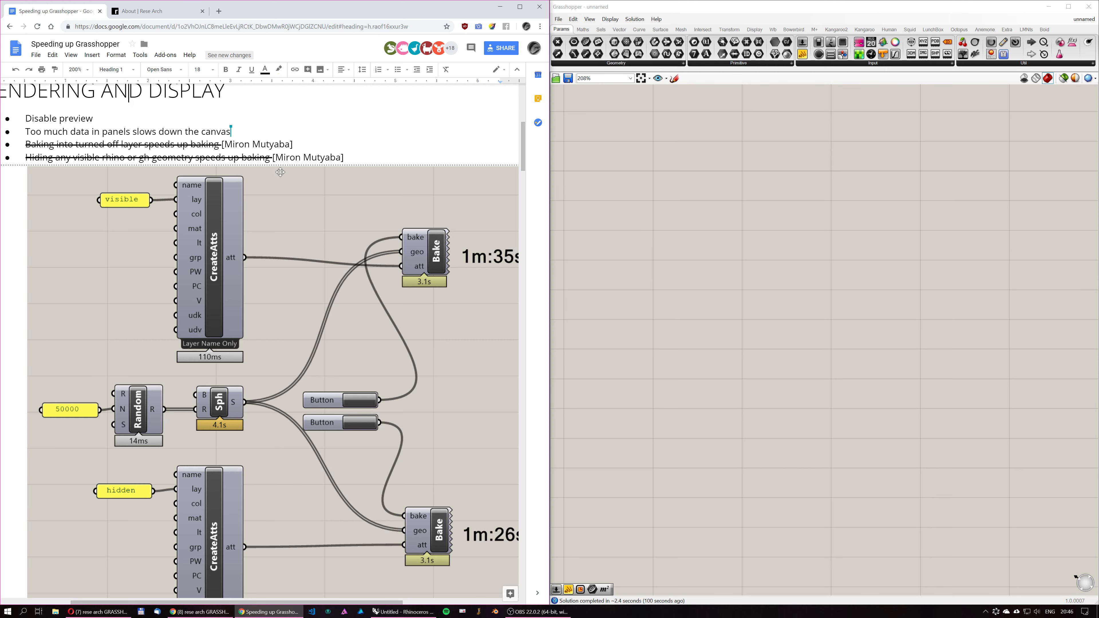
Skim the Avoiding Errors and Using Simple Data sections, review the baking comparison again, and continue to Avoiding Errors.
{"action": "scroll", "coordinate": [335, 236], "scroll_direction": "down", "scroll_amount": 10}
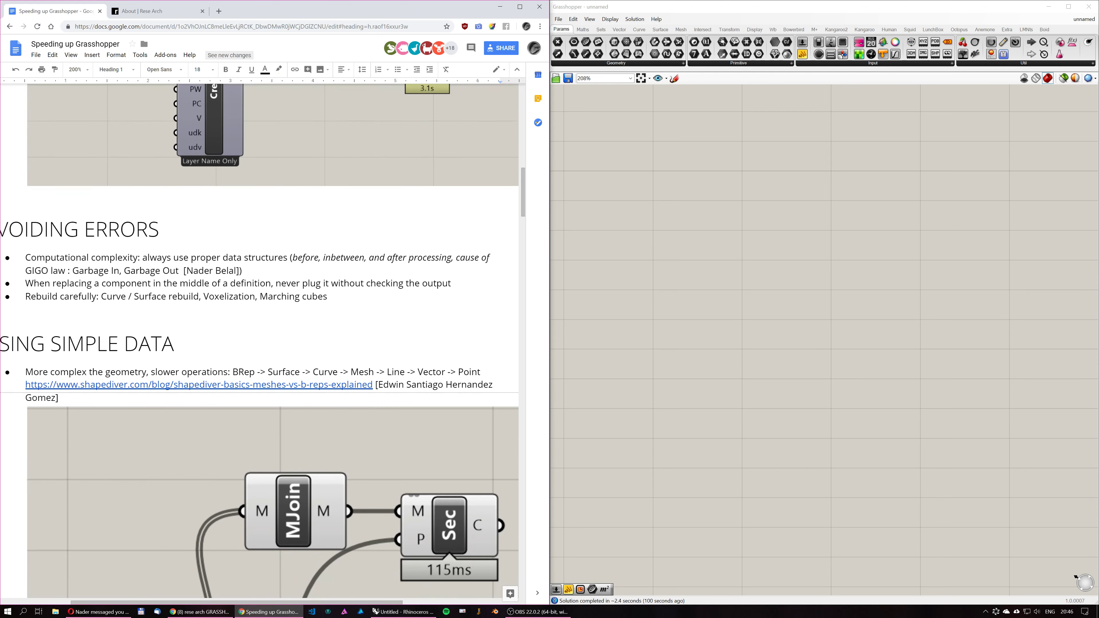
{"action": "scroll", "coordinate": [334, 236], "scroll_direction": "up", "scroll_amount": 3}
{"action": "scroll", "coordinate": [334, 236], "scroll_direction": "down", "scroll_amount": 4}
{"action": "scroll", "coordinate": [128, 218], "scroll_direction": "down", "scroll_amount": 3}
{"action": "scroll", "coordinate": [128, 219], "scroll_direction": "up", "scroll_amount": 12}
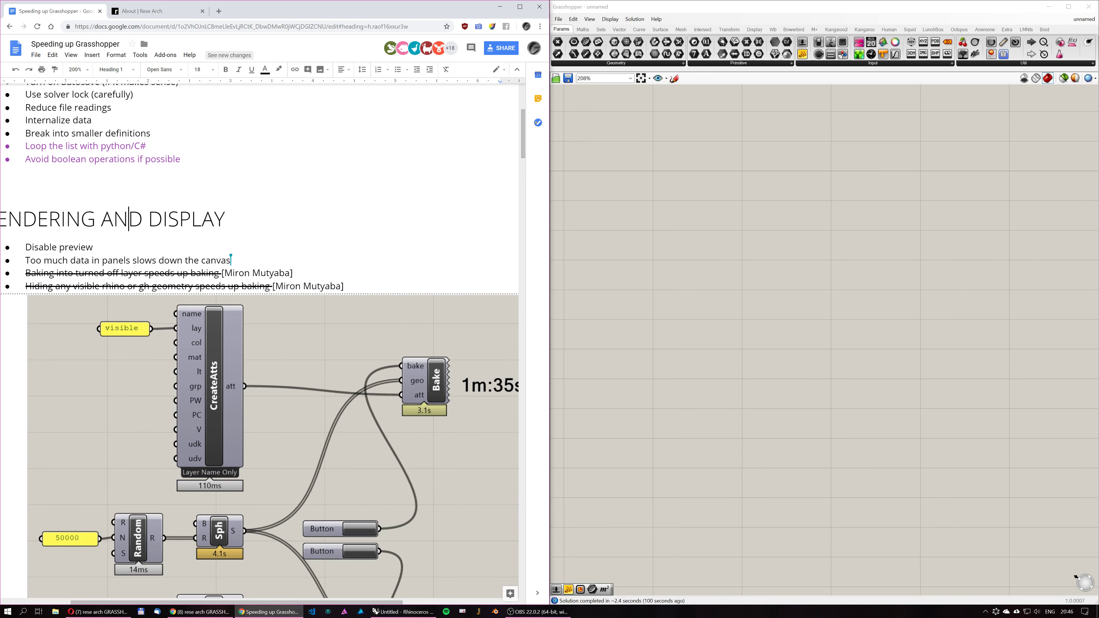
{"action": "scroll", "coordinate": [129, 219], "scroll_direction": "down", "scroll_amount": 4}
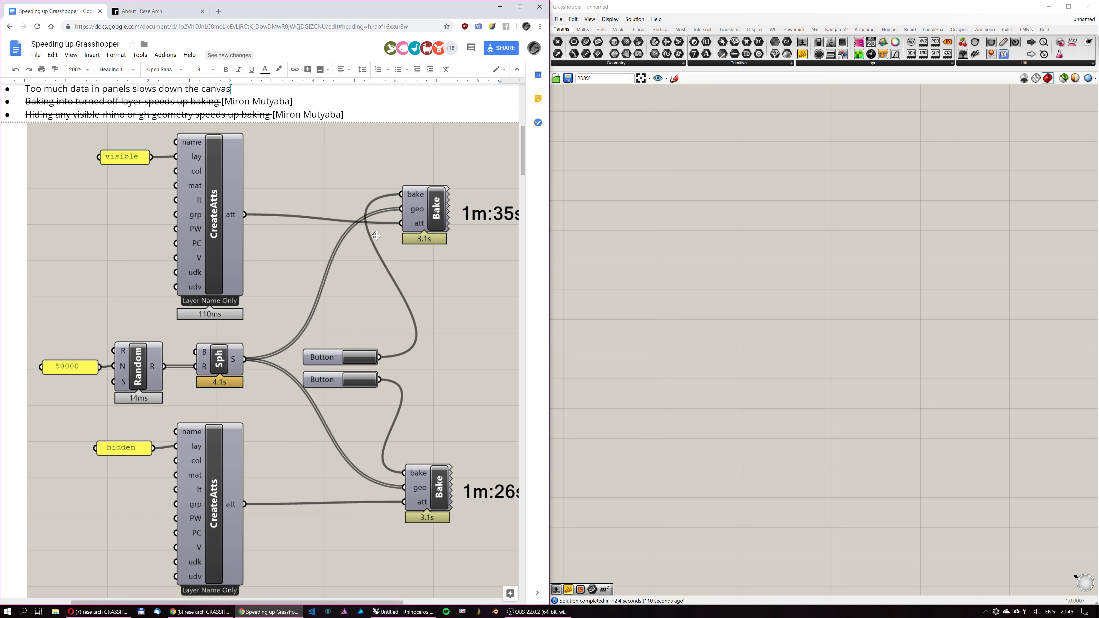
{"action": "scroll", "coordinate": [343, 255], "scroll_direction": "up", "scroll_amount": 1}
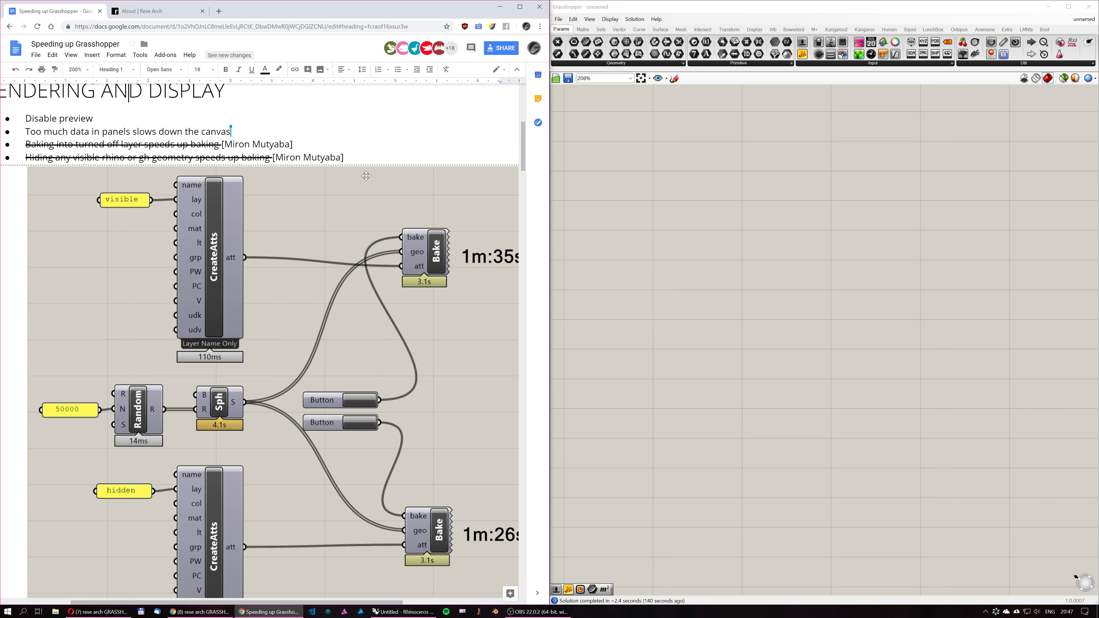
{"action": "scroll", "coordinate": [348, 173], "scroll_direction": "up", "scroll_amount": 1}
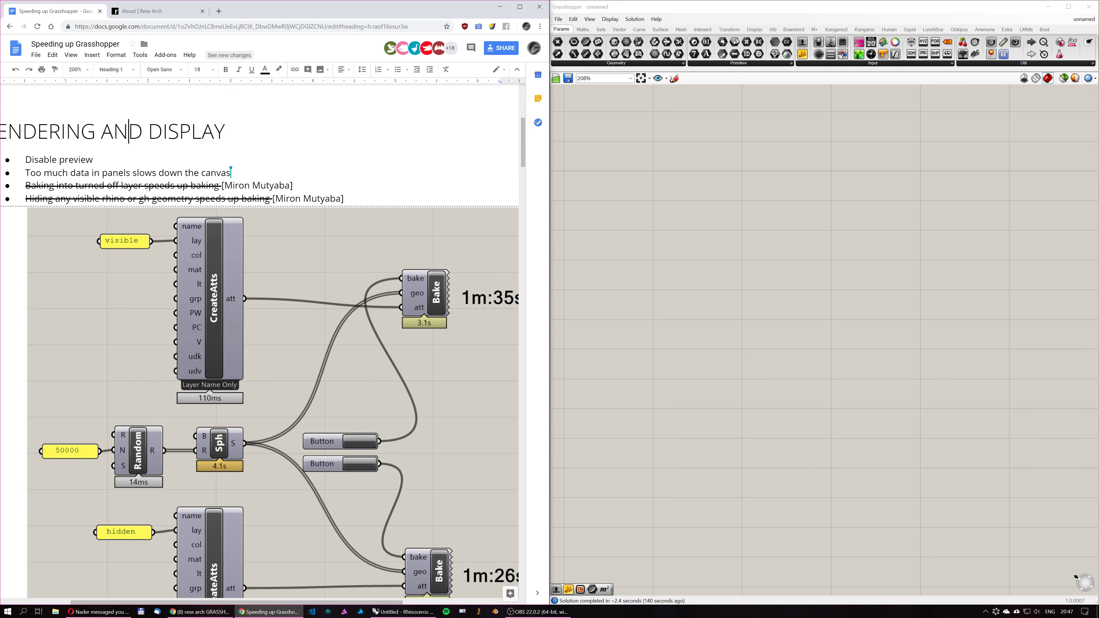
{"action": "scroll", "coordinate": [365, 177], "scroll_direction": "down", "scroll_amount": 1}
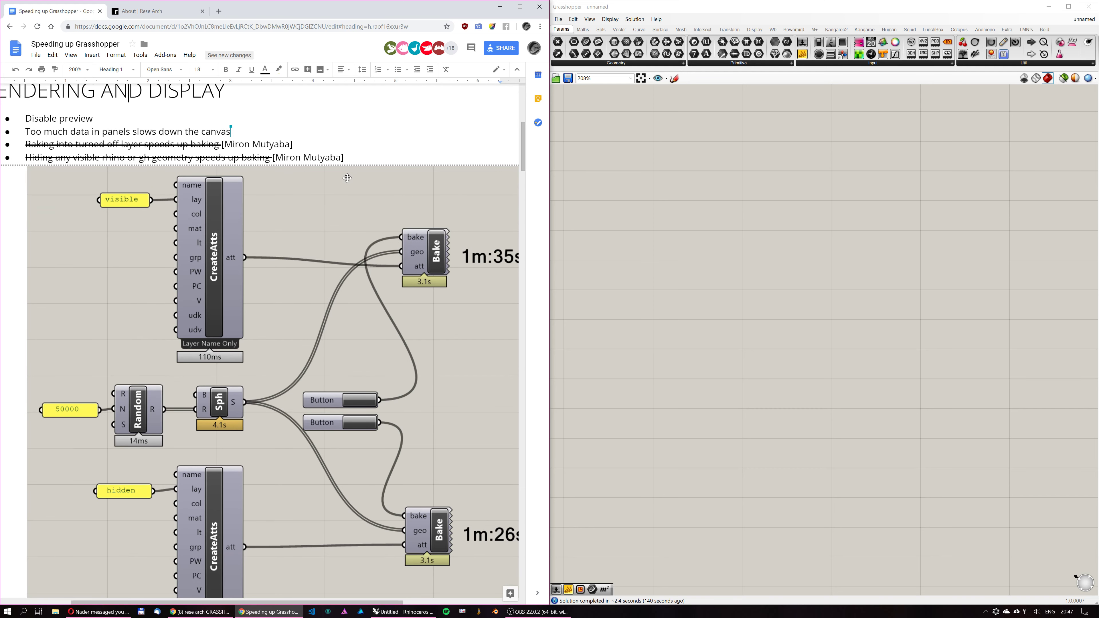
{"action": "scroll", "coordinate": [365, 176], "scroll_direction": "down", "scroll_amount": 6}
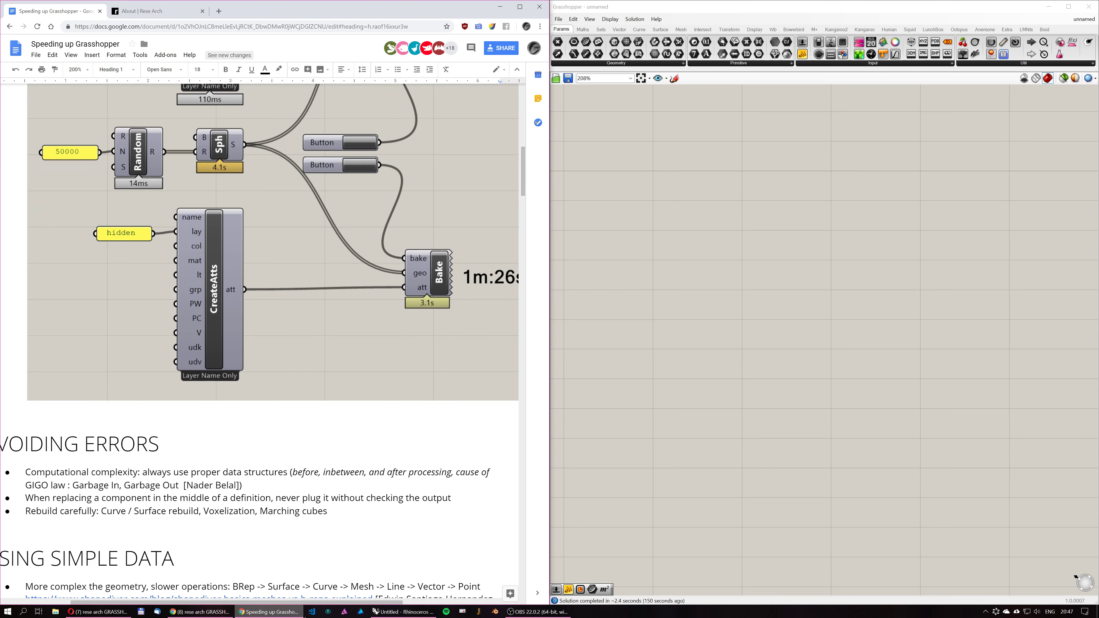
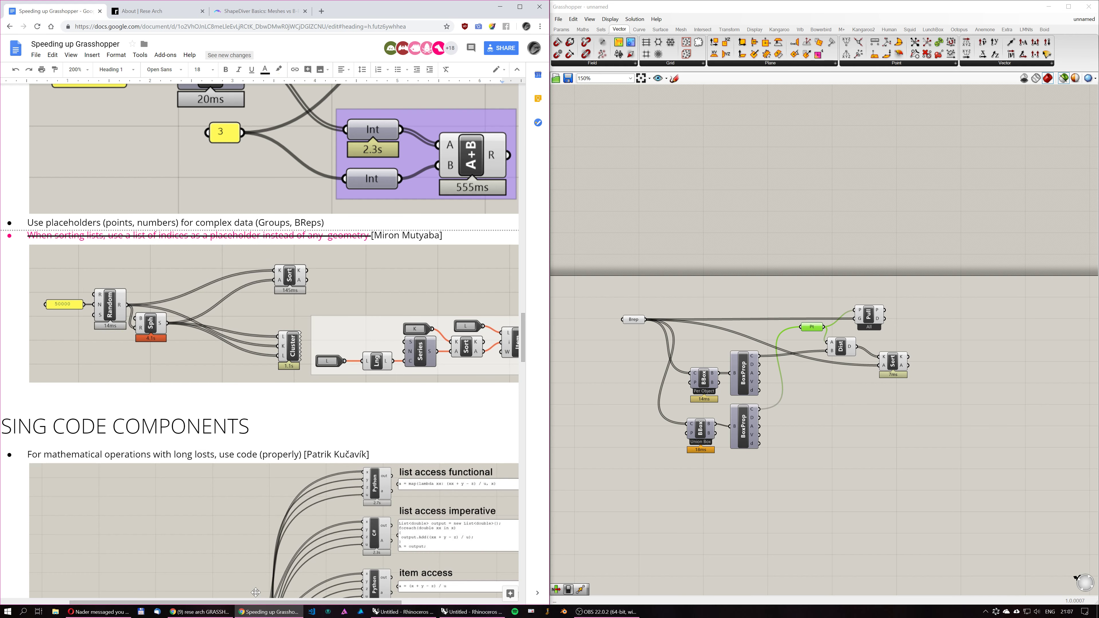
Examine the document's example of sorting lists with indices as placeholders, including its cluster contents and component timings.
{"action": "left_click_drag", "start_coordinate": [258, 603], "coordinate": [302, 608]}
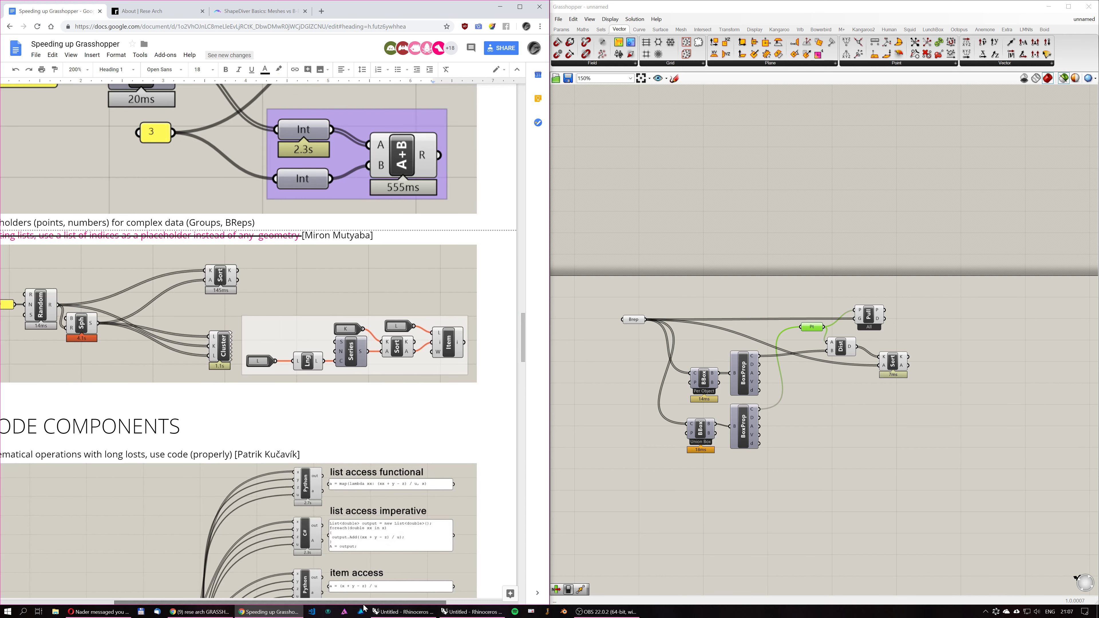
{"action": "left_click_drag", "start_coordinate": [365, 603], "coordinate": [324, 602]}
{"action": "scroll", "coordinate": [198, 337], "scroll_direction": "up", "scroll_amount": 10}
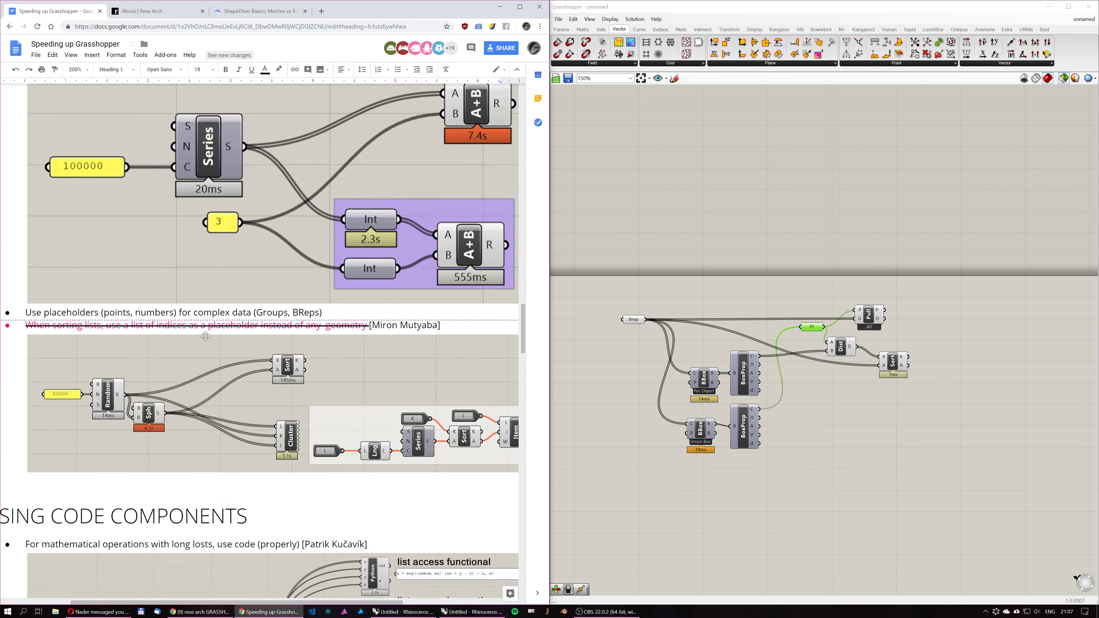
{"action": "scroll", "coordinate": [203, 339], "scroll_direction": "up", "scroll_amount": 4}
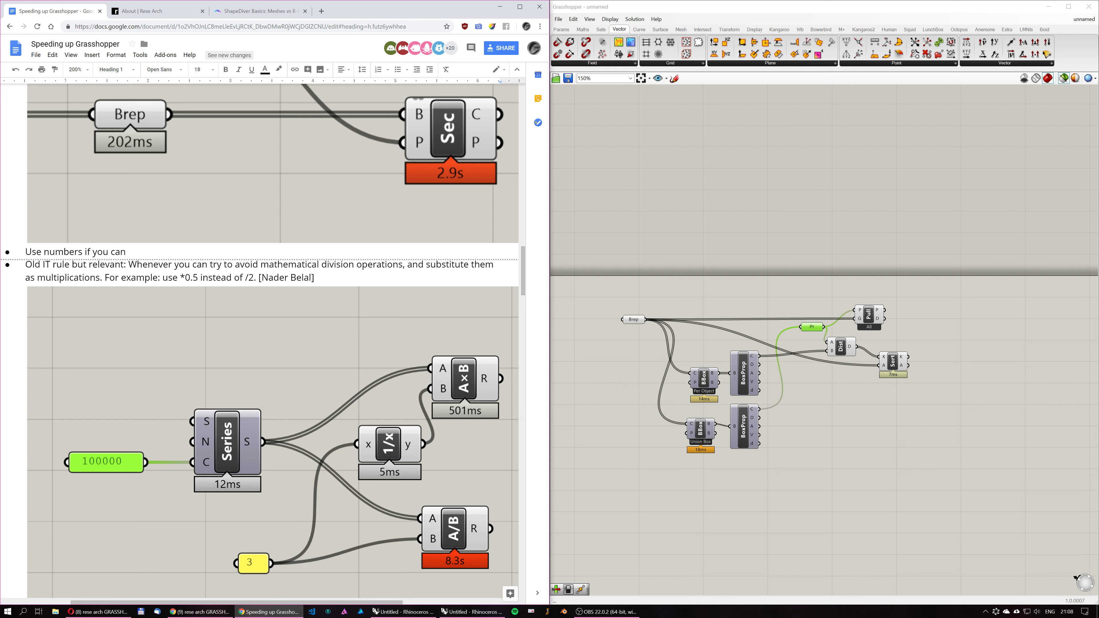
{"action": "scroll", "coordinate": [2, 393], "scroll_direction": "down", "scroll_amount": 12}
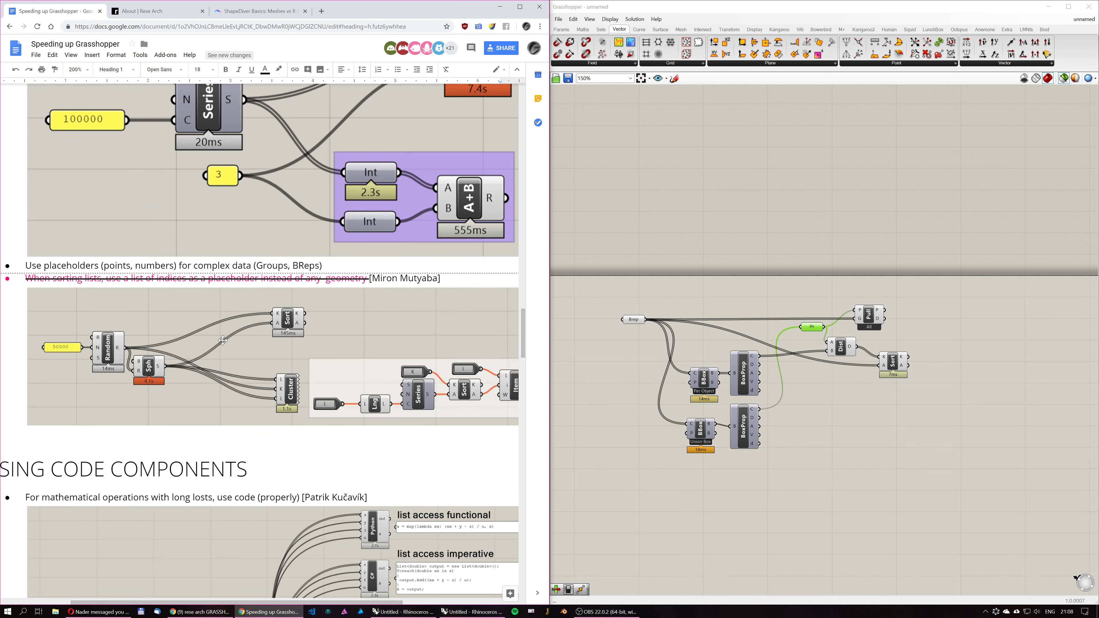
{"action": "left_click_drag", "start_coordinate": [346, 602], "coordinate": [374, 603]}
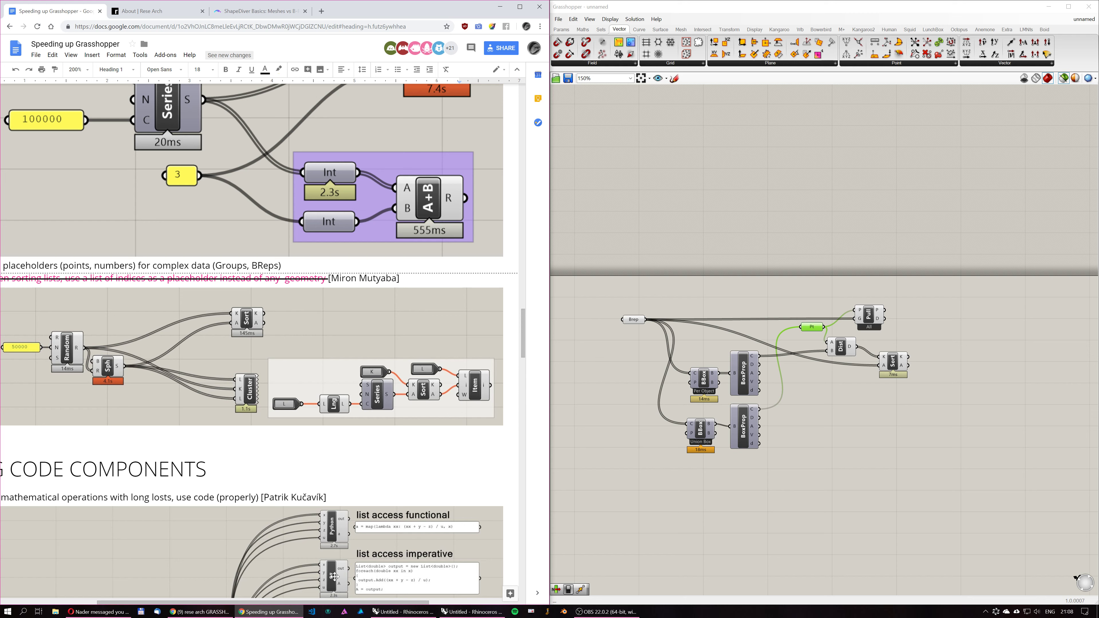
{"action": "left_click_drag", "start_coordinate": [318, 603], "coordinate": [278, 603]}
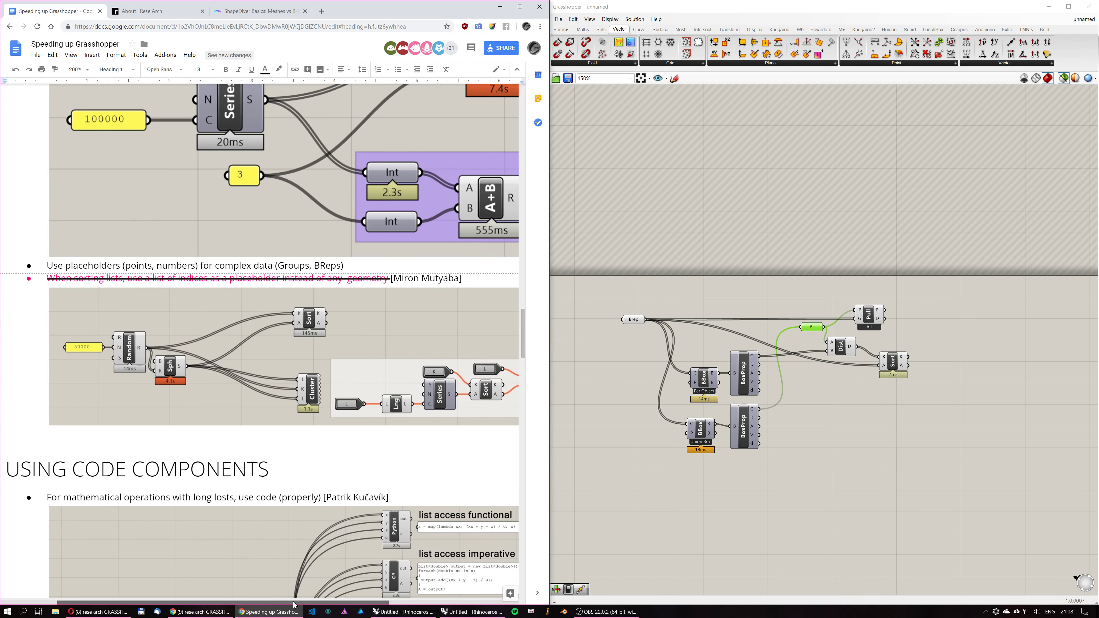
Compare the document's examples of multiplication versus division and of rounding floating-point values before processing.
{"action": "scroll", "coordinate": [277, 470], "scroll_direction": "up", "scroll_amount": 5}
{"action": "scroll", "coordinate": [277, 470], "scroll_direction": "up", "scroll_amount": 7}
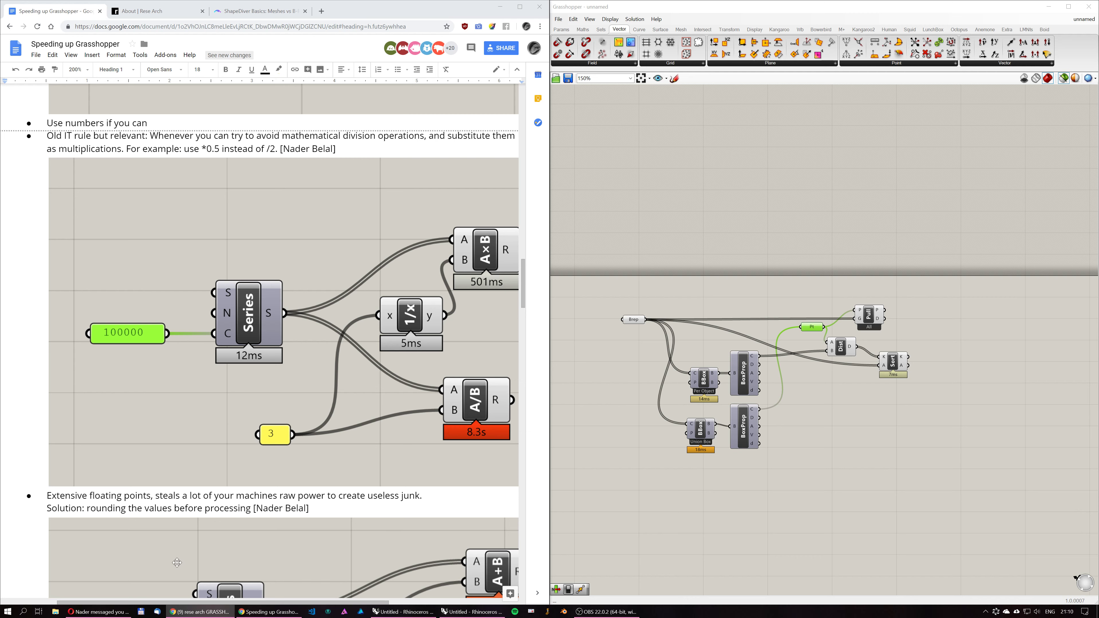
{"action": "left_click_drag", "start_coordinate": [194, 603], "coordinate": [216, 603]}
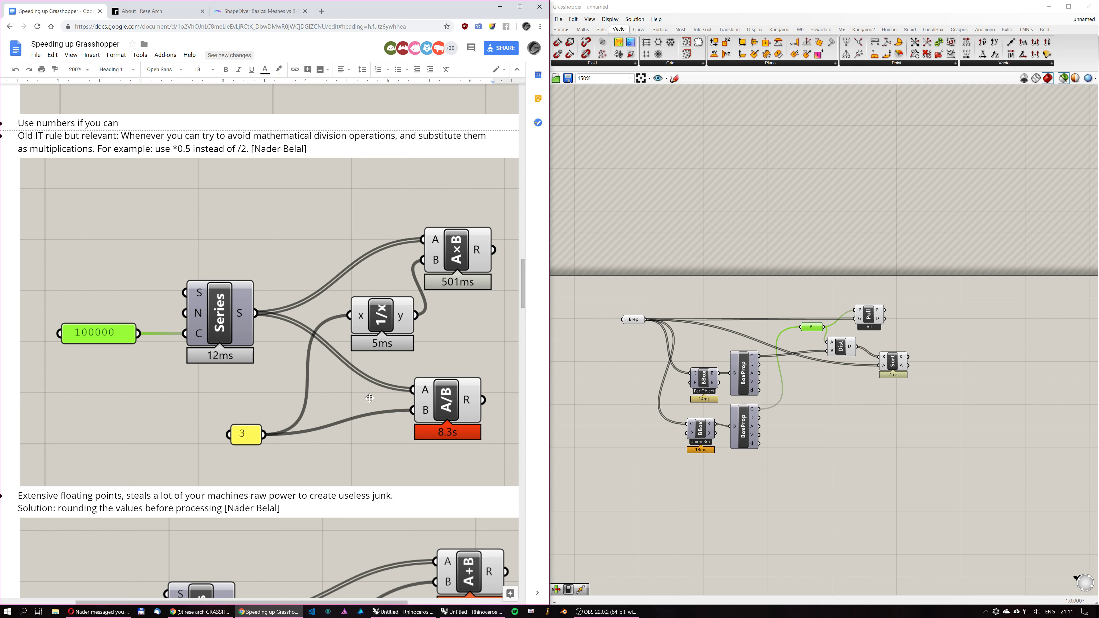
{"action": "scroll", "coordinate": [367, 311], "scroll_direction": "down", "scroll_amount": 3}
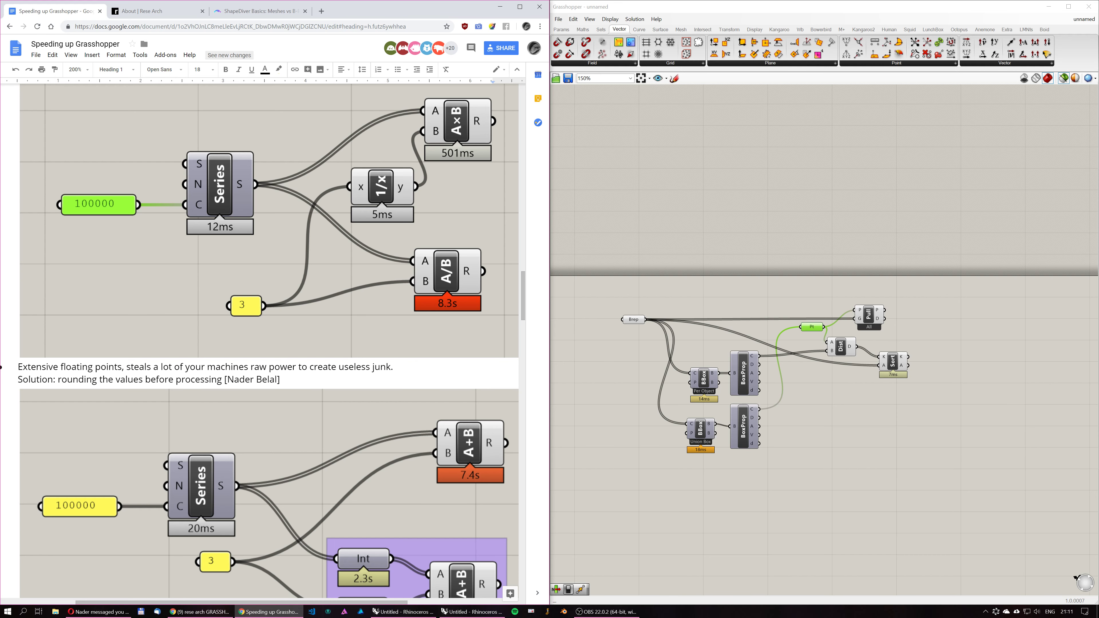
{"action": "scroll", "coordinate": [91, 394], "scroll_direction": "down", "scroll_amount": 2}
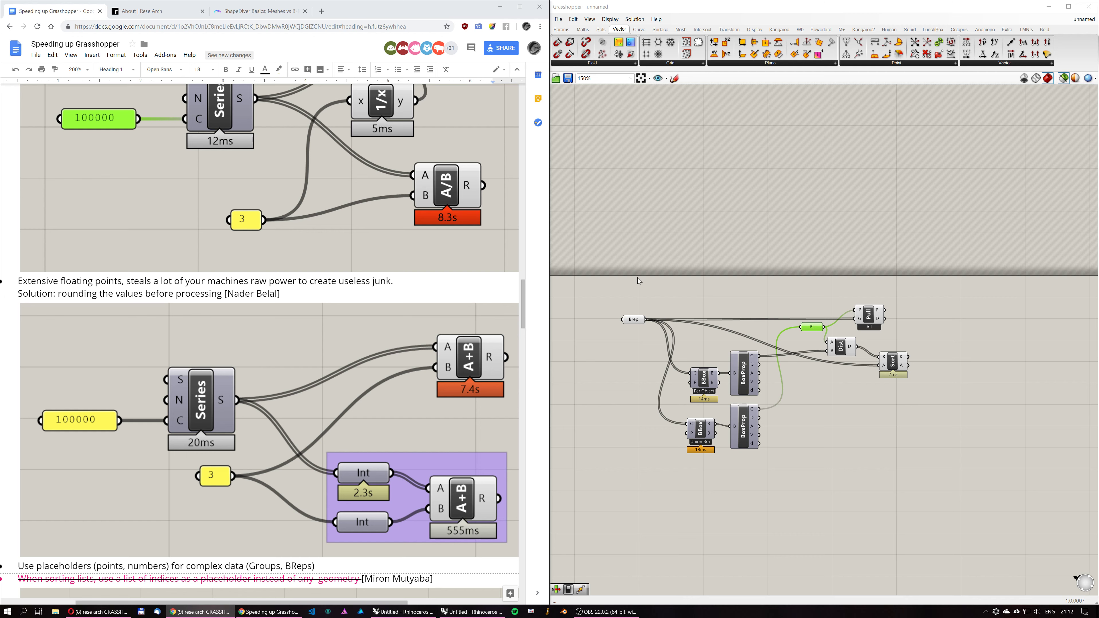
{"action": "scroll", "coordinate": [324, 217], "scroll_direction": "up", "scroll_amount": 3}
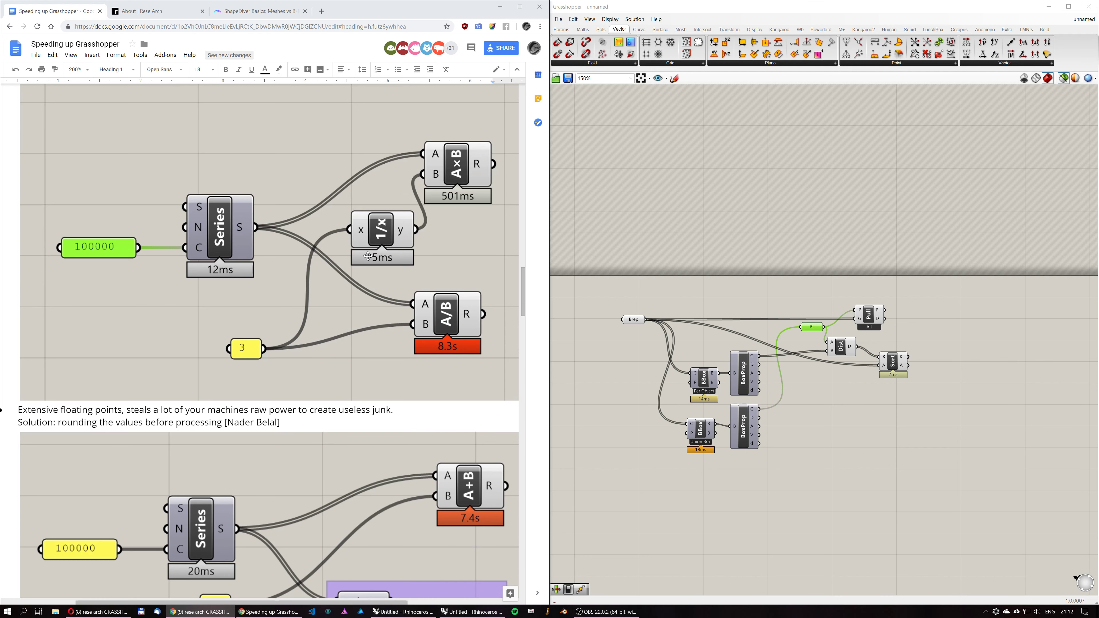
Scroll to the document's rounding example and add a Series component on the empty canvas below the bounding-box definition.
{"action": "scroll", "coordinate": [377, 321], "scroll_direction": "down", "scroll_amount": 3}
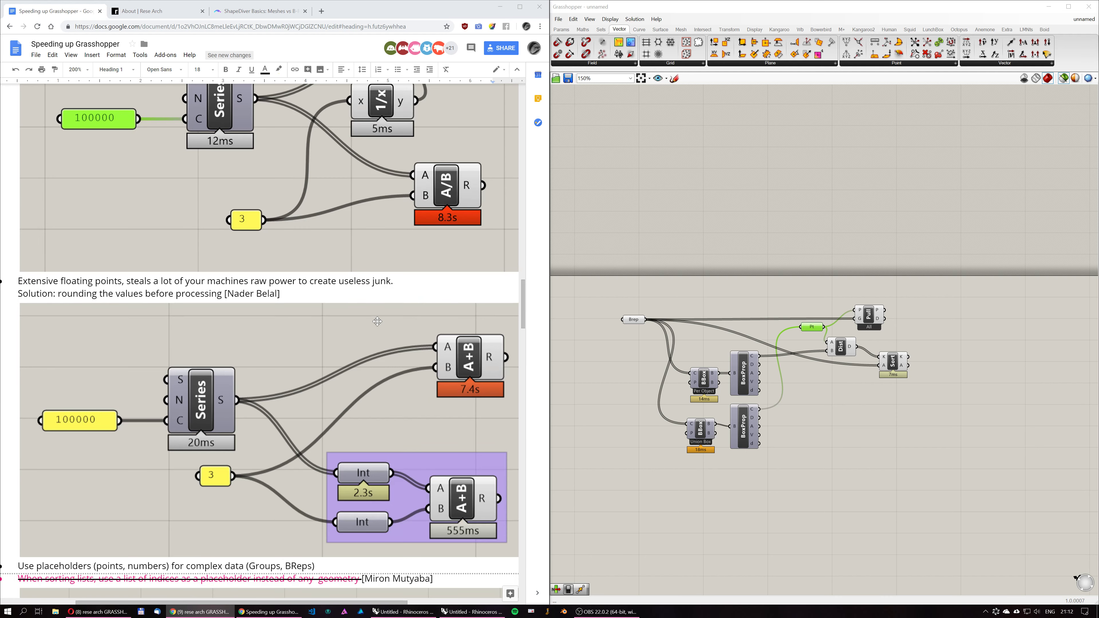
{"action": "scroll", "coordinate": [377, 321], "scroll_direction": "down", "scroll_amount": 2}
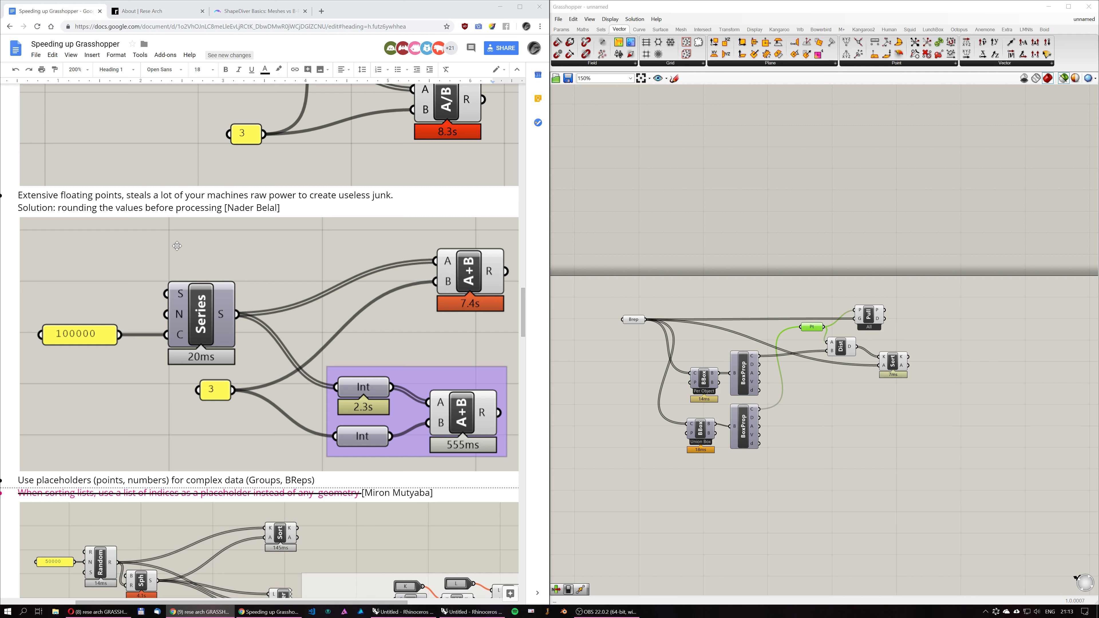
{"action": "left_click", "coordinate": [561, 29]}
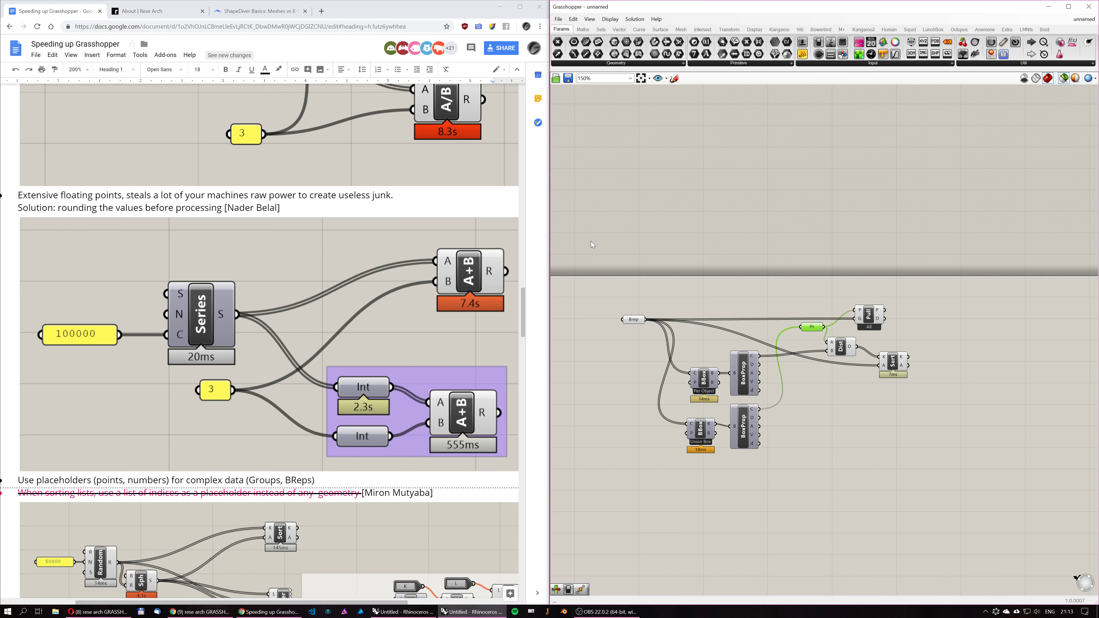
{"action": "right_click_drag", "start_coordinate": [645, 369], "coordinate": [657, 292]}
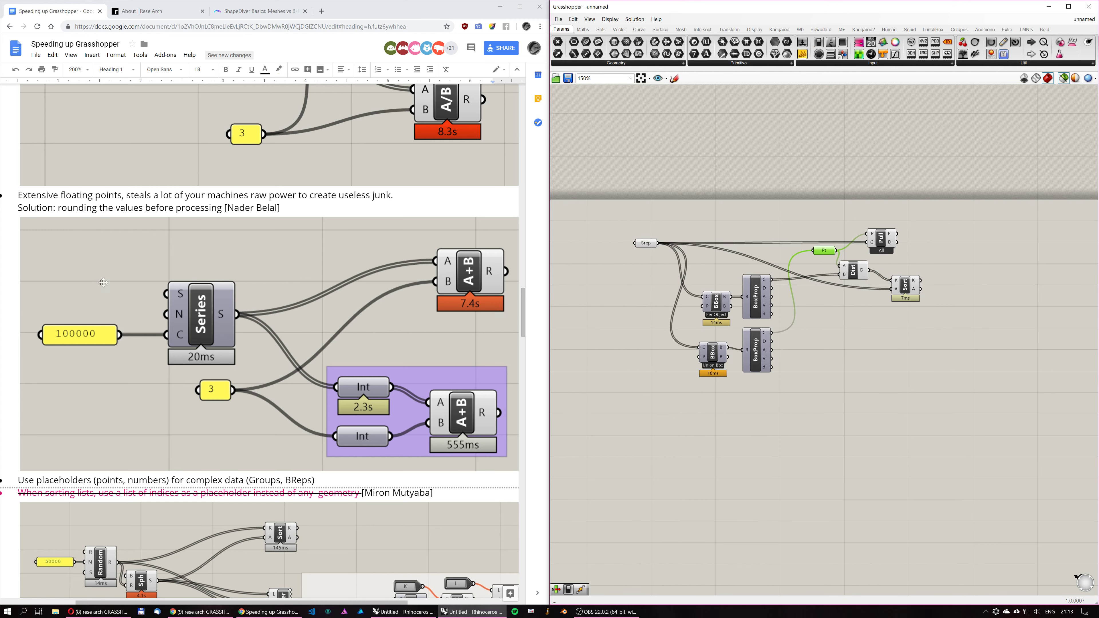
{"action": "double_click", "coordinate": [685, 485]}
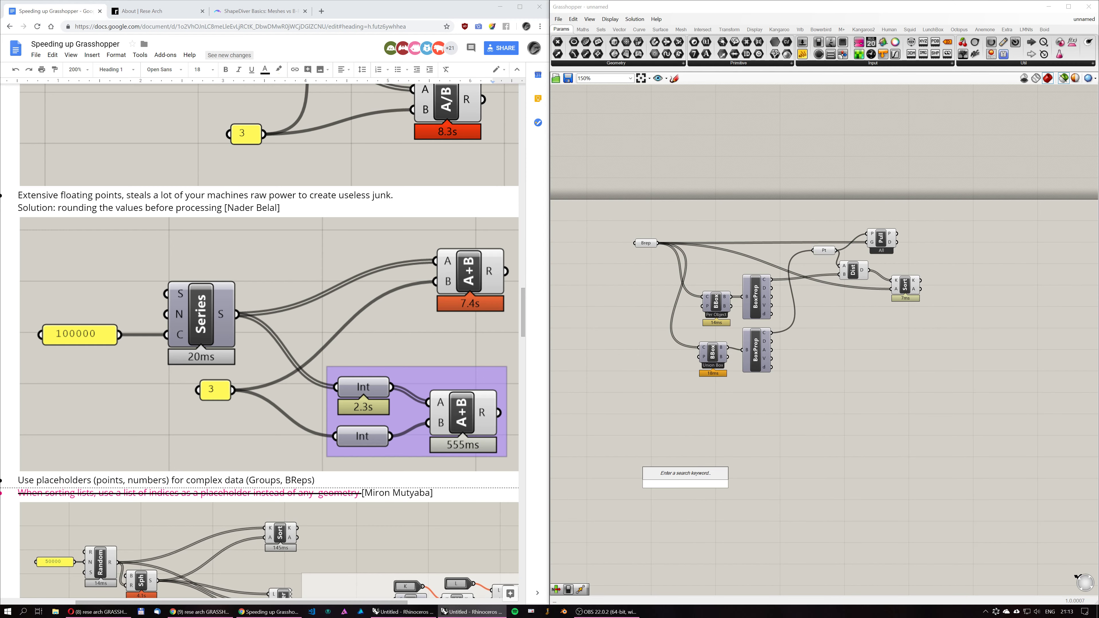
{"action": "type", "text": "series"}
{"action": "key", "text": "Return"}
{"action": "scroll", "coordinate": [731, 472], "scroll_direction": "up", "scroll_amount": 4}
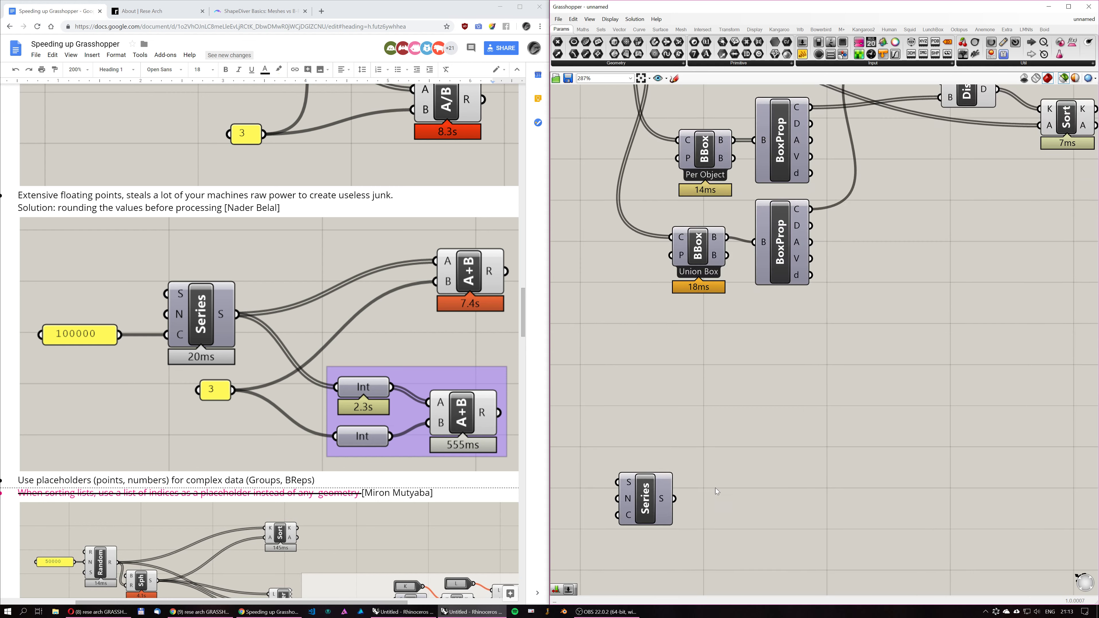
Connect a temporary panel to the Series output to inspect its values, and delete the panel.
{"action": "right_click_drag", "start_coordinate": [716, 491], "coordinate": [724, 332]}
{"action": "left_click_drag", "start_coordinate": [802, 54], "coordinate": [801, 294]}
{"action": "left_click_drag", "start_coordinate": [683, 342], "coordinate": [743, 286]}
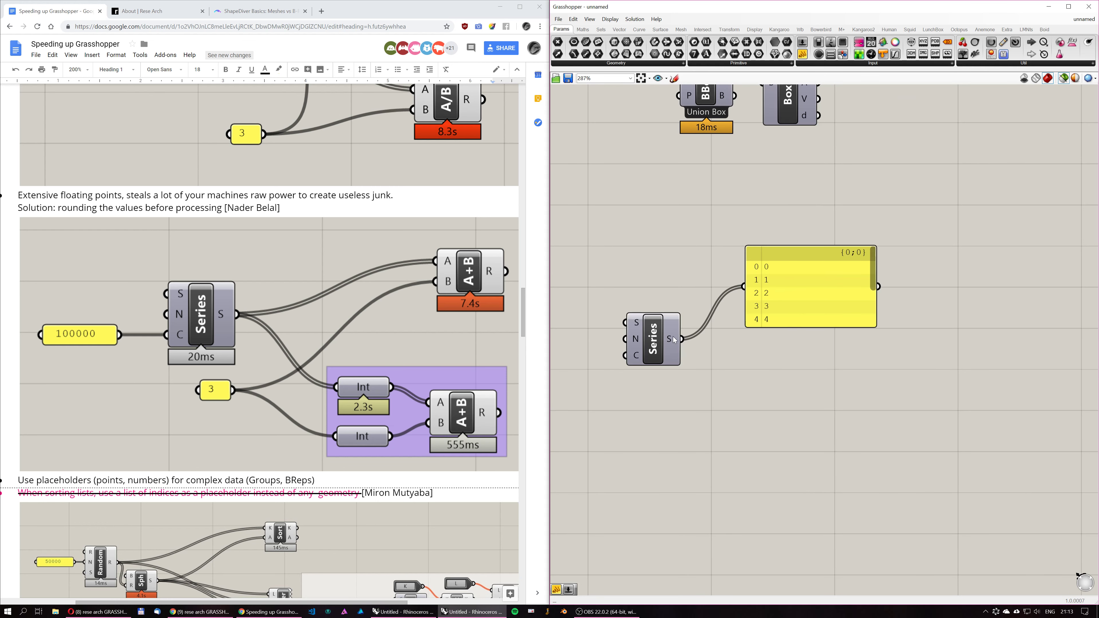
{"action": "scroll", "coordinate": [716, 357], "scroll_direction": "down", "scroll_amount": 3}
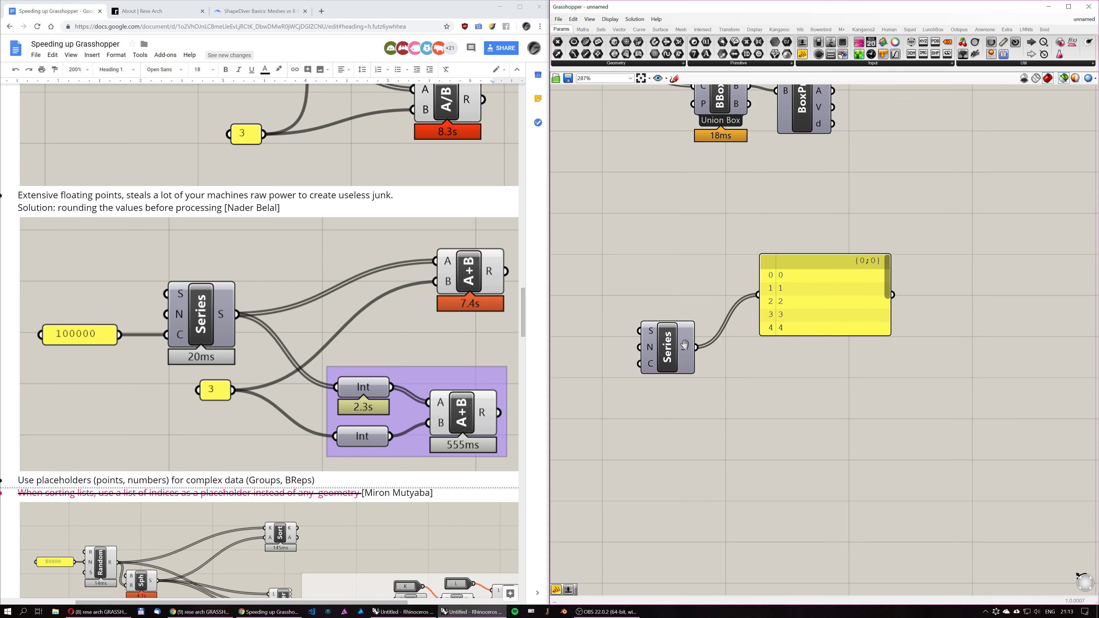
{"action": "left_click_drag", "start_coordinate": [790, 325], "coordinate": [785, 323]}
{"action": "key", "text": "Delete"}
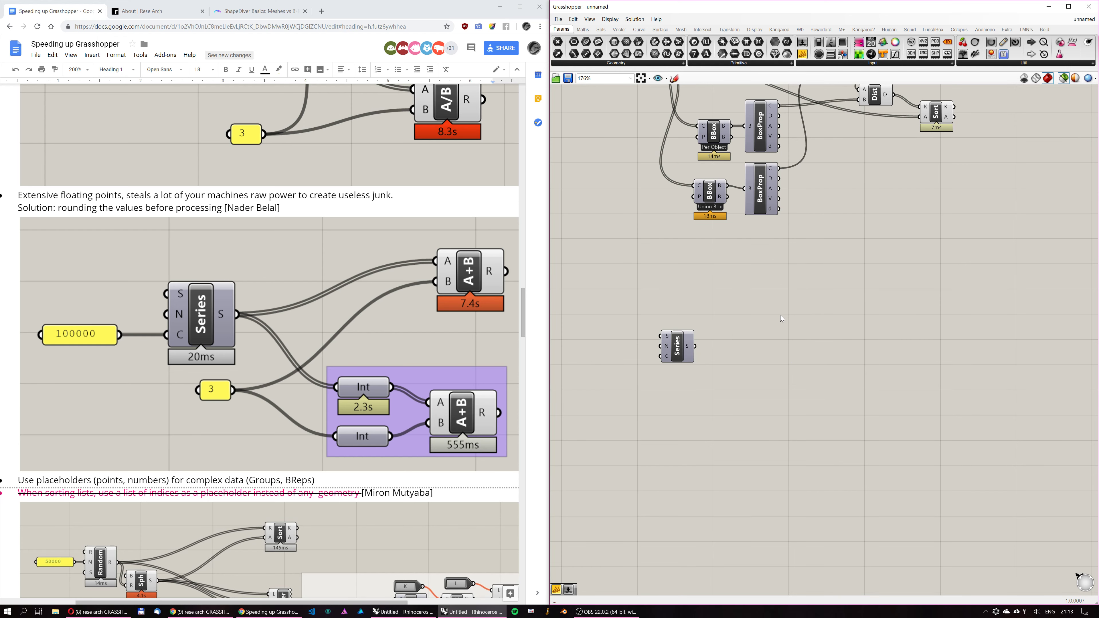
Add an Addition component beside the Series component, leaving space between them.
{"action": "right_click_drag", "start_coordinate": [622, 379], "coordinate": [639, 365]}
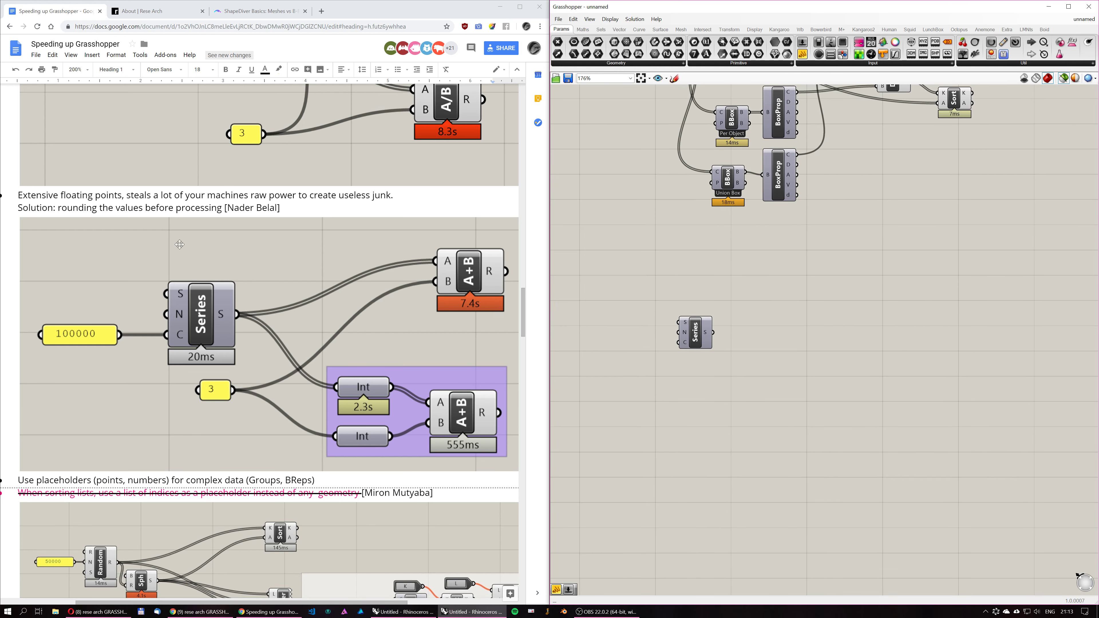
{"action": "right_click_drag", "start_coordinate": [797, 330], "coordinate": [791, 362]}
{"action": "double_click", "coordinate": [822, 360]}
{"action": "type", "text": "+"}
{"action": "key", "text": "Return"}
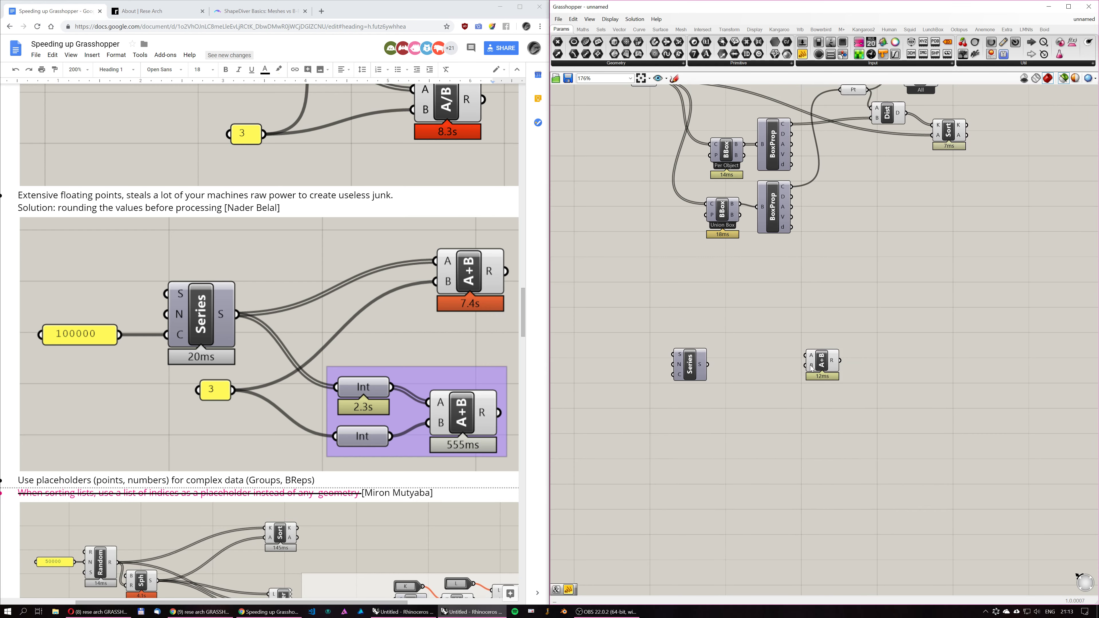
Create a panel containing 3 below the Series component and a panel containing 1000000 in front of it.
{"action": "double_click", "coordinate": [715, 424]}
{"action": "type", "text": "//3"}
{"action": "key", "text": "Return"}
{"action": "double_click", "coordinate": [618, 370]}
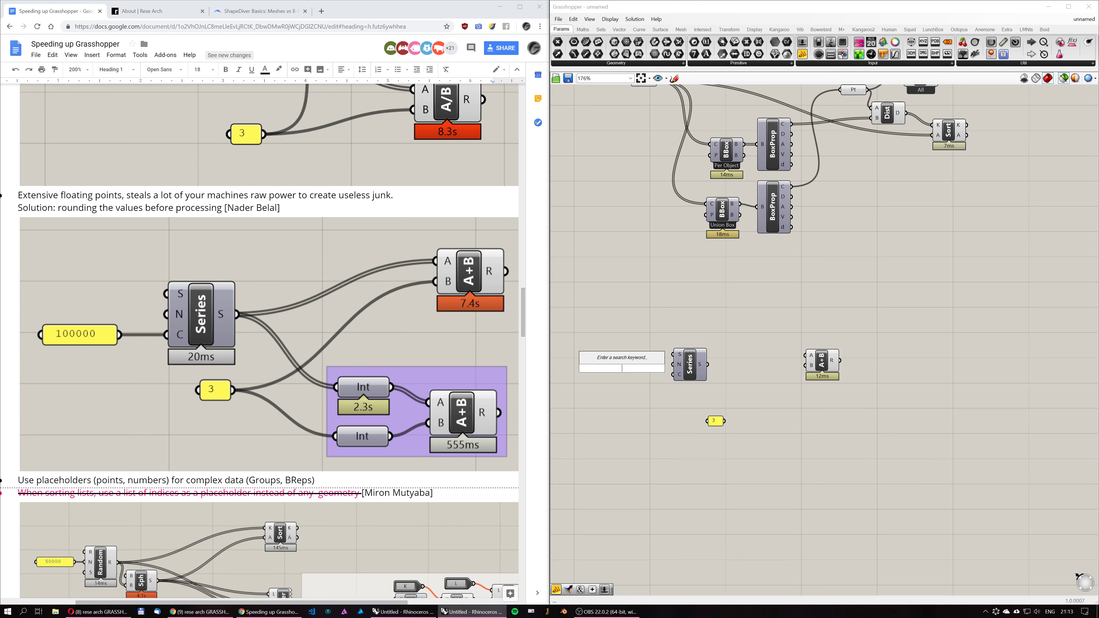
{"action": "type", "text": "//"}
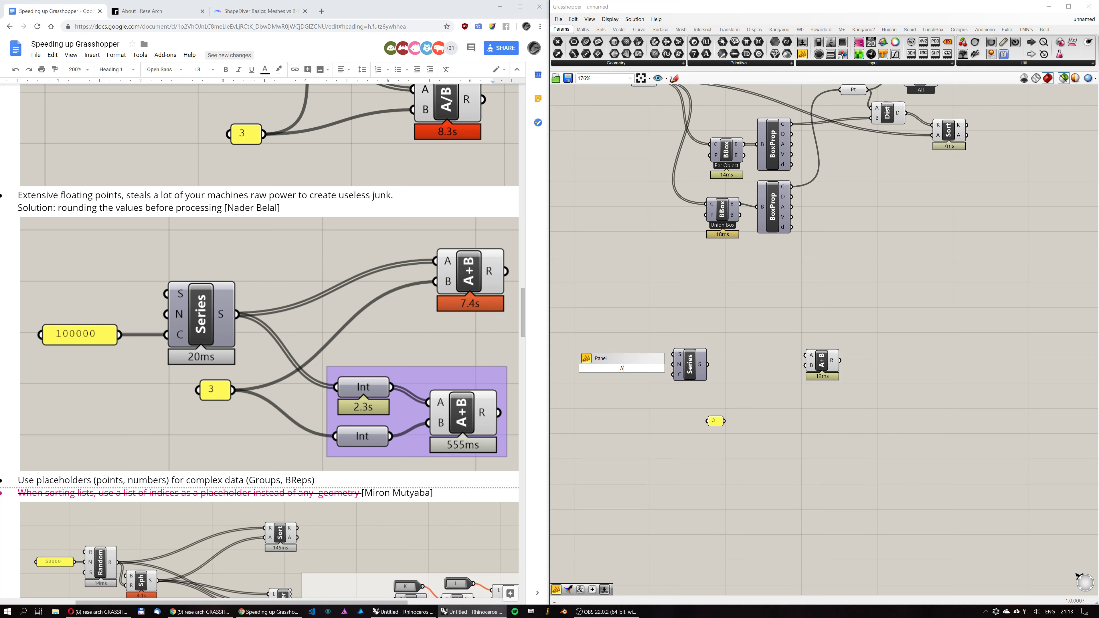
{"action": "type", "text": "1000000"}
{"action": "key", "text": "Return"}
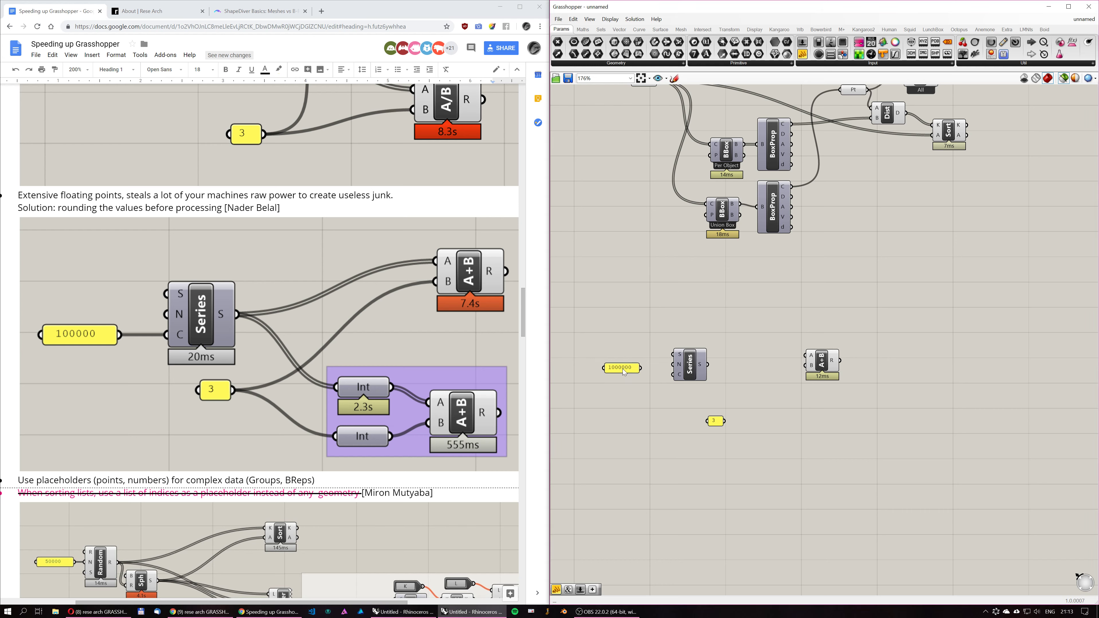
Wire the 1000000 panel into the Series count, and feed the Series output and the 3 panel into Addition's A and B.
{"action": "left_click_drag", "start_coordinate": [642, 367], "coordinate": [673, 375]}
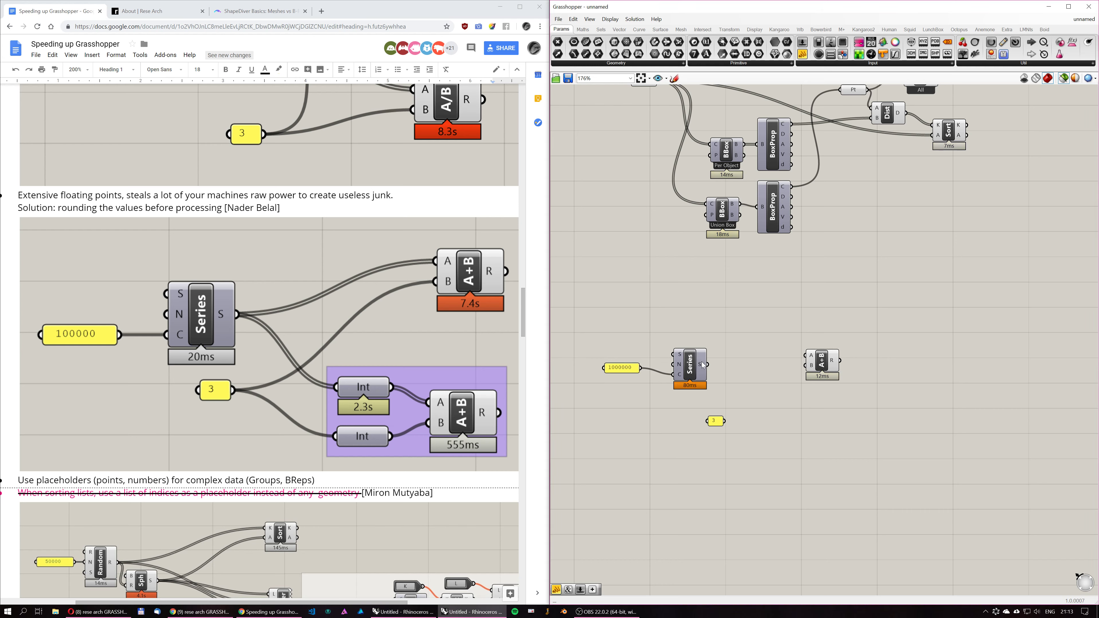
{"action": "mouse_move", "coordinate": [701, 367]}
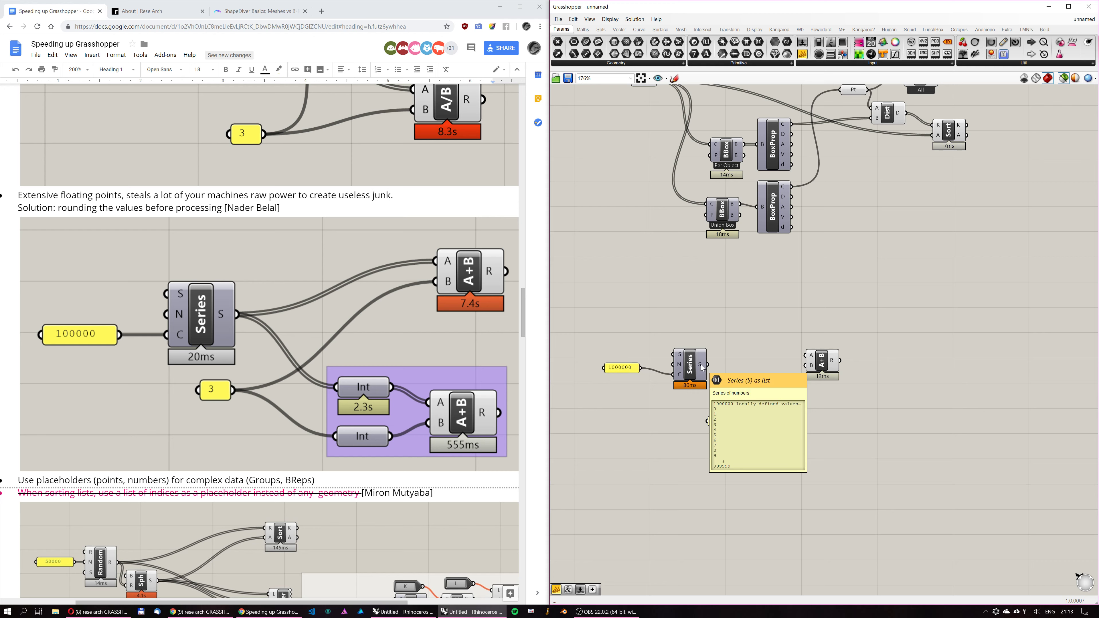
{"action": "left_click_drag", "start_coordinate": [701, 368], "coordinate": [805, 355]}
{"action": "left_click_drag", "start_coordinate": [725, 421], "coordinate": [806, 366]}
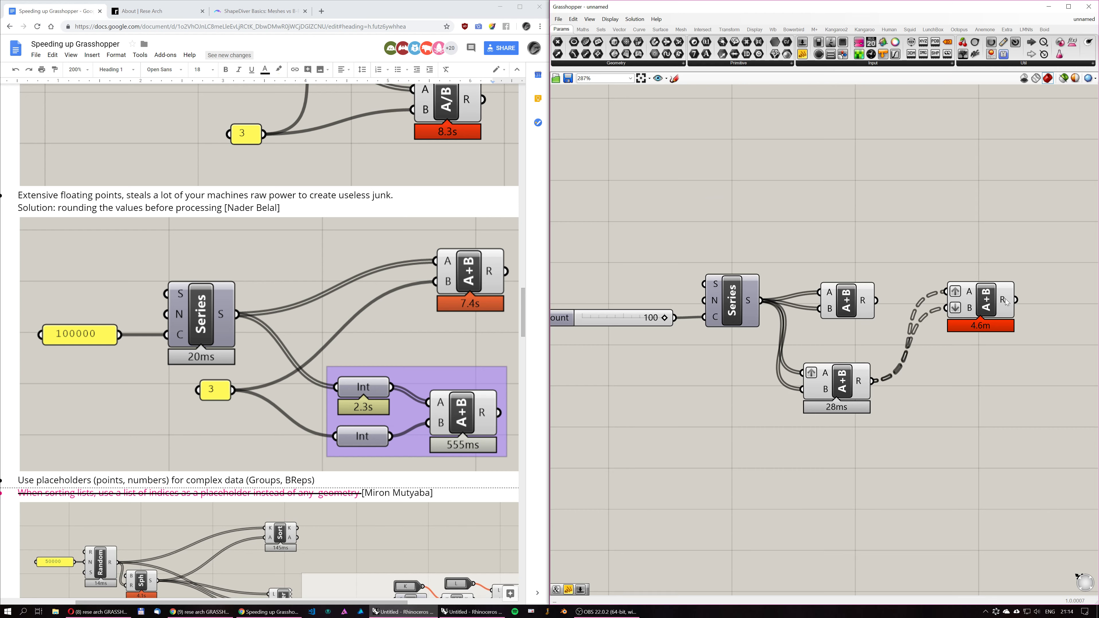
{"action": "mouse_move", "coordinate": [1004, 300]}
{"action": "left_click", "coordinate": [455, 608]}
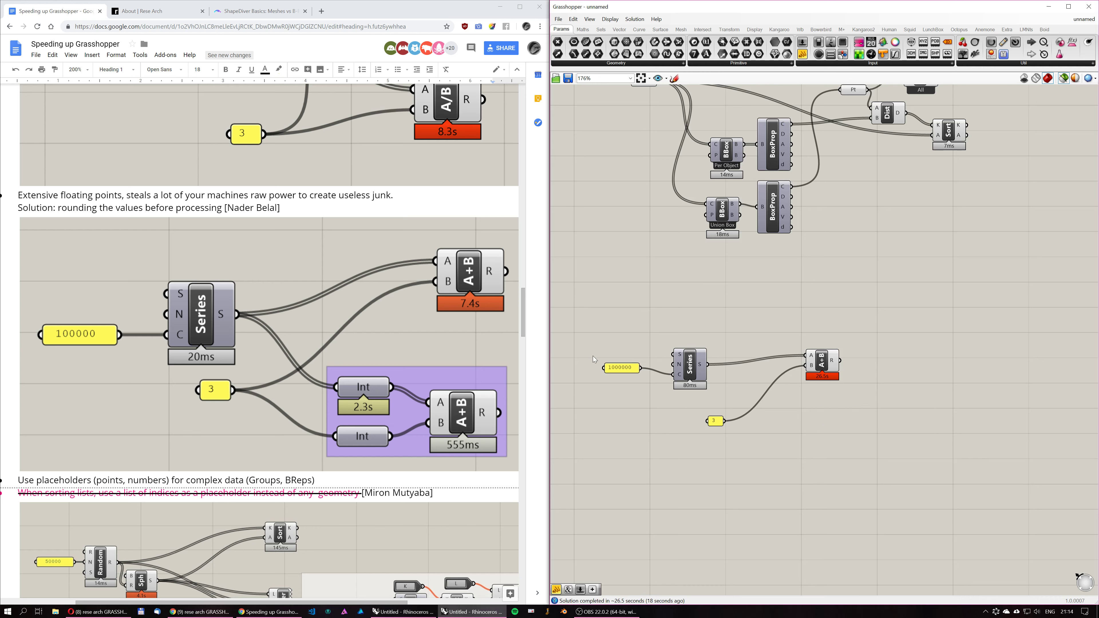
Add an Integer parameter beside the 3 panel and feed it the Series output.
{"action": "double_click", "coordinate": [766, 431]}
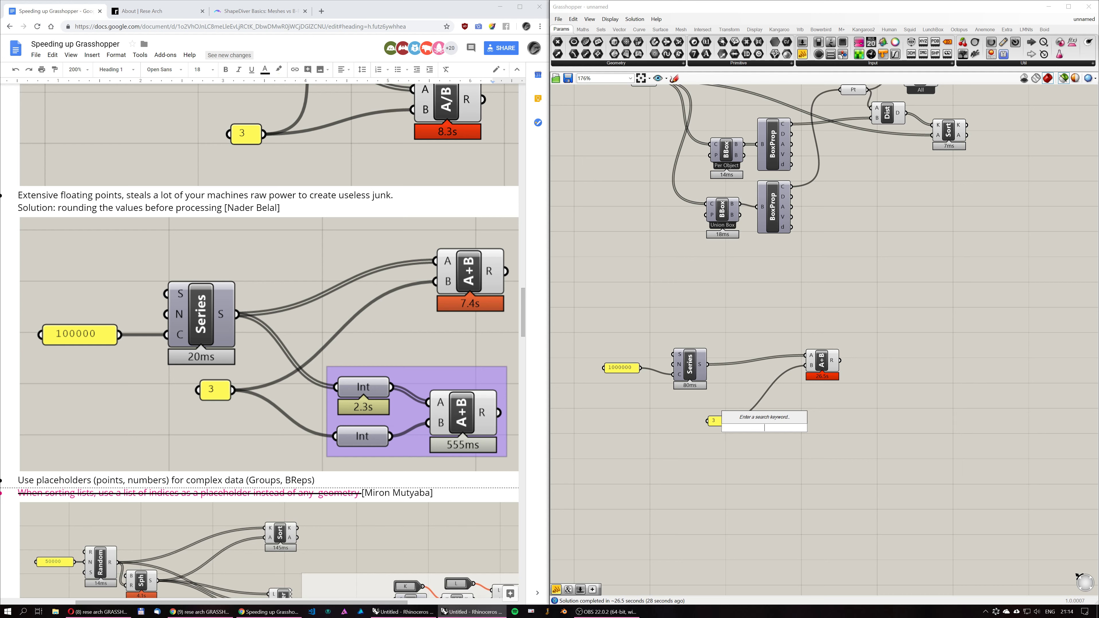
{"action": "type", "text": "int"}
{"action": "key", "text": "Return"}
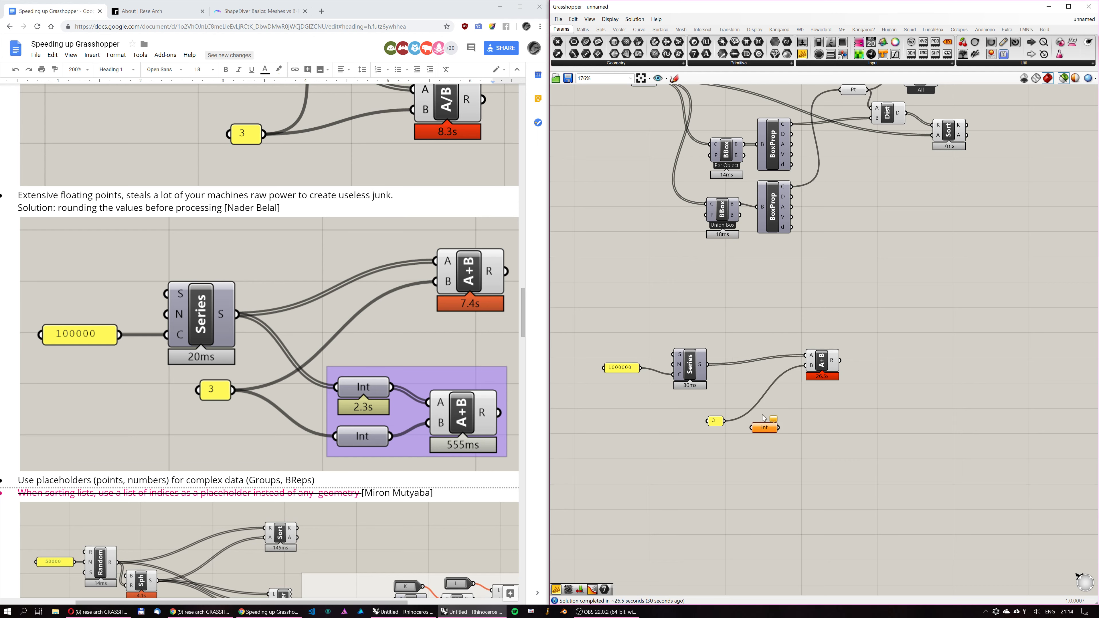
{"action": "left_click_drag", "start_coordinate": [709, 365], "coordinate": [757, 429]}
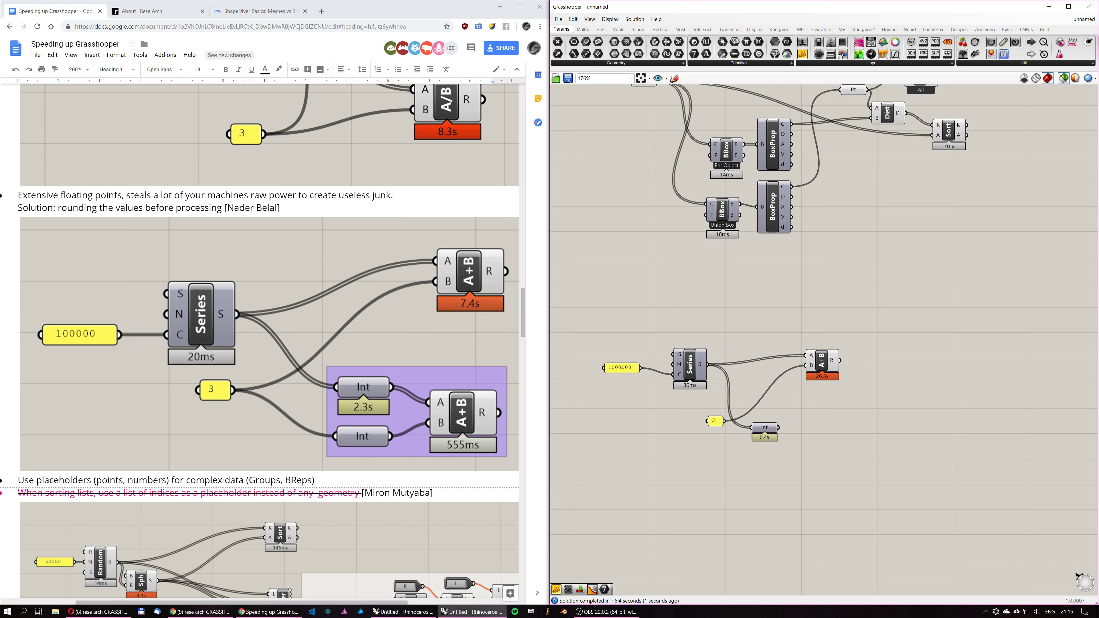
{"action": "key", "text": "alt+Tab"}
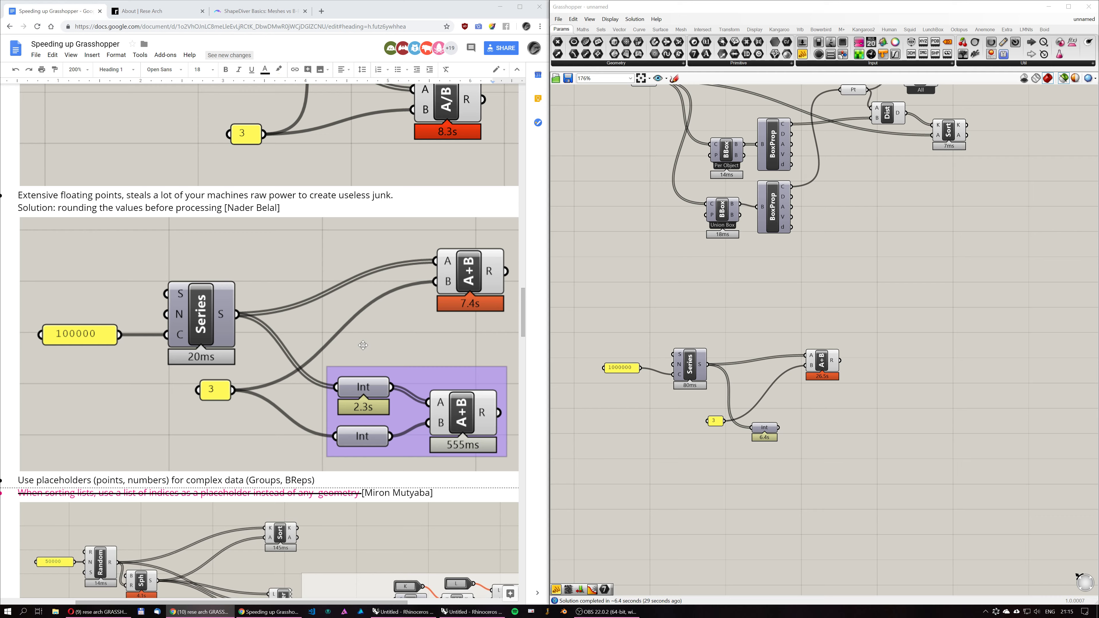
Duplicate the Integer parameter below the original and replace the copy's source with the 3 panel.
{"action": "scroll", "coordinate": [818, 387], "scroll_direction": "up", "scroll_amount": 2}
{"action": "left_click", "coordinate": [786, 406]}
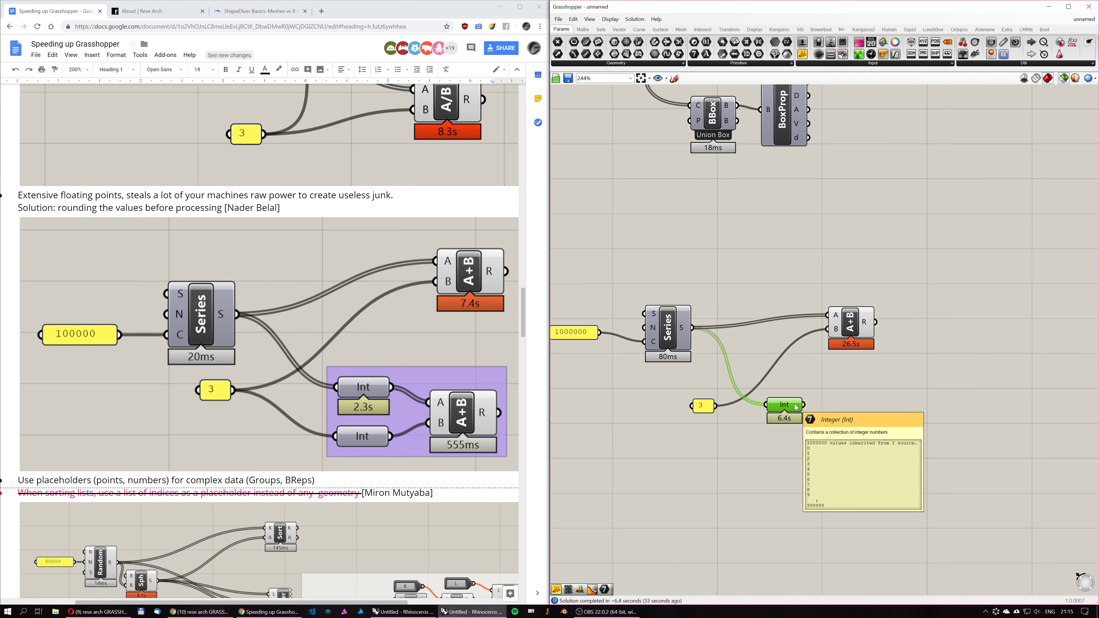
{"action": "left_click_drag", "start_coordinate": [786, 407], "coordinate": [784, 456]}
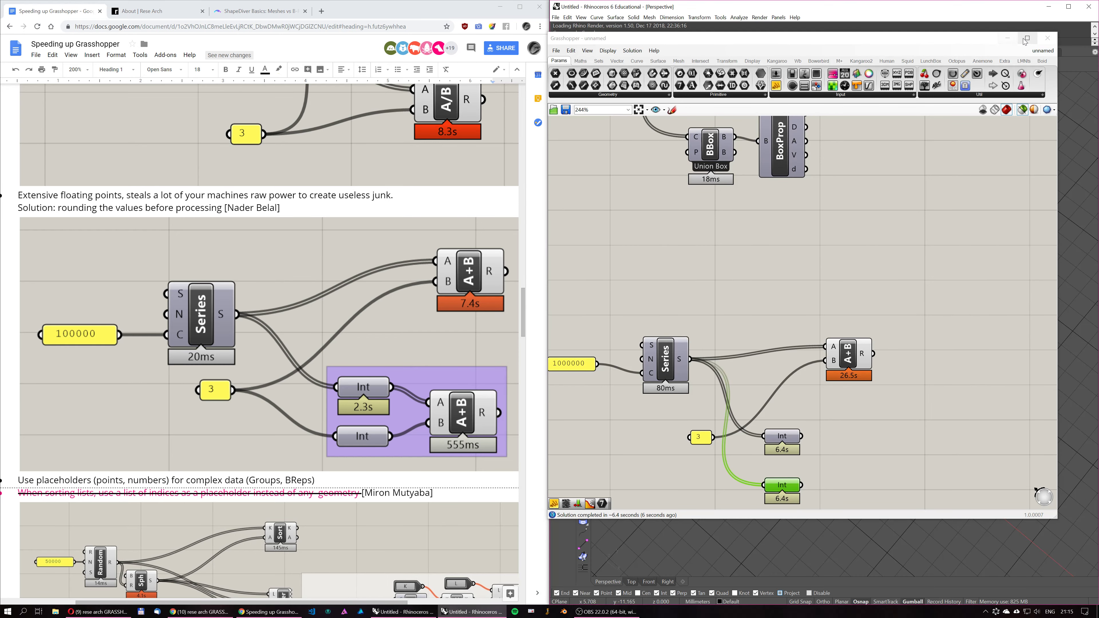
{"action": "left_click_drag", "start_coordinate": [982, 42], "coordinate": [1002, 39]}
{"action": "double_click", "coordinate": [1003, 42]}
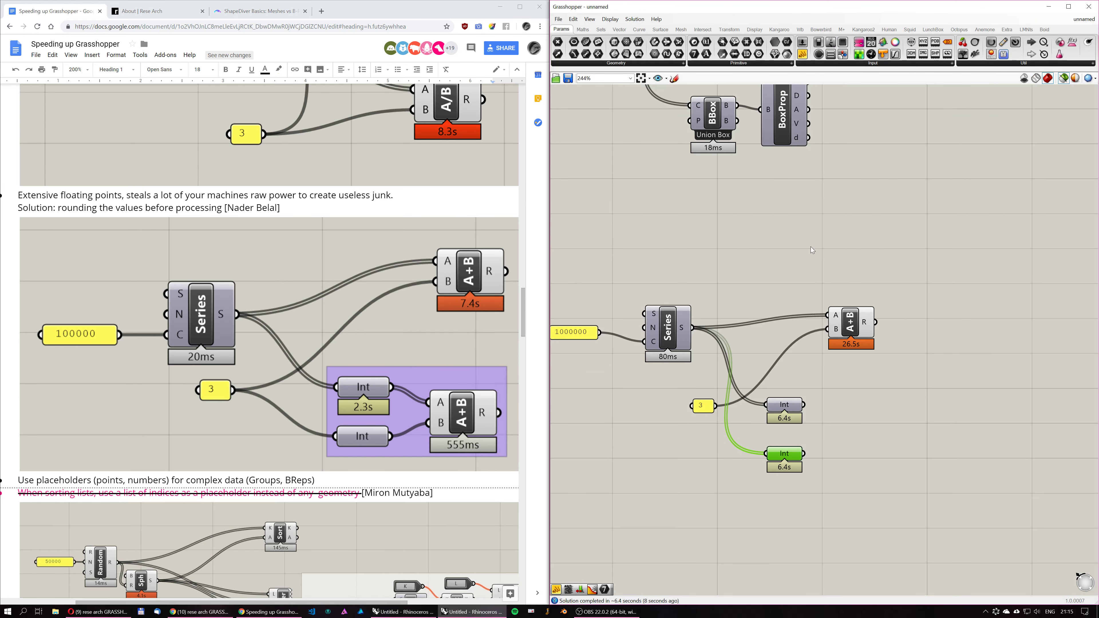
{"action": "left_click_drag", "start_coordinate": [723, 415], "coordinate": [765, 453]}
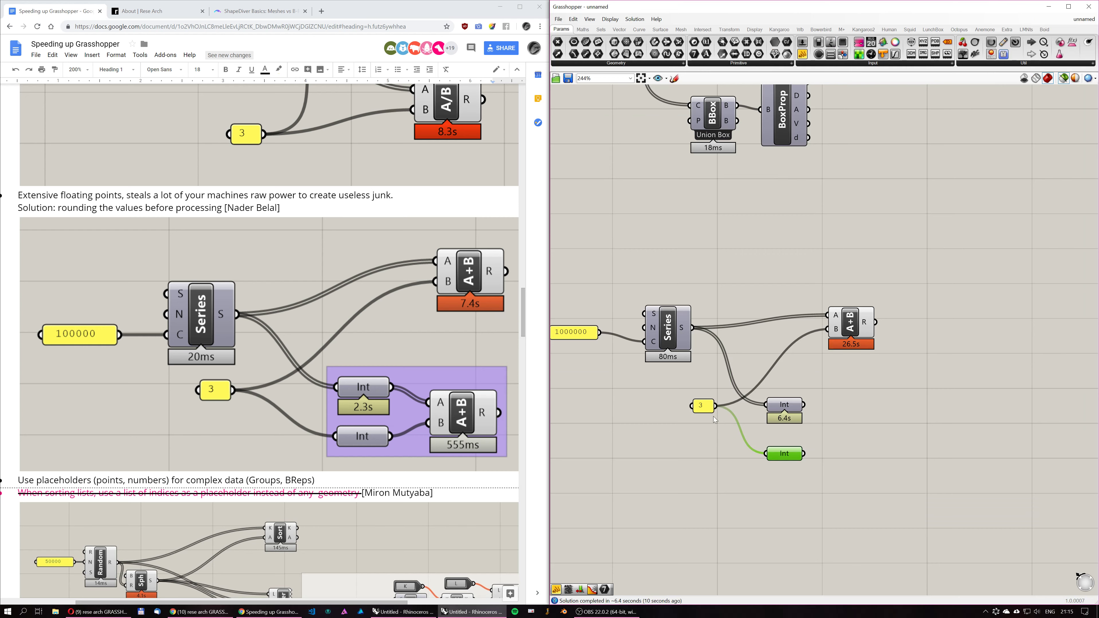
Add a second Addition component and connect the series and constant Integer parameters to its A and B inputs.
{"action": "double_click", "coordinate": [854, 433]}
{"action": "type", "text": "+"}
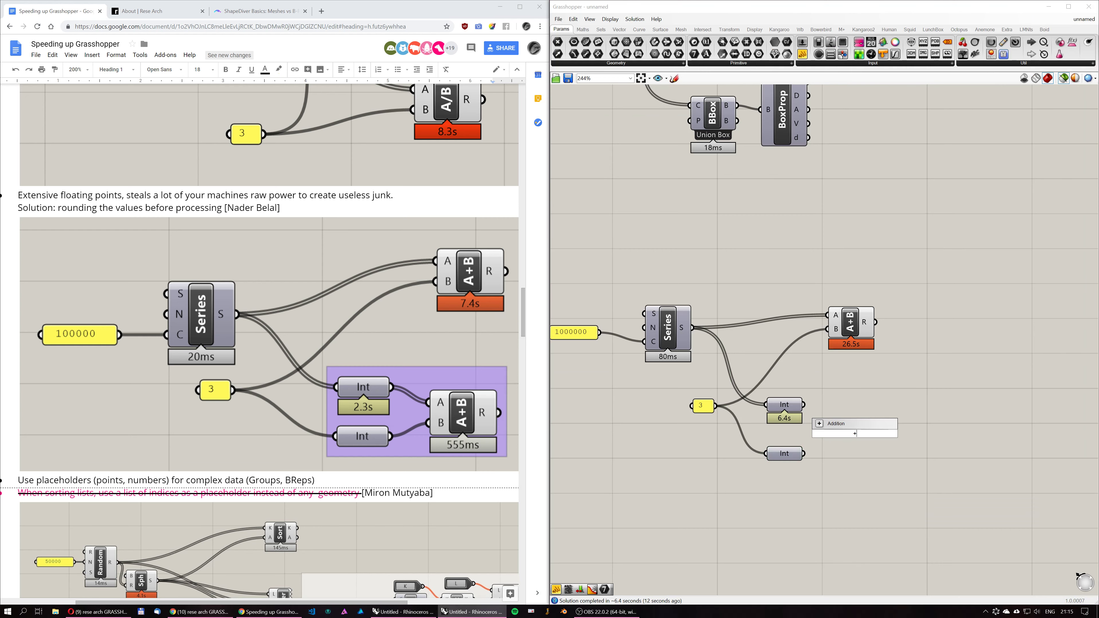
{"action": "key", "text": "Return"}
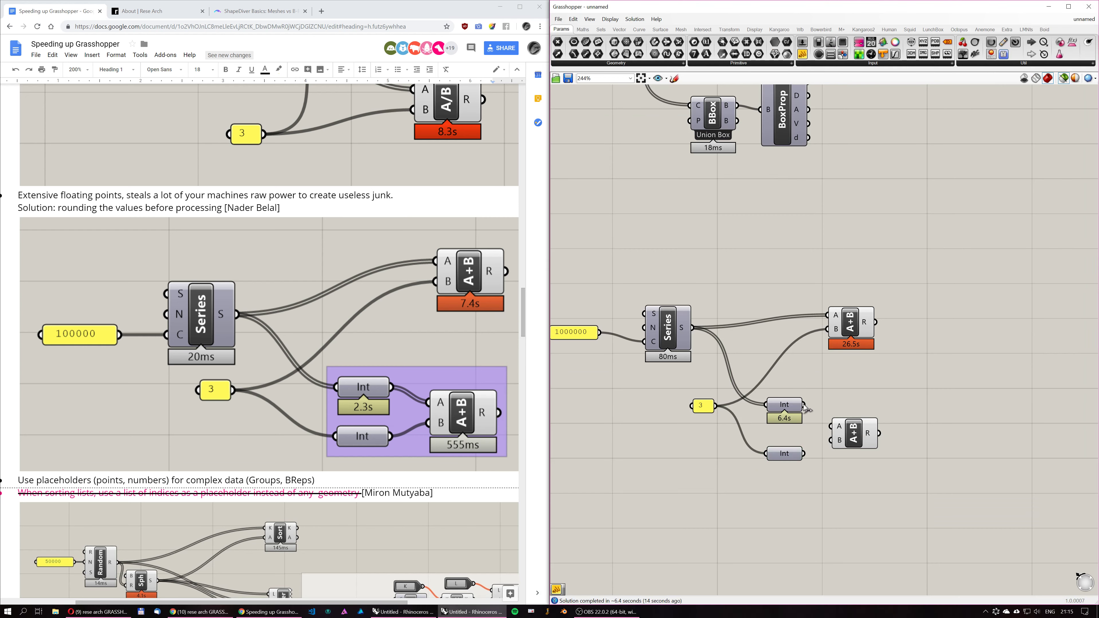
{"action": "left_click_drag", "start_coordinate": [804, 453], "coordinate": [830, 440]}
{"action": "left_click_drag", "start_coordinate": [801, 405], "coordinate": [830, 426]}
{"action": "right_click_drag", "start_coordinate": [844, 375], "coordinate": [908, 370]}
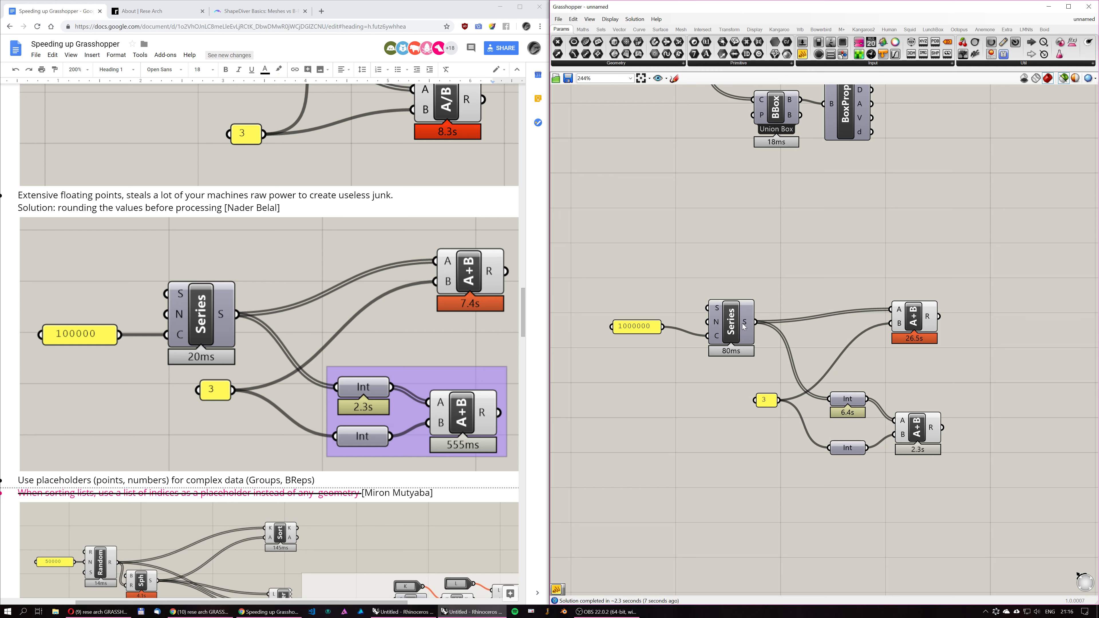
Set the panel feeding the Series count to 100.
{"action": "mouse_move", "coordinate": [743, 327]}
{"action": "double_click", "coordinate": [635, 326]}
{"action": "type", "text": "100"}
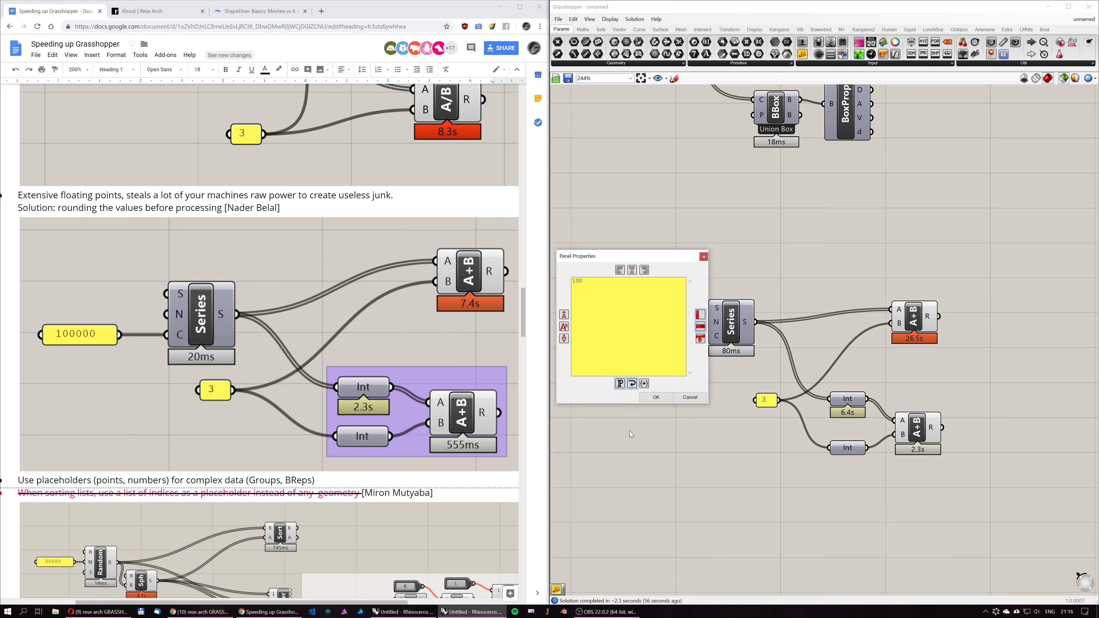
{"action": "left_click", "coordinate": [656, 397]}
{"action": "scroll", "coordinate": [899, 383], "scroll_direction": "up", "scroll_amount": 2}
{"action": "scroll", "coordinate": [898, 384], "scroll_direction": "down", "scroll_amount": 2}
{"action": "scroll", "coordinate": [693, 330], "scroll_direction": "up", "scroll_amount": 1}
{"action": "scroll", "coordinate": [644, 323], "scroll_direction": "down", "scroll_amount": 1}
Set the Series count panel to 1000 and compare the timings of the direct and integer additions.
{"action": "double_click", "coordinate": [636, 325]}
{"action": "key", "text": "End"}
{"action": "left_click", "coordinate": [654, 390]}
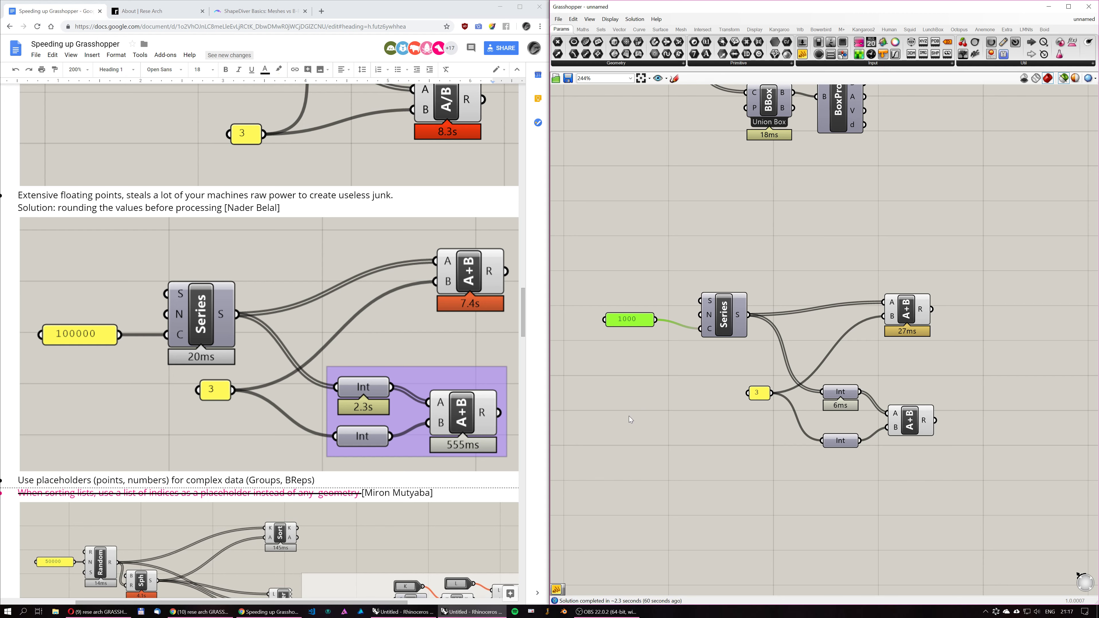
{"action": "right_click_drag", "start_coordinate": [833, 428], "coordinate": [794, 431]}
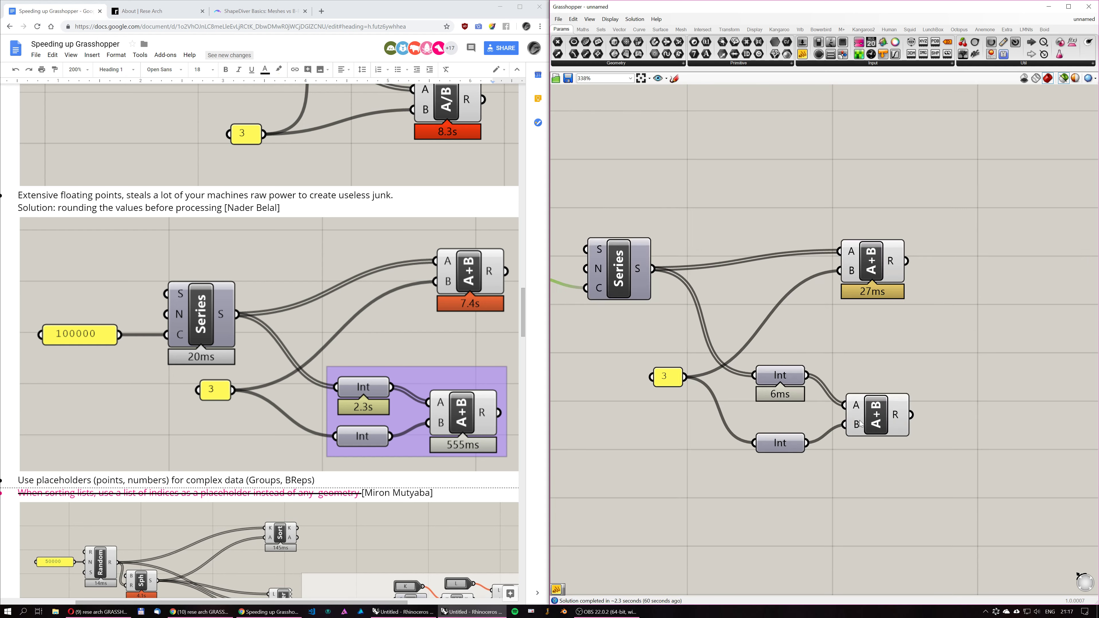
{"action": "right_click_drag", "start_coordinate": [650, 379], "coordinate": [703, 373]}
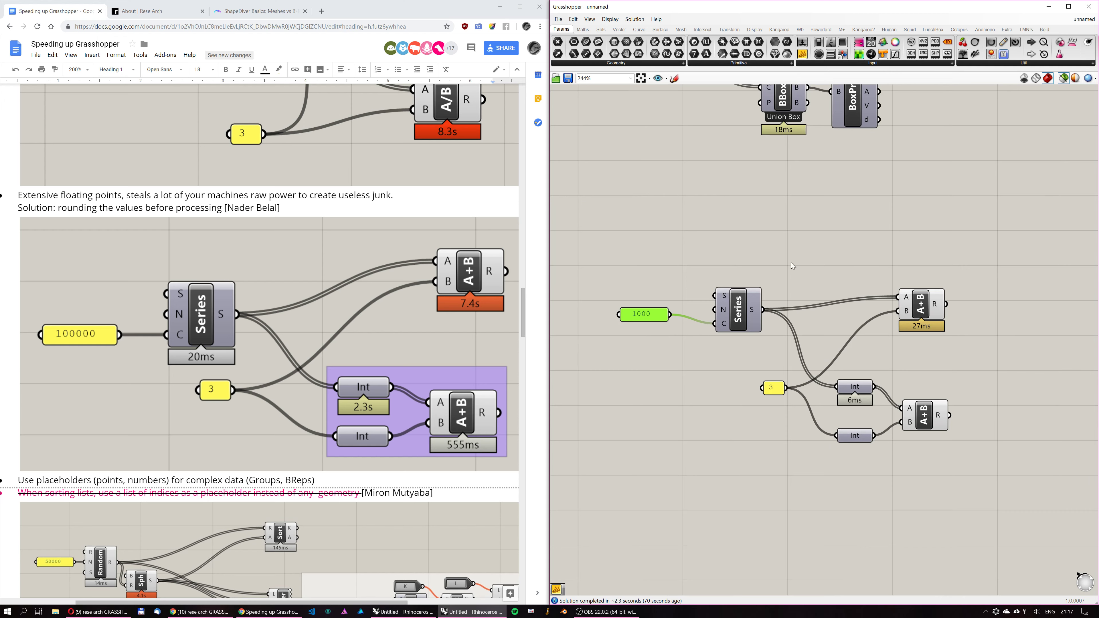
Set the Series count panel to 10000 and bring both addition branches into view.
{"action": "double_click", "coordinate": [648, 315]}
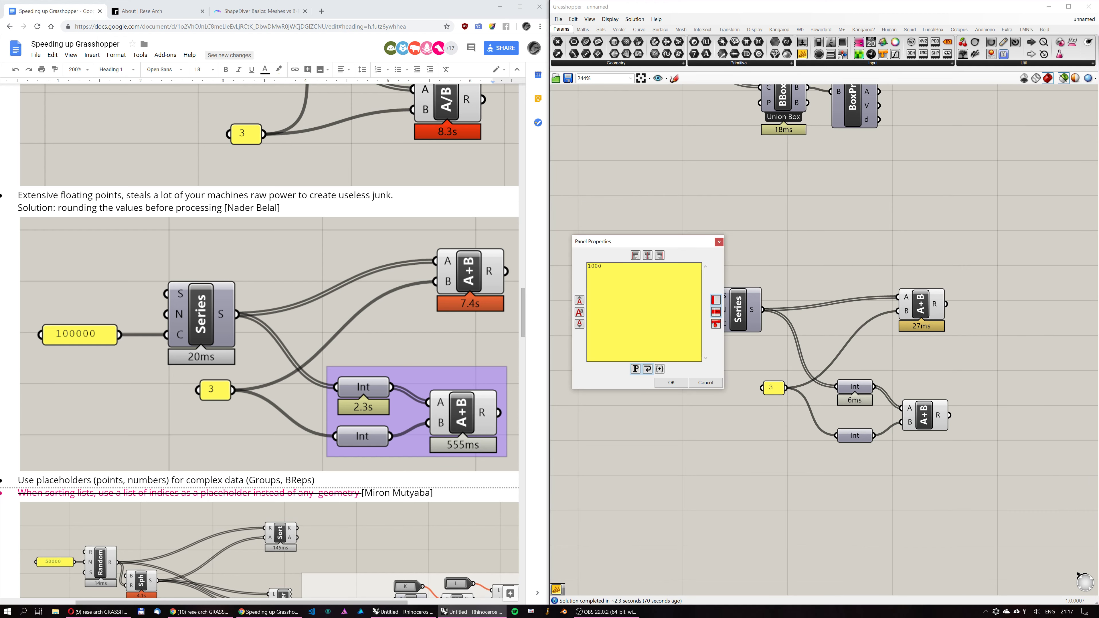
{"action": "type", "text": "0"}
{"action": "left_click", "coordinate": [670, 382]}
{"action": "right_click_drag", "start_coordinate": [951, 398], "coordinate": [921, 393]}
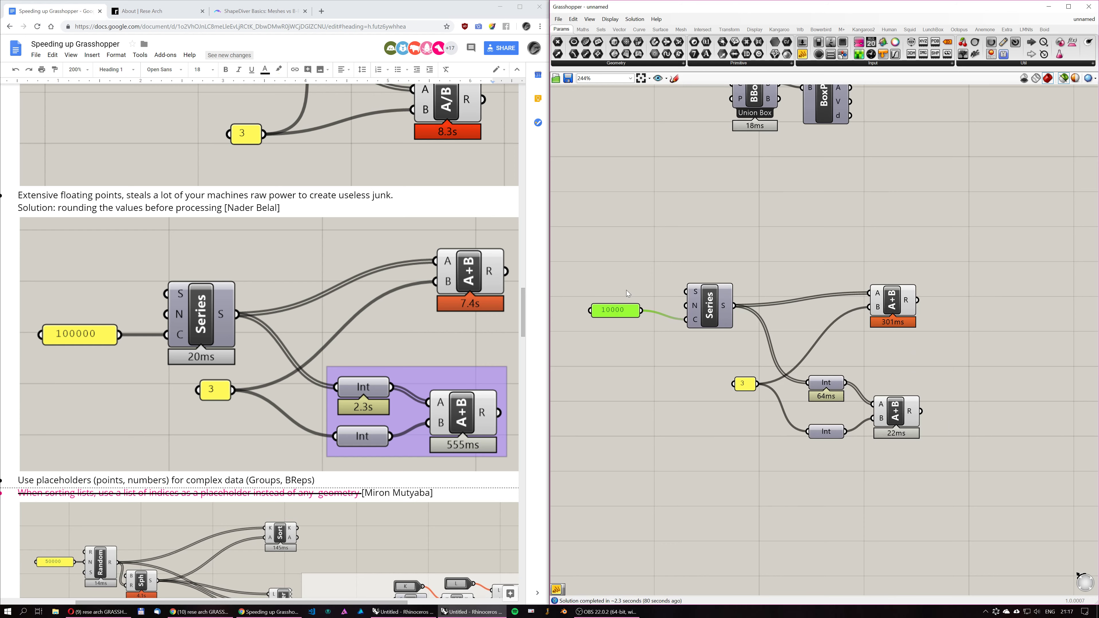
Bring the BBox and Series definitions into view together and disable the Grasshopper solver.
{"action": "scroll", "coordinate": [747, 392], "scroll_direction": "down", "scroll_amount": 3}
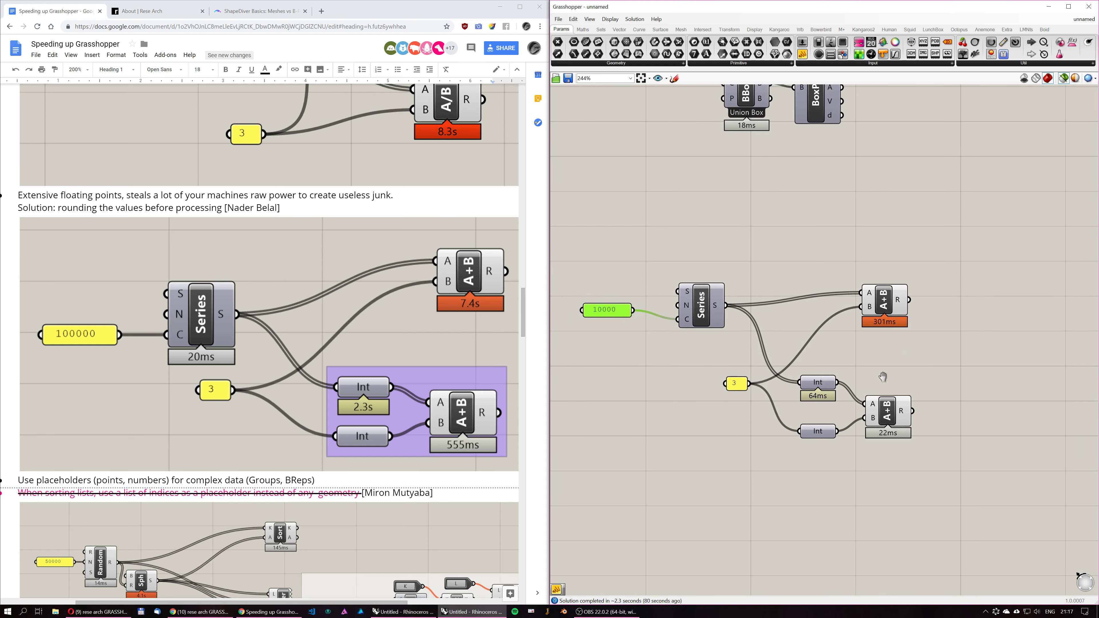
{"action": "scroll", "coordinate": [186, 298], "scroll_direction": "down", "scroll_amount": 3}
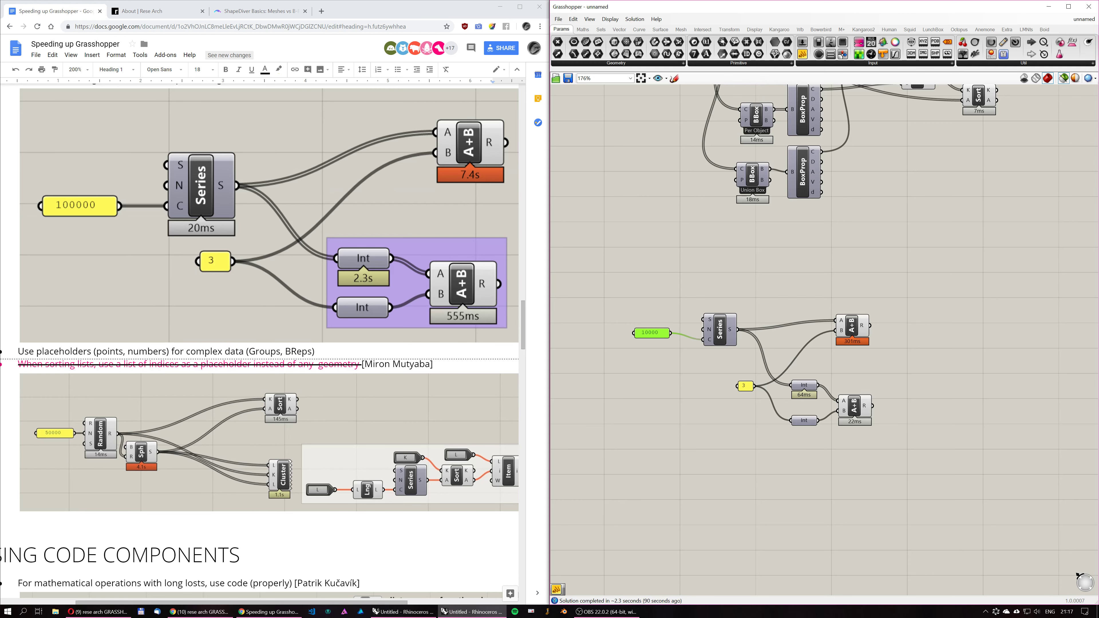
{"action": "right_click_drag", "start_coordinate": [941, 256], "coordinate": [997, 425]}
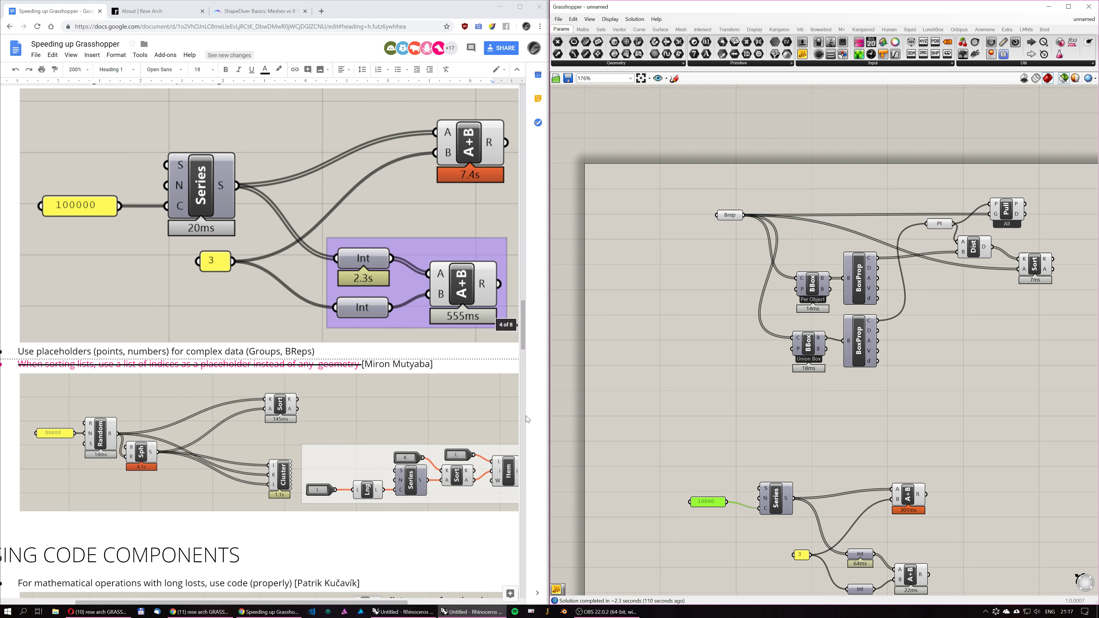
{"action": "key", "text": "alt+Tab"}
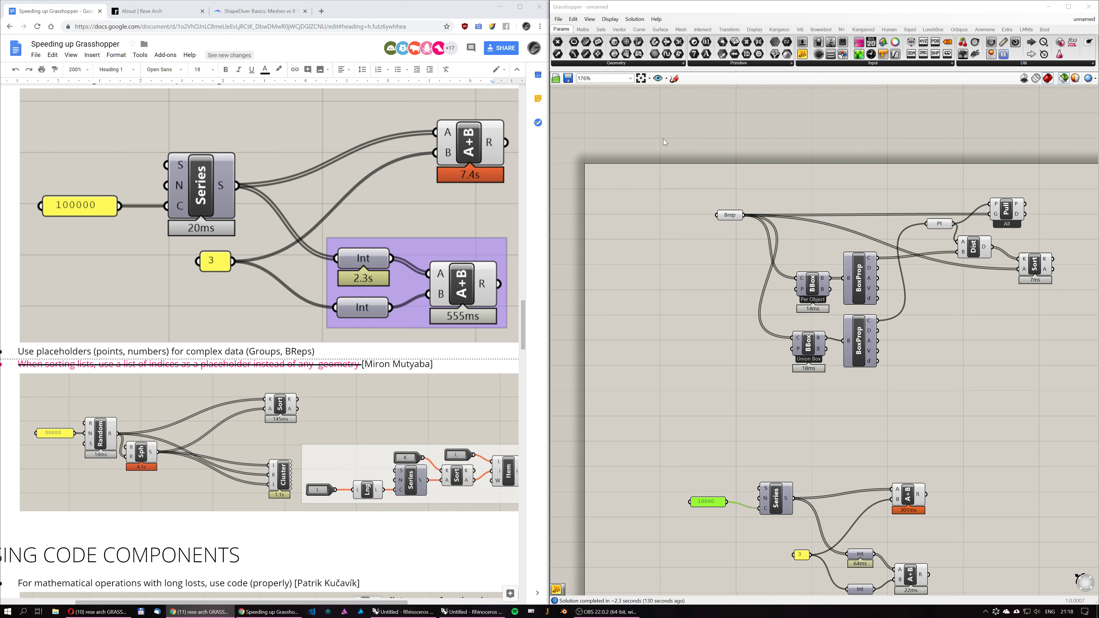
{"action": "middle_click", "coordinate": [694, 360]}
{"action": "left_click", "coordinate": [696, 385]}
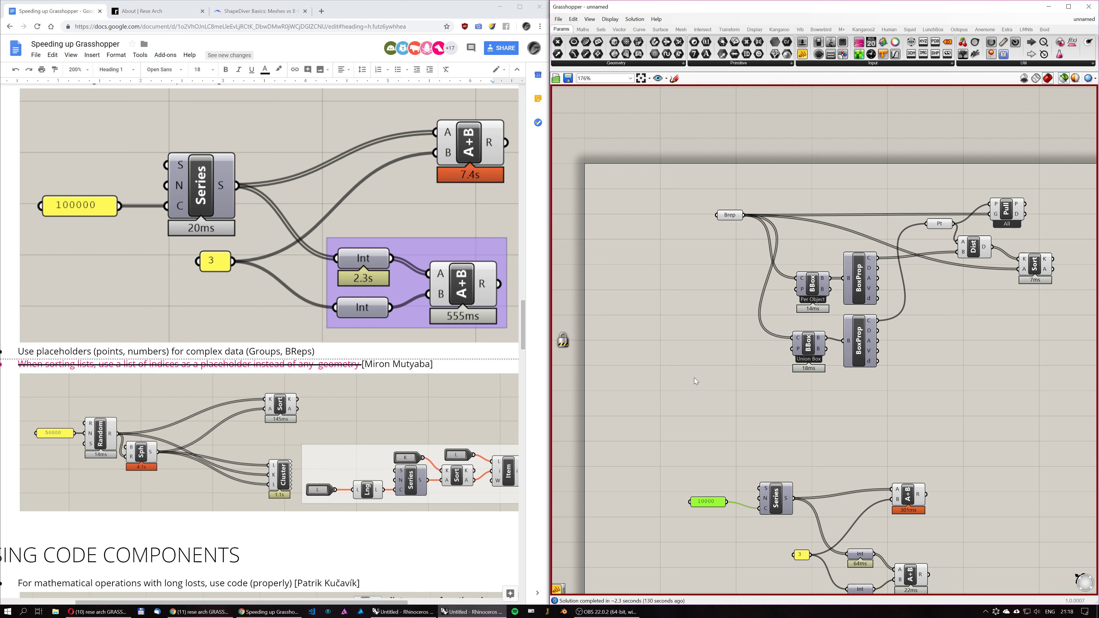
Look through the plug-in loading list in the Solver section of the Grasshopper preferences, and close the settings.
{"action": "left_click", "coordinate": [564, 20]}
{"action": "left_click", "coordinate": [602, 171]}
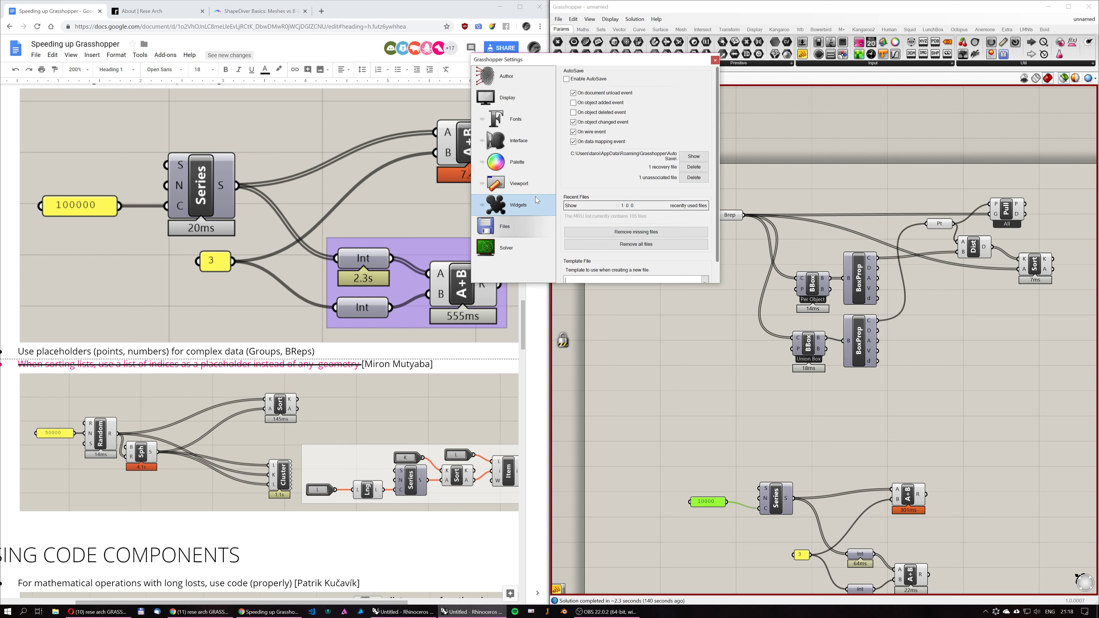
{"action": "left_click", "coordinate": [528, 262]}
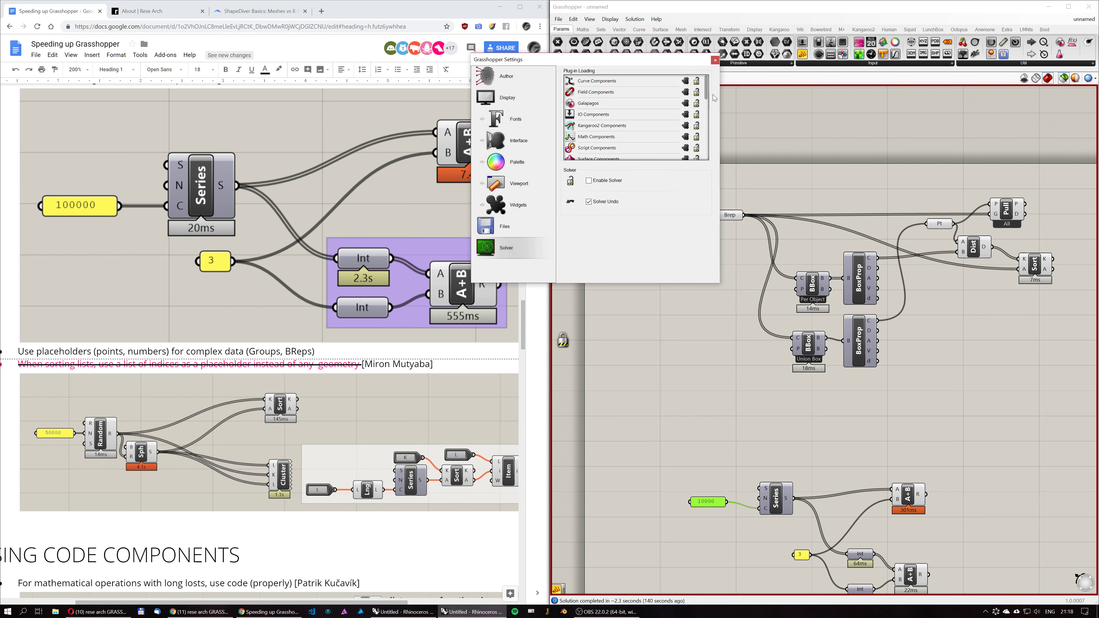
{"action": "left_click_drag", "start_coordinate": [705, 92], "coordinate": [705, 154]}
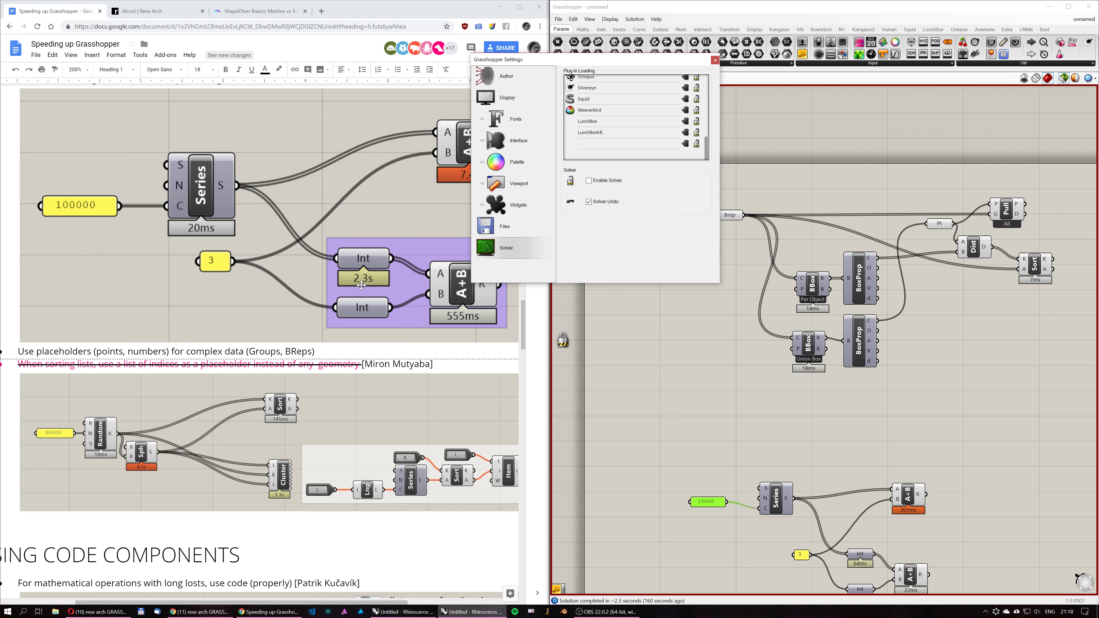
{"action": "left_click", "coordinate": [372, 13]}
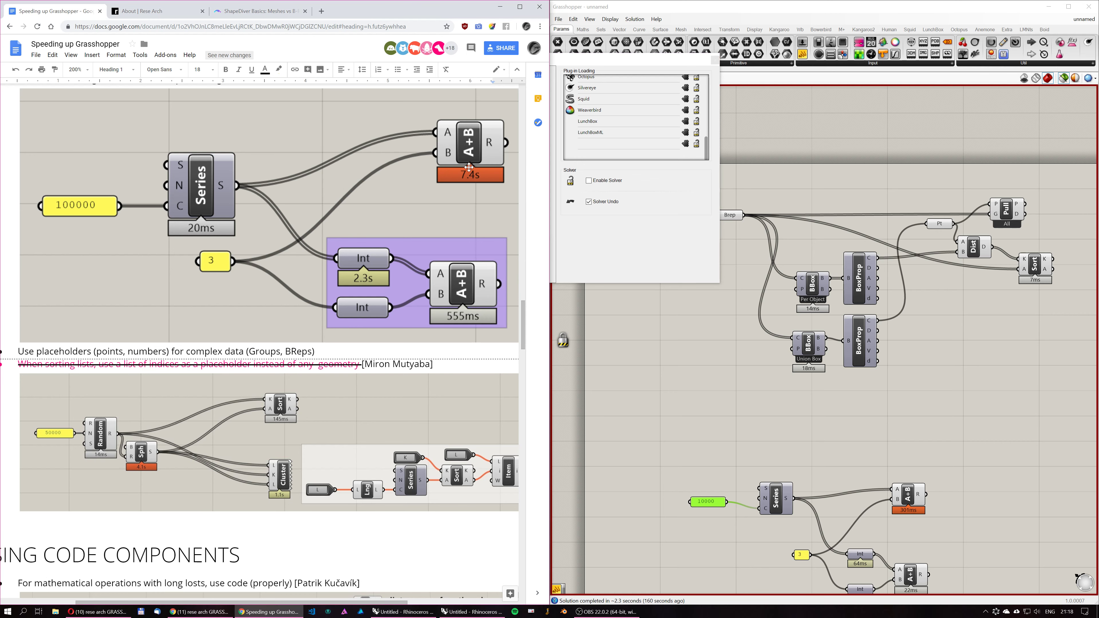
{"action": "left_click", "coordinate": [659, 59]}
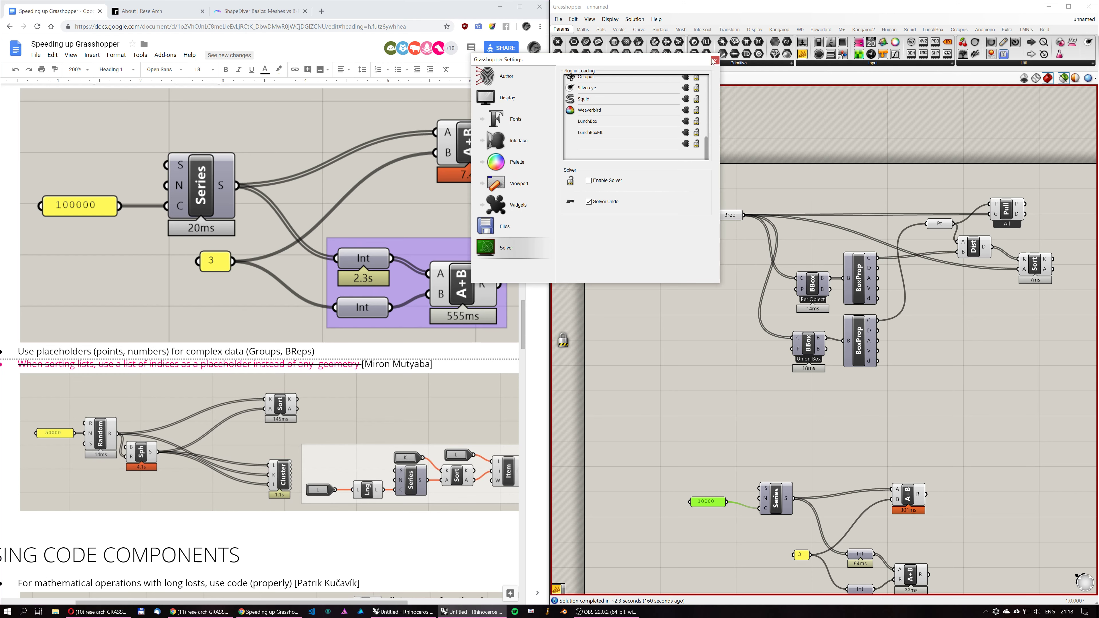
{"action": "left_click", "coordinate": [714, 60]}
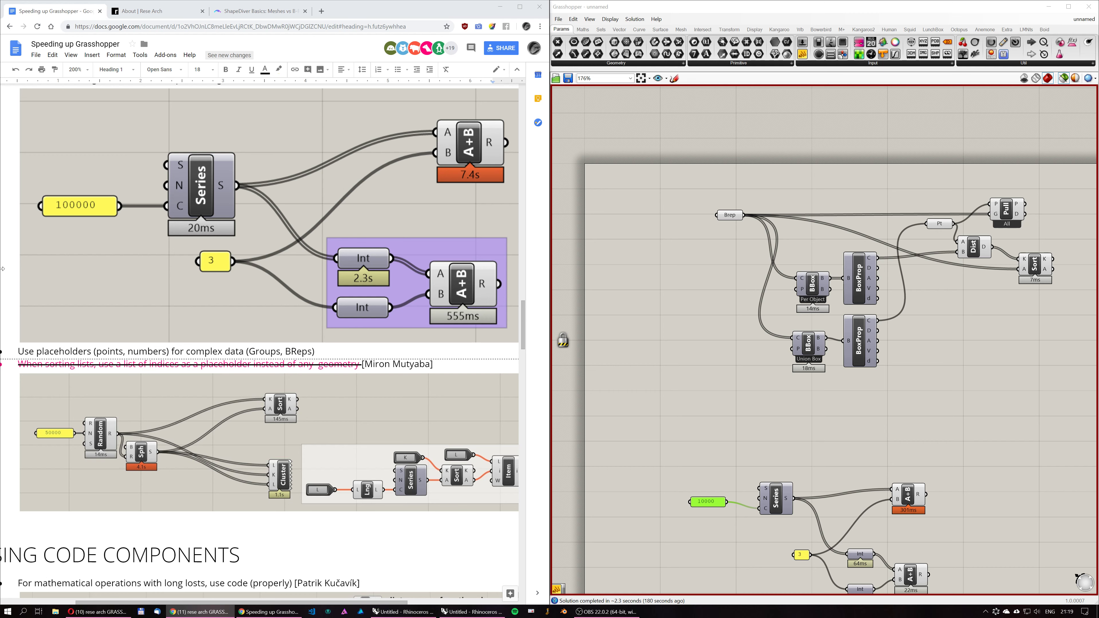
Maximize the document window and go past the Using Code Components section to Filtering Relevant Data and Utilizing Paths.
{"action": "scroll", "coordinate": [228, 332], "scroll_direction": "down", "scroll_amount": 1}
{"action": "scroll", "coordinate": [229, 332], "scroll_direction": "down", "scroll_amount": 1}
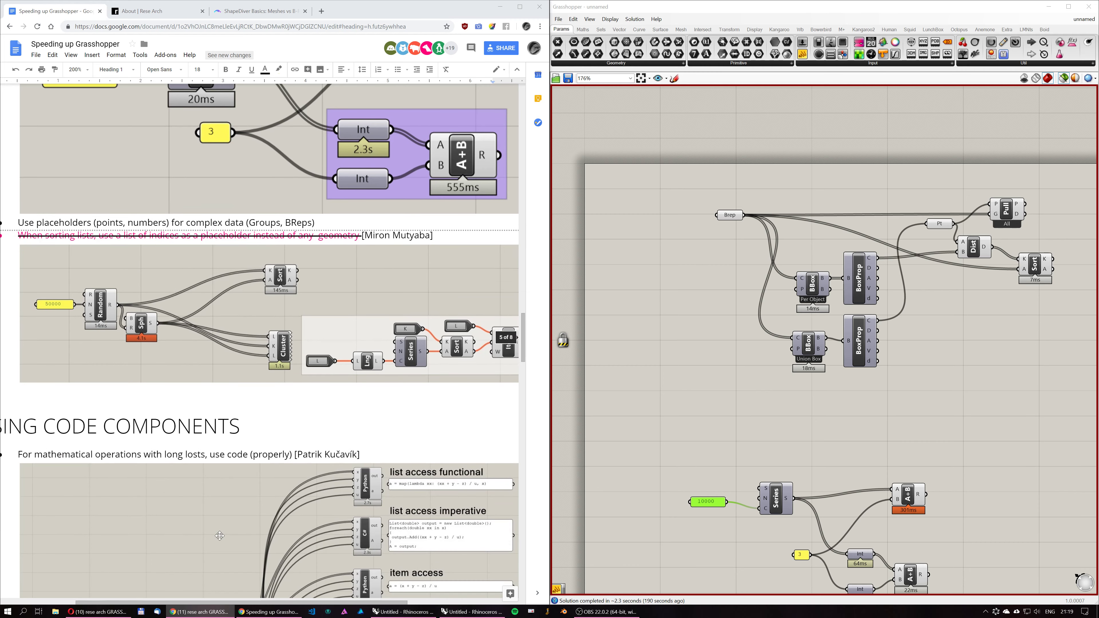
{"action": "left_click_drag", "start_coordinate": [153, 603], "coordinate": [122, 603]}
{"action": "left_click", "coordinate": [522, 10]}
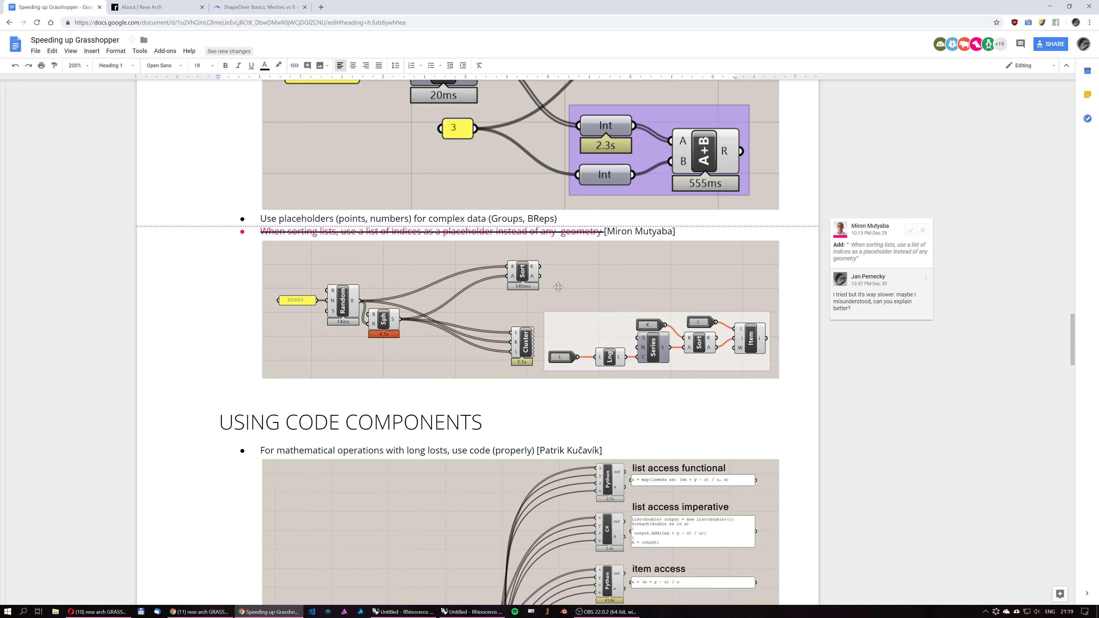
{"action": "scroll", "coordinate": [557, 288], "scroll_direction": "down", "scroll_amount": 2}
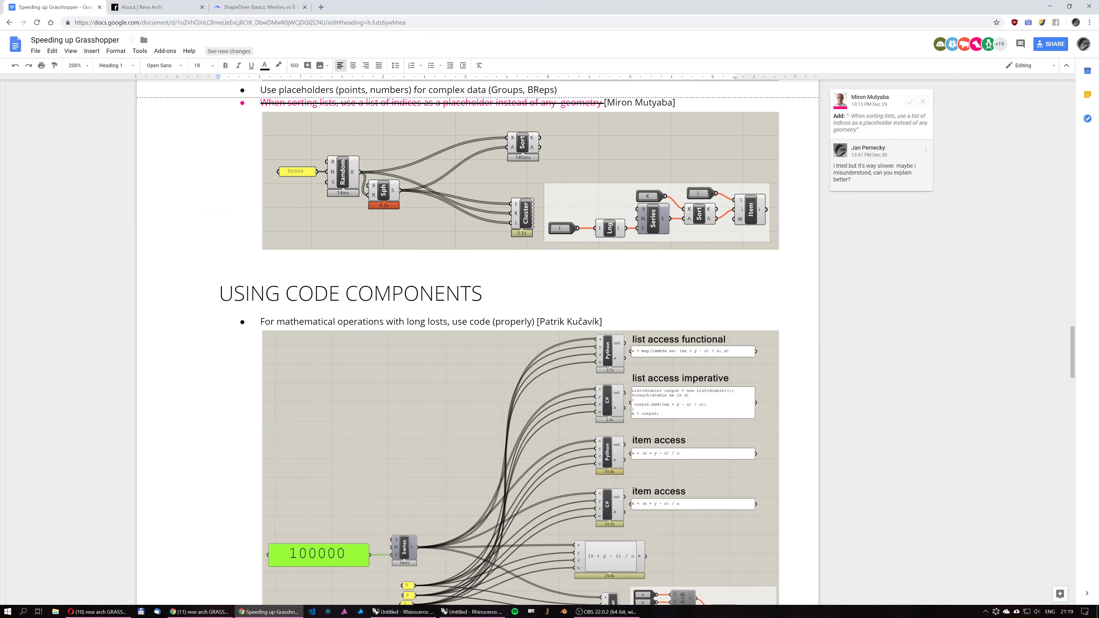
{"action": "scroll", "coordinate": [561, 267], "scroll_direction": "down", "scroll_amount": 15}
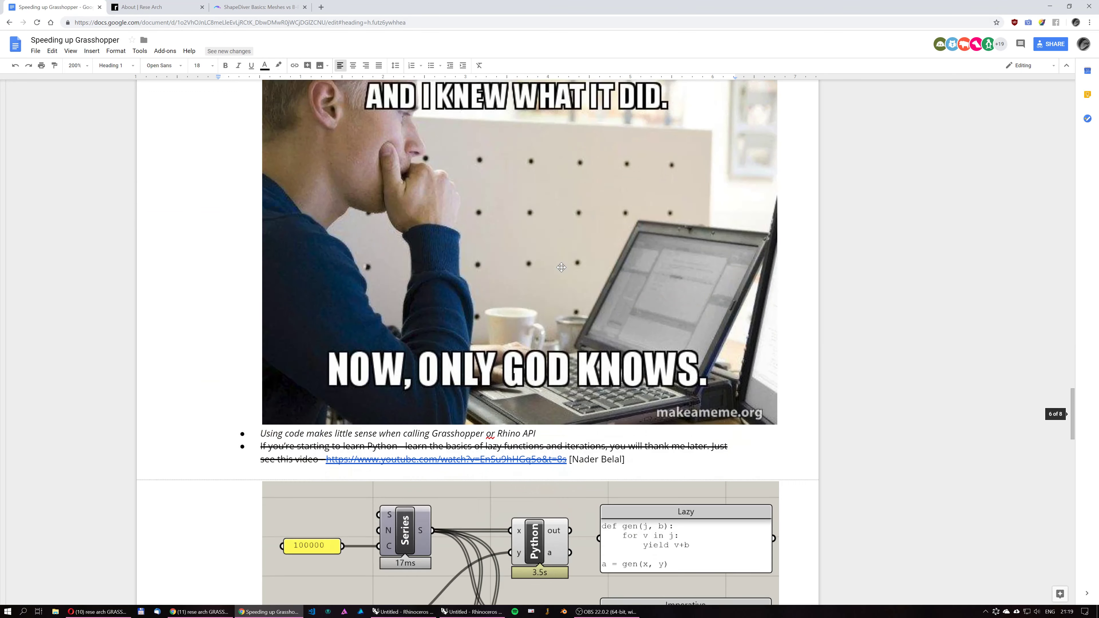
{"action": "scroll", "coordinate": [561, 267], "scroll_direction": "down", "scroll_amount": 10}
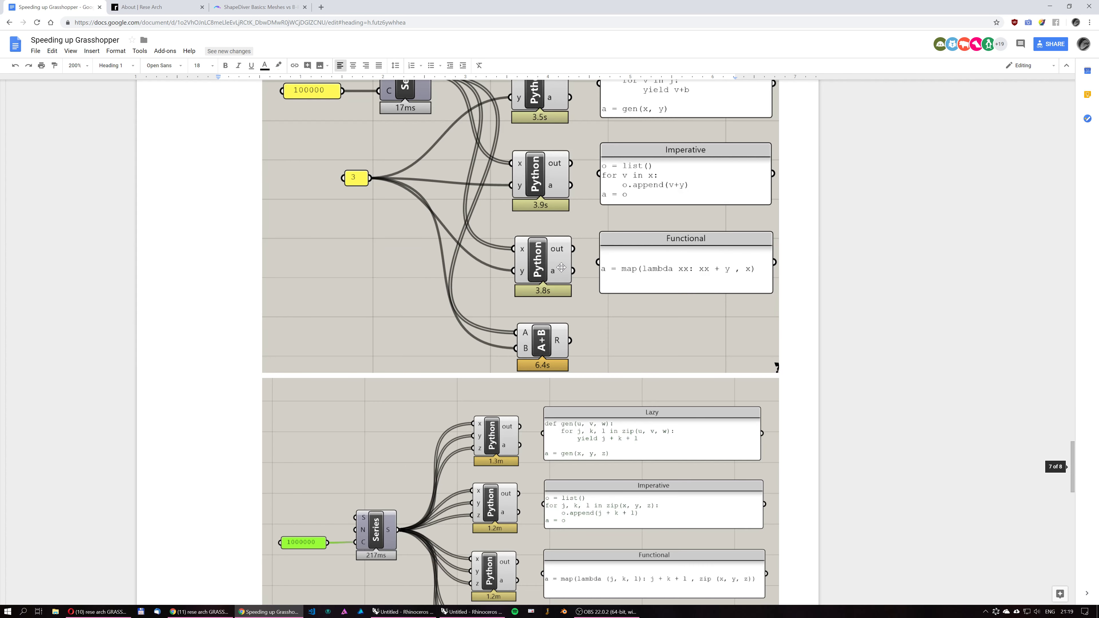
{"action": "scroll", "coordinate": [561, 268], "scroll_direction": "down", "scroll_amount": 8}
{"action": "scroll", "coordinate": [561, 267], "scroll_direction": "down", "scroll_amount": 4}
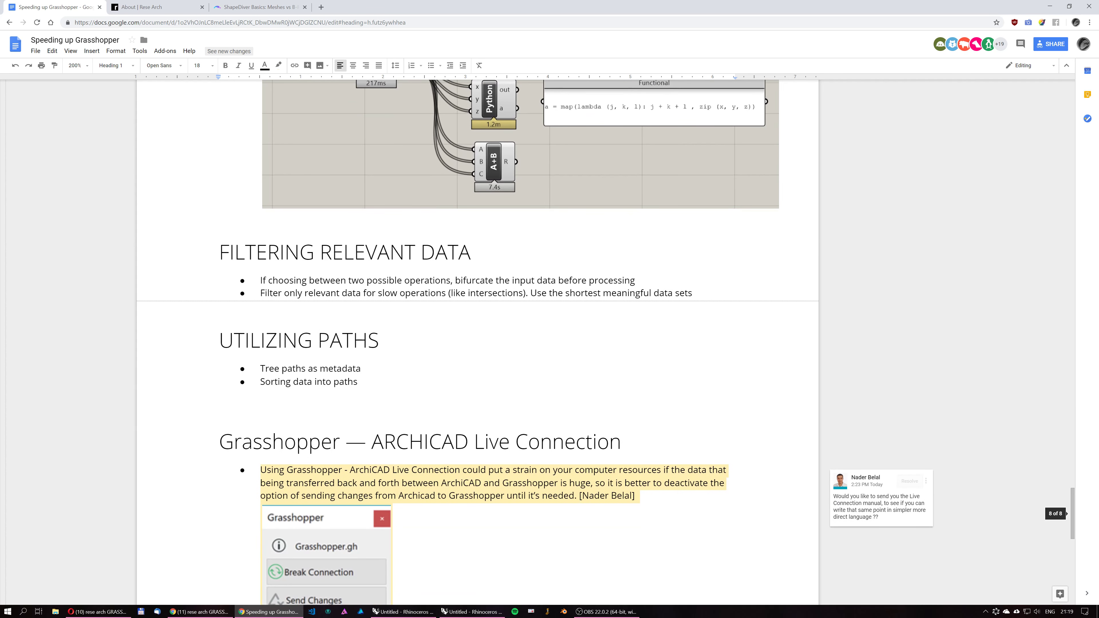
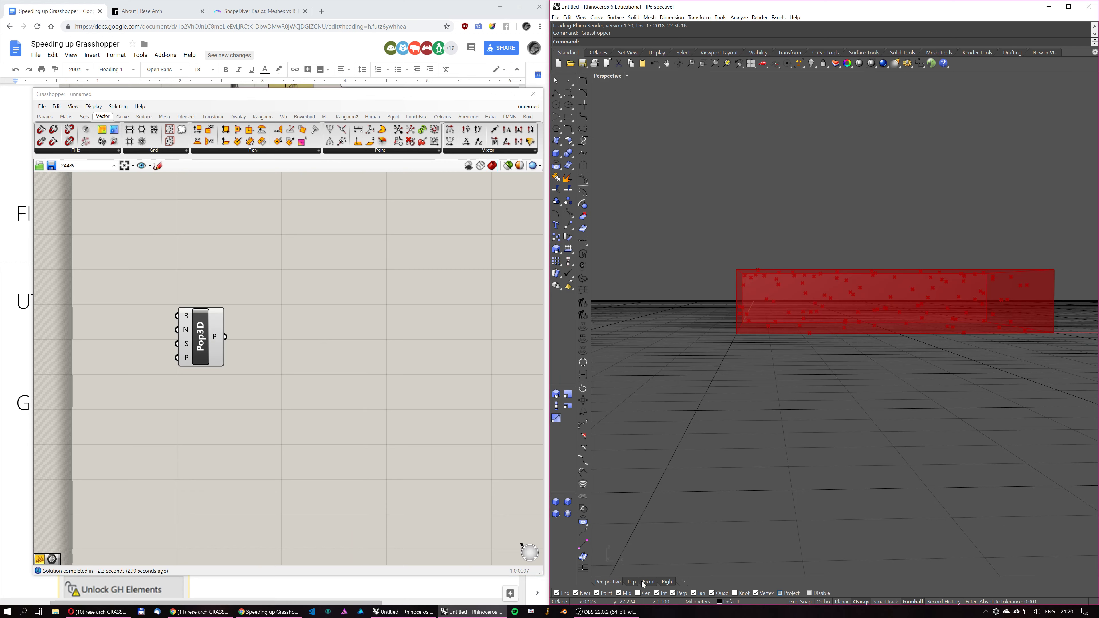
Frame the populated box in Rhino's Front view and make room around the Pop3D component on the Grasshopper canvas.
{"action": "scroll", "coordinate": [883, 282], "scroll_direction": "up", "scroll_amount": 5}
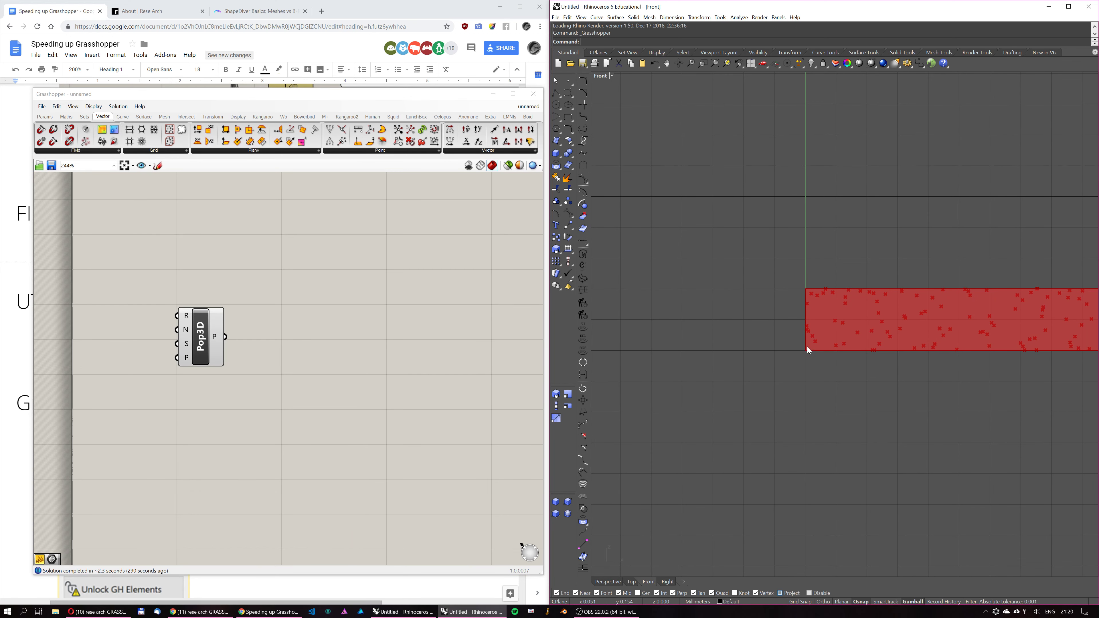
{"action": "right_click_drag", "start_coordinate": [814, 343], "coordinate": [749, 351]}
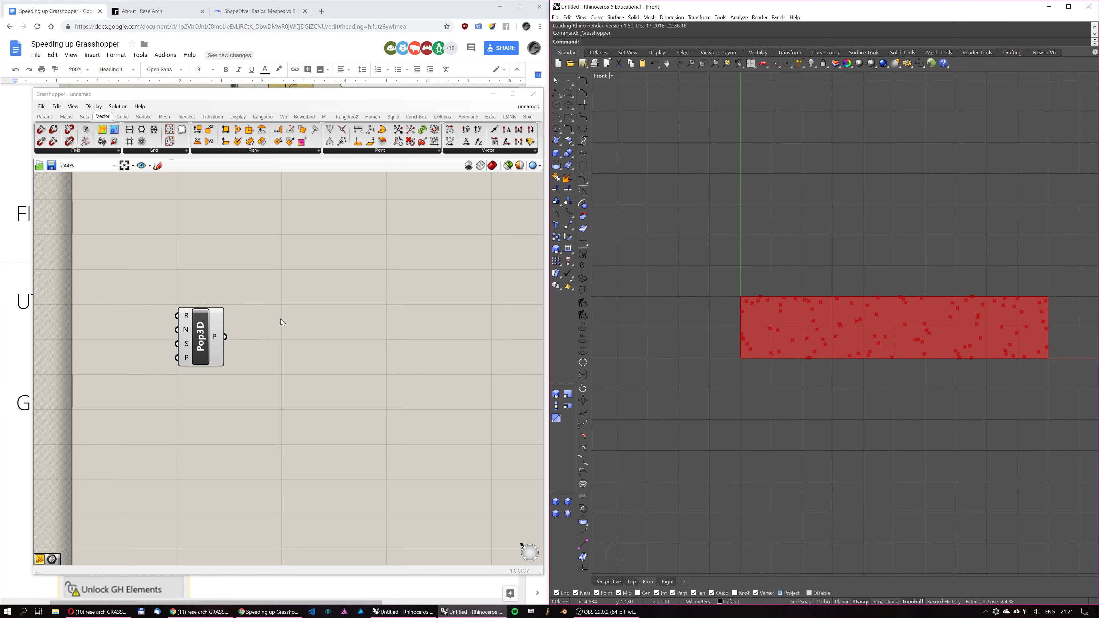
{"action": "right_click_drag", "start_coordinate": [292, 326], "coordinate": [352, 291]}
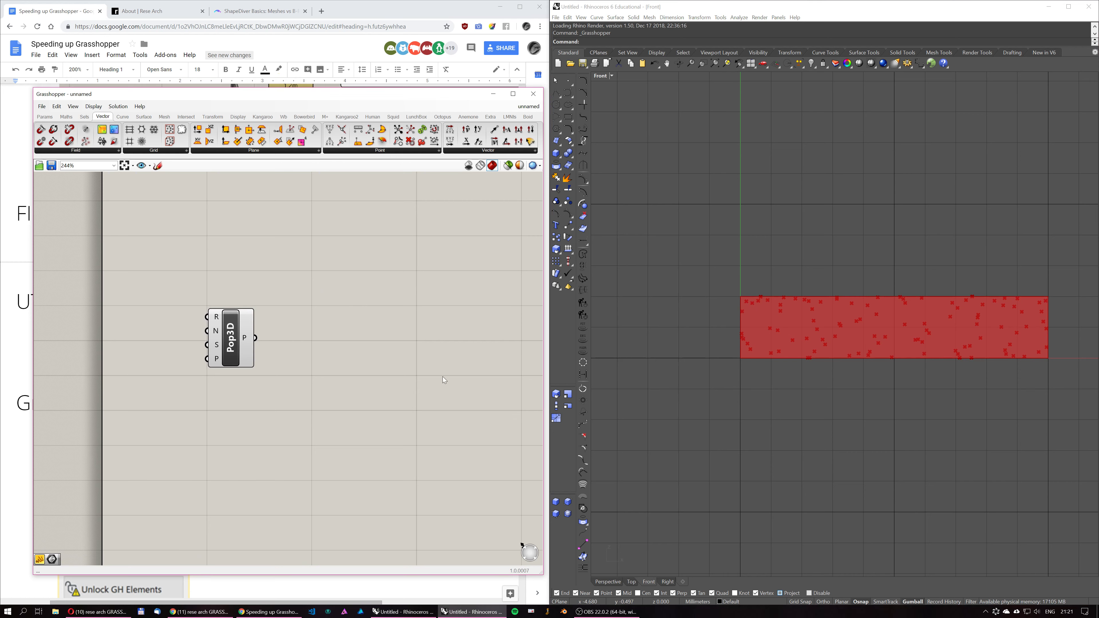
Add a Center Box component and connect Pop3D's P output to its B input.
{"action": "double_click", "coordinate": [357, 393]}
{"action": "type", "text": "box"}
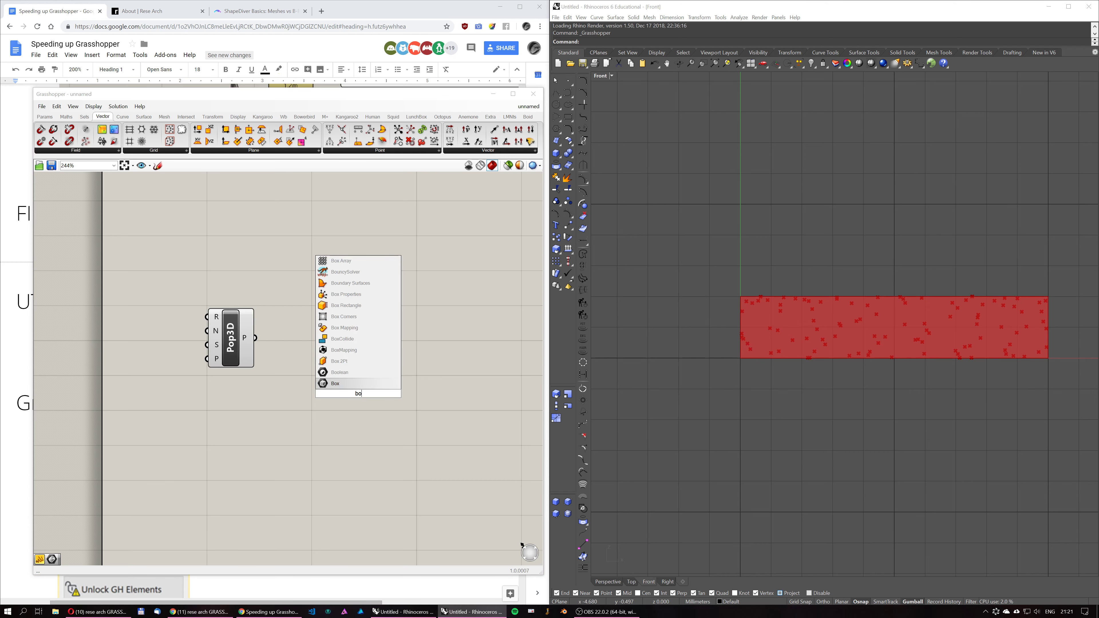
{"action": "key", "text": "Up"}
{"action": "key", "text": "Up"}
{"action": "key", "text": "Up"}
{"action": "key", "text": "Up"}
{"action": "key", "text": "Return"}
{"action": "left_click_drag", "start_coordinate": [255, 337], "coordinate": [348, 435]}
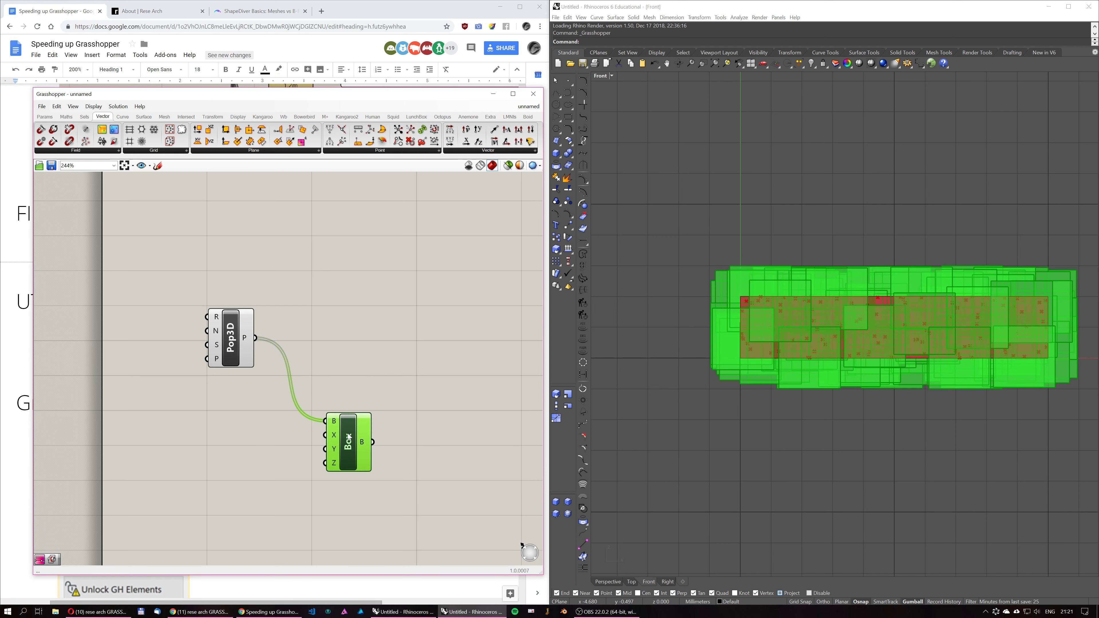
Add a number slider with the value 0.2 and connect it to the Box component's X, Y and Z inputs.
{"action": "double_click", "coordinate": [293, 464]}
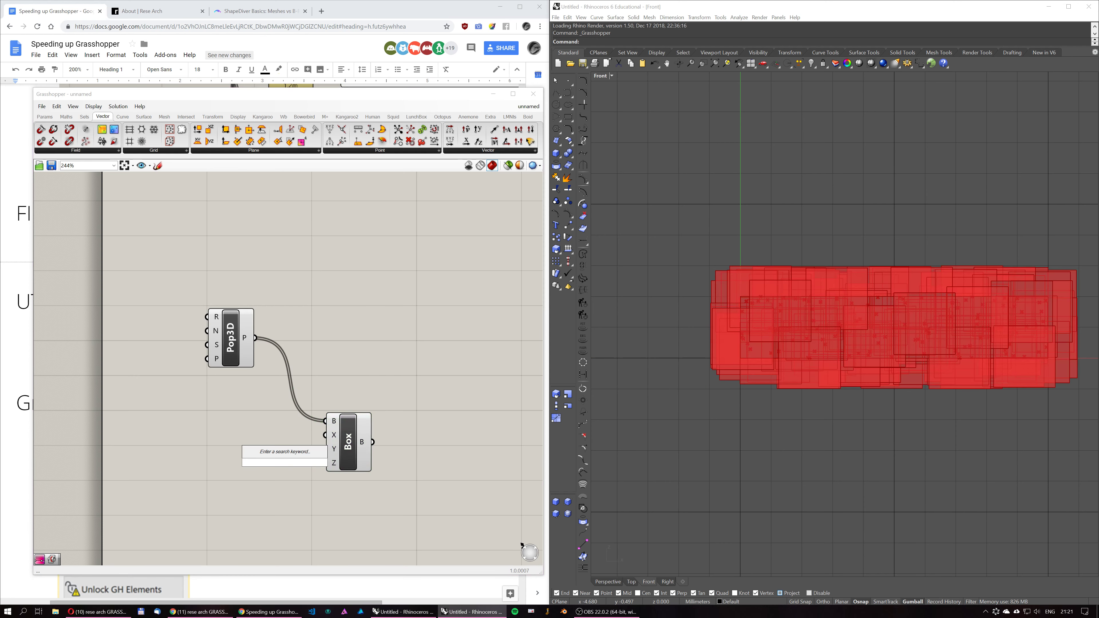
{"action": "key", "text": "Escape"}
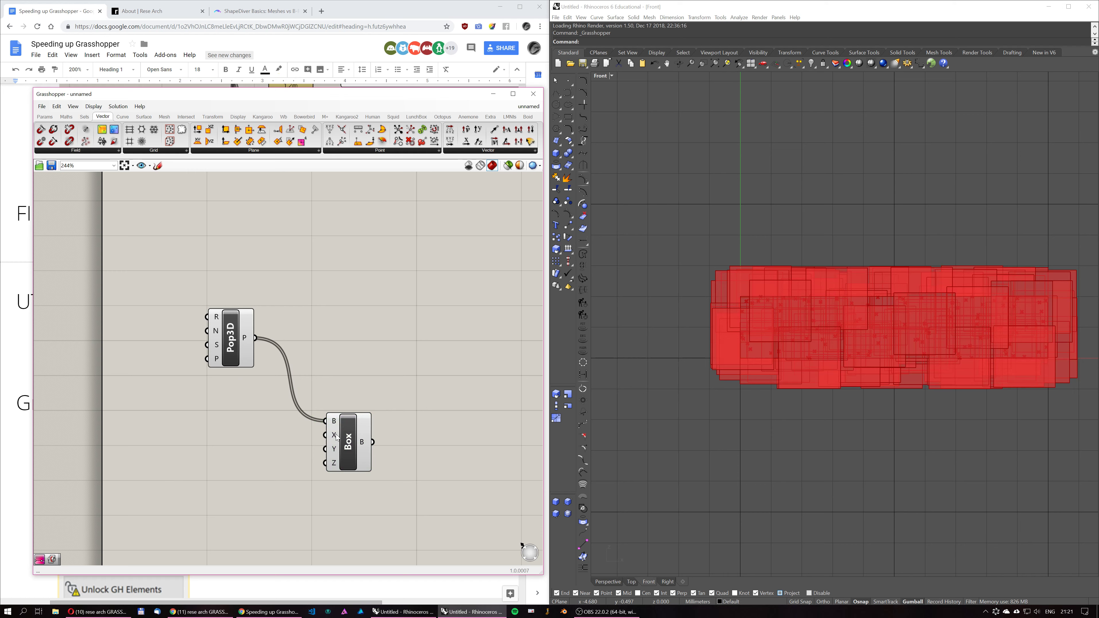
{"action": "double_click", "coordinate": [267, 461]}
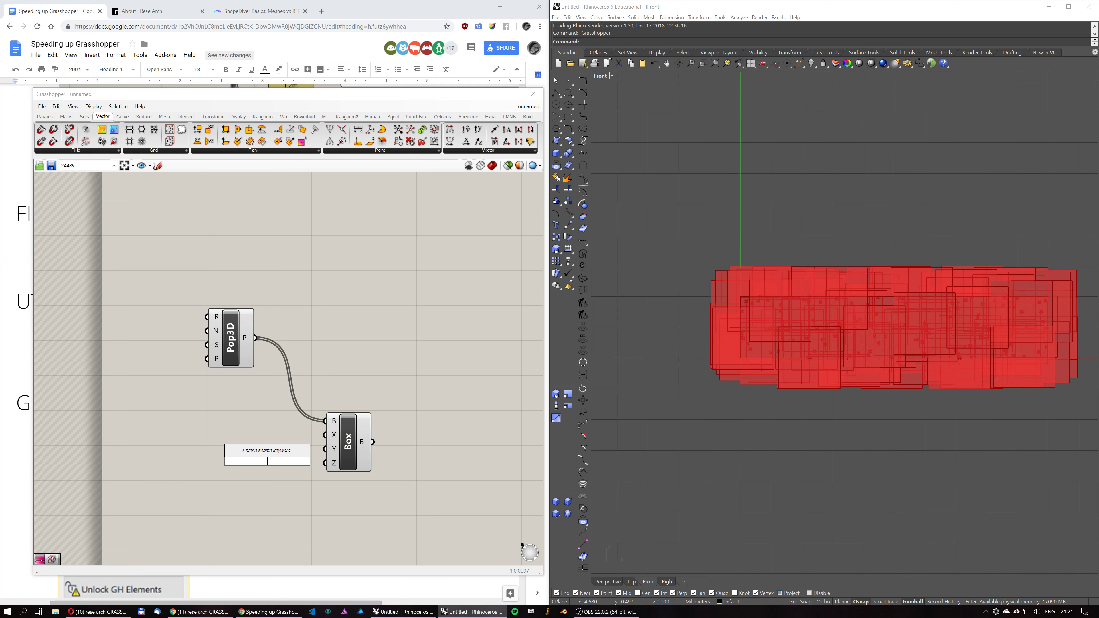
{"action": "type", "text": "0."}
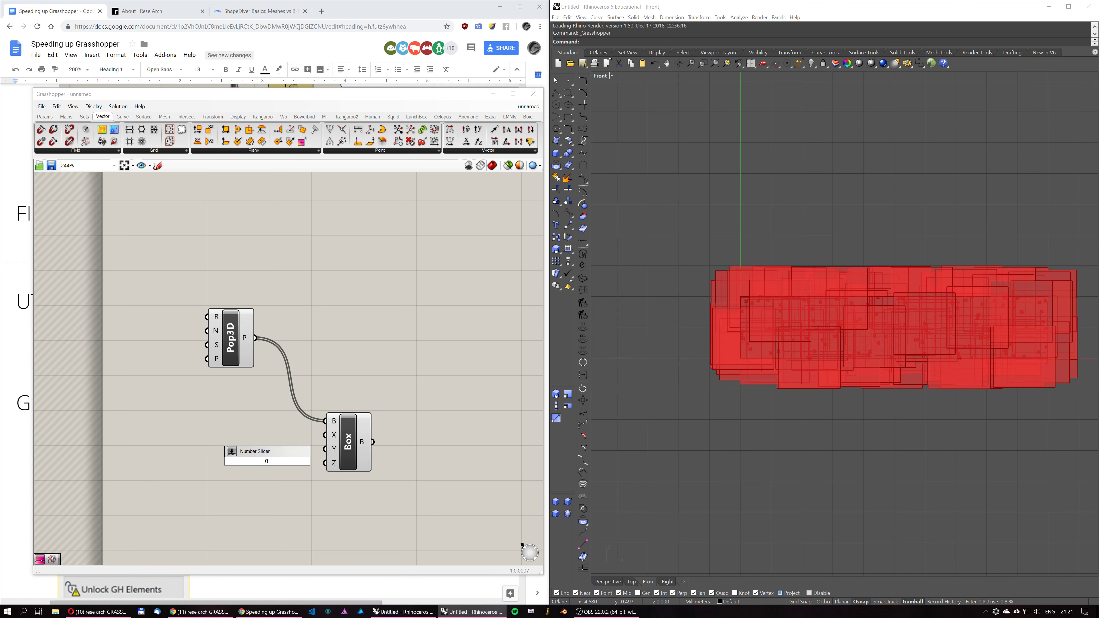
{"action": "key", "text": "Return"}
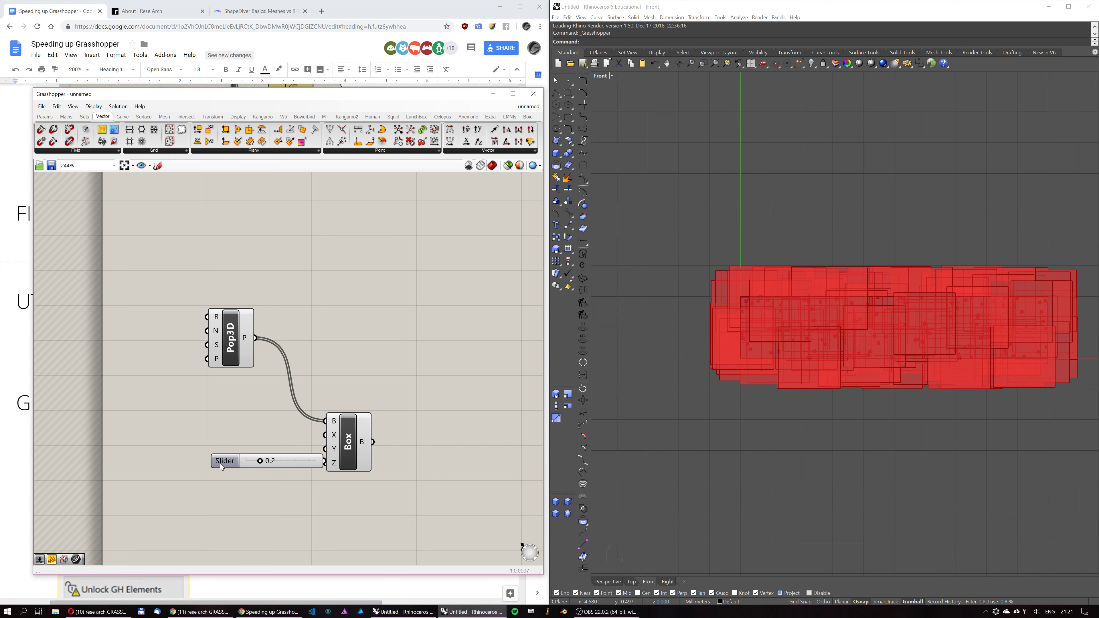
{"action": "left_click_drag", "start_coordinate": [216, 464], "coordinate": [168, 459]}
{"action": "left_click_drag", "start_coordinate": [276, 457], "coordinate": [325, 462]}
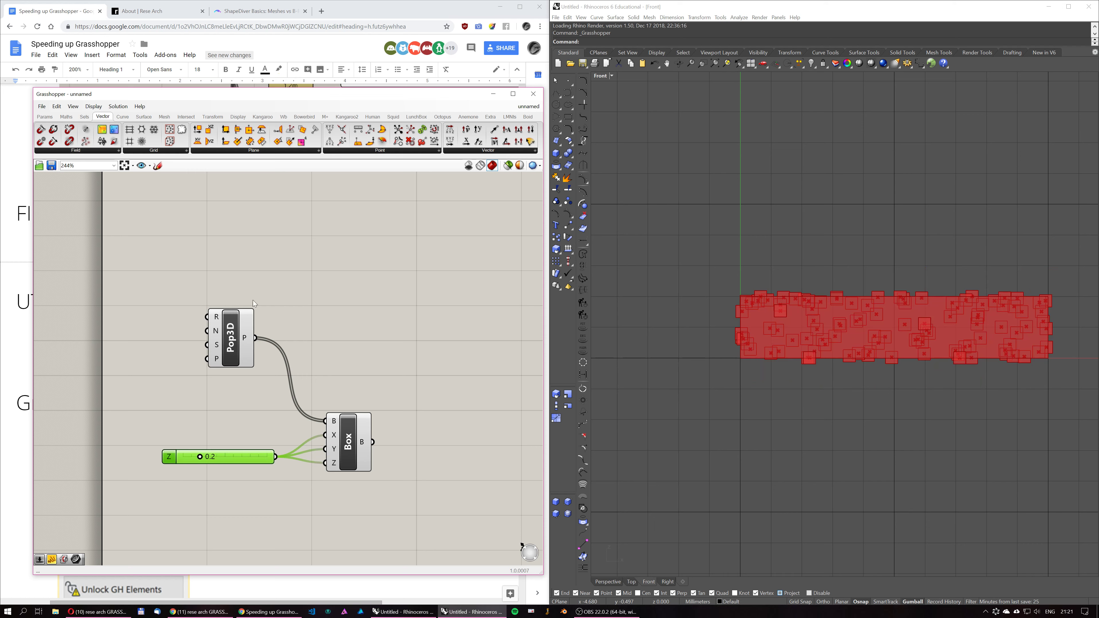
Turn off Pop3D's preview and insert a Point parameter between its P output and the Box component's B input.
{"action": "left_click", "coordinate": [236, 321]}
{"action": "middle_click", "coordinate": [273, 210]}
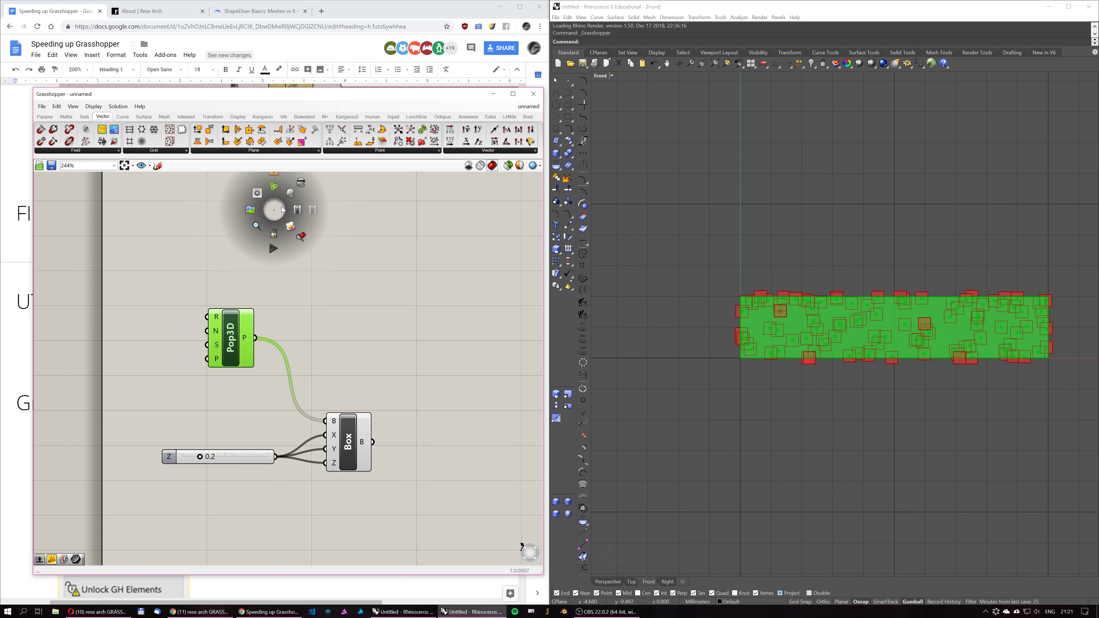
{"action": "double_click", "coordinate": [340, 269]}
{"action": "type", "text": "point"}
{"action": "key", "text": "Return"}
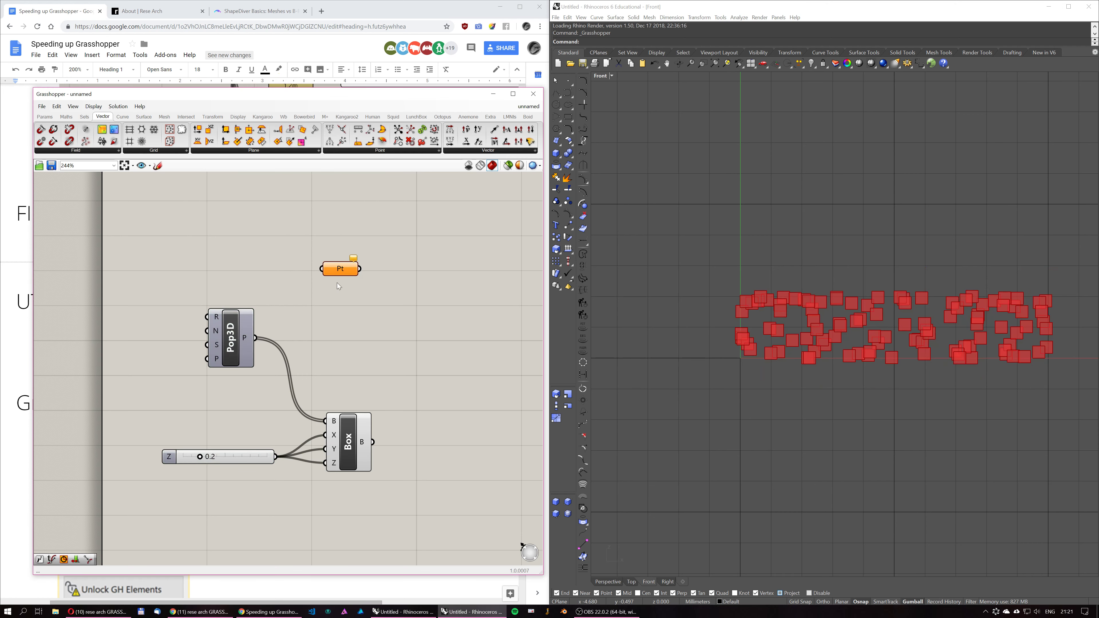
{"action": "left_click_drag", "start_coordinate": [258, 338], "coordinate": [332, 422]}
{"action": "left_click_drag", "start_coordinate": [295, 329], "coordinate": [298, 422]}
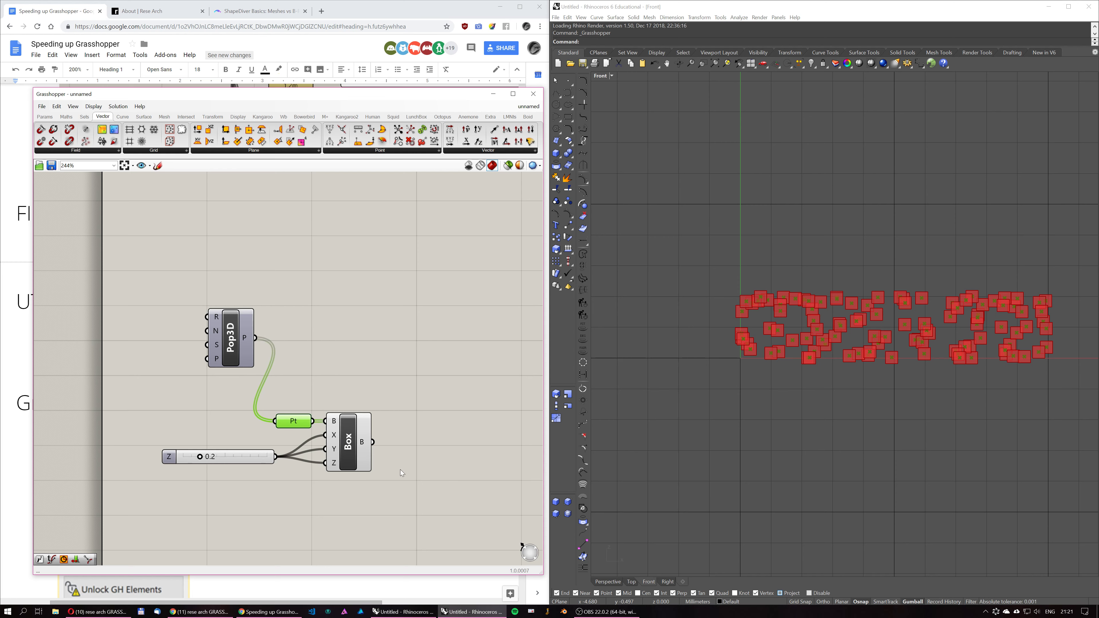
Move the slider, Point parameter and Box component together slightly farther from Pop3D.
{"action": "left_click_drag", "start_coordinate": [414, 501], "coordinate": [161, 337]}
{"action": "left_click_drag", "start_coordinate": [348, 444], "coordinate": [368, 464]}
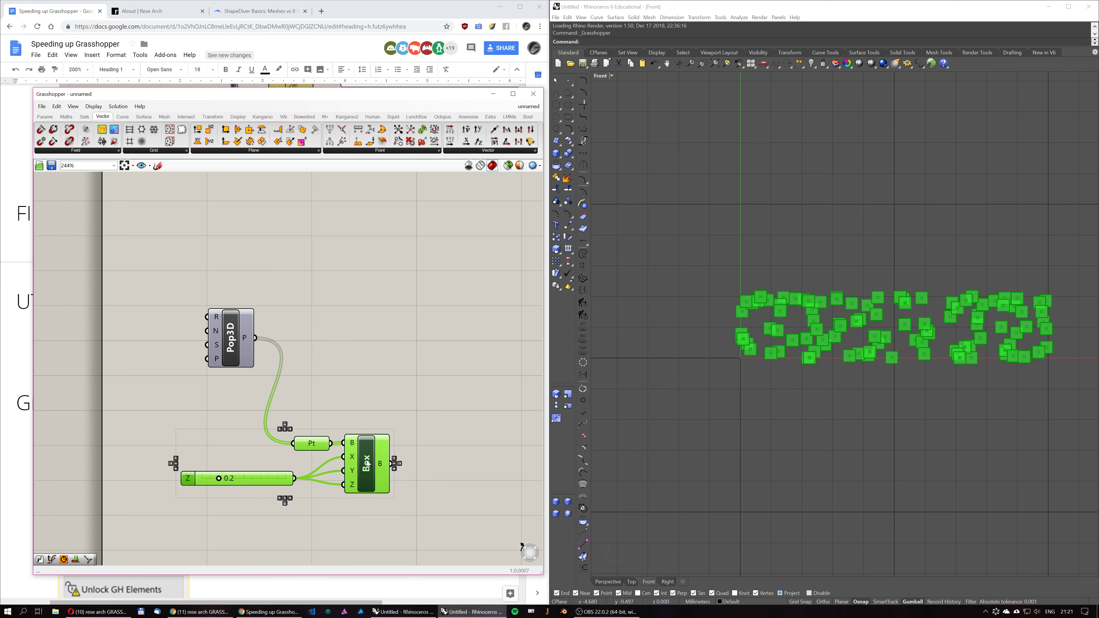
{"action": "left_click", "coordinate": [358, 387]}
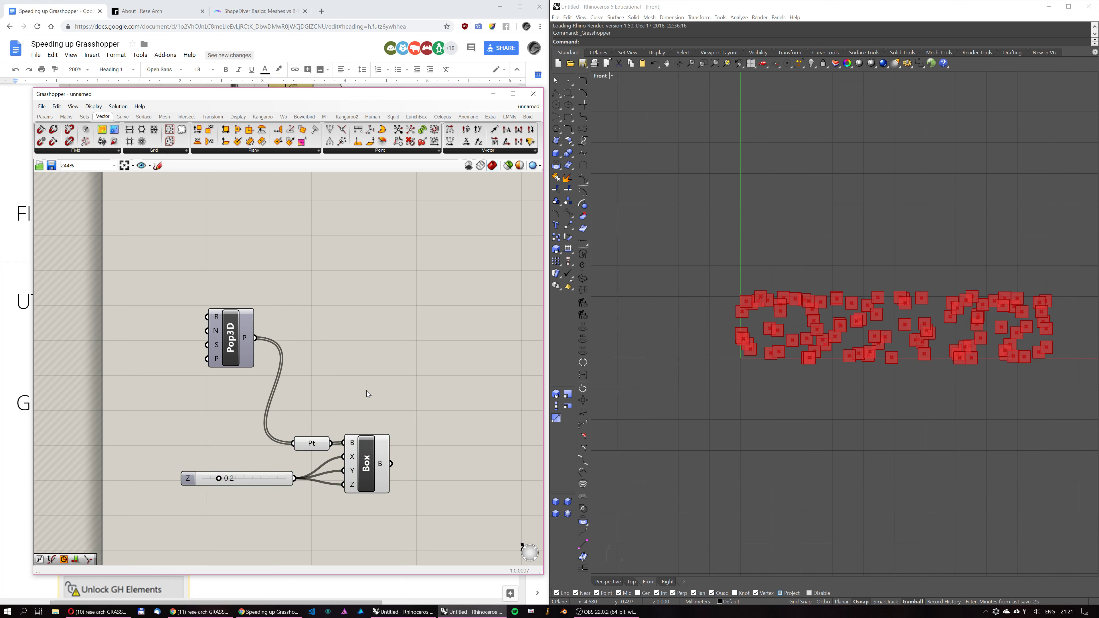
{"action": "right_click_drag", "start_coordinate": [366, 392], "coordinate": [350, 399]}
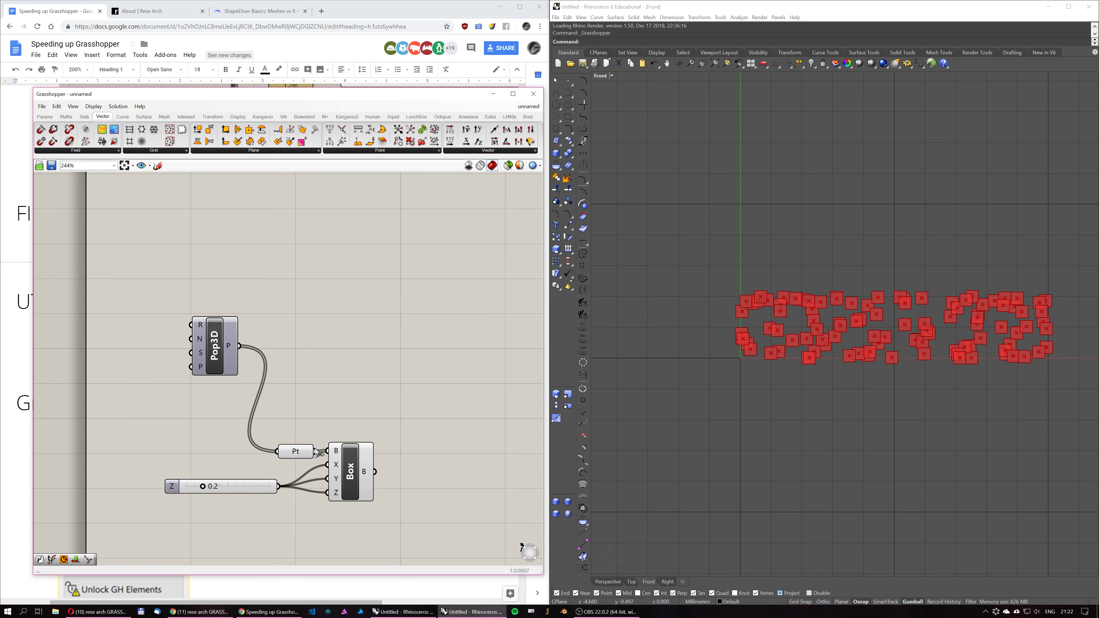
Move the Point parameter beside Pop3D, then add a Sphere component and connect the Point parameter to its B input.
{"action": "left_click", "coordinate": [296, 441]}
{"action": "left_click_drag", "start_coordinate": [284, 444], "coordinate": [264, 349]}
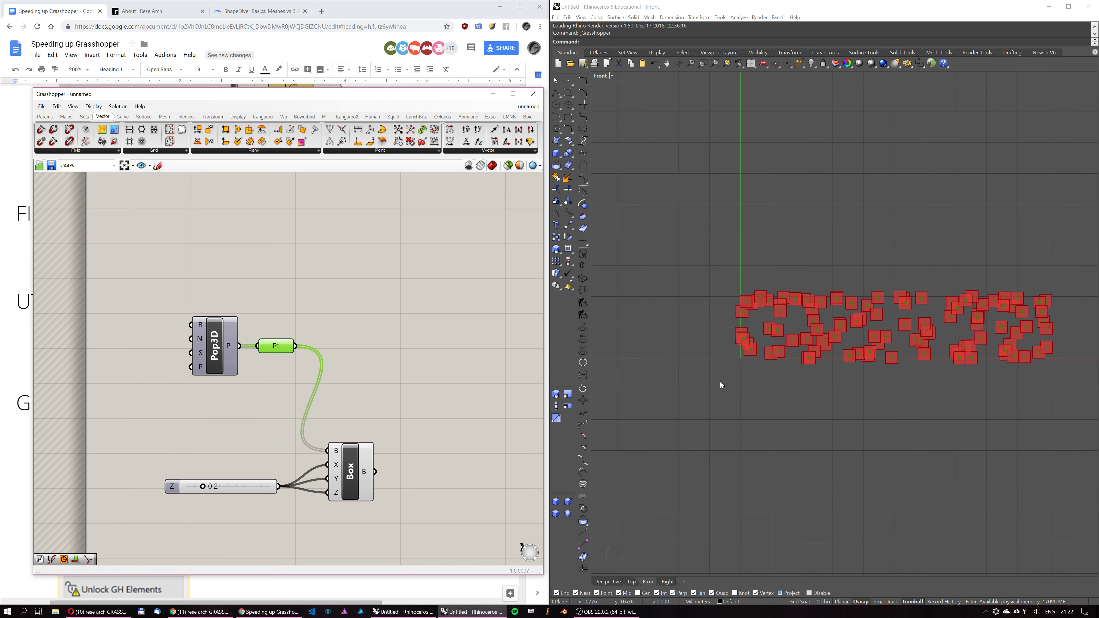
{"action": "double_click", "coordinate": [361, 257]}
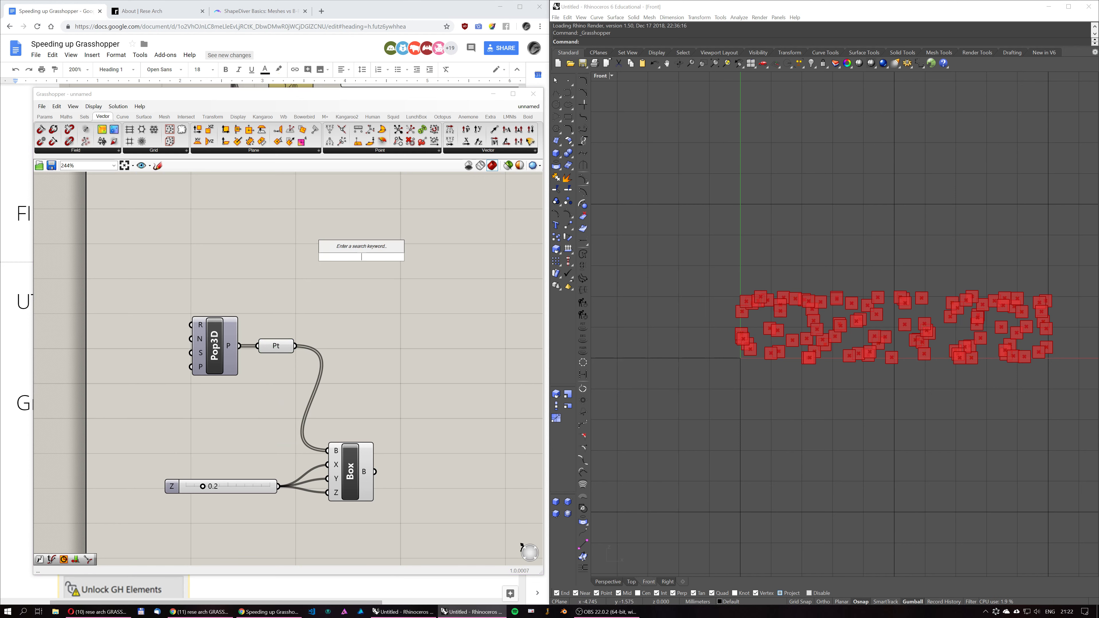
{"action": "type", "text": "sphere"}
{"action": "left_click", "coordinate": [341, 235]}
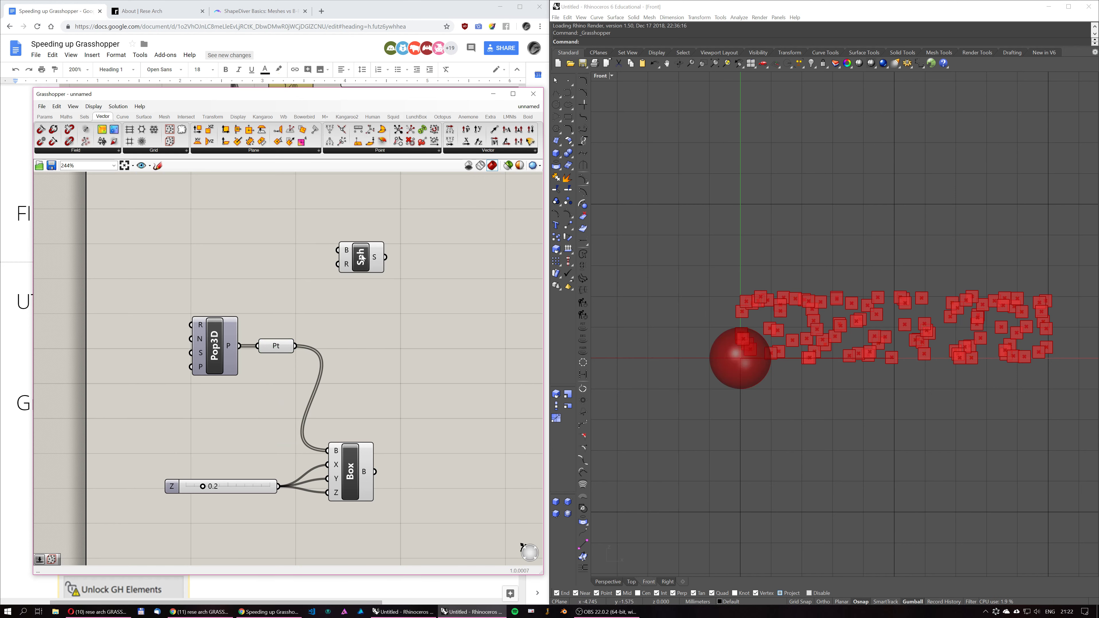
{"action": "left_click_drag", "start_coordinate": [296, 346], "coordinate": [341, 250]}
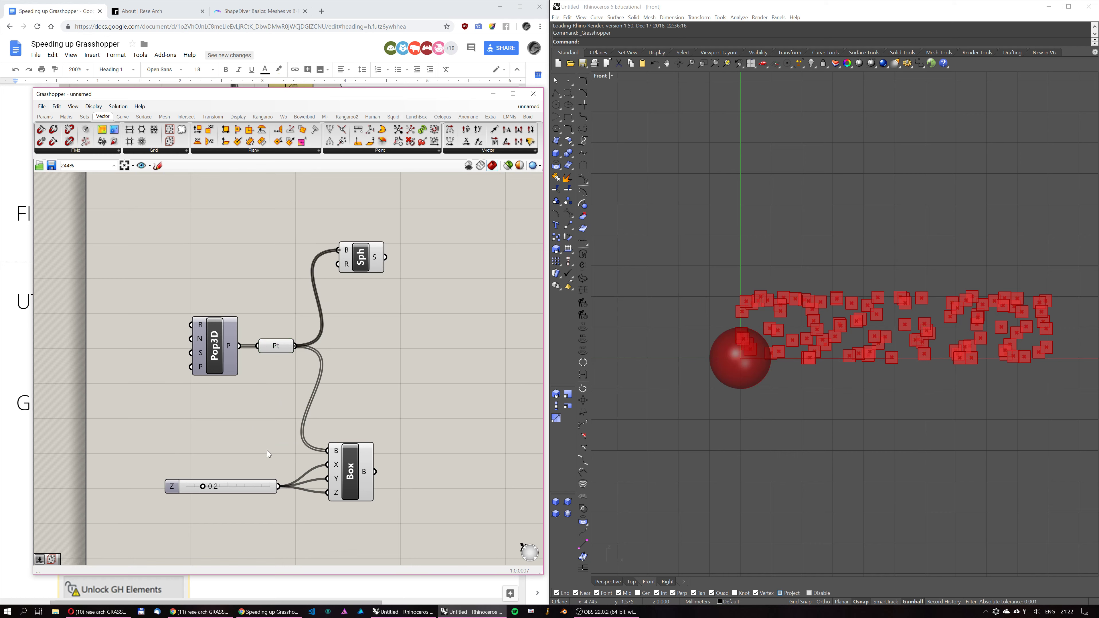
Duplicate the 0.2 number slider and connect the copy to the Sphere component's R input.
{"action": "left_click_drag", "start_coordinate": [177, 489], "coordinate": [188, 277], "text": "alt"}
{"action": "left_click_drag", "start_coordinate": [289, 273], "coordinate": [363, 276]}
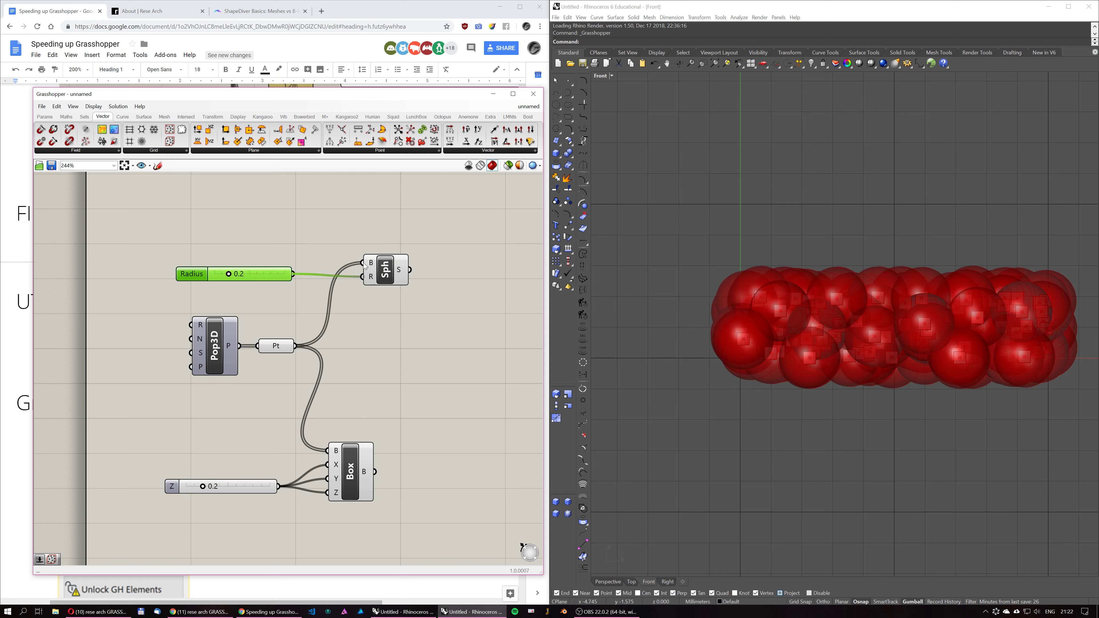
{"action": "scroll", "coordinate": [294, 315], "scroll_direction": "down", "scroll_amount": 3}
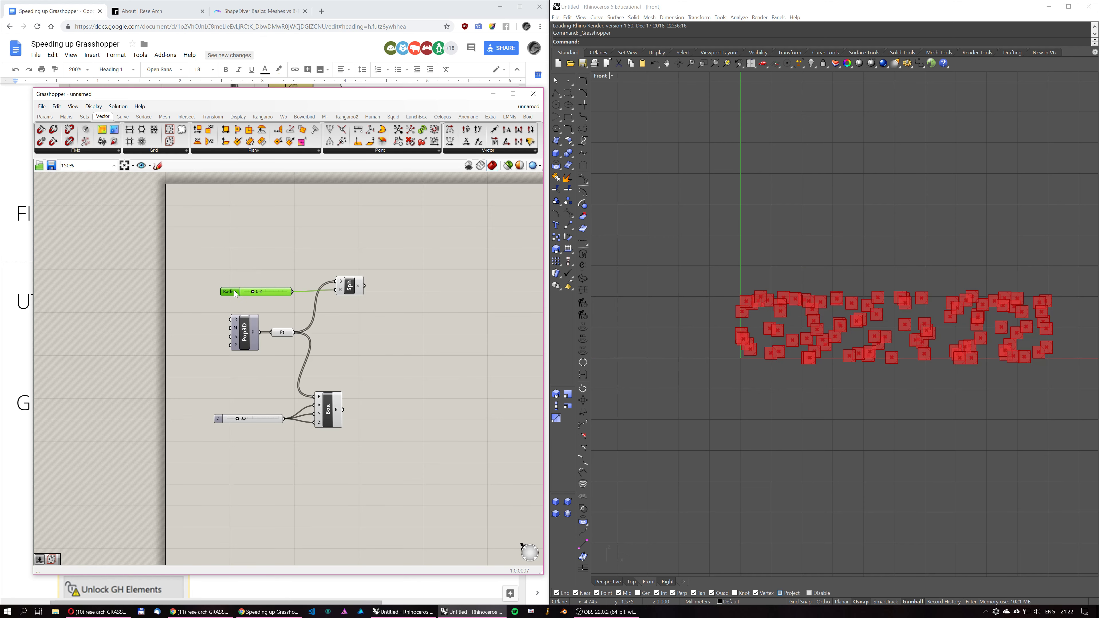
{"action": "scroll", "coordinate": [344, 315], "scroll_direction": "up", "scroll_amount": 4}
Toggle the Profiler canvas widget twice.
{"action": "left_click", "coordinate": [93, 106]}
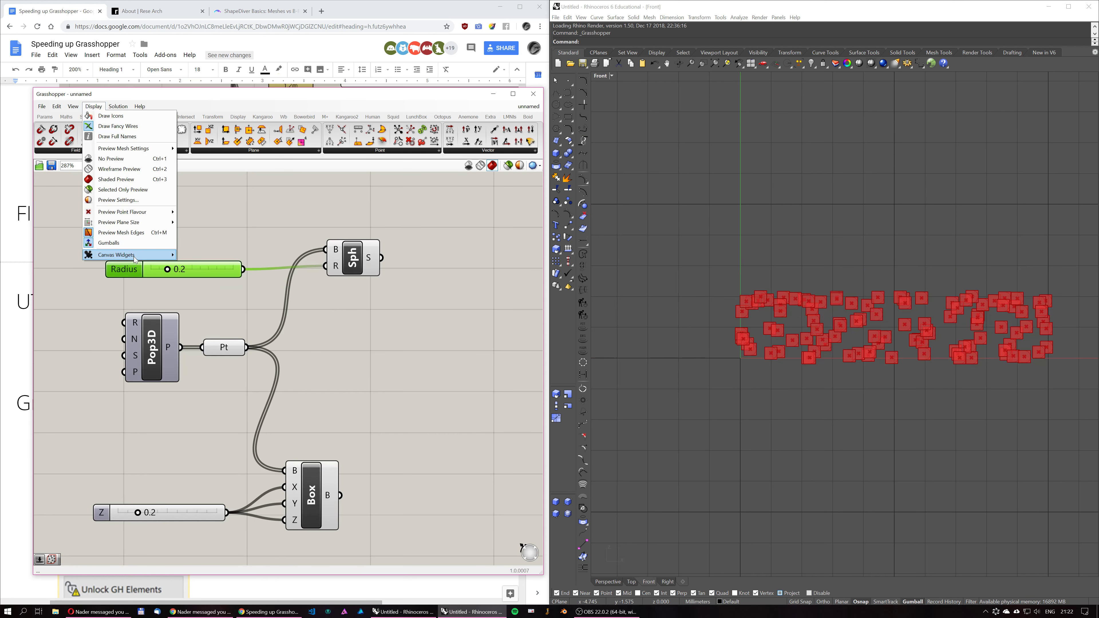
{"action": "mouse_move", "coordinate": [127, 255]}
{"action": "left_click", "coordinate": [201, 287]}
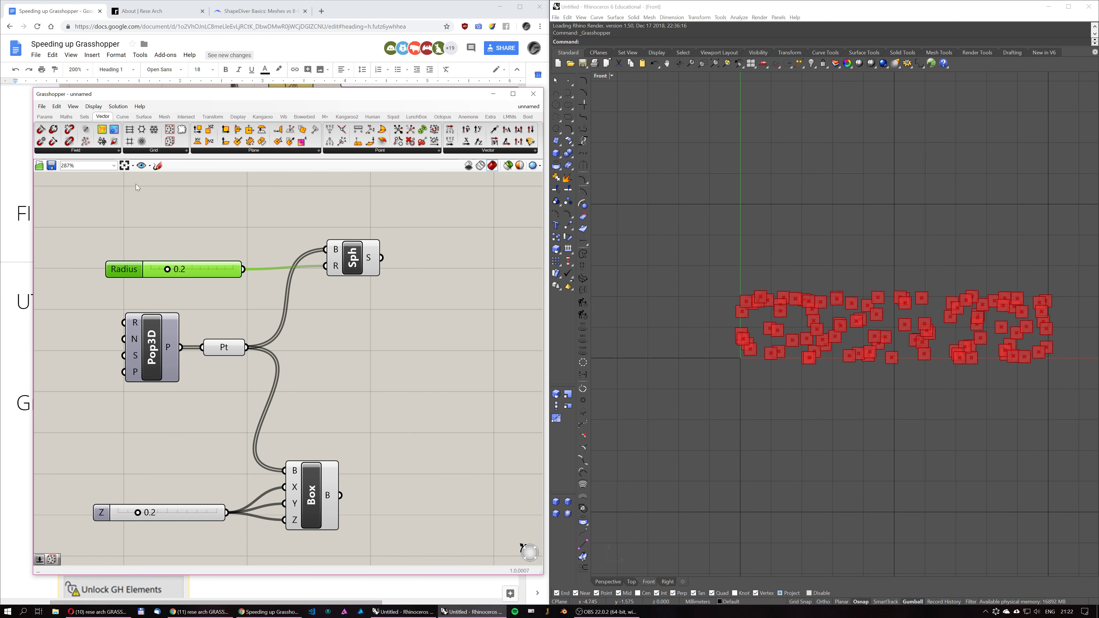
{"action": "left_click", "coordinate": [93, 106]}
{"action": "mouse_move", "coordinate": [127, 255]}
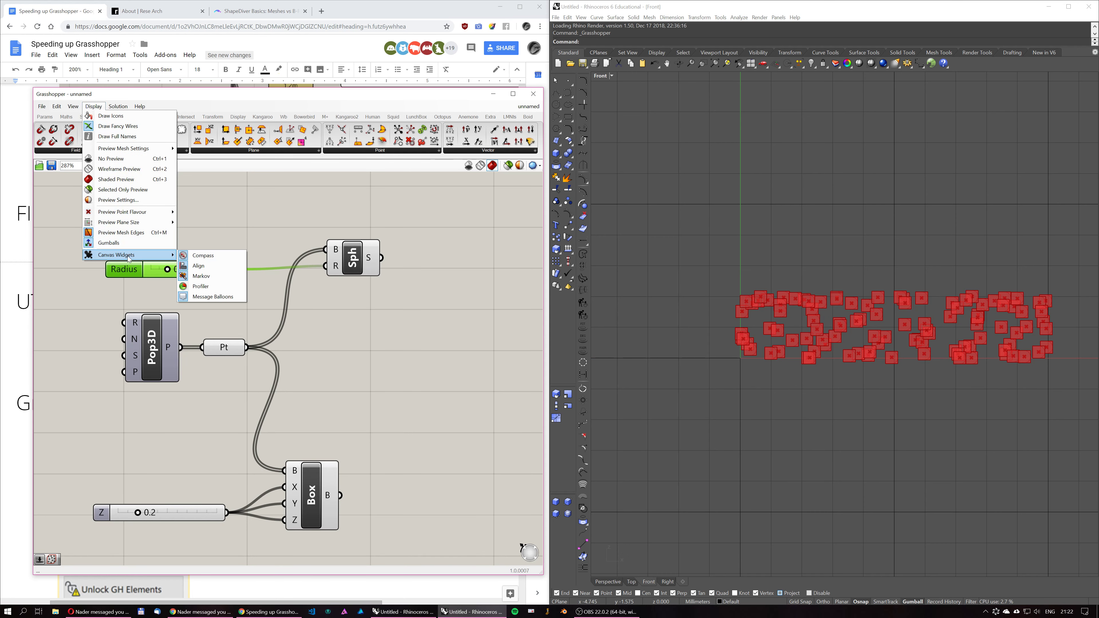
{"action": "left_click", "coordinate": [196, 288]}
Snap the Grasshopper window to the left half of the screen and shift the Box component slightly away from its slider.
{"action": "left_click_drag", "start_coordinate": [461, 99], "coordinate": [435, 106]}
{"action": "key", "text": "super+Left"}
{"action": "scroll", "coordinate": [375, 234], "scroll_direction": "down", "scroll_amount": 3}
{"action": "left_click_drag", "start_coordinate": [301, 370], "coordinate": [324, 369]}
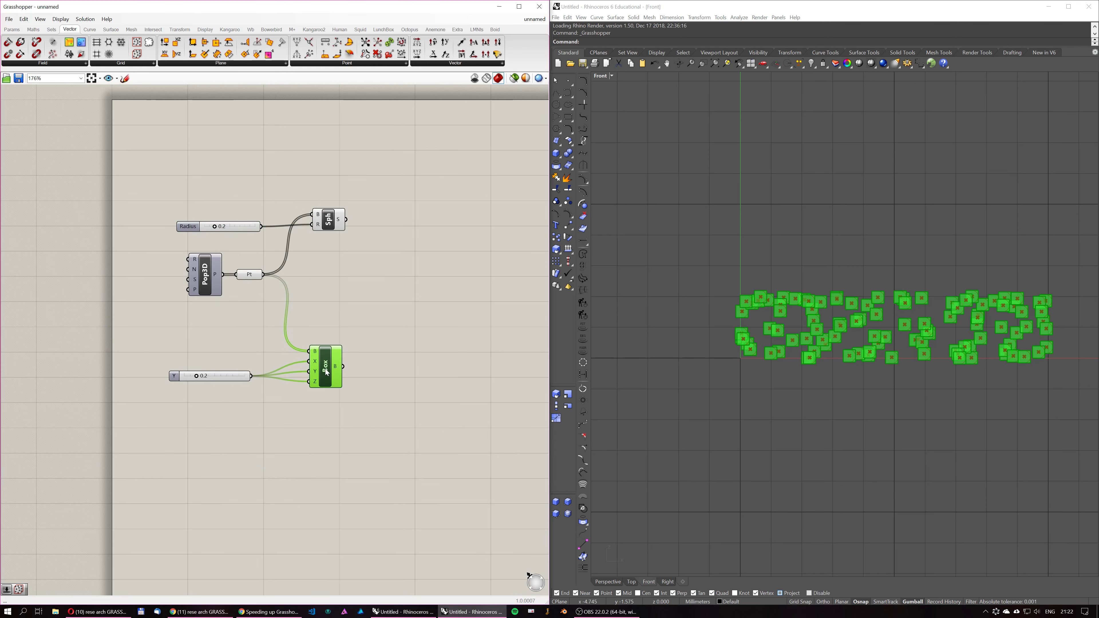
{"action": "left_click", "coordinate": [339, 315]}
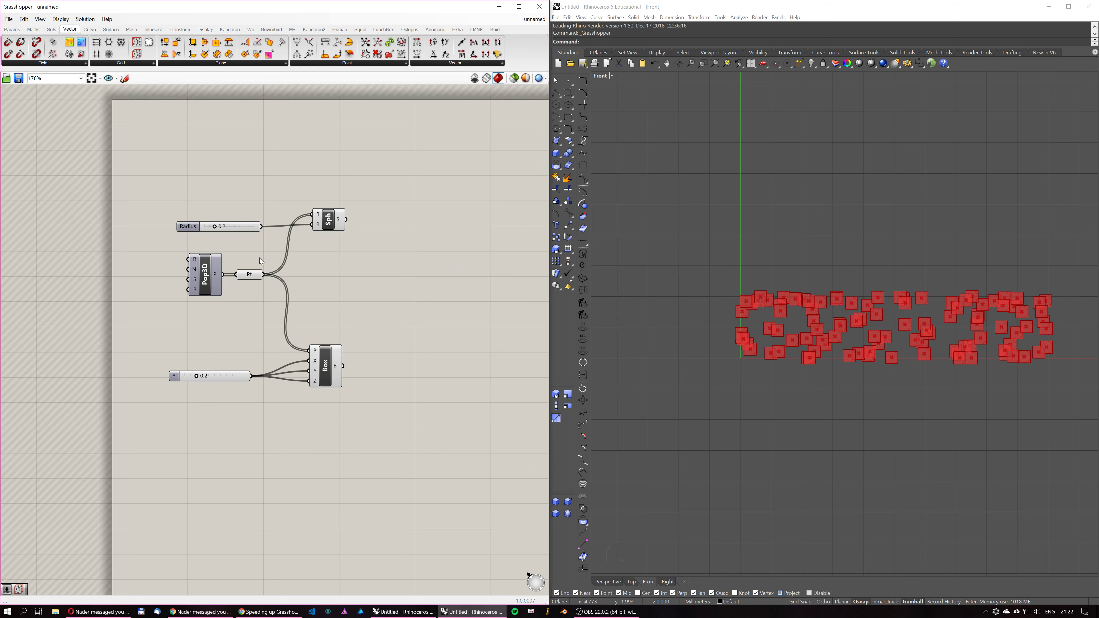
Add a Deconstruct point component and connect the Point parameter to its P input.
{"action": "right_click_drag", "start_coordinate": [329, 267], "coordinate": [308, 310]}
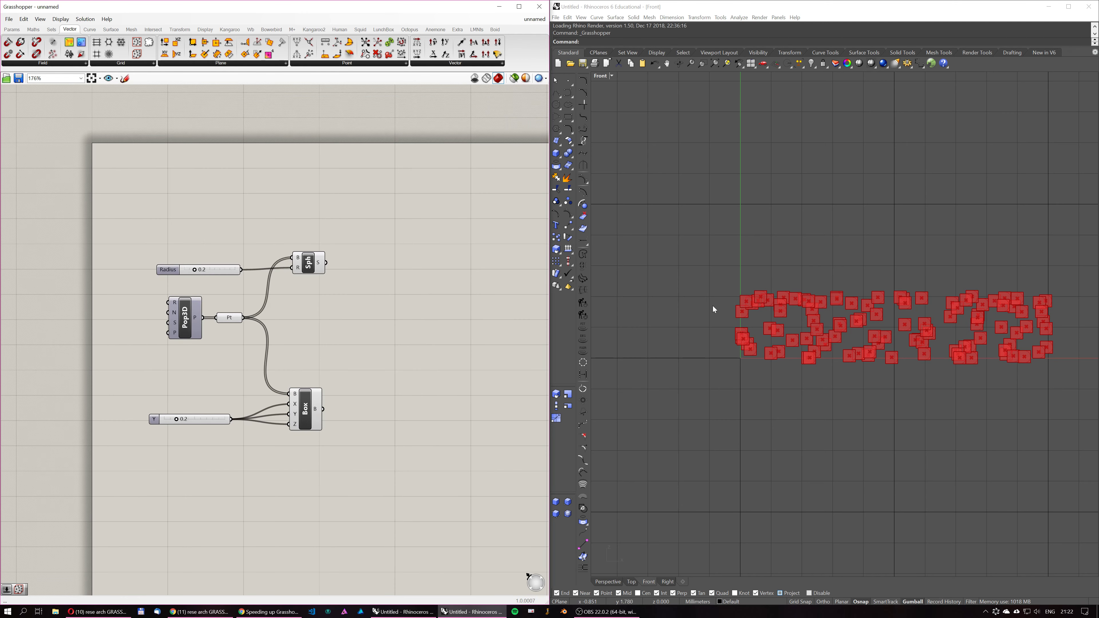
{"action": "right_click_drag", "start_coordinate": [302, 339], "coordinate": [295, 360]}
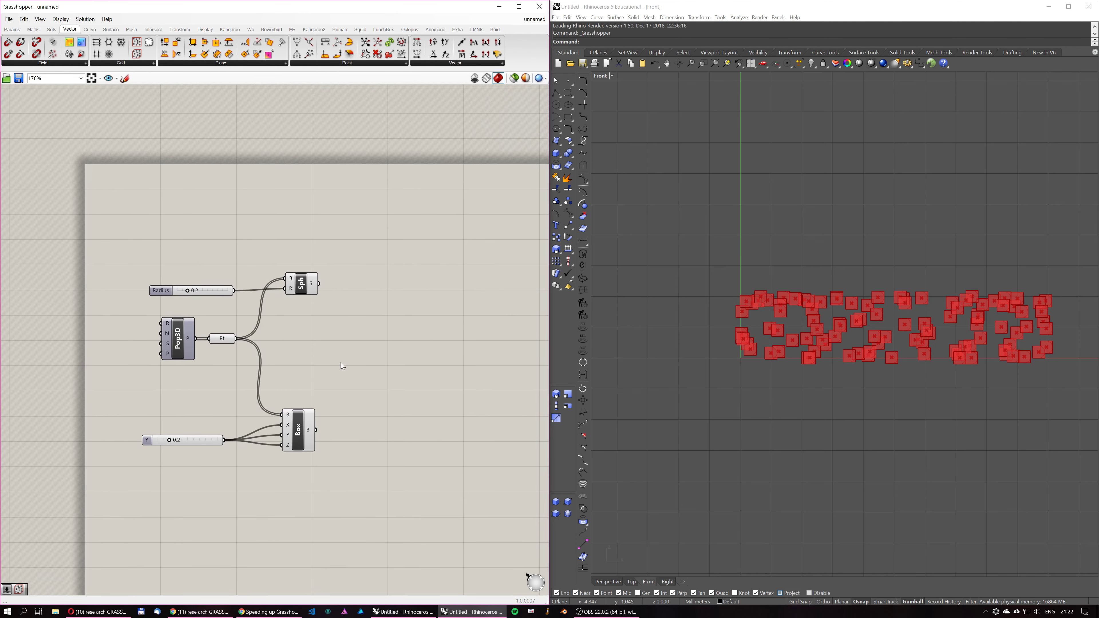
{"action": "double_click", "coordinate": [341, 362]}
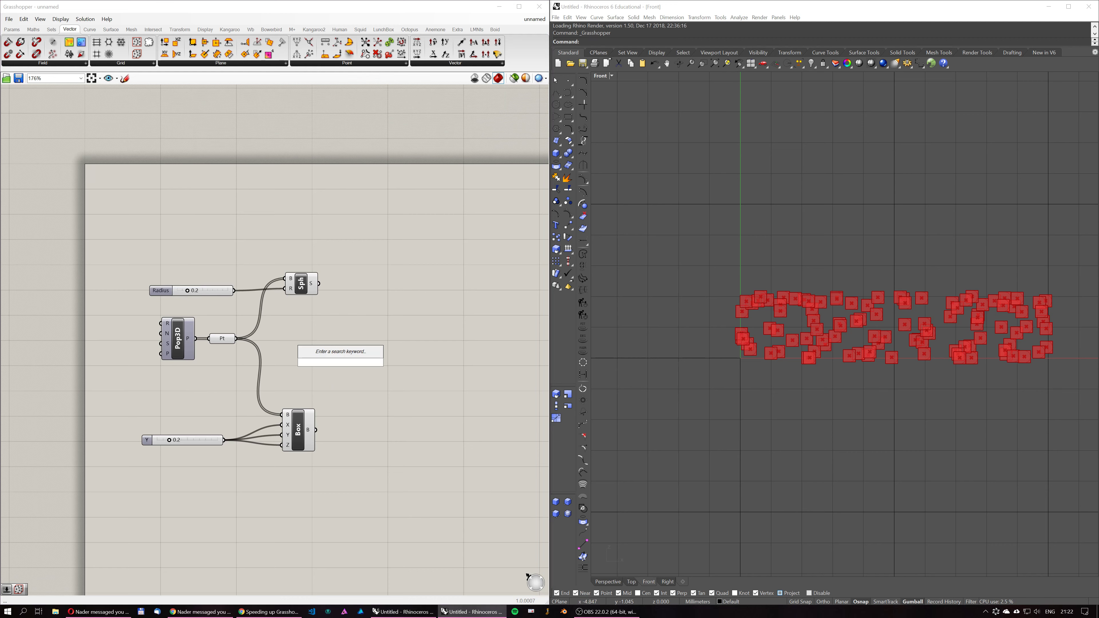
{"action": "type", "text": "deconstr"}
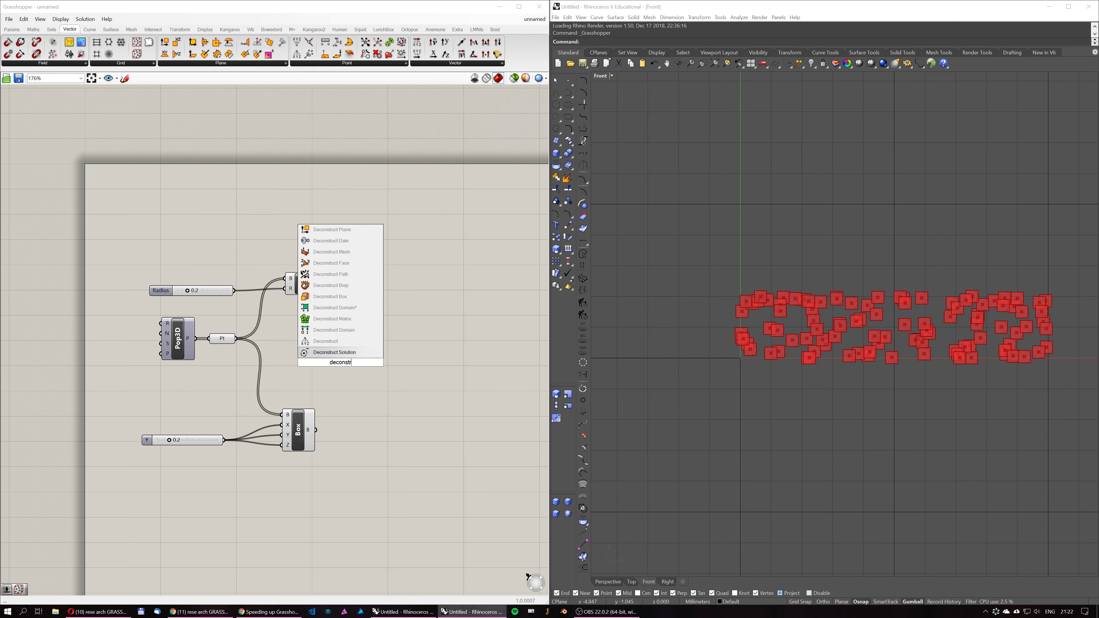
{"action": "type", "text": "uct"}
{"action": "key", "text": "Return"}
{"action": "left_click_drag", "start_coordinate": [236, 338], "coordinate": [324, 362]}
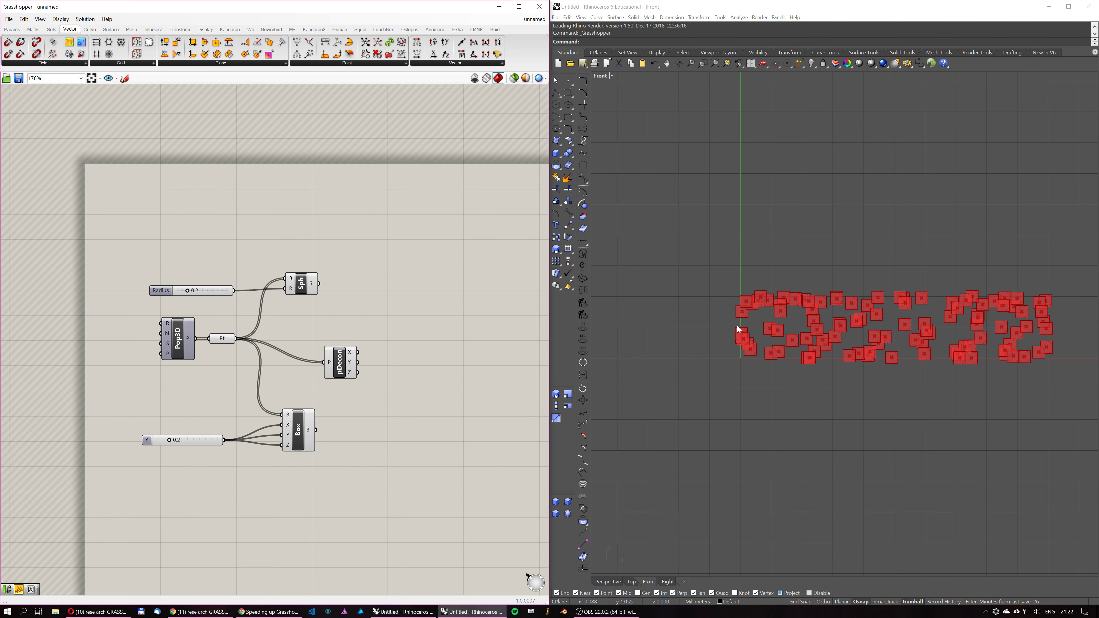
Add a Larger Than component, connecting Deconstruct's Z output to A and a panel containing 1 to B.
{"action": "double_click", "coordinate": [412, 373]}
{"action": "type", "text": ">"}
{"action": "key", "text": "Return"}
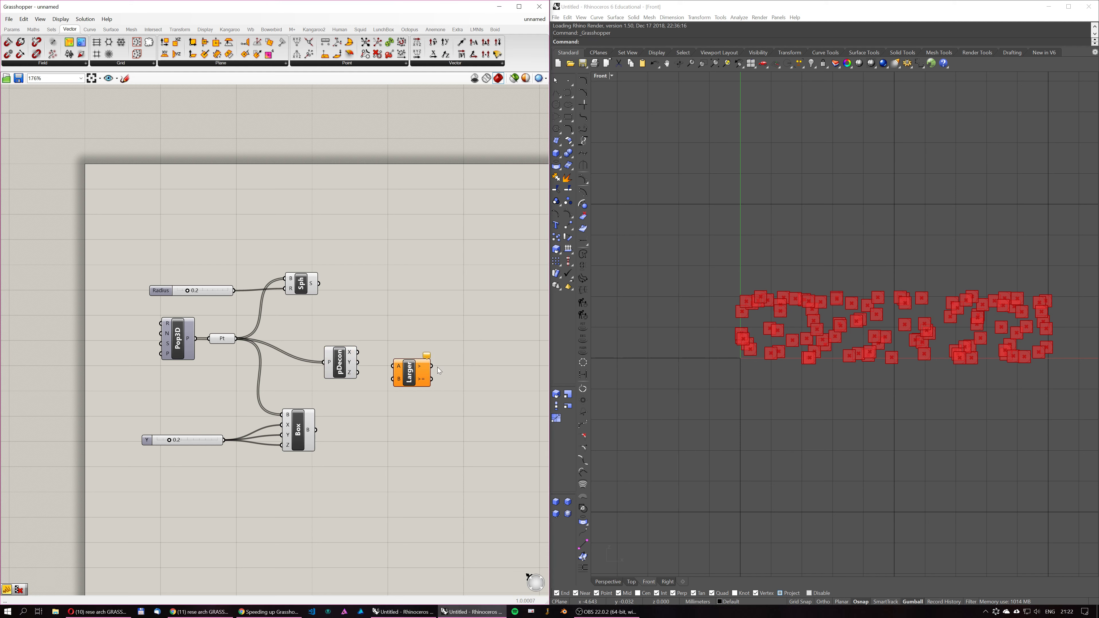
{"action": "left_click_drag", "start_coordinate": [358, 372], "coordinate": [408, 382]}
{"action": "double_click", "coordinate": [348, 395]}
{"action": "type", "text": "//1"}
{"action": "key", "text": "Return"}
{"action": "left_click_drag", "start_coordinate": [356, 394], "coordinate": [389, 389]}
{"action": "left_click_drag", "start_coordinate": [406, 382], "coordinate": [394, 385]}
Add an output panel, connect Larger Than's > output to it, and place it well clear of the other components.
{"action": "left_click", "coordinate": [12, 29]}
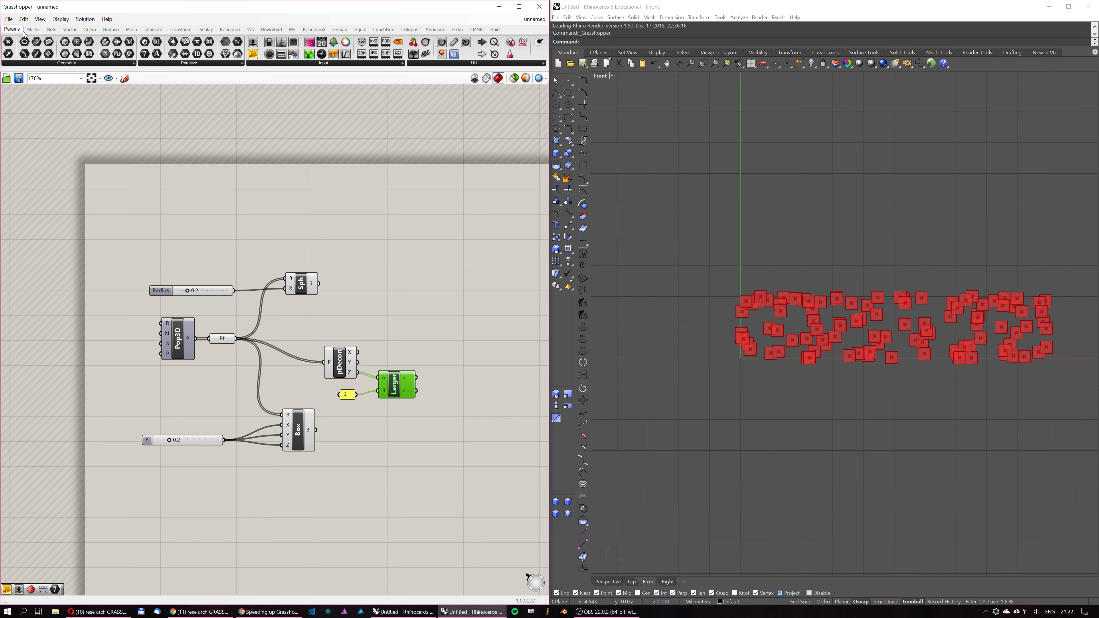
{"action": "left_click_drag", "start_coordinate": [252, 54], "coordinate": [511, 337]}
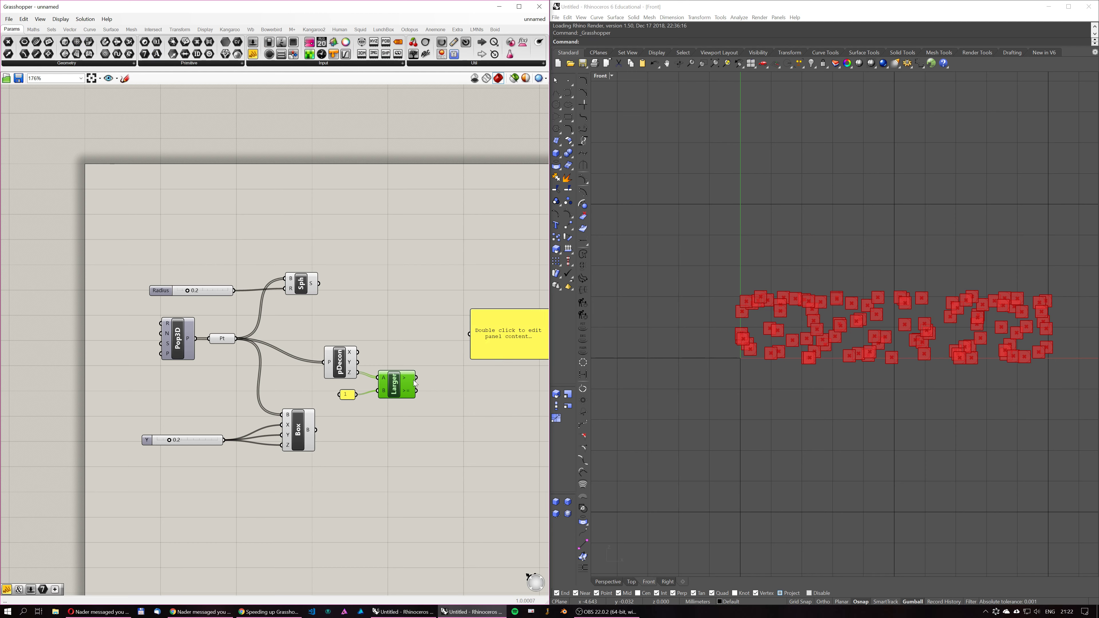
{"action": "left_click_drag", "start_coordinate": [451, 353], "coordinate": [481, 494]}
{"action": "right_click_drag", "start_coordinate": [487, 411], "coordinate": [389, 387]}
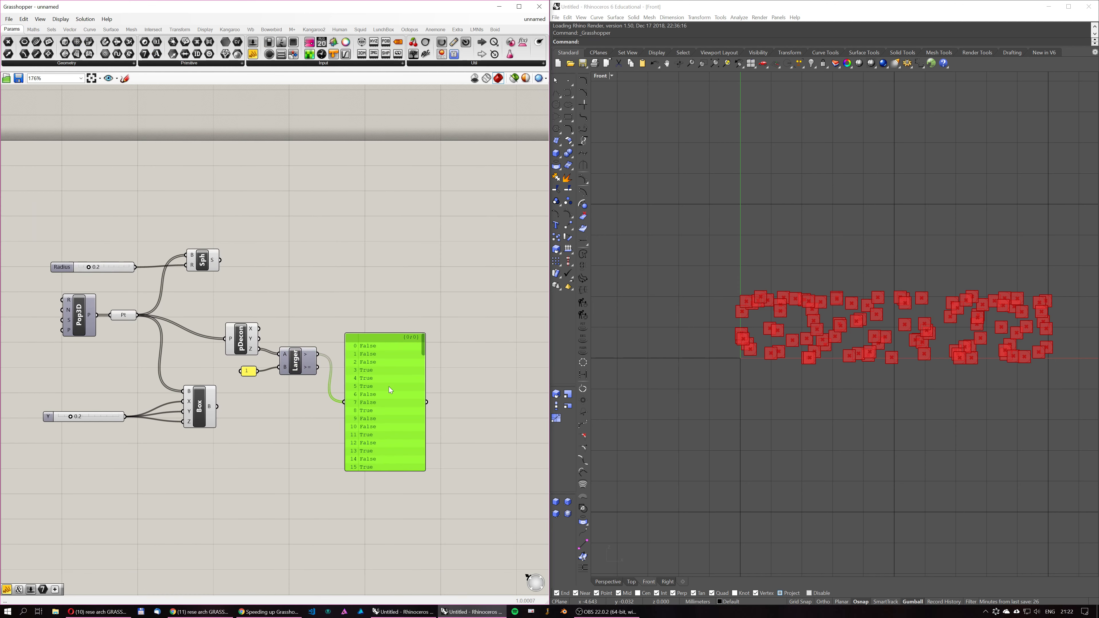
{"action": "left_click_drag", "start_coordinate": [389, 390], "coordinate": [472, 386]}
Add a Stream Filter component and connect Larger Than's > output to its G input.
{"action": "double_click", "coordinate": [379, 255]}
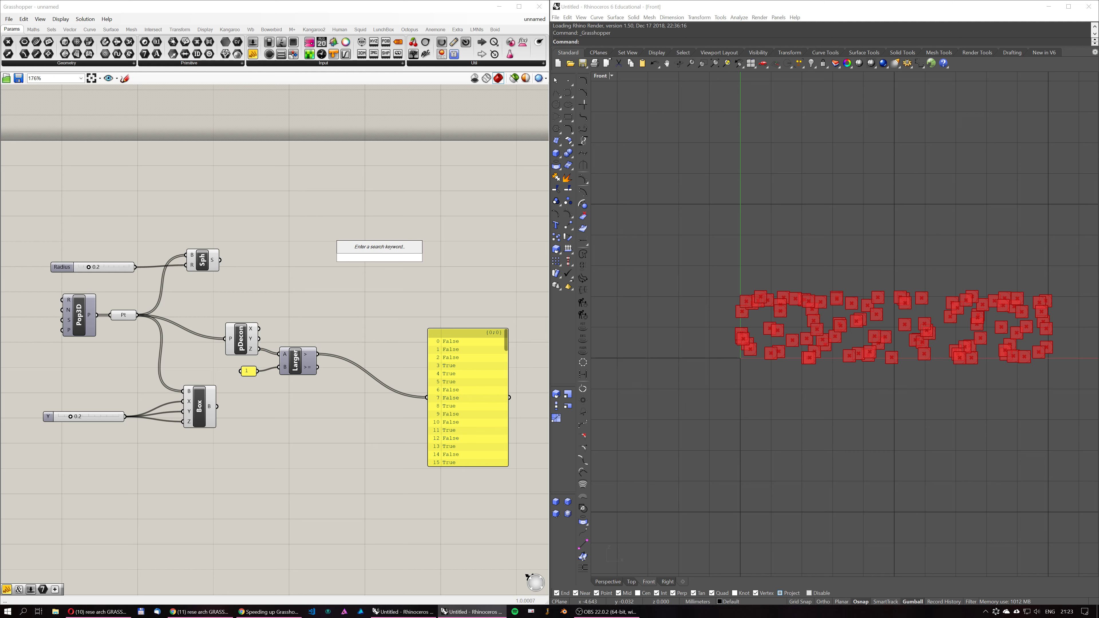
{"action": "type", "text": "filter"}
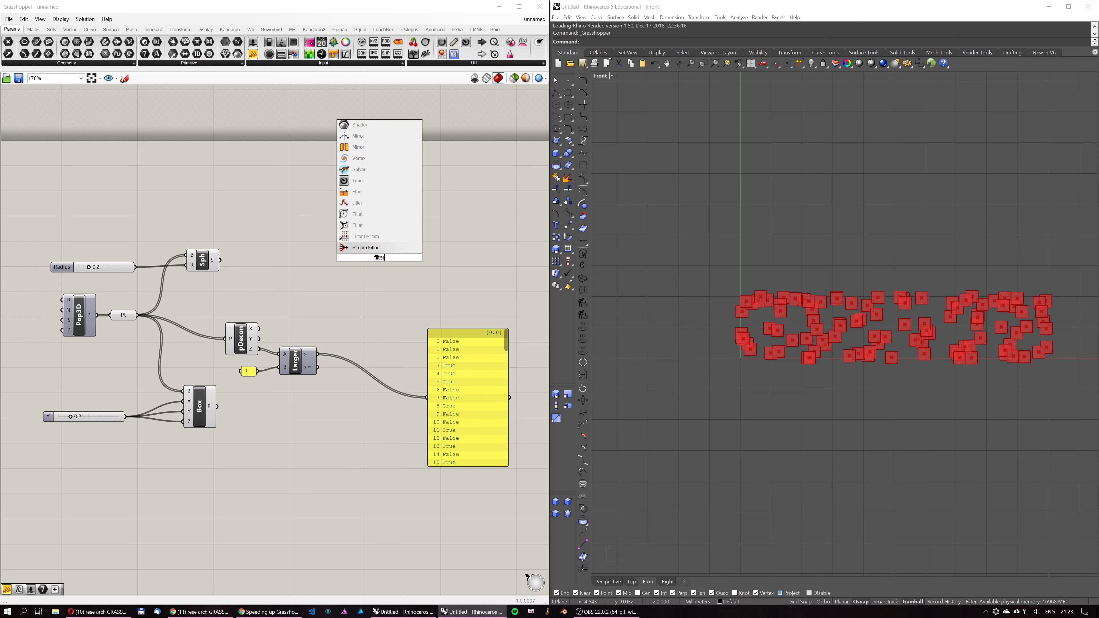
{"action": "key", "text": "Return"}
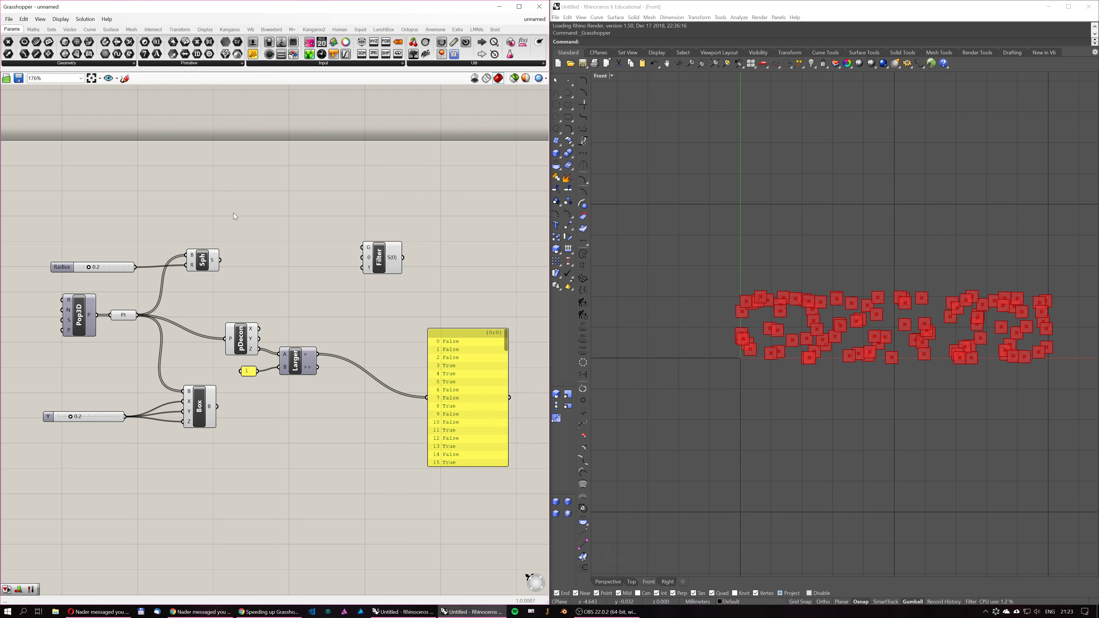
{"action": "mouse_move", "coordinate": [317, 354]}
{"action": "left_mouse_down"}
{"action": "mouse_move", "coordinate": [370, 250]}
{"action": "mouse_move", "coordinate": [382, 332]}
{"action": "left_mouse_up"}
{"action": "left_click", "coordinate": [371, 252]}
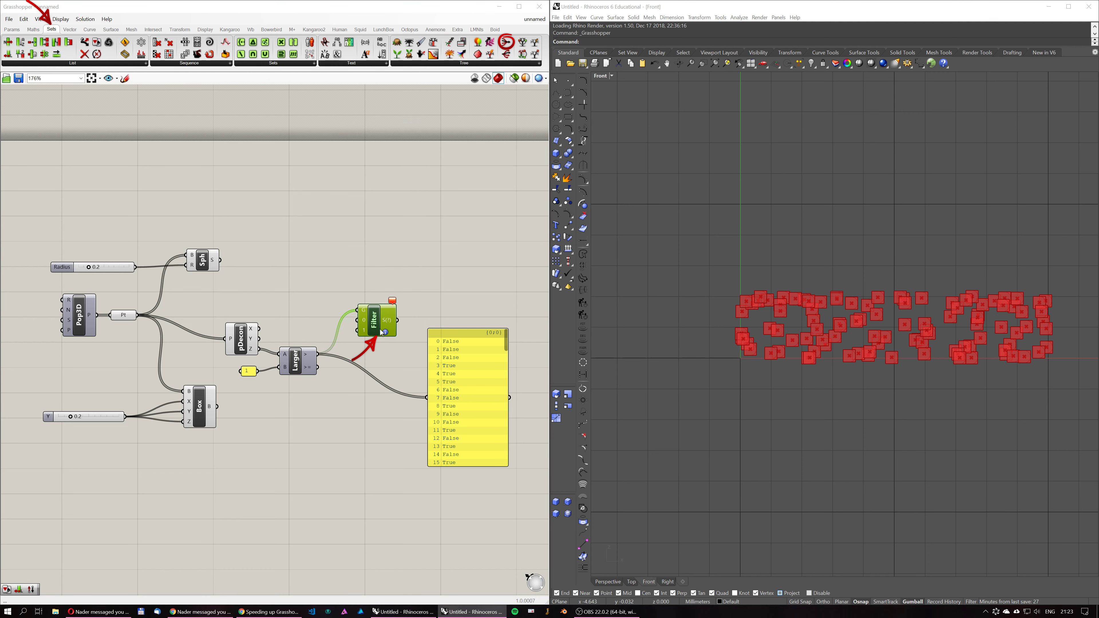
Browse the tree and list components and place two Sift Pattern components on the canvas.
{"action": "left_click", "coordinate": [456, 63]}
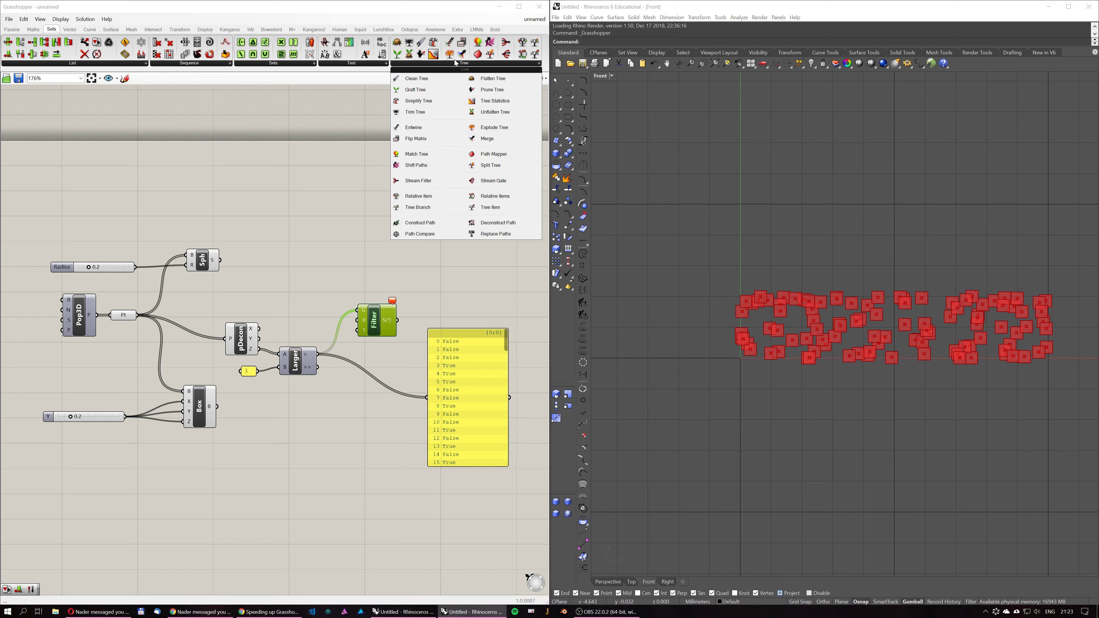
{"action": "left_click", "coordinate": [125, 65]}
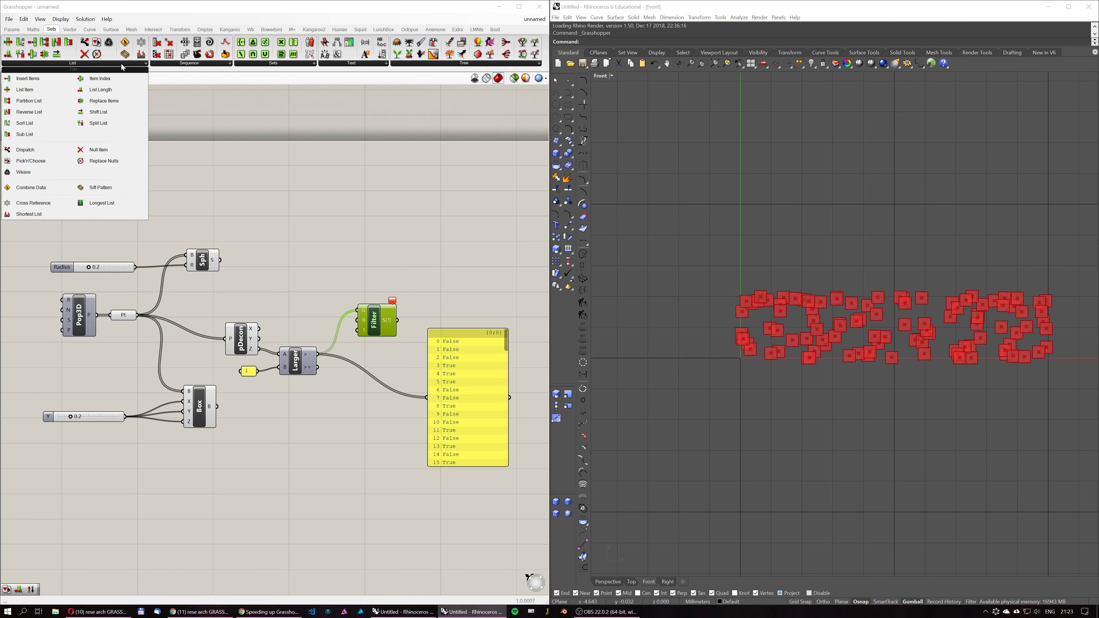
{"action": "left_click", "coordinate": [99, 189]}
{"action": "left_click_drag", "start_coordinate": [125, 54], "coordinate": [374, 263]}
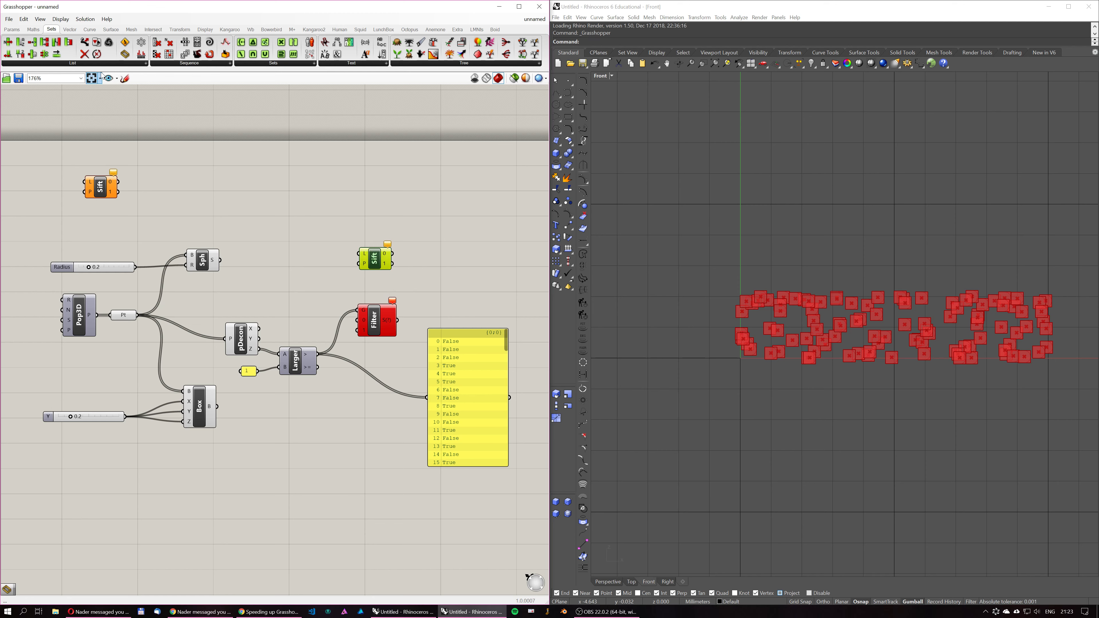
Replace the Stream Filter and the Sift Pattern above it with a Pick'n'Choose component.
{"action": "left_click", "coordinate": [108, 65]}
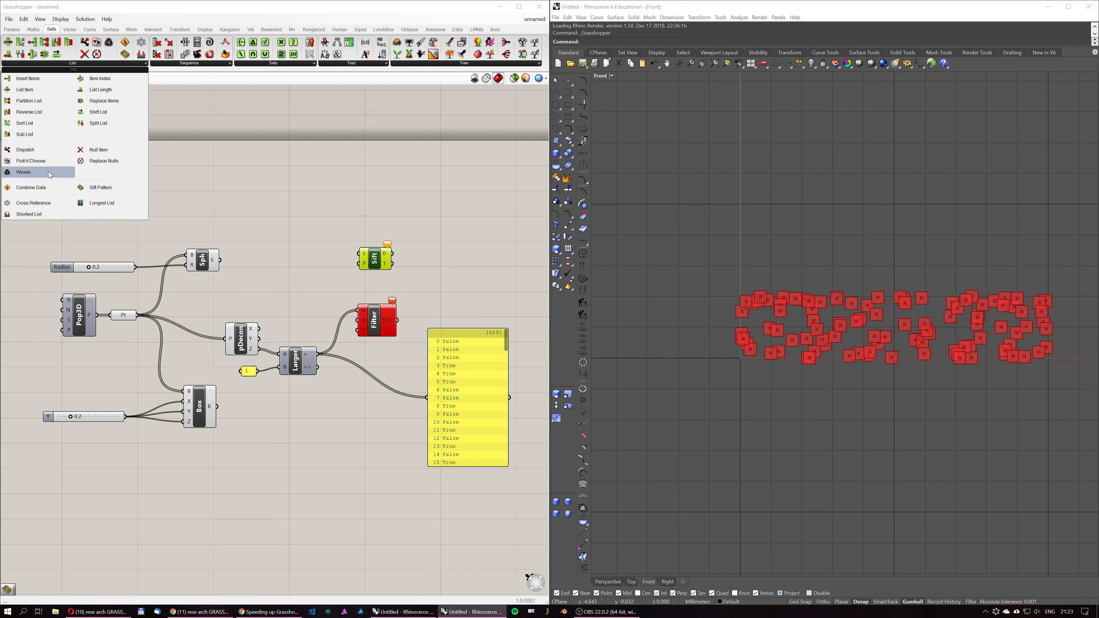
{"action": "left_click_drag", "start_coordinate": [30, 160], "coordinate": [318, 355]}
{"action": "key", "text": "Delete"}
{"action": "left_click_drag", "start_coordinate": [385, 211], "coordinate": [388, 262]}
Connect Larger Than's > output to Pick'n'Choose's P input, the spheres to input 1 and the boxes to input 0.
{"action": "left_click_drag", "start_coordinate": [317, 354], "coordinate": [380, 284]}
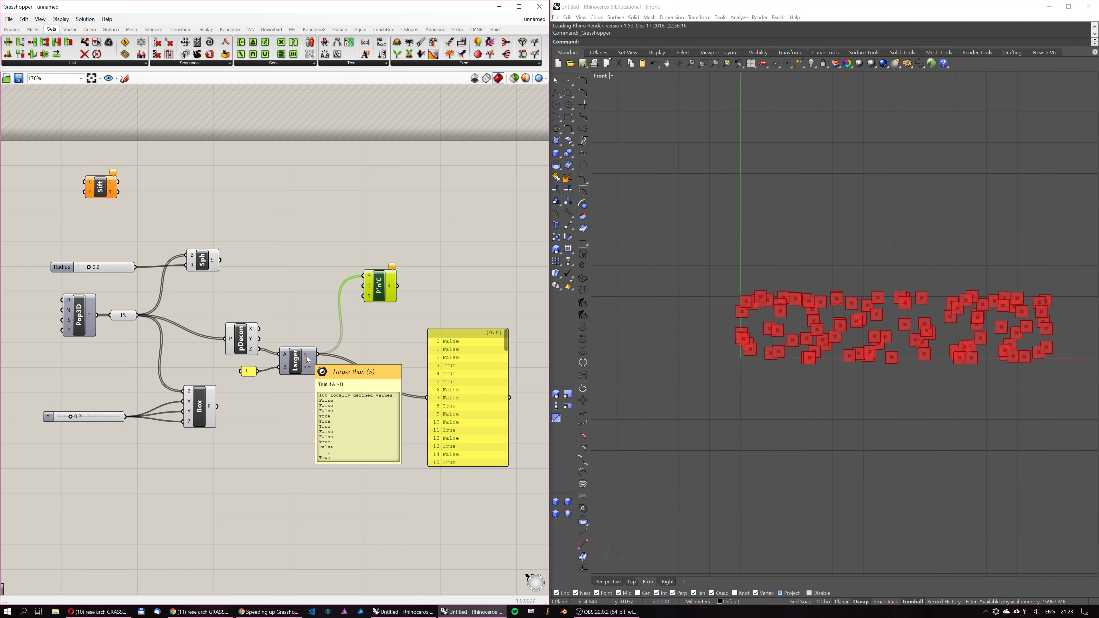
{"action": "left_click_drag", "start_coordinate": [221, 260], "coordinate": [363, 295]}
{"action": "left_click_drag", "start_coordinate": [218, 407], "coordinate": [363, 286]}
Turn off the preview of the point, sphere, box and deconstruct components, leaving Pick'n'Choose previewed.
{"action": "left_click_drag", "start_coordinate": [279, 453], "coordinate": [39, 227]}
{"action": "middle_click", "coordinate": [201, 207]}
{"action": "left_click", "coordinate": [229, 179]}
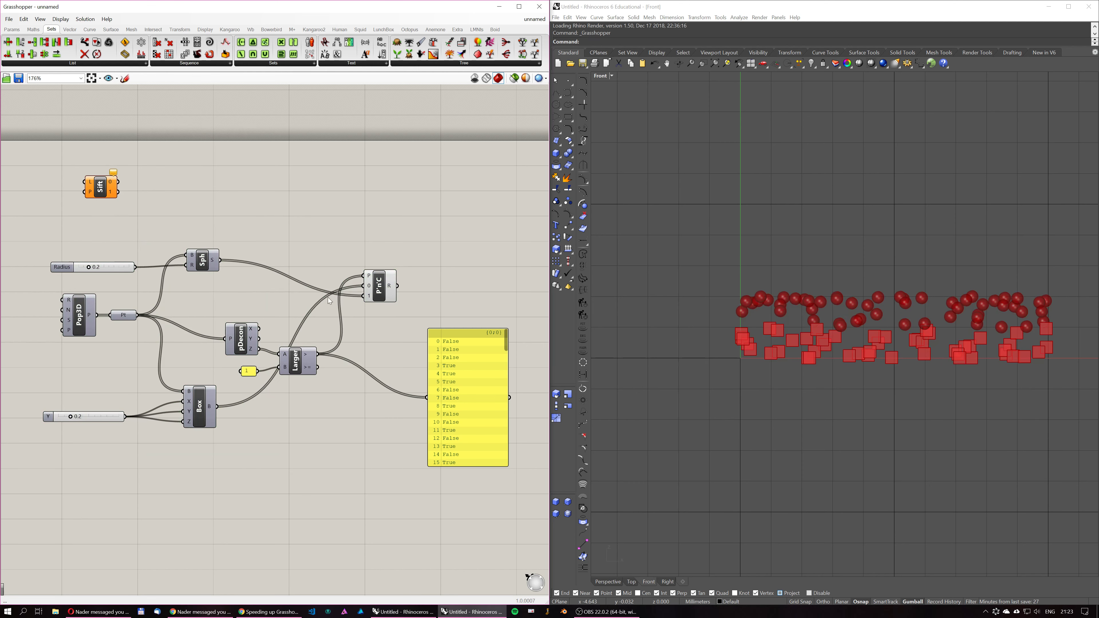
Nudge the Box component slightly closer to the Point parameter.
{"action": "left_click", "coordinate": [388, 285]}
{"action": "left_click", "coordinate": [425, 304]}
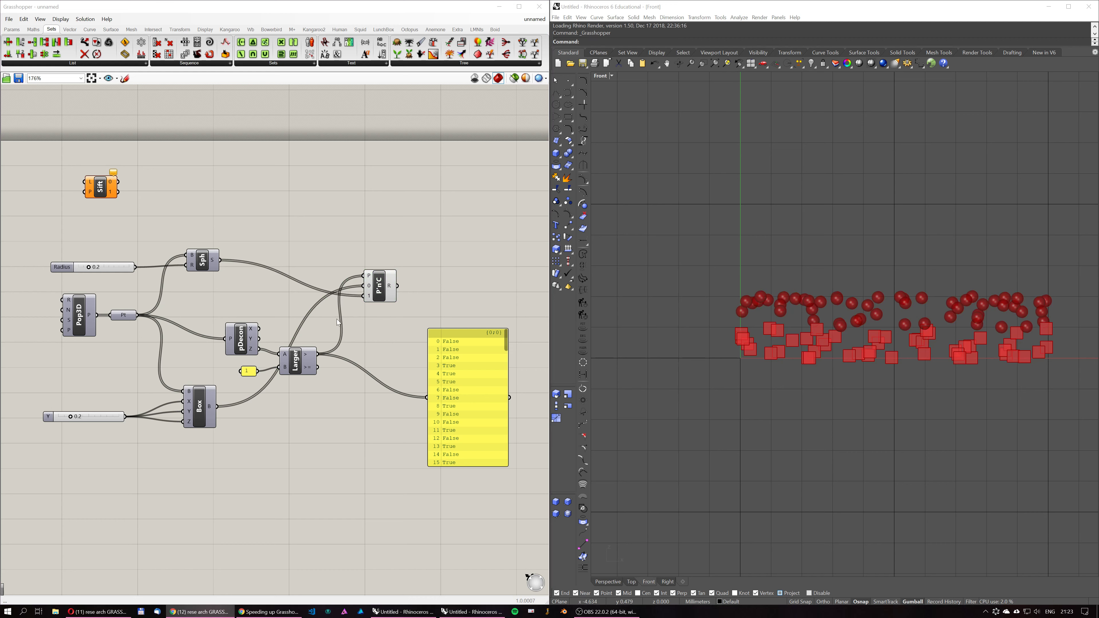
{"action": "left_click_drag", "start_coordinate": [204, 410], "coordinate": [201, 394]}
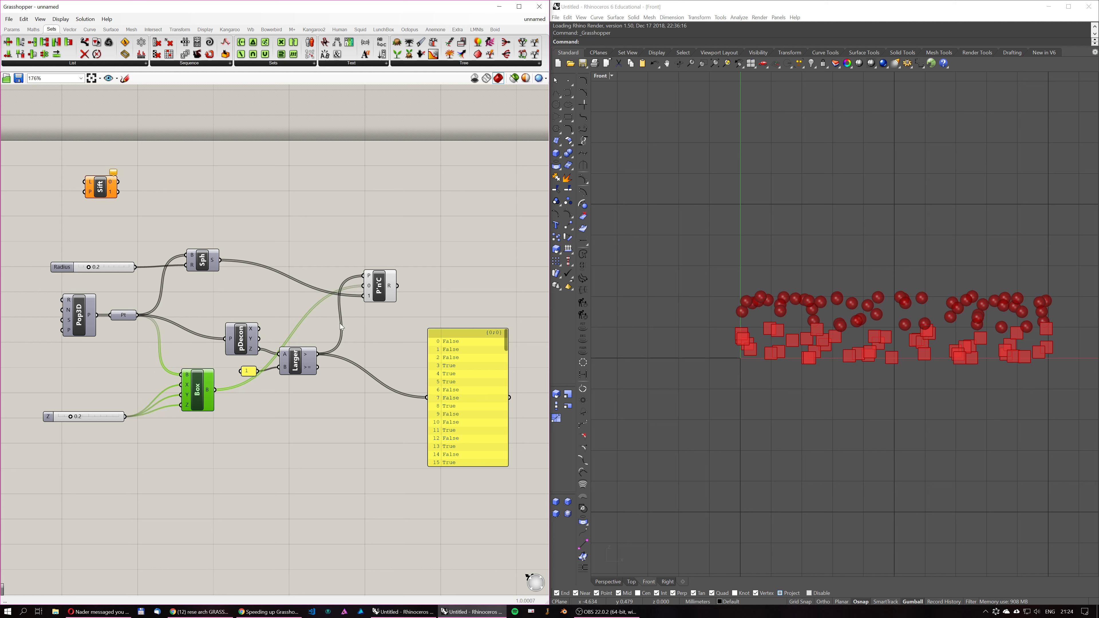
{"action": "left_click_drag", "start_coordinate": [197, 398], "coordinate": [199, 410]}
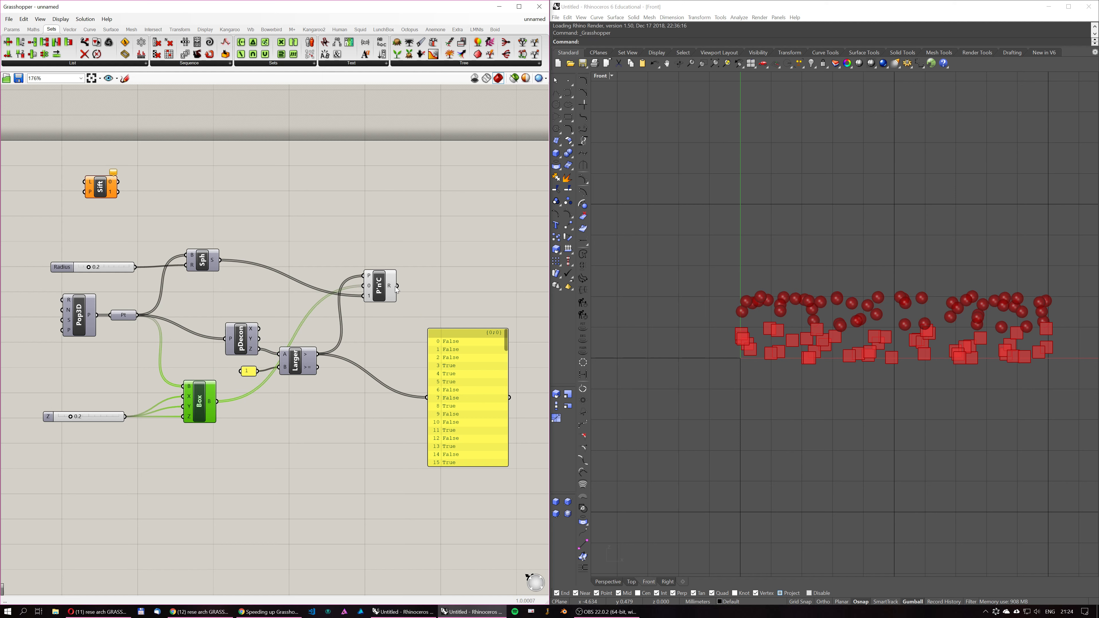
{"action": "mouse_move", "coordinate": [391, 289]}
Duplicate the whole wired definition, excluding the loose Sift Pattern, and place the copy below the original.
{"action": "scroll", "coordinate": [196, 423], "scroll_direction": "down", "scroll_amount": 2}
{"action": "right_click_drag", "start_coordinate": [268, 446], "coordinate": [257, 367]}
{"action": "left_click_drag", "start_coordinate": [465, 484], "coordinate": [51, 168]}
{"action": "key", "text": "ctrl+v"}
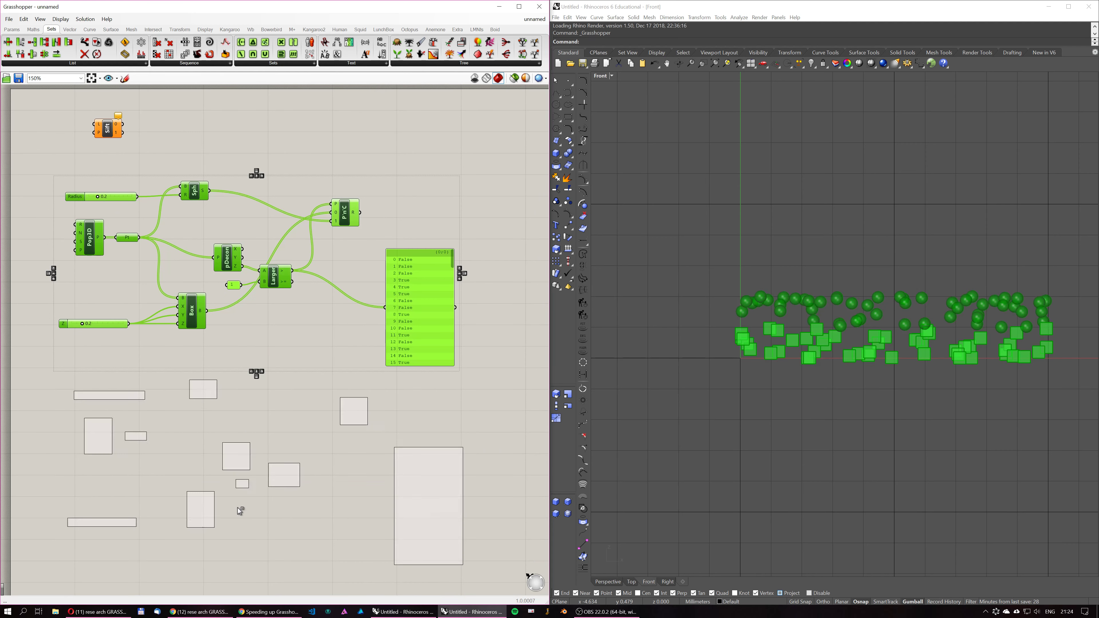
{"action": "left_click", "coordinate": [429, 322]}
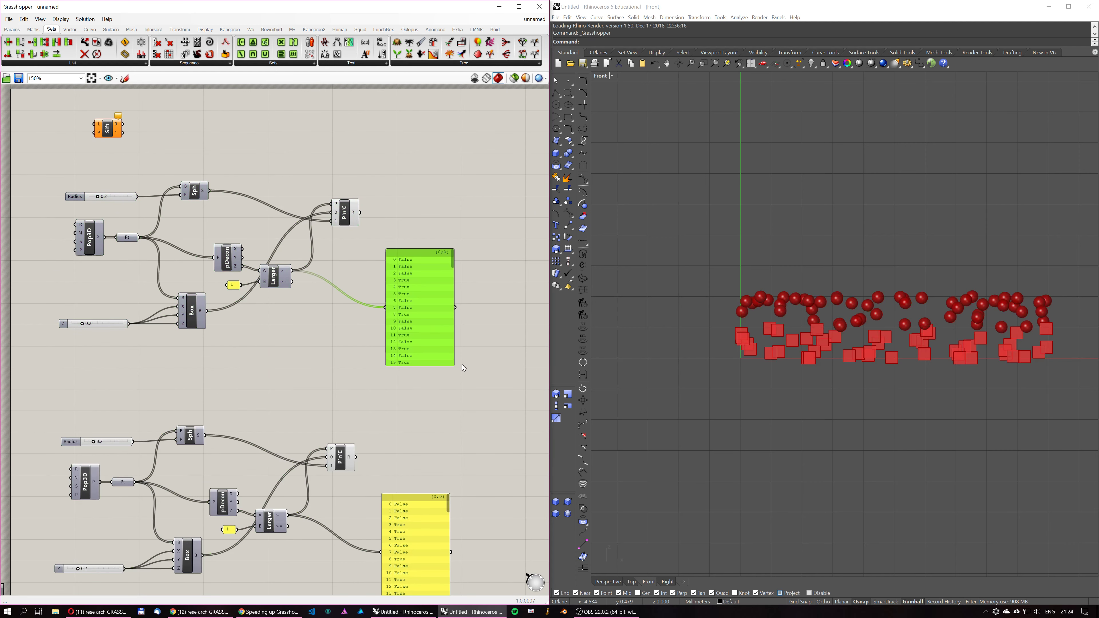
Delete the boolean value panels attached to Larger Than in both the original definition and its copy.
{"action": "key", "text": "Delete"}
{"action": "left_click", "coordinate": [424, 519]}
{"action": "key", "text": "Delete"}
{"action": "right_click_drag", "start_coordinate": [179, 388], "coordinate": [256, 222]}
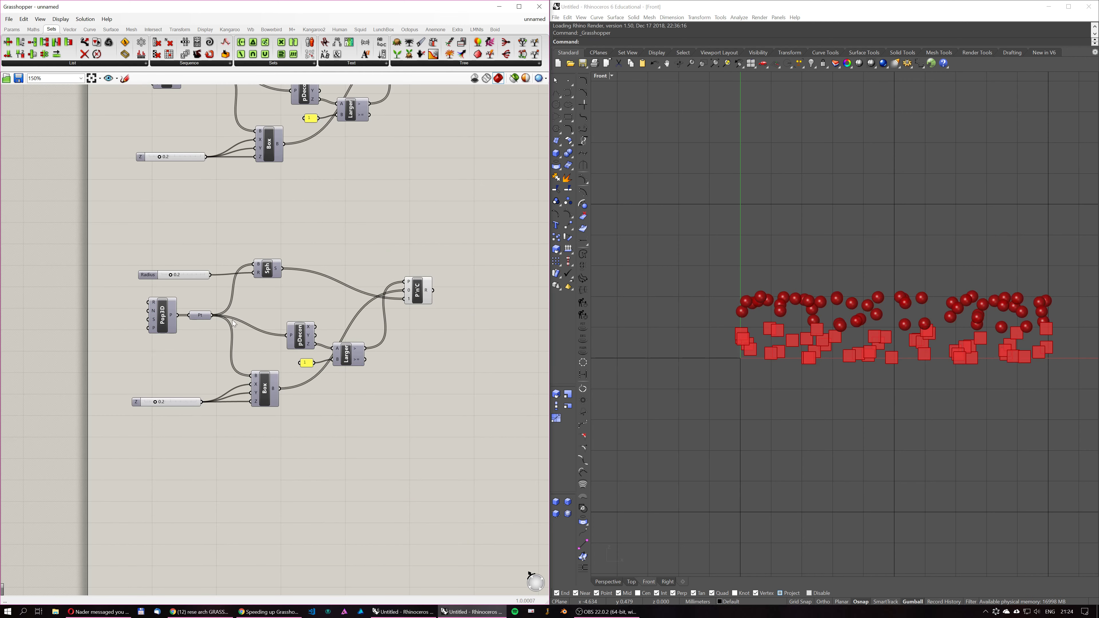
Spread out the copied definition: sphere group above, box group below, Deconstruct and Larger Than between them, Pick'n'Choose farther from Larger Than.
{"action": "left_click_drag", "start_coordinate": [385, 381], "coordinate": [274, 320]}
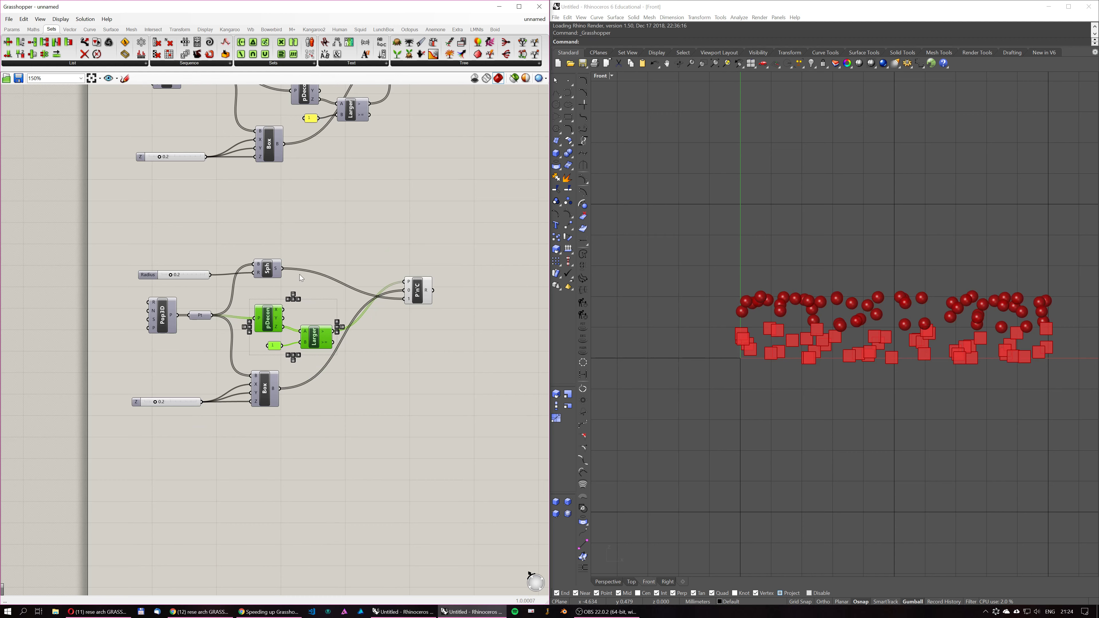
{"action": "left_click_drag", "start_coordinate": [330, 445], "coordinate": [164, 366]}
{"action": "left_click_drag", "start_coordinate": [278, 394], "coordinate": [375, 460]}
{"action": "left_click_drag", "start_coordinate": [316, 211], "coordinate": [158, 284]}
{"action": "left_click_drag", "start_coordinate": [274, 271], "coordinate": [389, 243]}
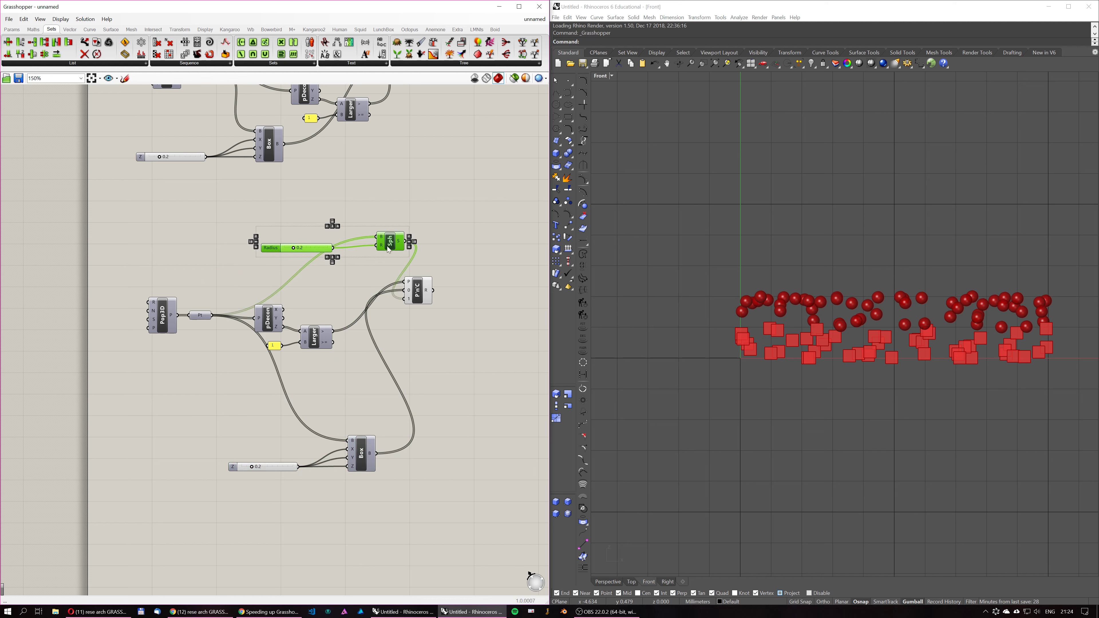
{"action": "mouse_move", "coordinate": [472, 317]}
{"action": "left_mouse_down"}
{"action": "mouse_move", "coordinate": [371, 276]}
{"action": "mouse_move", "coordinate": [454, 315]}
{"action": "left_mouse_up"}
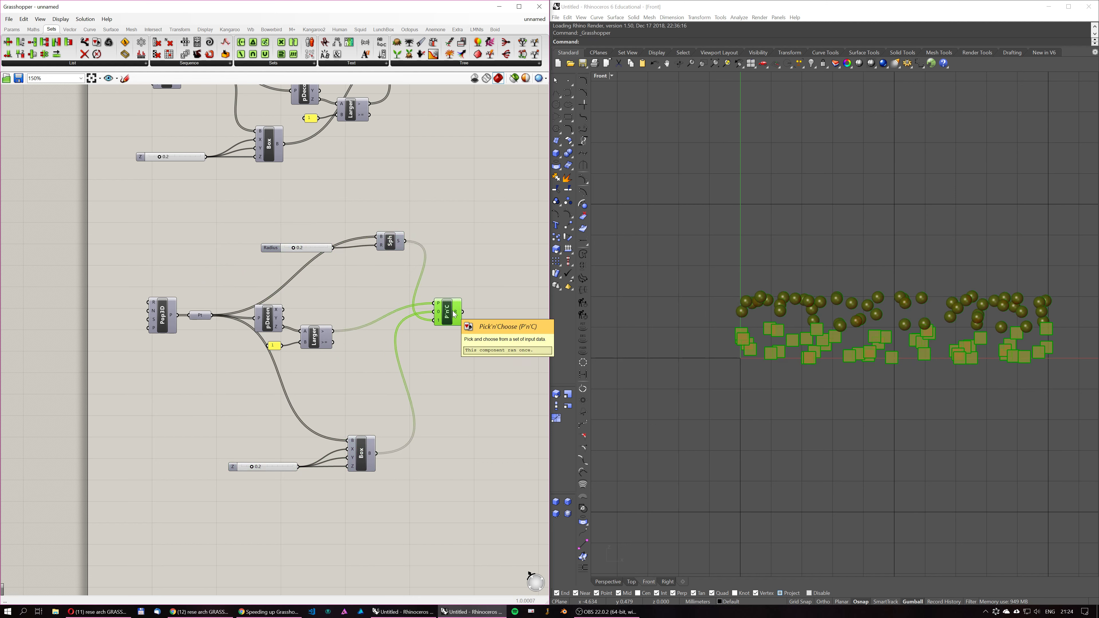
{"action": "left_click_drag", "start_coordinate": [344, 364], "coordinate": [293, 342]}
{"action": "left_click", "coordinate": [357, 373]}
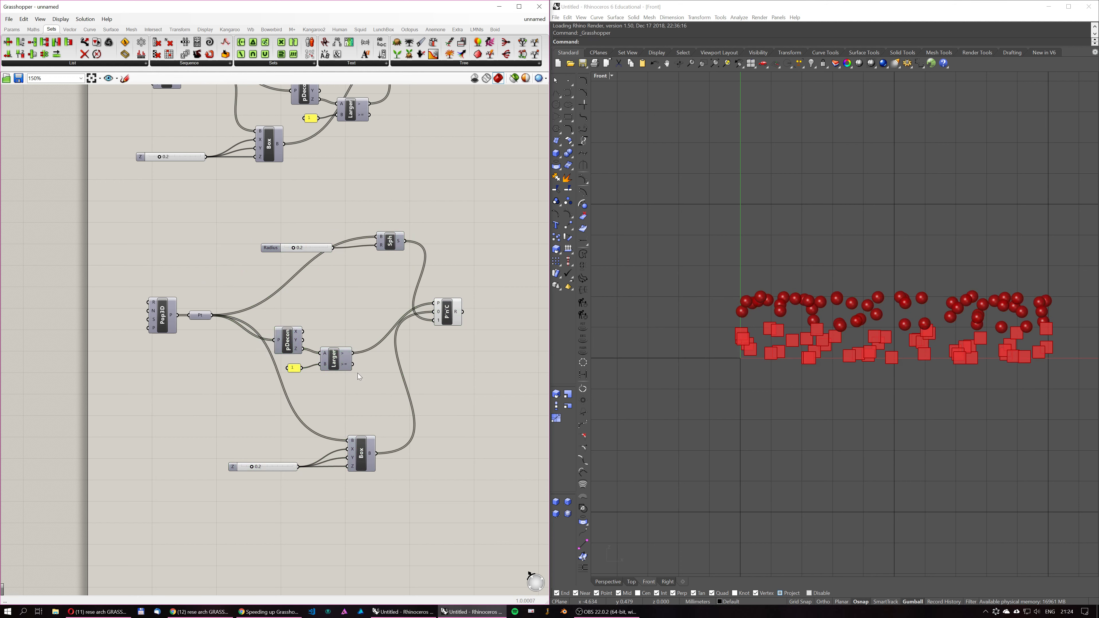
Add a Dispatch component splitting the points by Larger Than's > output, and feed A to the Sphere base and B to the Box base.
{"action": "double_click", "coordinate": [364, 313]}
{"action": "type", "text": "dispat"}
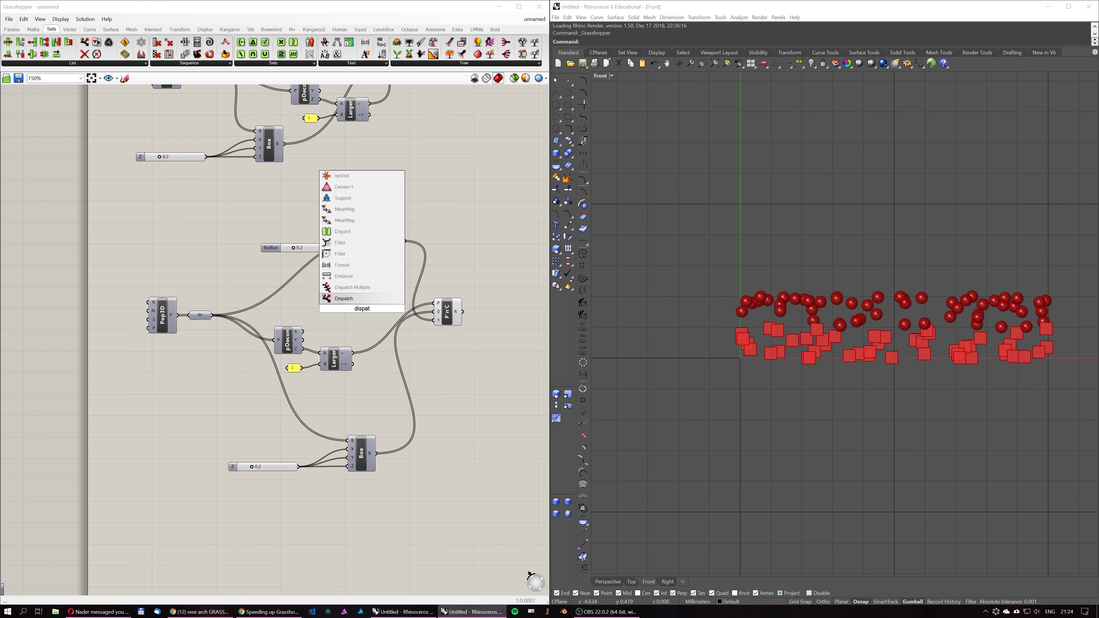
{"action": "key", "text": "Return"}
{"action": "left_click_drag", "start_coordinate": [212, 315], "coordinate": [346, 305]}
{"action": "left_click_drag", "start_coordinate": [352, 353], "coordinate": [375, 237]}
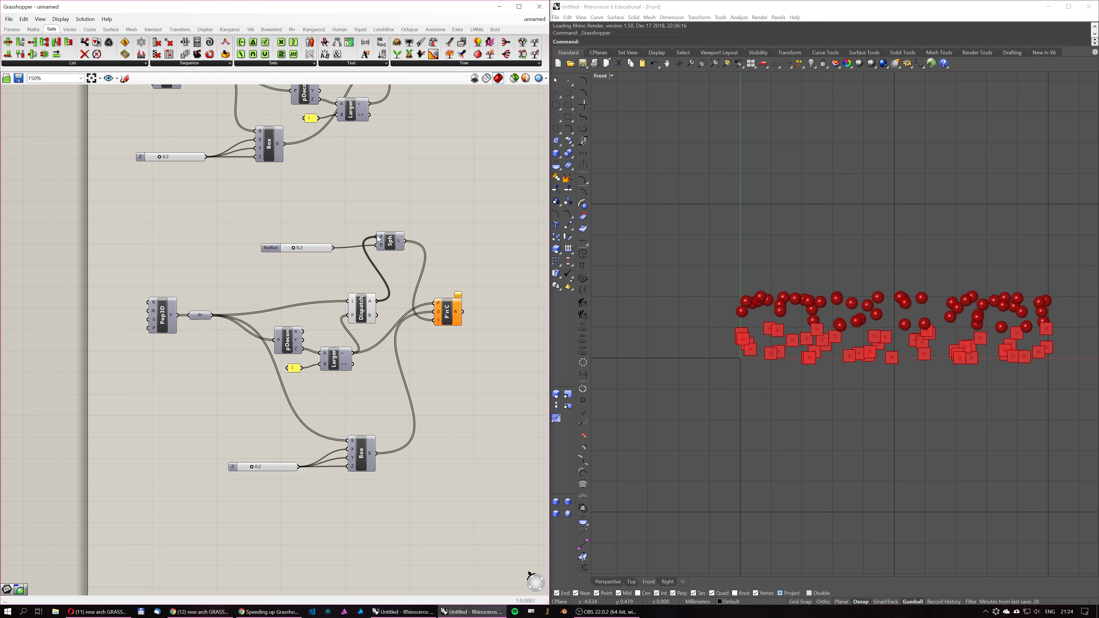
{"action": "left_click_drag", "start_coordinate": [376, 315], "coordinate": [351, 440]}
Delete Pick'n'Choose from the copy and move the box and sphere components with their sliders closer to Dispatch.
{"action": "left_click_drag", "start_coordinate": [447, 312], "coordinate": [483, 355]}
{"action": "key", "text": "Delete"}
{"action": "left_click_drag", "start_coordinate": [428, 514], "coordinate": [234, 432]}
{"action": "left_click_drag", "start_coordinate": [365, 453], "coordinate": [430, 406]}
{"action": "left_click_drag", "start_coordinate": [422, 250], "coordinate": [237, 212]}
{"action": "left_click_drag", "start_coordinate": [390, 241], "coordinate": [441, 261]}
{"action": "left_click", "coordinate": [470, 253]}
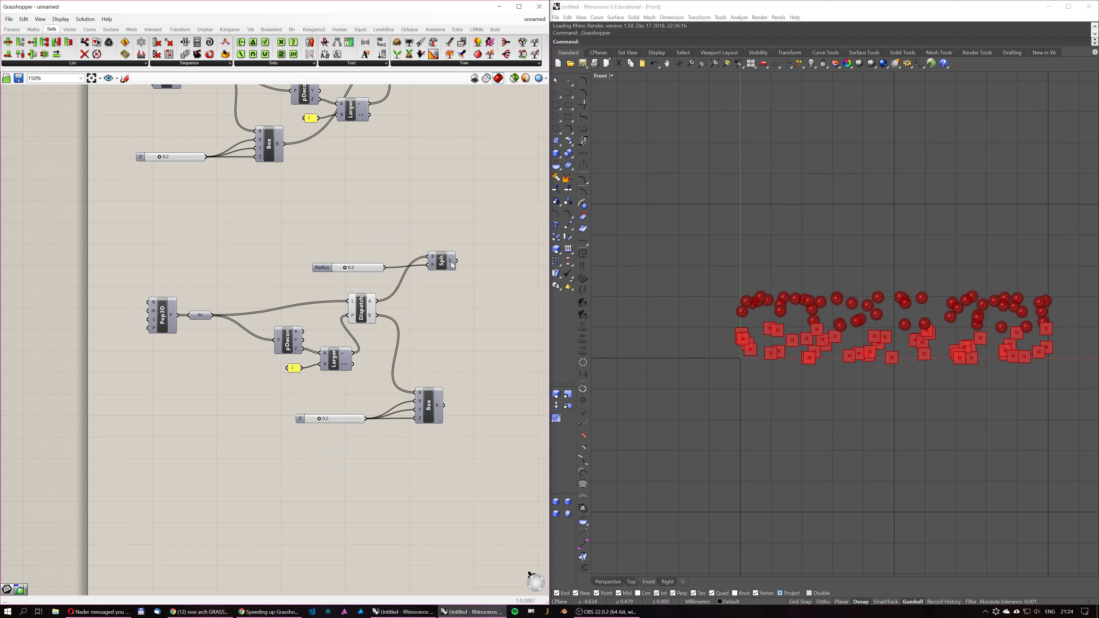
Add a Weave component and connect Larger Than's > output to P, the spheres to 1 and the boxes to 0.
{"action": "mouse_move", "coordinate": [453, 265]}
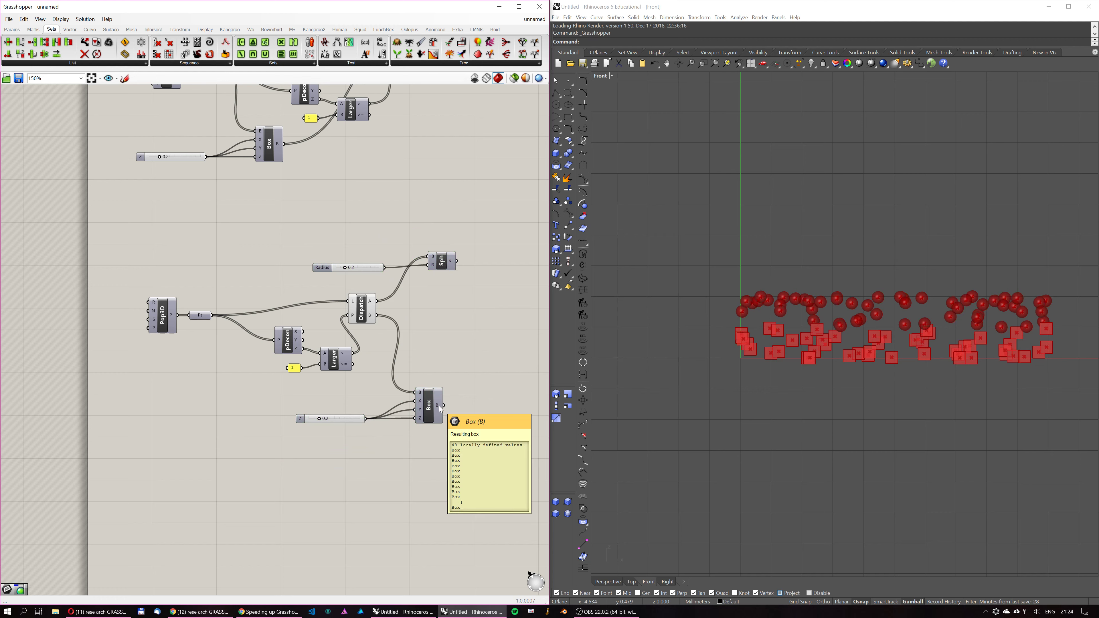
{"action": "double_click", "coordinate": [451, 321]}
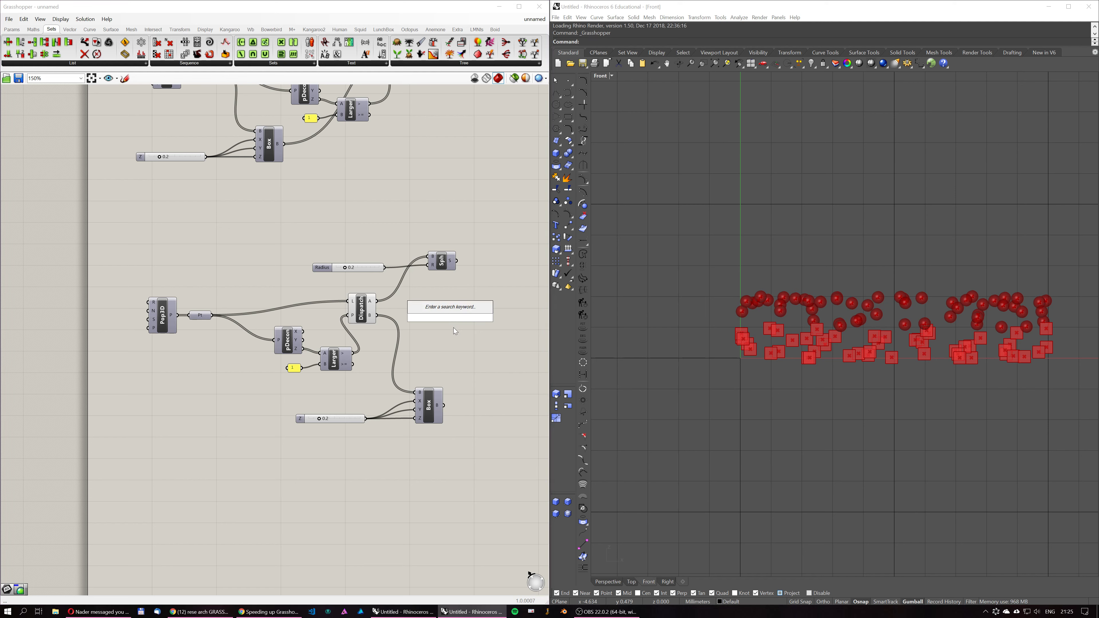
{"action": "type", "text": "weave"}
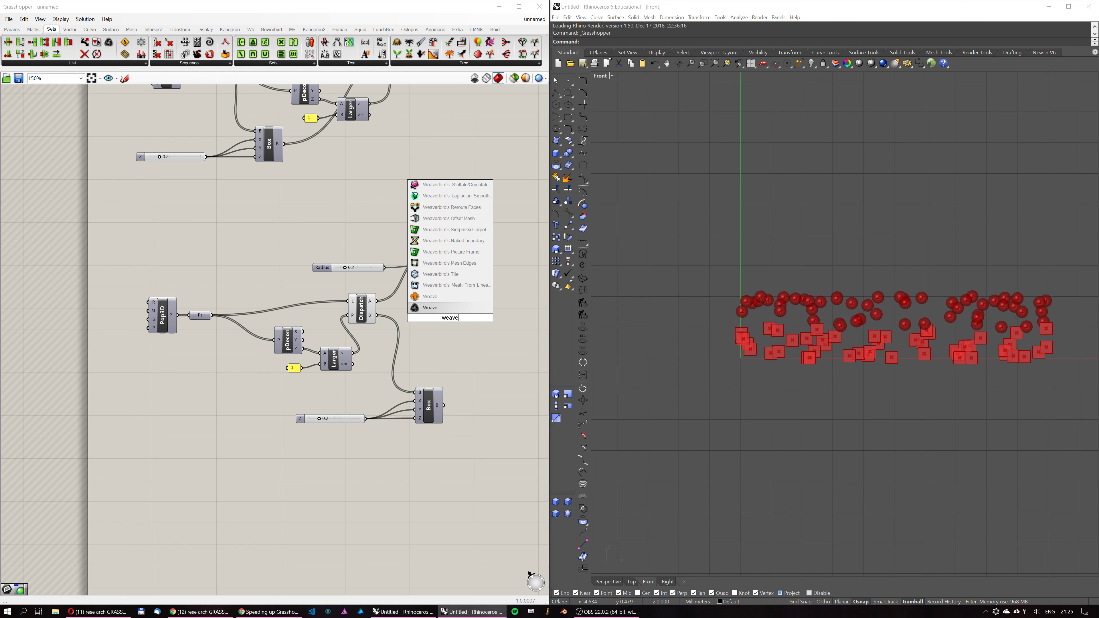
{"action": "key", "text": "Return"}
{"action": "left_click_drag", "start_coordinate": [445, 316], "coordinate": [488, 323]}
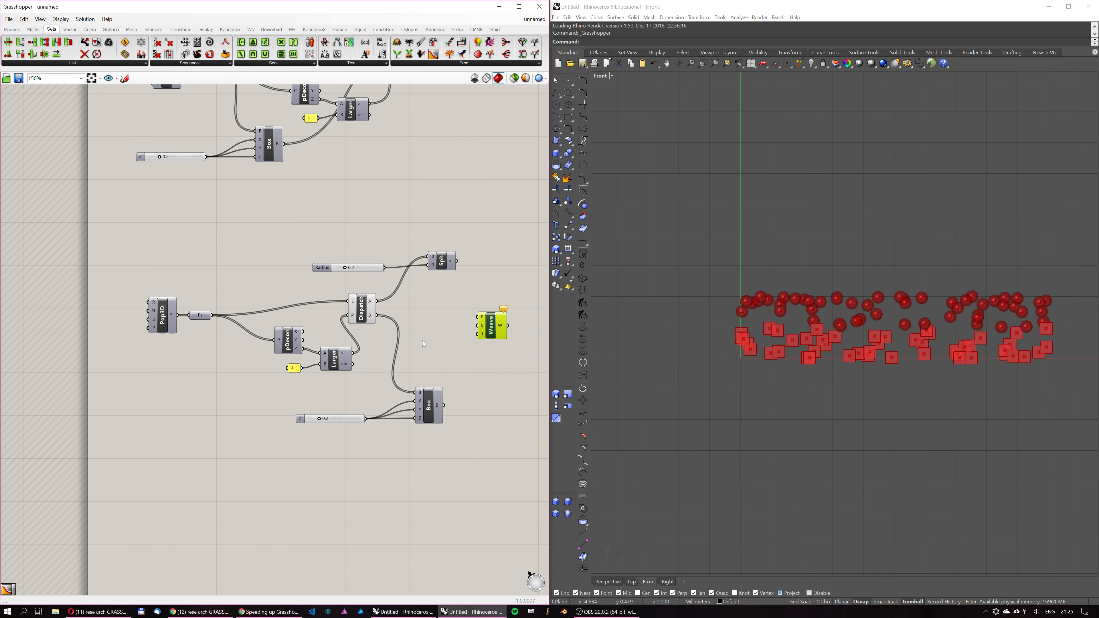
{"action": "left_click_drag", "start_coordinate": [353, 353], "coordinate": [478, 317]}
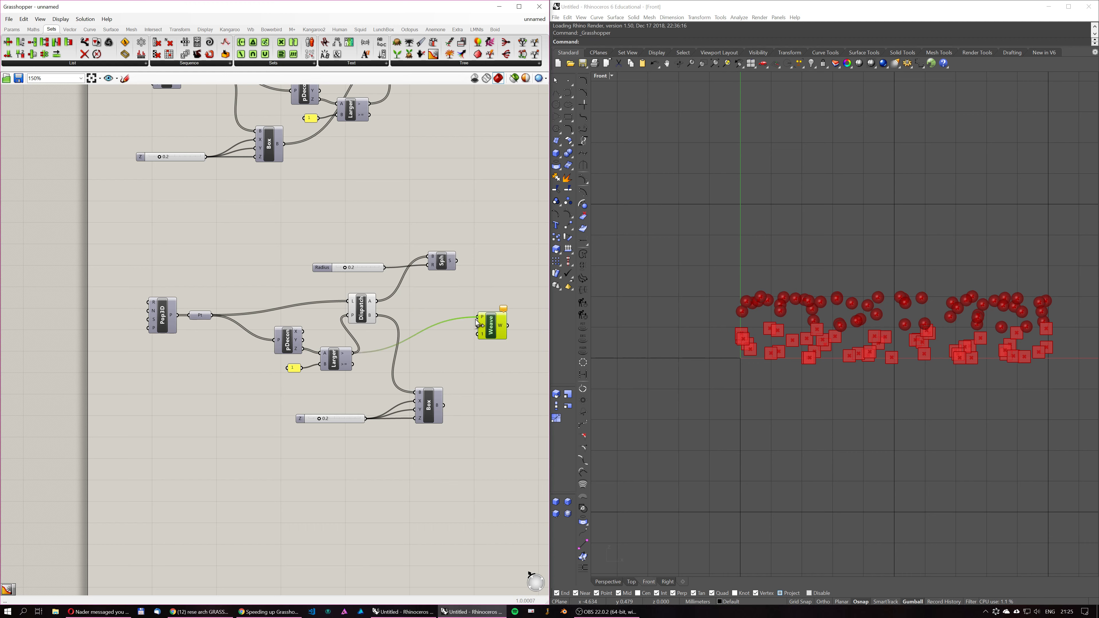
{"action": "left_click_drag", "start_coordinate": [457, 261], "coordinate": [478, 334]}
{"action": "left_click_drag", "start_coordinate": [444, 405], "coordinate": [481, 326]}
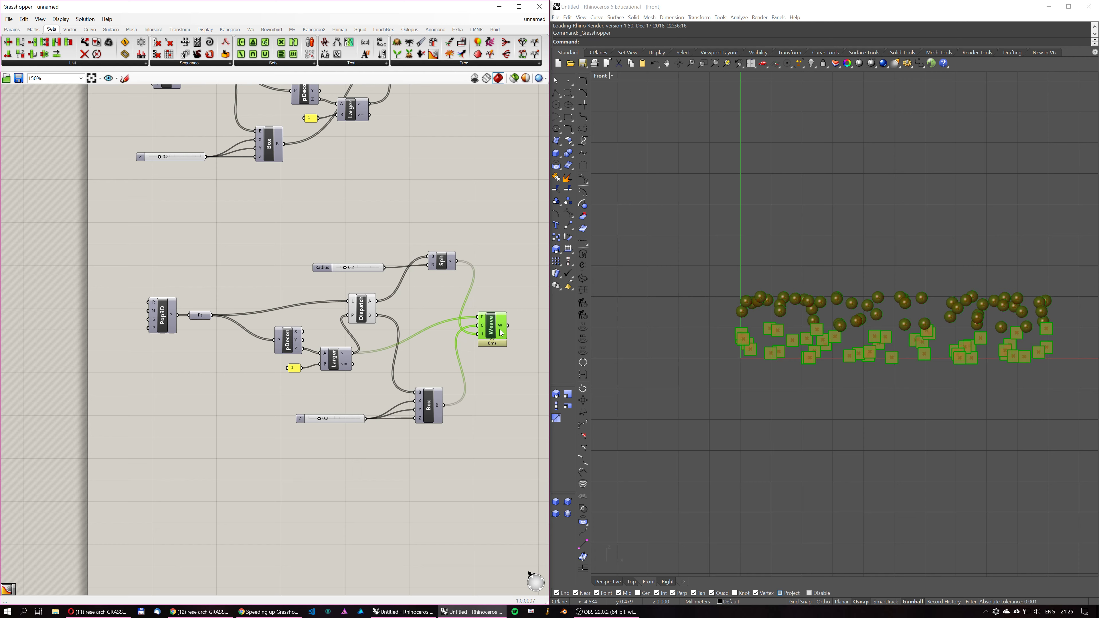
Turn off the preview of the copy's Dispatch, sphere and box components, leaving Weave previewed.
{"action": "mouse_move", "coordinate": [501, 329]}
{"action": "left_click_drag", "start_coordinate": [438, 442], "coordinate": [299, 201]}
{"action": "middle_click", "coordinate": [389, 207]}
{"action": "left_click", "coordinate": [416, 183]}
{"action": "left_click", "coordinate": [503, 186]}
{"action": "right_click_drag", "start_coordinate": [507, 317], "coordinate": [450, 319]}
{"action": "scroll", "coordinate": [451, 319], "scroll_direction": "up", "scroll_amount": 1}
{"action": "scroll", "coordinate": [413, 313], "scroll_direction": "down", "scroll_amount": 2}
{"action": "right_click_drag", "start_coordinate": [390, 190], "coordinate": [403, 280]}
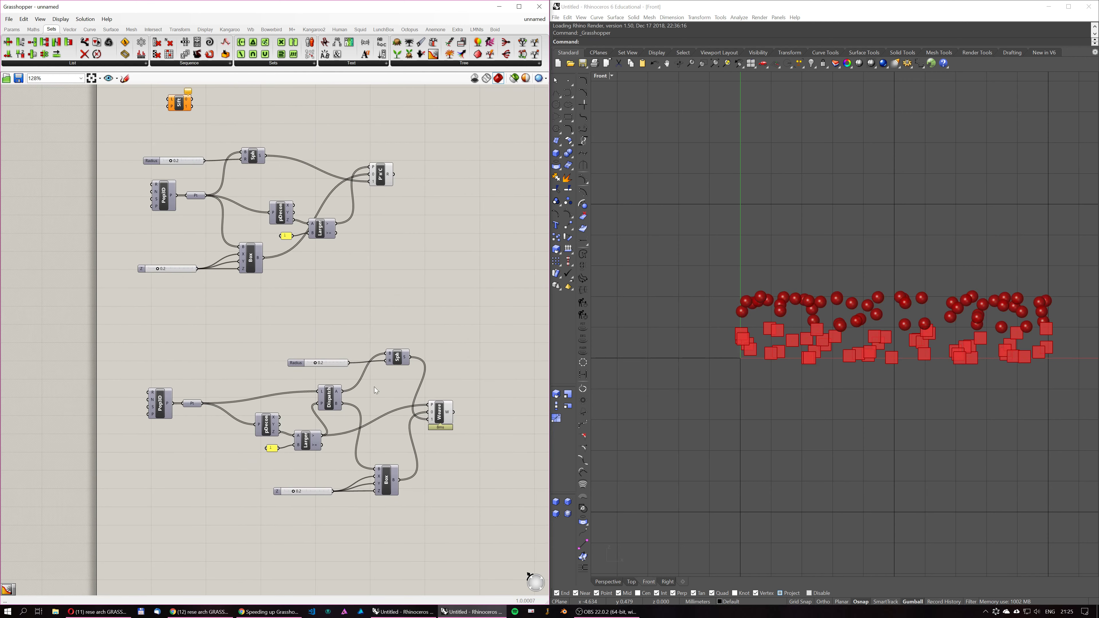
Shift Weave slightly down and move the Deconstruct, Larger Than and threshold panel group closer to the Point parameter.
{"action": "right_click_drag", "start_coordinate": [407, 386], "coordinate": [385, 354]}
{"action": "left_click_drag", "start_coordinate": [418, 379], "coordinate": [428, 410]}
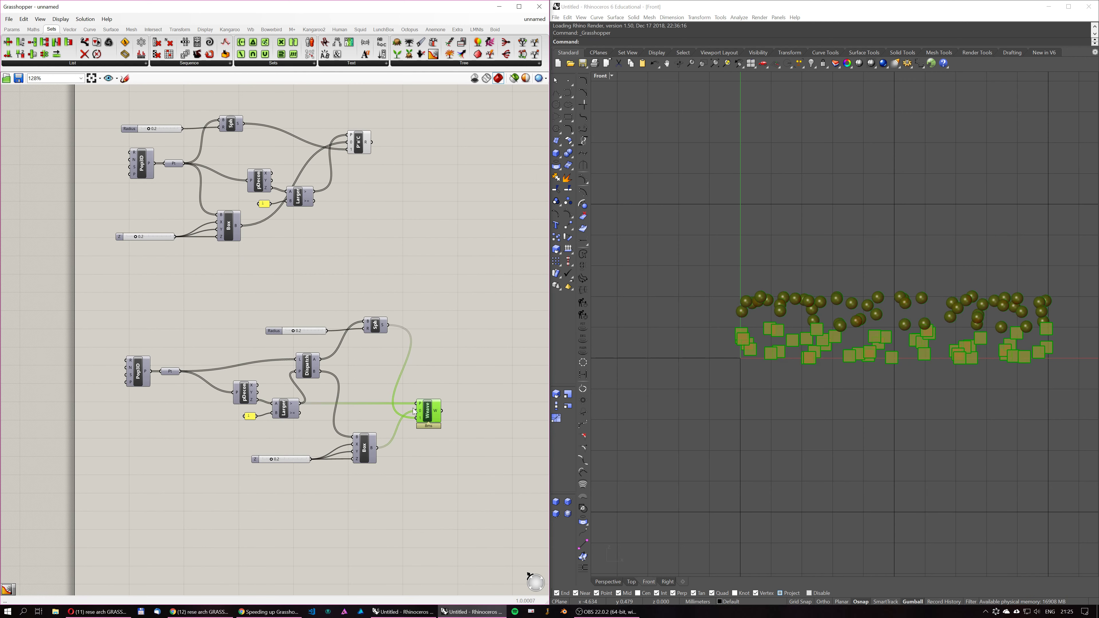
{"action": "right_click_drag", "start_coordinate": [403, 402], "coordinate": [418, 361]}
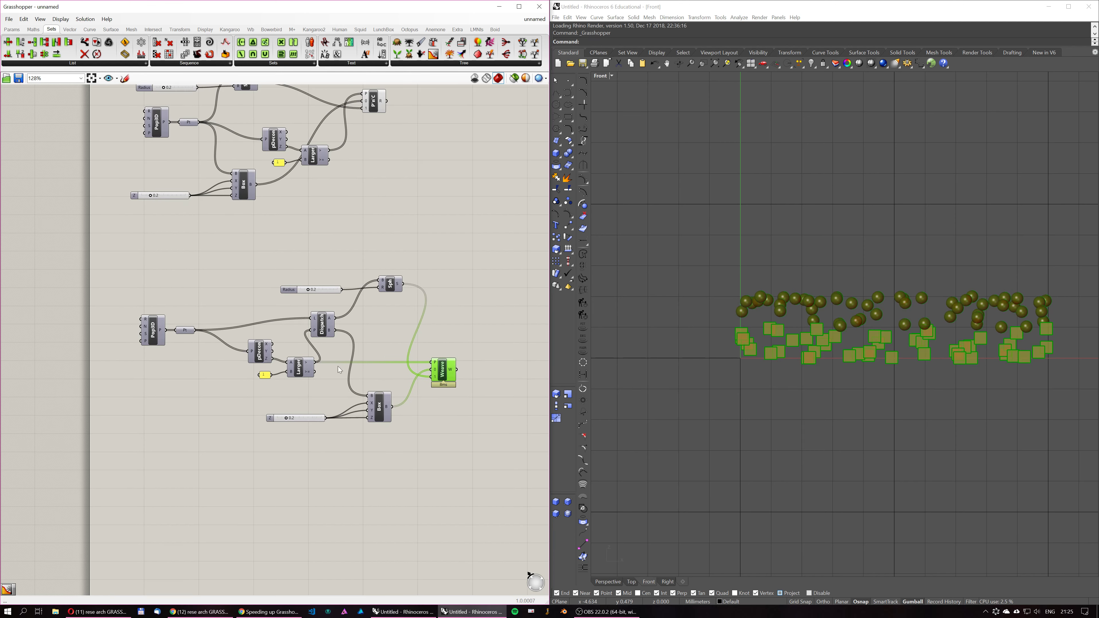
{"action": "left_click_drag", "start_coordinate": [300, 387], "coordinate": [281, 363]}
{"action": "left_click", "coordinate": [272, 332]}
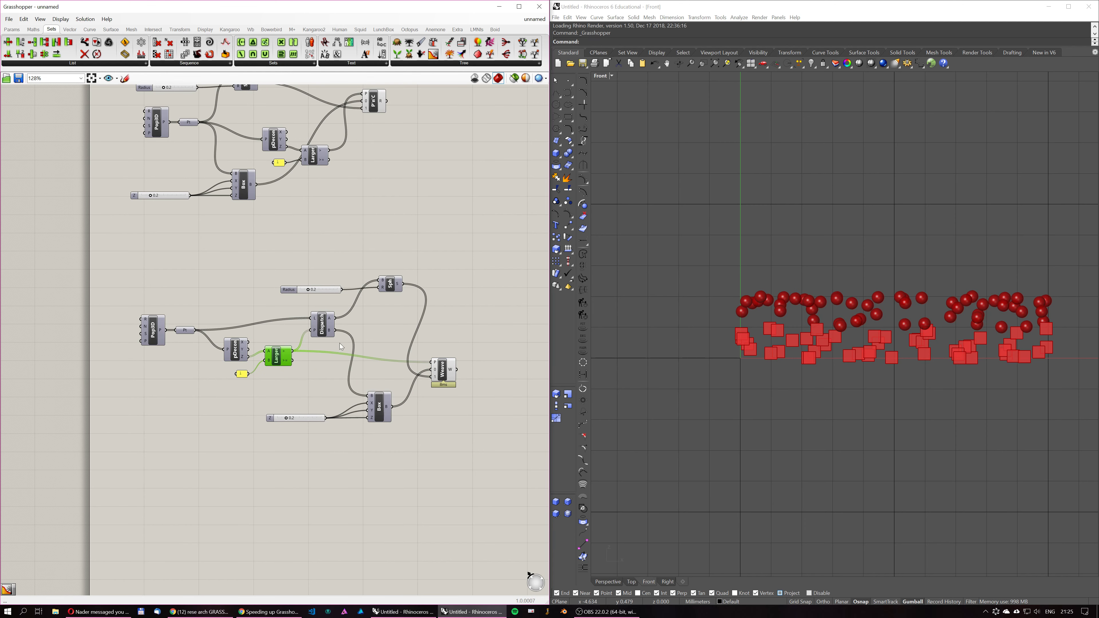
{"action": "scroll", "coordinate": [340, 346], "scroll_direction": "up", "scroll_amount": 5}
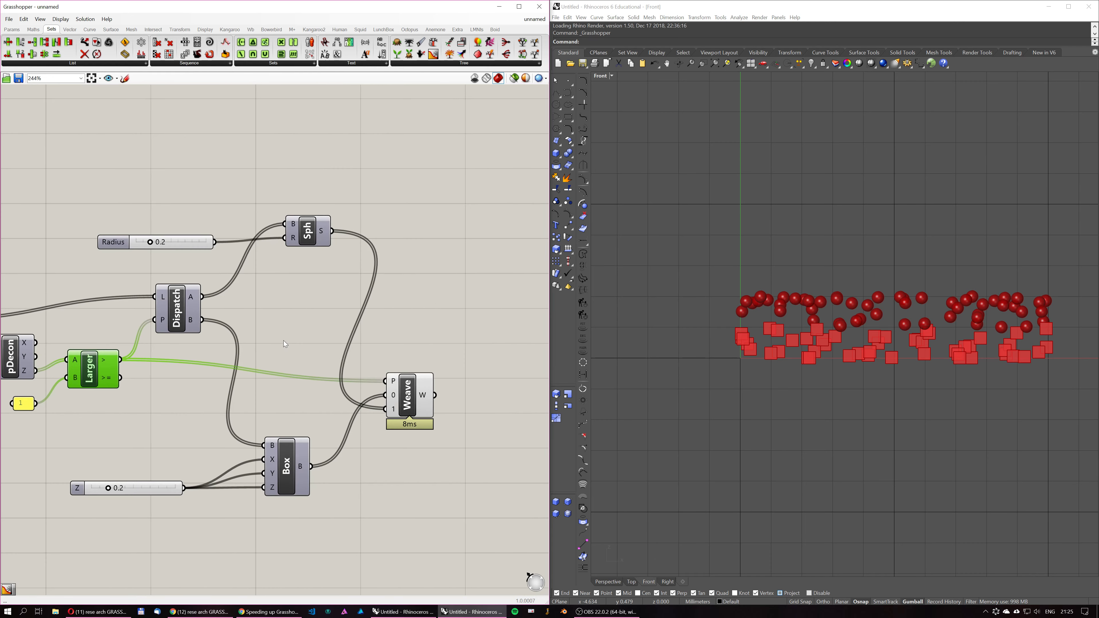
{"action": "scroll", "coordinate": [284, 340], "scroll_direction": "down", "scroll_amount": 2}
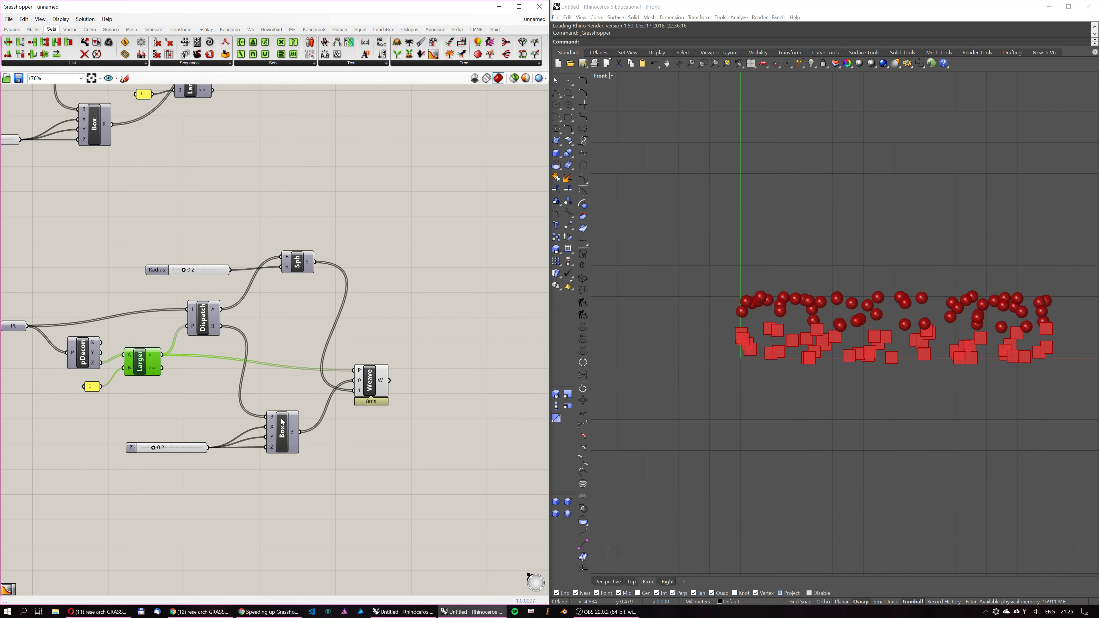
{"action": "left_click_drag", "start_coordinate": [321, 292], "coordinate": [65, 220]}
{"action": "left_click_drag", "start_coordinate": [306, 512], "coordinate": [194, 416]}
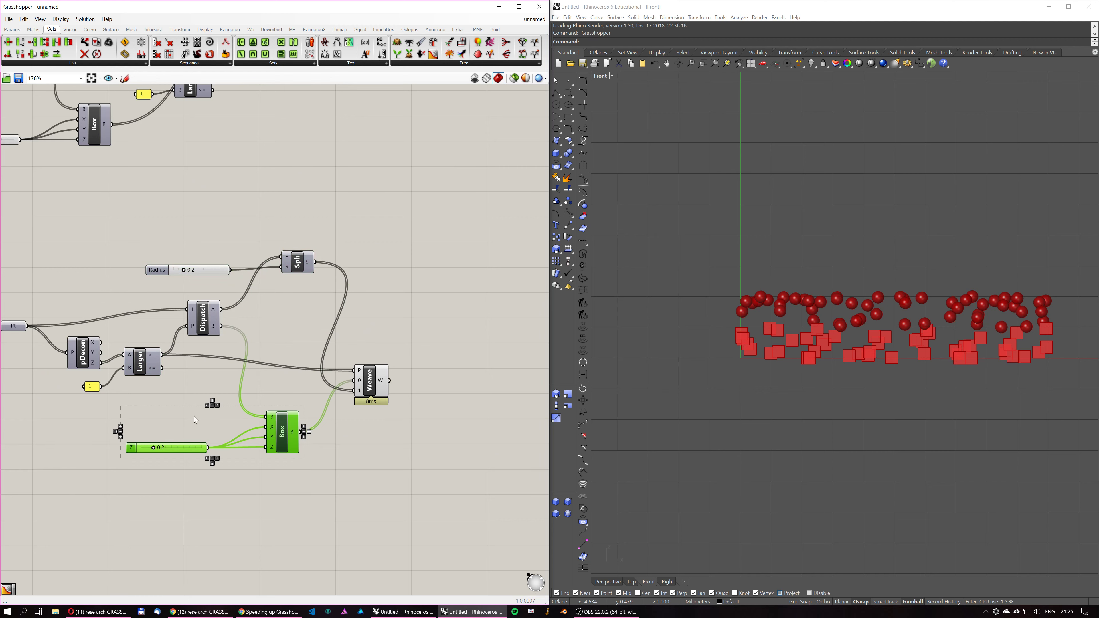
{"action": "left_click", "coordinate": [284, 332]}
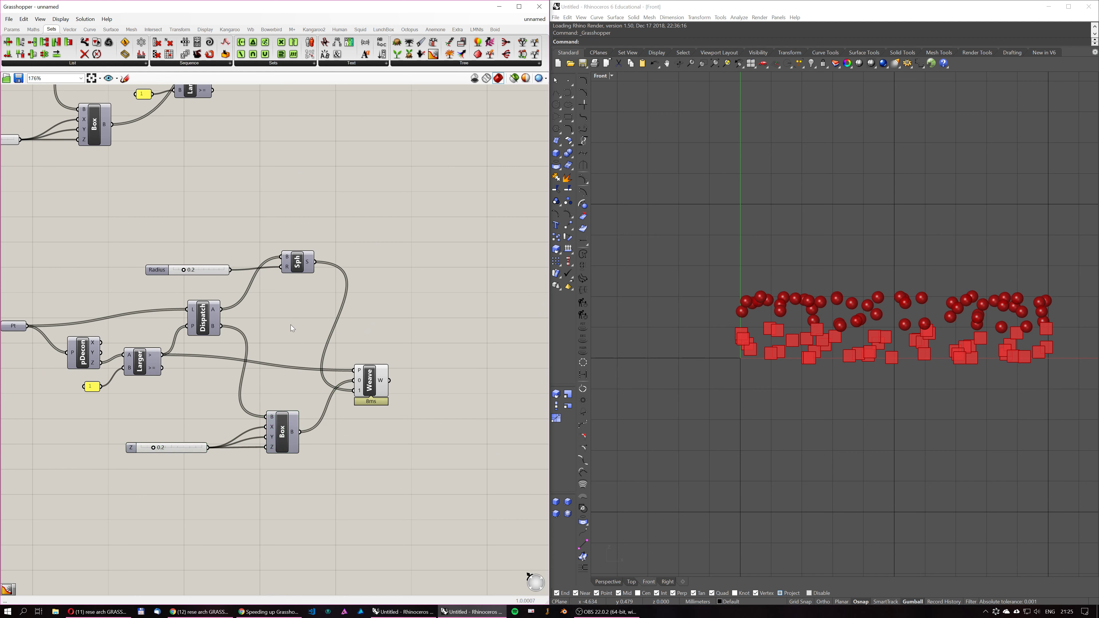
Align Weave with Larger Than's output and bring the box and sphere groups, with their sliders, closer to Dispatch.
{"action": "left_click_drag", "start_coordinate": [375, 388], "coordinate": [377, 370]}
{"action": "left_click_drag", "start_coordinate": [336, 483], "coordinate": [163, 395]}
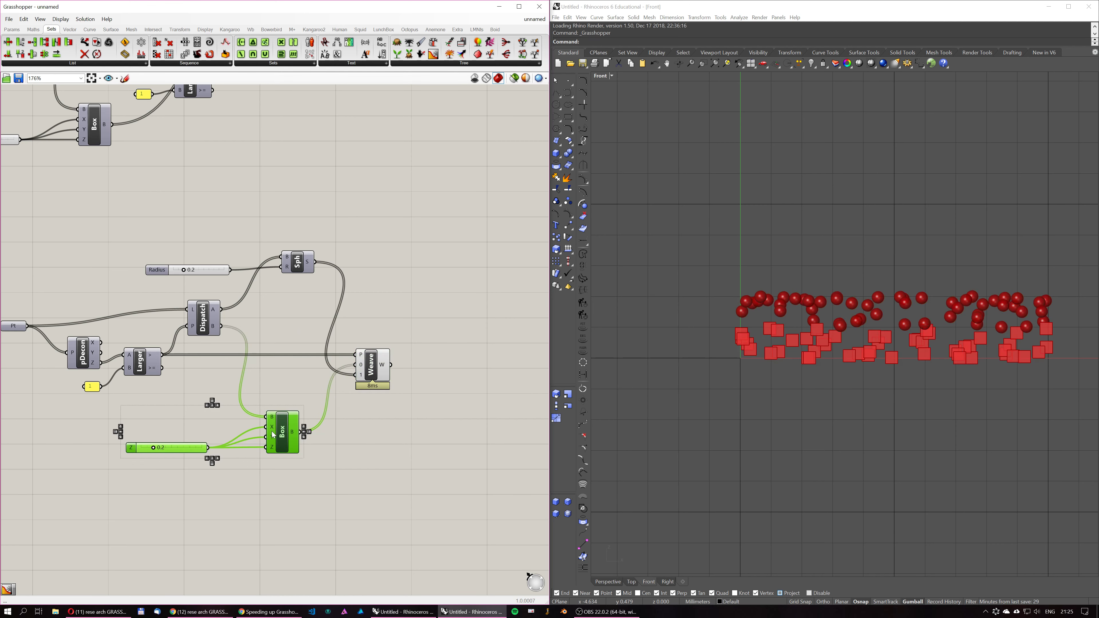
{"action": "left_click_drag", "start_coordinate": [272, 430], "coordinate": [288, 394]}
{"action": "left_click_drag", "start_coordinate": [311, 292], "coordinate": [168, 235]}
{"action": "left_click_drag", "start_coordinate": [279, 258], "coordinate": [276, 270]}
{"action": "scroll", "coordinate": [260, 277], "scroll_direction": "down", "scroll_amount": 3}
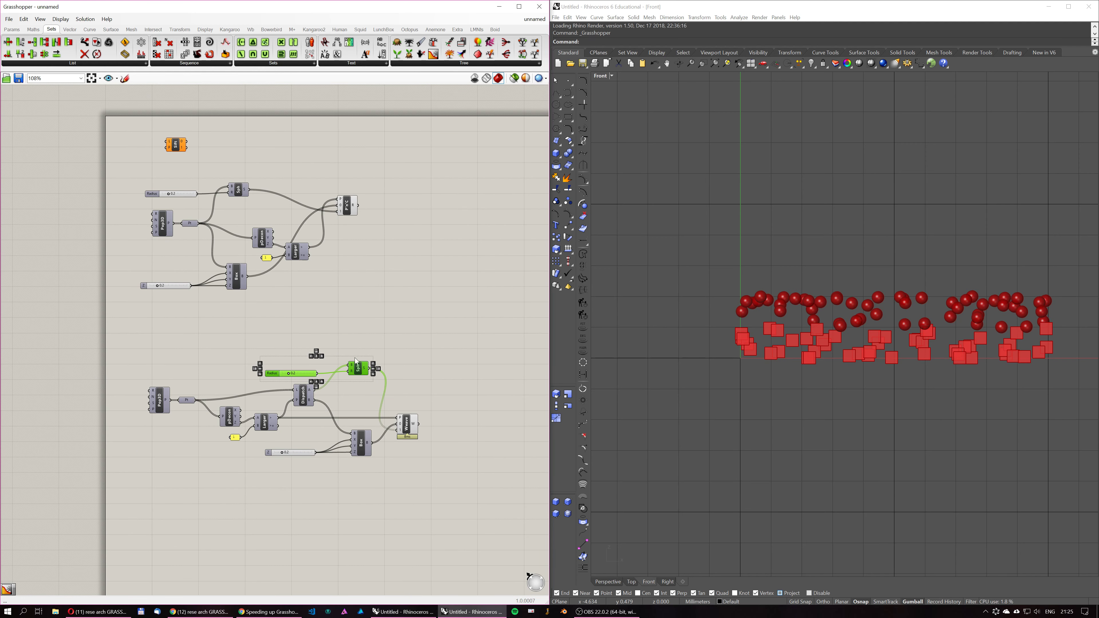
{"action": "left_click", "coordinate": [412, 430]}
{"action": "left_click", "coordinate": [418, 380]}
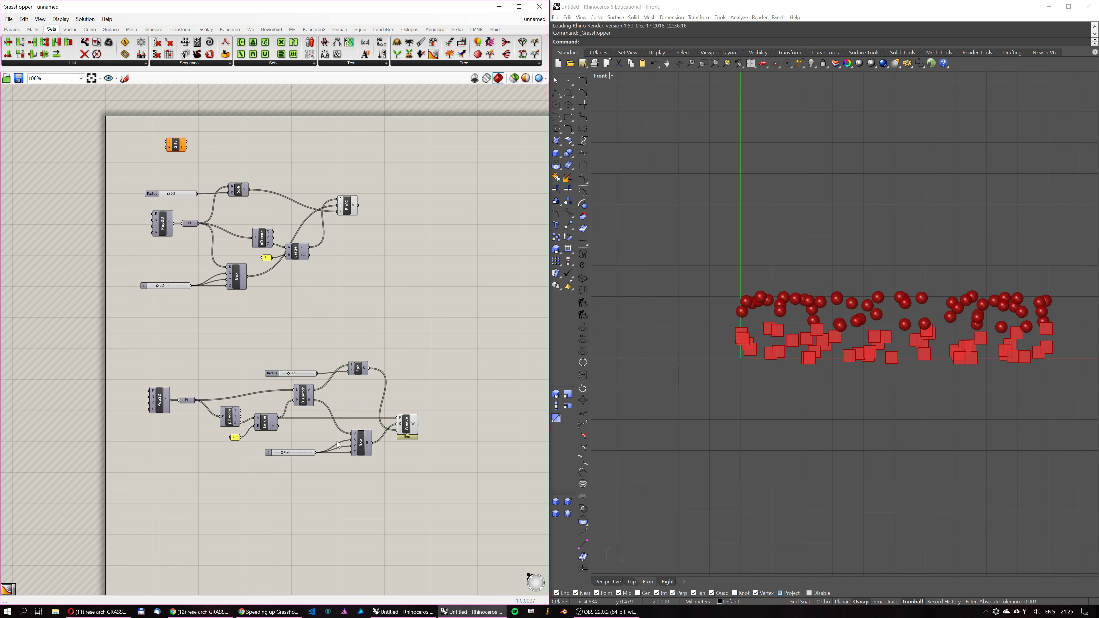
Move the Grasshopper window over Rhino and snap it to the other half of the screen, uncovering the browser.
{"action": "left_click_drag", "start_coordinate": [268, 9], "coordinate": [814, 79]}
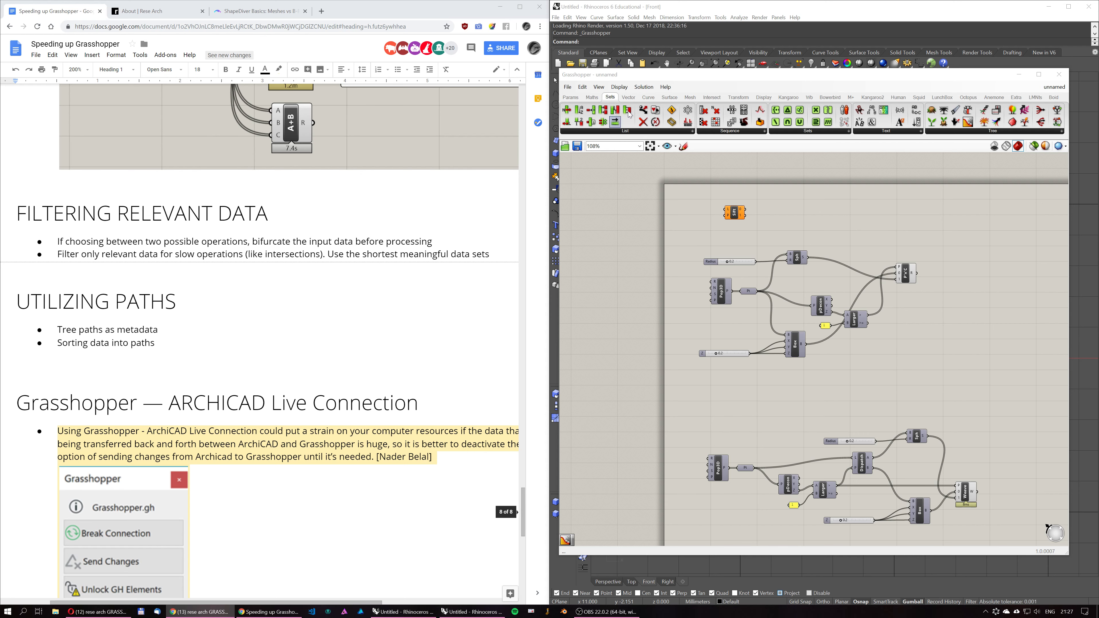
{"action": "left_click_drag", "start_coordinate": [640, 75], "coordinate": [622, 78]}
{"action": "key", "text": "super+Right"}
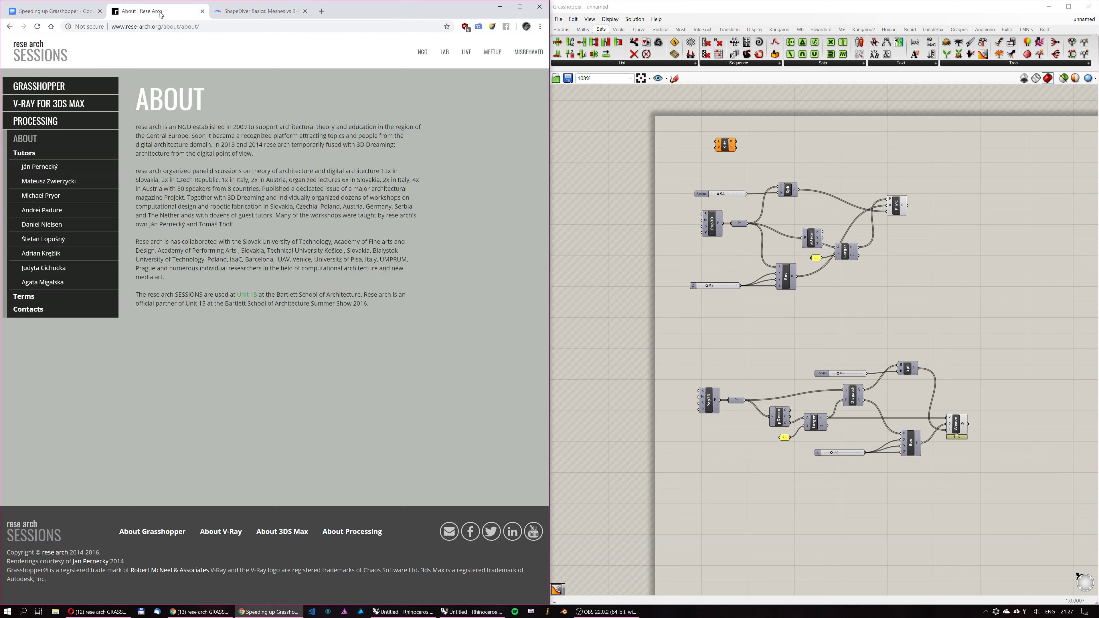
Examine the Grasshopper Iterative course bundle on the rese arch website, and return to the Speeding up Grasshopper document.
{"action": "left_click", "coordinate": [142, 11]}
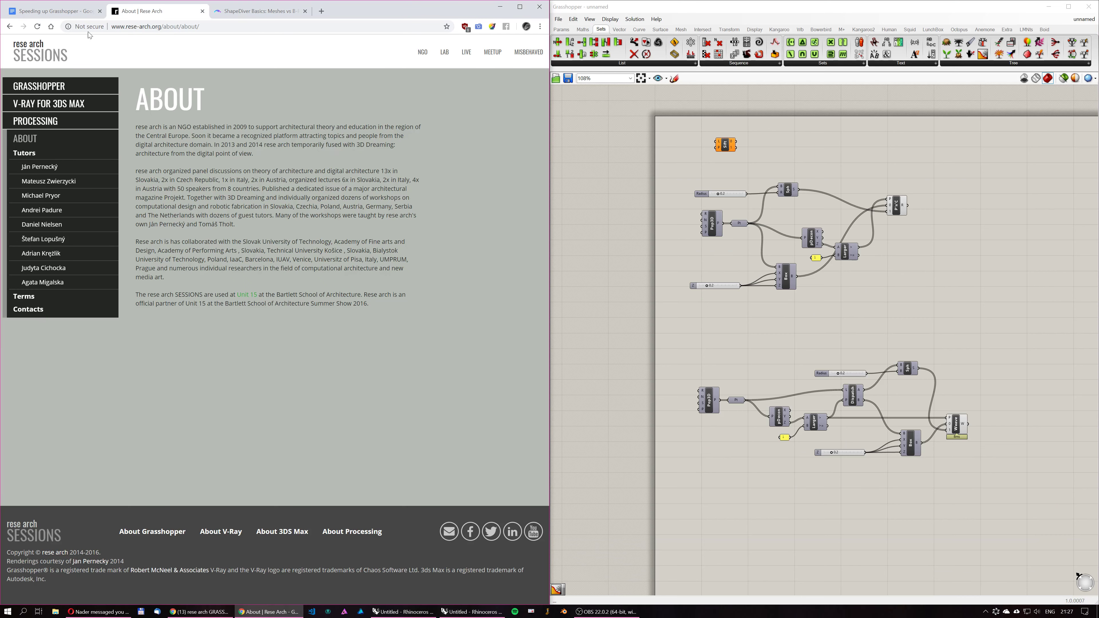
{"action": "left_click", "coordinate": [43, 86]}
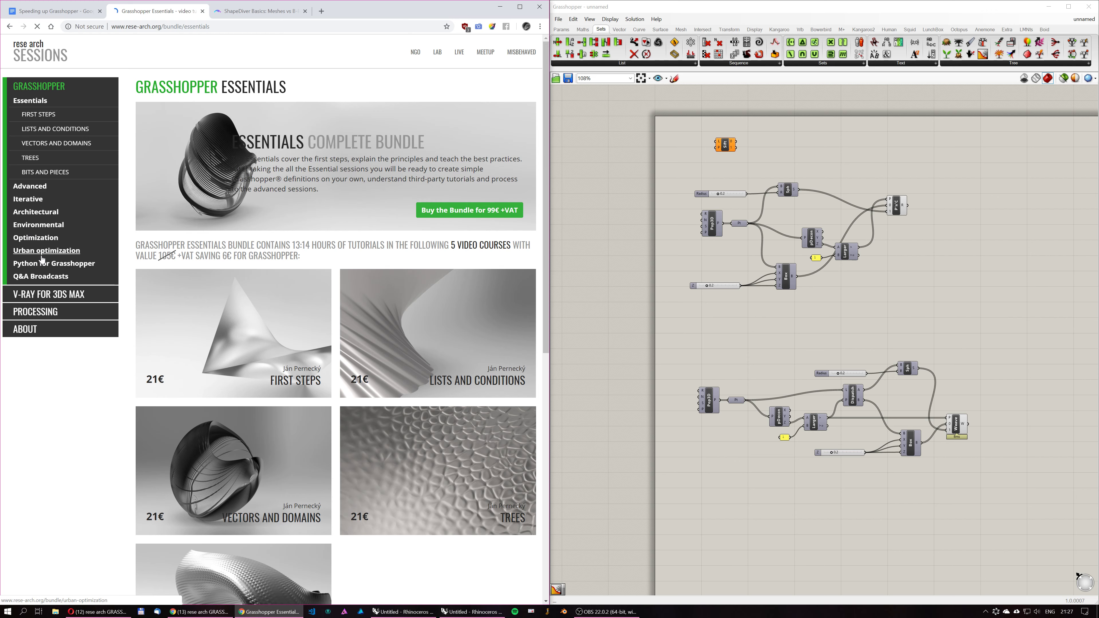
{"action": "left_click", "coordinate": [34, 201]}
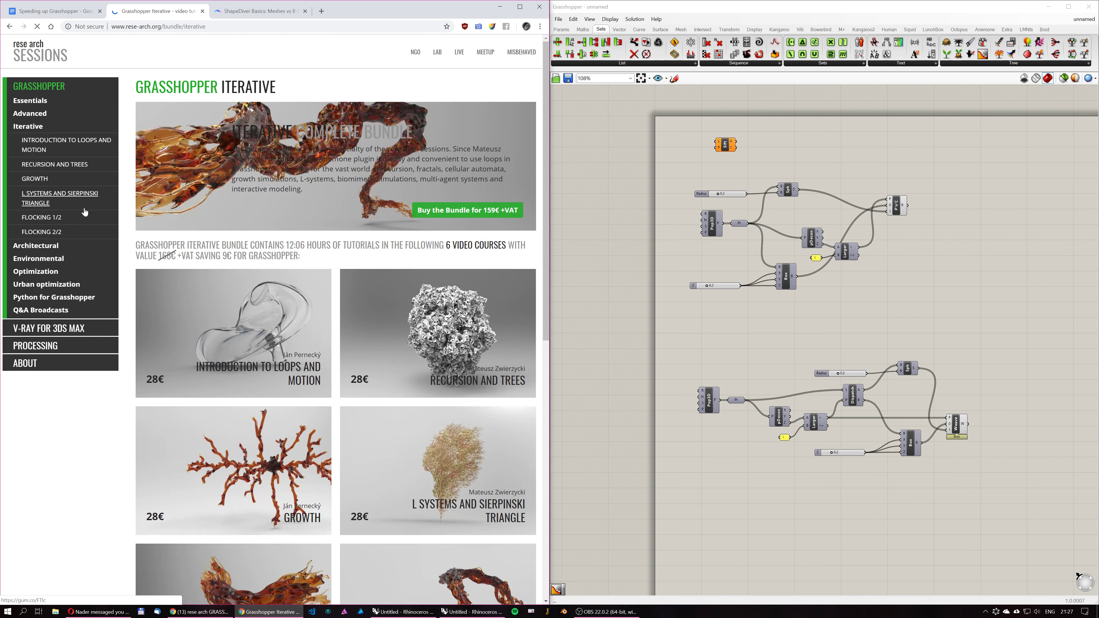
{"action": "scroll", "coordinate": [319, 384], "scroll_direction": "down", "scroll_amount": 2}
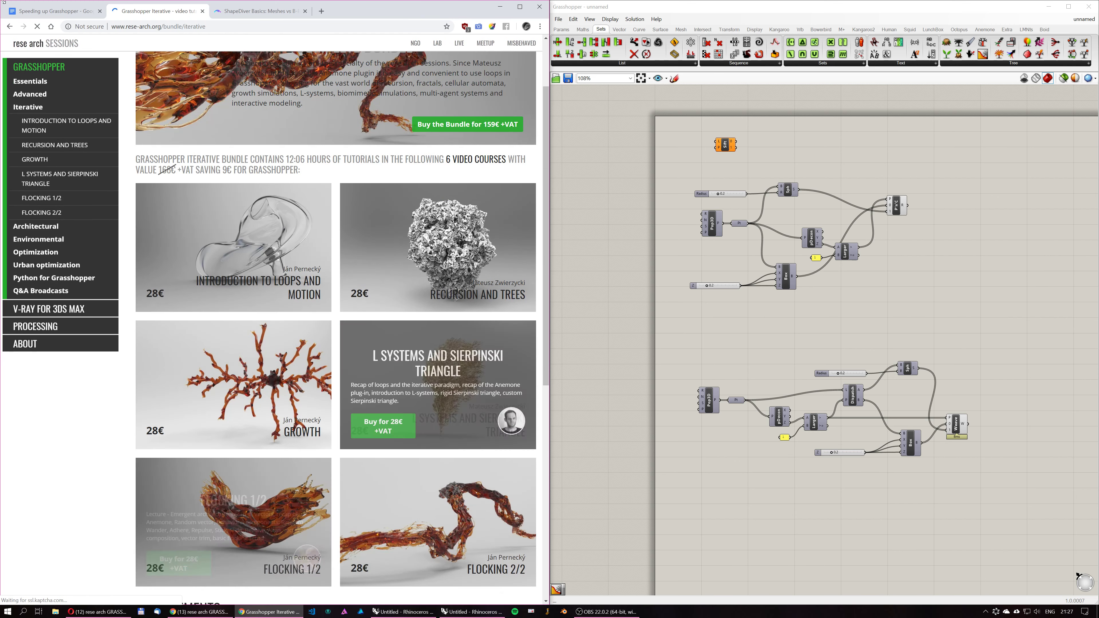
{"action": "left_click", "coordinate": [52, 11]}
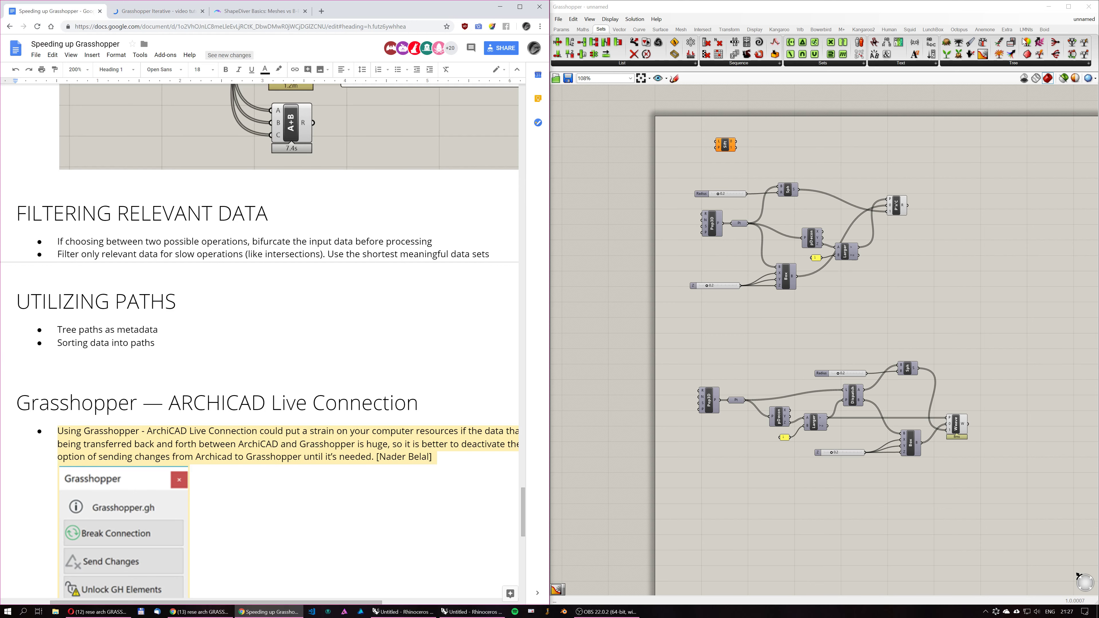
Place a Boid Align component on empty canvas in Grasshopper, away from the two sphere-and-box definitions.
{"action": "left_click", "coordinate": [1045, 28]}
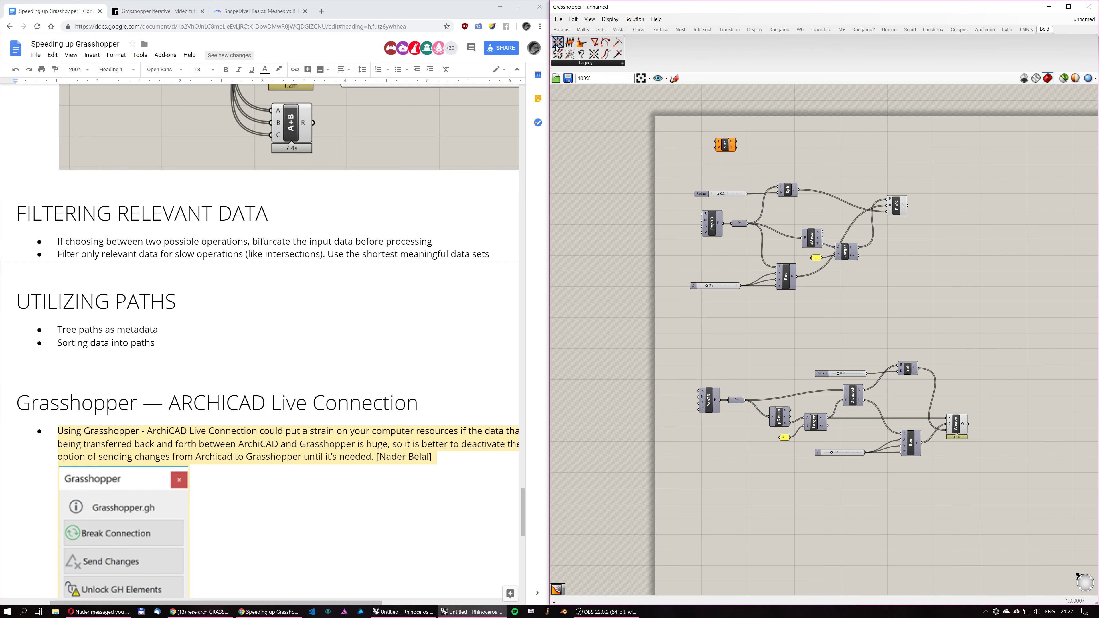
{"action": "left_click", "coordinate": [1009, 219]}
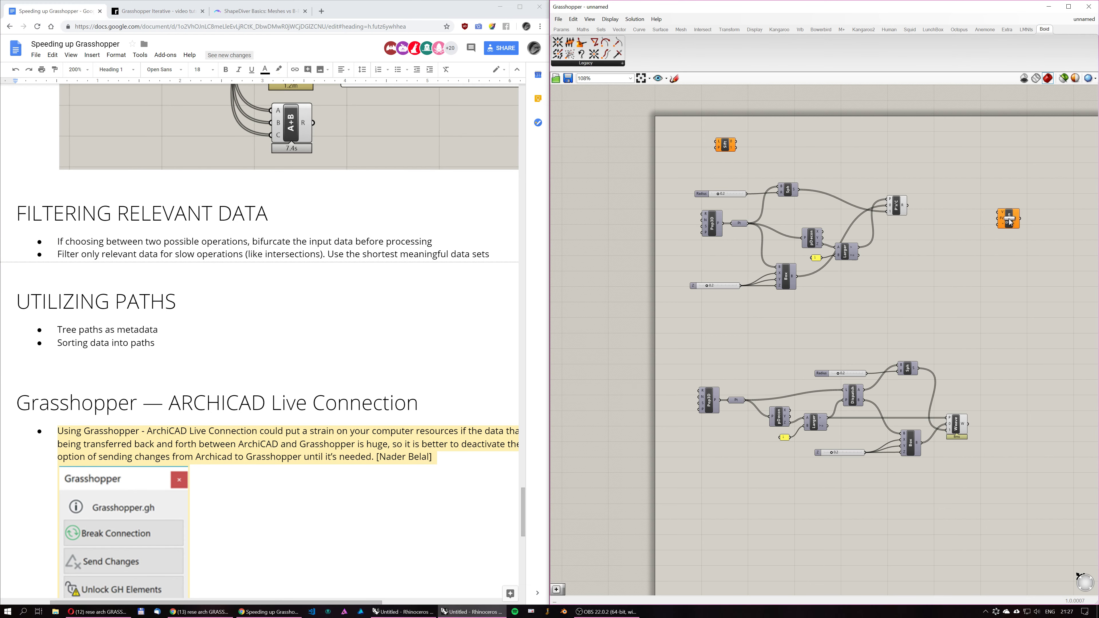
{"action": "right_click_drag", "start_coordinate": [1021, 222], "coordinate": [792, 303]}
{"action": "scroll", "coordinate": [792, 303], "scroll_direction": "up", "scroll_amount": 5}
{"action": "left_click_drag", "start_coordinate": [762, 306], "coordinate": [859, 346]}
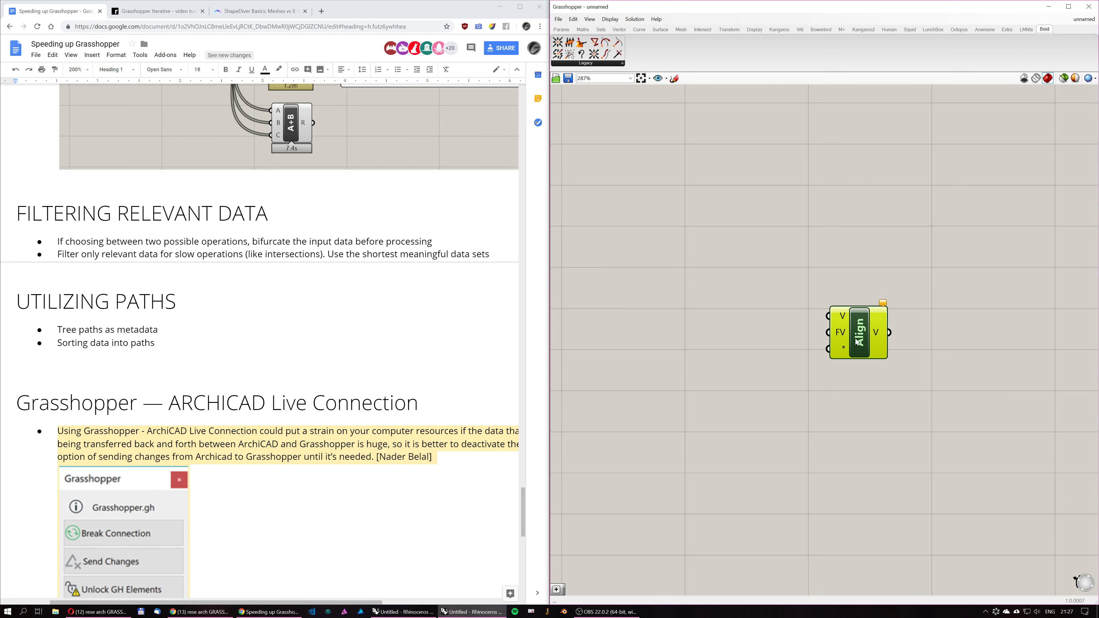
Place a Boid Visible component on the empty canvas beside the Align component.
{"action": "mouse_move", "coordinate": [855, 339]}
{"action": "mouse_move", "coordinate": [867, 310]}
{"action": "left_click_drag", "start_coordinate": [629, 225], "coordinate": [692, 350]}
{"action": "scroll", "coordinate": [694, 371], "scroll_direction": "down", "scroll_amount": 2}
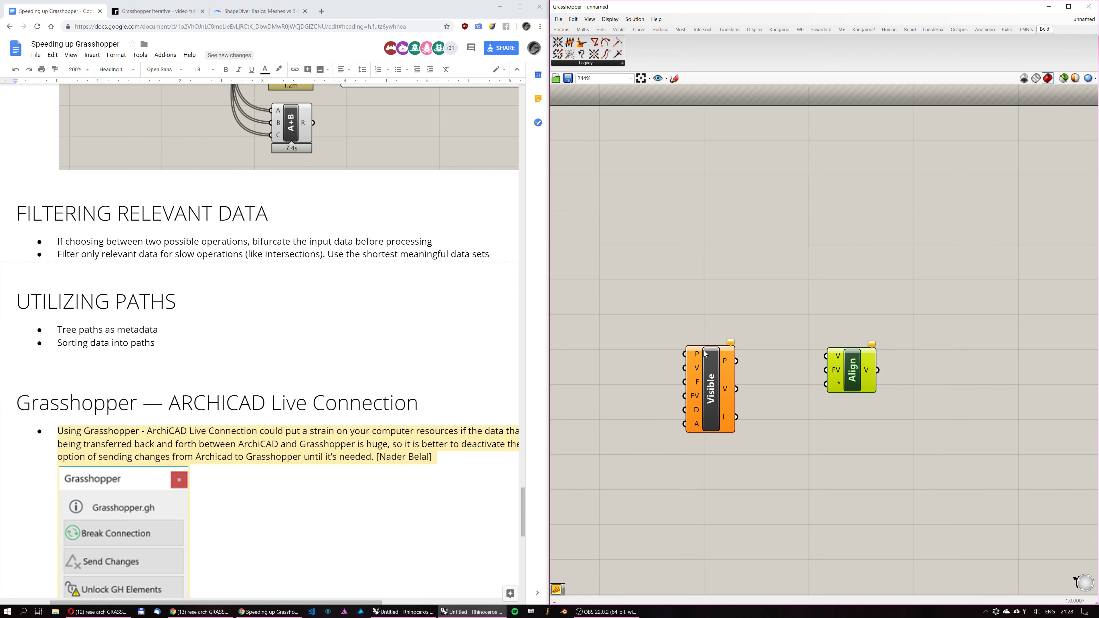
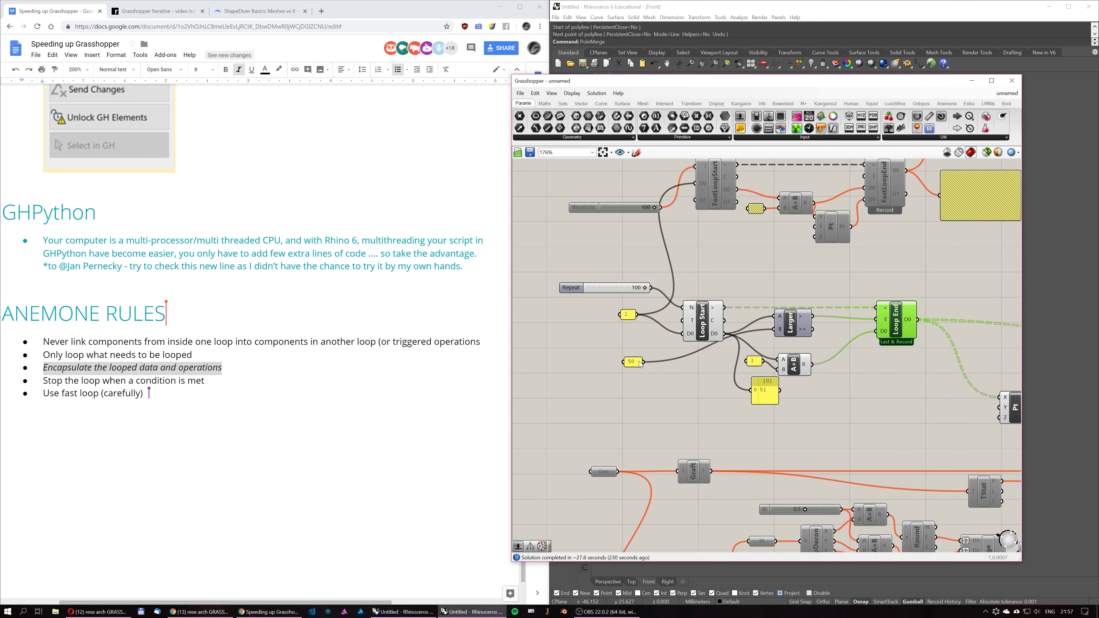
Move the 50 panel between Loop Start and Larger Than, and shift the Grasshopper window clear of the browser.
{"action": "left_click_drag", "start_coordinate": [634, 362], "coordinate": [754, 334]}
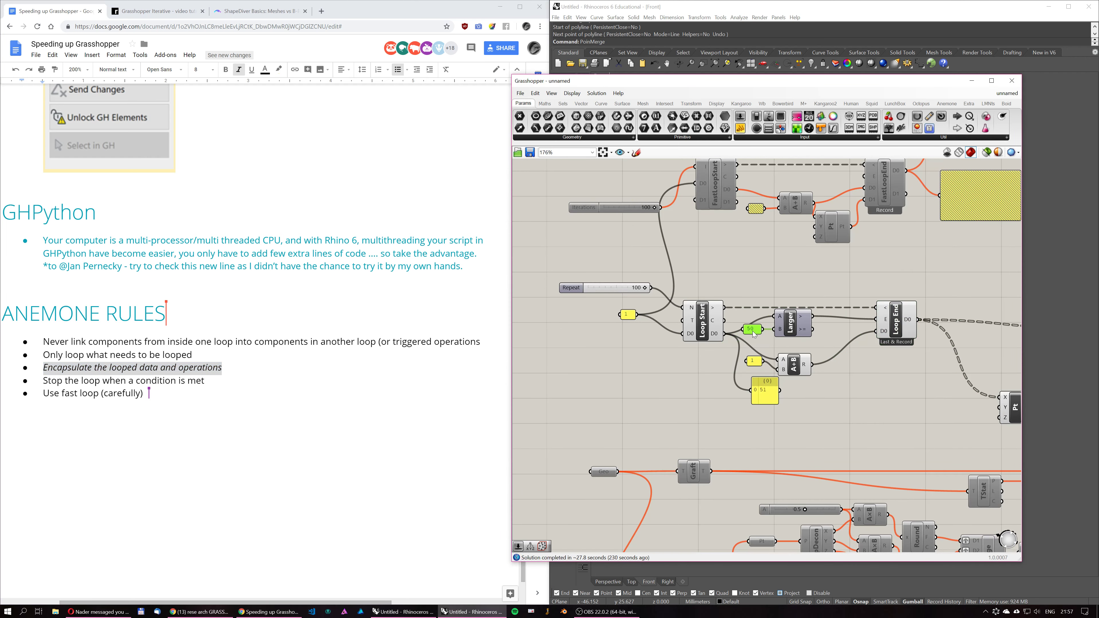
{"action": "scroll", "coordinate": [725, 384], "scroll_direction": "down", "scroll_amount": 7}
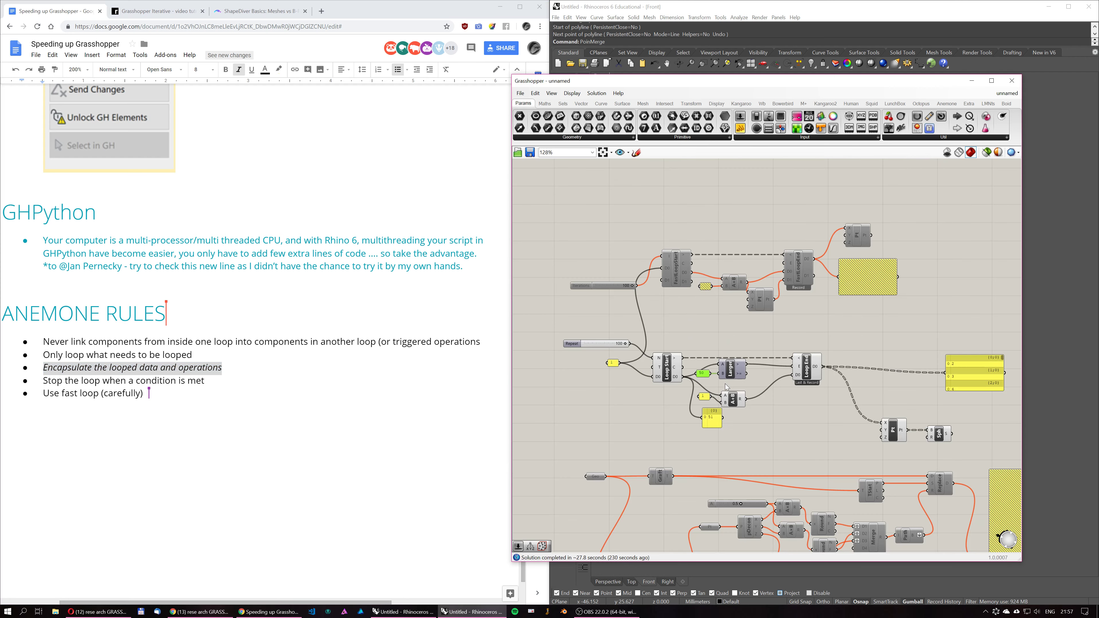
{"action": "left_click_drag", "start_coordinate": [598, 81], "coordinate": [643, 98]}
{"action": "scroll", "coordinate": [750, 363], "scroll_direction": "up", "scroll_amount": 8}
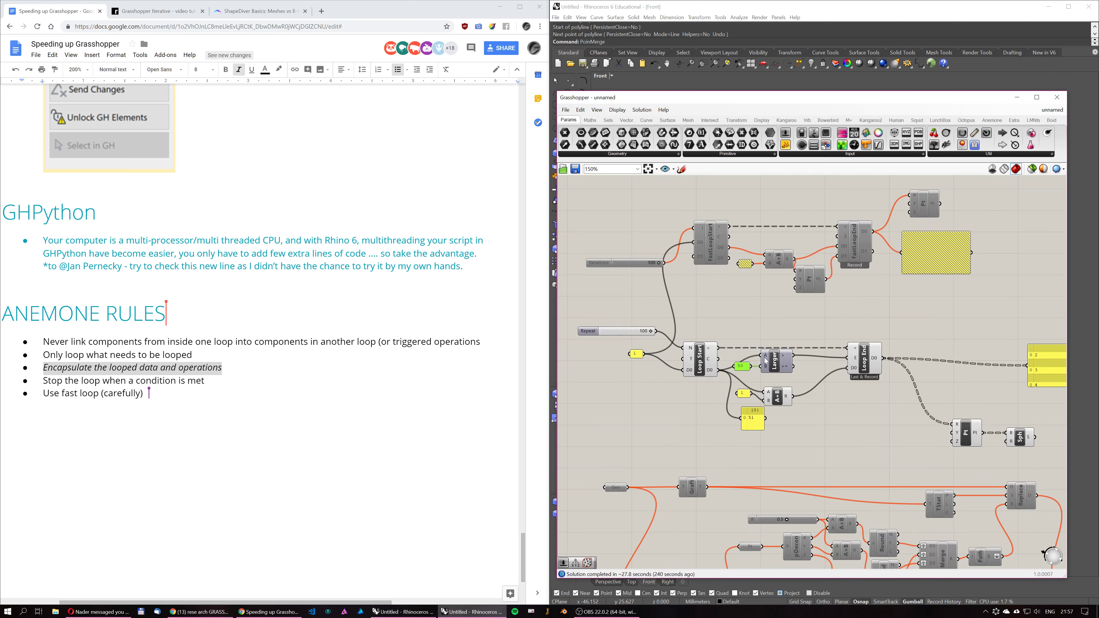
{"action": "scroll", "coordinate": [758, 352], "scroll_direction": "down", "scroll_amount": 2}
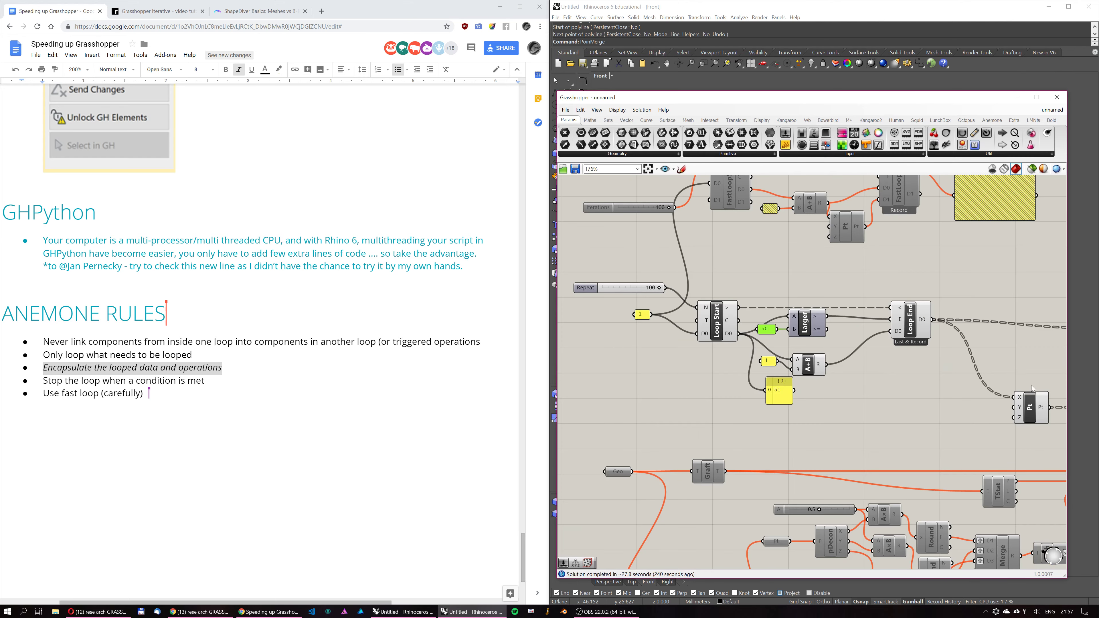
{"action": "scroll", "coordinate": [714, 377], "scroll_direction": "down", "scroll_amount": 5}
{"action": "scroll", "coordinate": [746, 366], "scroll_direction": "up", "scroll_amount": 5}
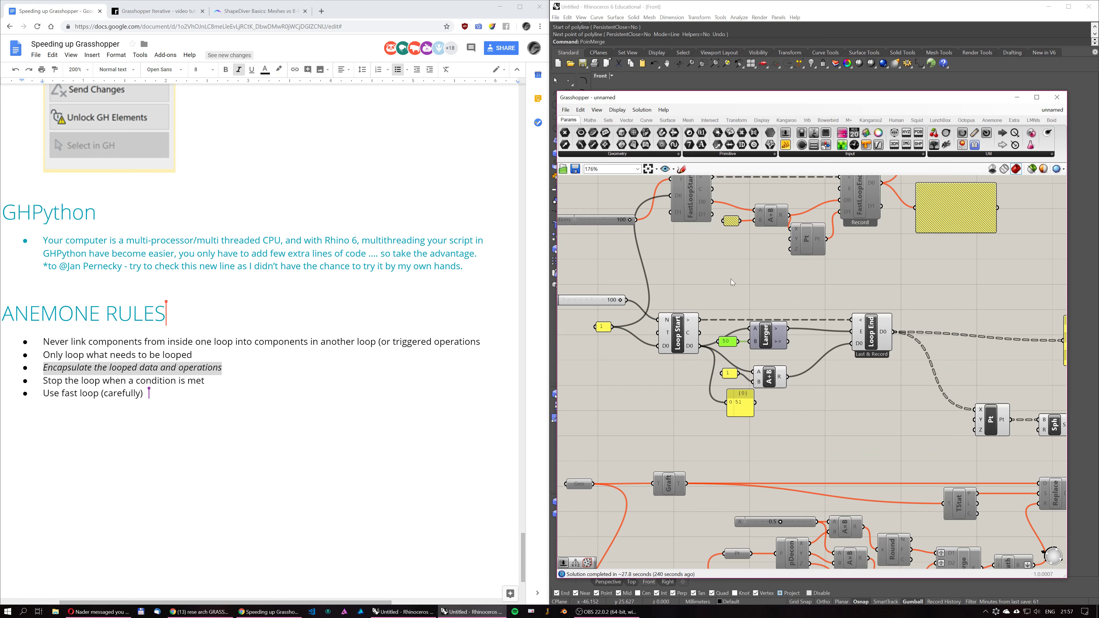
Delete the data-viewing panel attached to Loop Start's D0 output beneath the loop's Addition component.
{"action": "left_click_drag", "start_coordinate": [703, 292], "coordinate": [839, 439]}
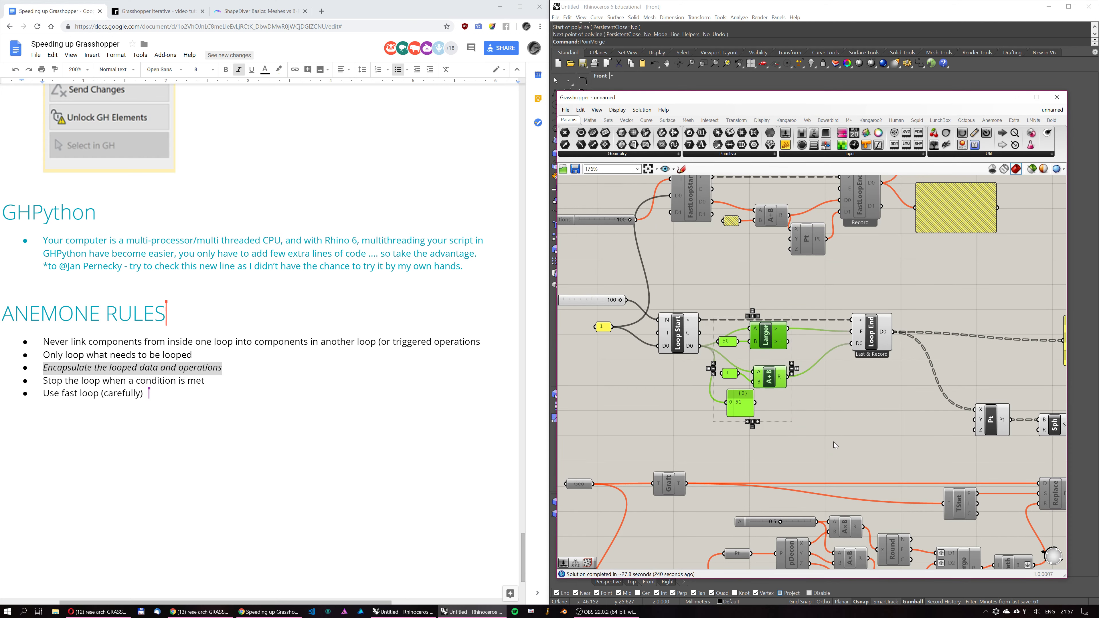
{"action": "left_click_drag", "start_coordinate": [742, 410], "coordinate": [733, 425]}
{"action": "scroll", "coordinate": [726, 419], "scroll_direction": "down", "scroll_amount": 6}
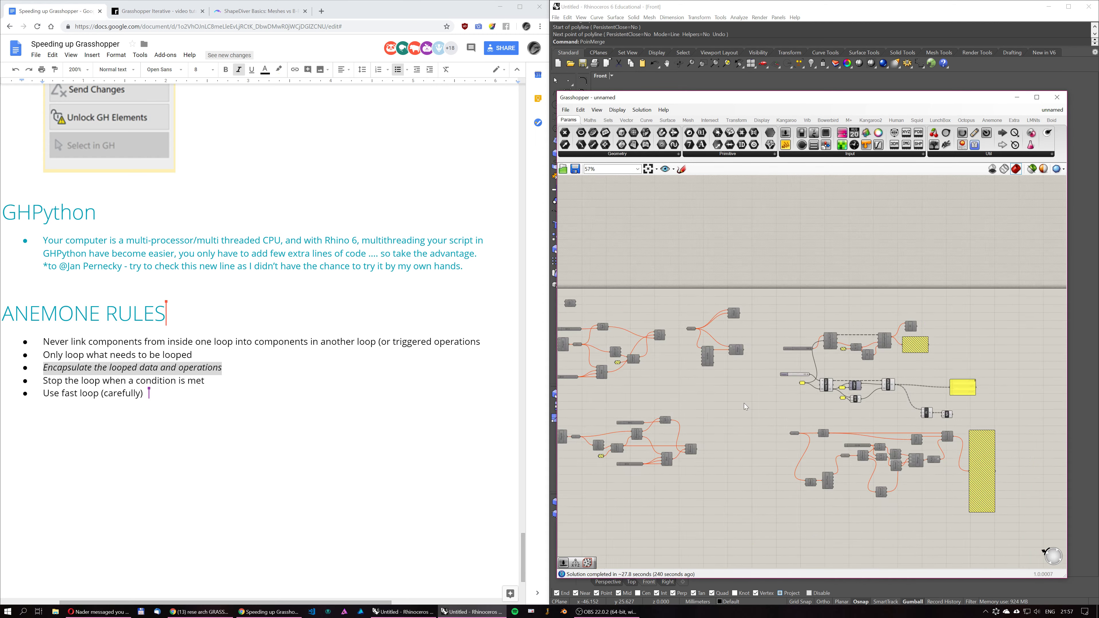
Wire a component of the distant definition directly into the Addition inside the loop, and undo the connection.
{"action": "left_click_drag", "start_coordinate": [609, 372], "coordinate": [849, 399]}
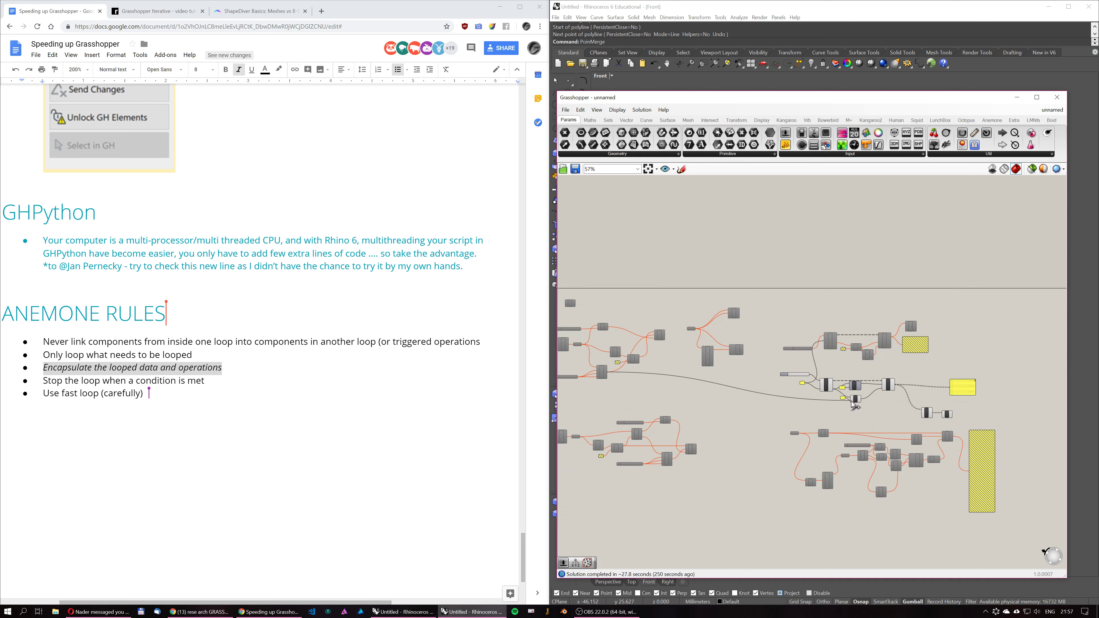
{"action": "scroll", "coordinate": [854, 406], "scroll_direction": "up", "scroll_amount": 1}
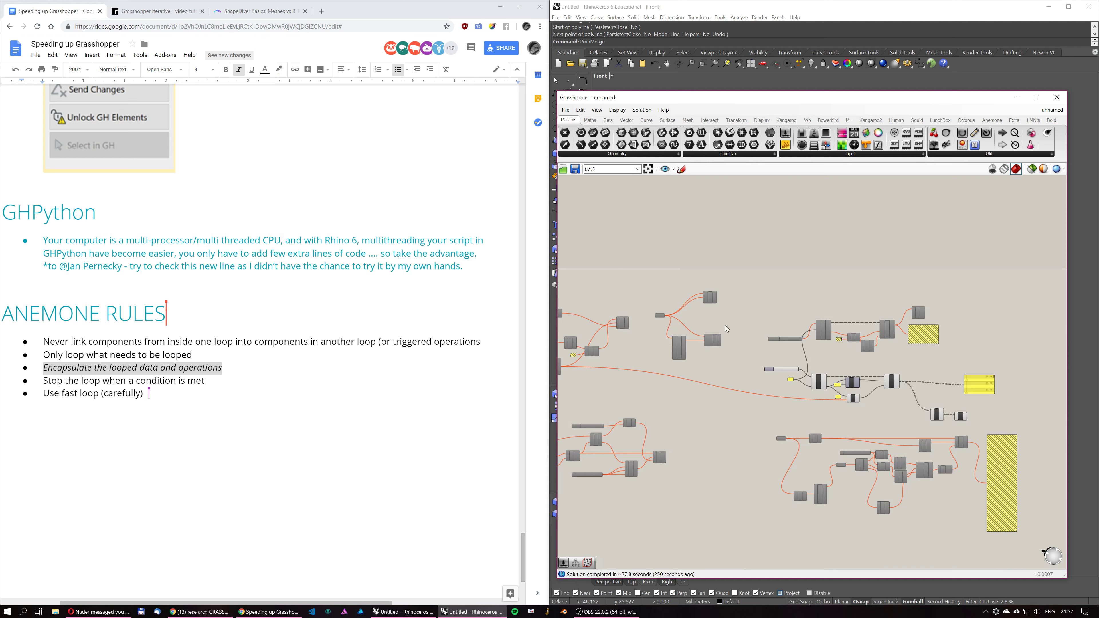
{"action": "scroll", "coordinate": [788, 385], "scroll_direction": "down", "scroll_amount": 1}
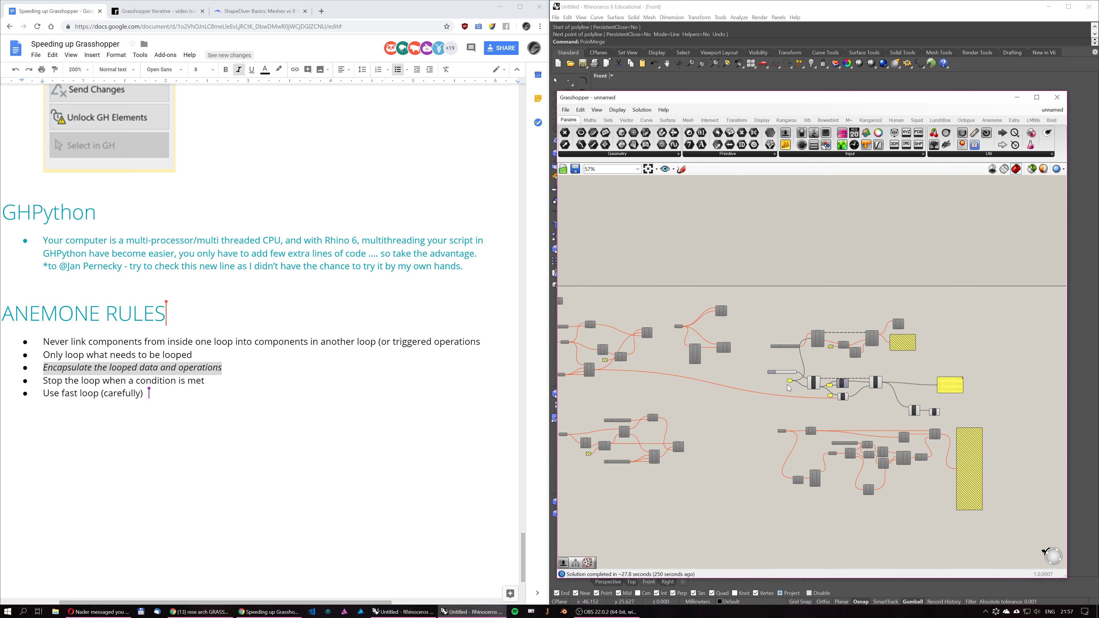
{"action": "key", "text": "ctrl+z"}
Add a second data channel, D1, to the Anemone Loop Start so outside data can enter the loop.
{"action": "scroll", "coordinate": [808, 379], "scroll_direction": "up", "scroll_amount": 7}
{"action": "left_click_drag", "start_coordinate": [782, 313], "coordinate": [894, 451]}
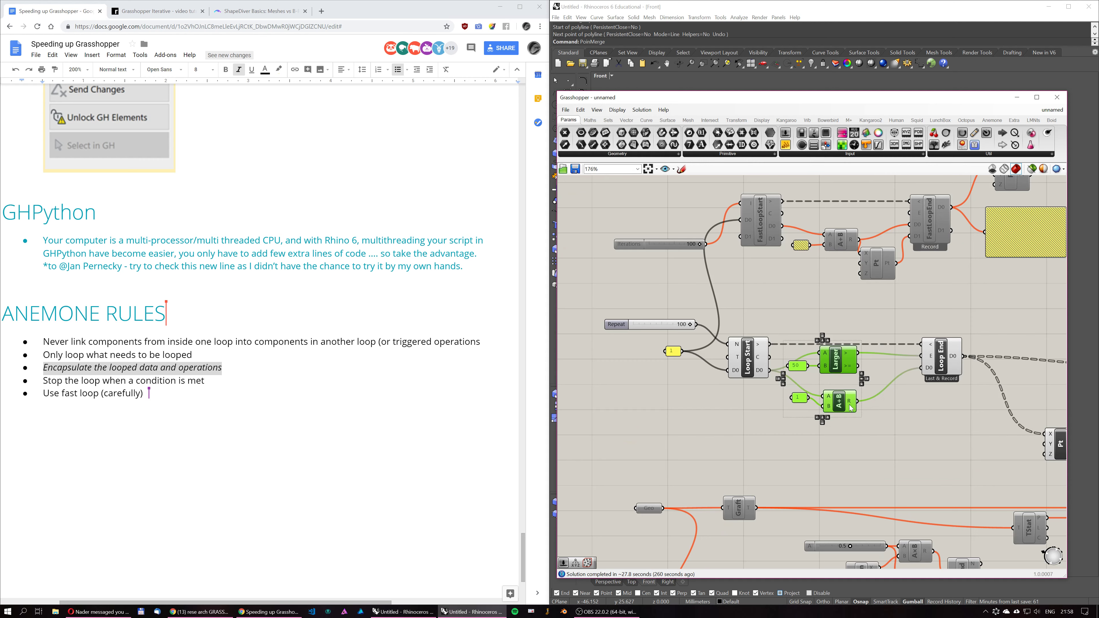
{"action": "scroll", "coordinate": [840, 409], "scroll_direction": "up", "scroll_amount": 3}
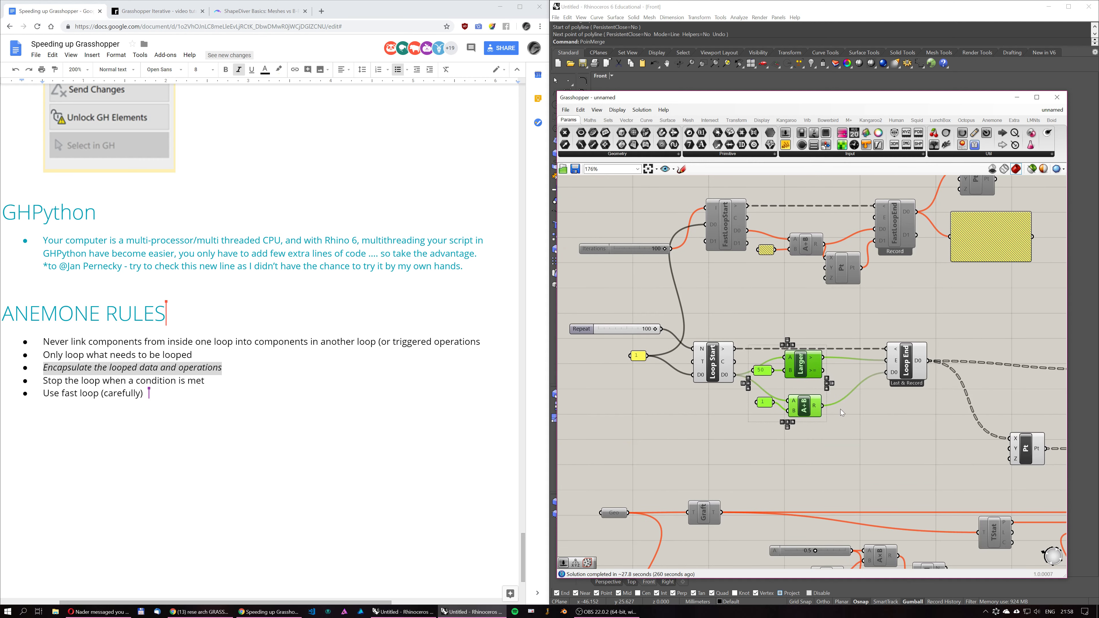
{"action": "scroll", "coordinate": [726, 401], "scroll_direction": "down", "scroll_amount": 10}
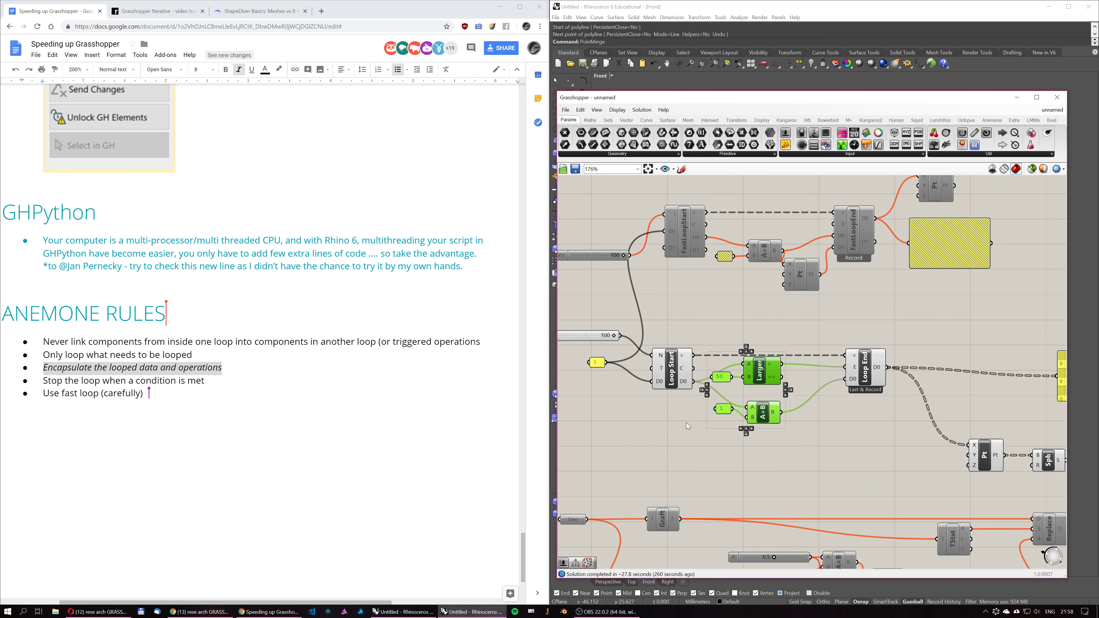
{"action": "right_click_drag", "start_coordinate": [561, 377], "coordinate": [658, 376]}
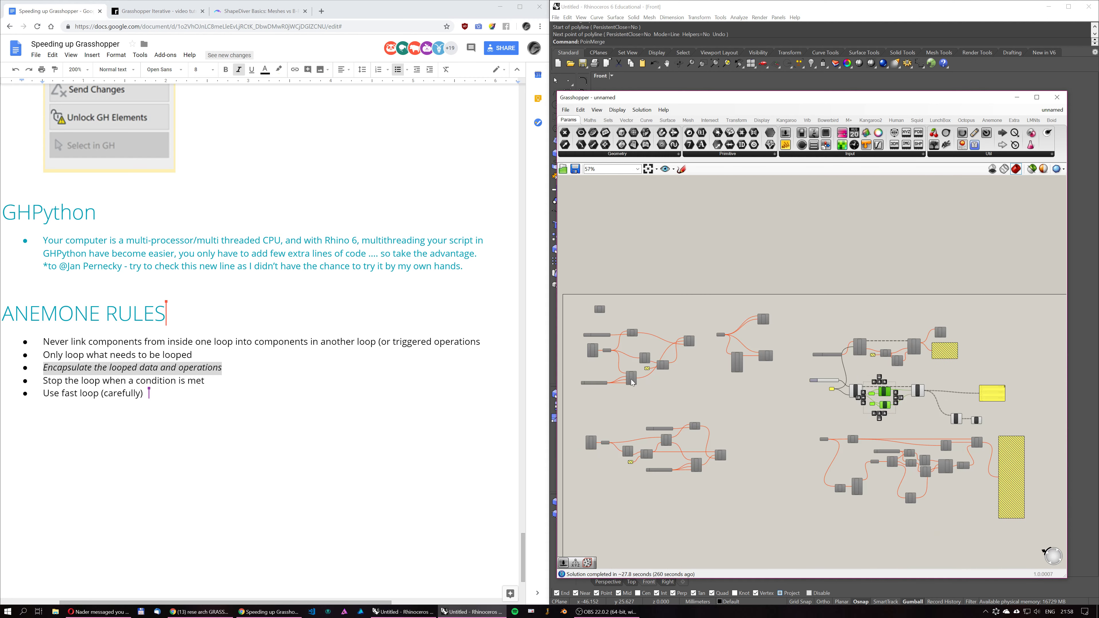
{"action": "left_click_drag", "start_coordinate": [637, 379], "coordinate": [764, 409]}
{"action": "right_click_drag", "start_coordinate": [785, 400], "coordinate": [749, 400]}
{"action": "scroll", "coordinate": [816, 392], "scroll_direction": "up", "scroll_amount": 6}
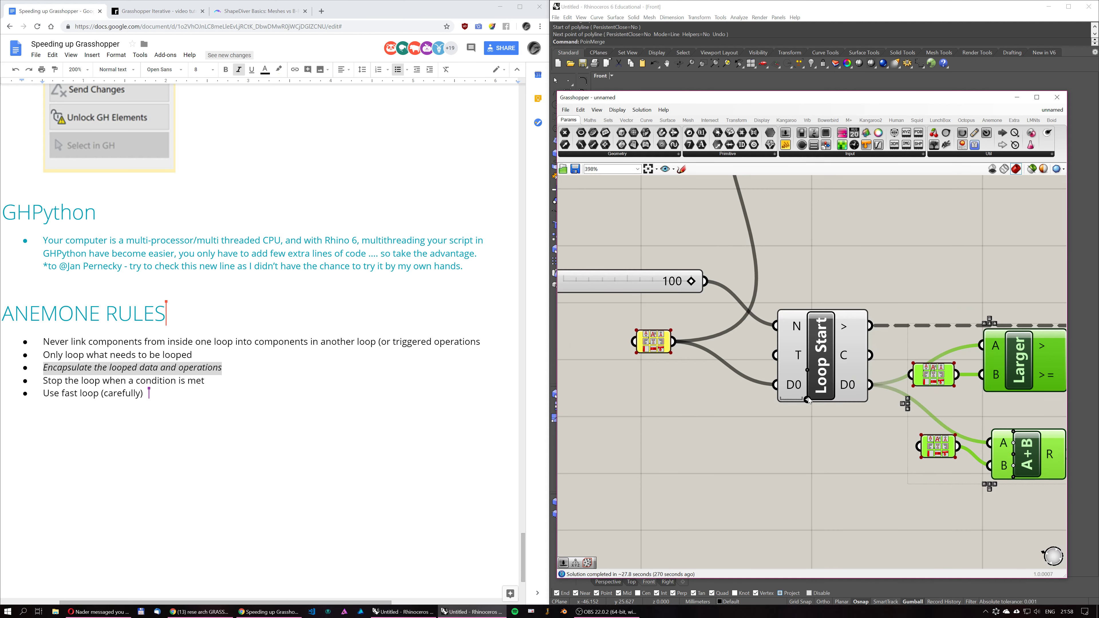
{"action": "left_click", "coordinate": [808, 401]}
Add a matching D1 channel to Loop End and route the distant definition's output through Loop Start's D1 into the Addition.
{"action": "scroll", "coordinate": [827, 410], "scroll_direction": "down", "scroll_amount": 4}
{"action": "right_click_drag", "start_coordinate": [984, 403], "coordinate": [836, 424]}
{"action": "scroll", "coordinate": [836, 423], "scroll_direction": "up", "scroll_amount": 3}
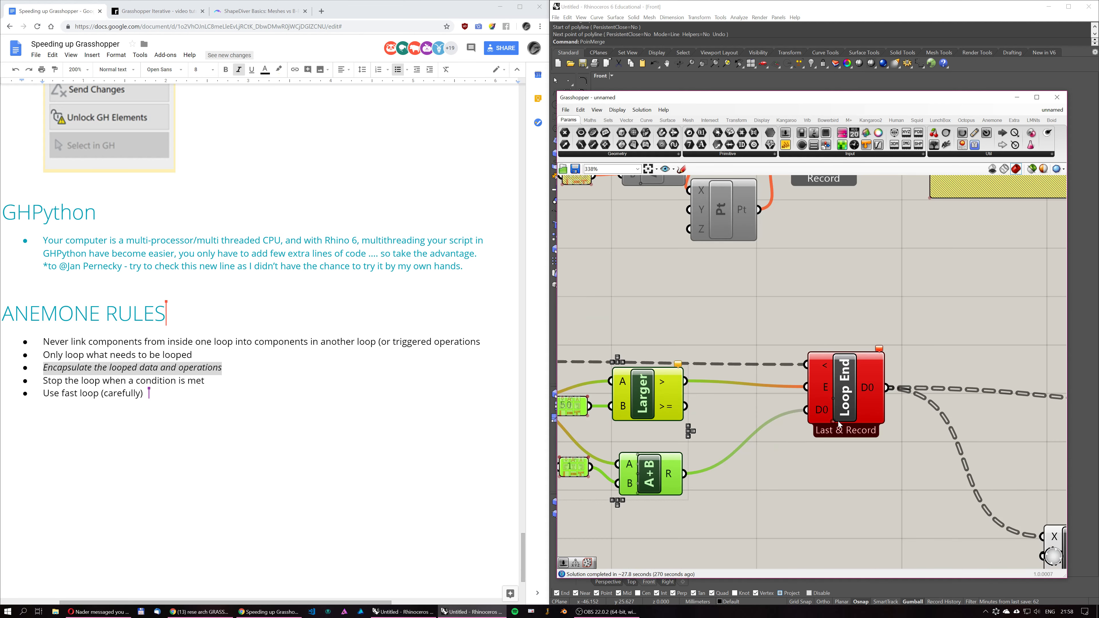
{"action": "left_click", "coordinate": [833, 421]}
{"action": "scroll", "coordinate": [833, 421], "scroll_direction": "down", "scroll_amount": 6}
{"action": "right_click_drag", "start_coordinate": [736, 407], "coordinate": [784, 419]}
{"action": "scroll", "coordinate": [693, 376], "scroll_direction": "down", "scroll_amount": 1}
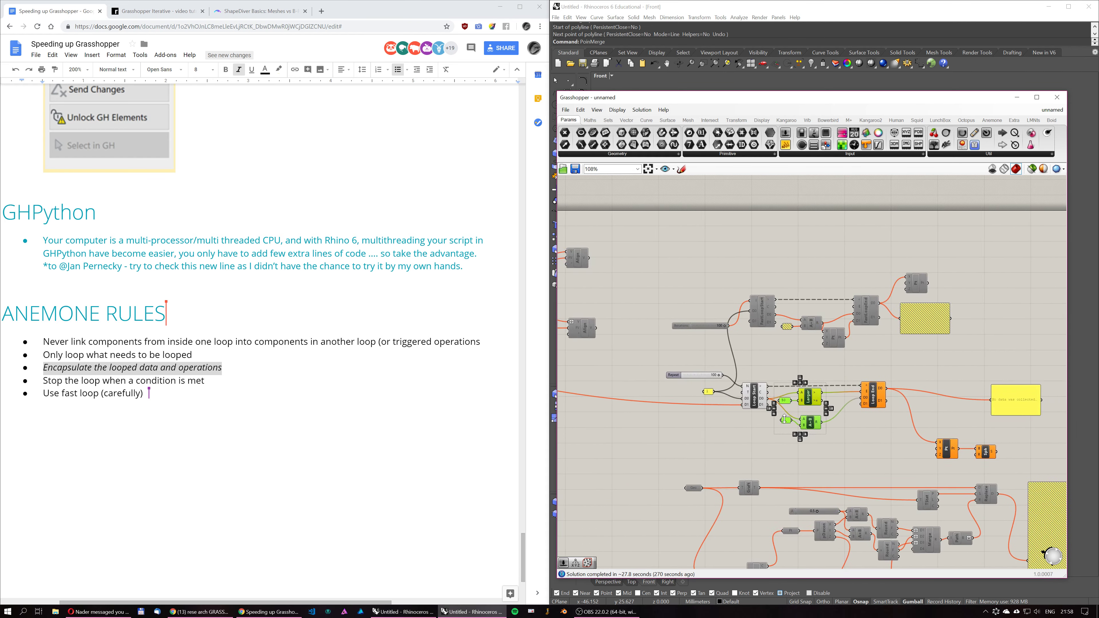
{"action": "scroll", "coordinate": [784, 418], "scroll_direction": "up", "scroll_amount": 4}
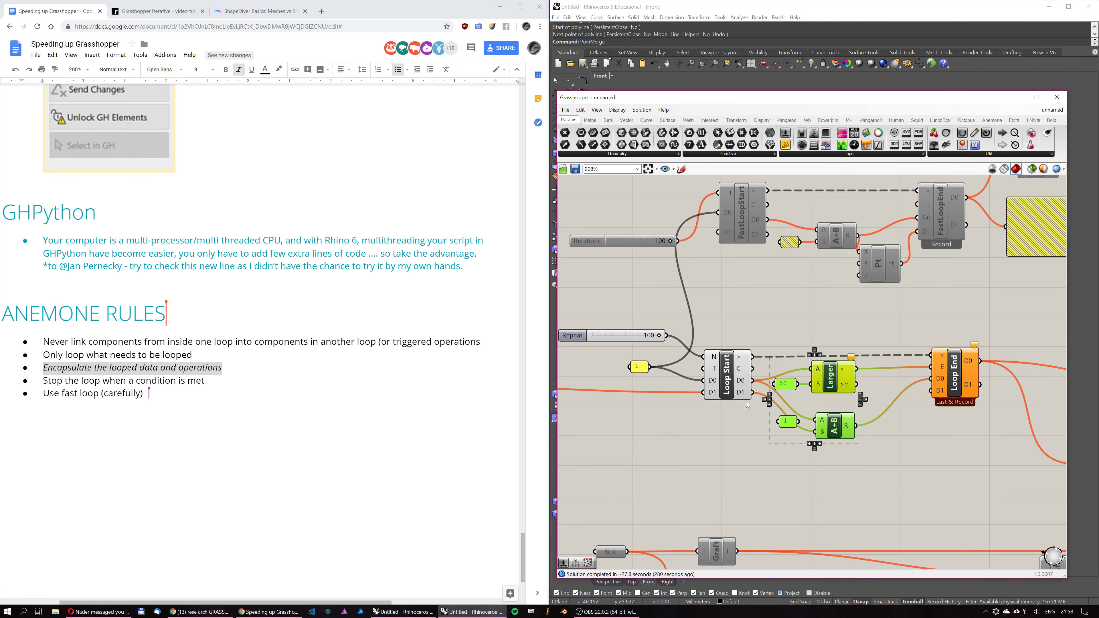
Connect Loop Start's D1 output to Loop End's D1 input, and highlight the whole encapsulated loop.
{"action": "scroll", "coordinate": [775, 399], "scroll_direction": "down", "scroll_amount": 3}
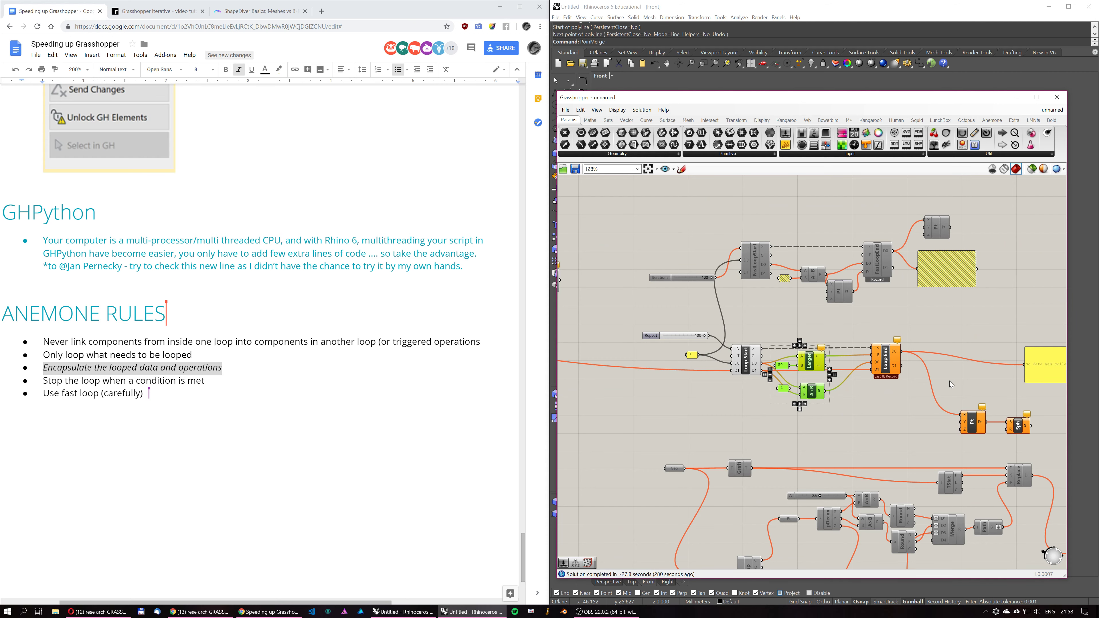
{"action": "scroll", "coordinate": [797, 437], "scroll_direction": "down", "scroll_amount": 3}
{"action": "scroll", "coordinate": [760, 371], "scroll_direction": "up", "scroll_amount": 3}
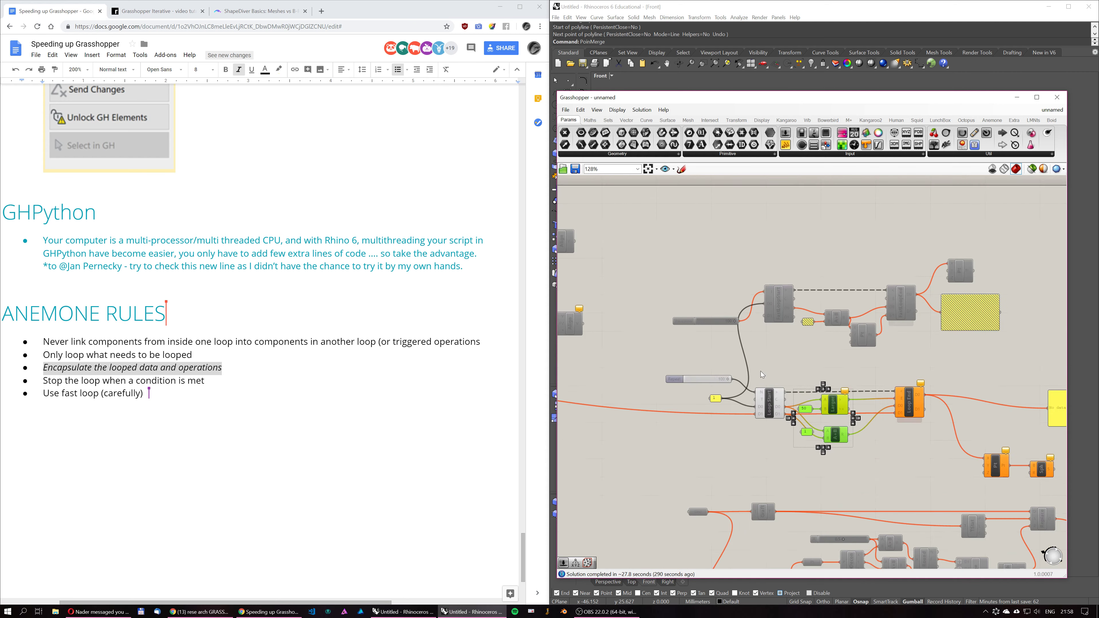
{"action": "left_click_drag", "start_coordinate": [748, 369], "coordinate": [948, 477]}
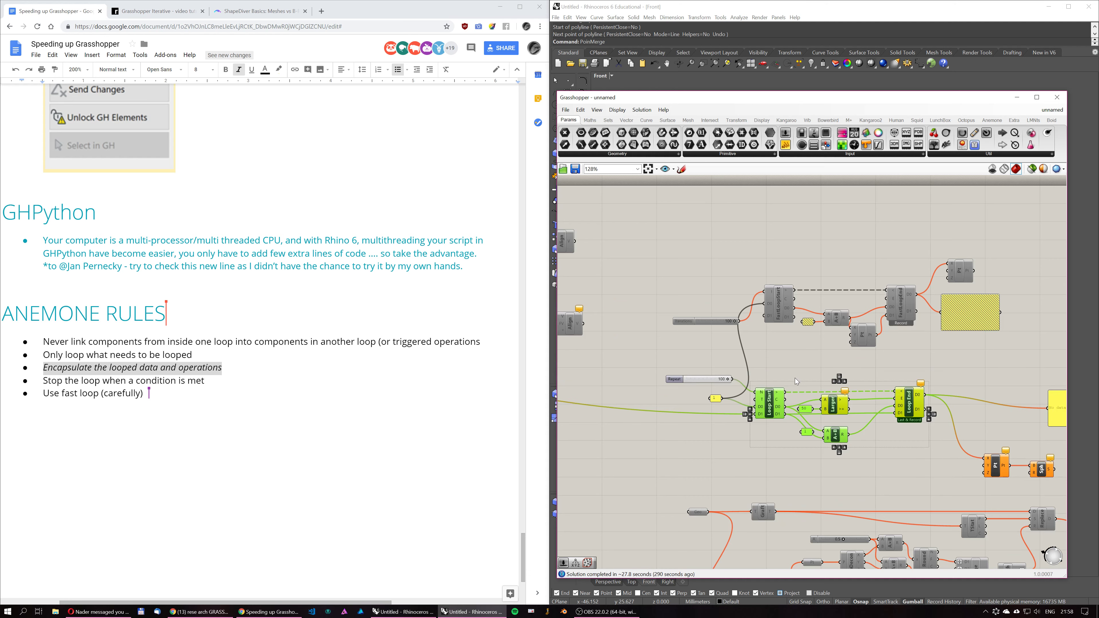
{"action": "left_click", "coordinate": [904, 454]}
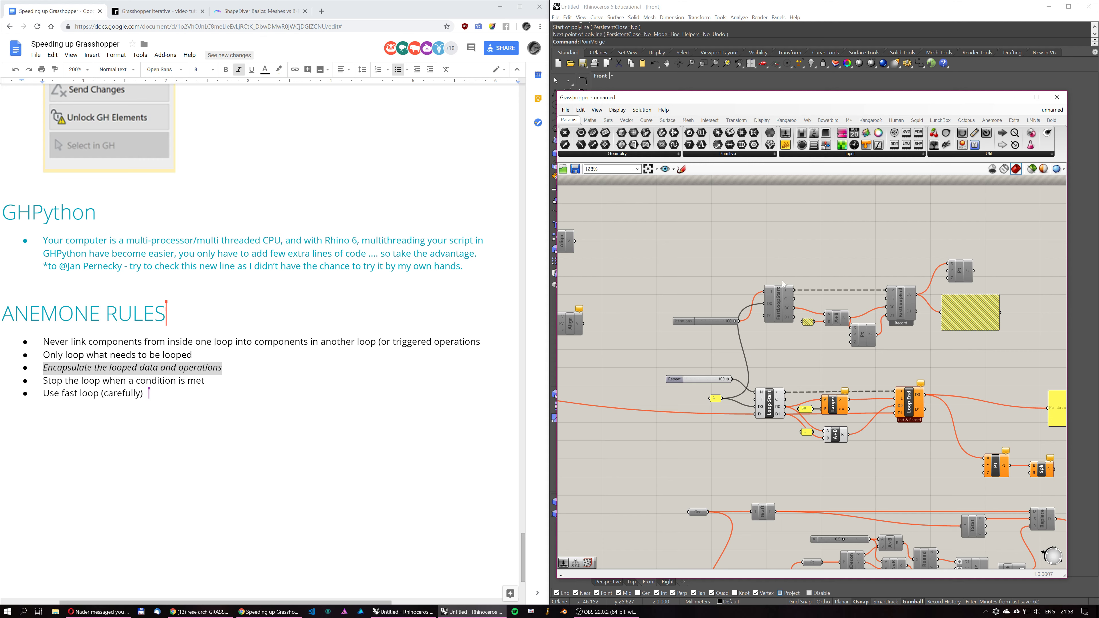
Examine the operations between Loop Start and Loop End beside the fast loop, and return to the Anemone rules in the document.
{"action": "scroll", "coordinate": [766, 328], "scroll_direction": "down", "scroll_amount": 3}
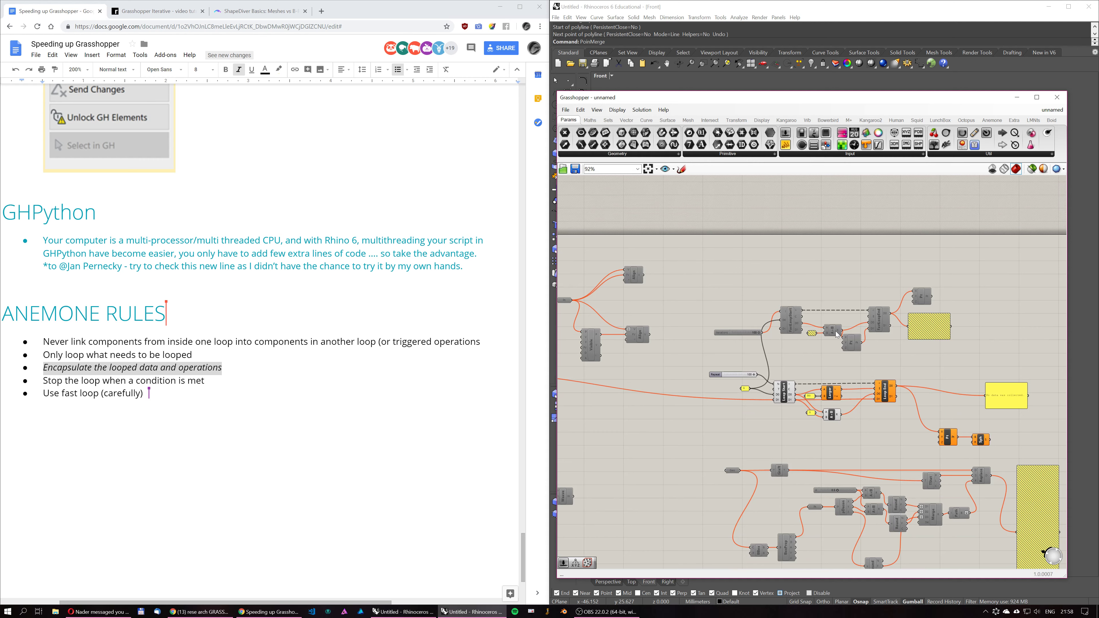
{"action": "scroll", "coordinate": [780, 344], "scroll_direction": "up", "scroll_amount": 2}
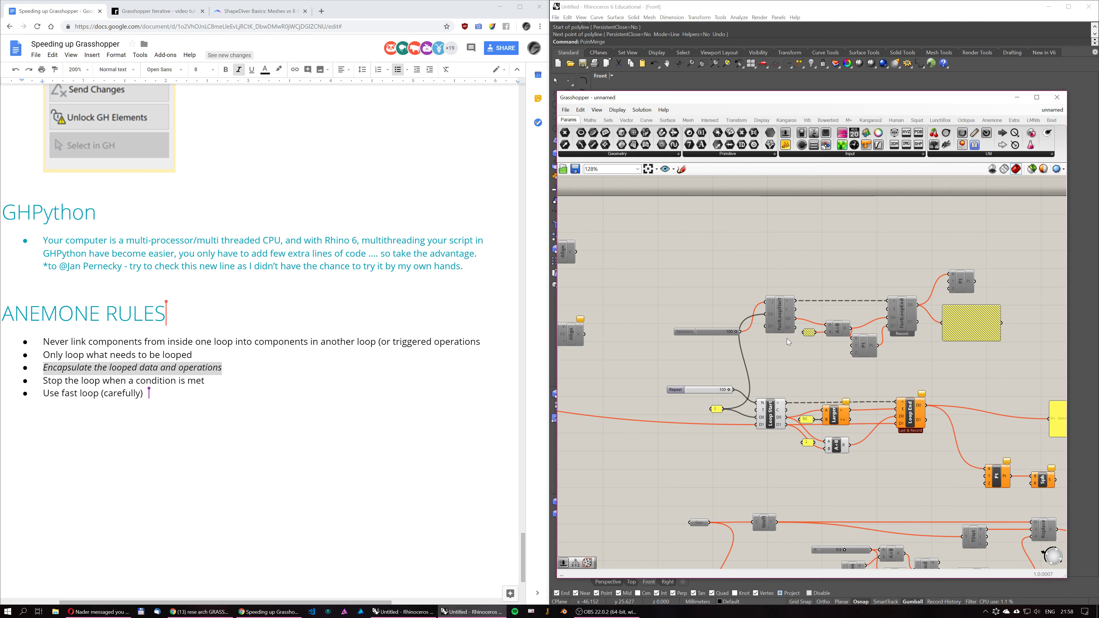
{"action": "scroll", "coordinate": [808, 358], "scroll_direction": "up", "scroll_amount": 2}
{"action": "right_click_drag", "start_coordinate": [874, 363], "coordinate": [816, 370]}
{"action": "scroll", "coordinate": [816, 369], "scroll_direction": "down", "scroll_amount": 2}
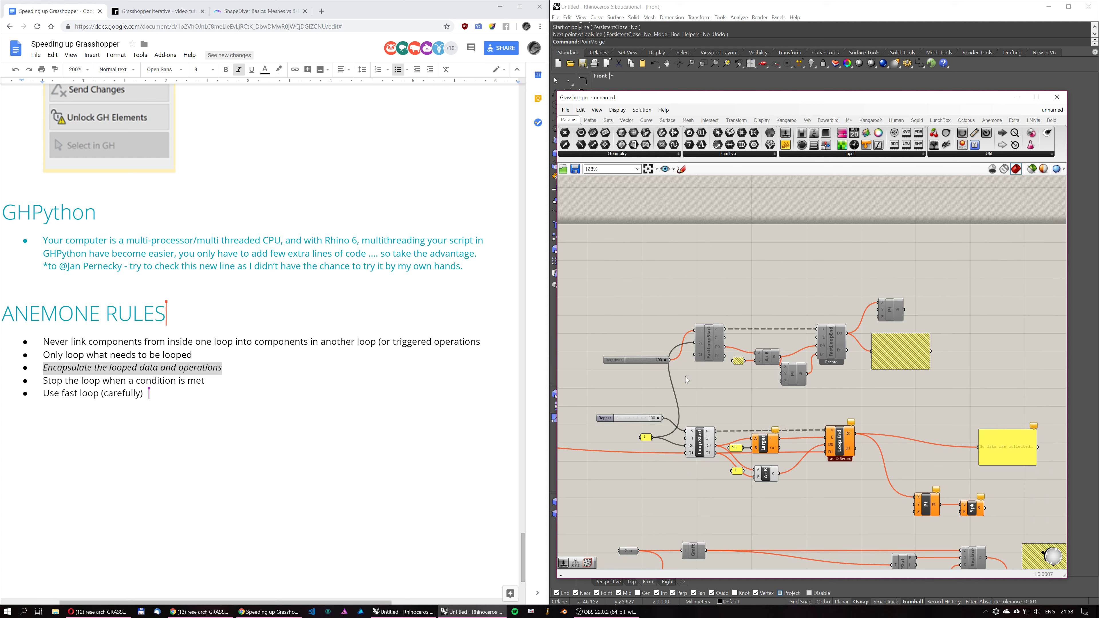
{"action": "scroll", "coordinate": [680, 450], "scroll_direction": "up", "scroll_amount": 2}
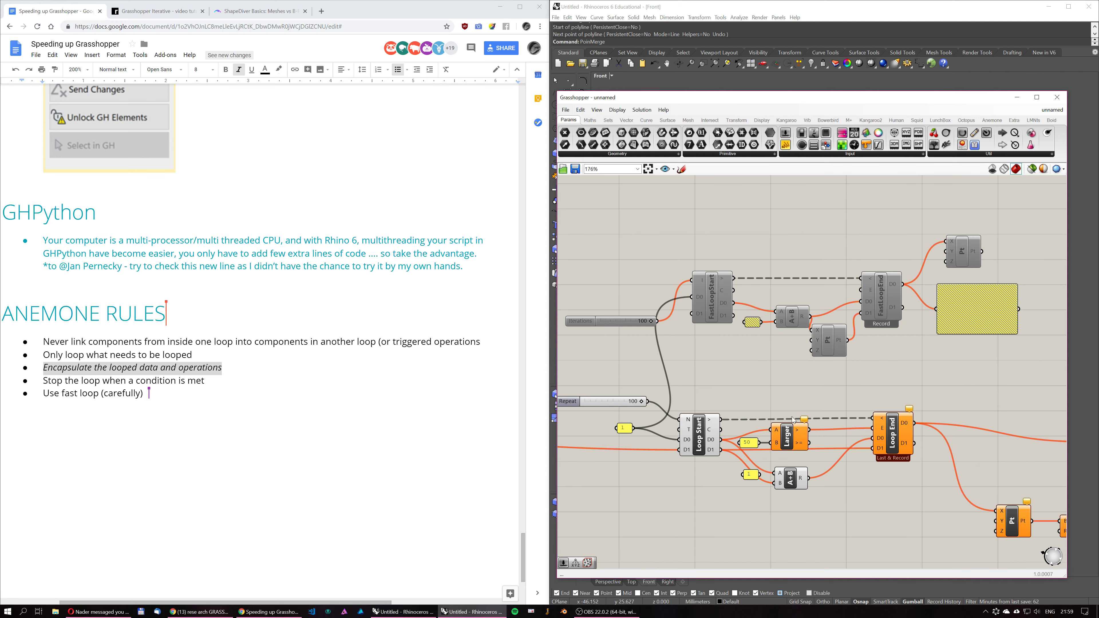
{"action": "left_click_drag", "start_coordinate": [728, 397], "coordinate": [858, 538]}
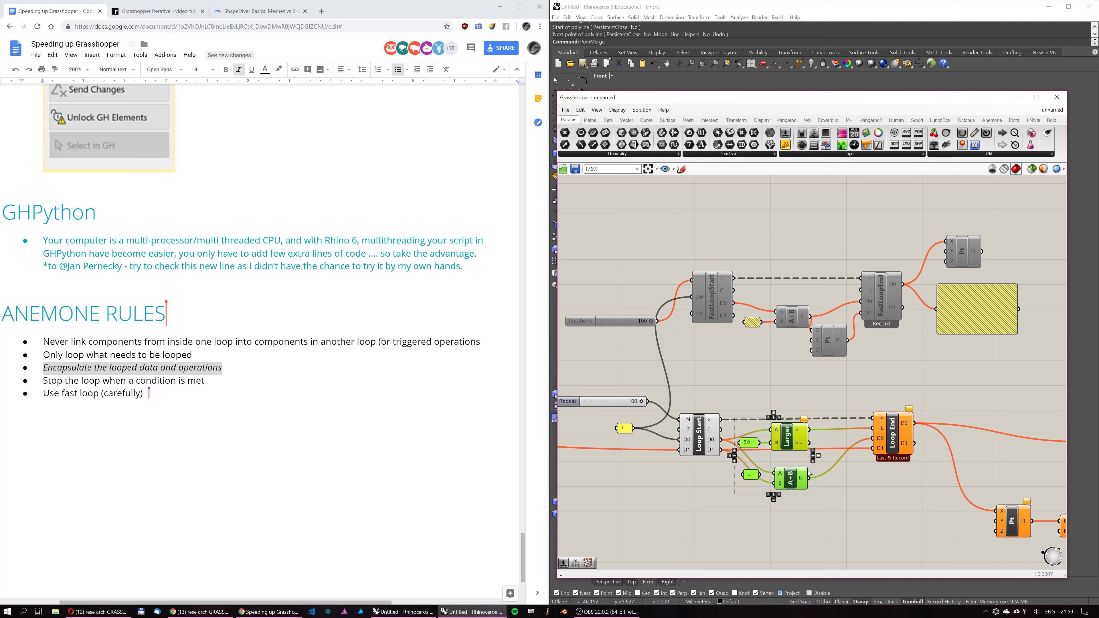
{"action": "scroll", "coordinate": [833, 468], "scroll_direction": "down", "scroll_amount": 3}
{"action": "scroll", "coordinate": [835, 467], "scroll_direction": "down", "scroll_amount": 2}
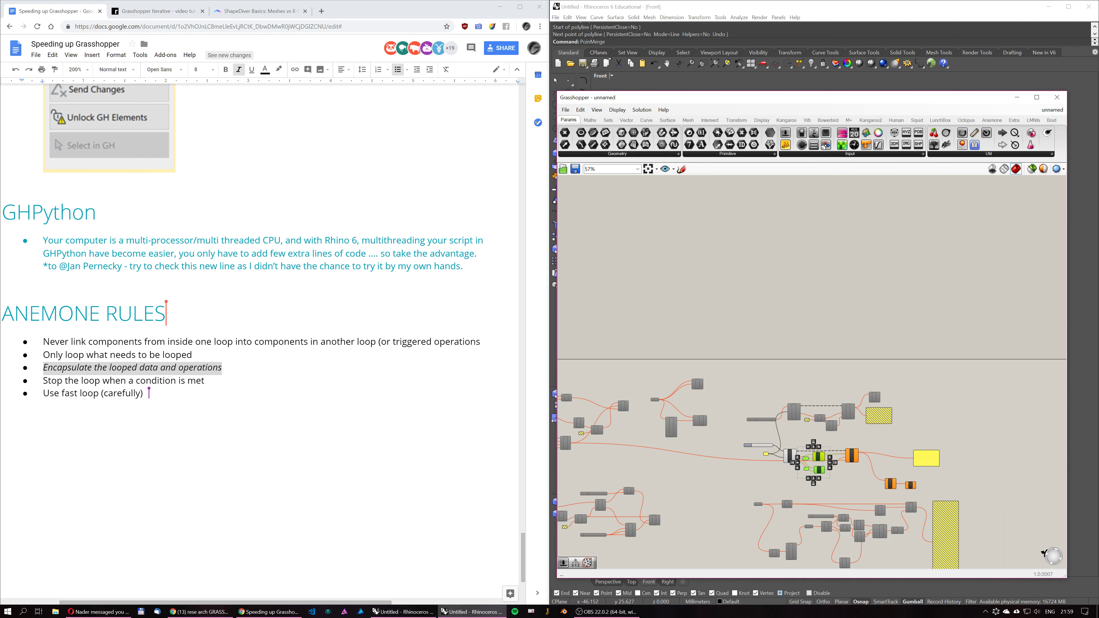
{"action": "left_click", "coordinate": [124, 341]}
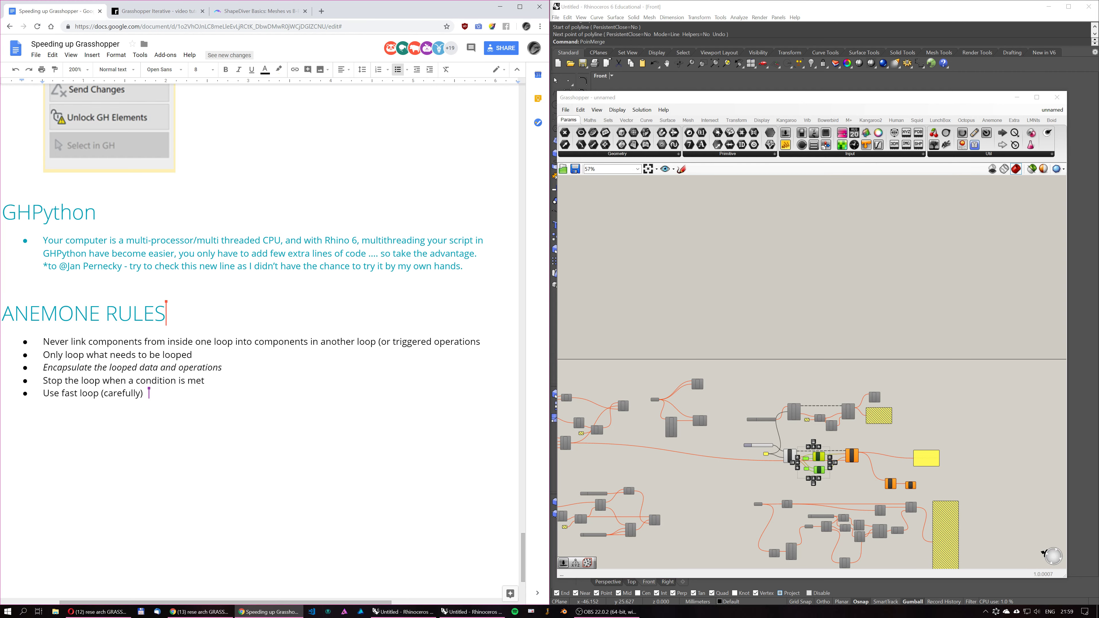
Duplicate the standard loop with its Repeat slider and panels, placing the copy beyond the first loop's Loop End.
{"action": "right_click_drag", "start_coordinate": [877, 408], "coordinate": [838, 360]}
{"action": "scroll", "coordinate": [838, 360], "scroll_direction": "up", "scroll_amount": 5}
{"action": "left_click", "coordinate": [730, 407]}
{"action": "scroll", "coordinate": [710, 426], "scroll_direction": "up", "scroll_amount": 2}
{"action": "right_click_drag", "start_coordinate": [680, 408], "coordinate": [634, 373]}
{"action": "left_click_drag", "start_coordinate": [632, 369], "coordinate": [583, 373]}
{"action": "right_click_drag", "start_coordinate": [613, 361], "coordinate": [668, 363]}
{"action": "left_click_drag", "start_coordinate": [593, 358], "coordinate": [902, 473]}
{"action": "right_click_drag", "start_coordinate": [865, 472], "coordinate": [818, 489]}
{"action": "left_click_drag", "start_coordinate": [803, 422], "coordinate": [1037, 414]}
Delete the first loop's output panel and connect its Loop End D0 to the second Loop Start's D1 input.
{"action": "left_click", "coordinate": [901, 429]}
{"action": "key", "text": "Delete"}
{"action": "right_click_drag", "start_coordinate": [774, 429], "coordinate": [664, 424]}
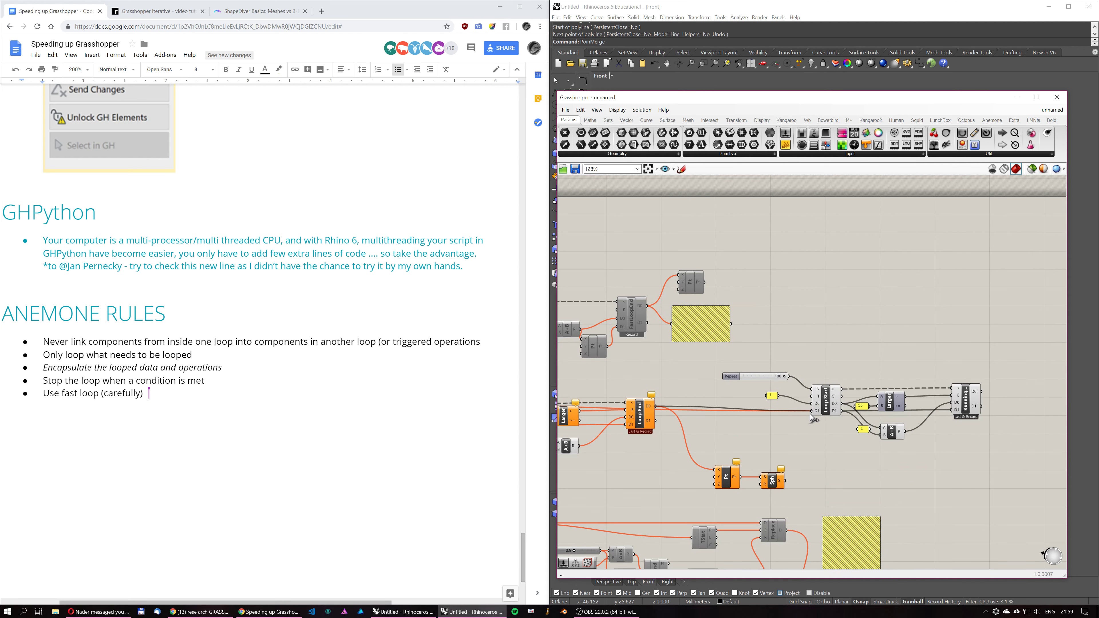
{"action": "right_click_drag", "start_coordinate": [701, 420], "coordinate": [816, 416]}
{"action": "scroll", "coordinate": [775, 418], "scroll_direction": "down", "scroll_amount": 1}
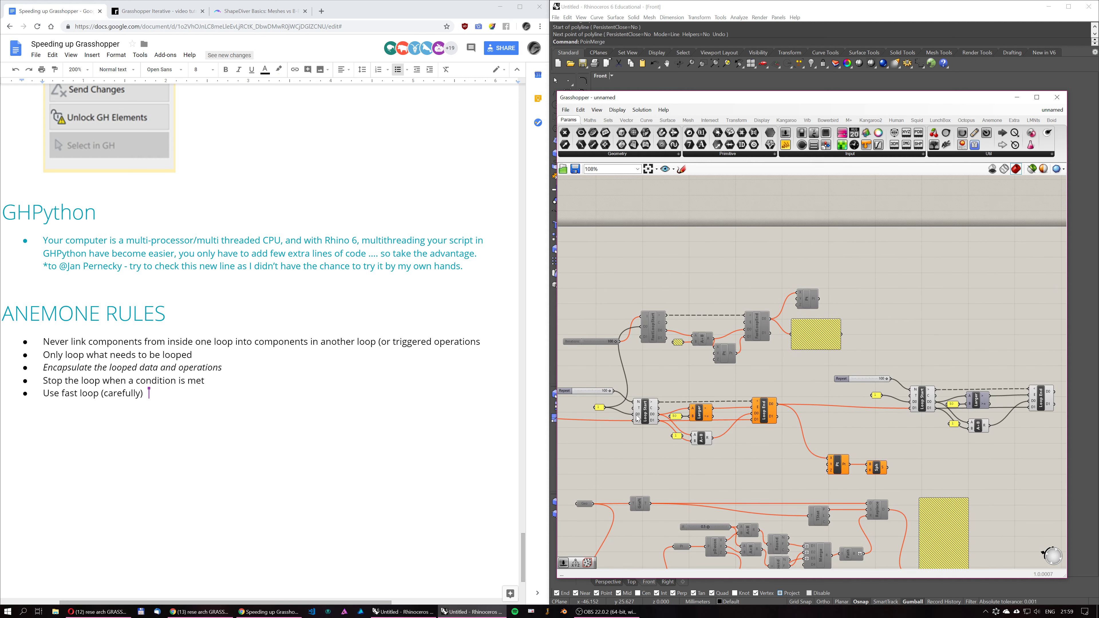
Move the duplicated loop with its Repeat slider and panels closer to the first loop.
{"action": "left_click_drag", "start_coordinate": [824, 362], "coordinate": [1063, 451]}
{"action": "left_click_drag", "start_coordinate": [1040, 407], "coordinate": [997, 407]}
{"action": "left_click", "coordinate": [970, 421]}
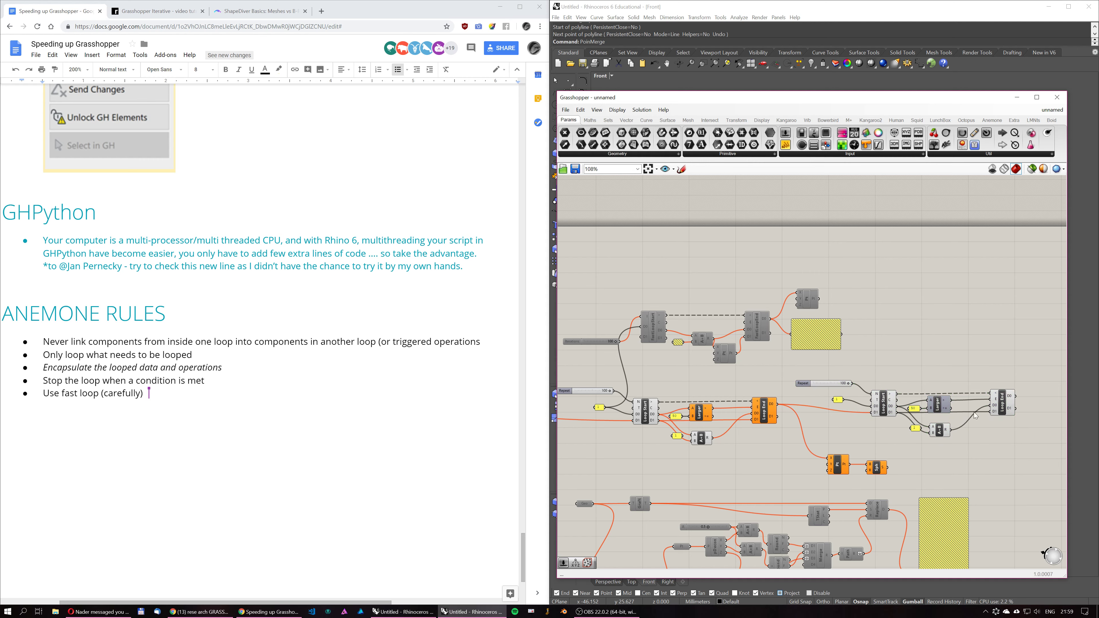
{"action": "scroll", "coordinate": [993, 412], "scroll_direction": "up", "scroll_amount": 2}
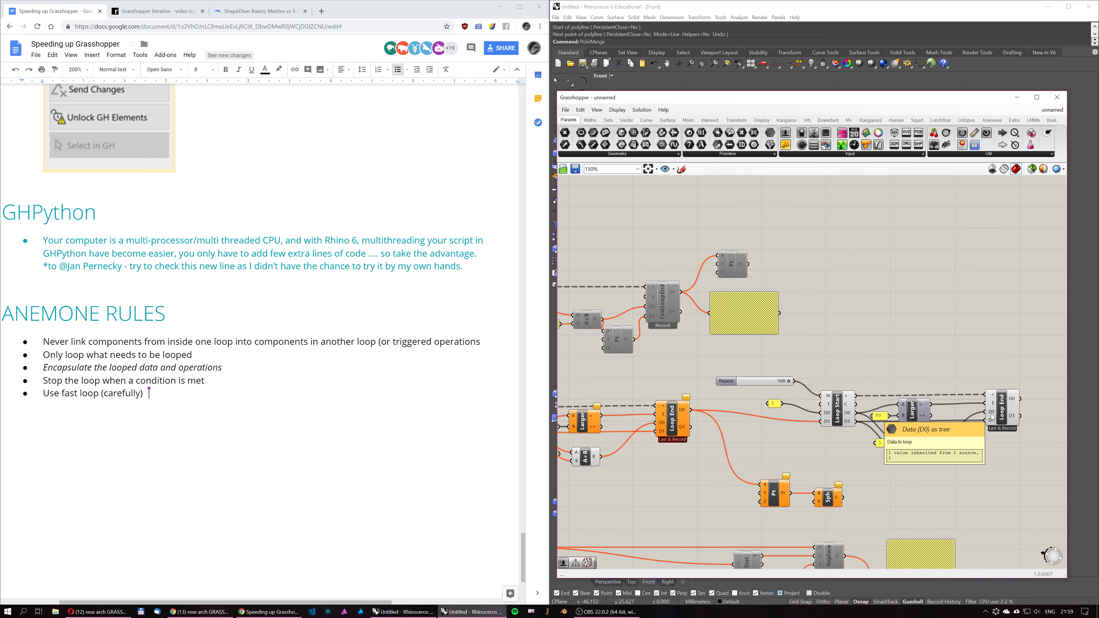
Maximize the Grasshopper window and set the first loop's Loop End to output only the last result.
{"action": "left_click", "coordinate": [1036, 97]}
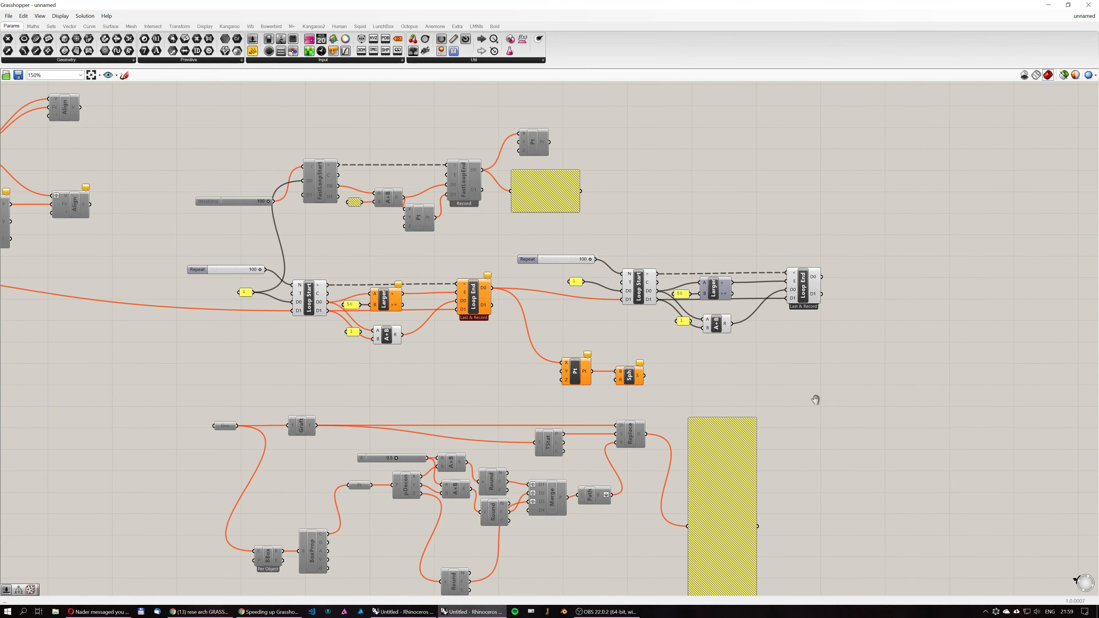
{"action": "scroll", "coordinate": [596, 310], "scroll_direction": "up", "scroll_amount": 1}
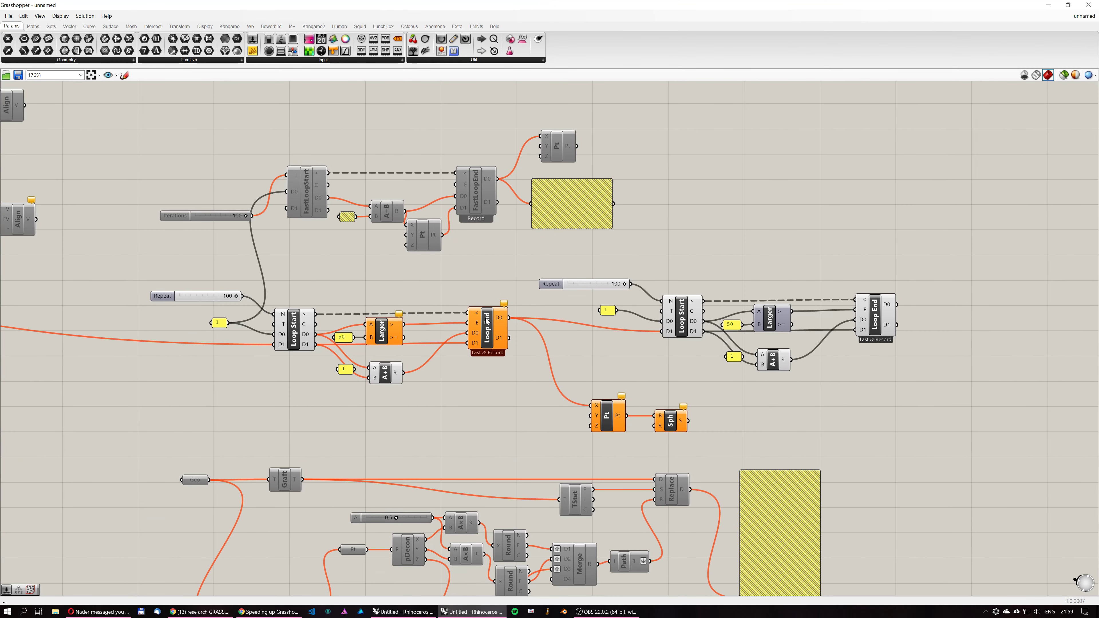
{"action": "right_click", "coordinate": [489, 345]}
{"action": "left_click", "coordinate": [515, 406]}
{"action": "right_click_drag", "start_coordinate": [593, 307], "coordinate": [580, 308]}
{"action": "scroll", "coordinate": [603, 306], "scroll_direction": "down", "scroll_amount": 1}
{"action": "scroll", "coordinate": [738, 346], "scroll_direction": "up", "scroll_amount": 1}
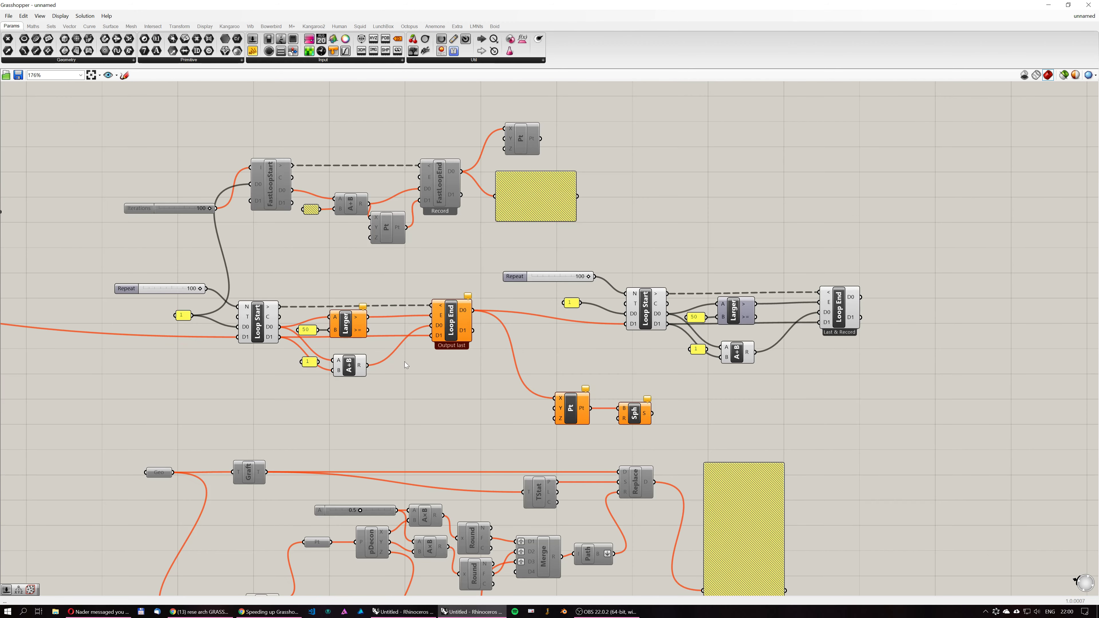
Wire the first loop's A+B result into input B of the second loop's A+B, and select the second loop's inner operations.
{"action": "left_click_drag", "start_coordinate": [367, 365], "coordinate": [718, 358]}
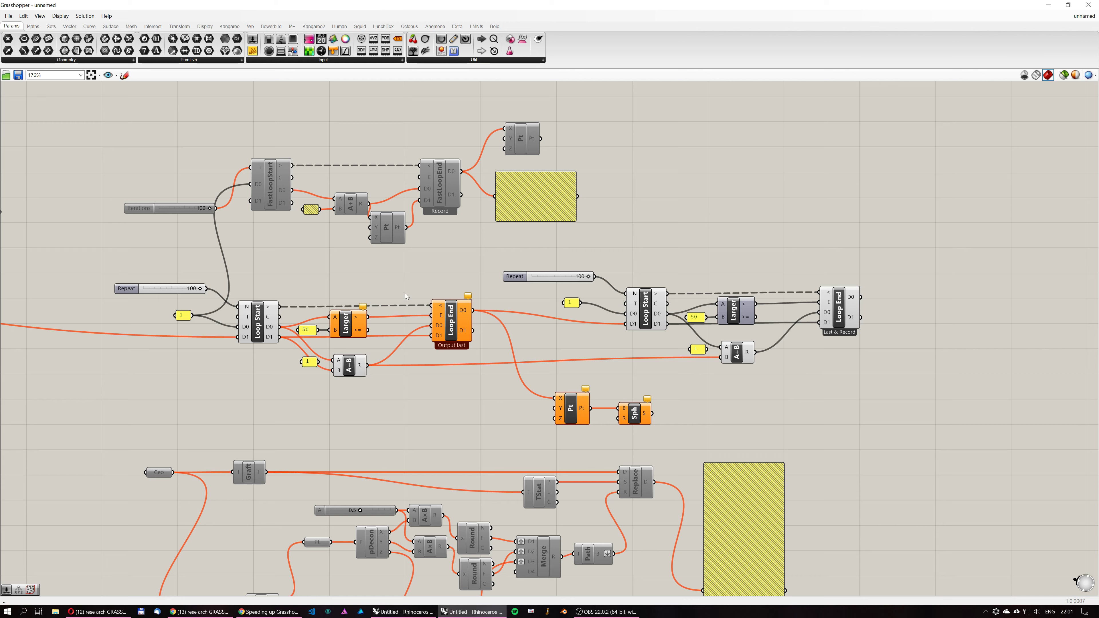
{"action": "left_click_drag", "start_coordinate": [289, 273], "coordinate": [384, 417]}
{"action": "left_click_drag", "start_coordinate": [665, 261], "coordinate": [778, 417]}
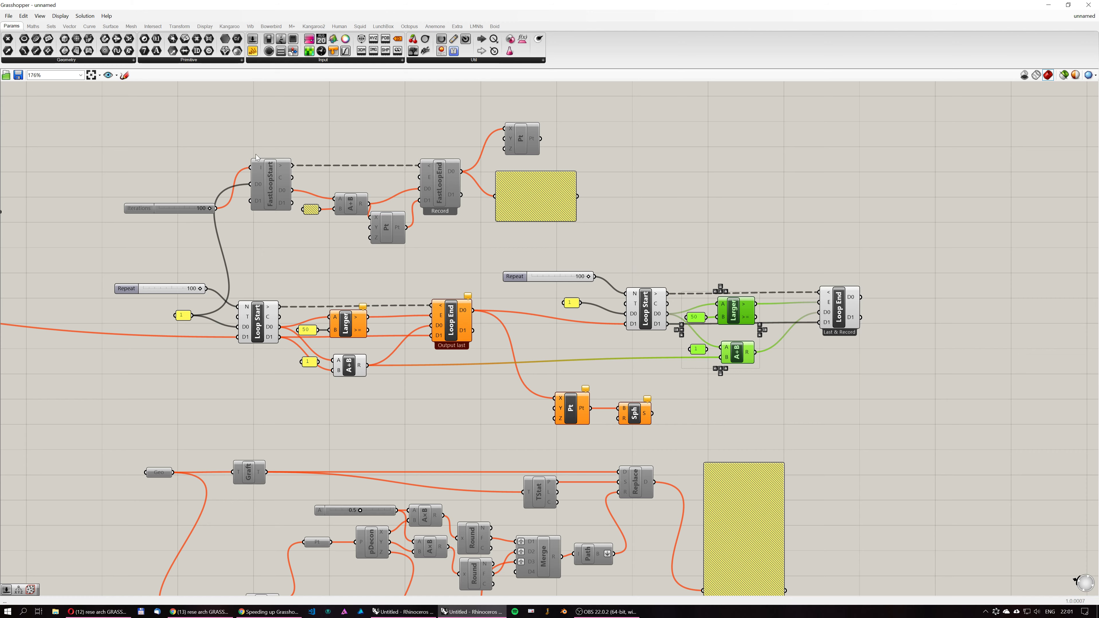
Place Grasshopper beside the document, go back to the Using Code Components section, and maximize the document window.
{"action": "scroll", "coordinate": [230, 289], "scroll_direction": "down", "scroll_amount": 4}
{"action": "left_click_drag", "start_coordinate": [74, 7], "coordinate": [602, 85]}
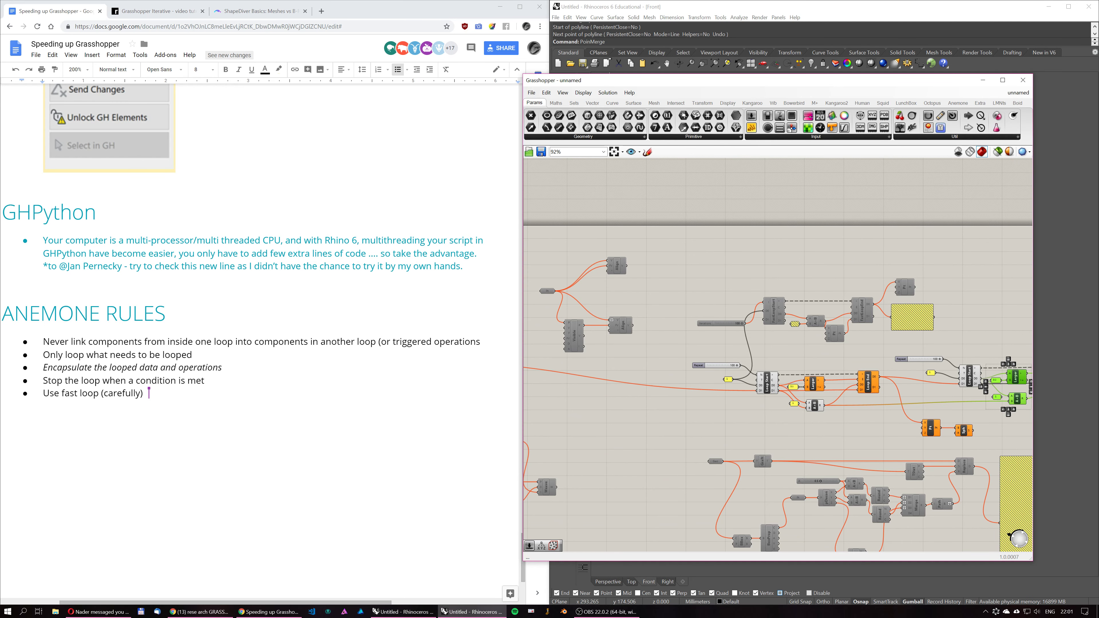
{"action": "left_click_drag", "start_coordinate": [670, 85], "coordinate": [1098, 82]}
{"action": "scroll", "coordinate": [117, 411], "scroll_direction": "up", "scroll_amount": 20}
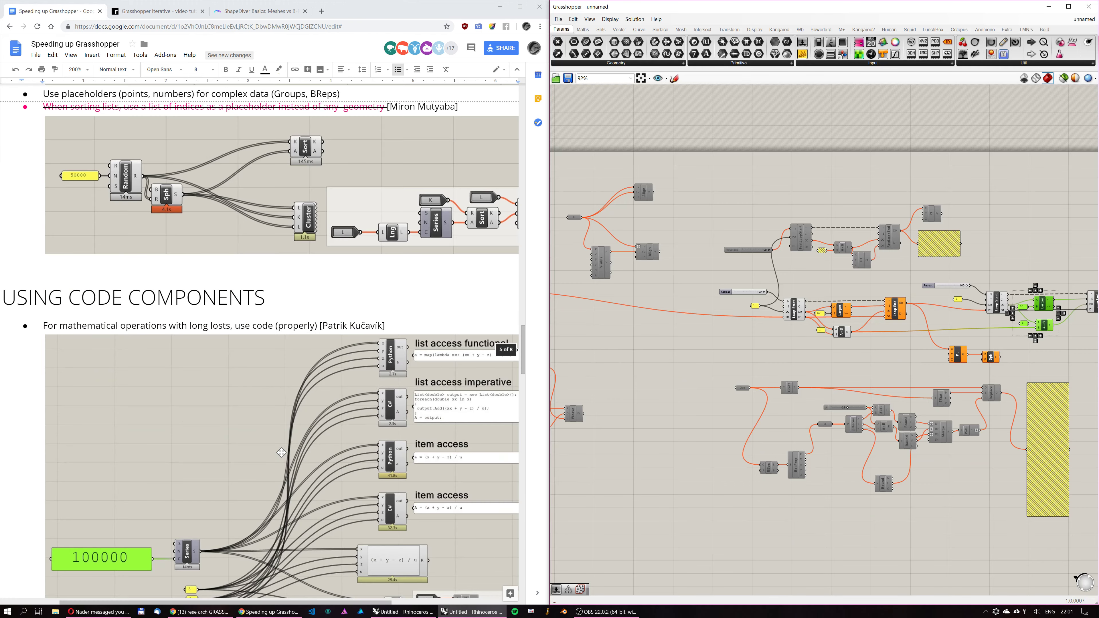
{"action": "scroll", "coordinate": [116, 411], "scroll_direction": "down", "scroll_amount": 2}
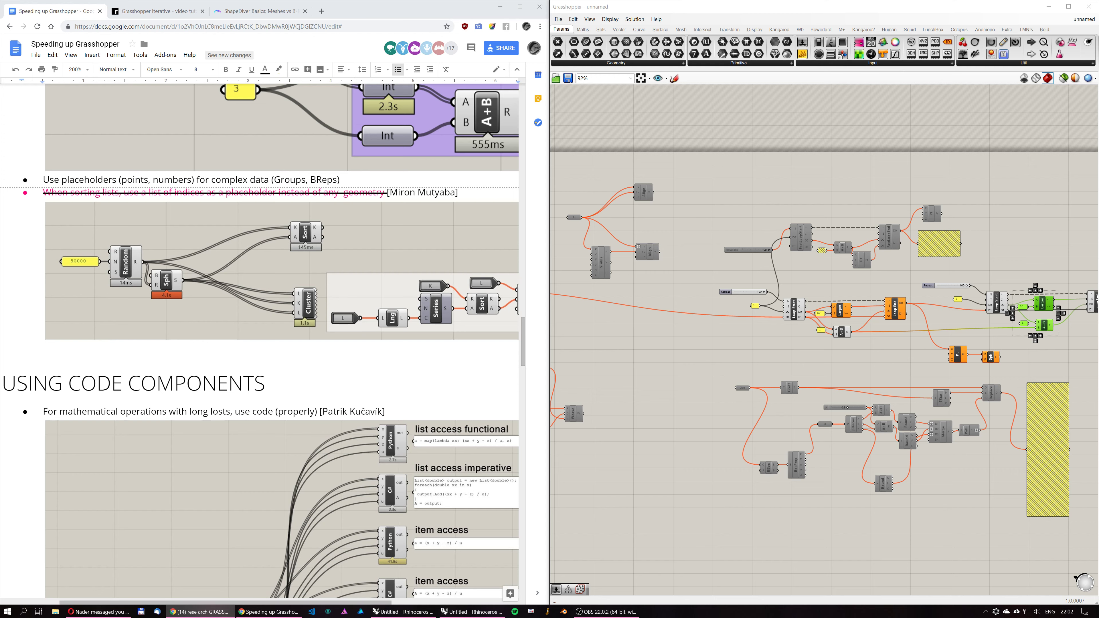
{"action": "left_click", "coordinate": [519, 12]}
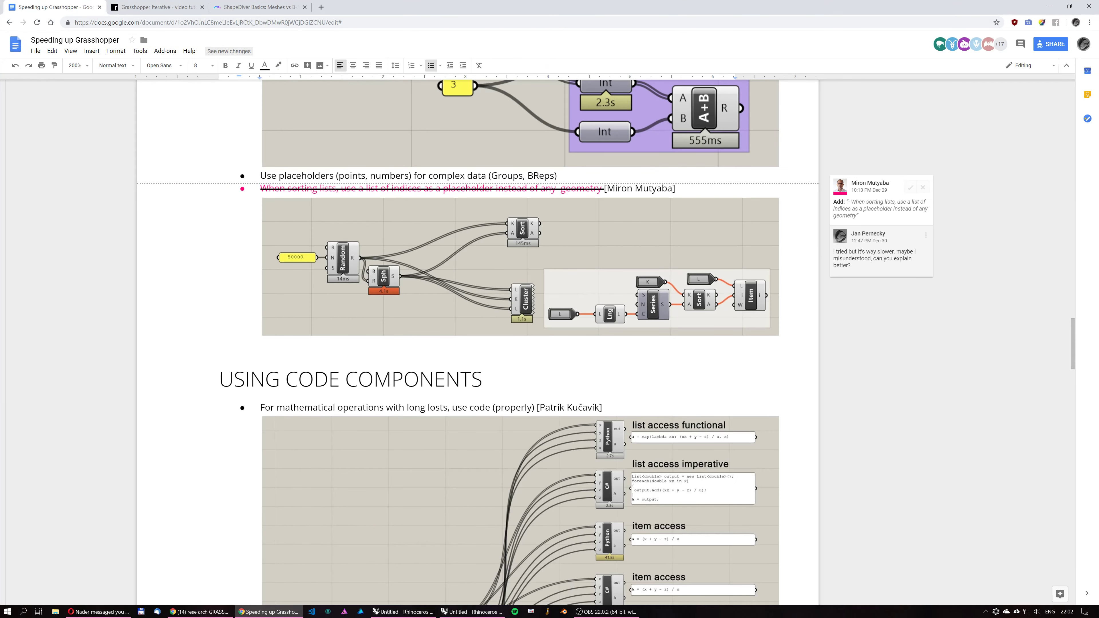
Correct the typo "losts" to "lists" in the tip about mathematical operations under Using Code Components.
{"action": "scroll", "coordinate": [610, 438], "scroll_direction": "down", "scroll_amount": 3}
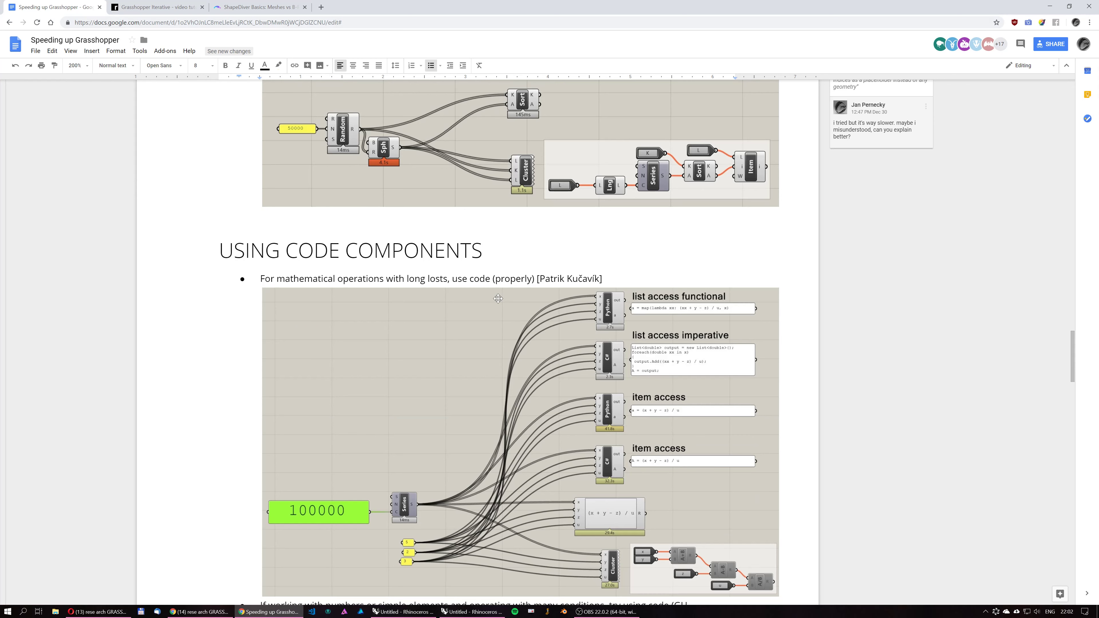
{"action": "scroll", "coordinate": [489, 312], "scroll_direction": "down", "scroll_amount": 1}
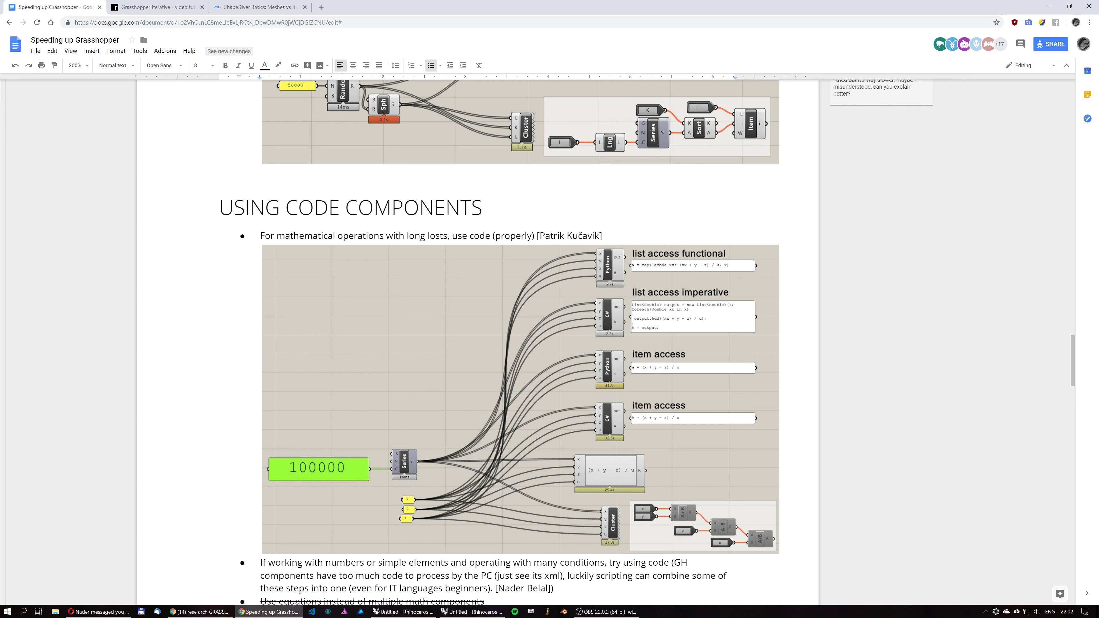
{"action": "left_click_drag", "start_coordinate": [435, 237], "coordinate": [430, 237]}
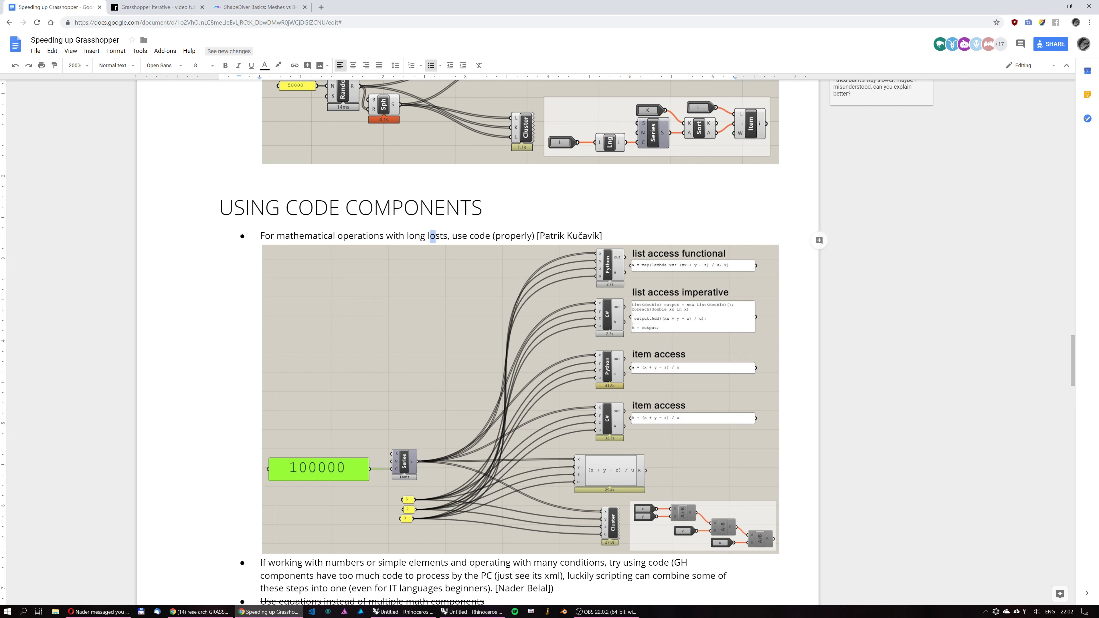
{"action": "type", "text": "i"}
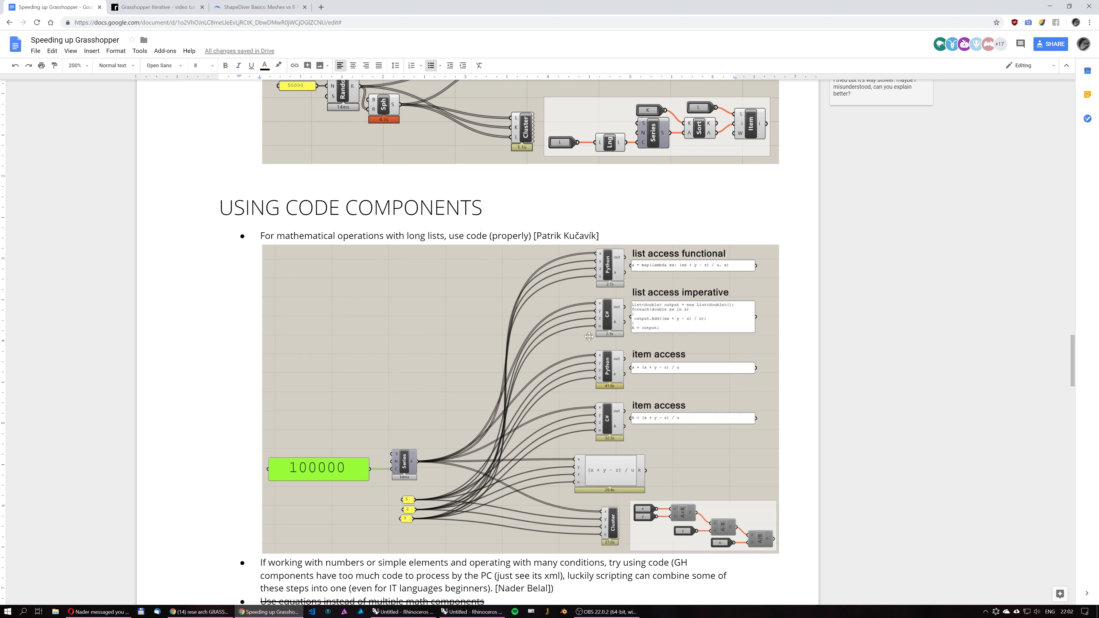
Try to change the document's zoom level for the diagram comparing code components.
{"action": "scroll", "coordinate": [614, 391], "scroll_direction": "down", "scroll_amount": 2}
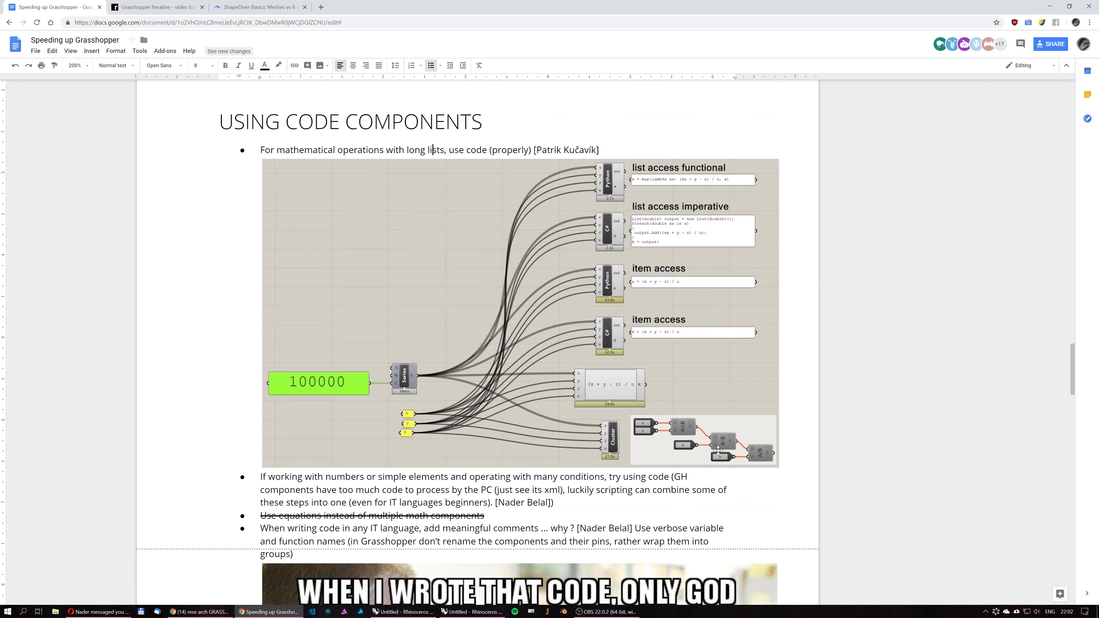
{"action": "scroll", "coordinate": [757, 461], "scroll_direction": "up", "scroll_amount": 1}
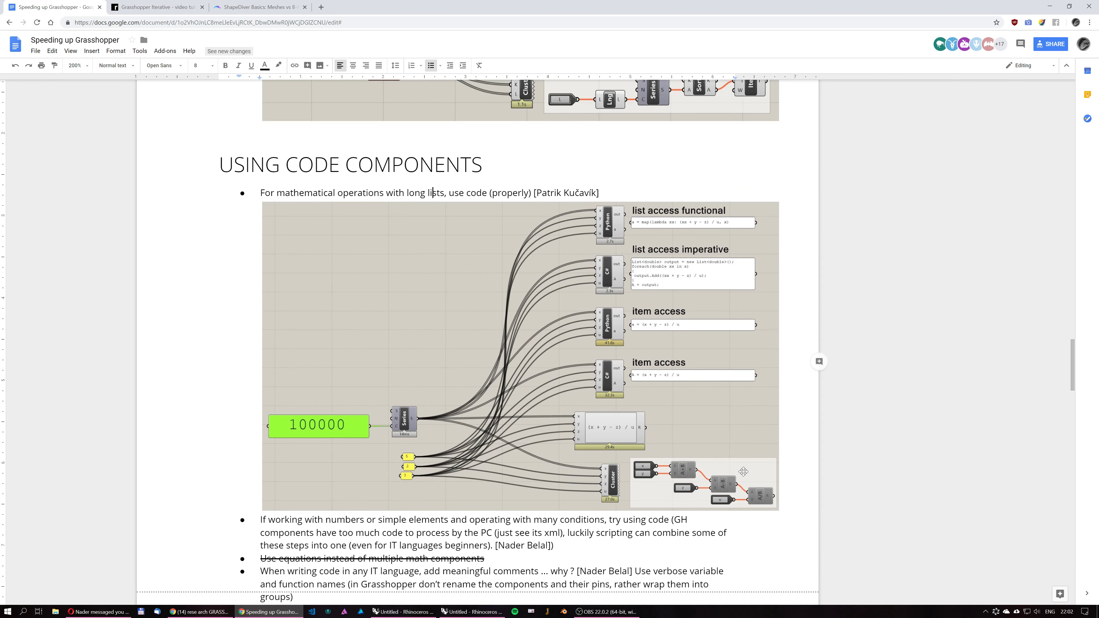
{"action": "left_click", "coordinate": [74, 65]}
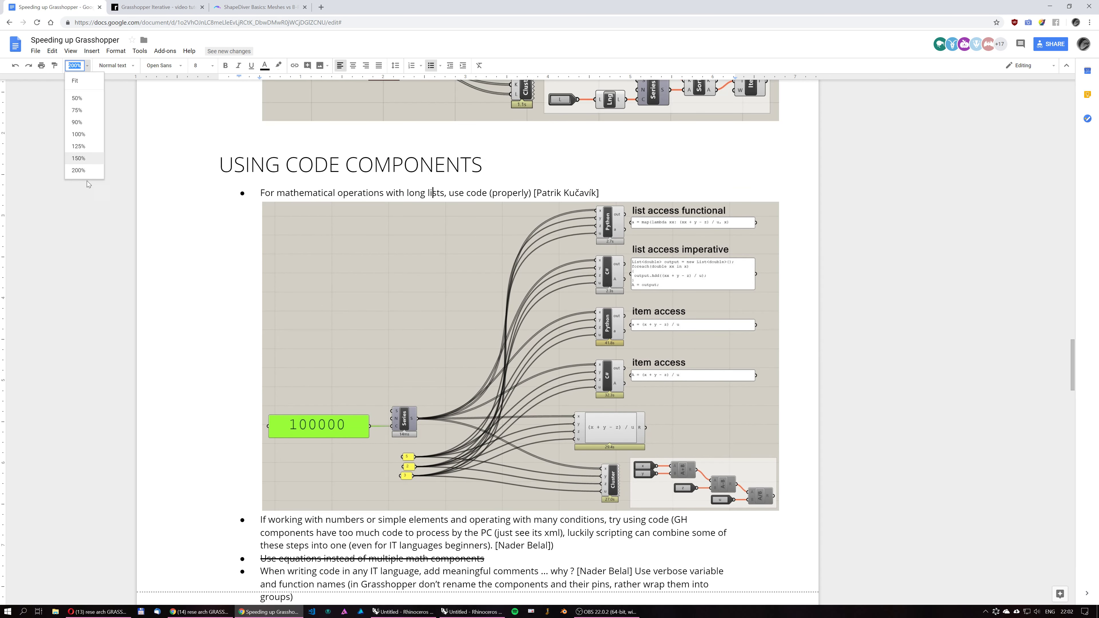
{"action": "left_click", "coordinate": [74, 65]}
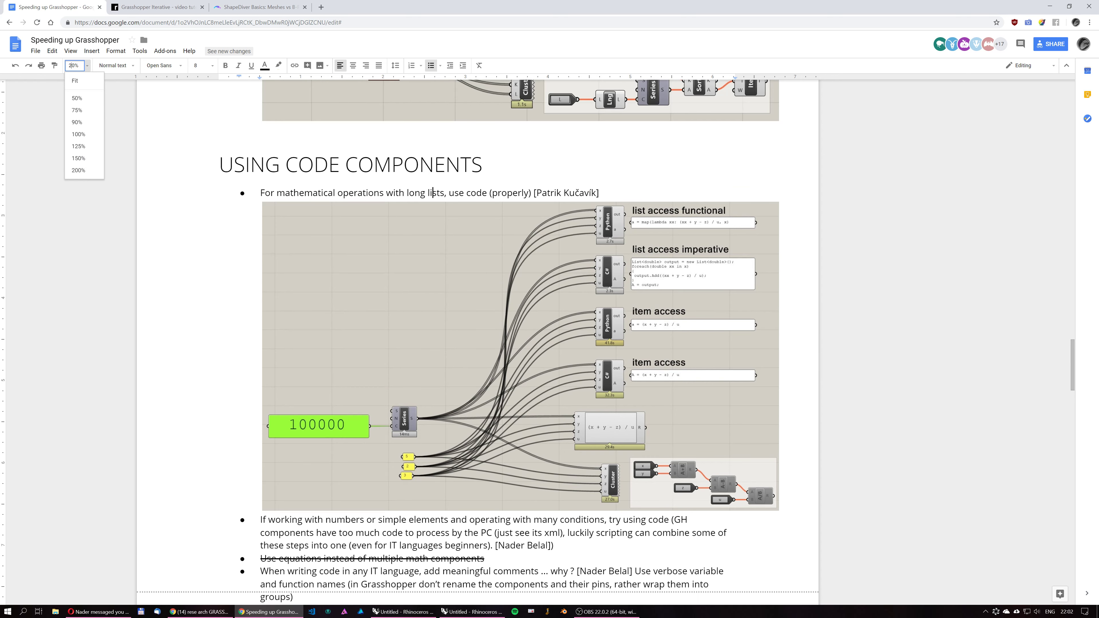
{"action": "type", "text": "0"}
{"action": "key", "text": "Return"}
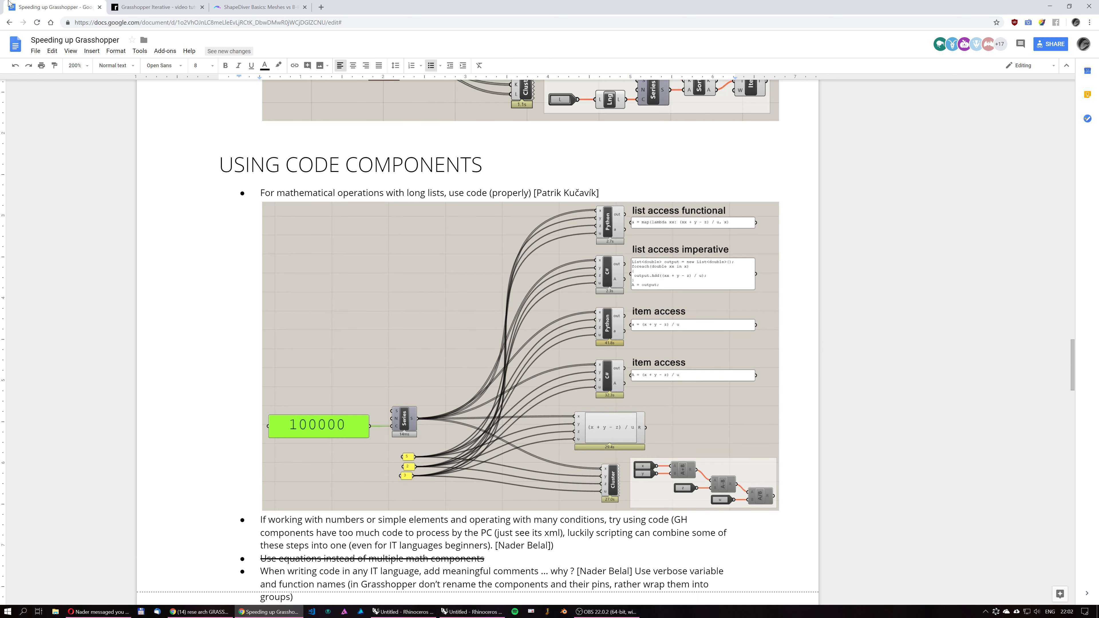
{"action": "scroll", "coordinate": [705, 415], "scroll_direction": "down", "scroll_amount": 1}
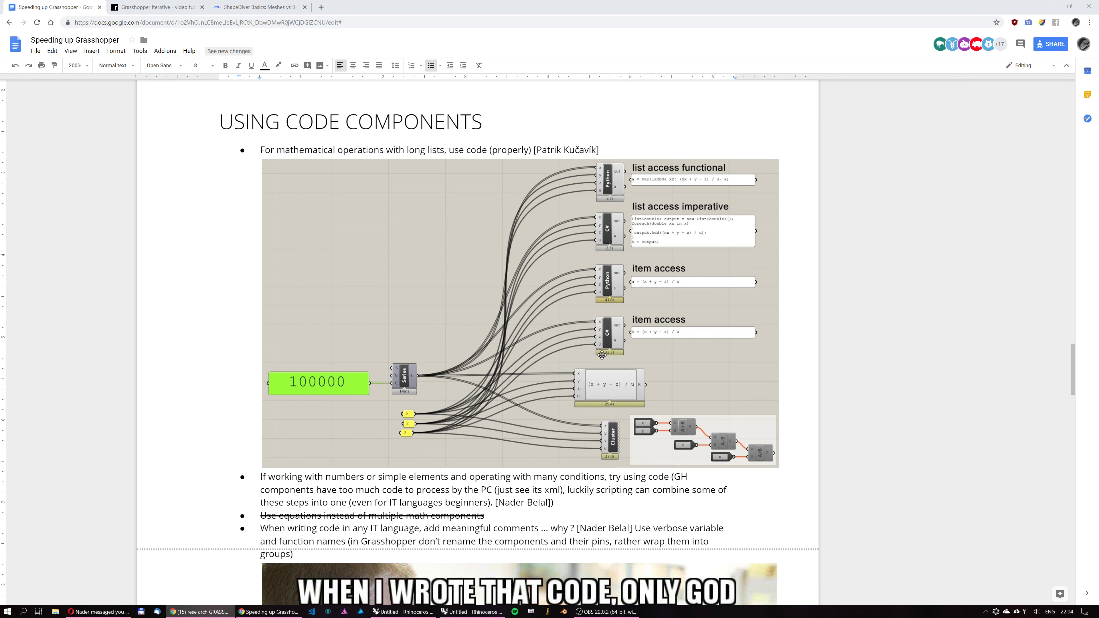
Switch to Grasshopper and place a C# Script component on an empty area of the canvas.
{"action": "left_click", "coordinate": [462, 615]}
{"action": "right_click_drag", "start_coordinate": [961, 244], "coordinate": [716, 285]}
{"action": "scroll", "coordinate": [716, 285], "scroll_direction": "down", "scroll_amount": 5}
{"action": "right_click_drag", "start_coordinate": [865, 370], "coordinate": [739, 381]}
{"action": "scroll", "coordinate": [762, 320], "scroll_direction": "up", "scroll_amount": 3}
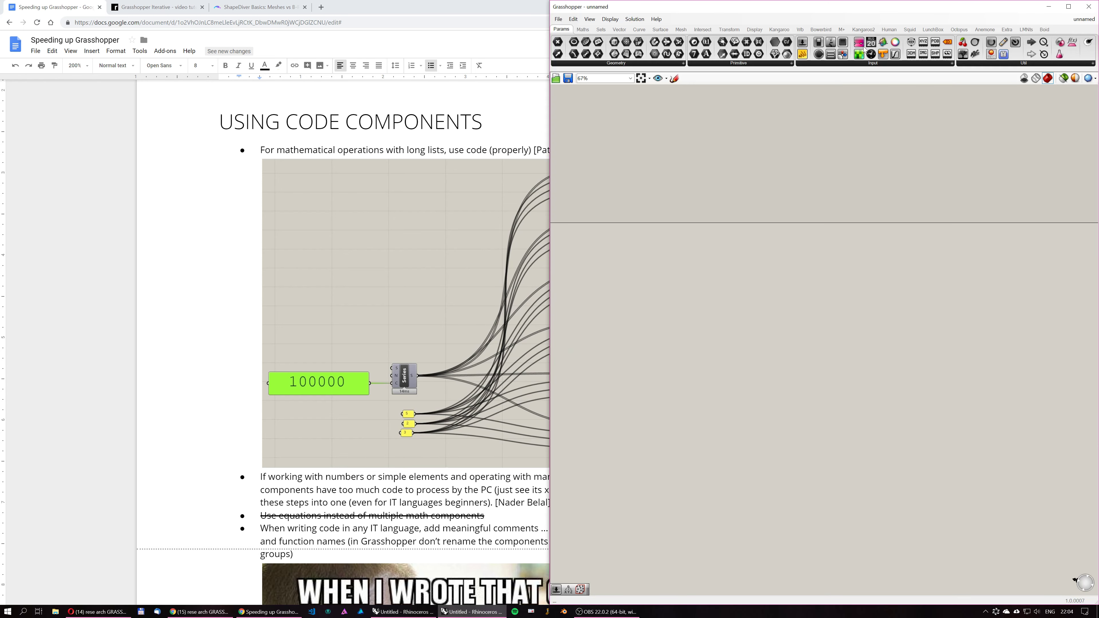
{"action": "double_click", "coordinate": [821, 292]}
{"action": "type", "text": "c#"}
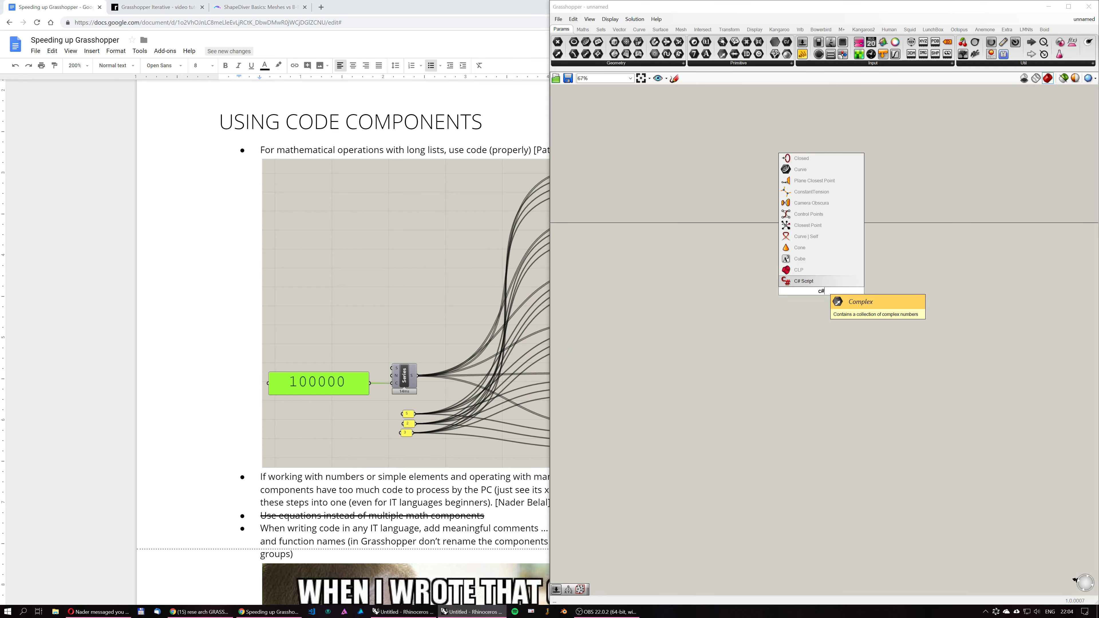
{"action": "key", "text": "Return"}
Set the type hint of the C# component's x input to int, and reopen its input options.
{"action": "scroll", "coordinate": [843, 304], "scroll_direction": "up", "scroll_amount": 3}
{"action": "scroll", "coordinate": [843, 305], "scroll_direction": "up", "scroll_amount": 10}
{"action": "right_click", "coordinate": [781, 308]}
{"action": "mouse_move", "coordinate": [822, 463]}
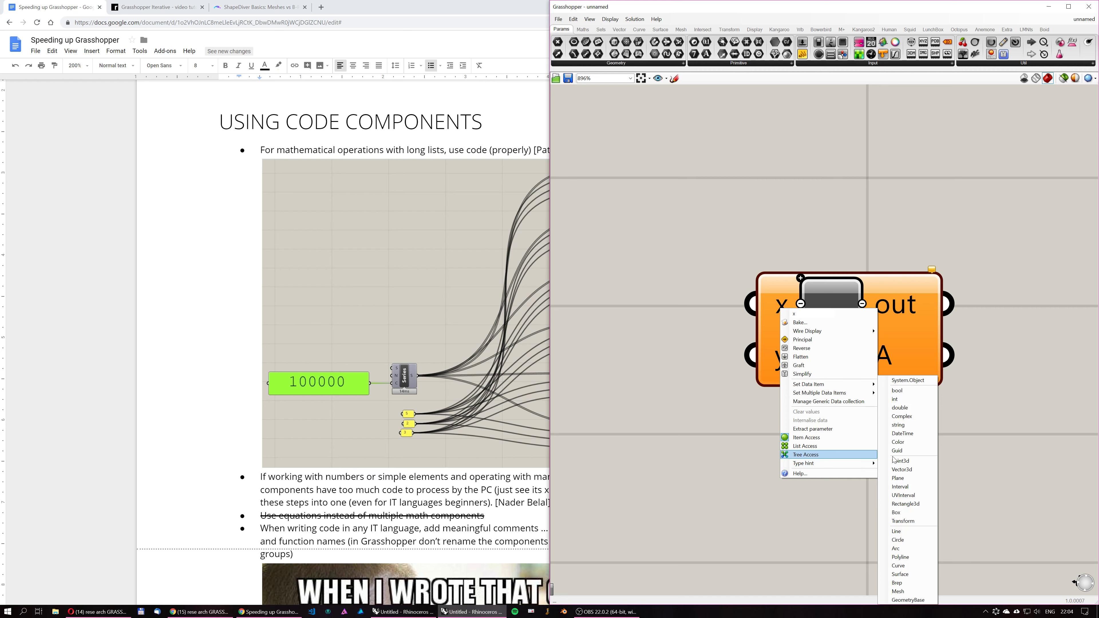
{"action": "left_click", "coordinate": [907, 400]}
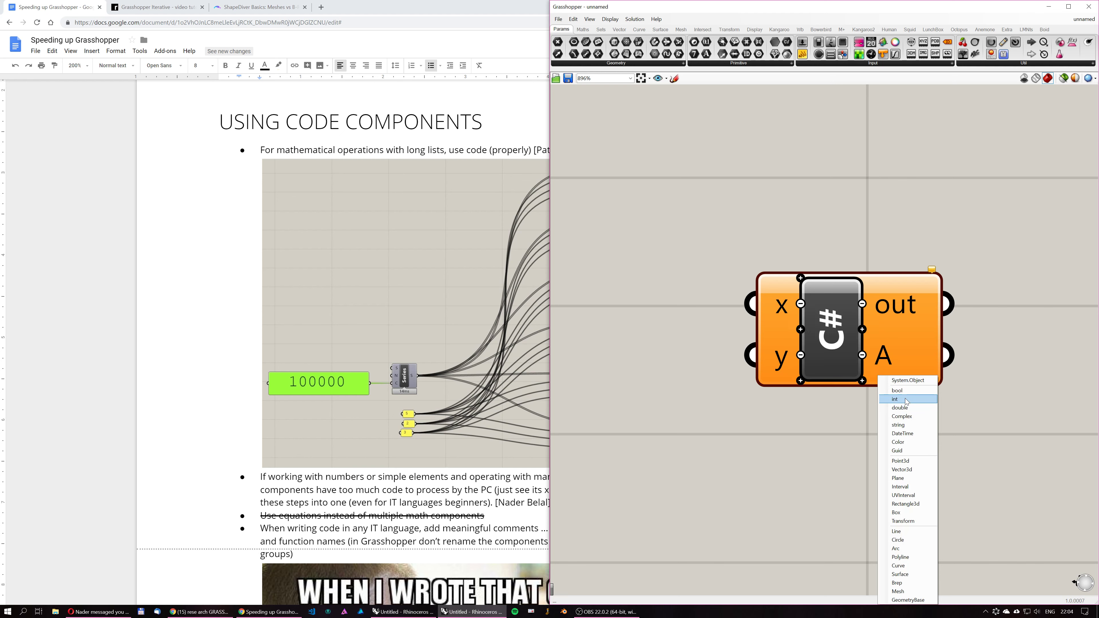
{"action": "right_click", "coordinate": [780, 310]}
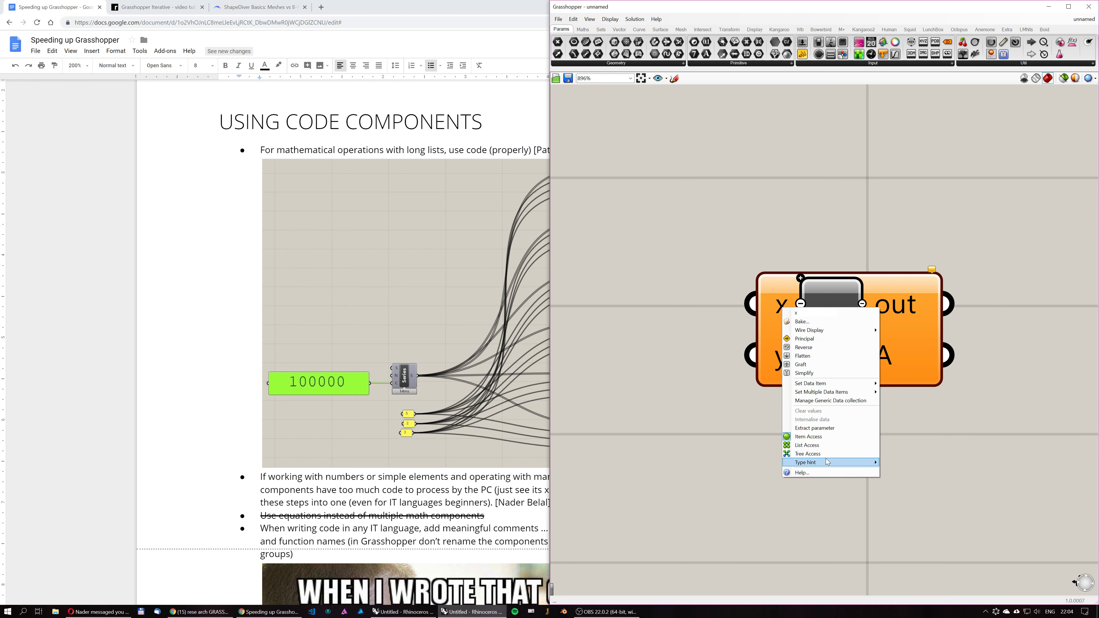
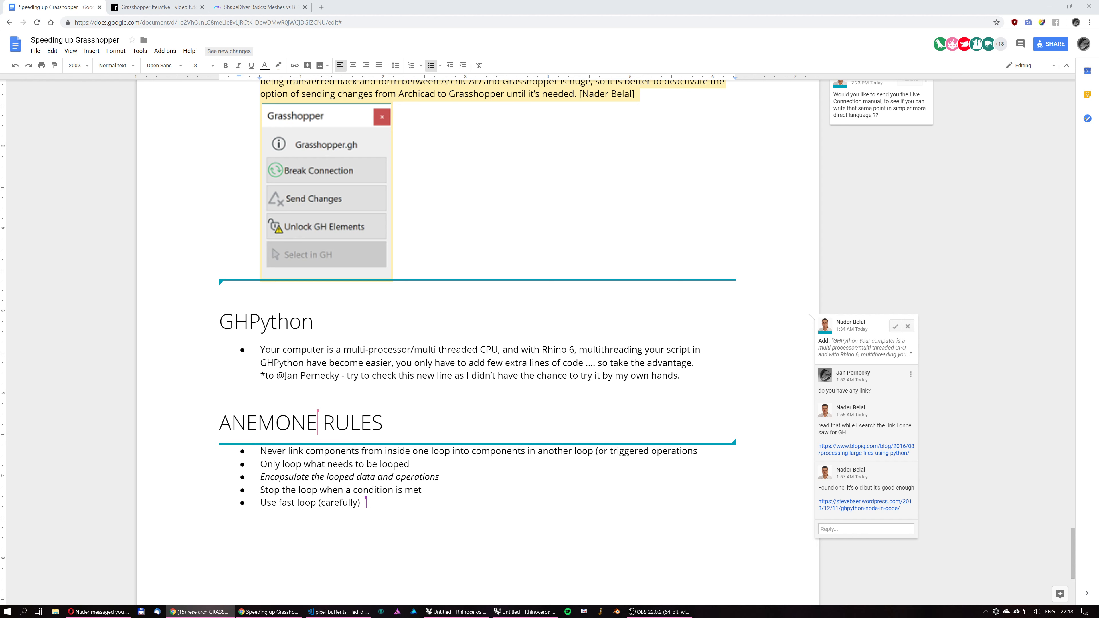
Open both links from the GHPython comment thread in new tabs, follow their redirects, and return to the document.
{"action": "left_click", "coordinate": [863, 508]}
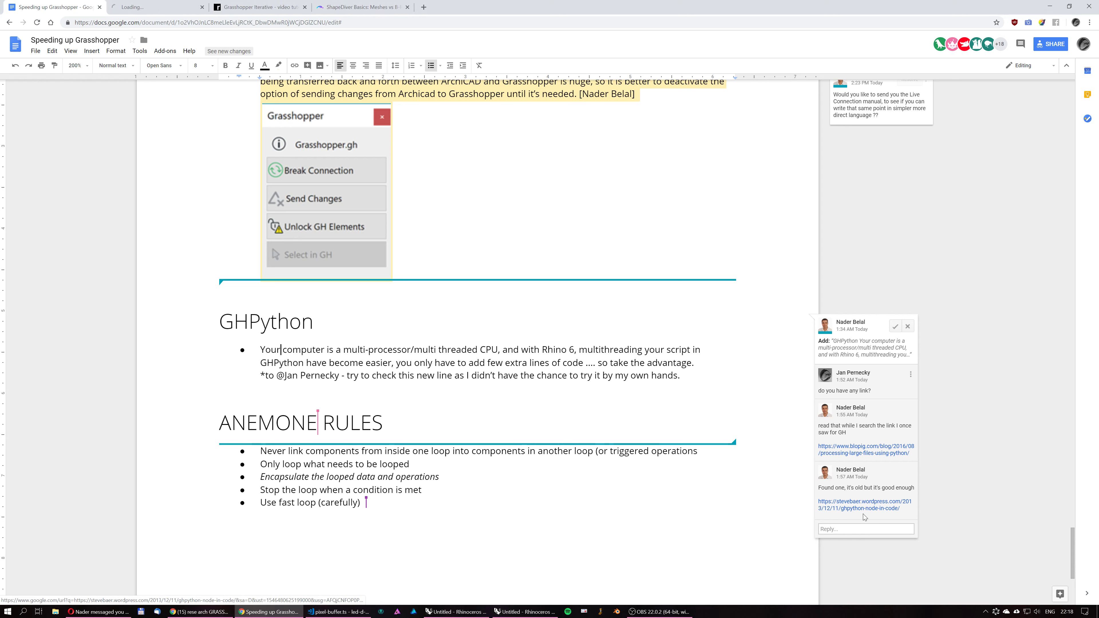
{"action": "middle_click", "coordinate": [861, 508]}
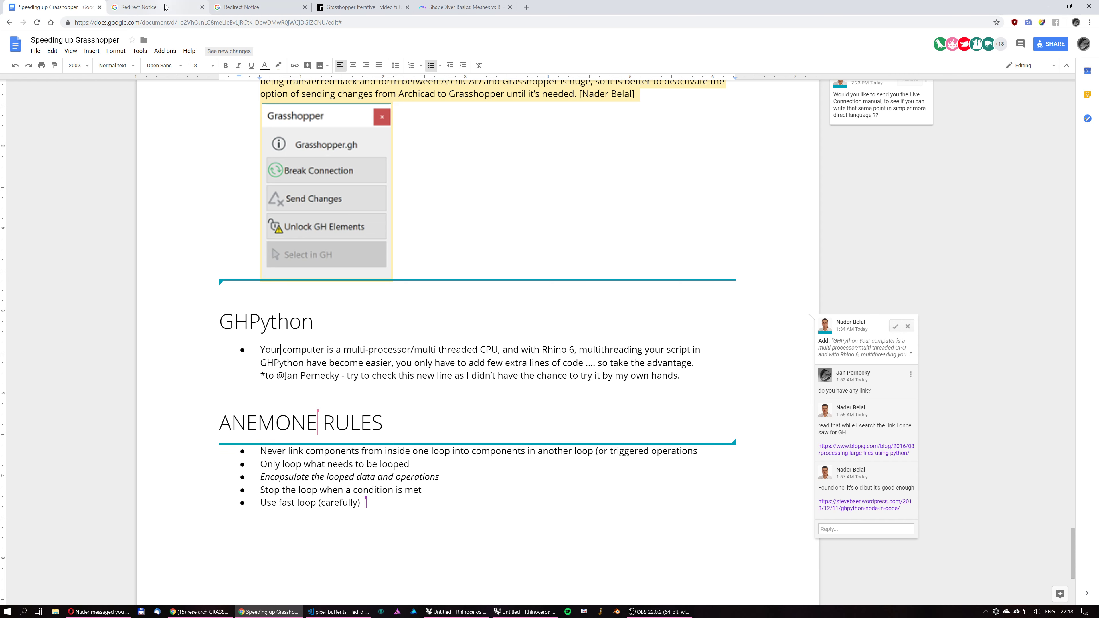
{"action": "left_click", "coordinate": [198, 8]}
{"action": "left_click", "coordinate": [239, 74]}
{"action": "left_click", "coordinate": [245, 8]}
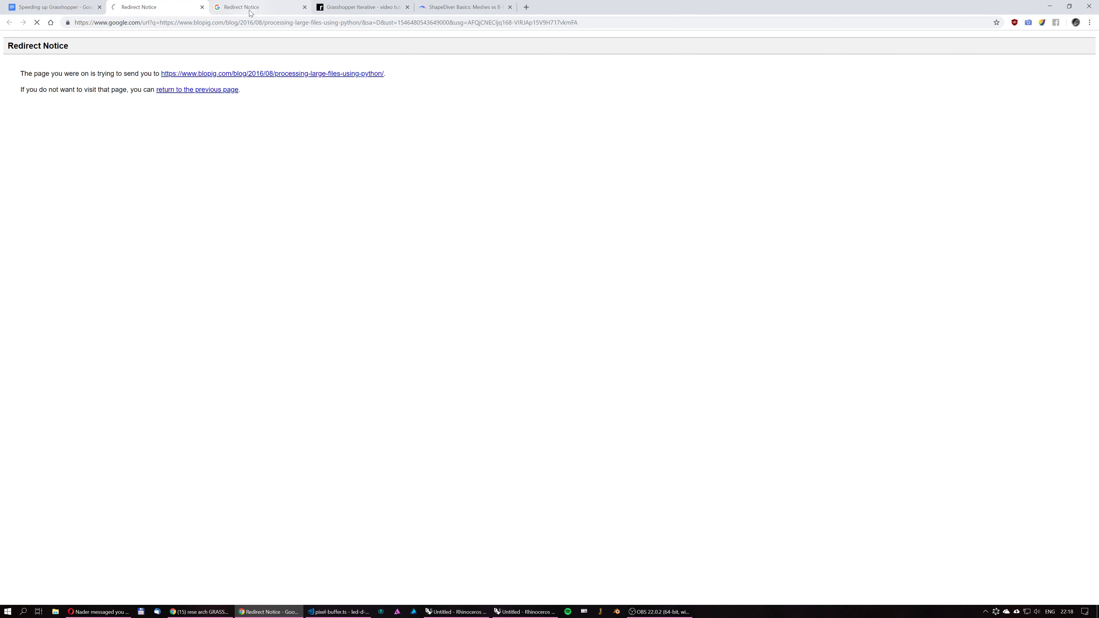
{"action": "left_click", "coordinate": [310, 77]}
{"action": "left_click", "coordinate": [54, 7]}
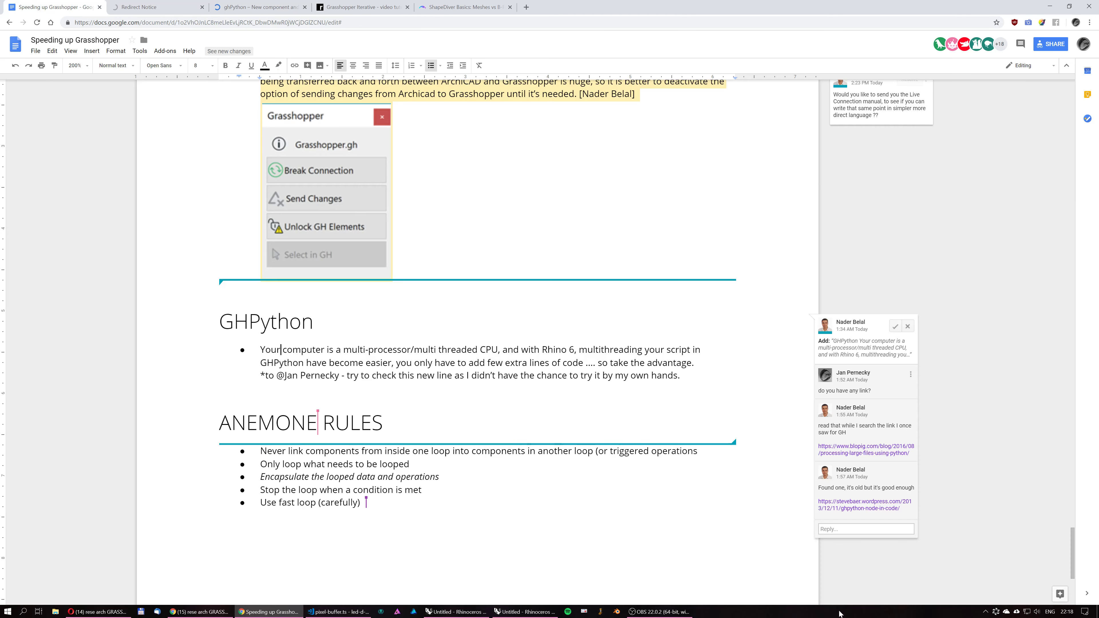
Go back to the struck-through tip on lazy functions and iterations in Python and examine it with its timing diagrams.
{"action": "scroll", "coordinate": [745, 528], "scroll_direction": "up", "scroll_amount": 5}
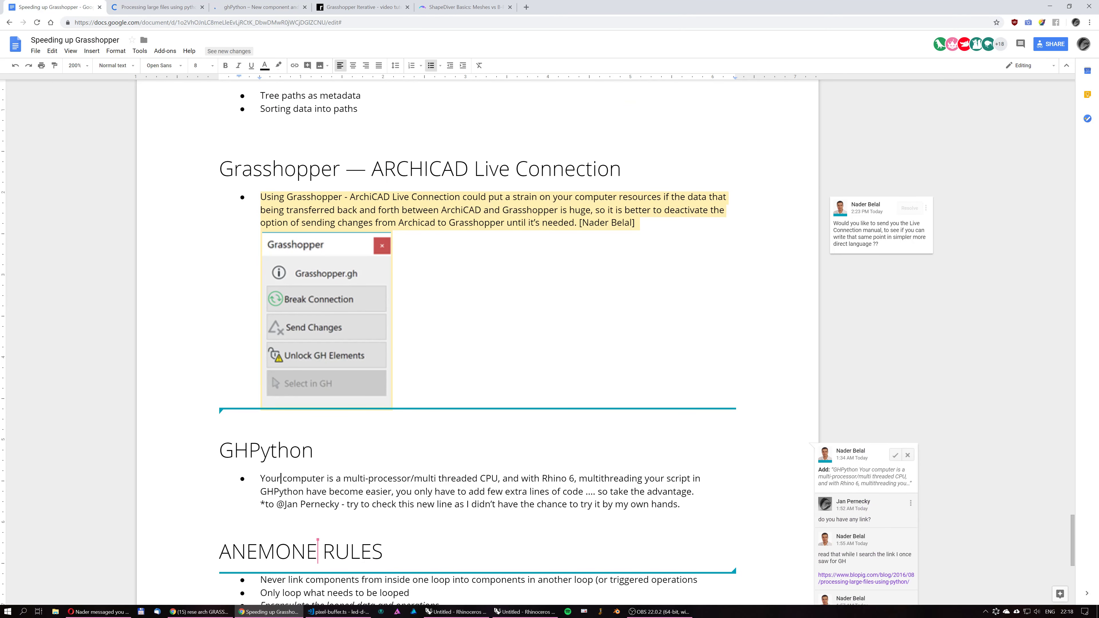
{"action": "scroll", "coordinate": [743, 524], "scroll_direction": "up", "scroll_amount": 10}
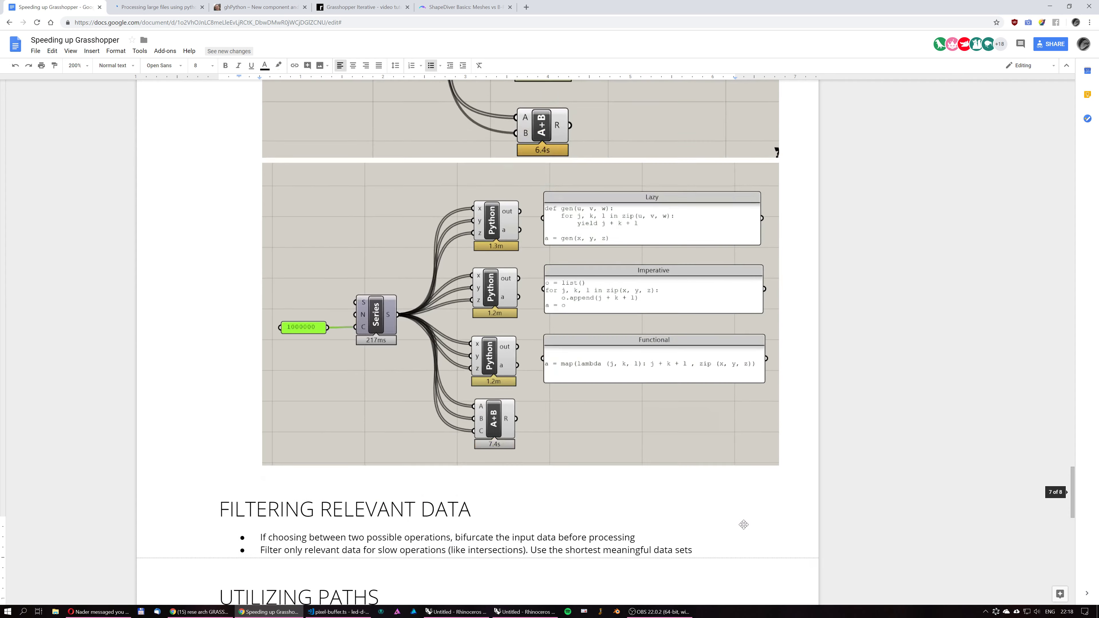
{"action": "scroll", "coordinate": [743, 524], "scroll_direction": "up", "scroll_amount": 4}
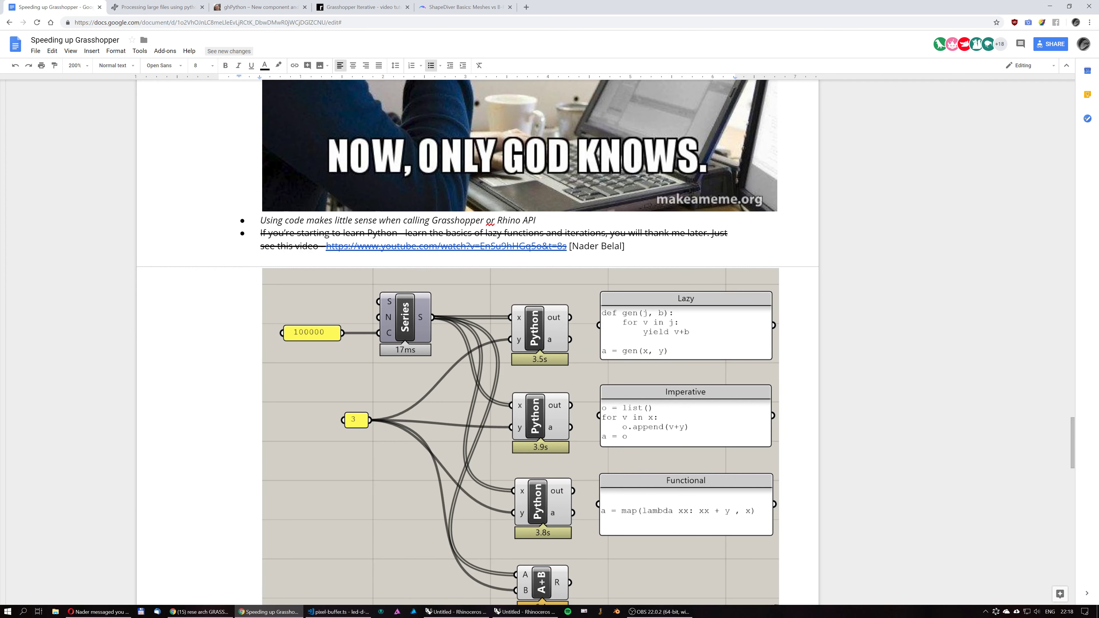
{"action": "scroll", "coordinate": [400, 450], "scroll_direction": "down", "scroll_amount": 3}
{"action": "scroll", "coordinate": [409, 456], "scroll_direction": "up", "scroll_amount": 4}
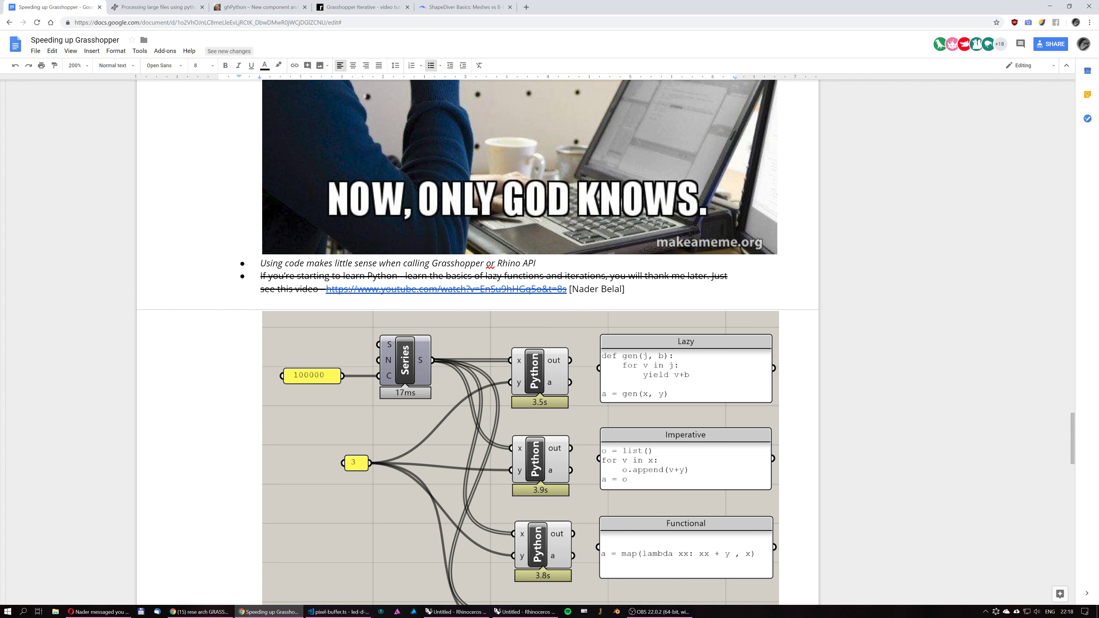
{"action": "double_click", "coordinate": [584, 289]}
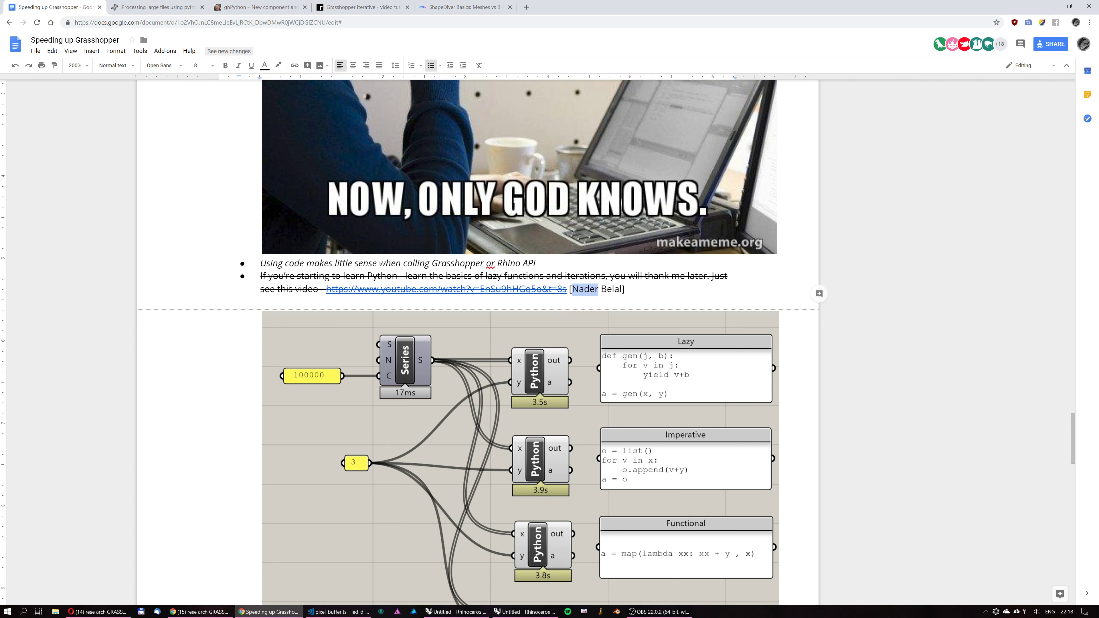
{"action": "left_click", "coordinate": [273, 276]}
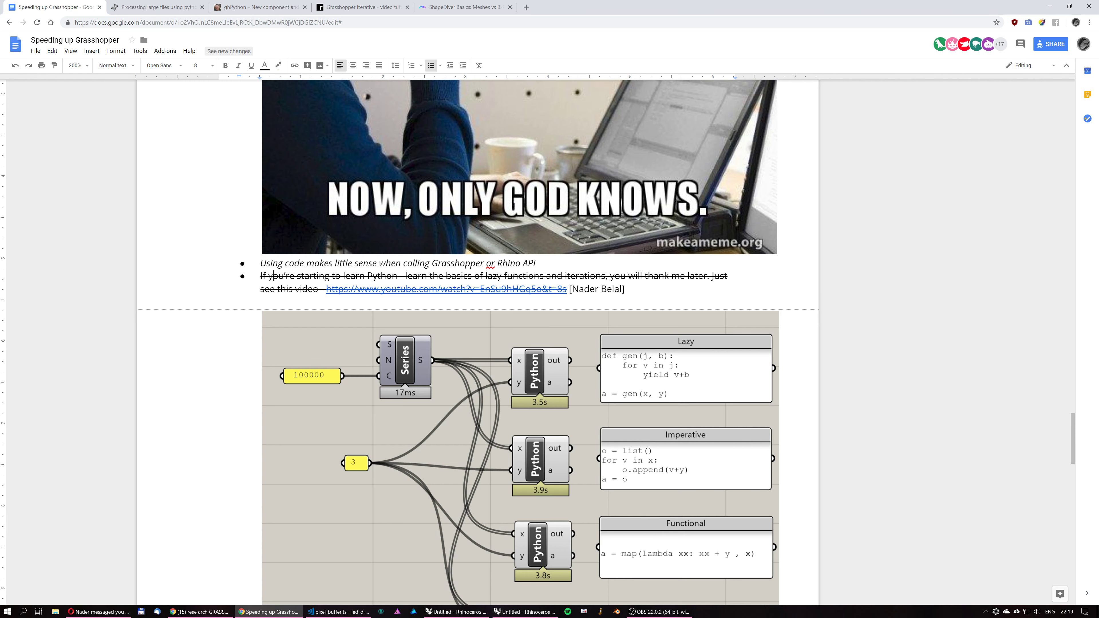
Examine the timing diagrams comparing lazy, imperative and functional Python scripts with the native addition component.
{"action": "scroll", "coordinate": [467, 386], "scroll_direction": "down", "scroll_amount": 9}
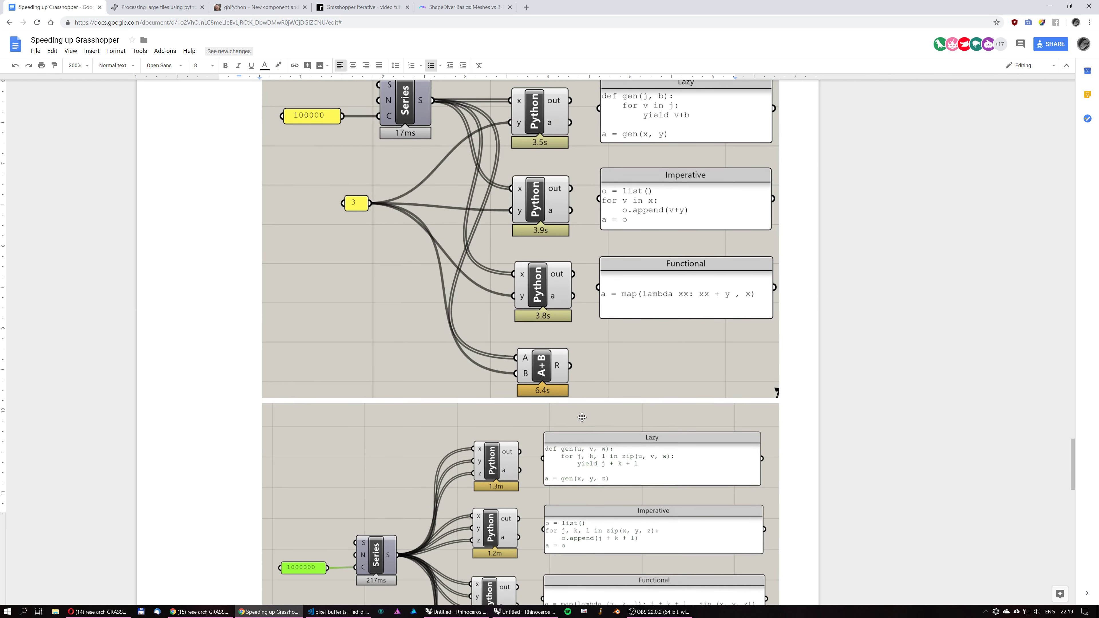
{"action": "scroll", "coordinate": [573, 397], "scroll_direction": "down", "scroll_amount": 1}
{"action": "scroll", "coordinate": [572, 394], "scroll_direction": "up", "scroll_amount": 6}
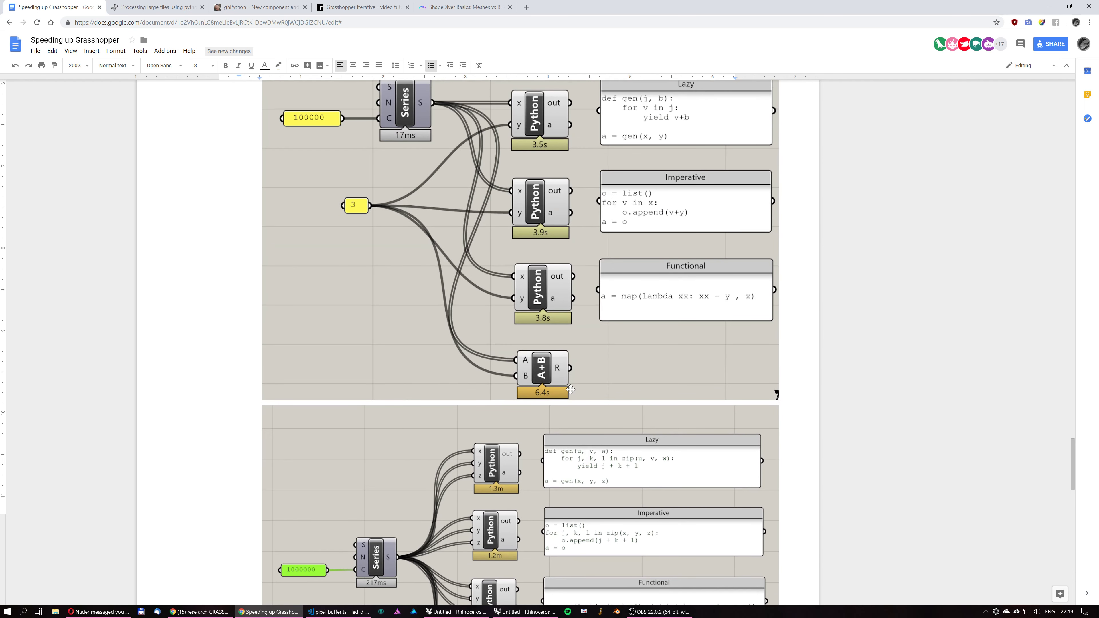
{"action": "scroll", "coordinate": [571, 401], "scroll_direction": "down", "scroll_amount": 1}
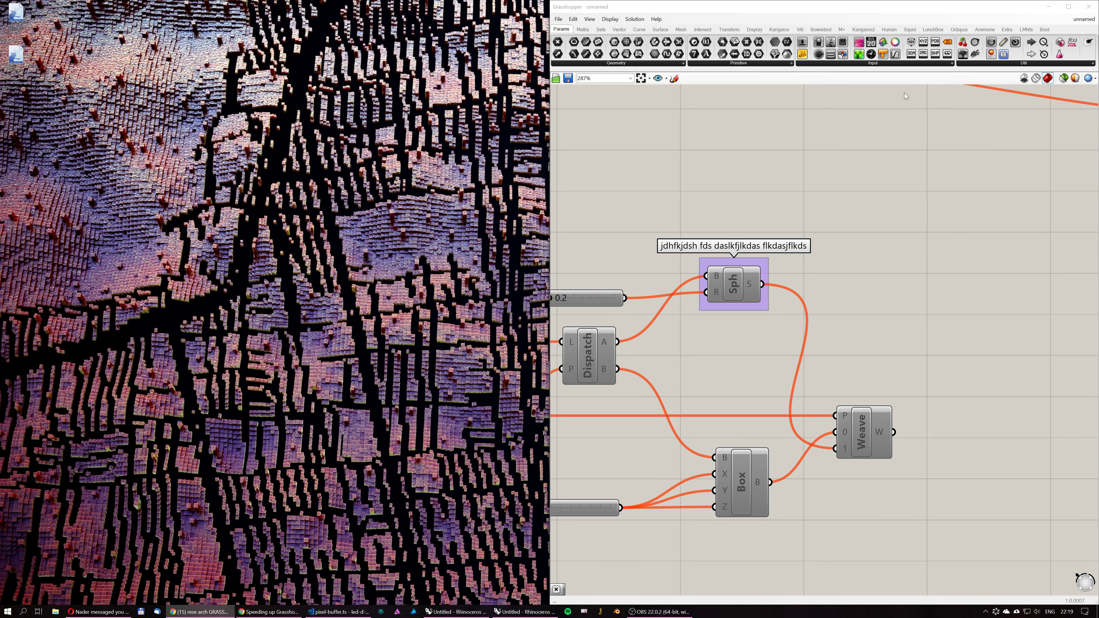
Maximize the Grasshopper canvas and examine the Anemone loop set to output Last & Record.
{"action": "left_click", "coordinate": [1068, 7]}
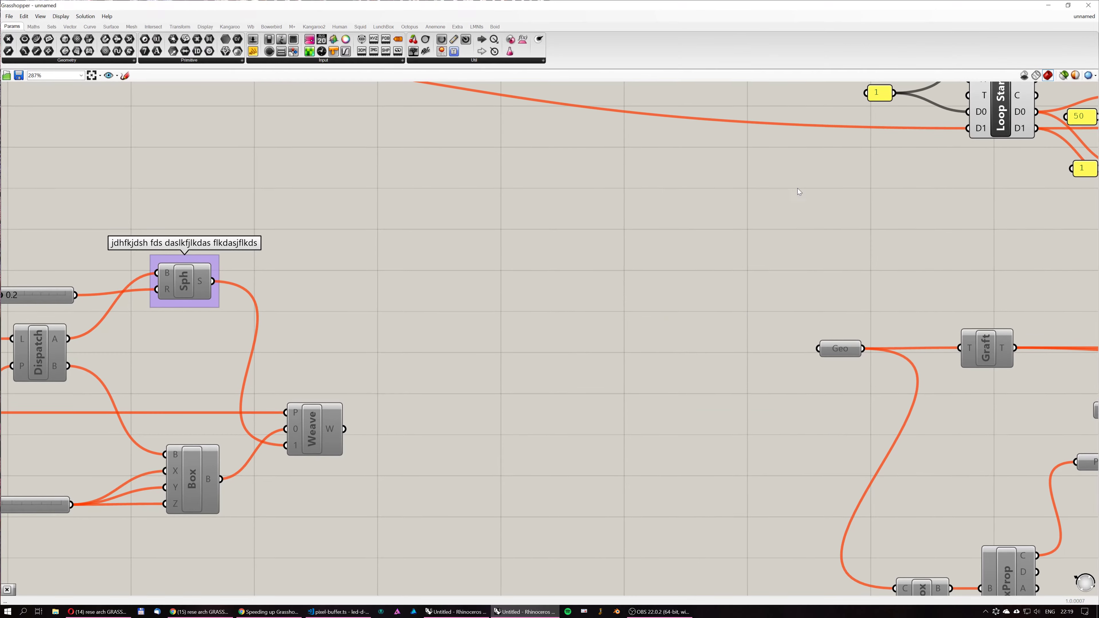
{"action": "scroll", "coordinate": [503, 263], "scroll_direction": "down", "scroll_amount": 5}
{"action": "scroll", "coordinate": [536, 279], "scroll_direction": "down", "scroll_amount": 3}
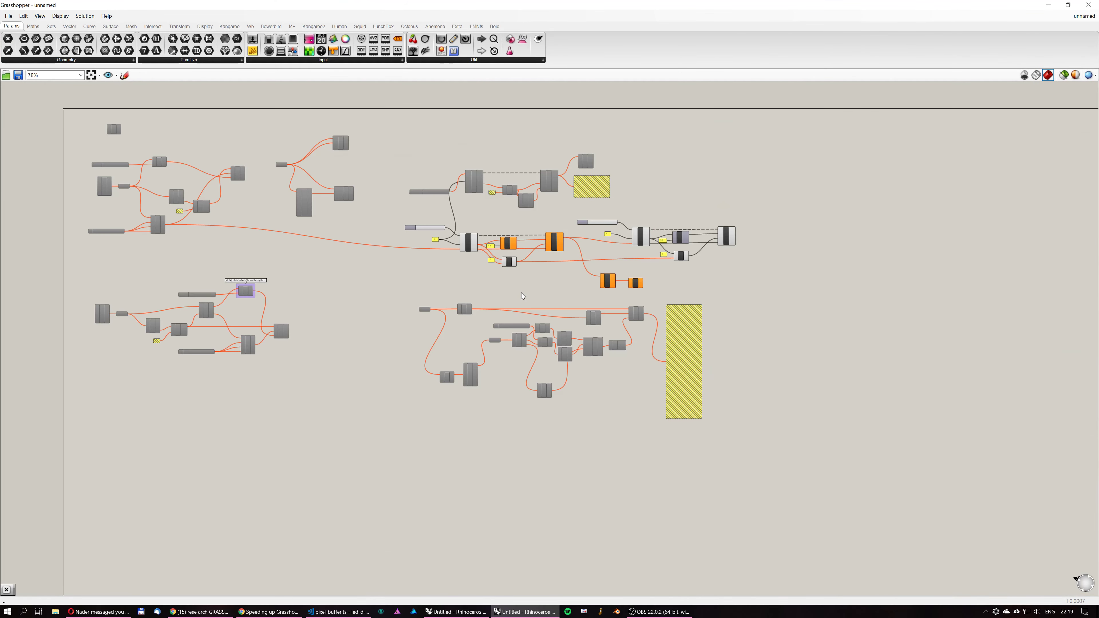
{"action": "scroll", "coordinate": [845, 271], "scroll_direction": "up", "scroll_amount": 4}
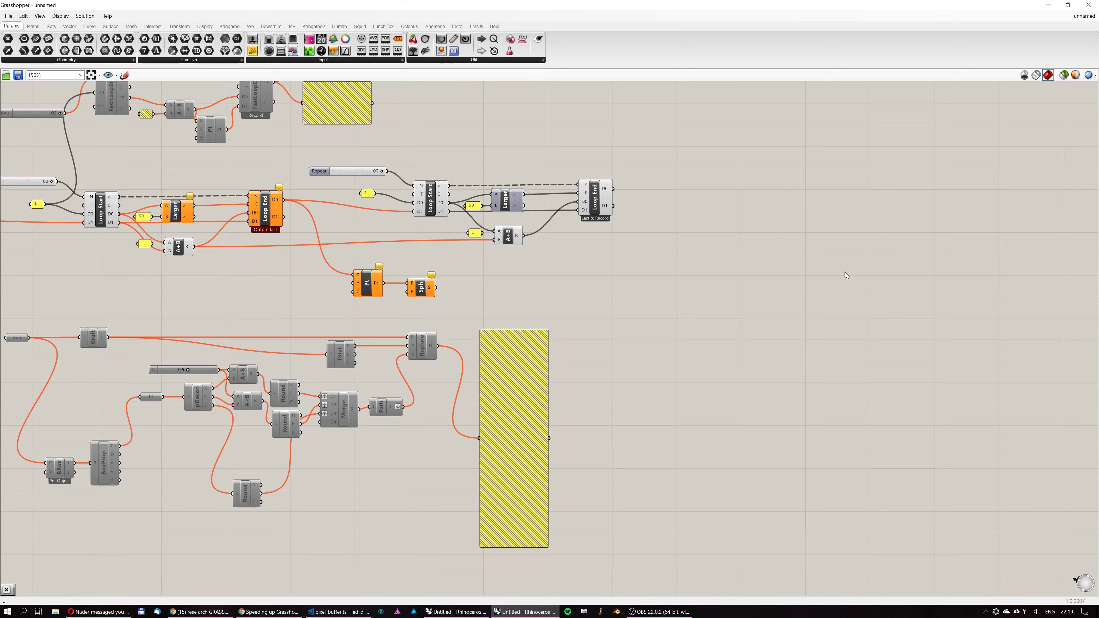
{"action": "scroll", "coordinate": [657, 236], "scroll_direction": "up", "scroll_amount": 2}
{"action": "right_click_drag", "start_coordinate": [656, 237], "coordinate": [636, 339]}
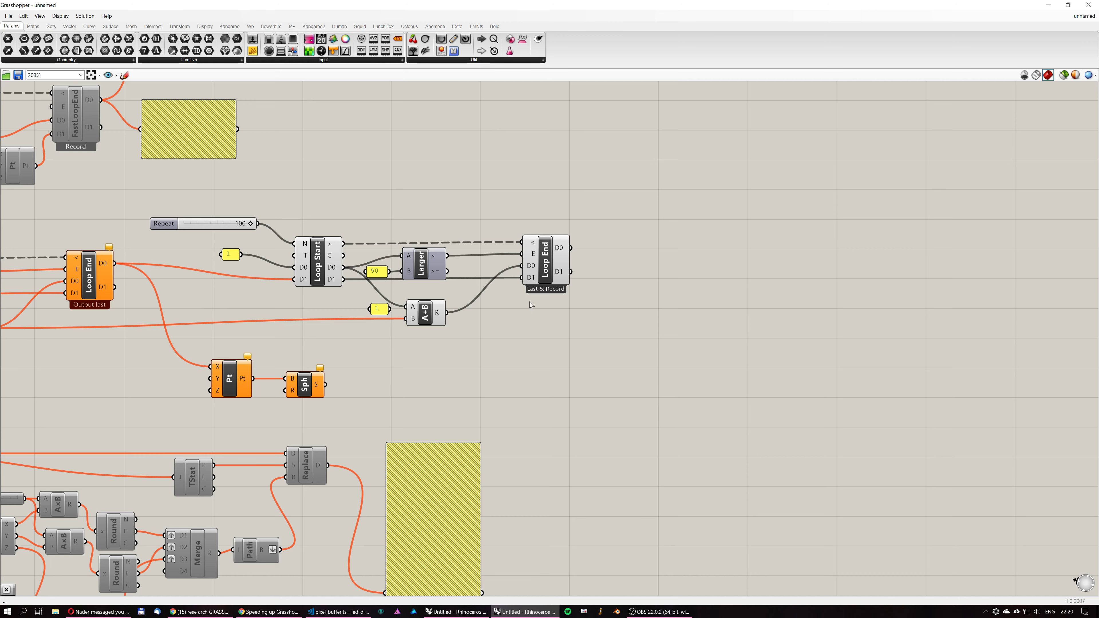
Examine the Dispatch and Weave definition for spheres and boxes, and return to the document.
{"action": "right_click_drag", "start_coordinate": [686, 409], "coordinate": [544, 410]}
{"action": "scroll", "coordinate": [504, 407], "scroll_direction": "down", "scroll_amount": 2}
{"action": "right_click_drag", "start_coordinate": [247, 459], "coordinate": [768, 320]}
{"action": "scroll", "coordinate": [721, 498], "scroll_direction": "down", "scroll_amount": 4}
{"action": "right_click_drag", "start_coordinate": [415, 378], "coordinate": [633, 355]}
{"action": "scroll", "coordinate": [484, 419], "scroll_direction": "up", "scroll_amount": 7}
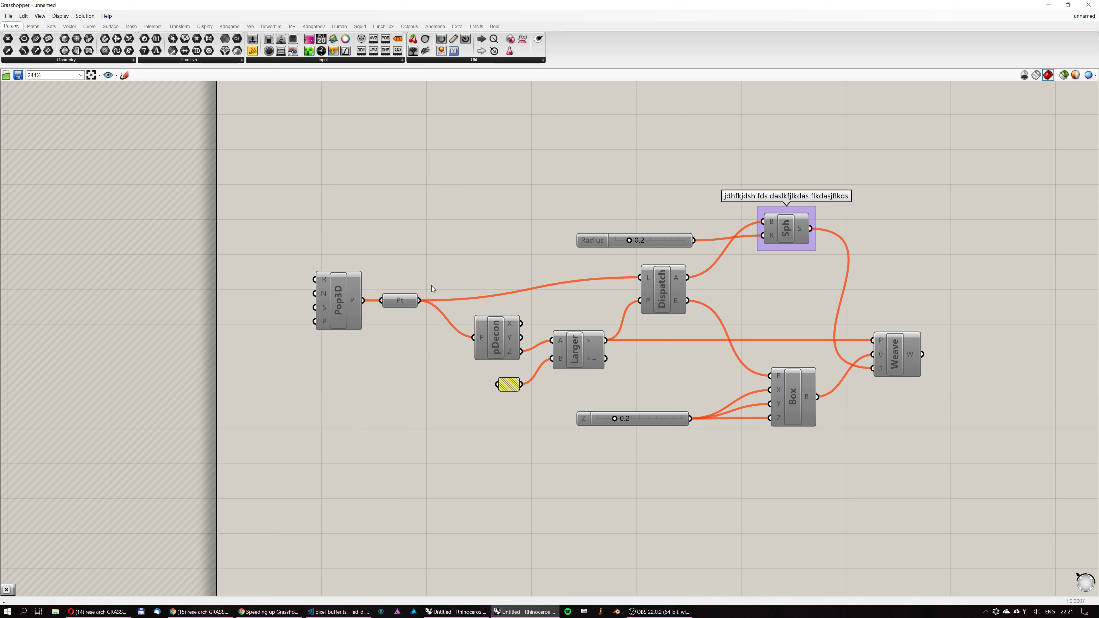
{"action": "left_click", "coordinate": [1051, 6]}
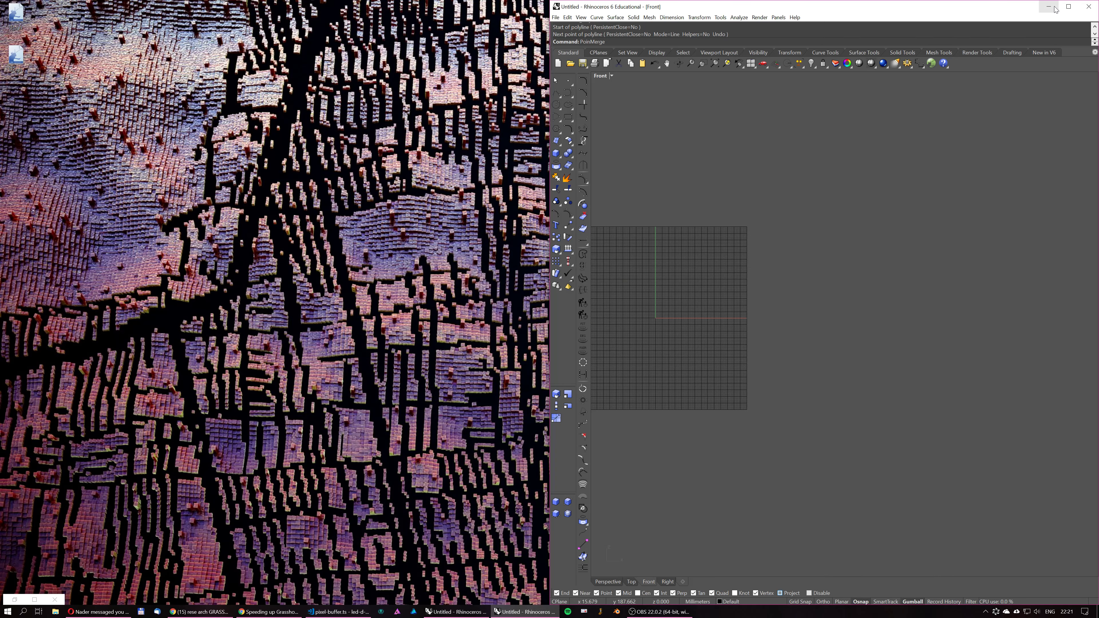
{"action": "left_click", "coordinate": [267, 611]}
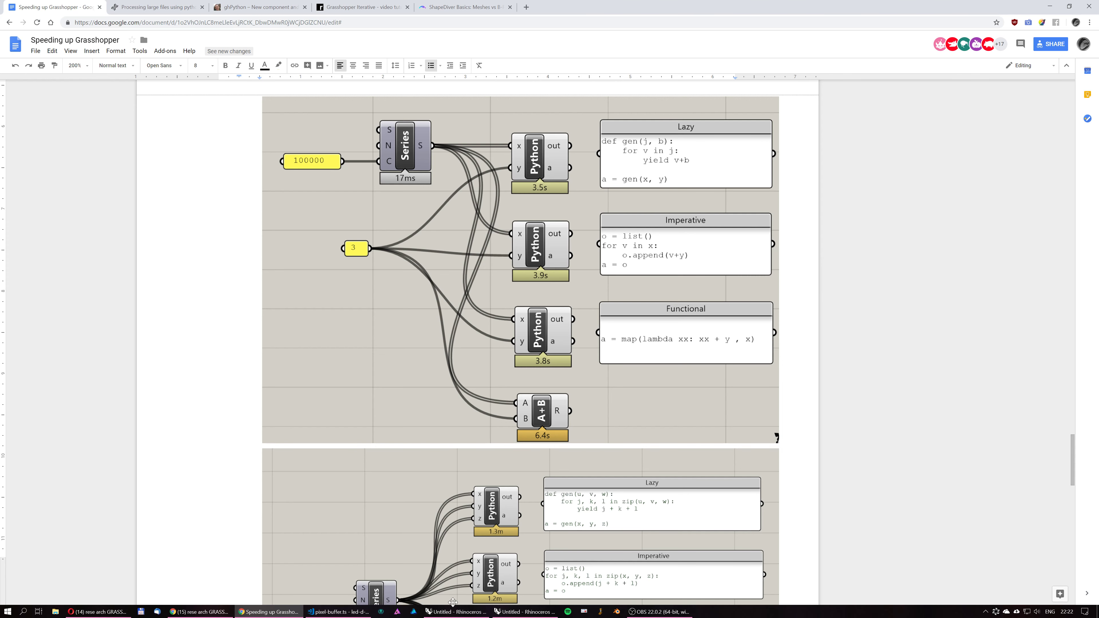
{"action": "left_click", "coordinate": [460, 611]}
{"action": "left_click", "coordinate": [519, 611]}
{"action": "left_click", "coordinate": [467, 611]}
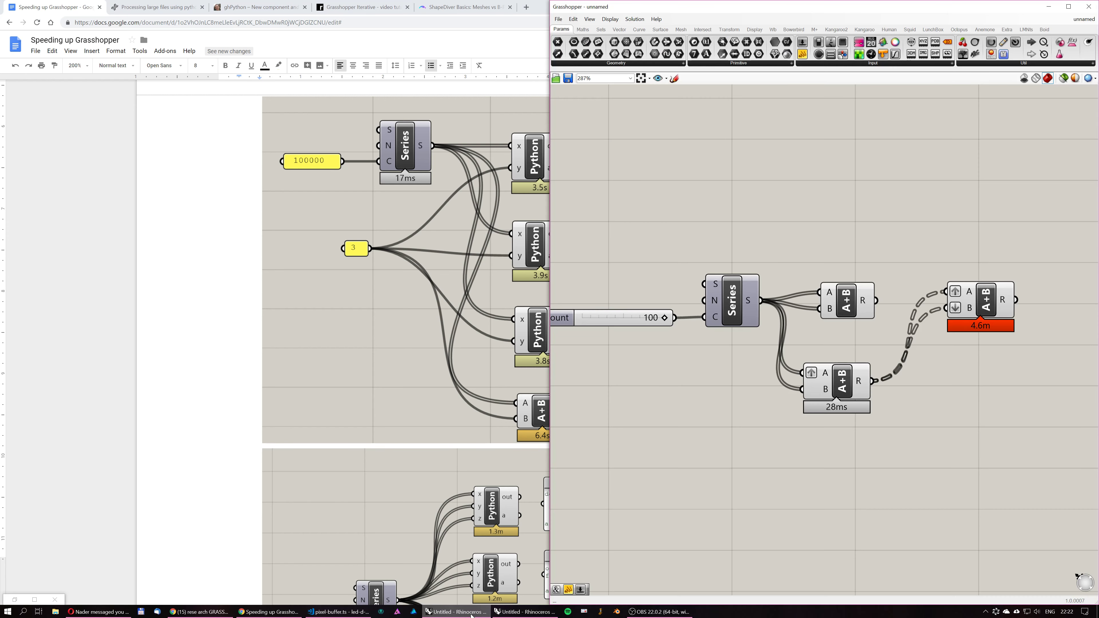
{"action": "left_click", "coordinate": [1068, 7]}
{"action": "scroll", "coordinate": [621, 367], "scroll_direction": "down", "scroll_amount": 5}
Switch to the Grasshopper file with the sphere and box examples and select the whole Pick'n'Choose definition.
{"action": "left_click", "coordinate": [524, 612]}
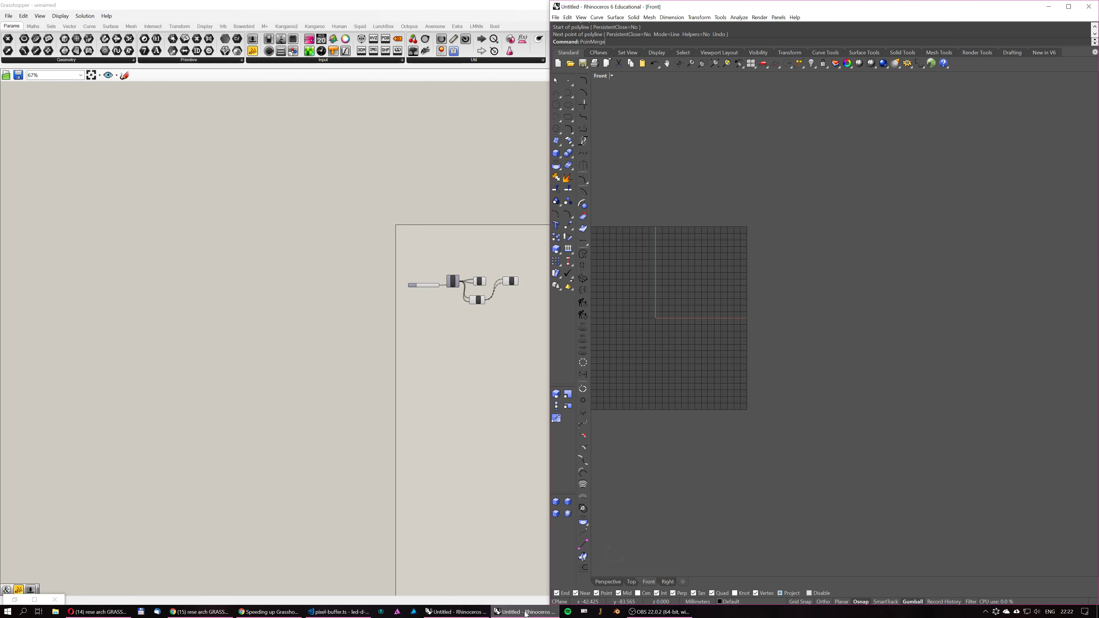
{"action": "left_click", "coordinate": [34, 599]}
{"action": "right_click_drag", "start_coordinate": [379, 271], "coordinate": [513, 360]}
{"action": "scroll", "coordinate": [511, 353], "scroll_direction": "down", "scroll_amount": 5}
{"action": "scroll", "coordinate": [508, 318], "scroll_direction": "up", "scroll_amount": 4}
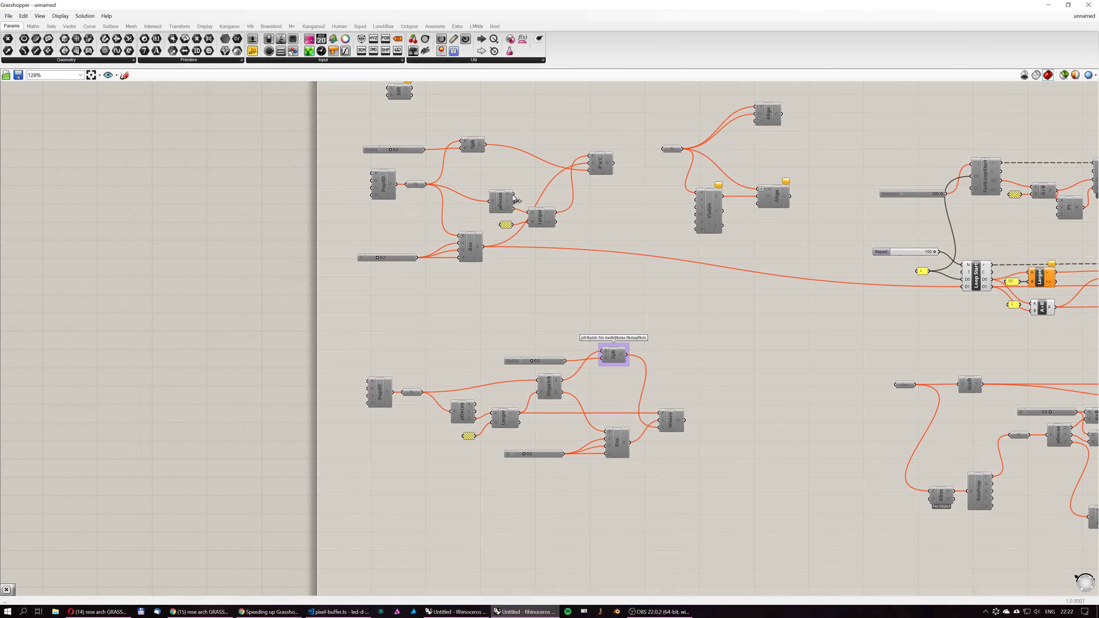
{"action": "left_click", "coordinate": [548, 393]}
{"action": "left_click", "coordinate": [600, 165]}
{"action": "left_click_drag", "start_coordinate": [612, 260], "coordinate": [323, 144]}
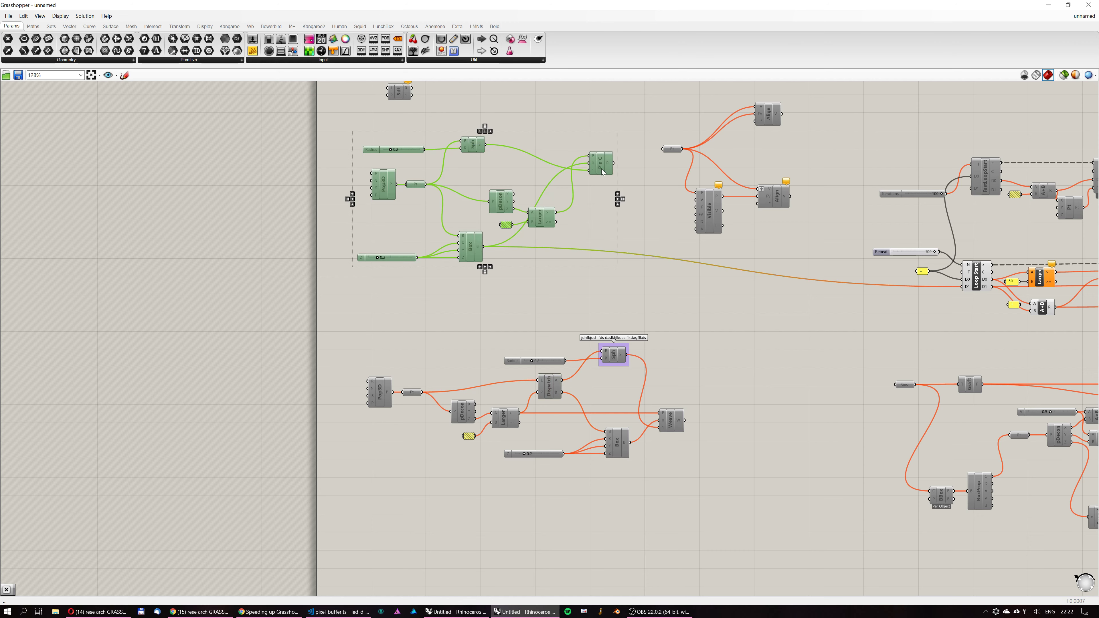
{"action": "scroll", "coordinate": [602, 172], "scroll_direction": "up", "scroll_amount": 2}
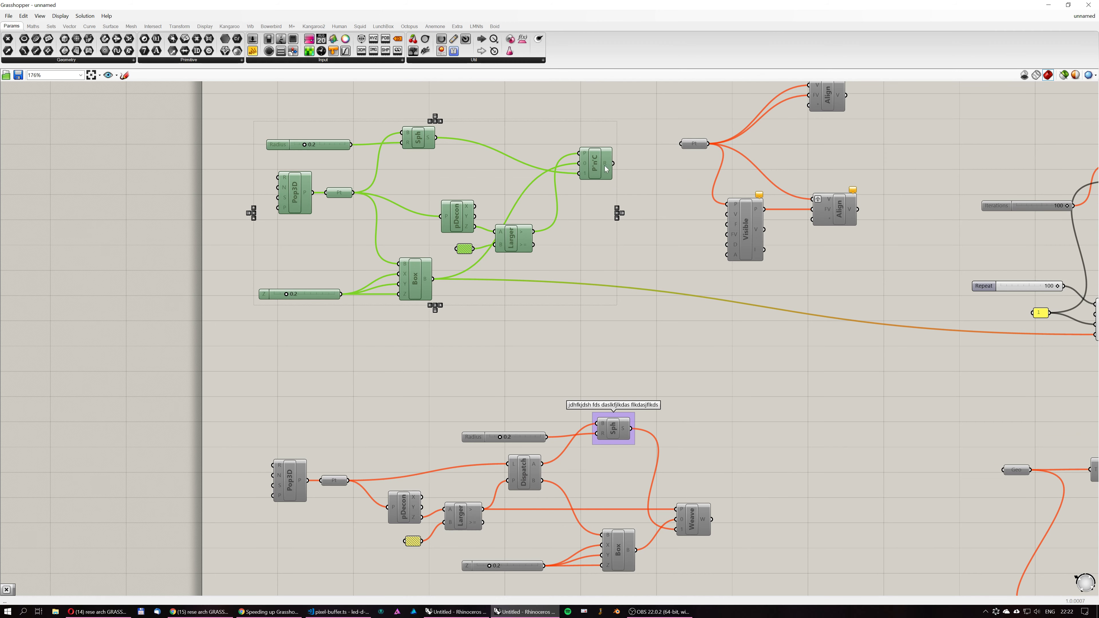
{"action": "right_click_drag", "start_coordinate": [610, 168], "coordinate": [612, 162]}
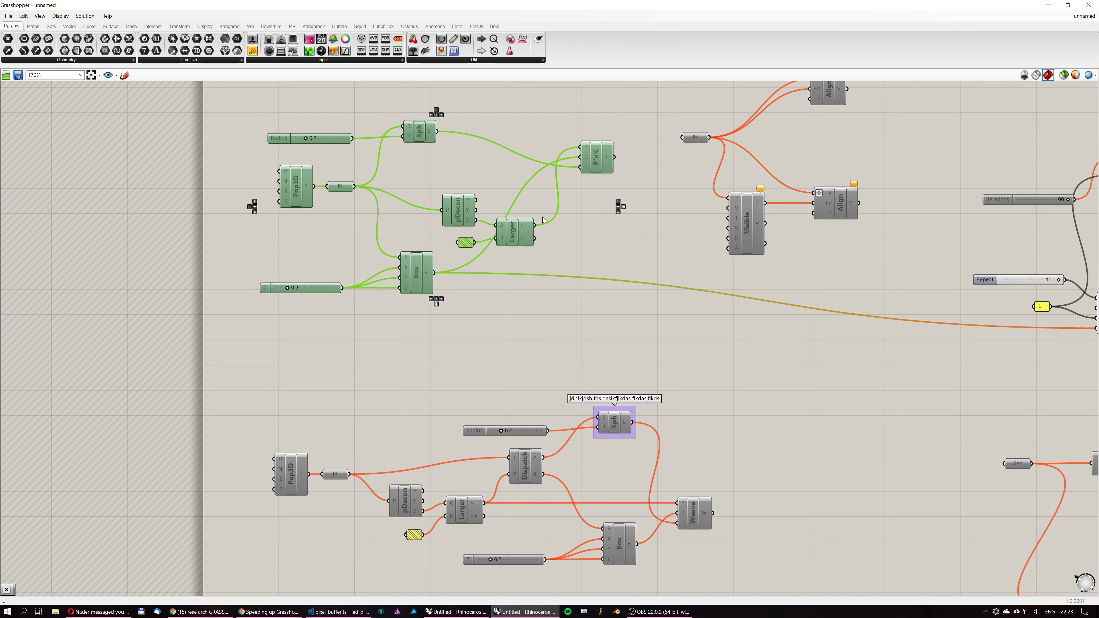
Return to the document and examine the second timing diagram, with three inputs and a series of 1000000 values.
{"action": "left_click", "coordinate": [263, 610]}
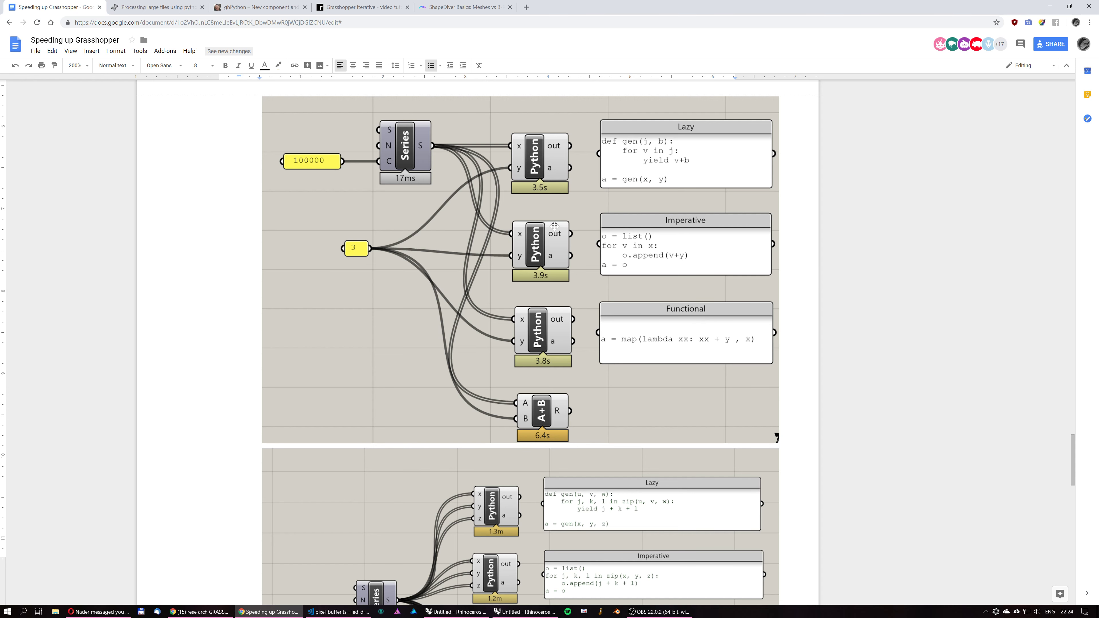
{"action": "scroll", "coordinate": [550, 247], "scroll_direction": "down", "scroll_amount": 4}
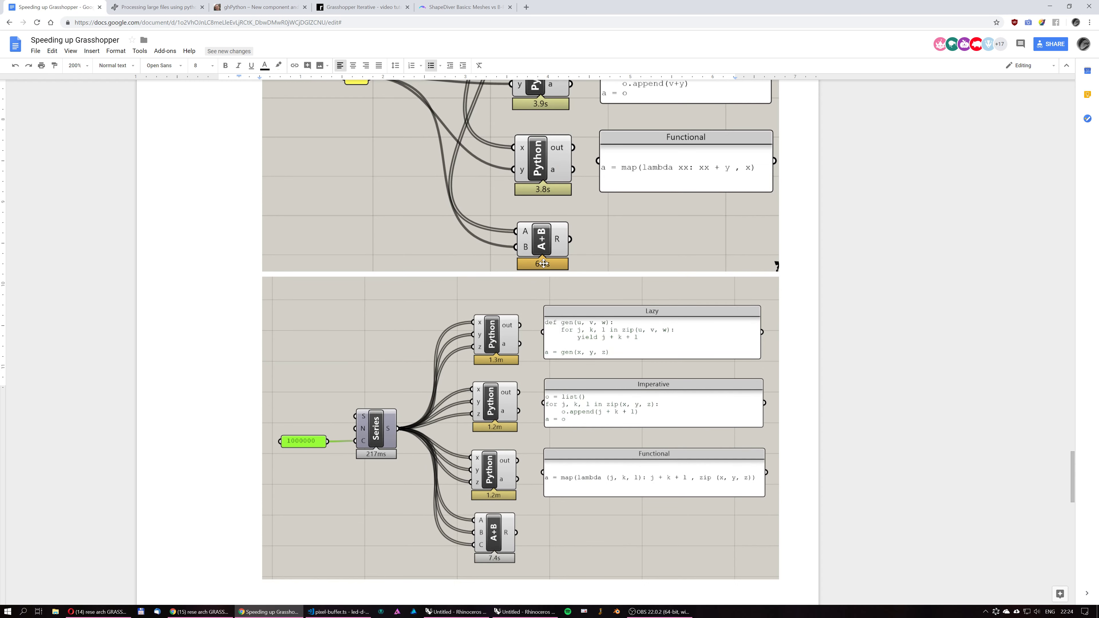
{"action": "scroll", "coordinate": [543, 273], "scroll_direction": "down", "scroll_amount": 1}
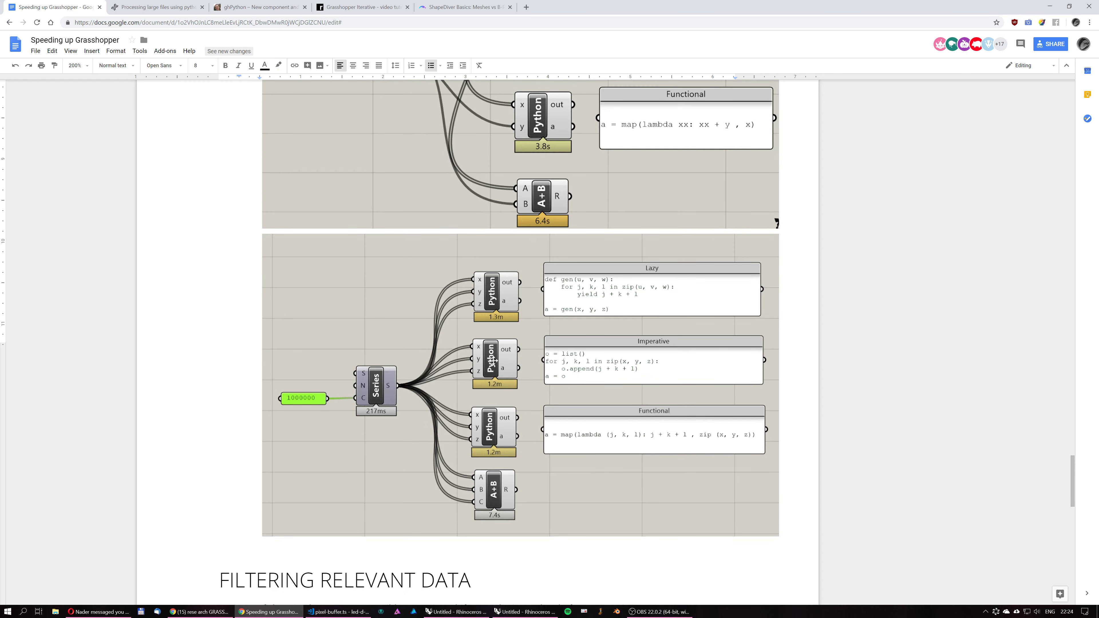